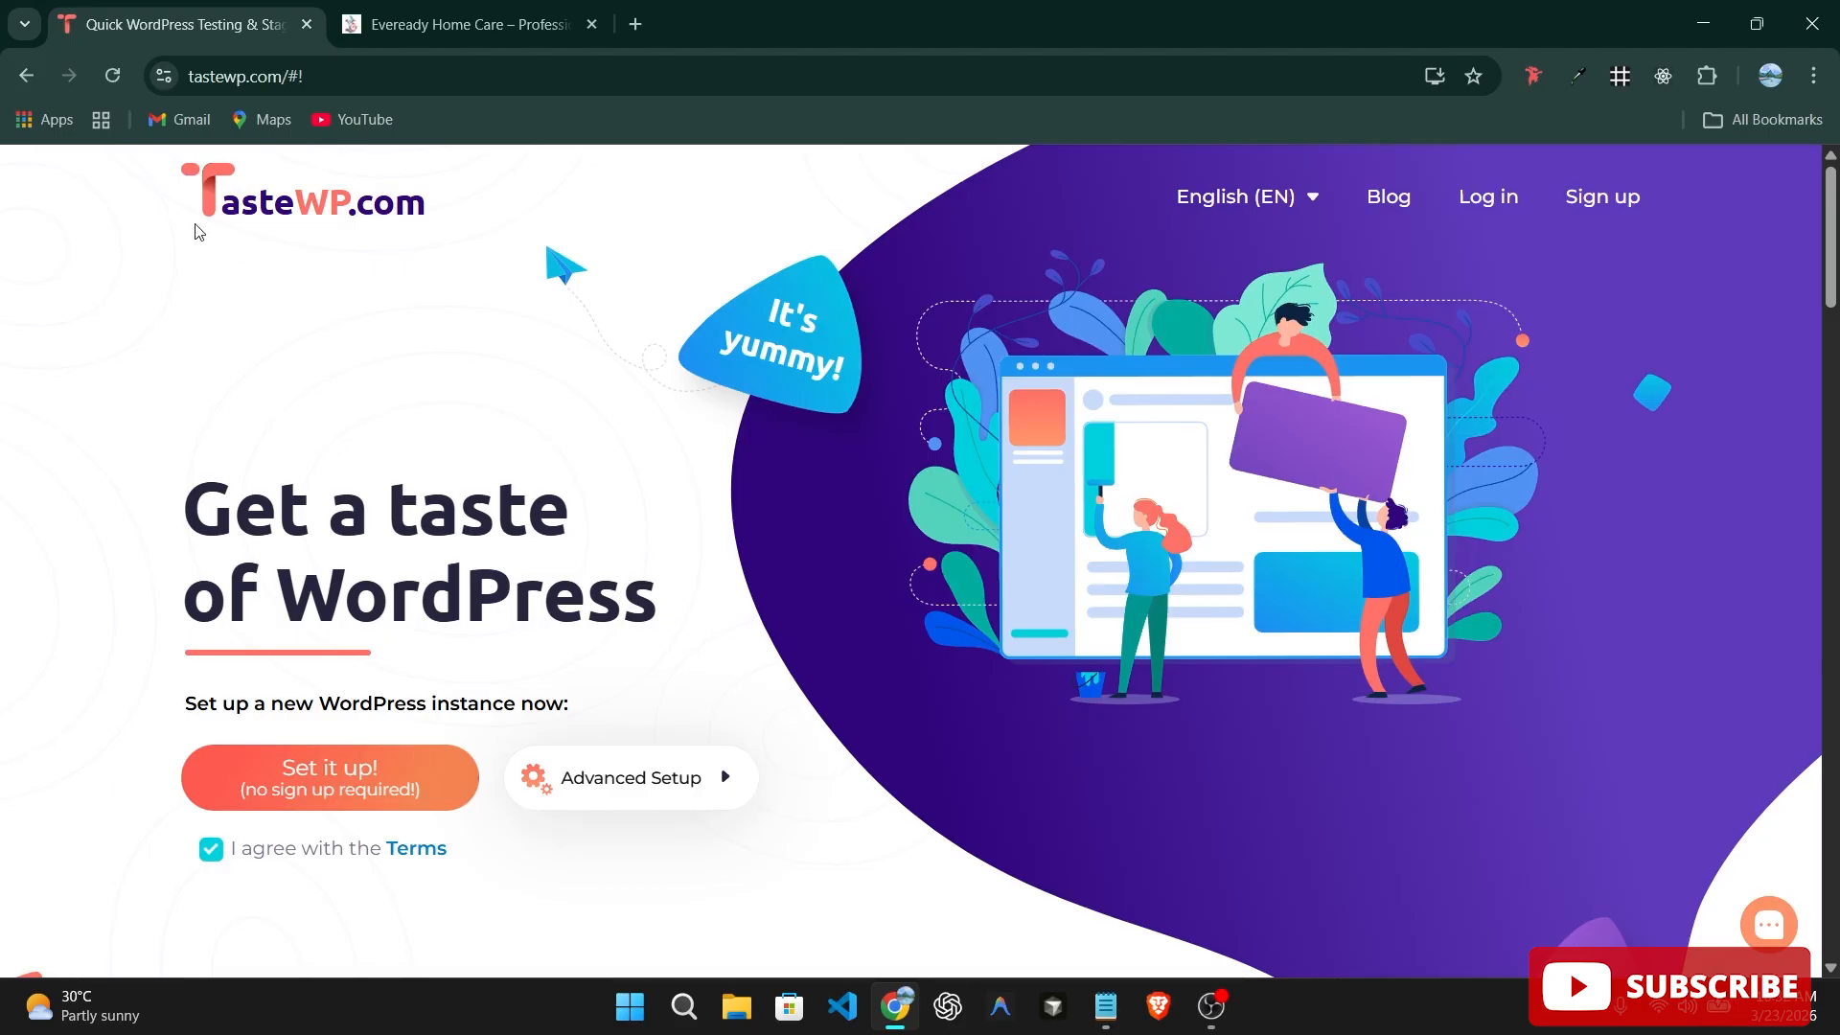
drag(114, 226, 183, 186)
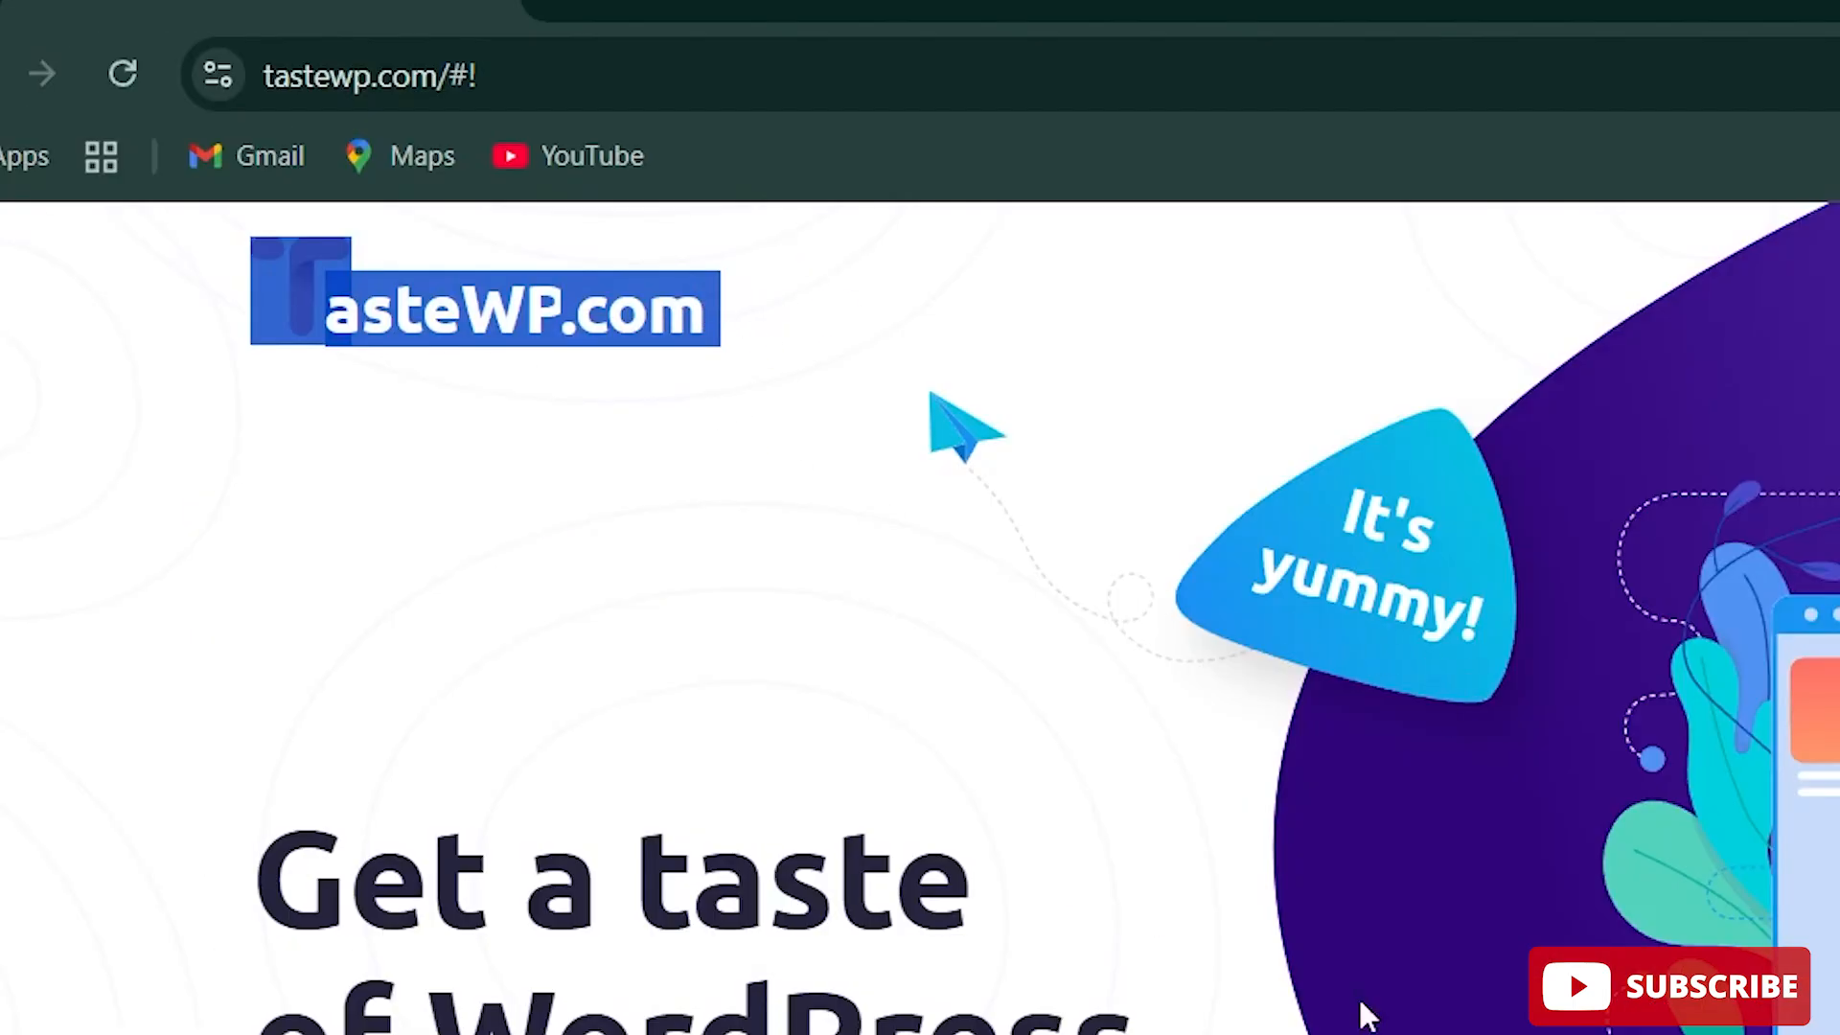
click(775, 339)
drag(751, 324, 245, 333)
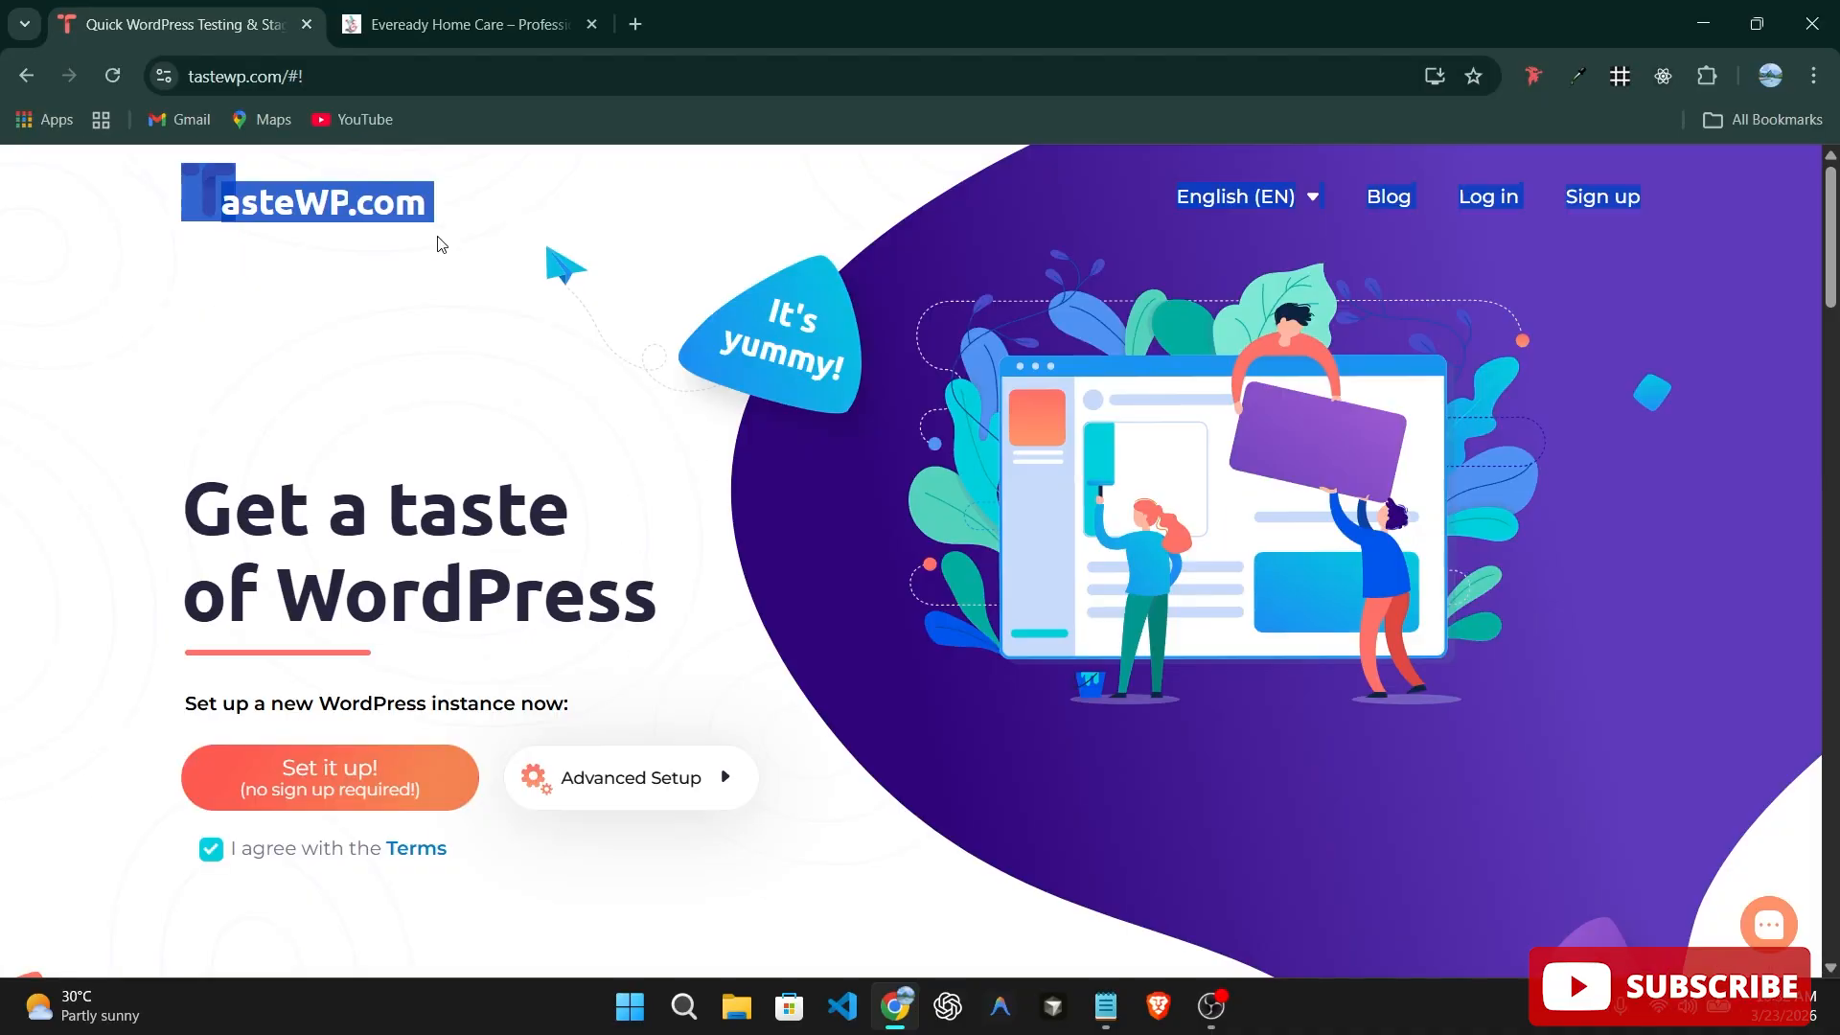
click(757, 362)
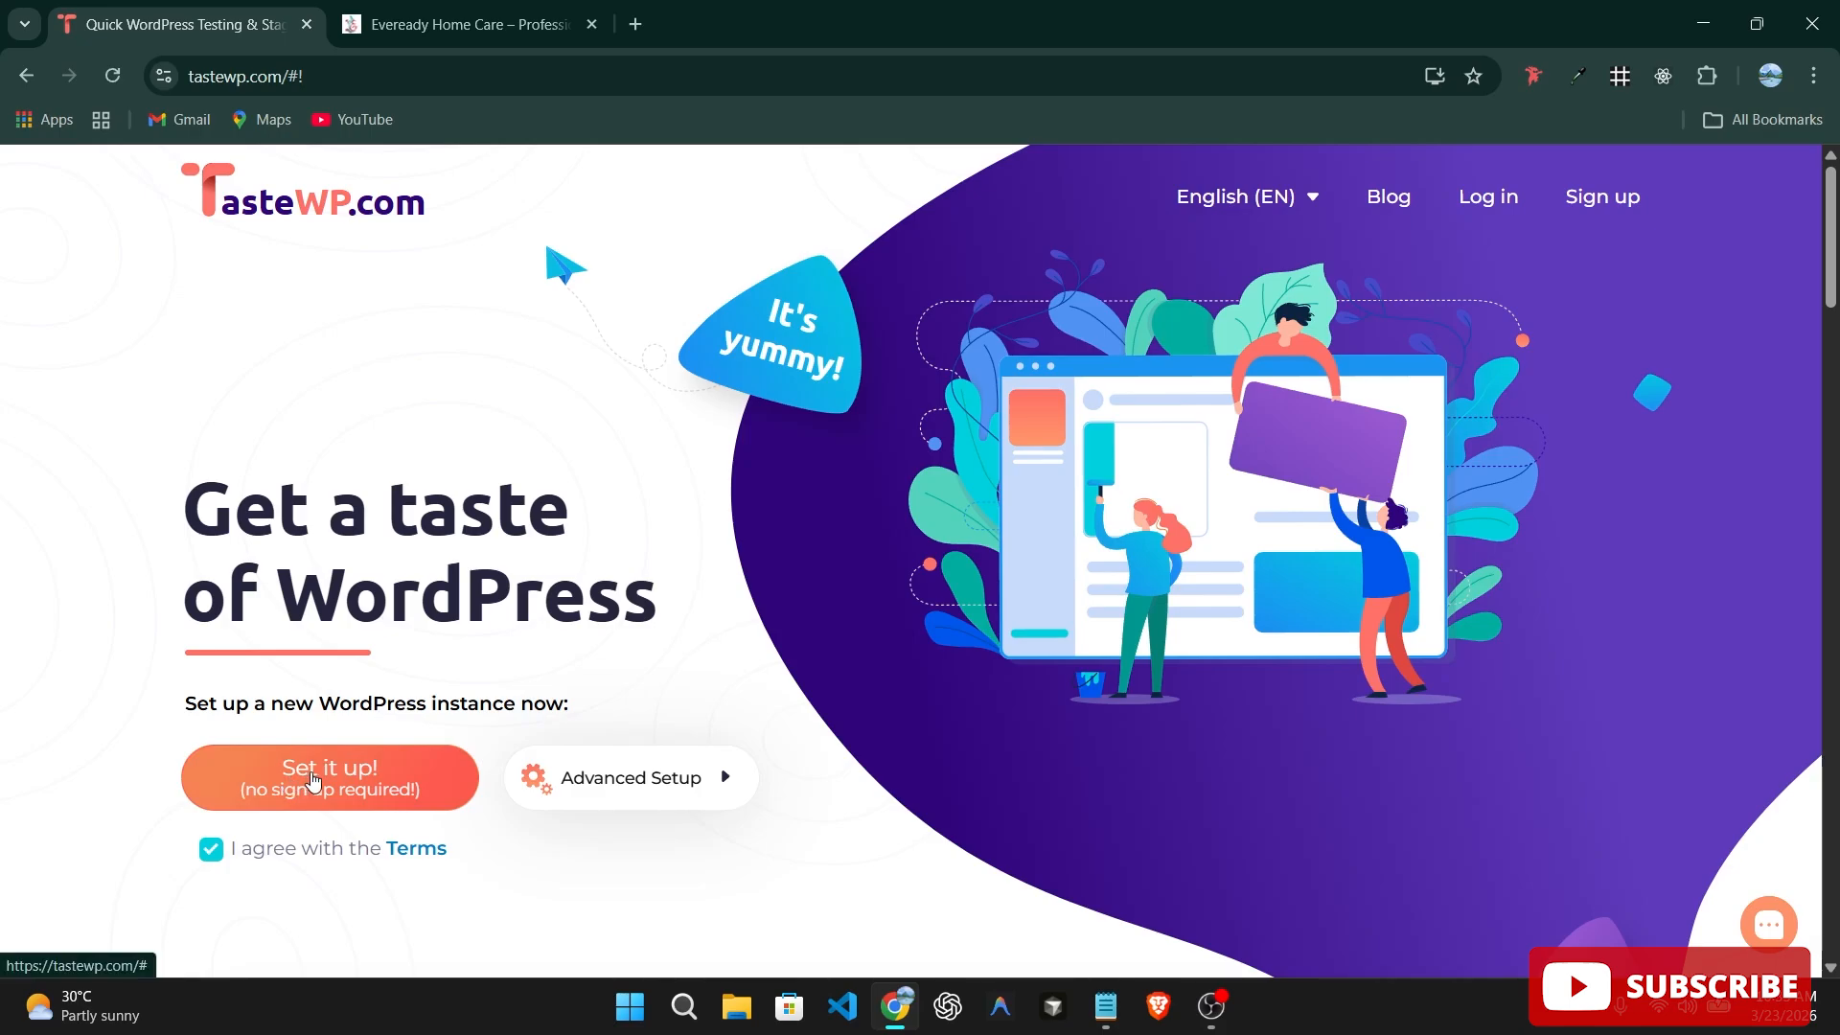
Set up a new WordPress instance without signing up and access its admin dashboard.
click(368, 780)
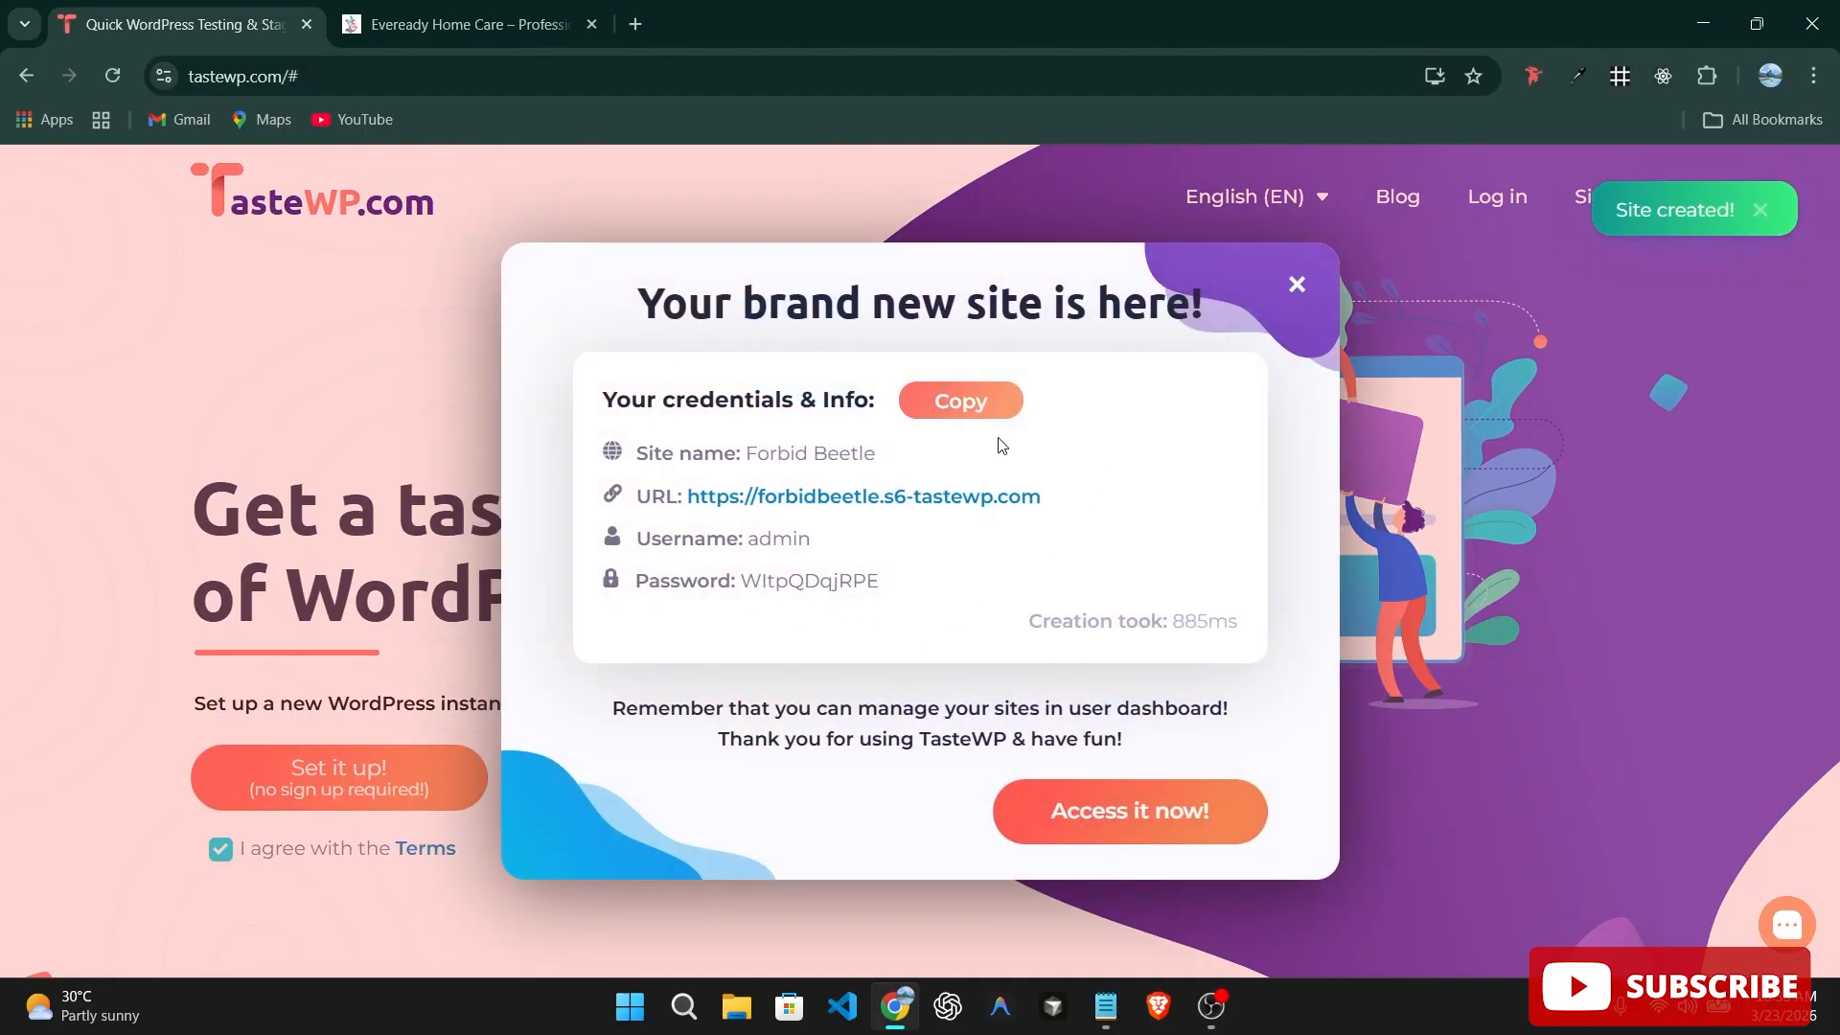
click(1123, 811)
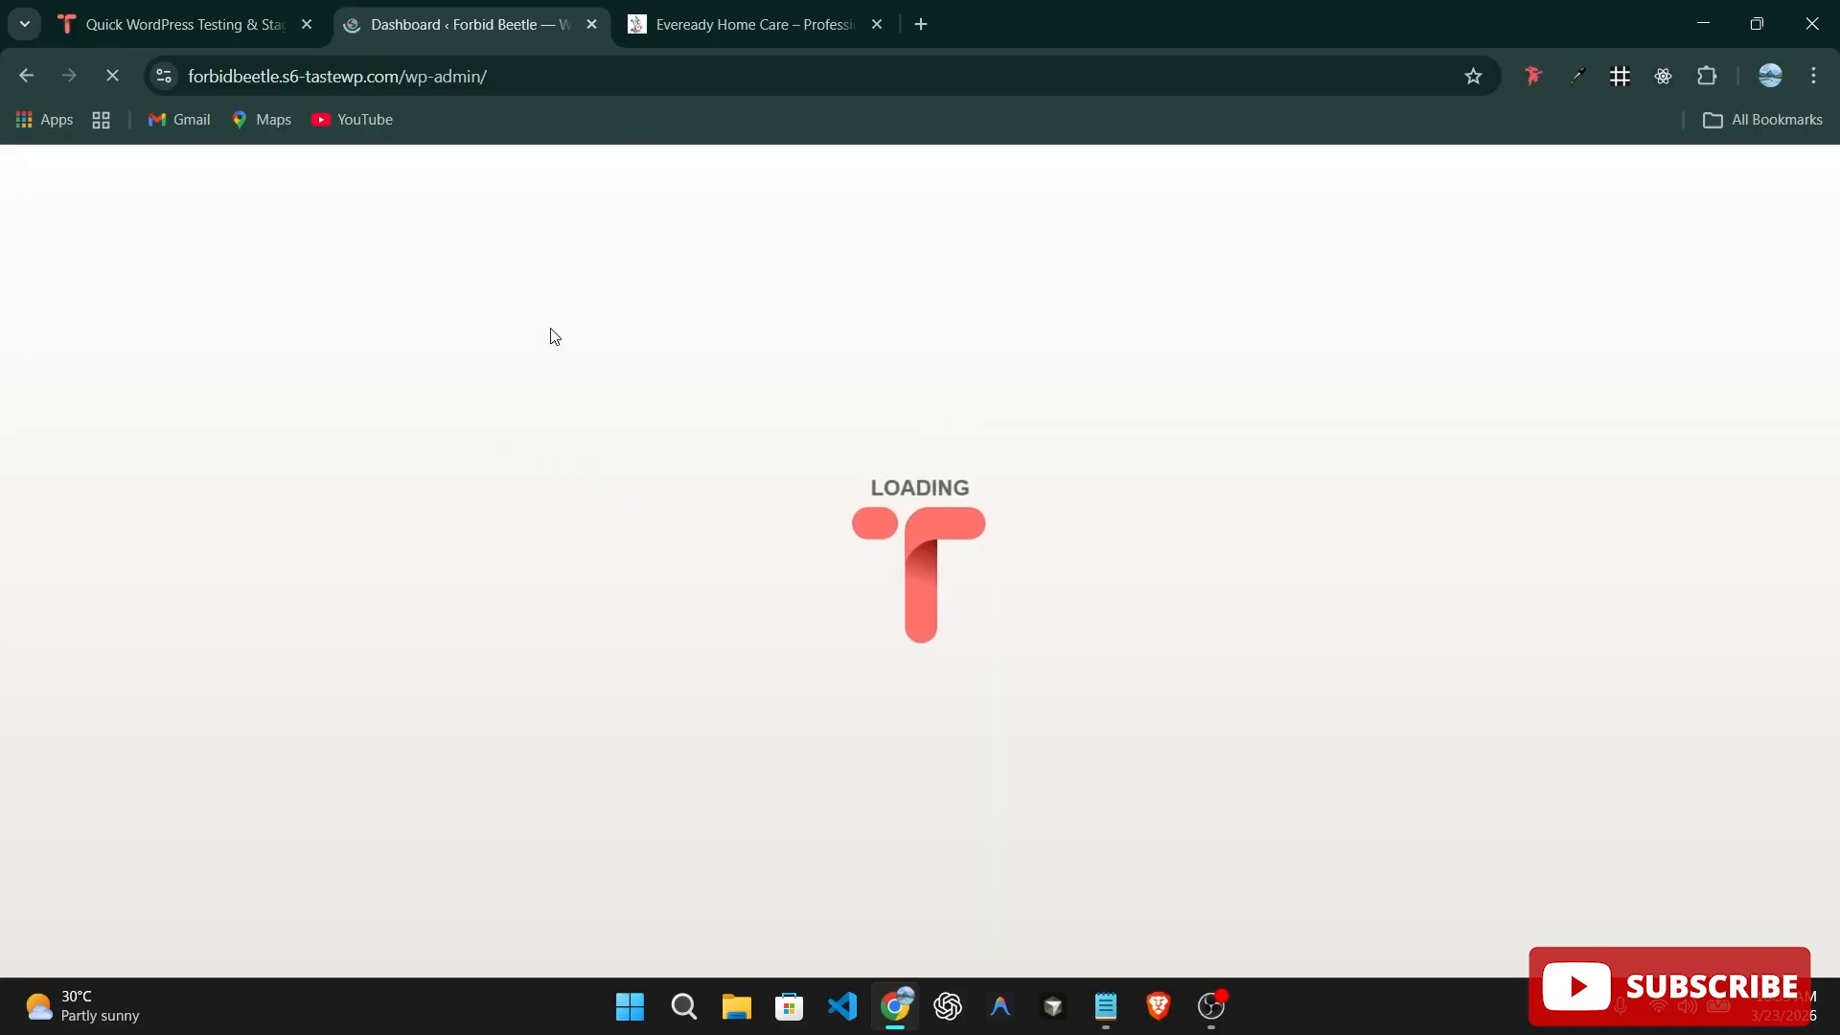
Close the backup promotion popup and postpone the Copy & Delete Posts review request with "Ask me later".
scroll(794, 525, down, 10)
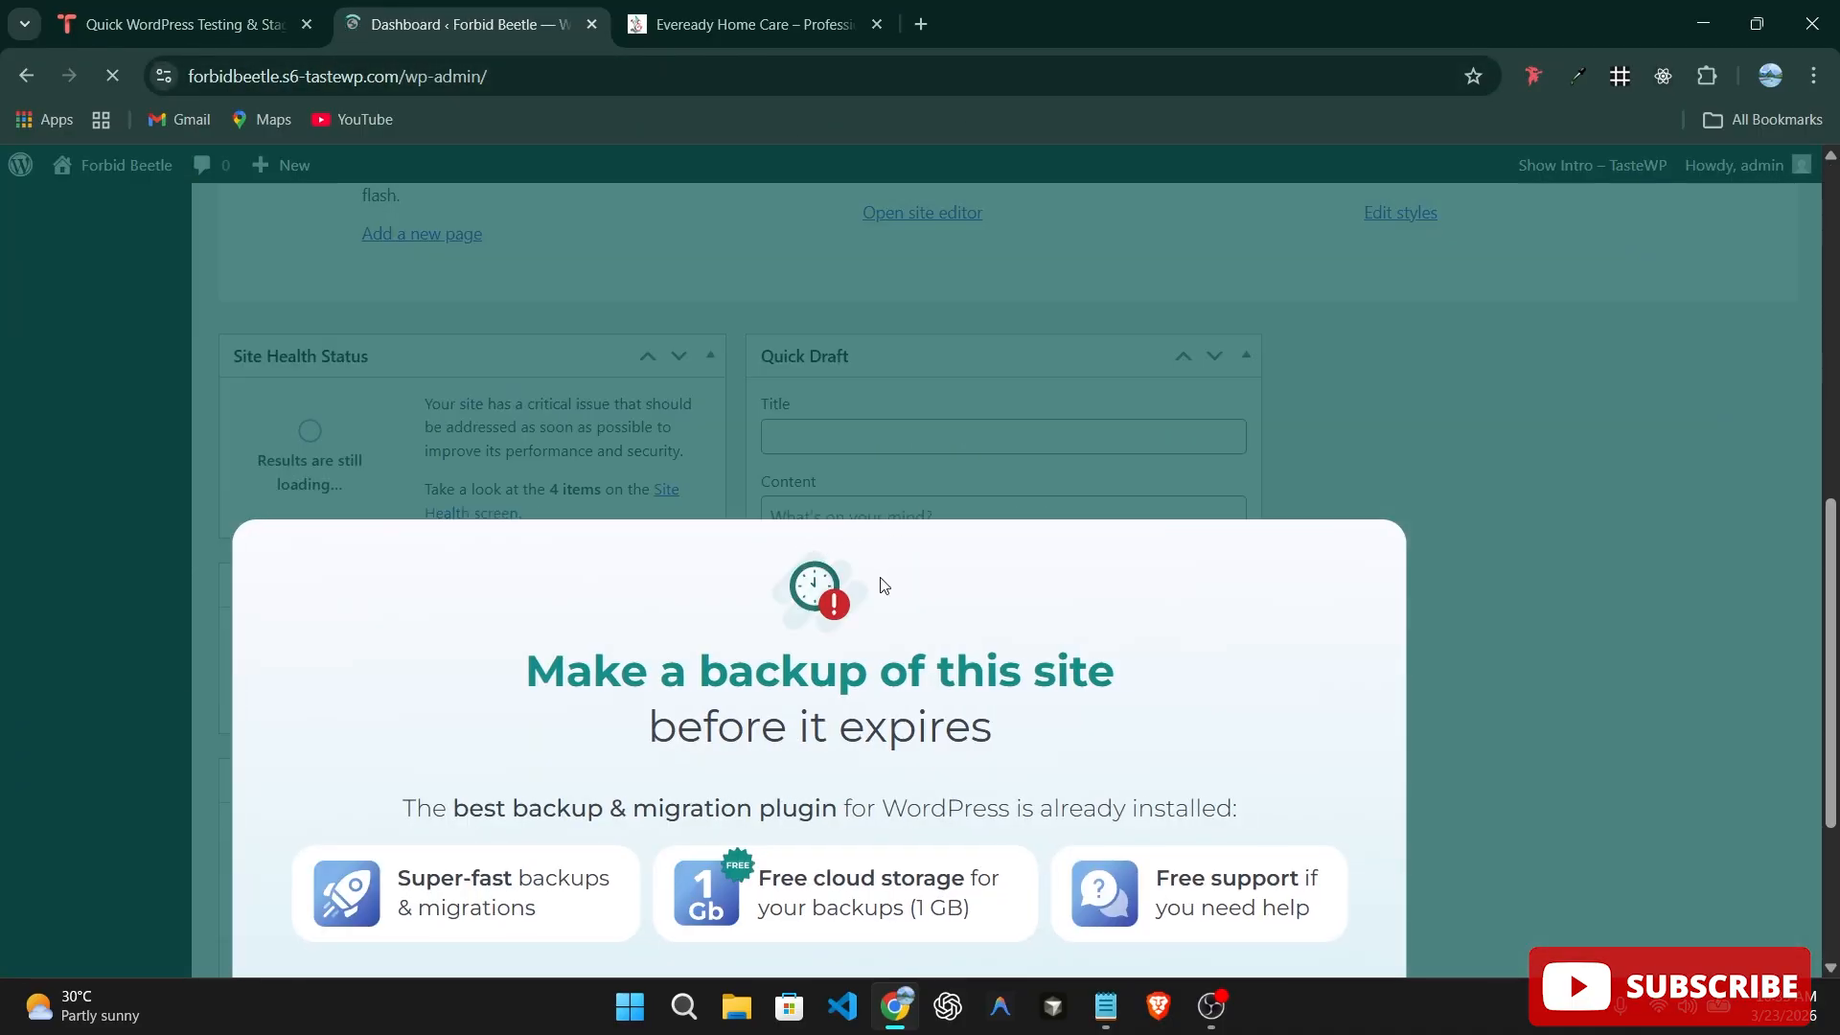
scroll(1635, 561, up, 7)
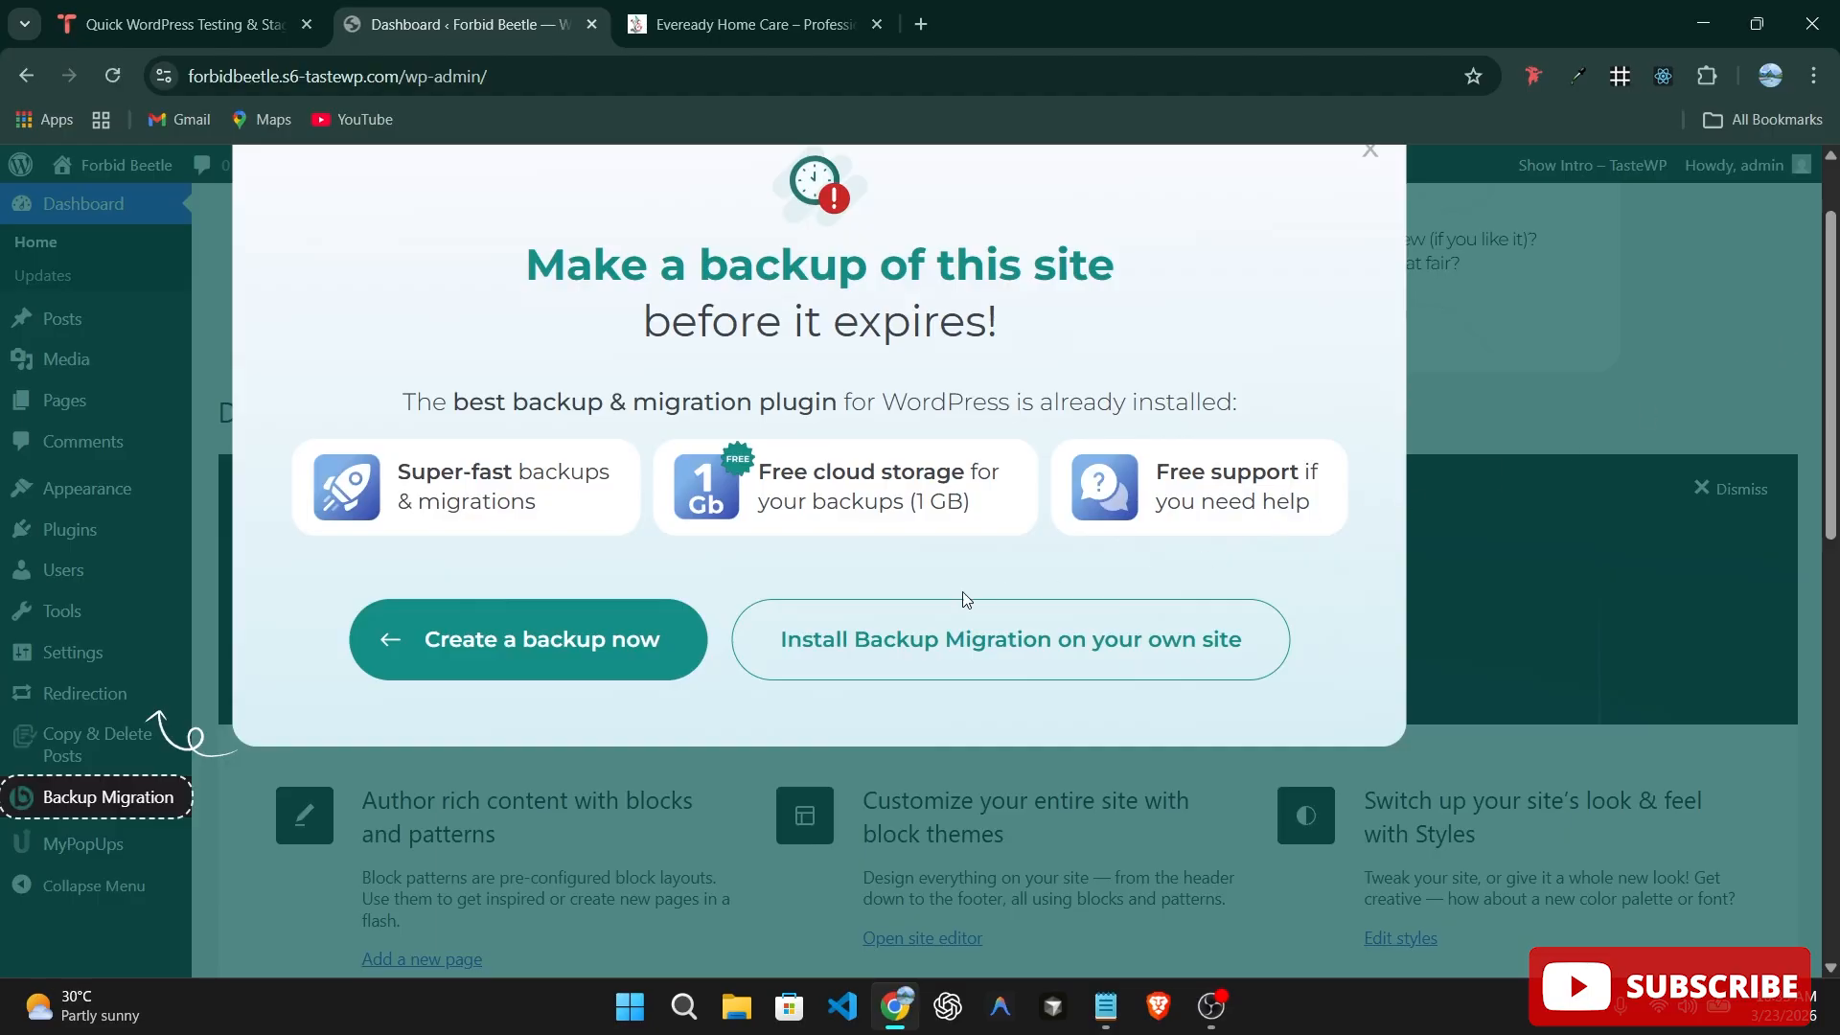
scroll(1000, 562, down, 4)
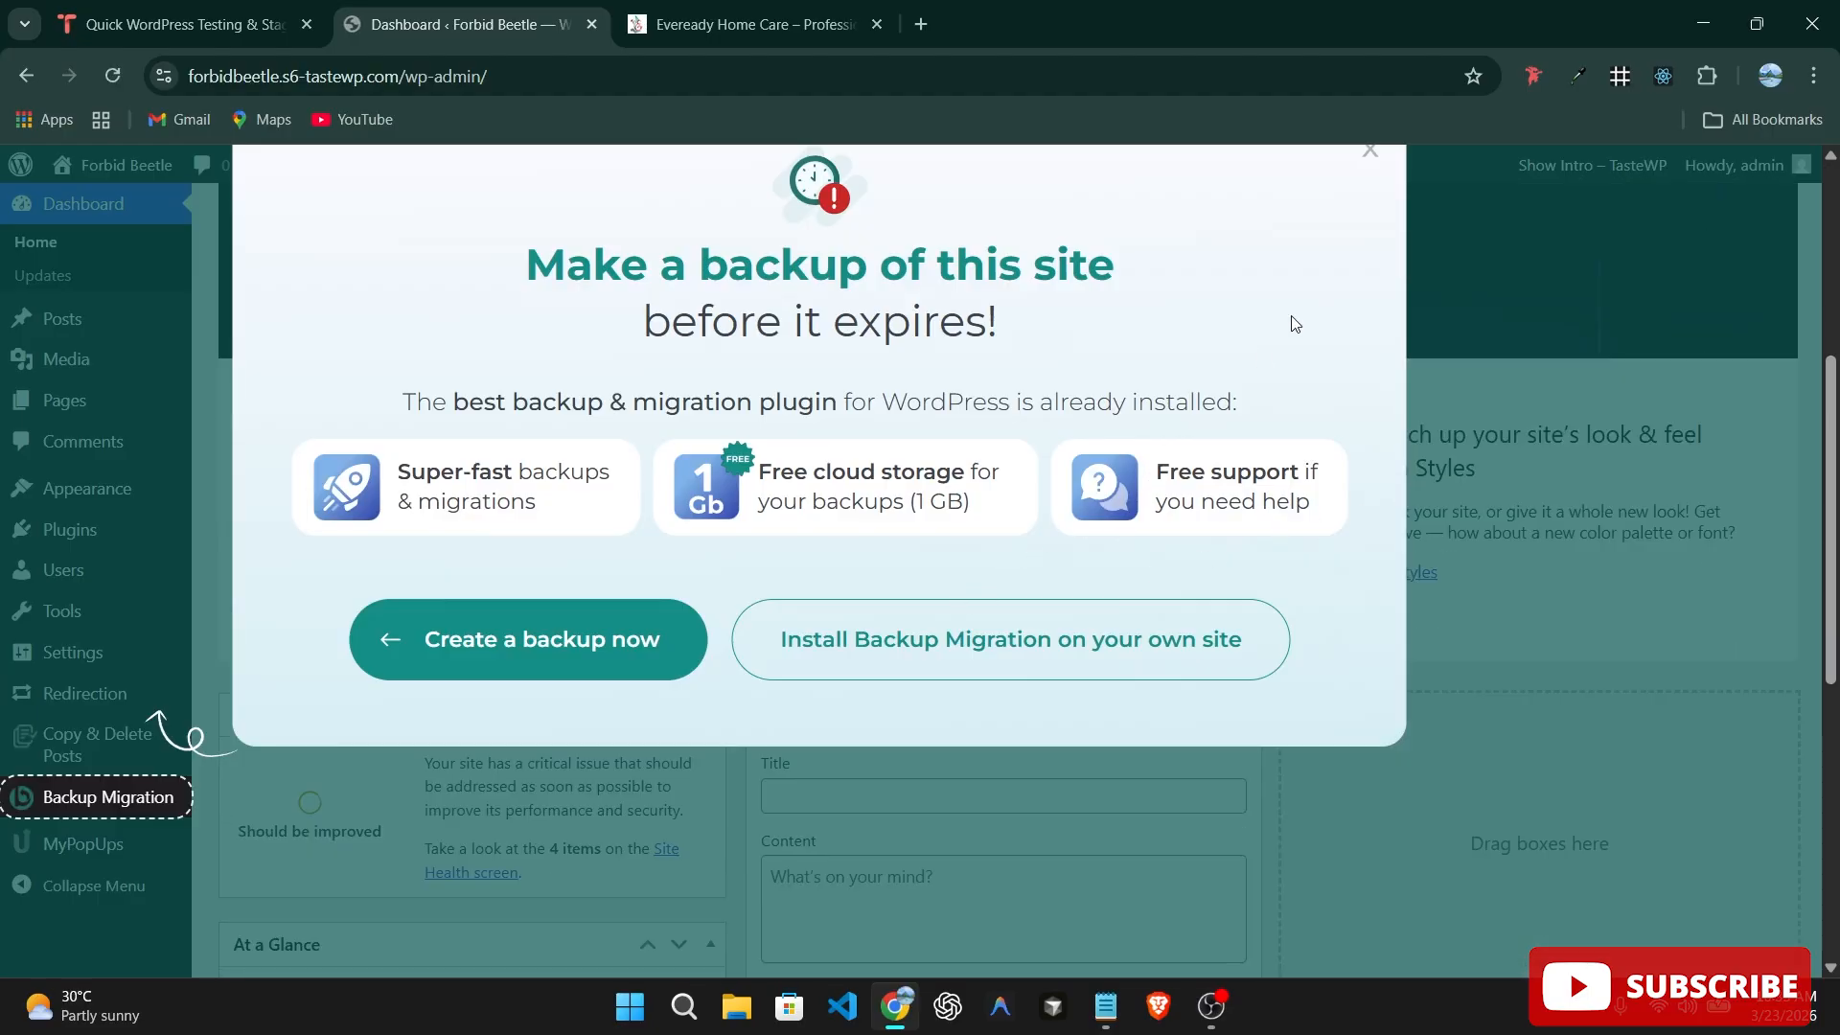
click(1371, 154)
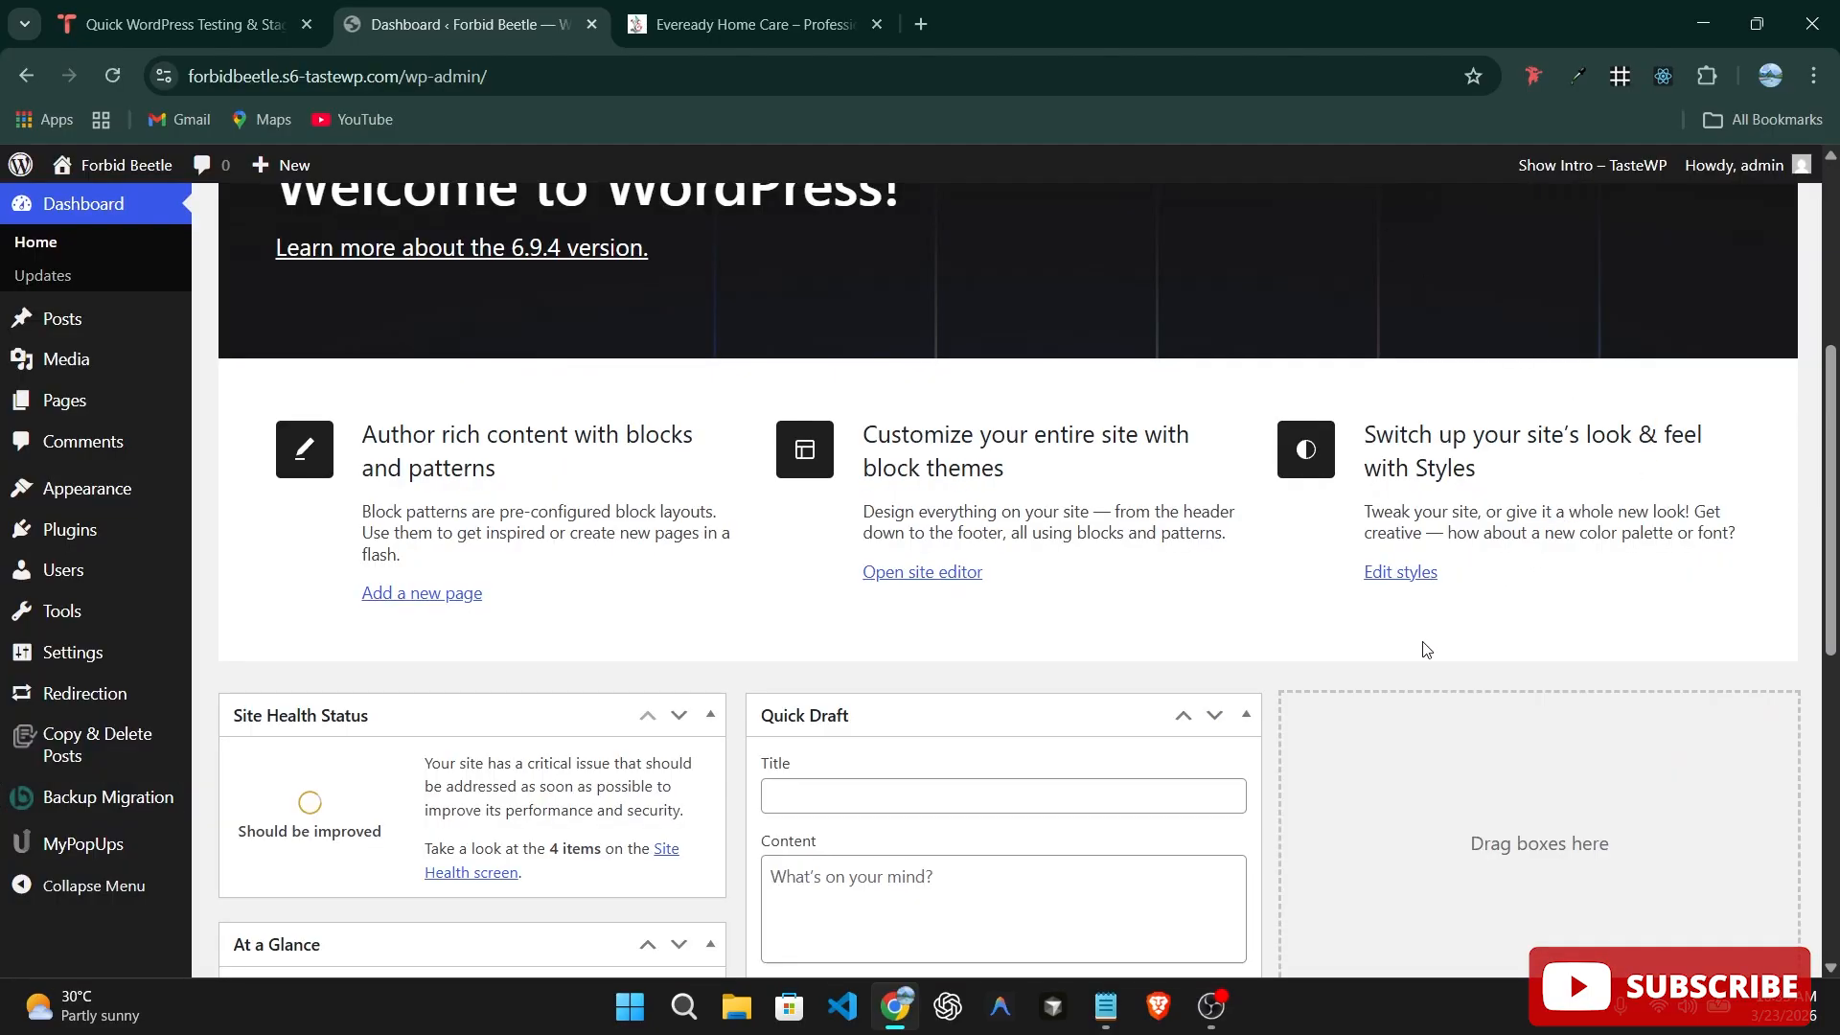
scroll(1425, 649, up, 5)
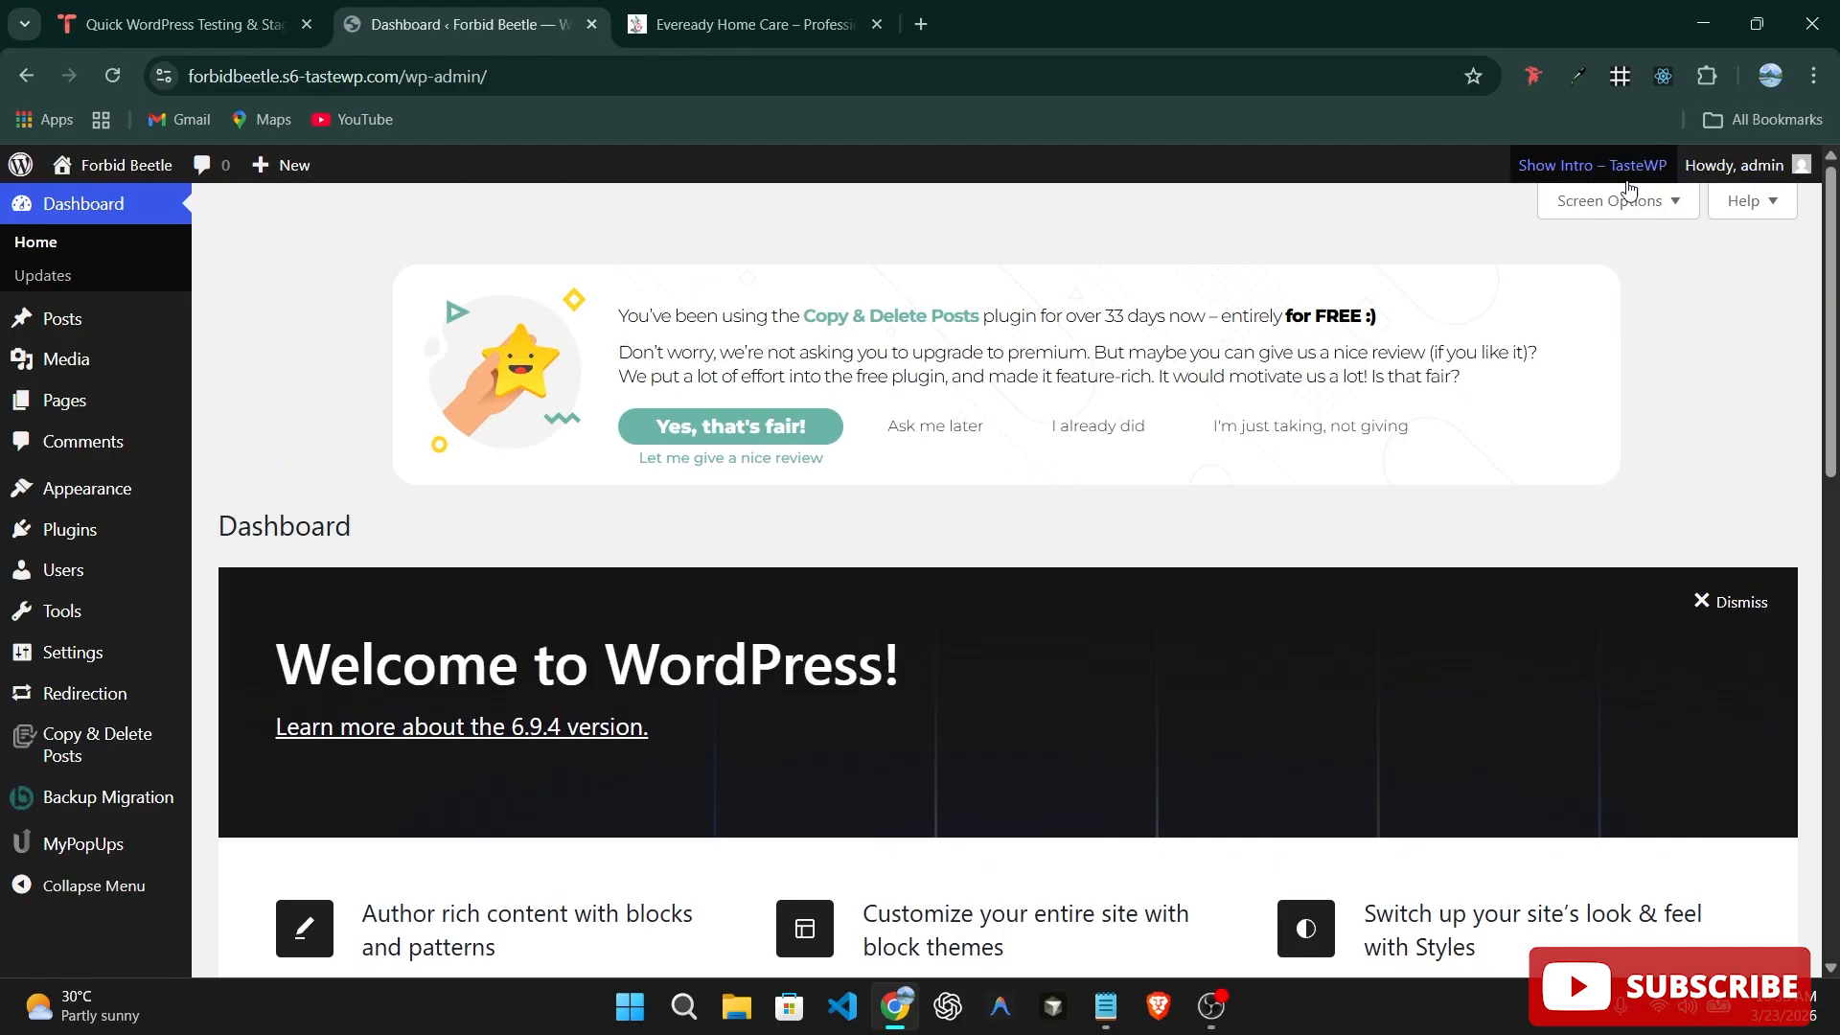
click(944, 425)
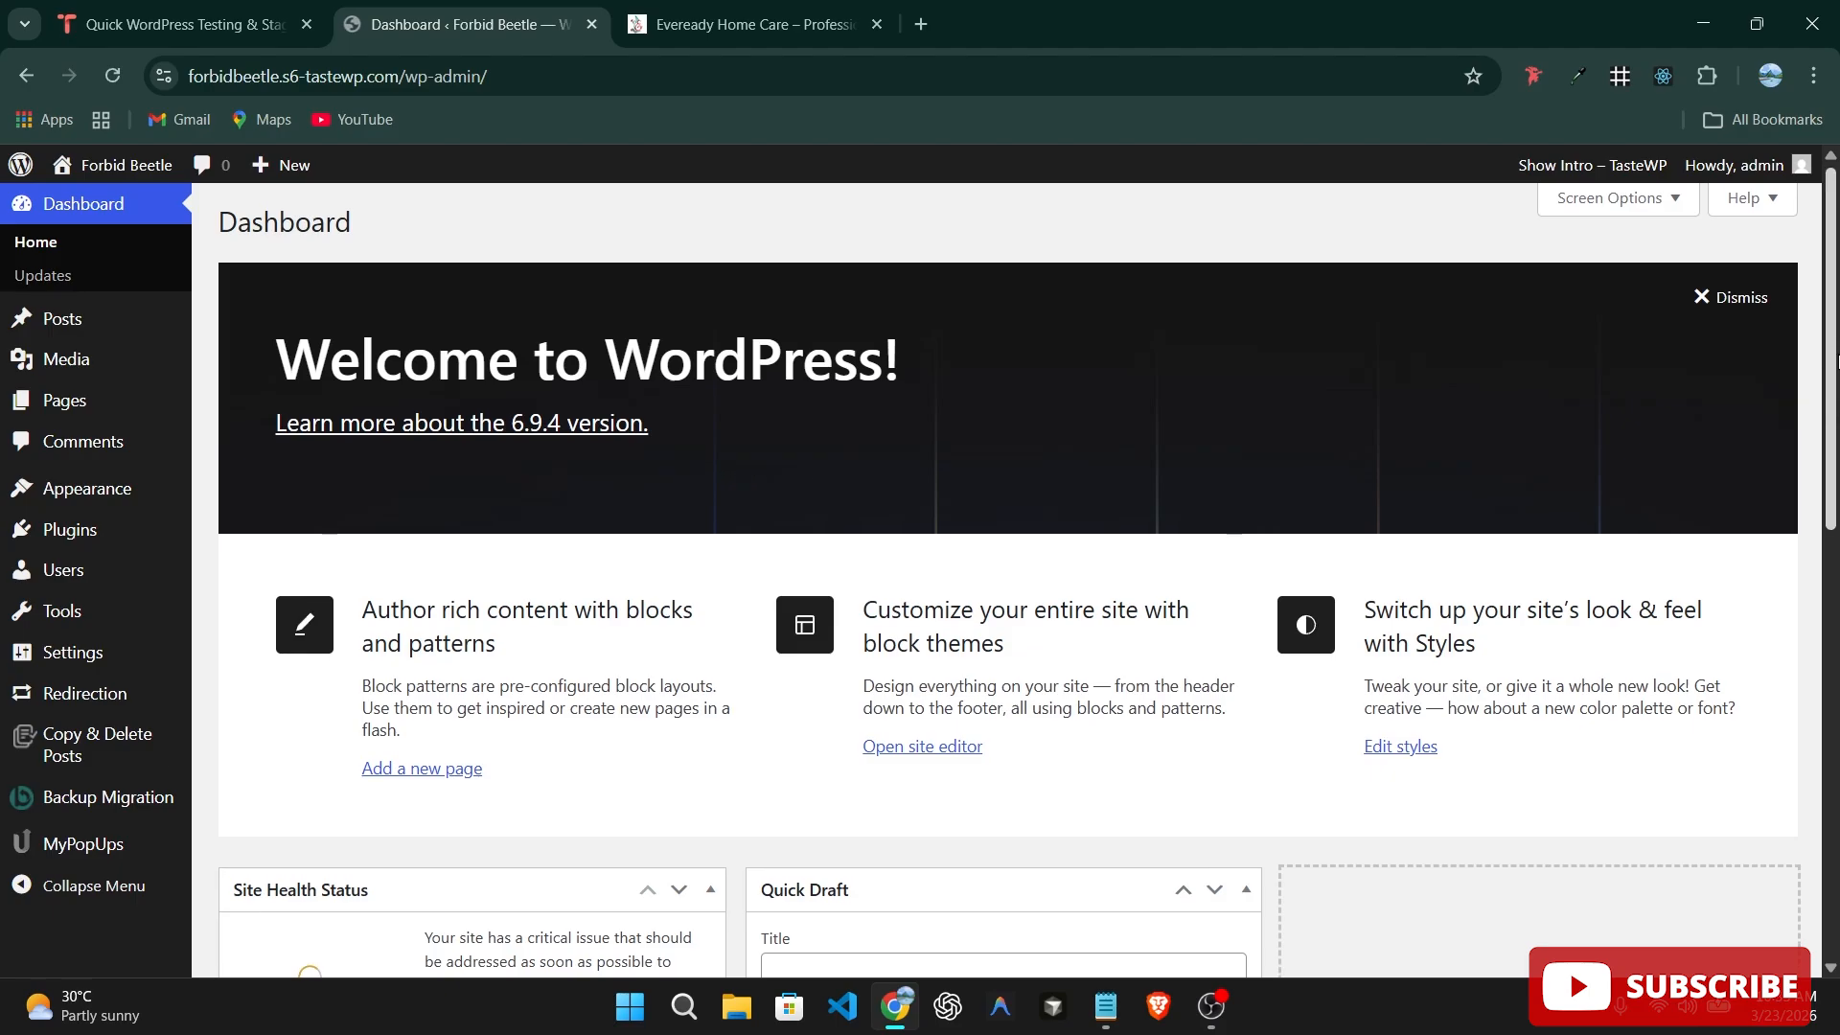
Hide the Site Health Status, At a Glance, Activity, Quick Draft, WordPress Events and News, and Welcome elements on the dashboard.
scroll(1830, 351, down, 3)
scroll(1831, 351, up, 3)
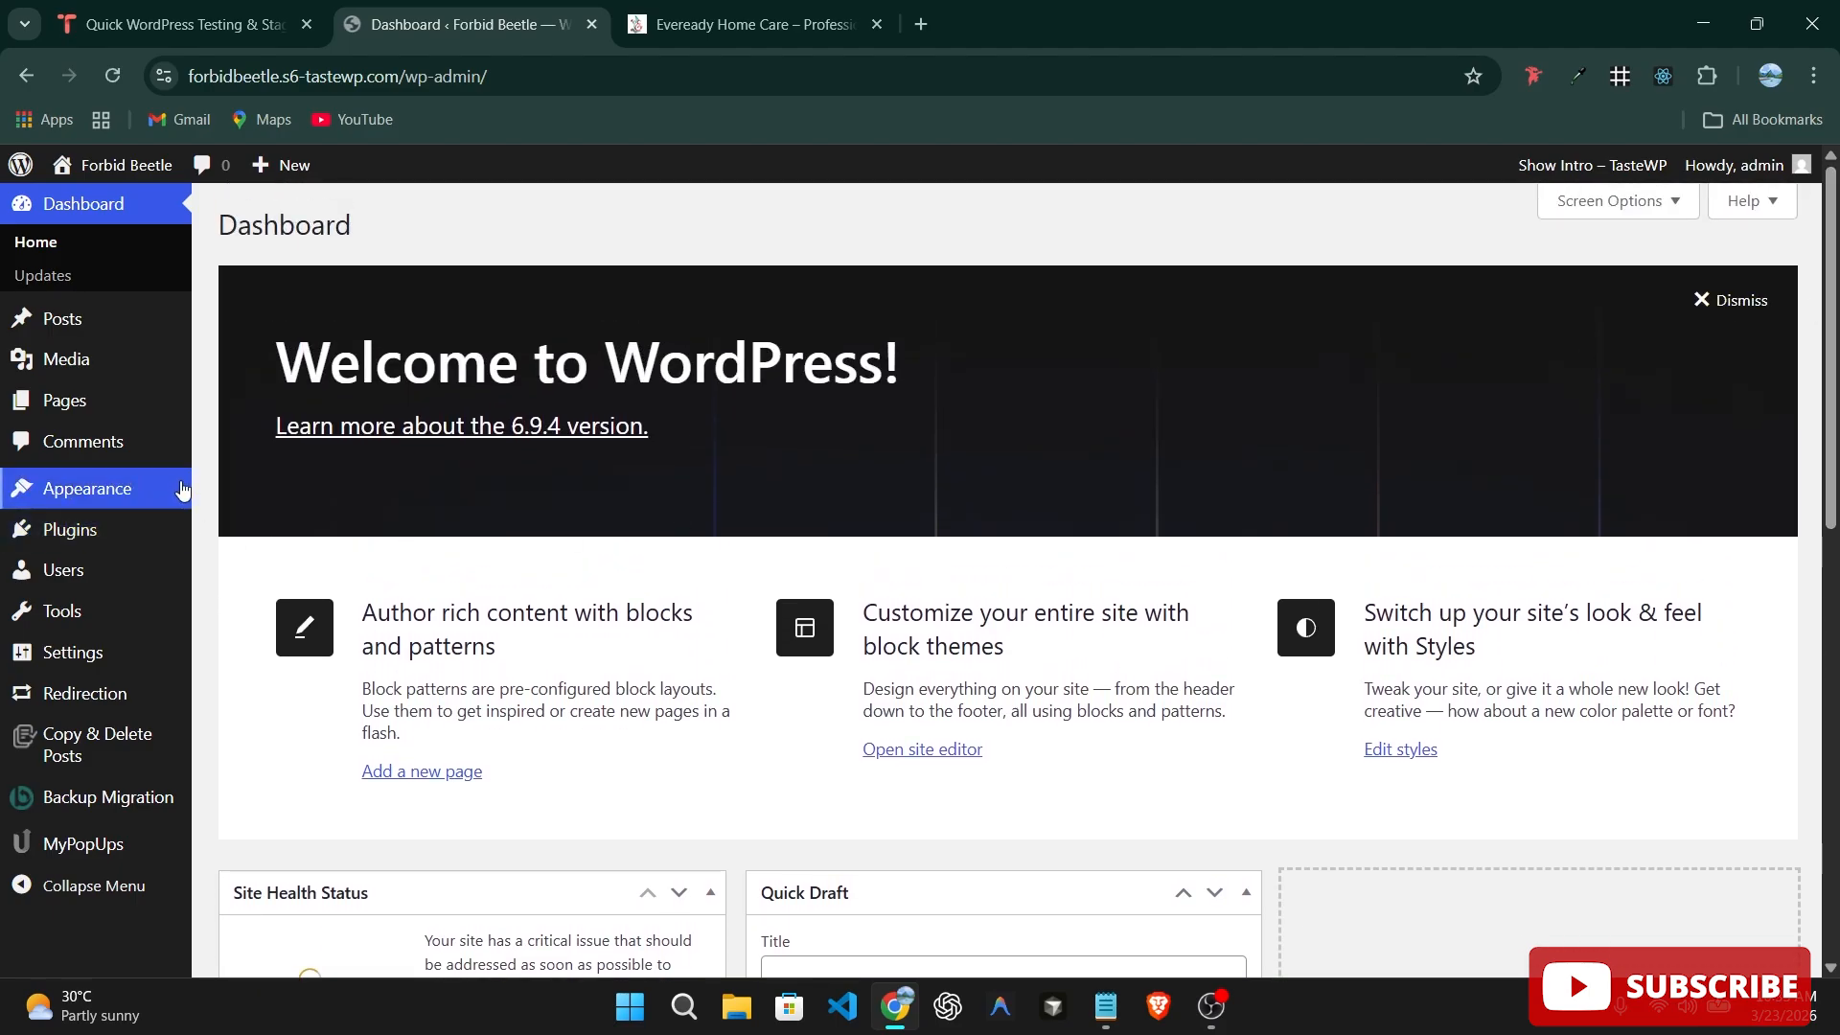
click(1642, 200)
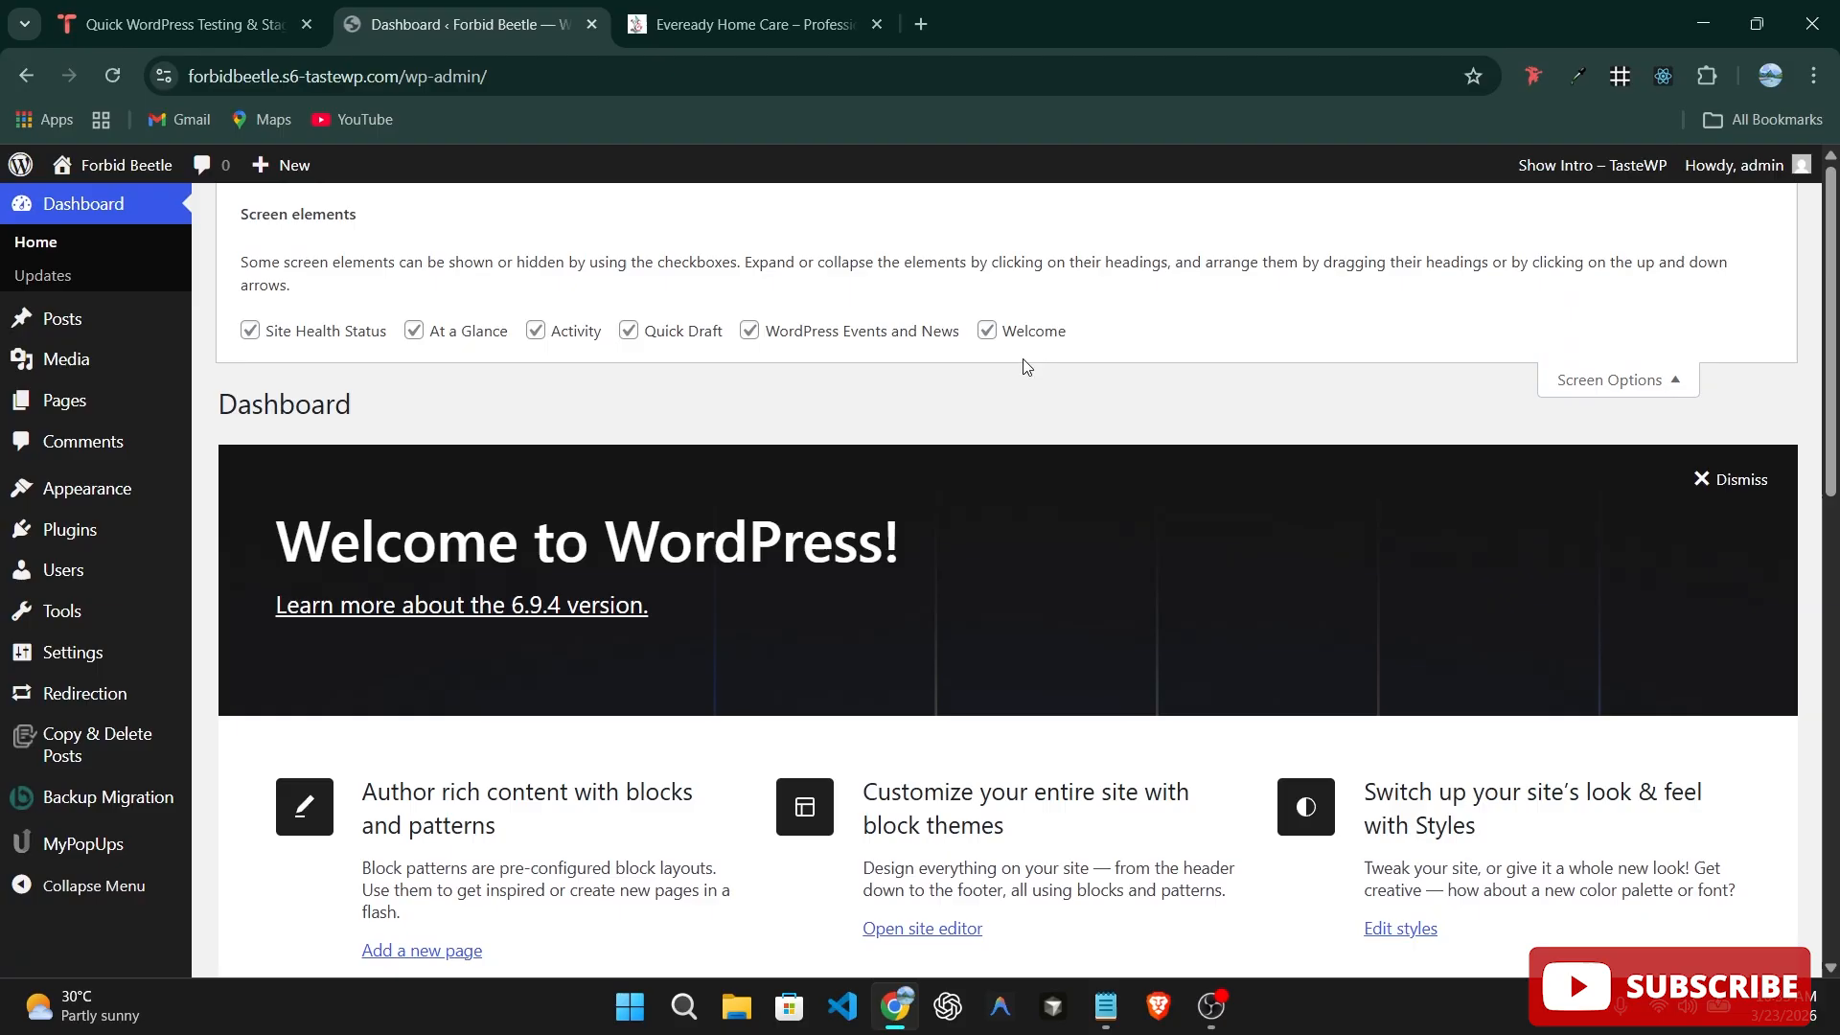
click(251, 331)
click(416, 332)
click(543, 331)
click(631, 332)
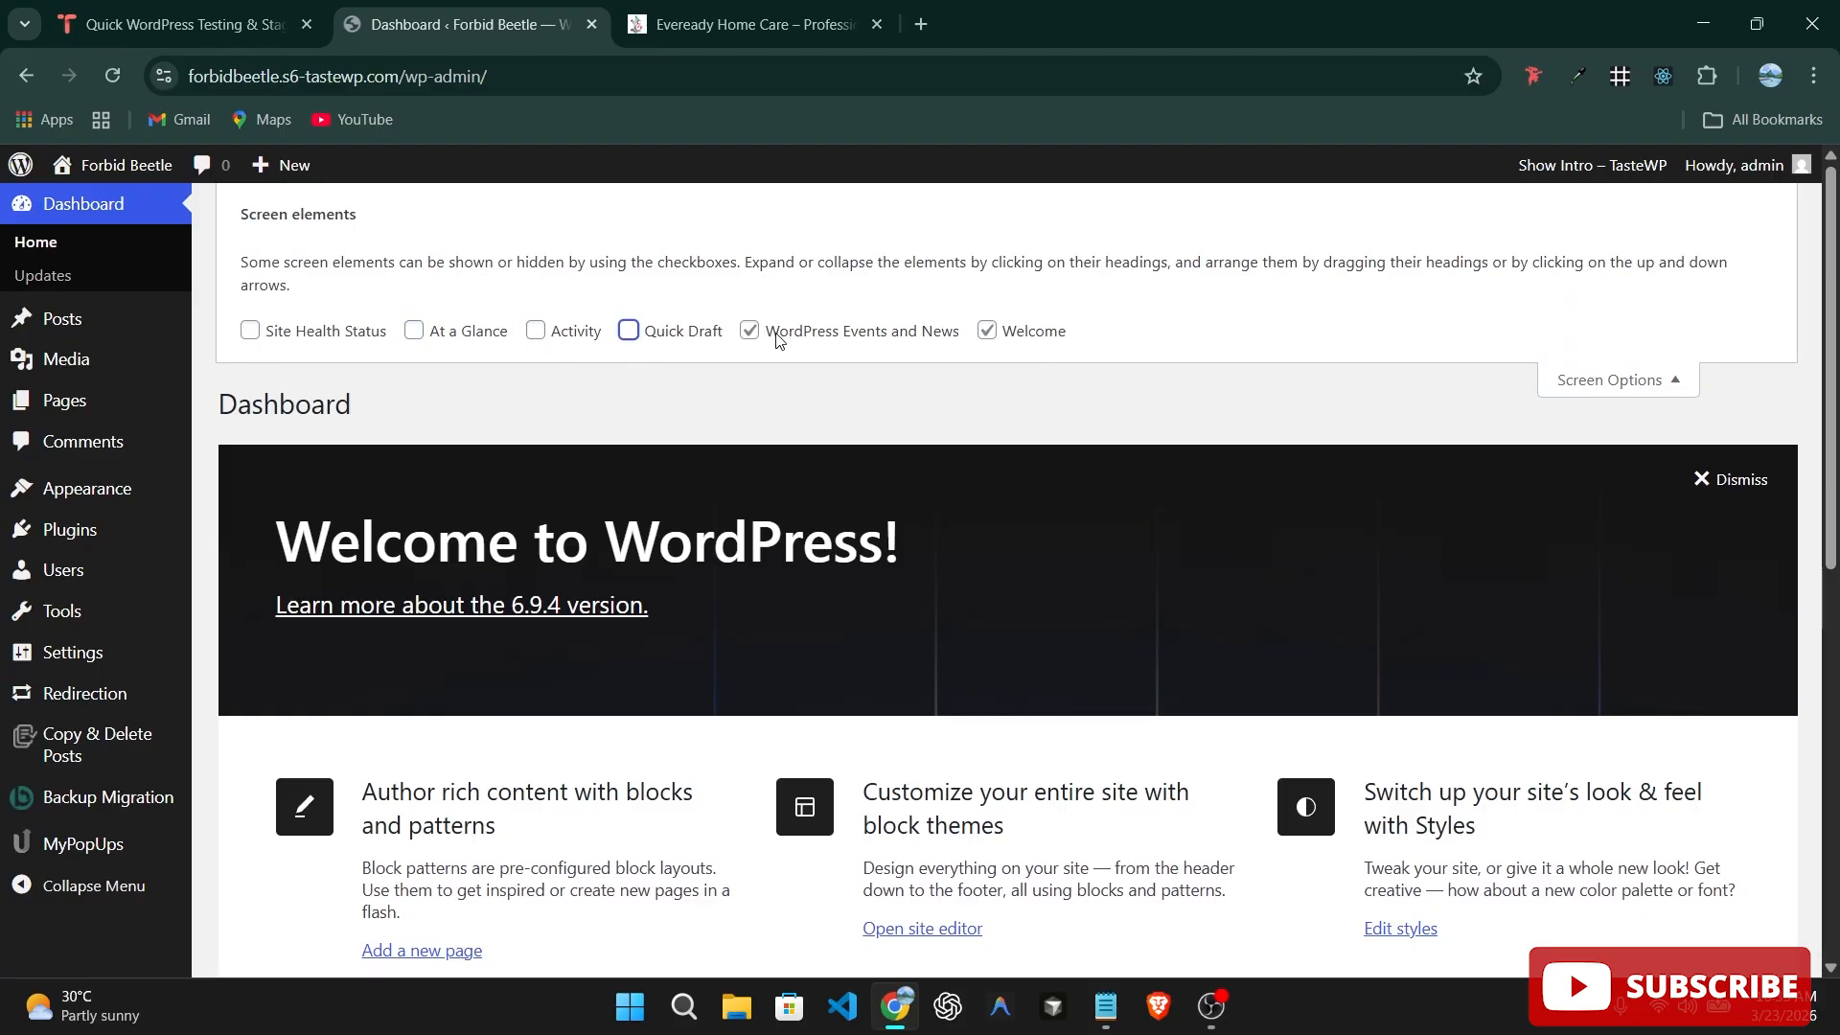
click(749, 330)
click(987, 331)
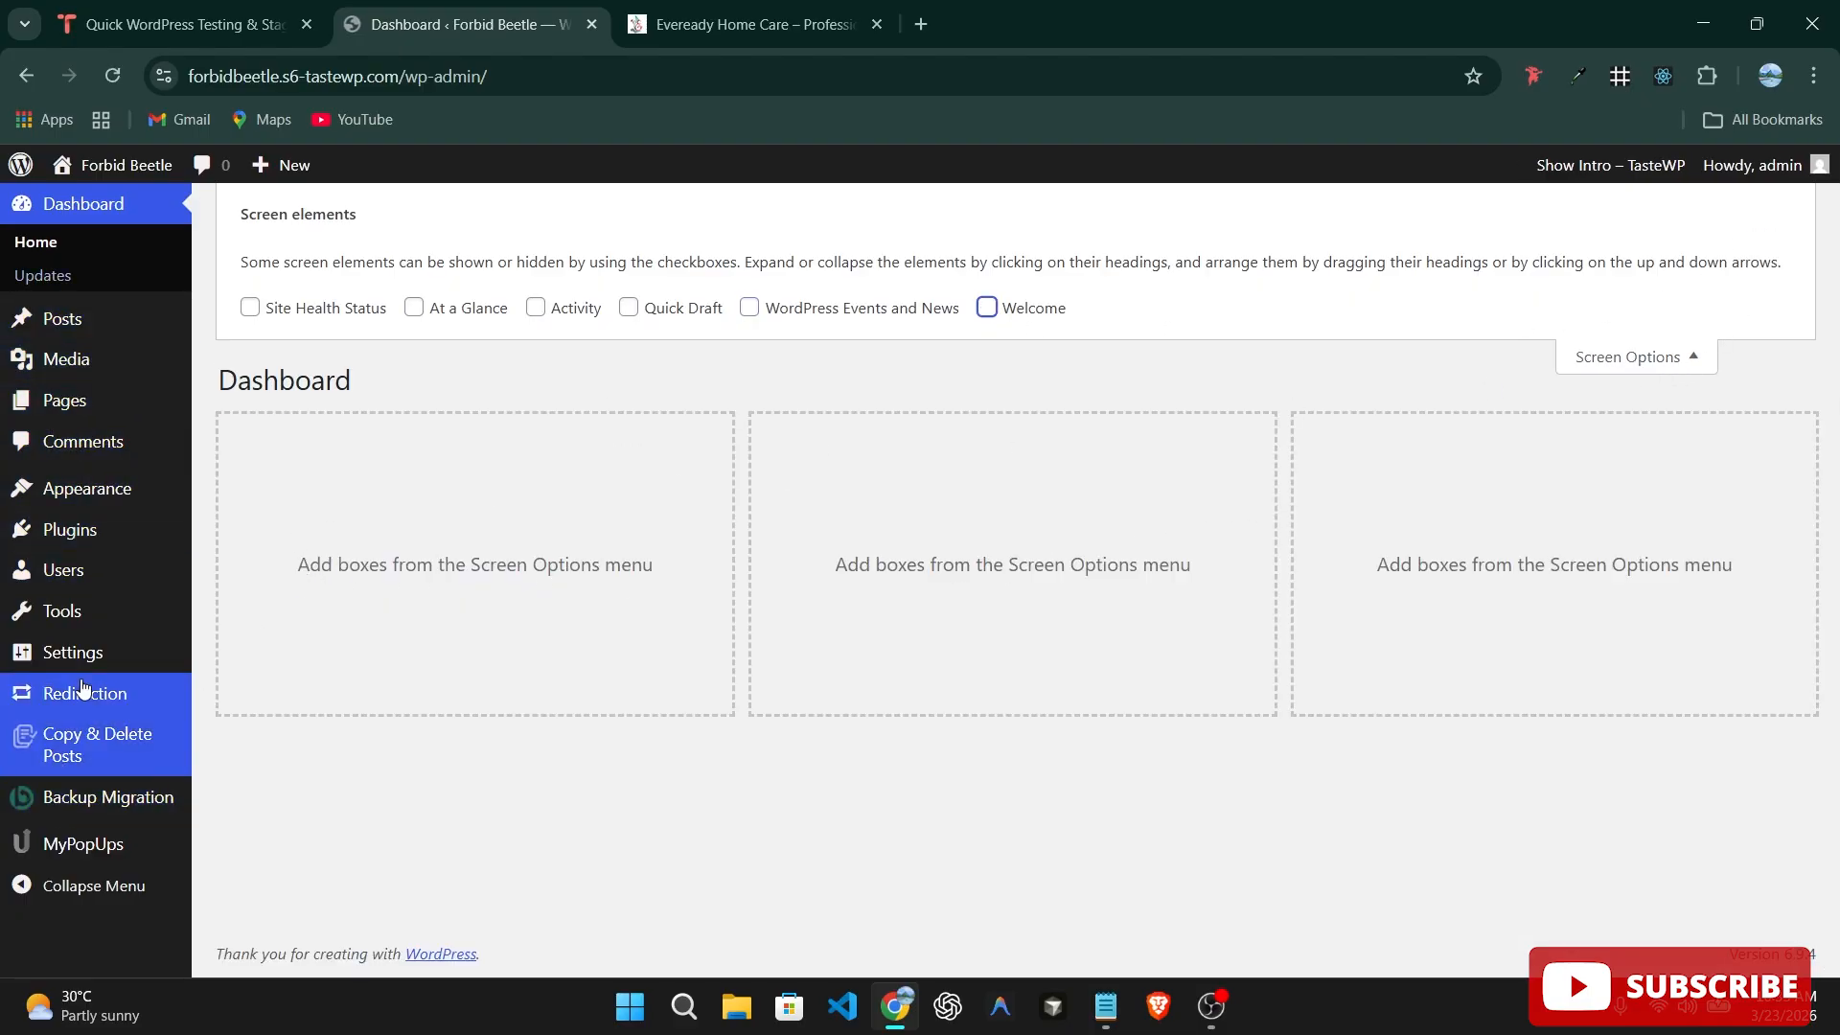
Open the general site settings and set the site title to "Homecare".
click(132, 653)
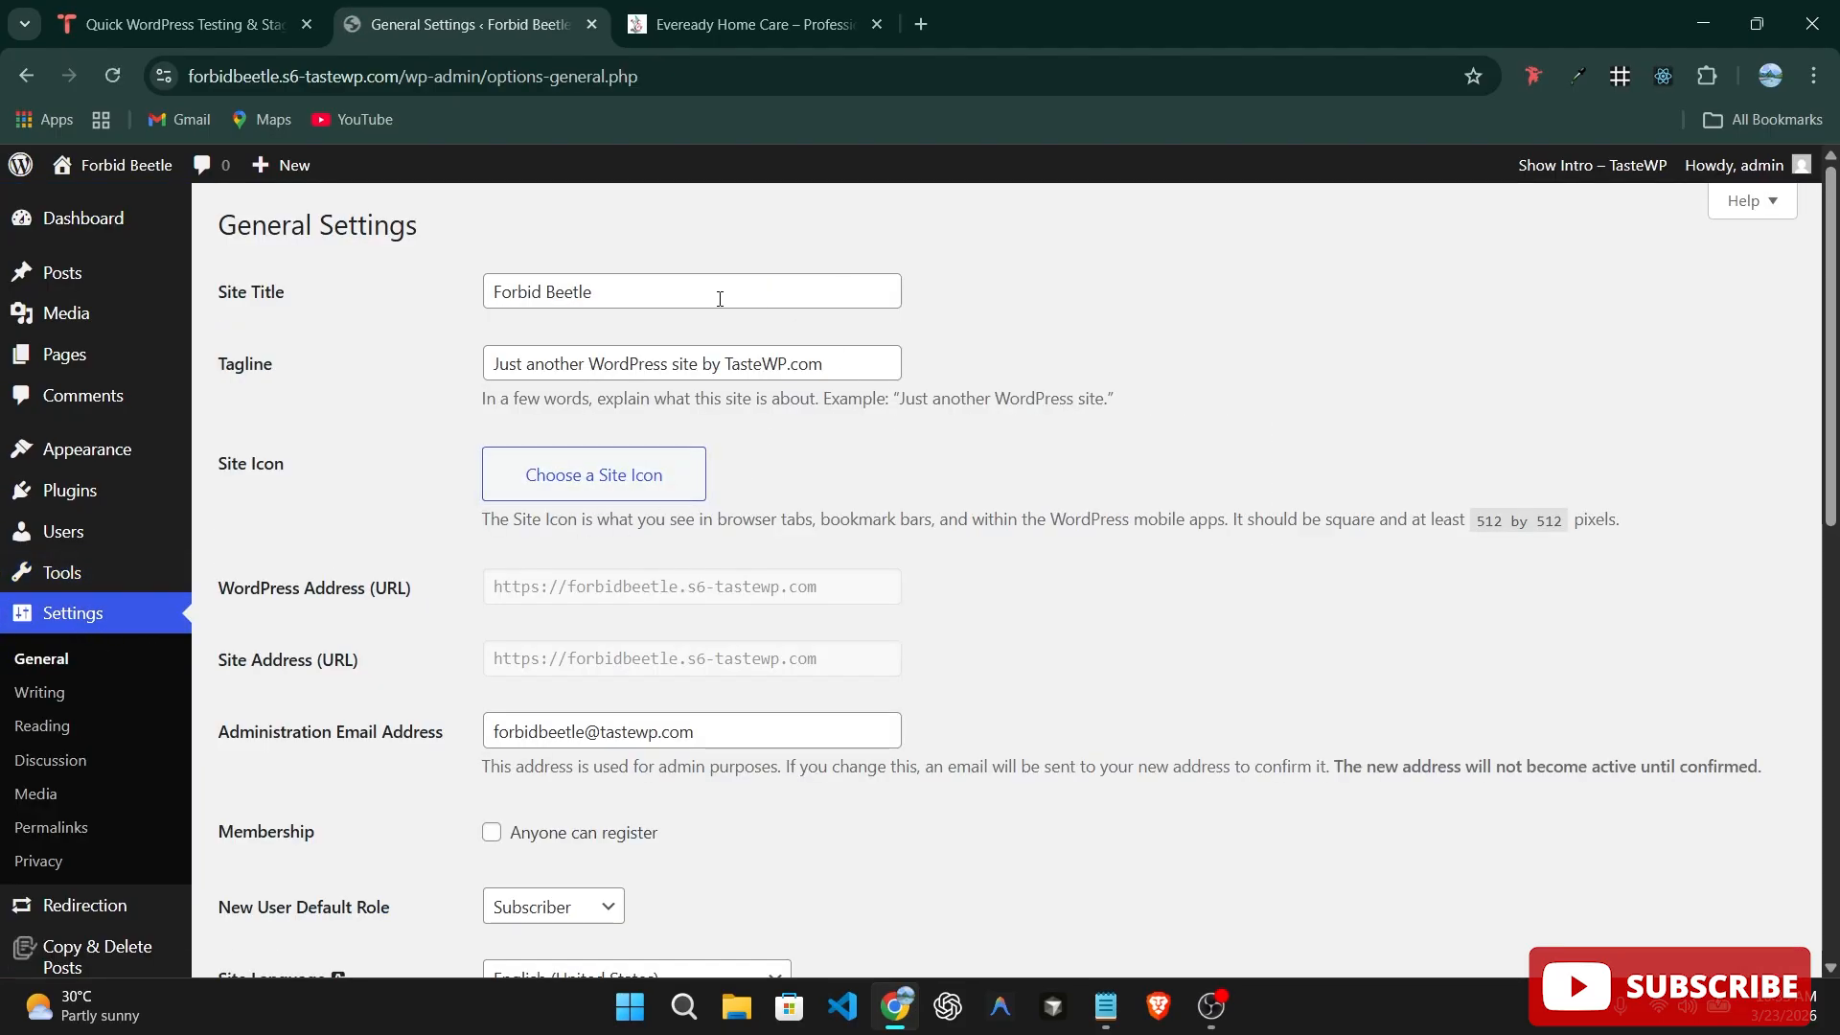
triple_click(682, 296)
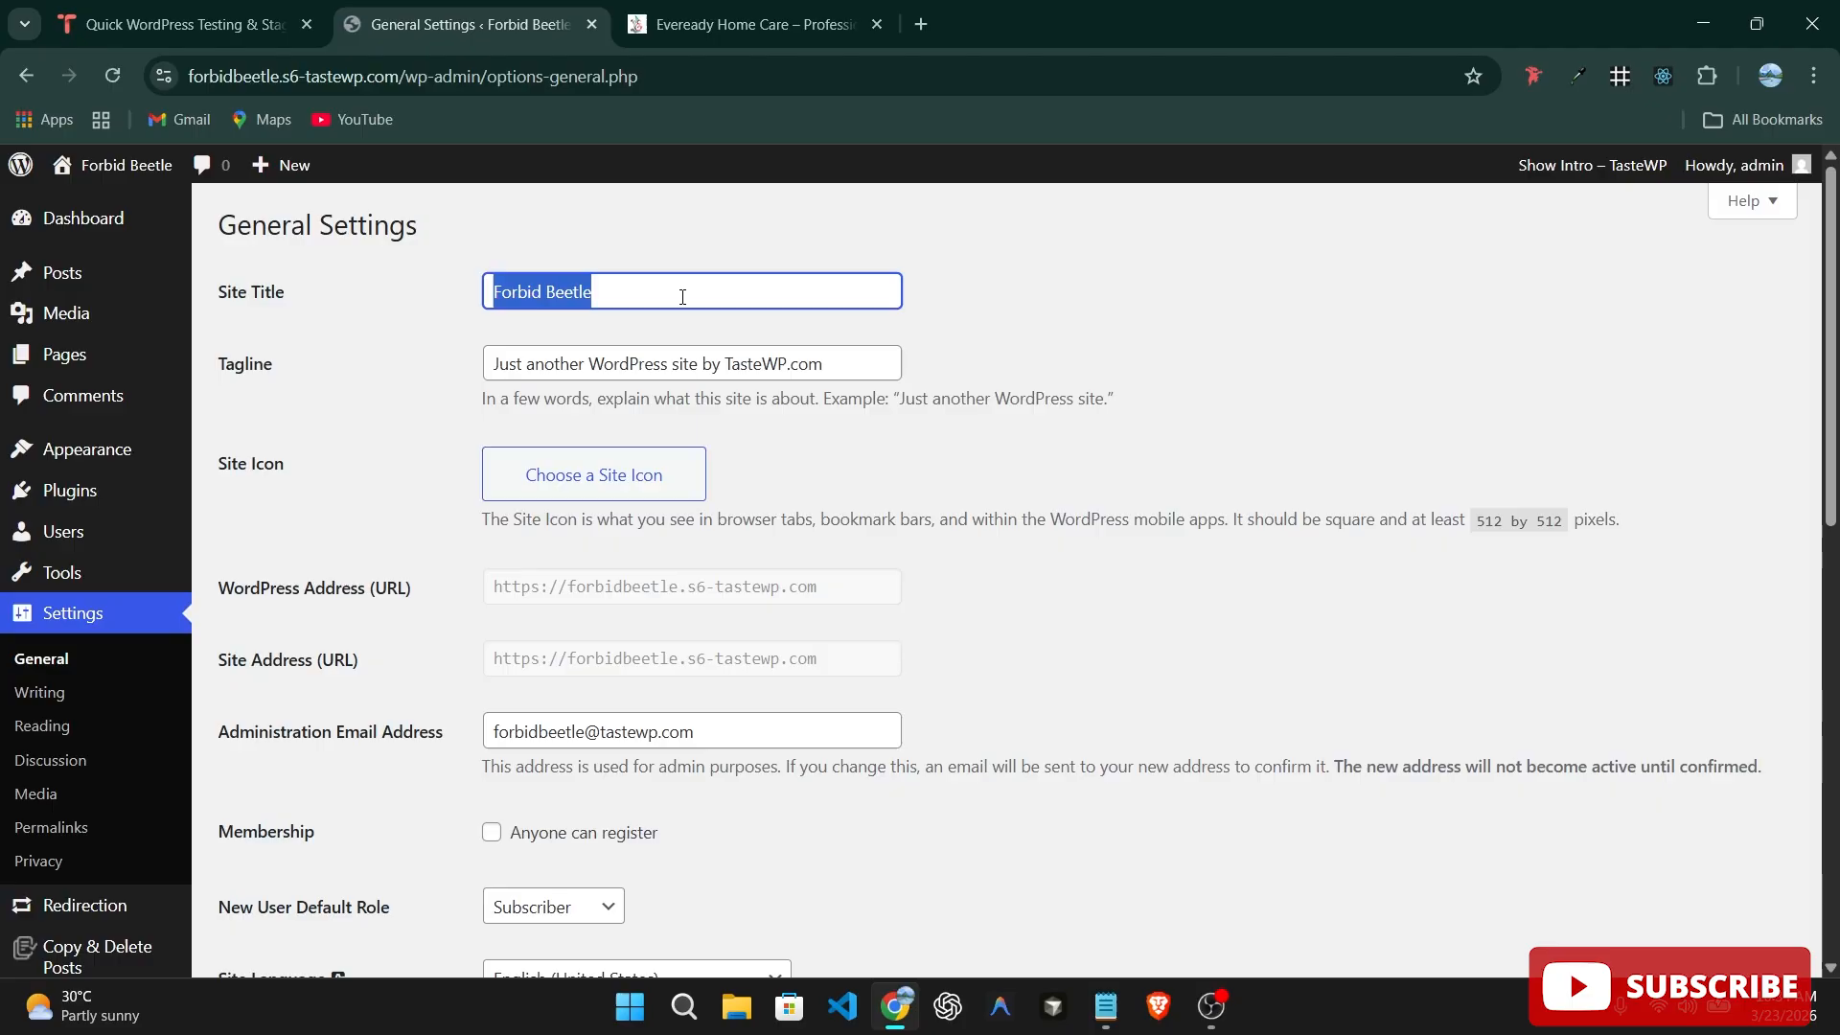
text(Home)
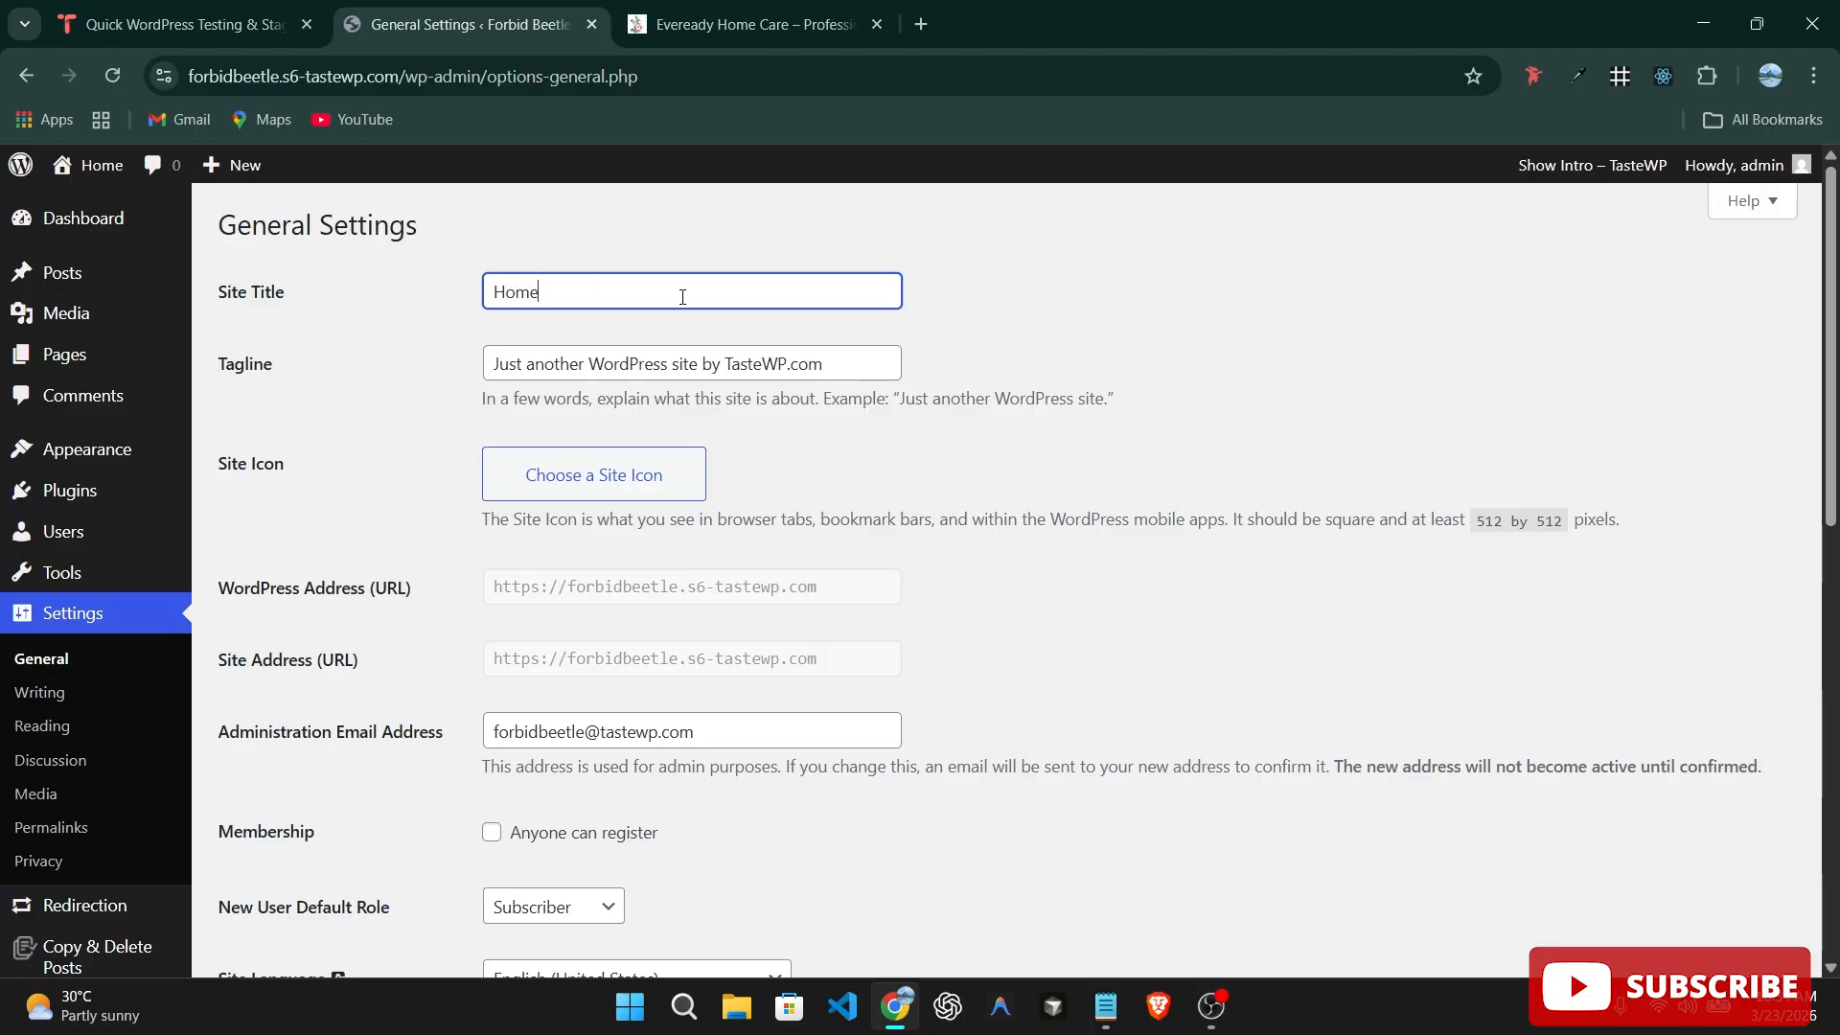
text(care)
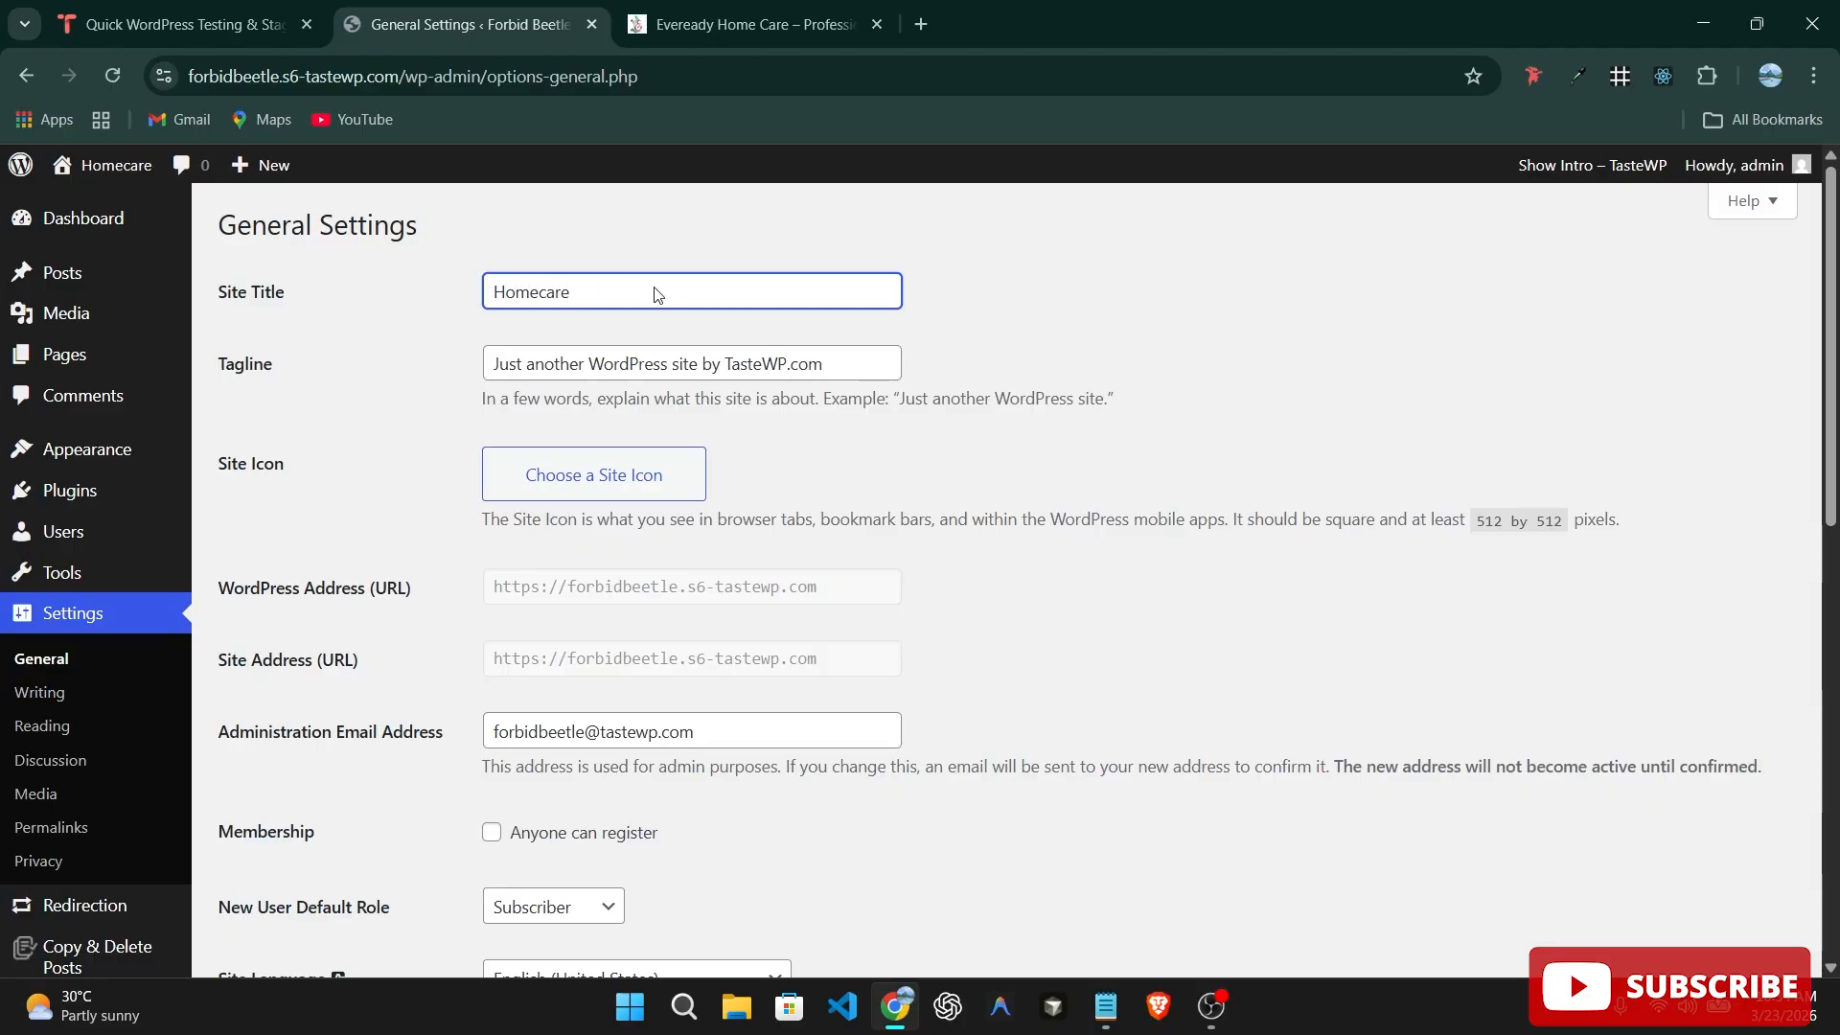
Replace the site's tagline with "Best home care in Virginia".
triple_click(689, 378)
text(B)
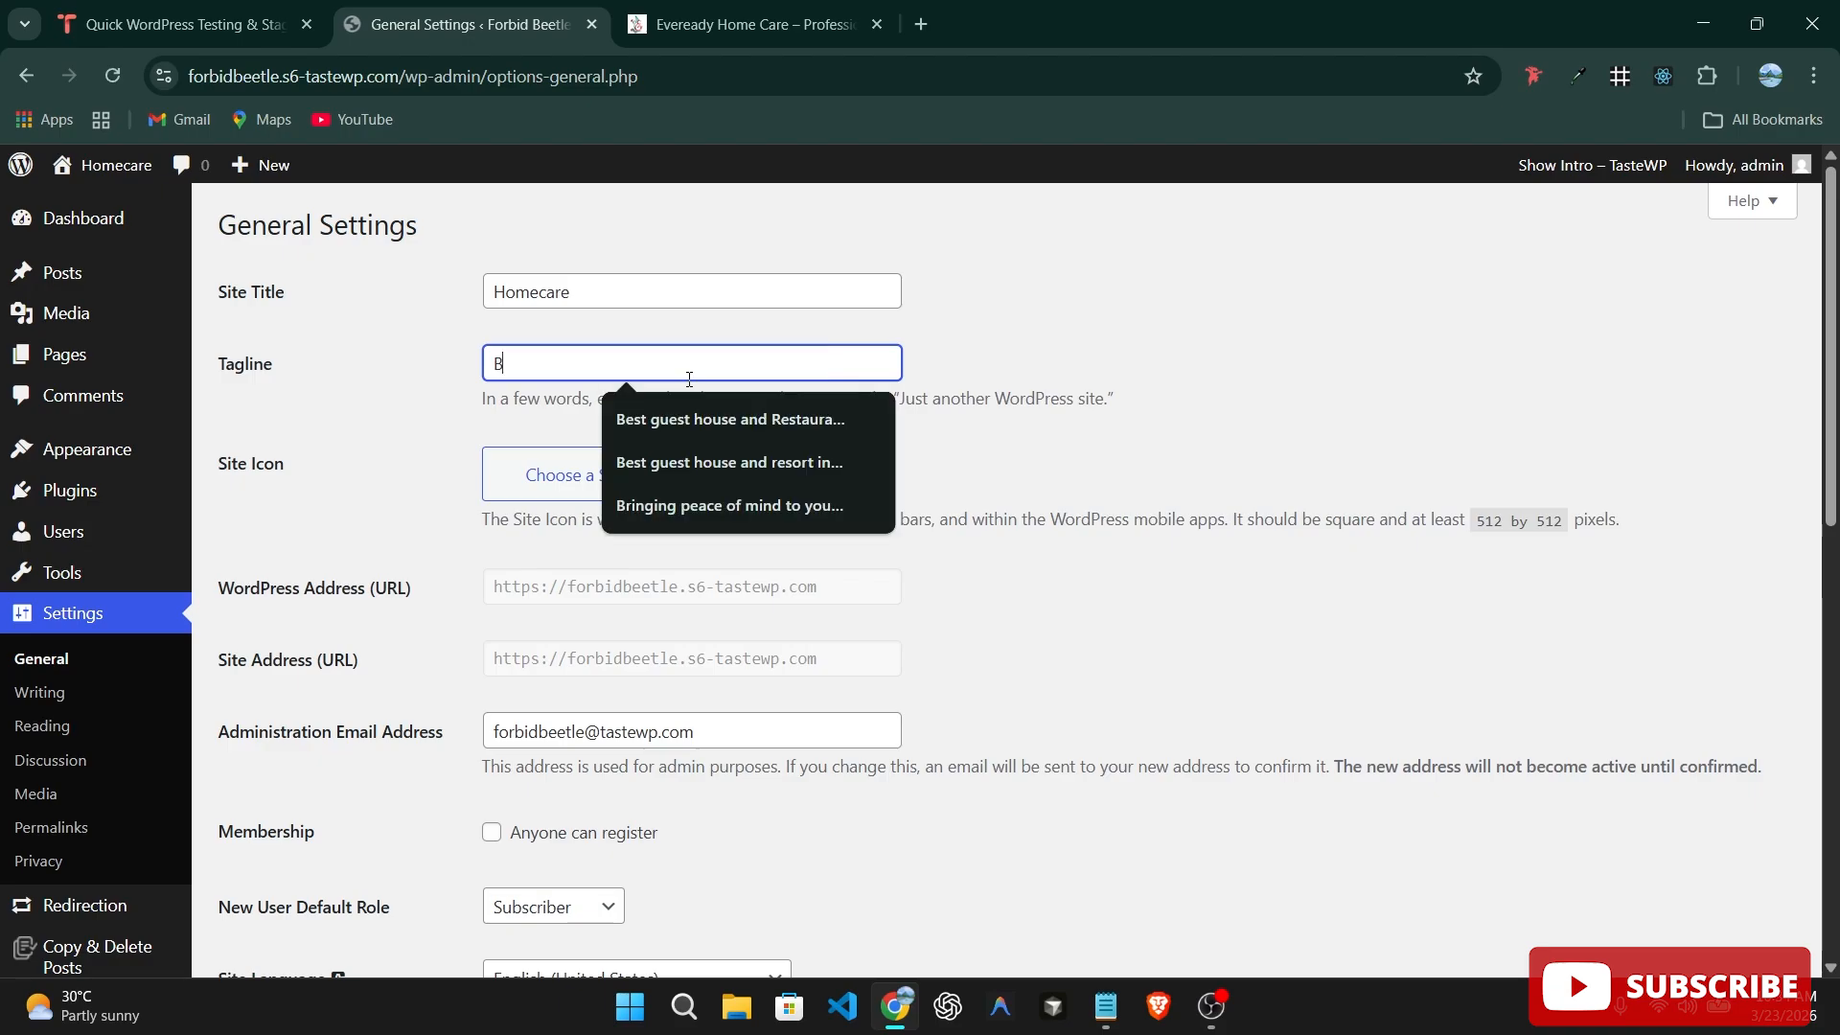
text(est )
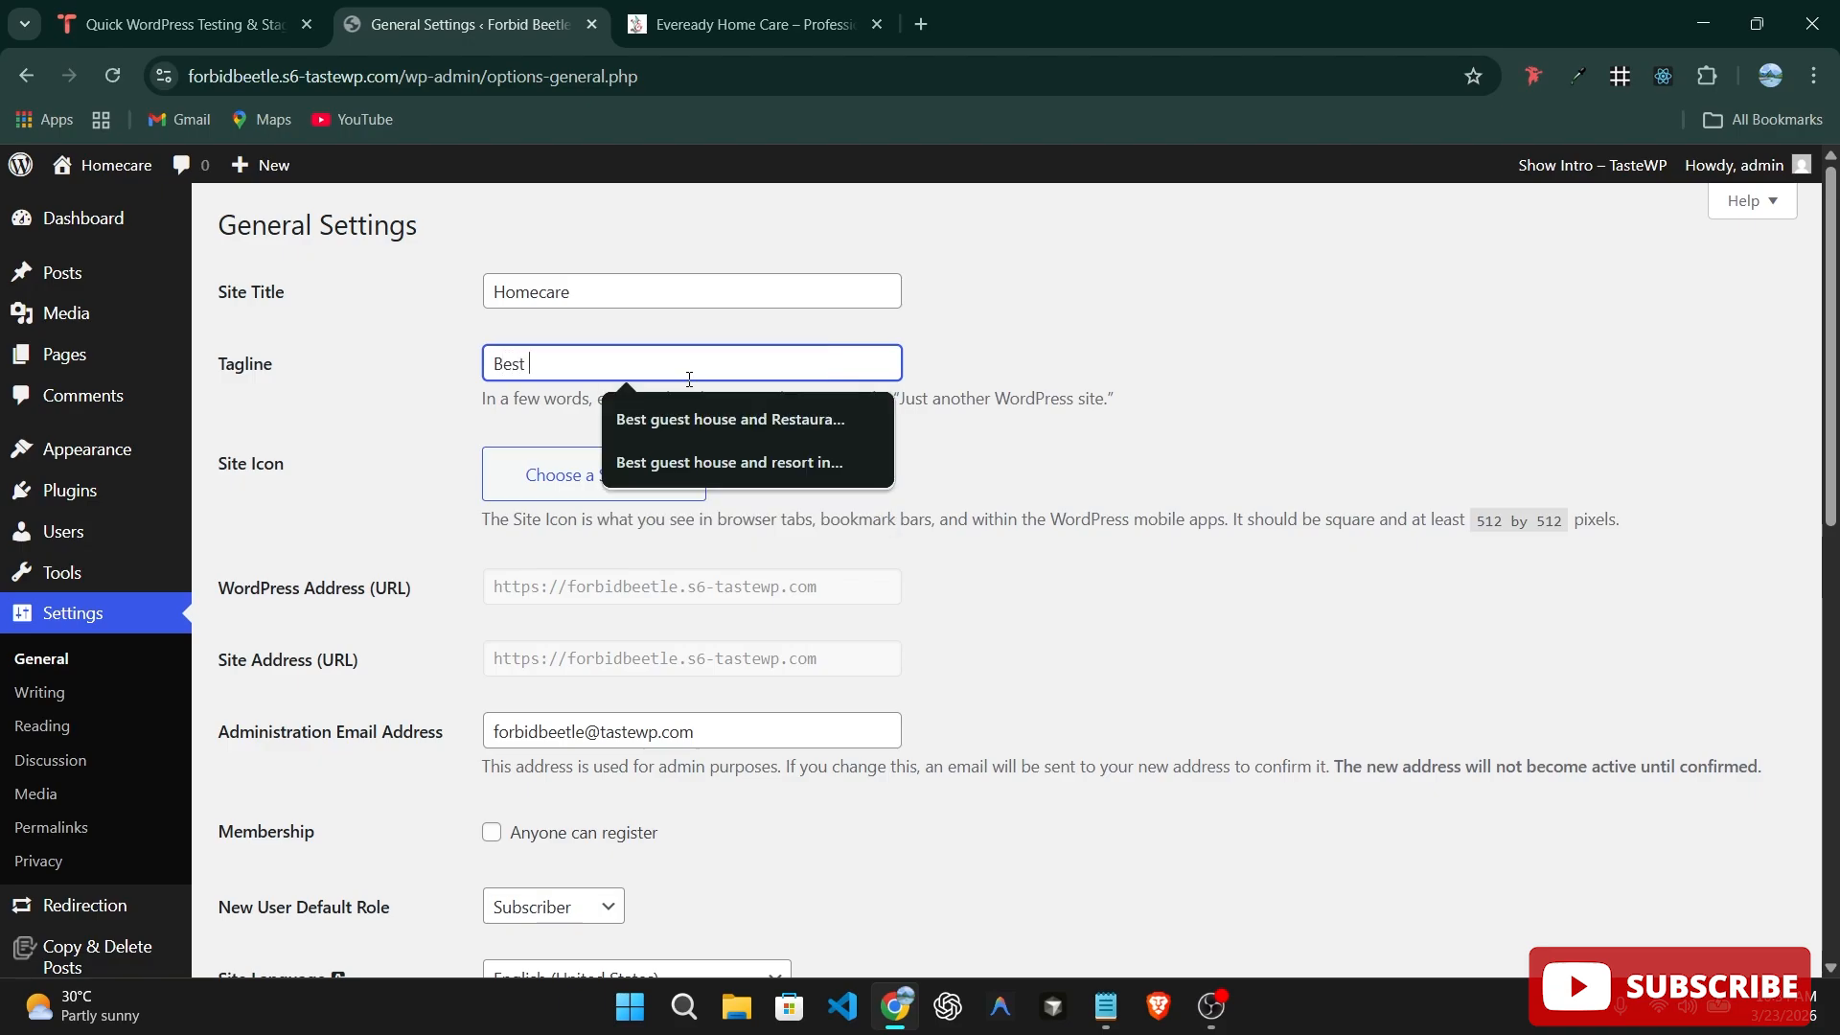
text(best)
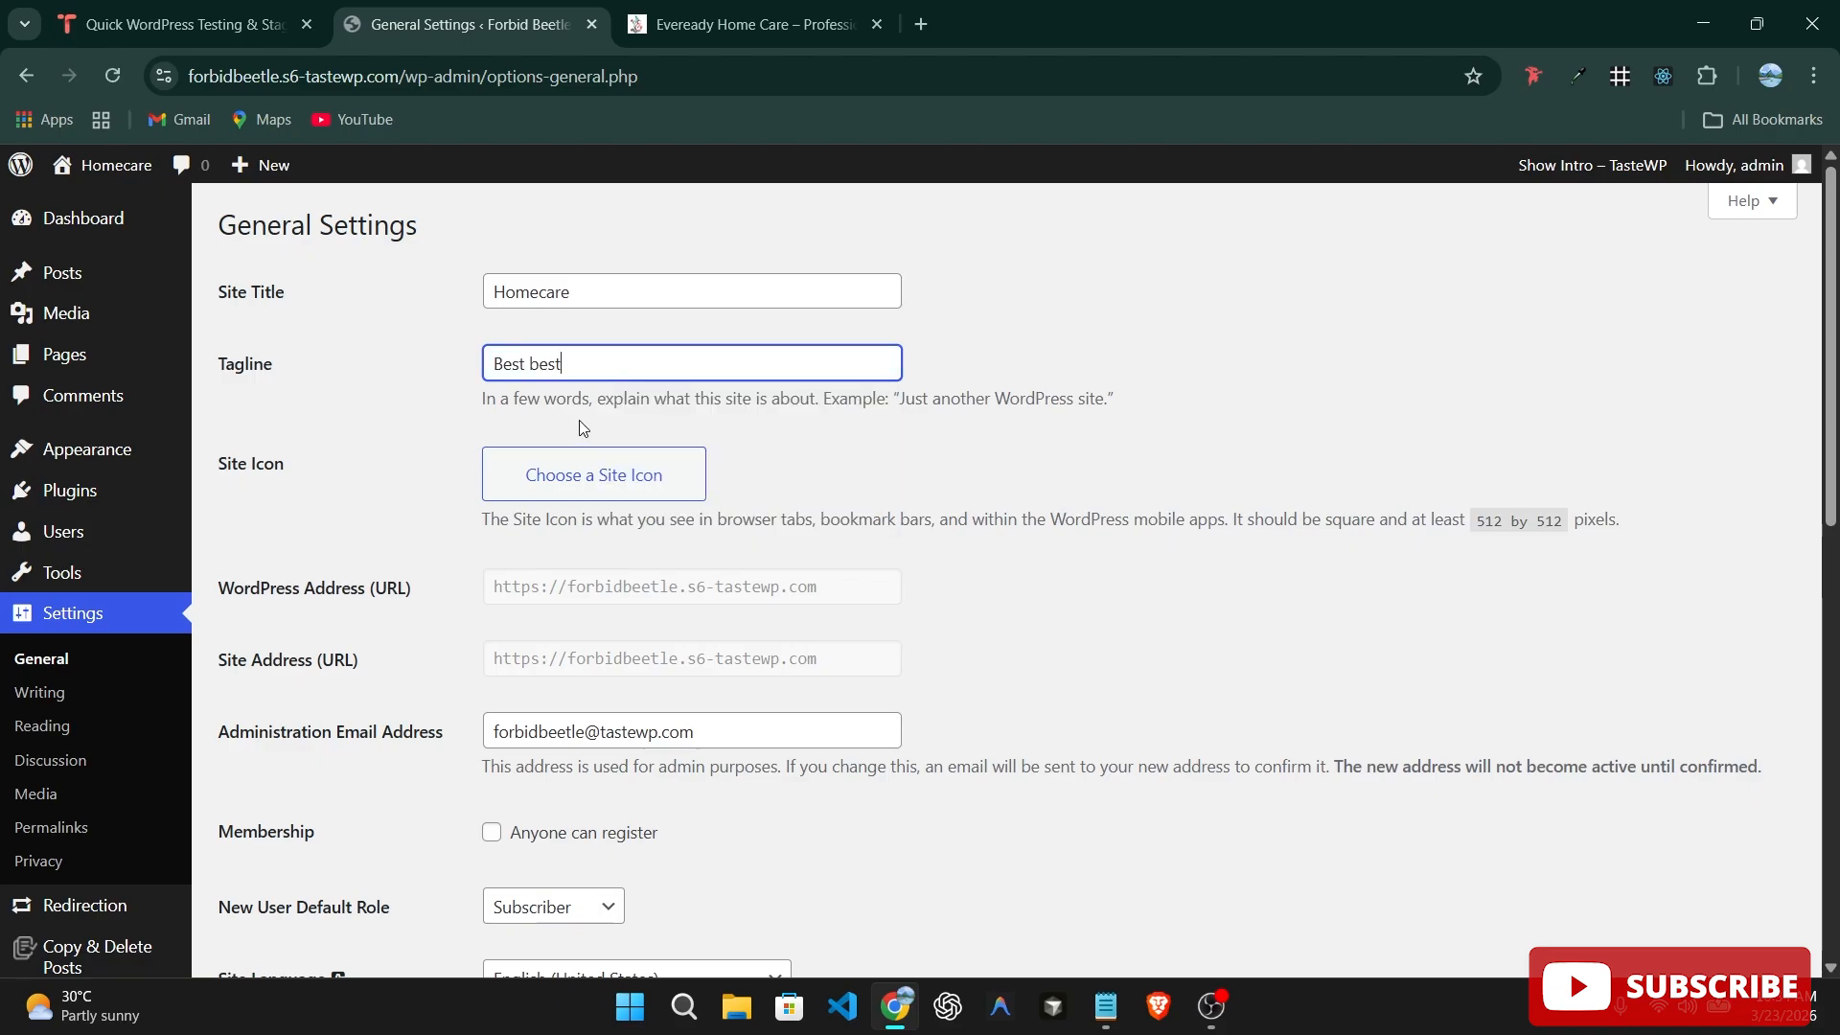
key(BackSpace)
key(BackSpace)
key(BackSpace)
key(BackSpace)
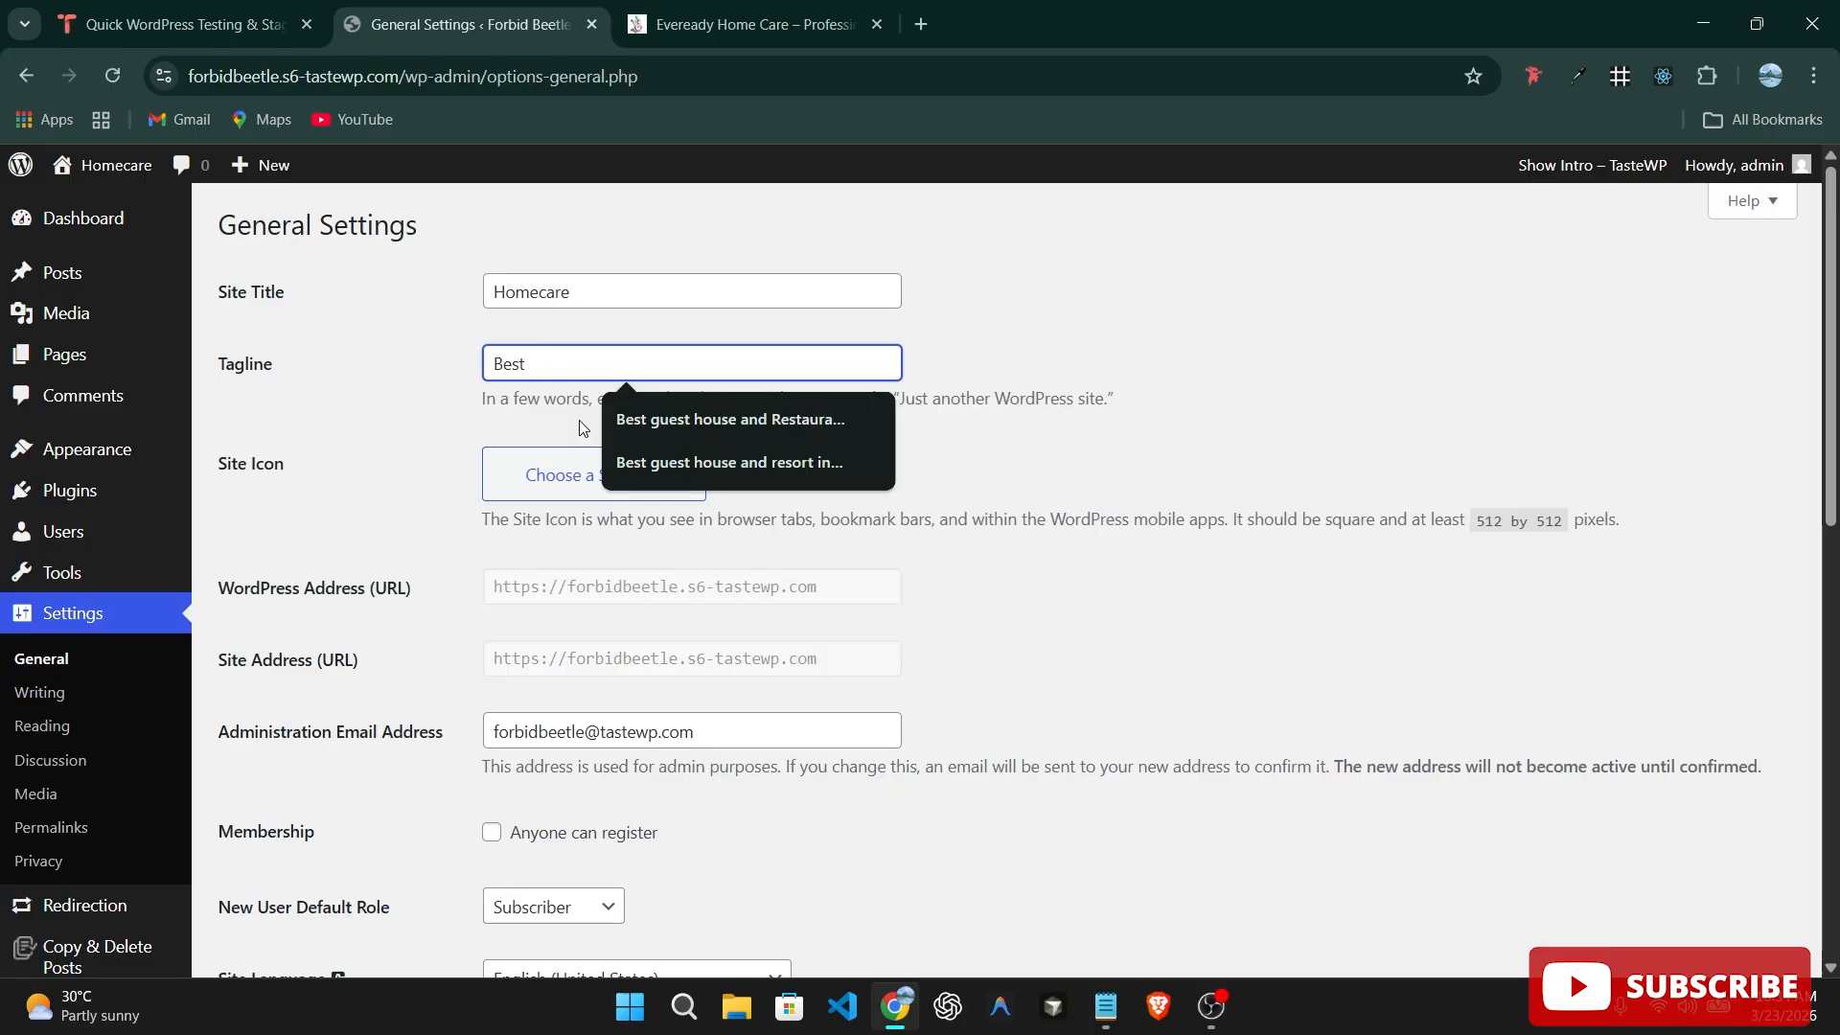
text(home)
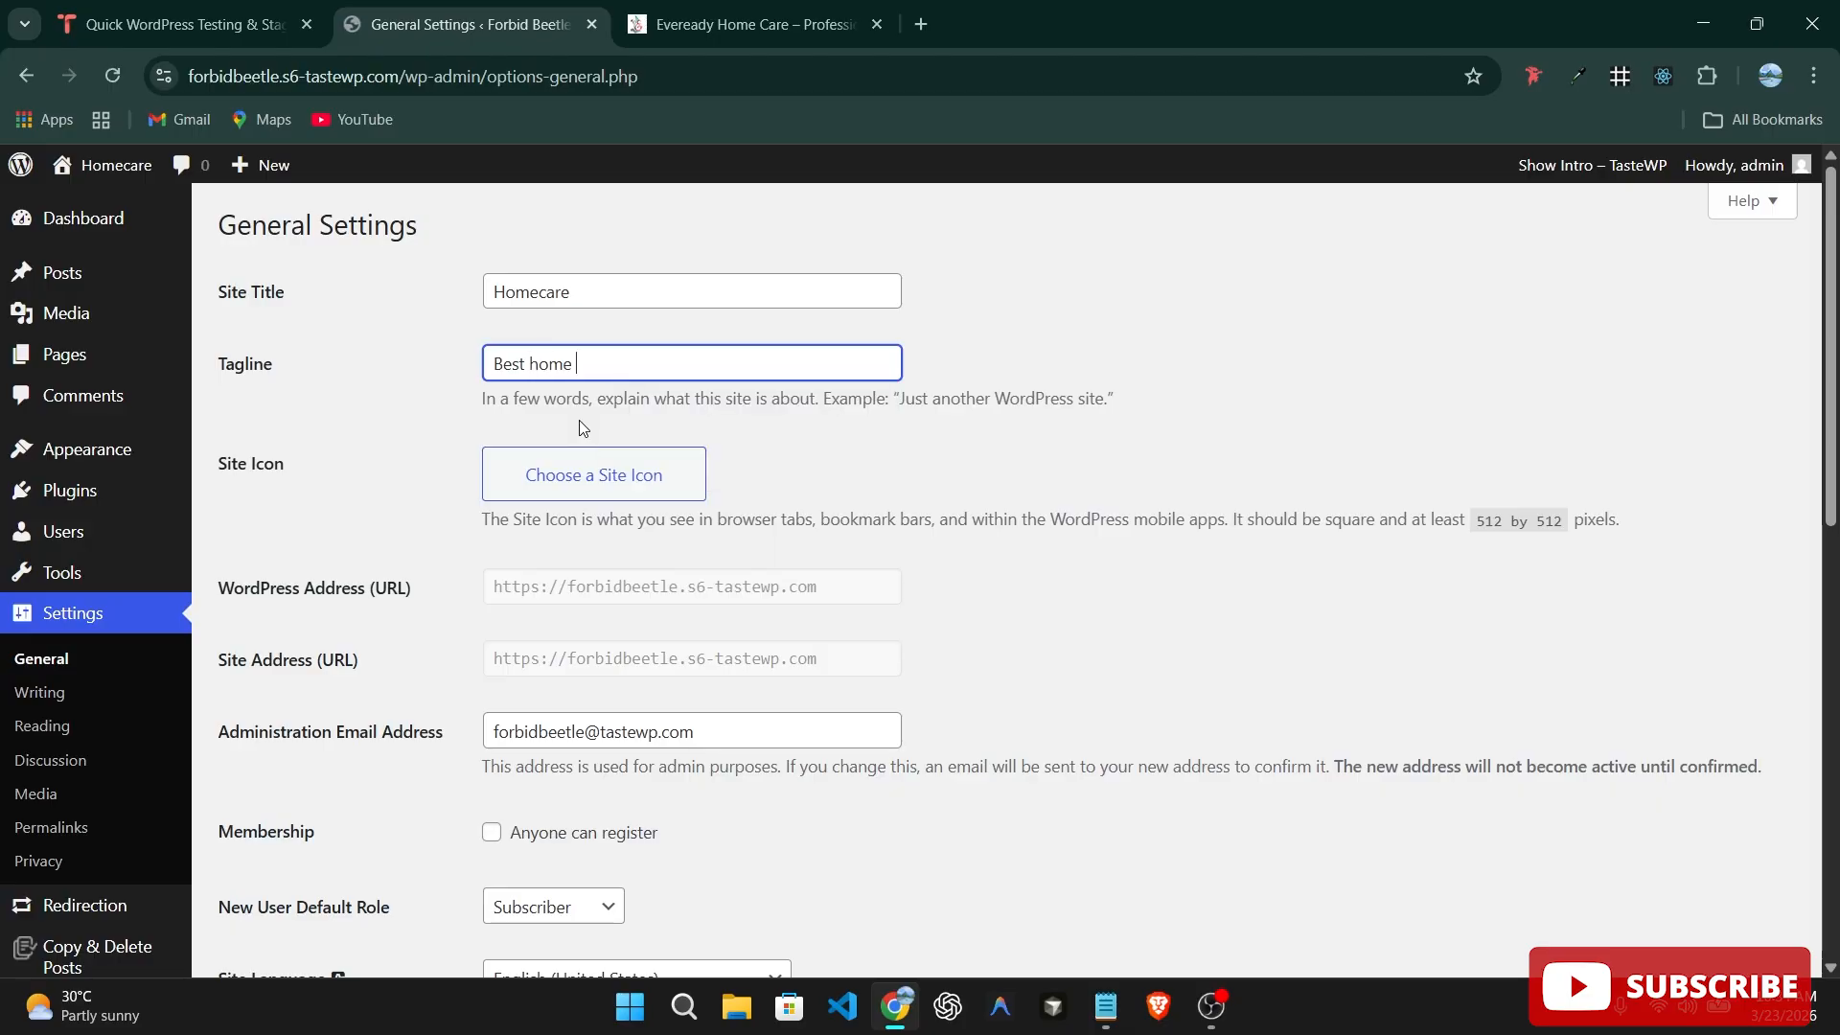
text( care in Virginia)
key(ctrl+a)
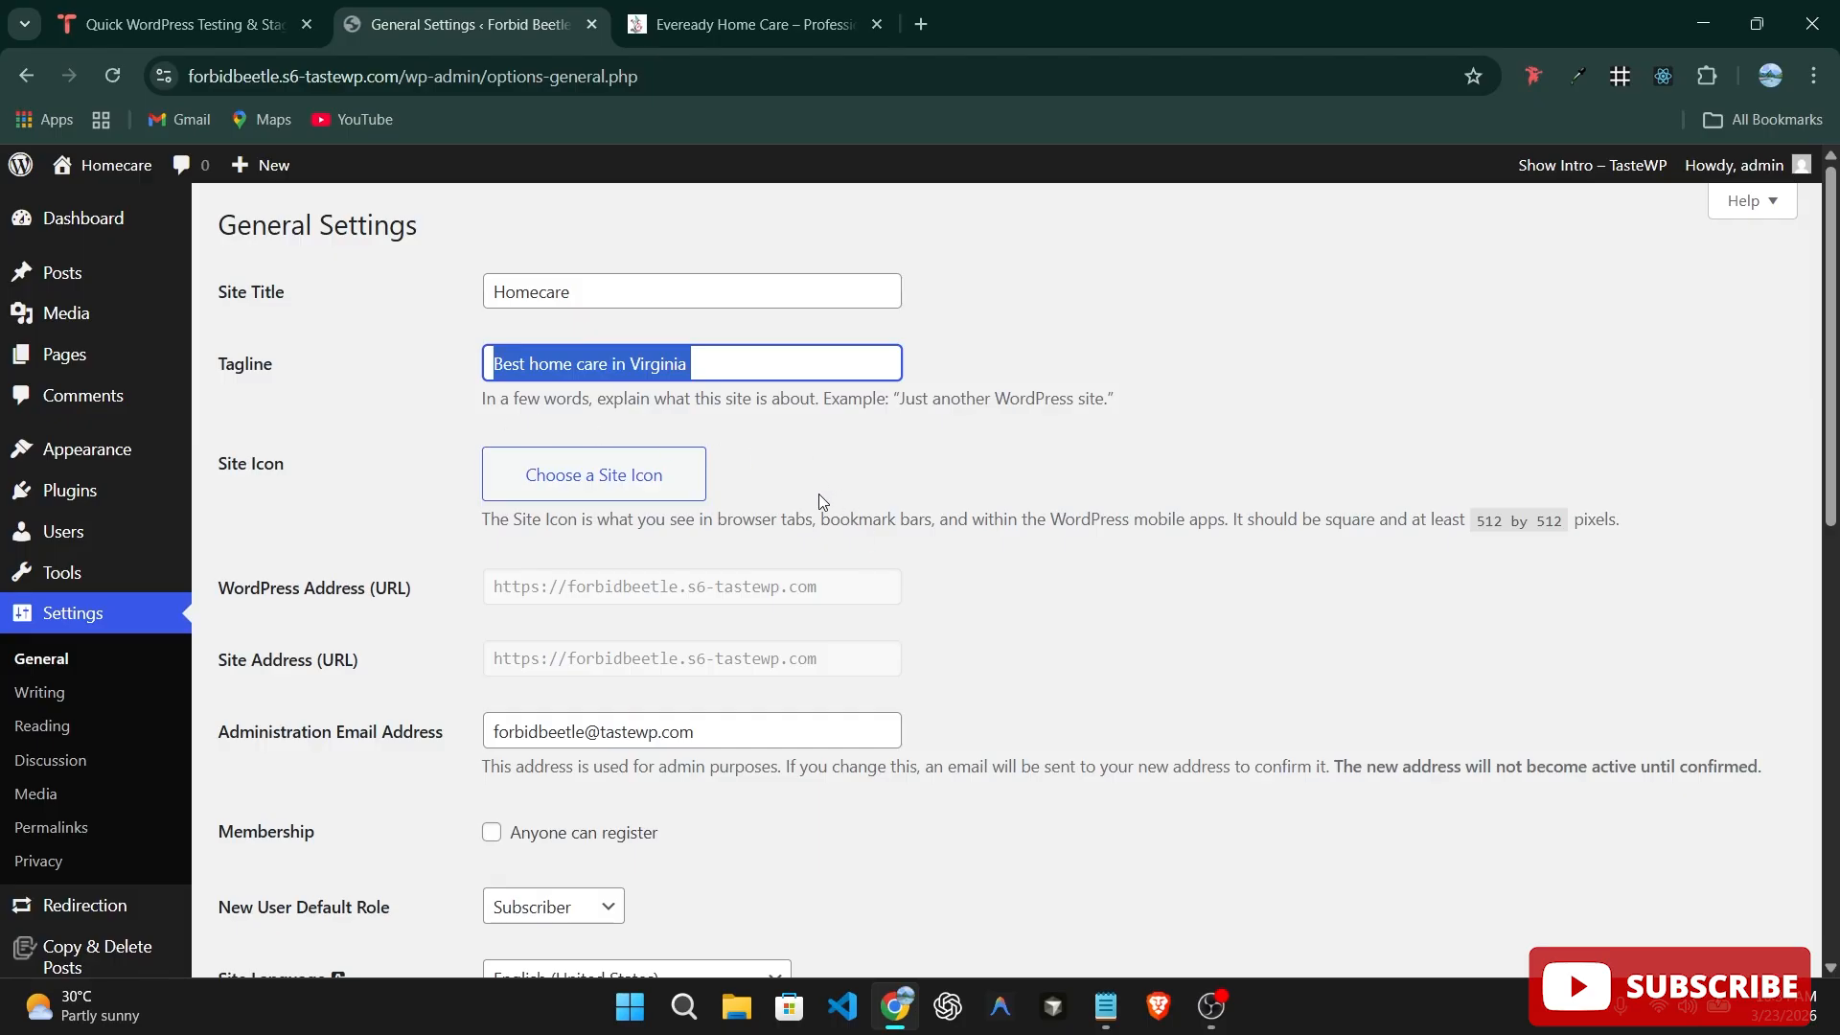
Review the remaining general settings and save the changes.
scroll(901, 408, down, 5)
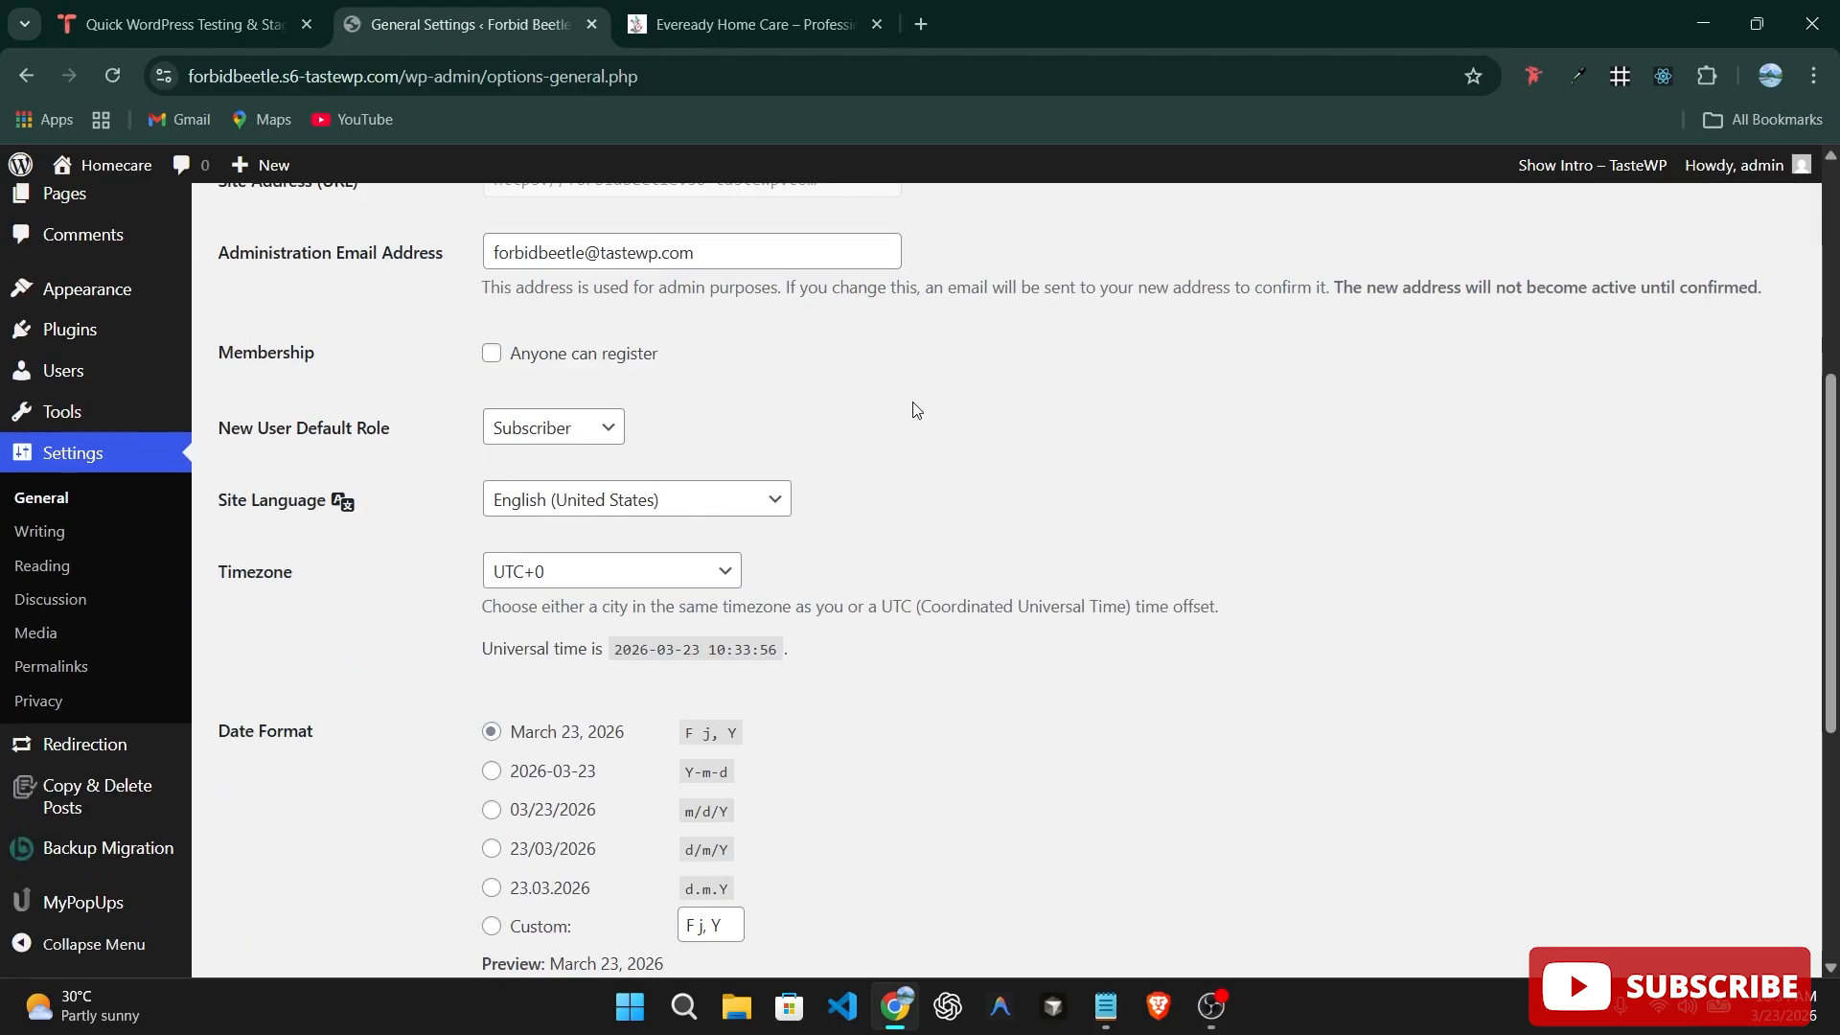
scroll(986, 526, down, 4)
scroll(987, 505, up, 8)
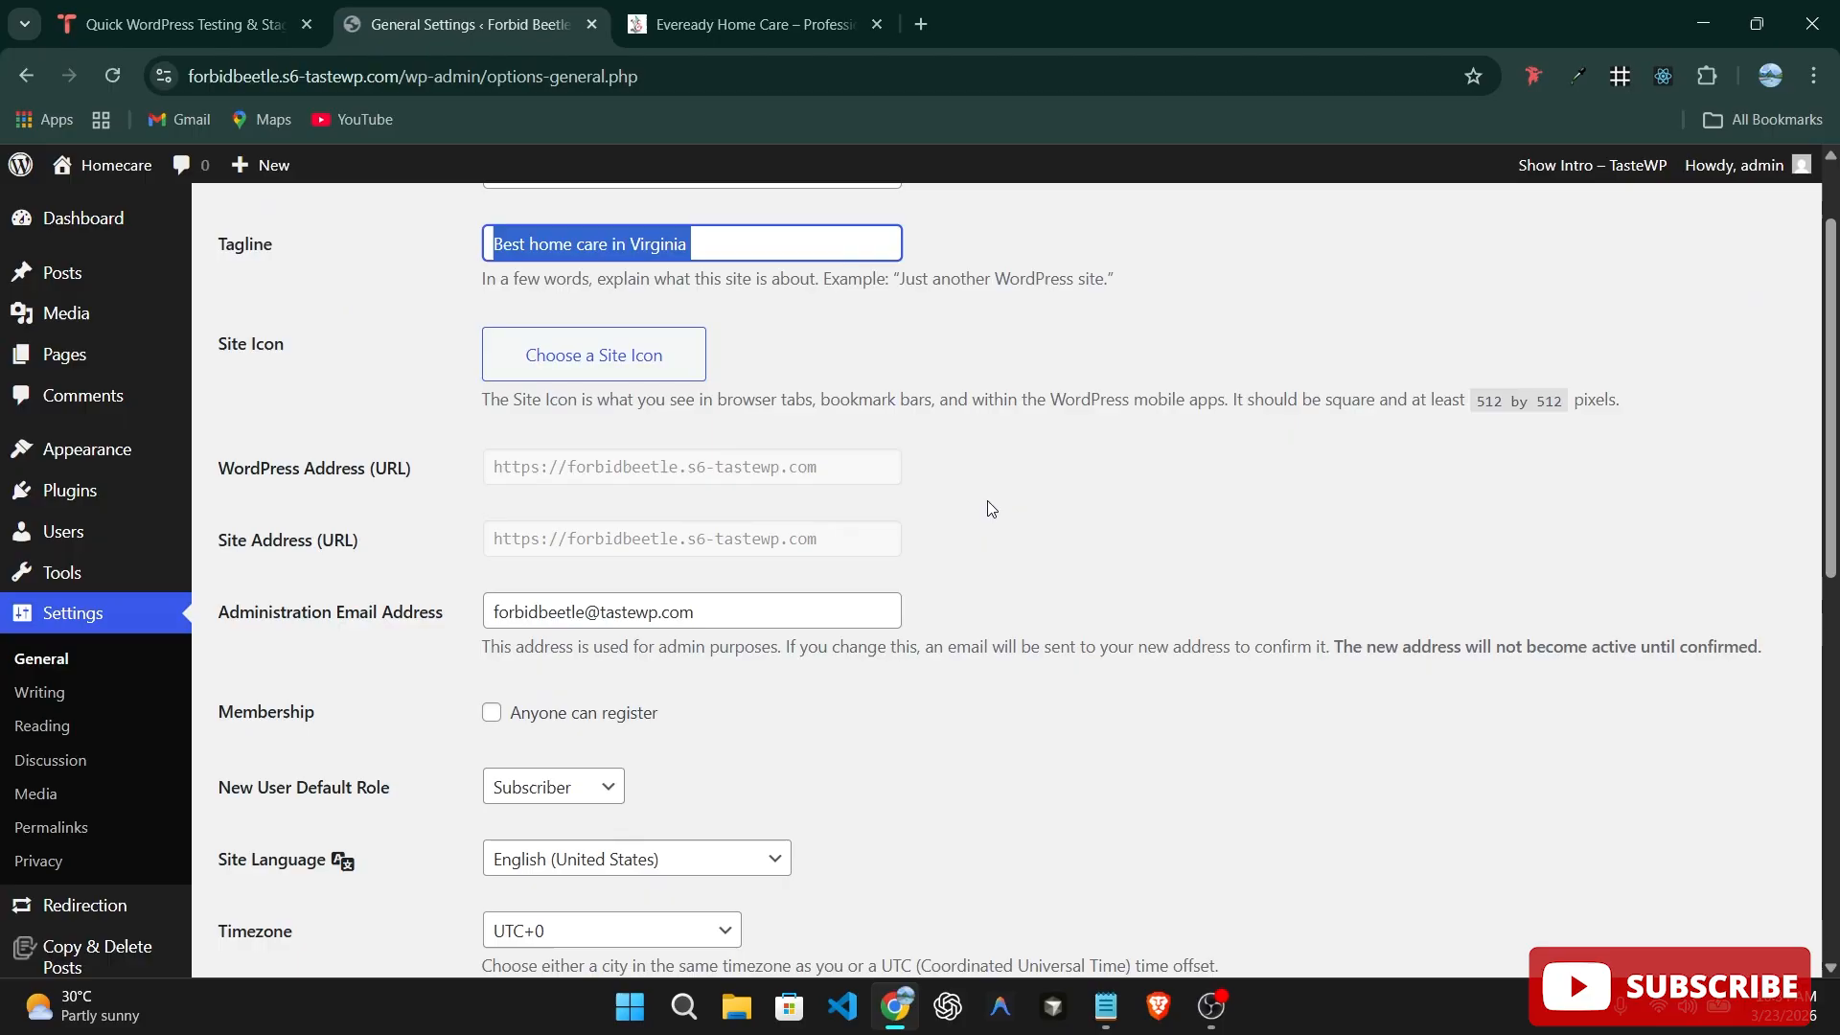
scroll(958, 508, down, 1)
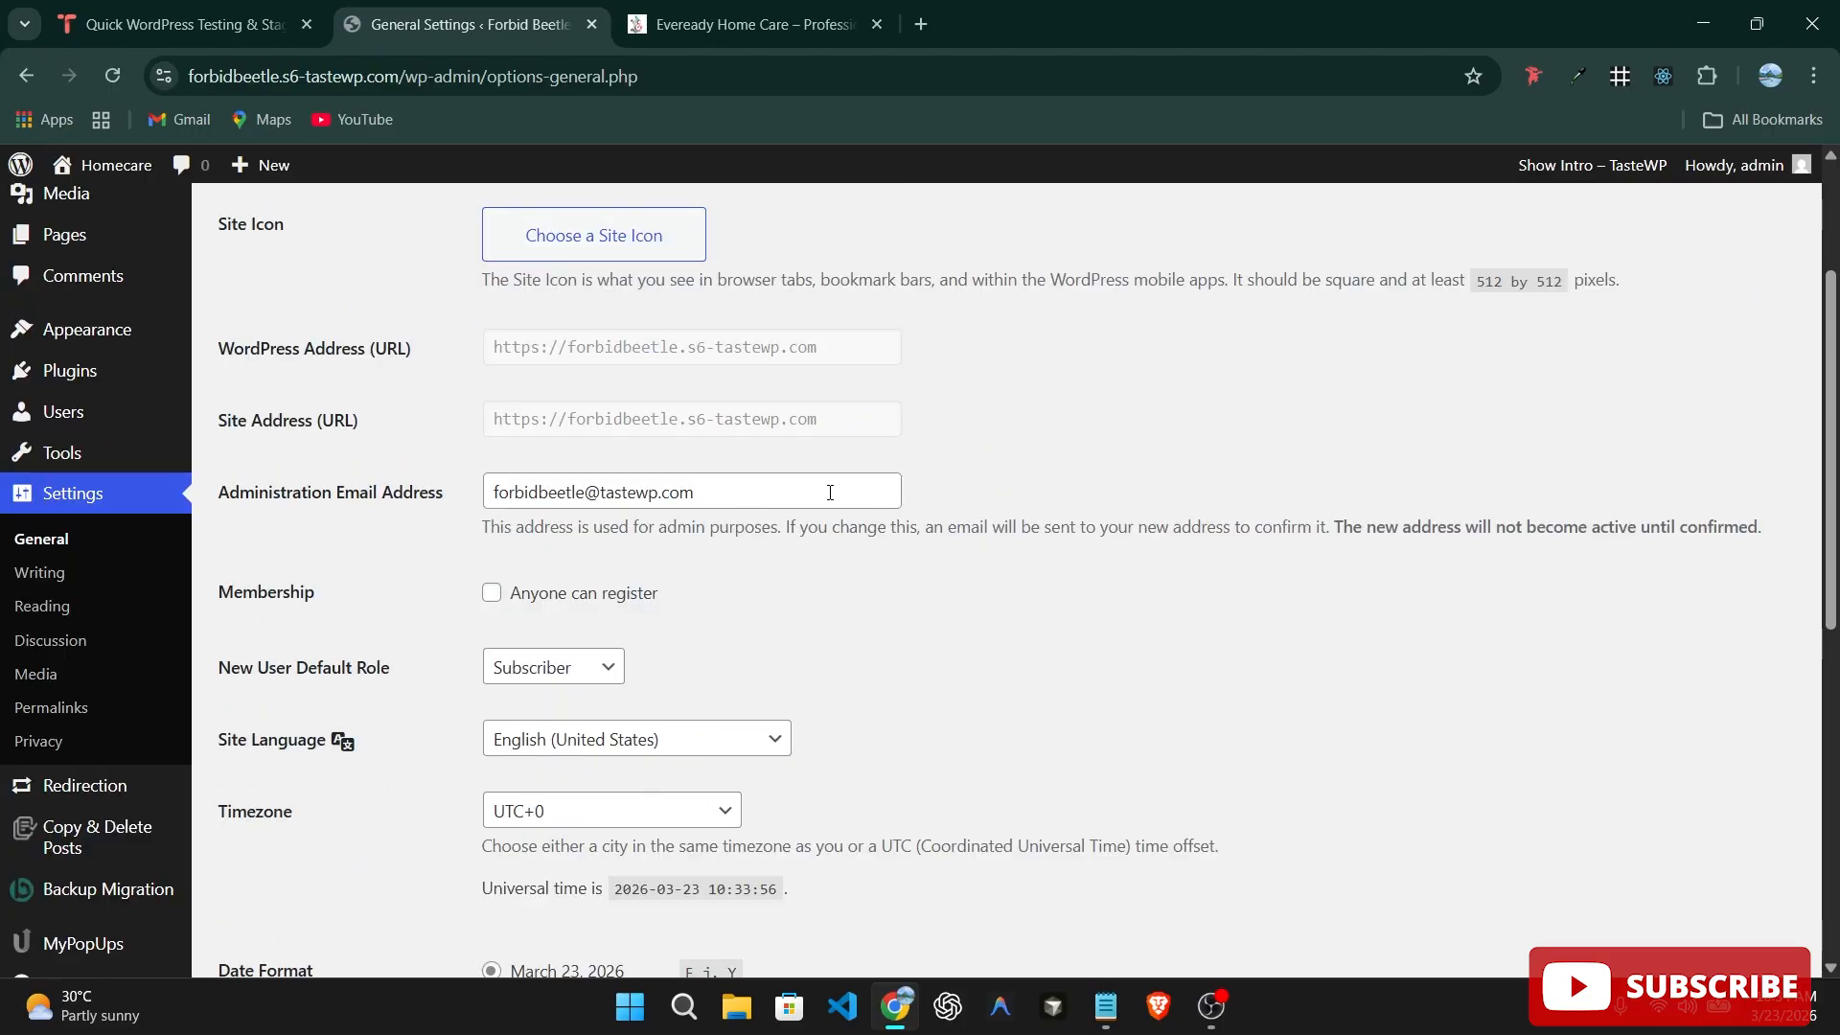
scroll(829, 493, down, 7)
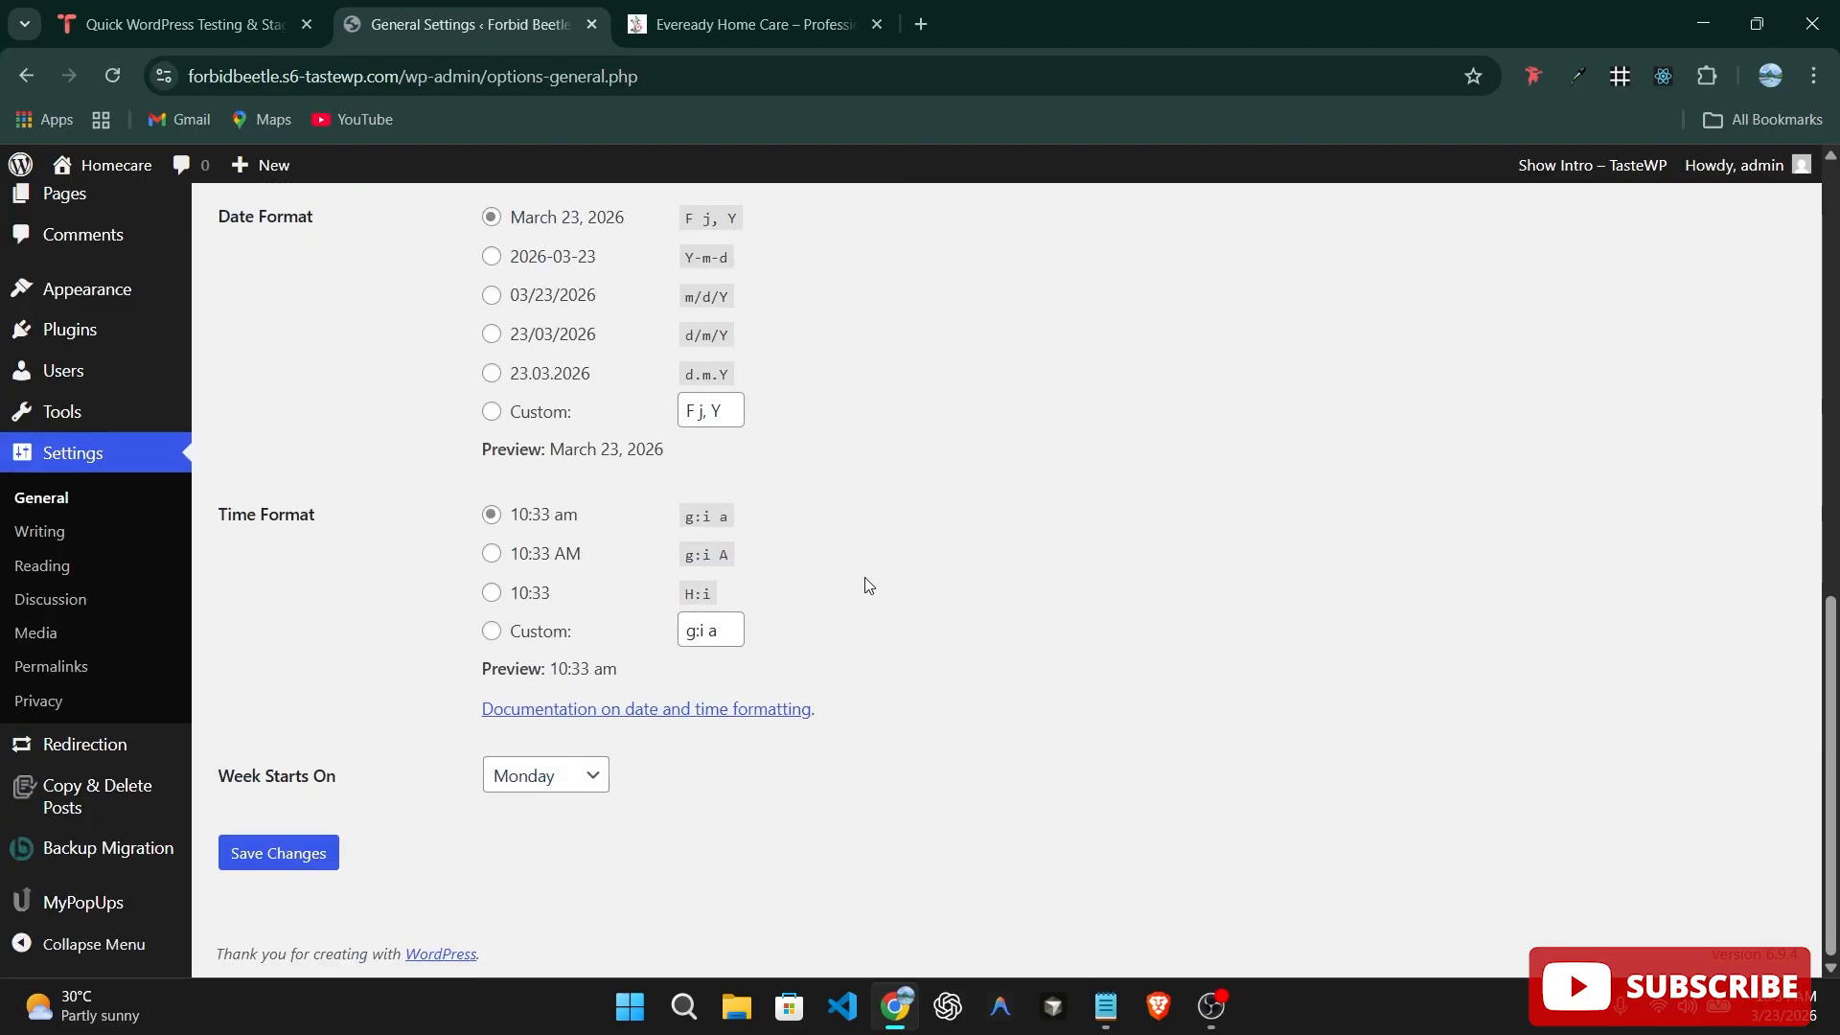
click(307, 861)
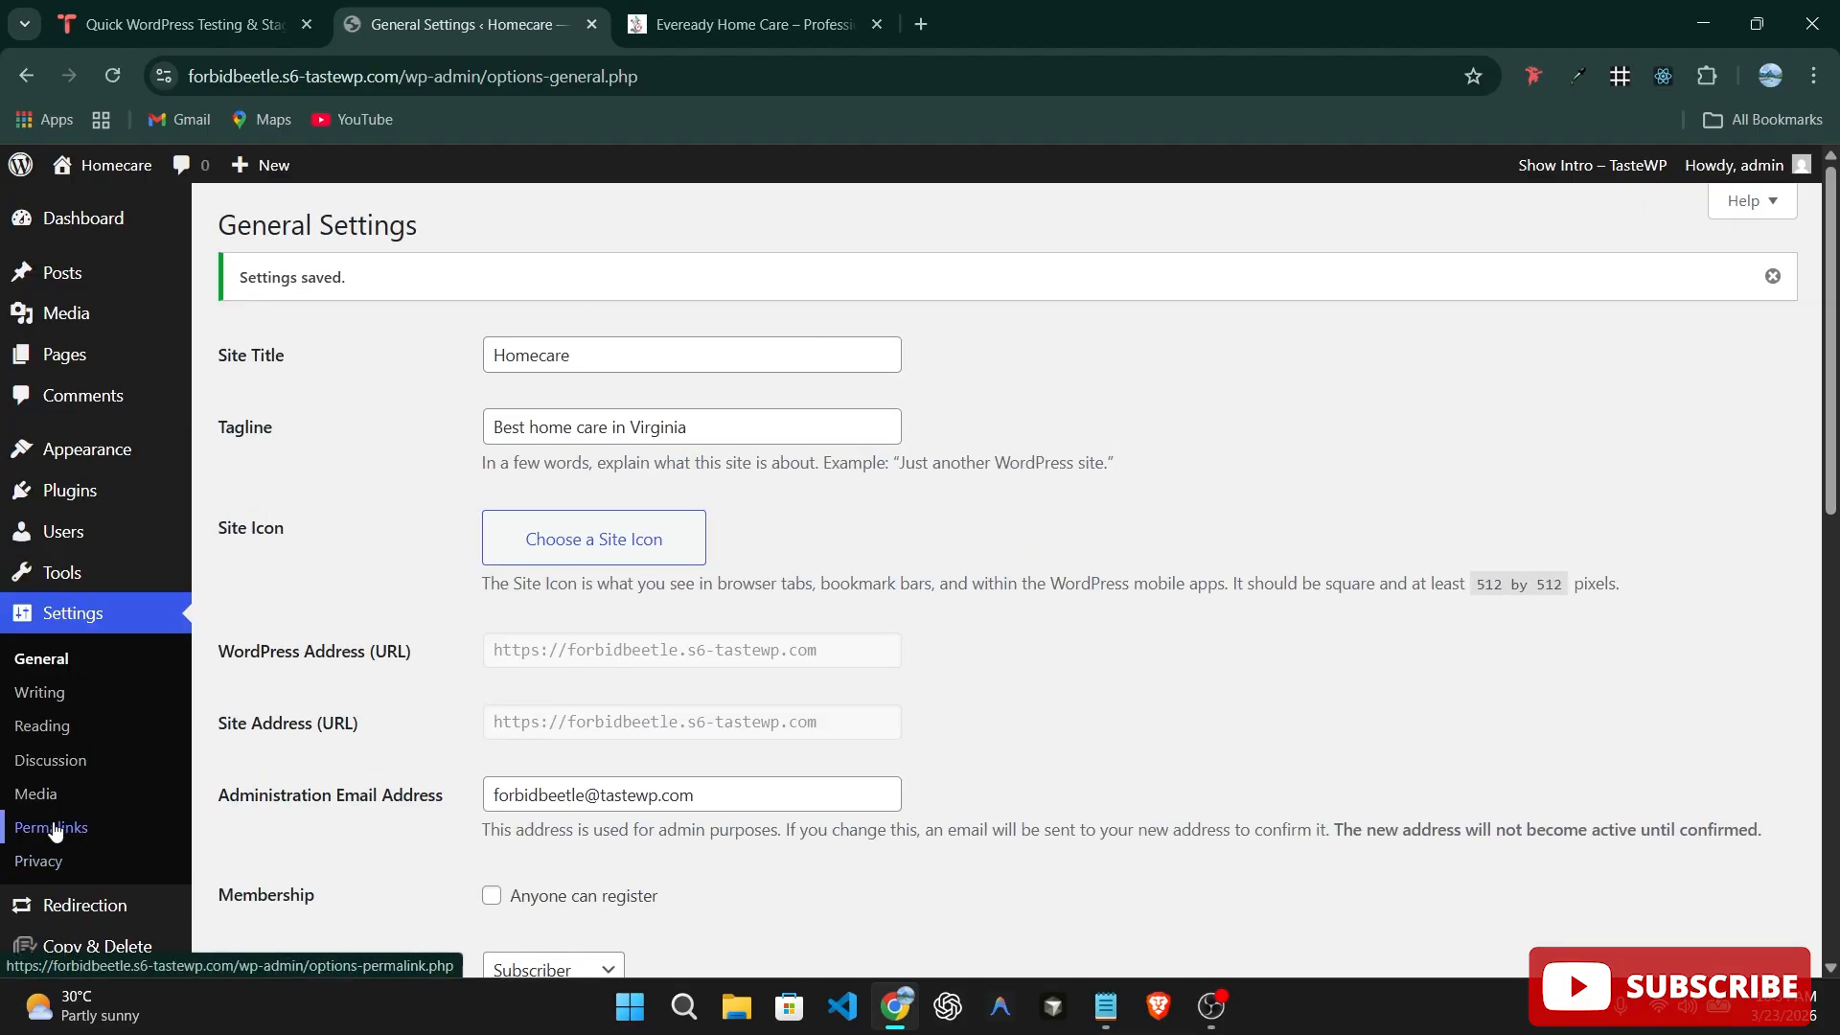
Set the site's permalink structure to "Post name" and save the change.
click(45, 834)
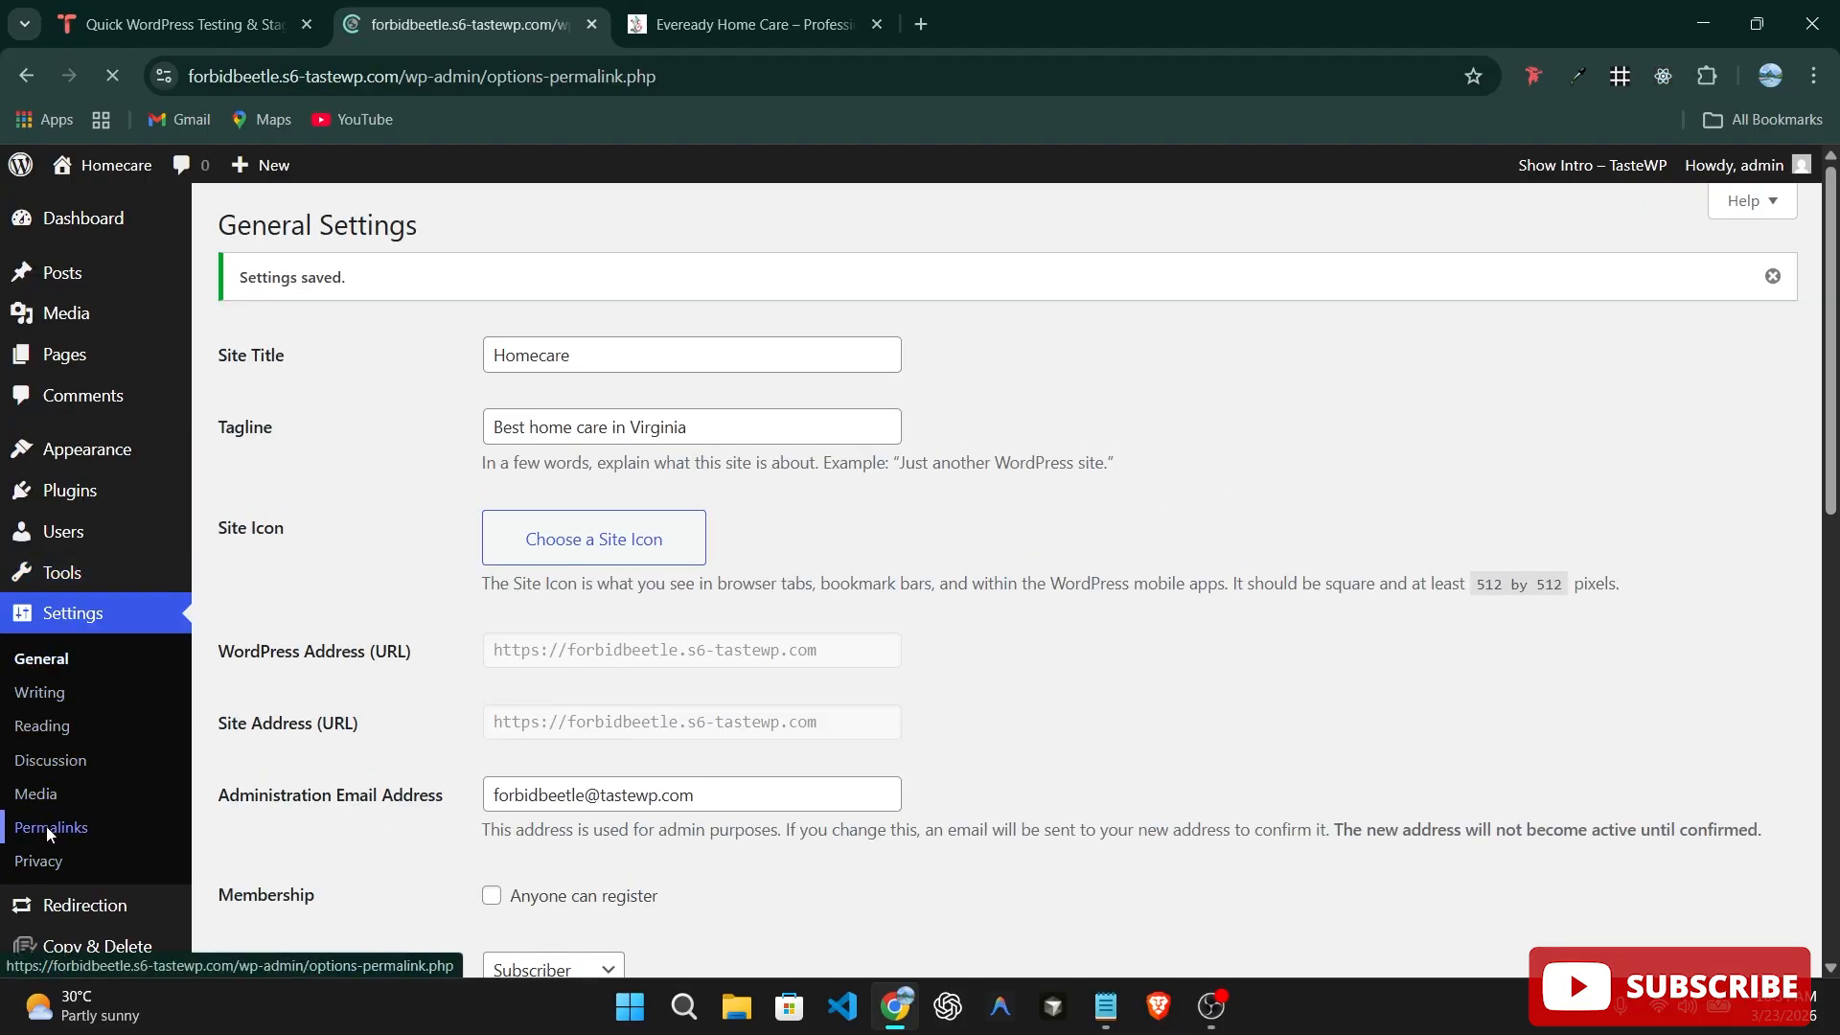
scroll(808, 439, down, 3)
scroll(525, 624, up, 1)
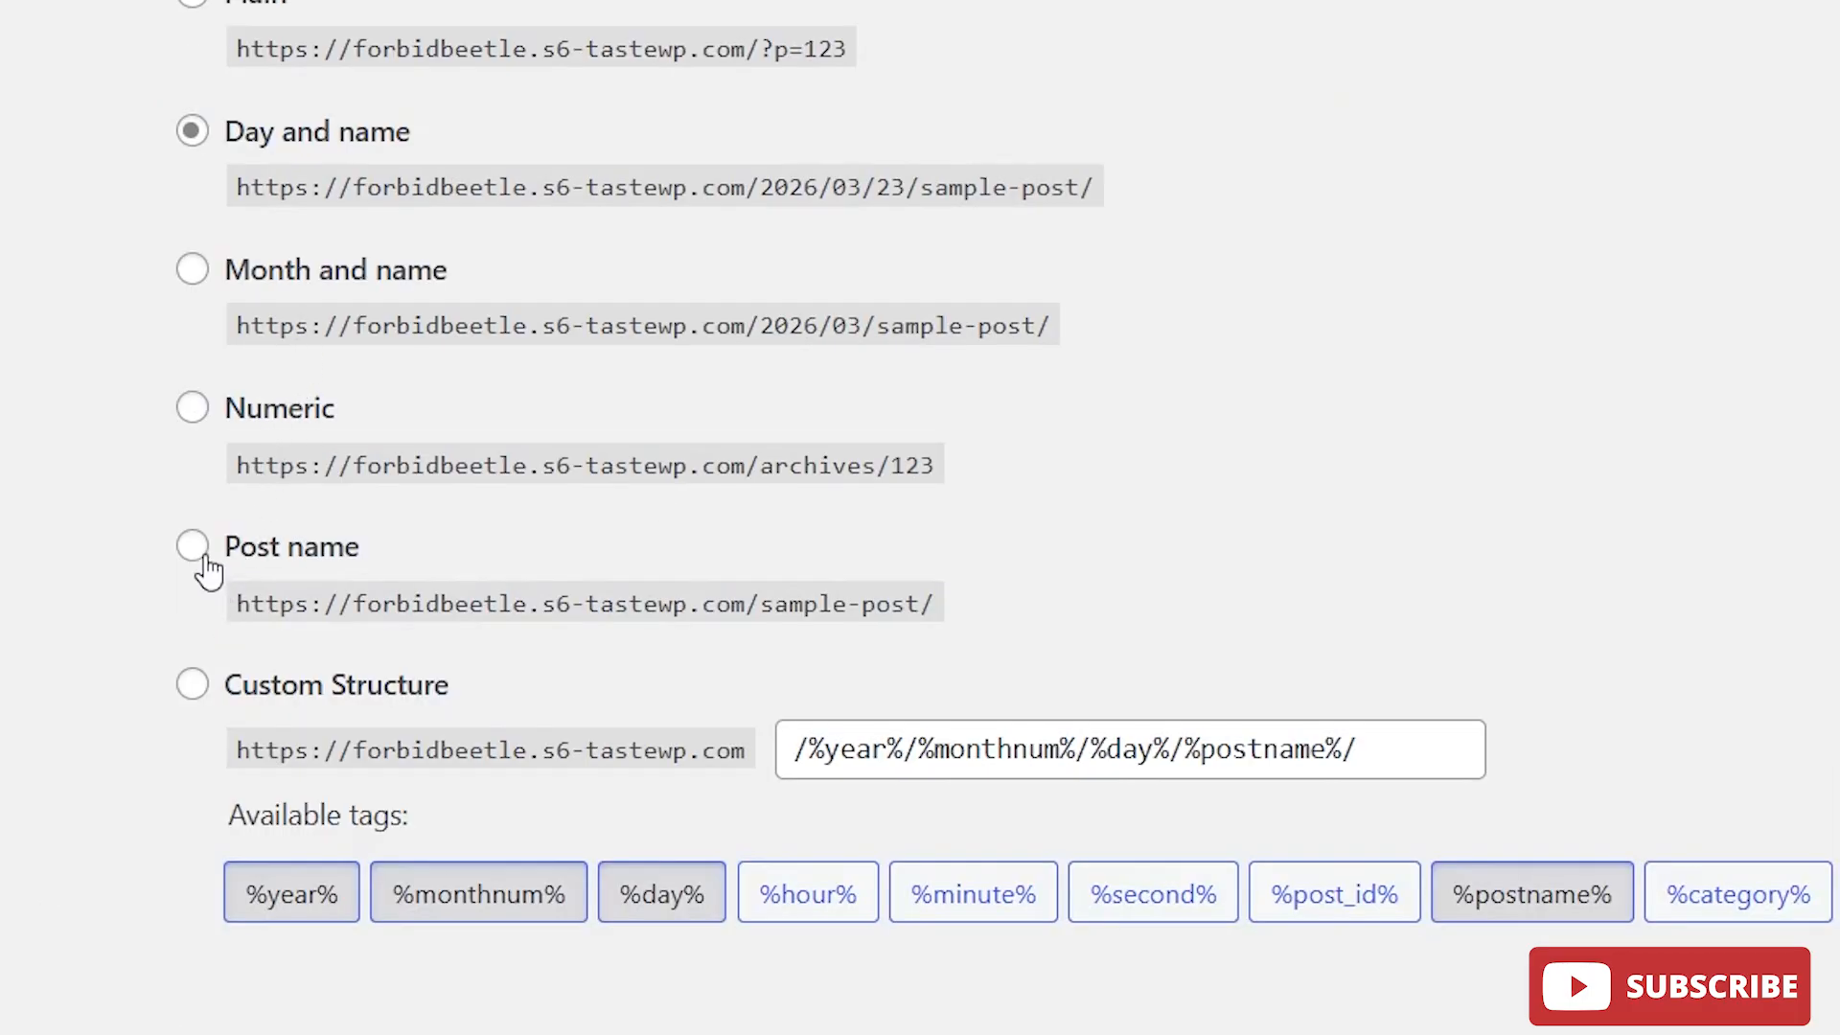
click(196, 553)
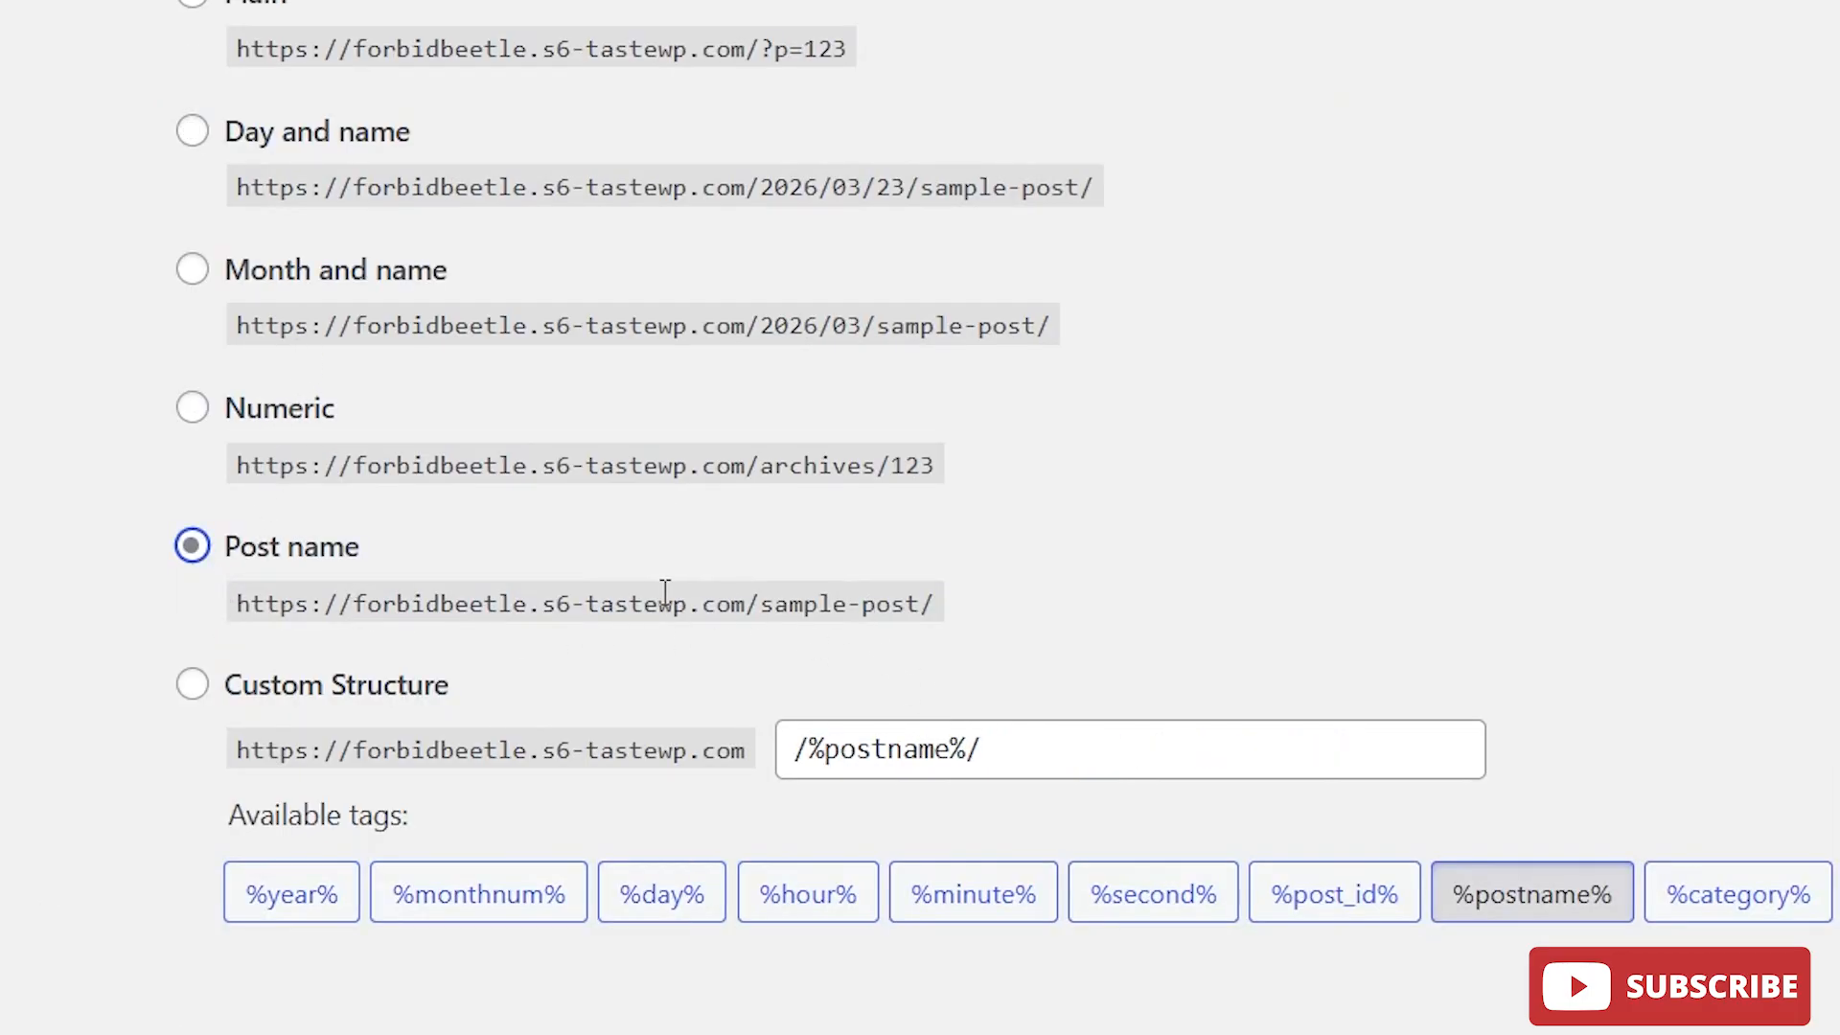
drag(937, 605, 369, 606)
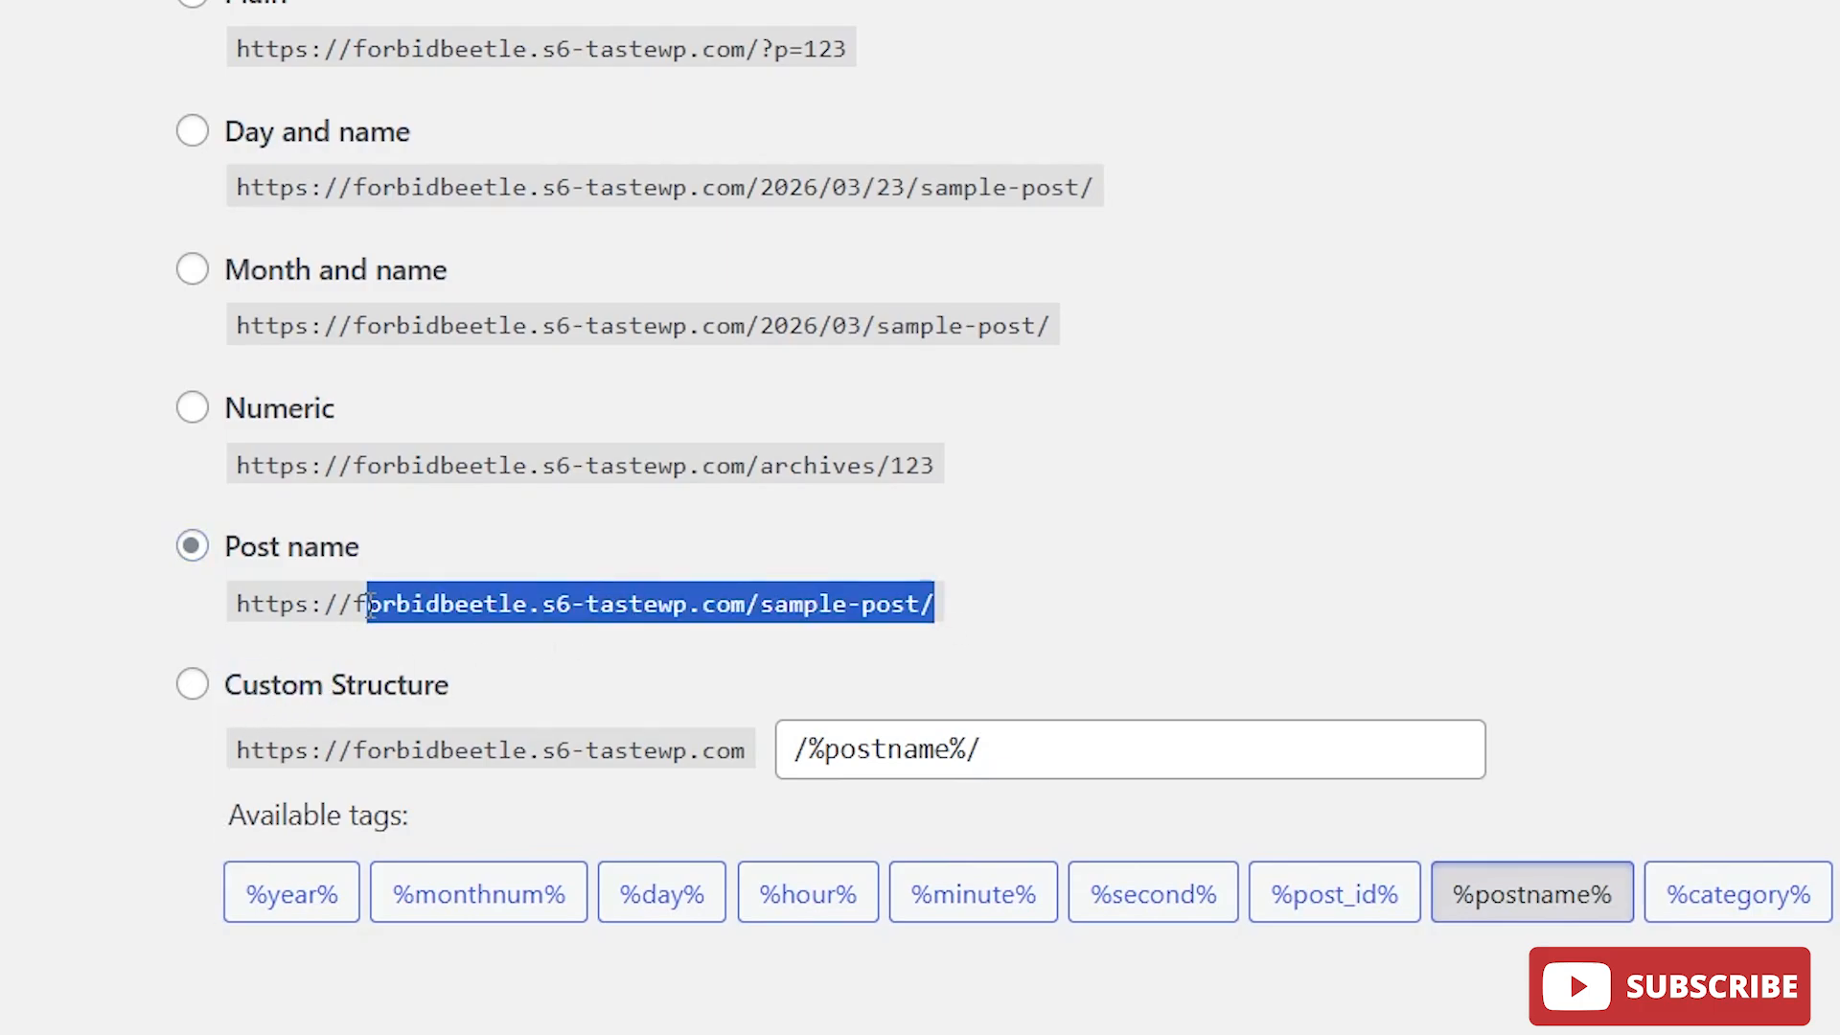
scroll(537, 803, down, 4)
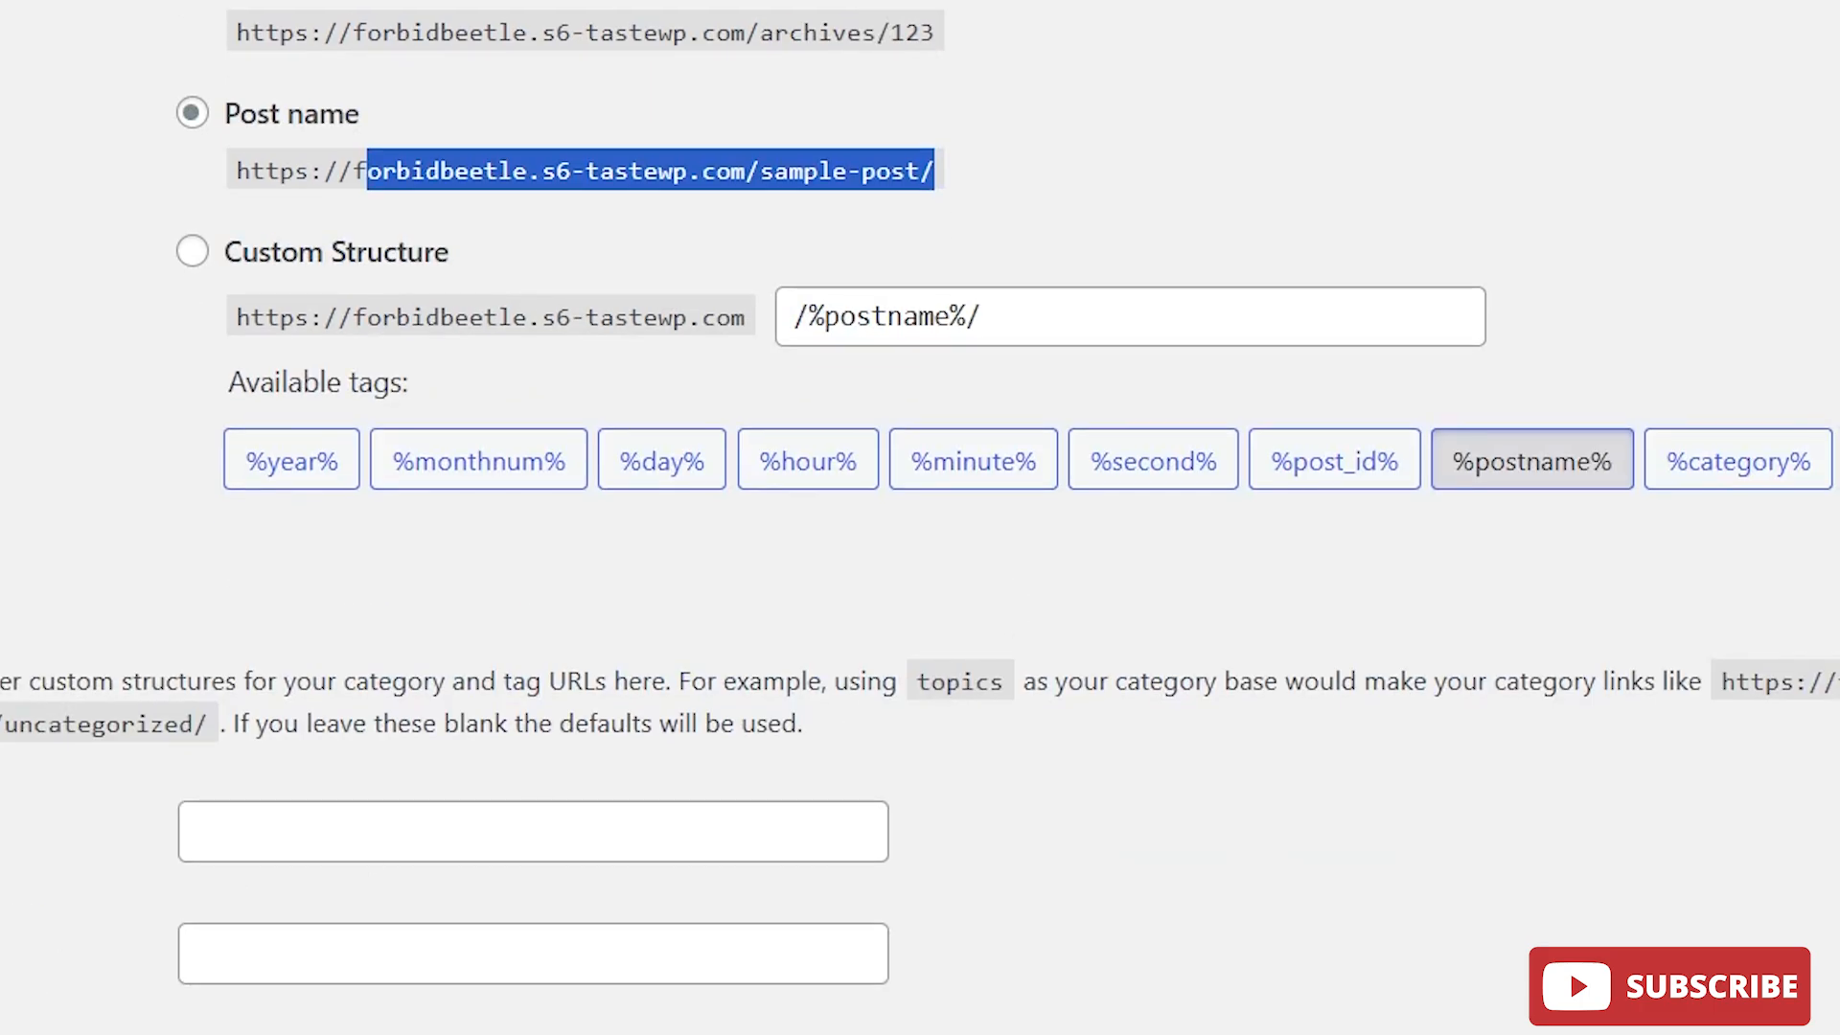
scroll(329, 776, up, 2)
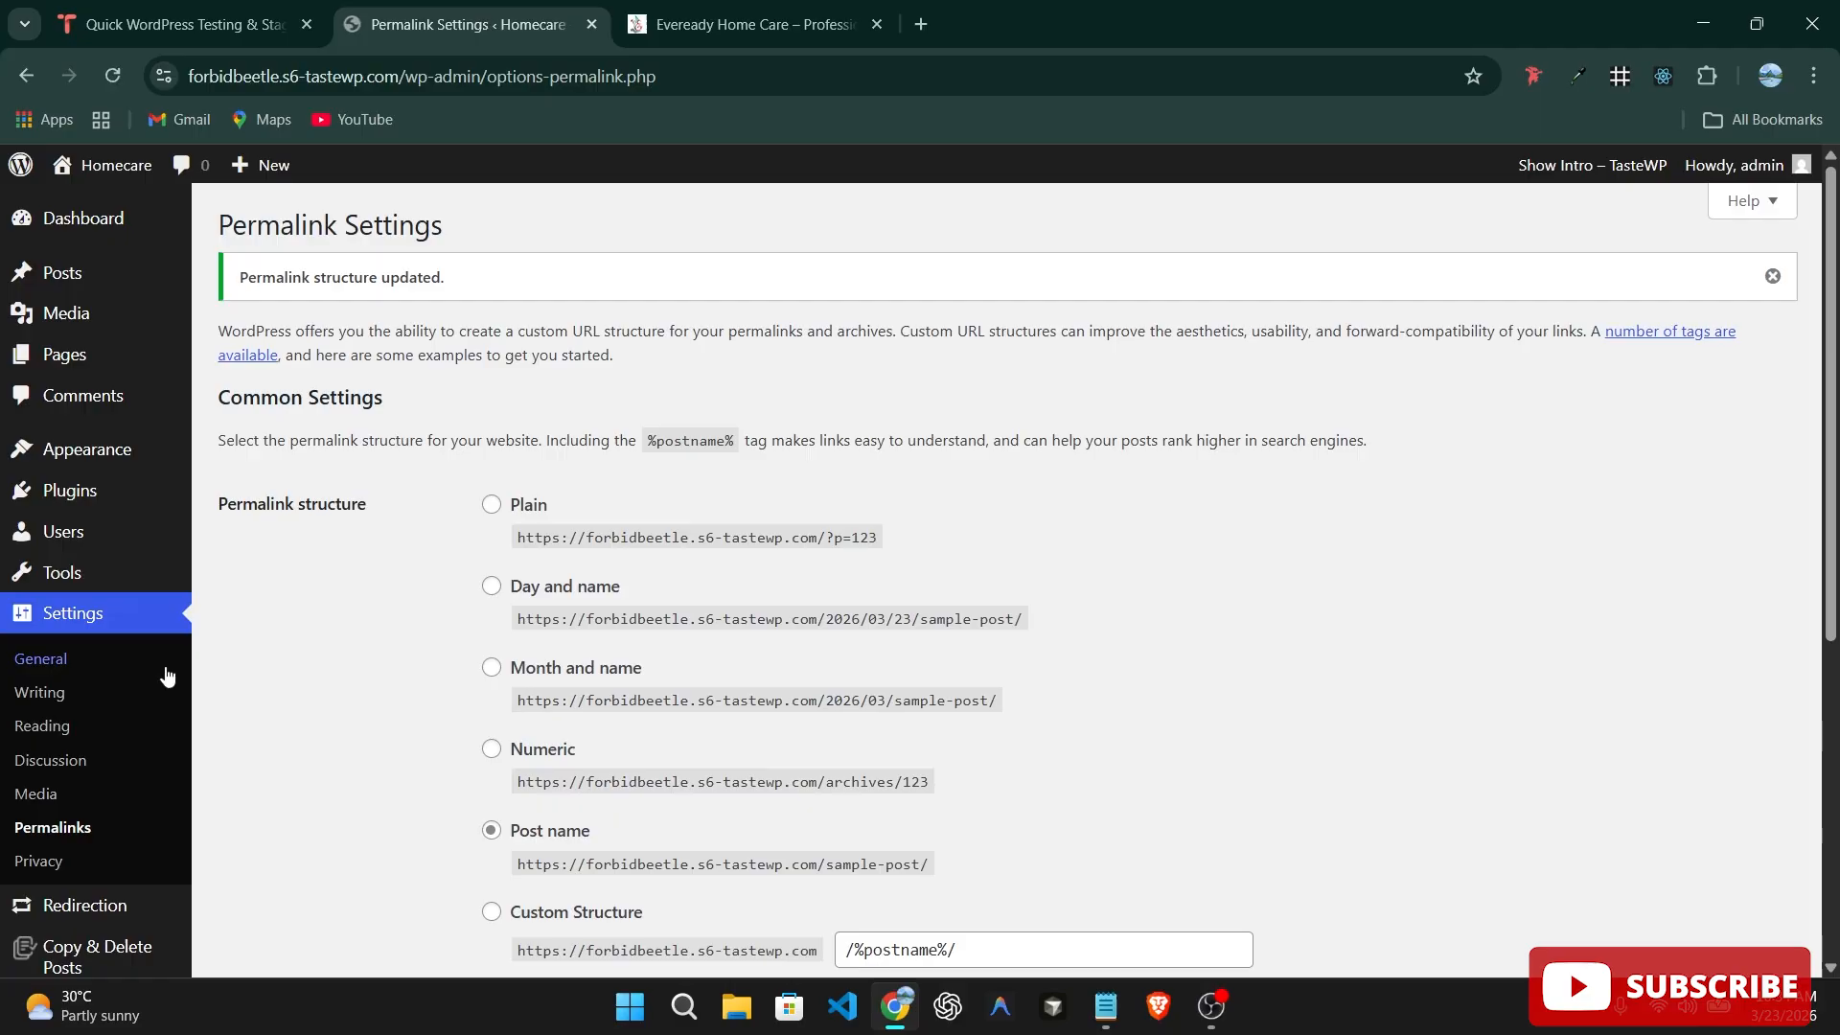
click(59, 673)
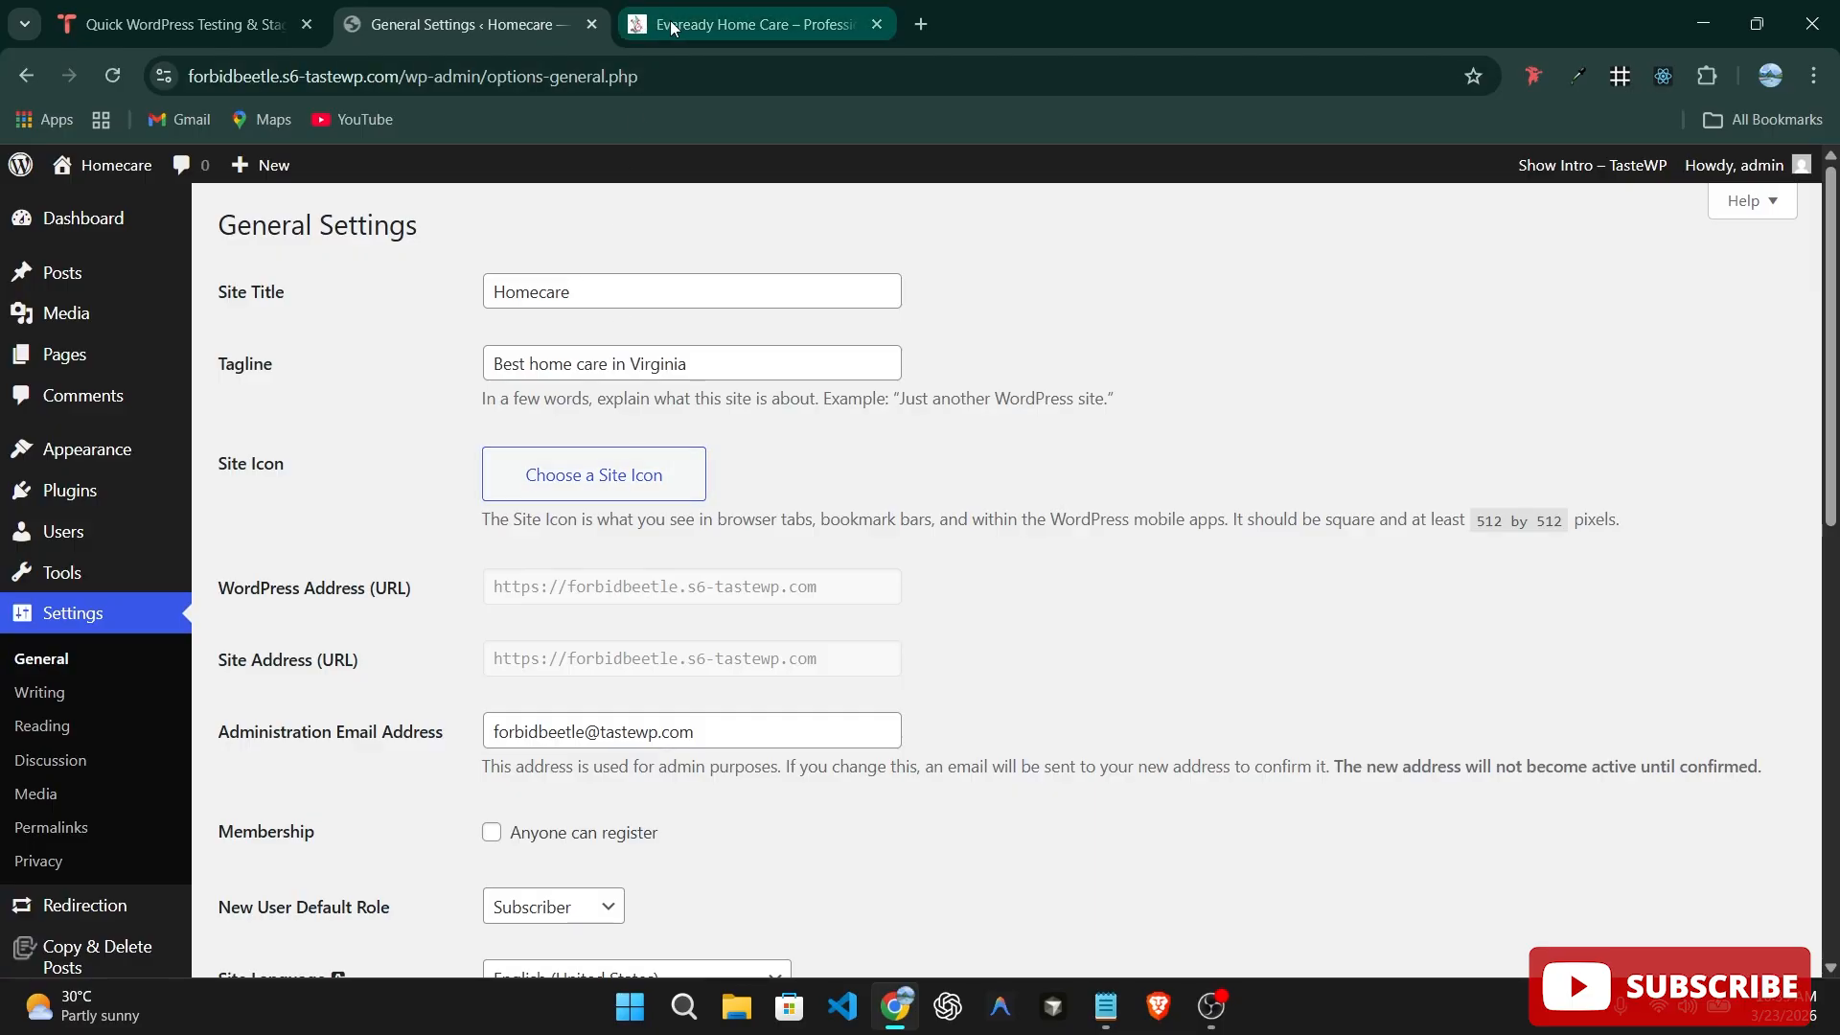
scroll(457, 604, down, 2)
scroll(457, 604, down, 2)
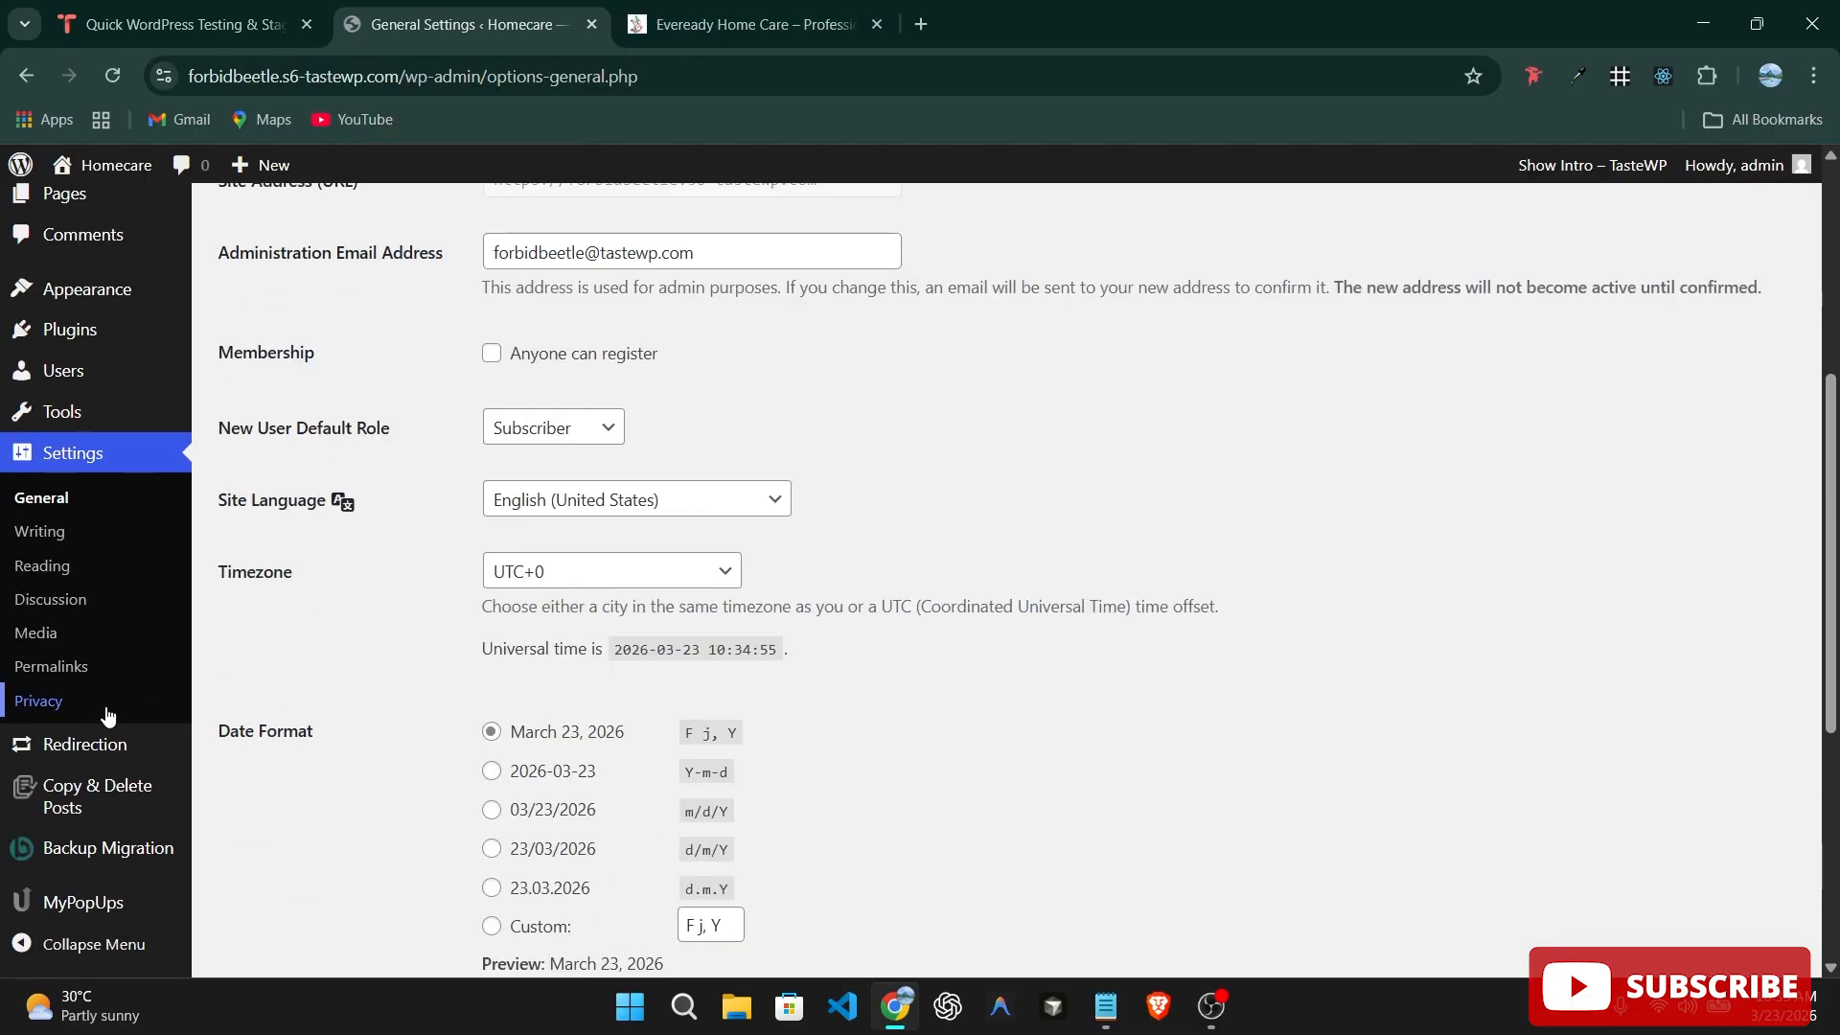
scroll(79, 657, up, 2)
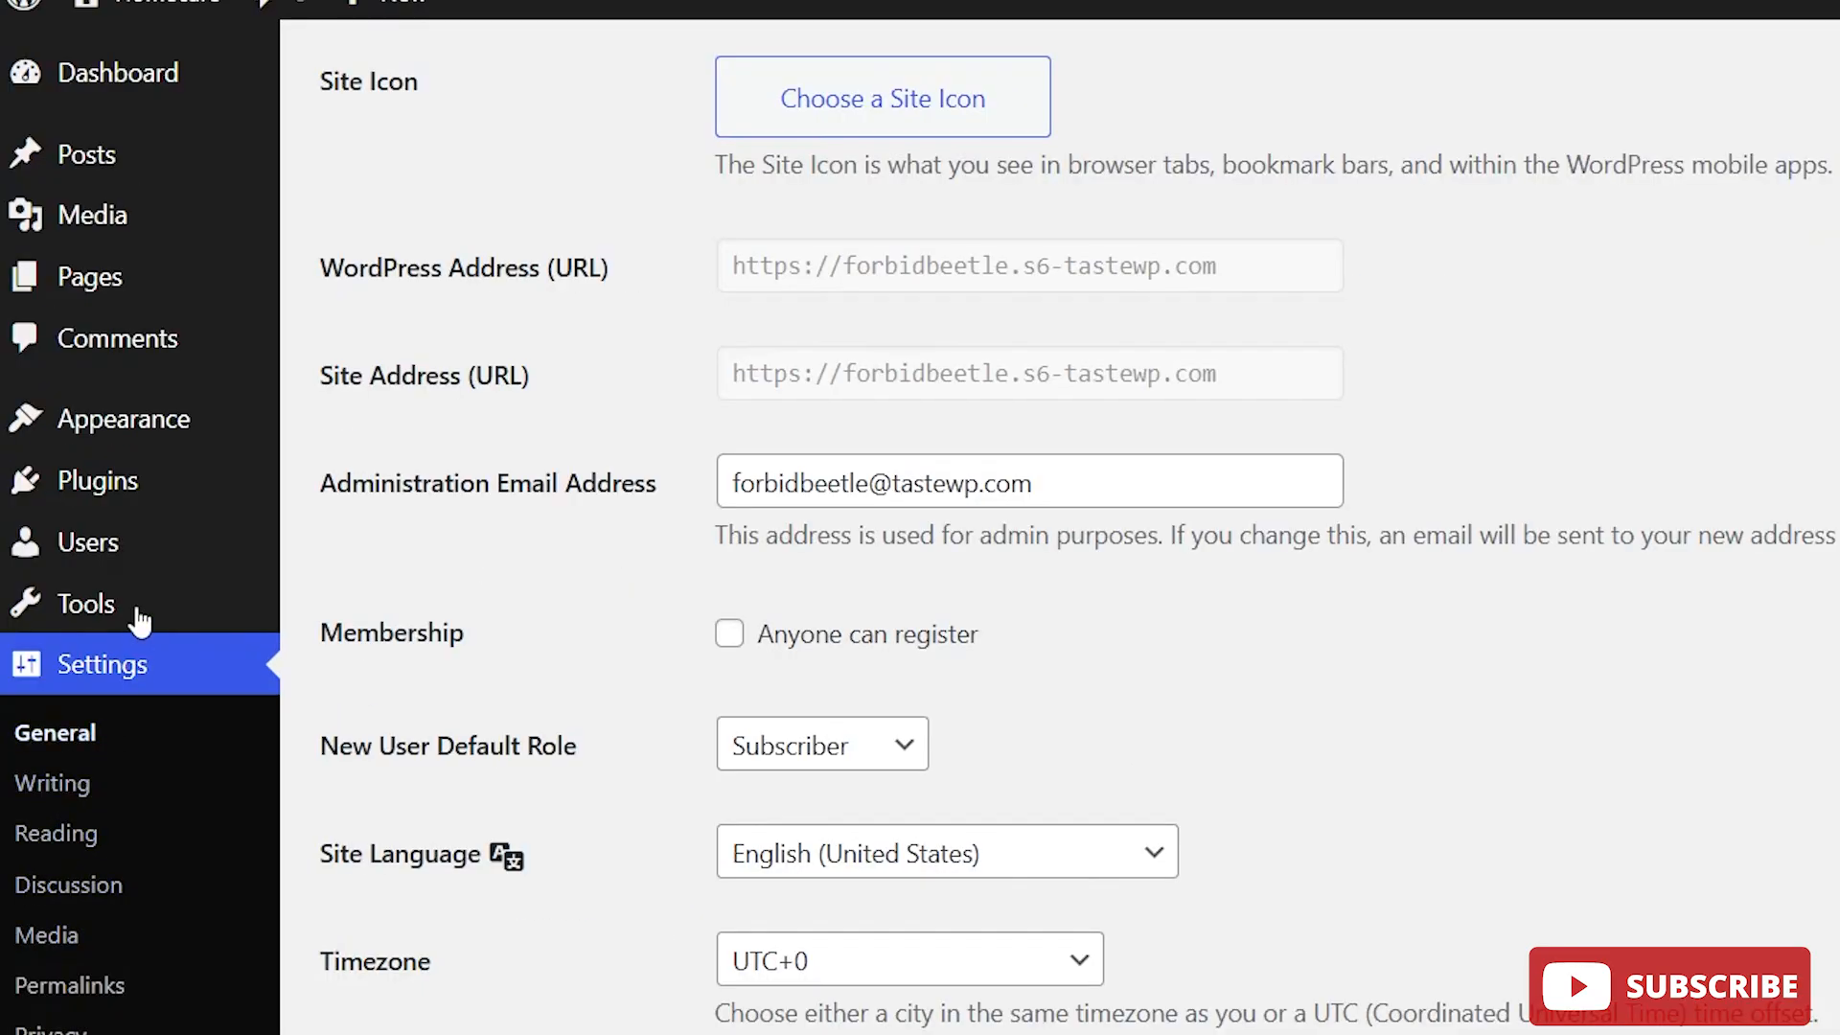
scroll(91, 575, up, 2)
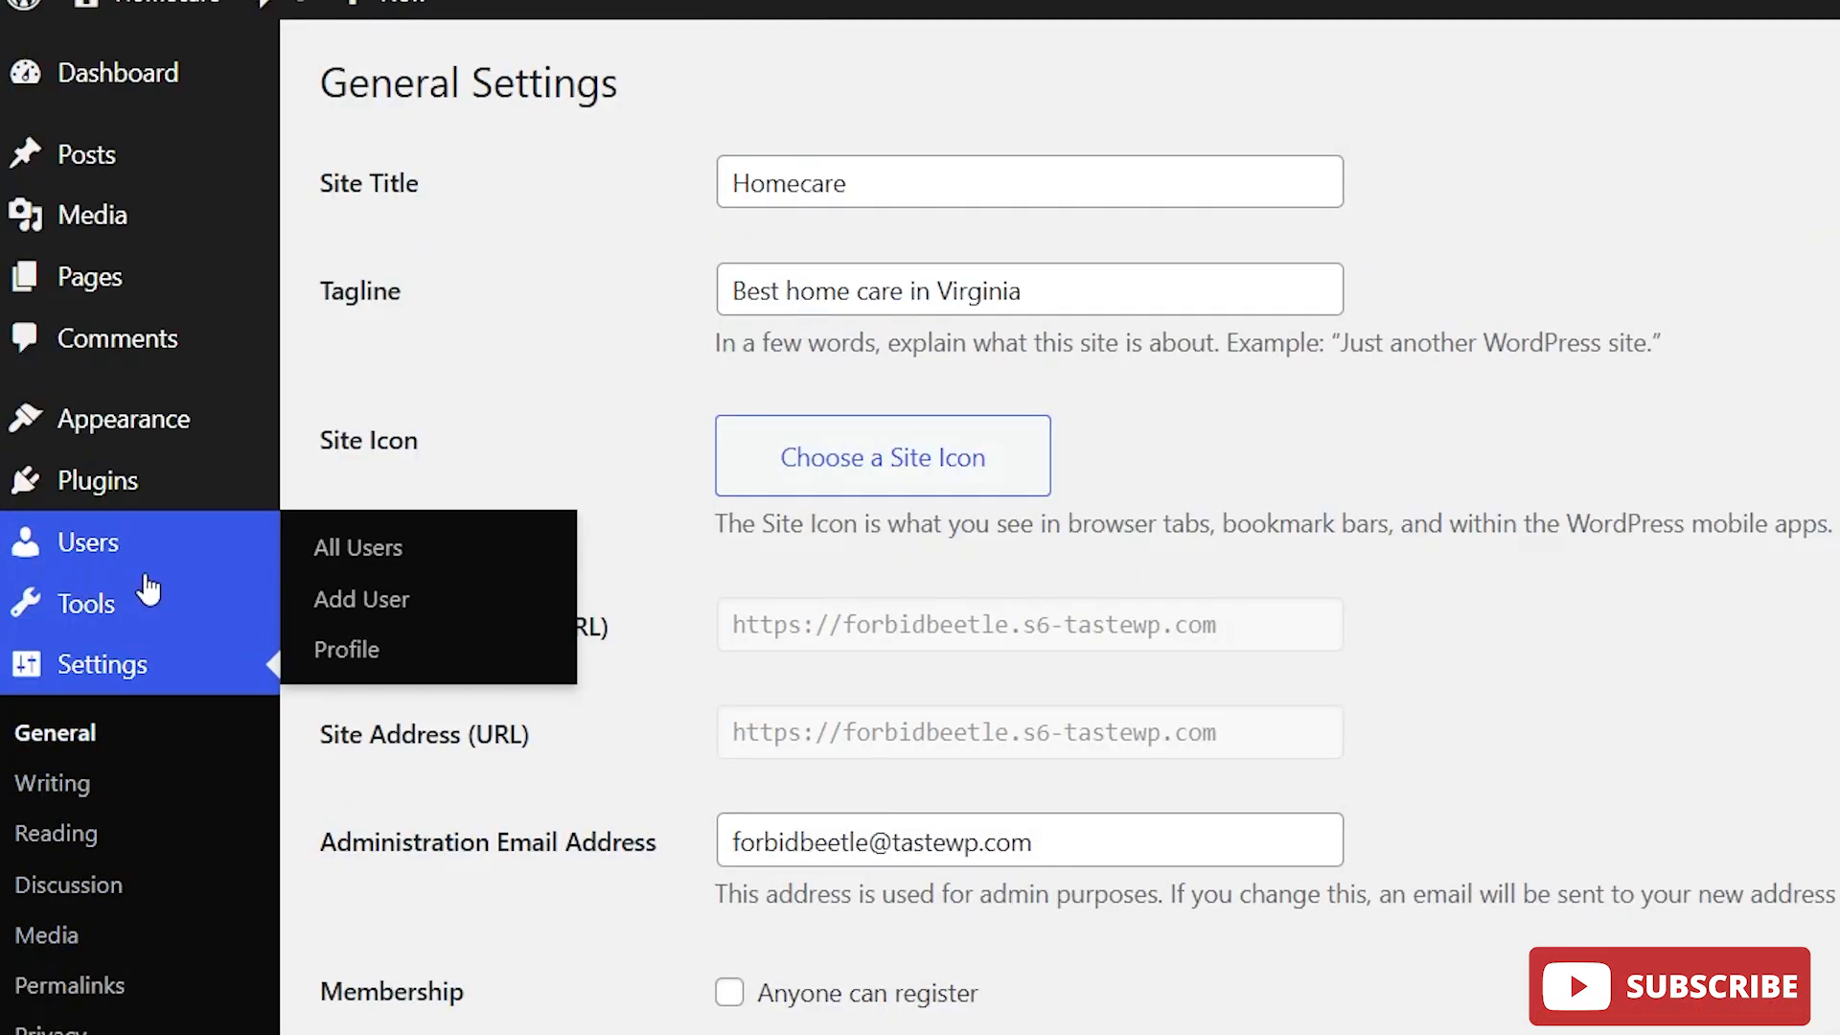
Find the Elementor Website Builder plugin with the search term "elementor", and install and activate it.
mouse_move(112, 462)
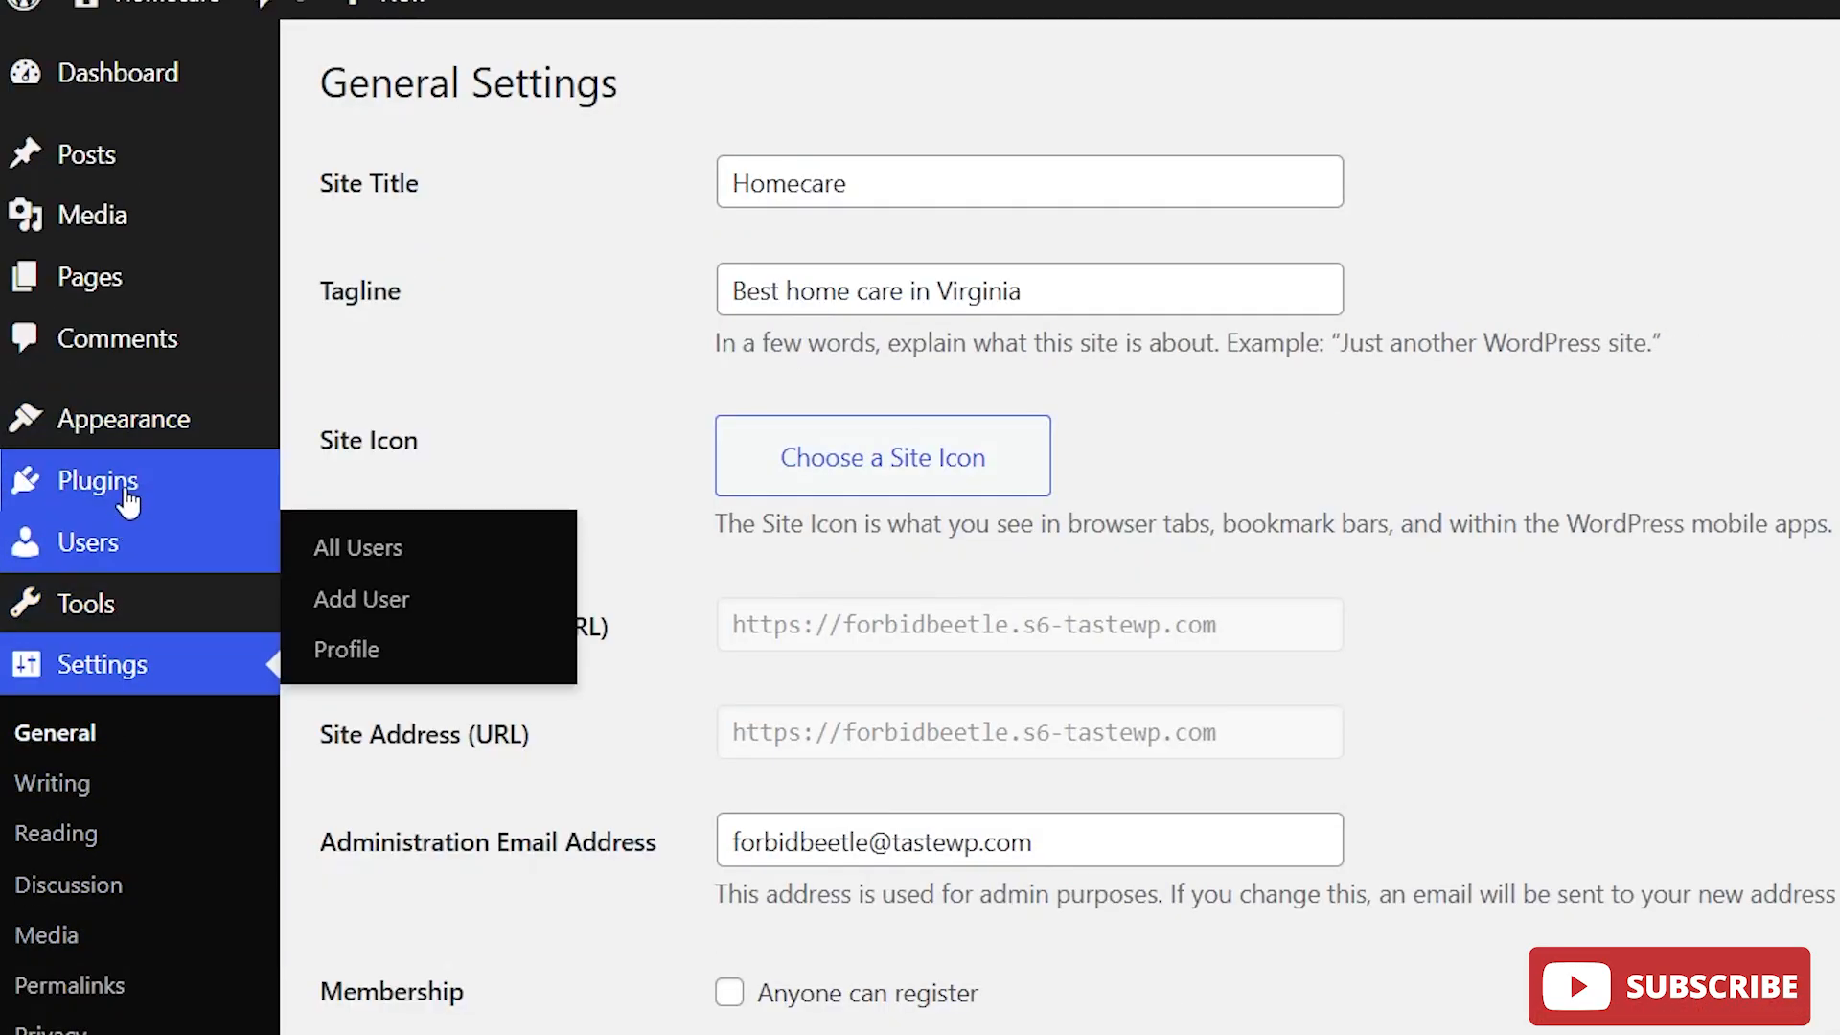
mouse_move(21, 482)
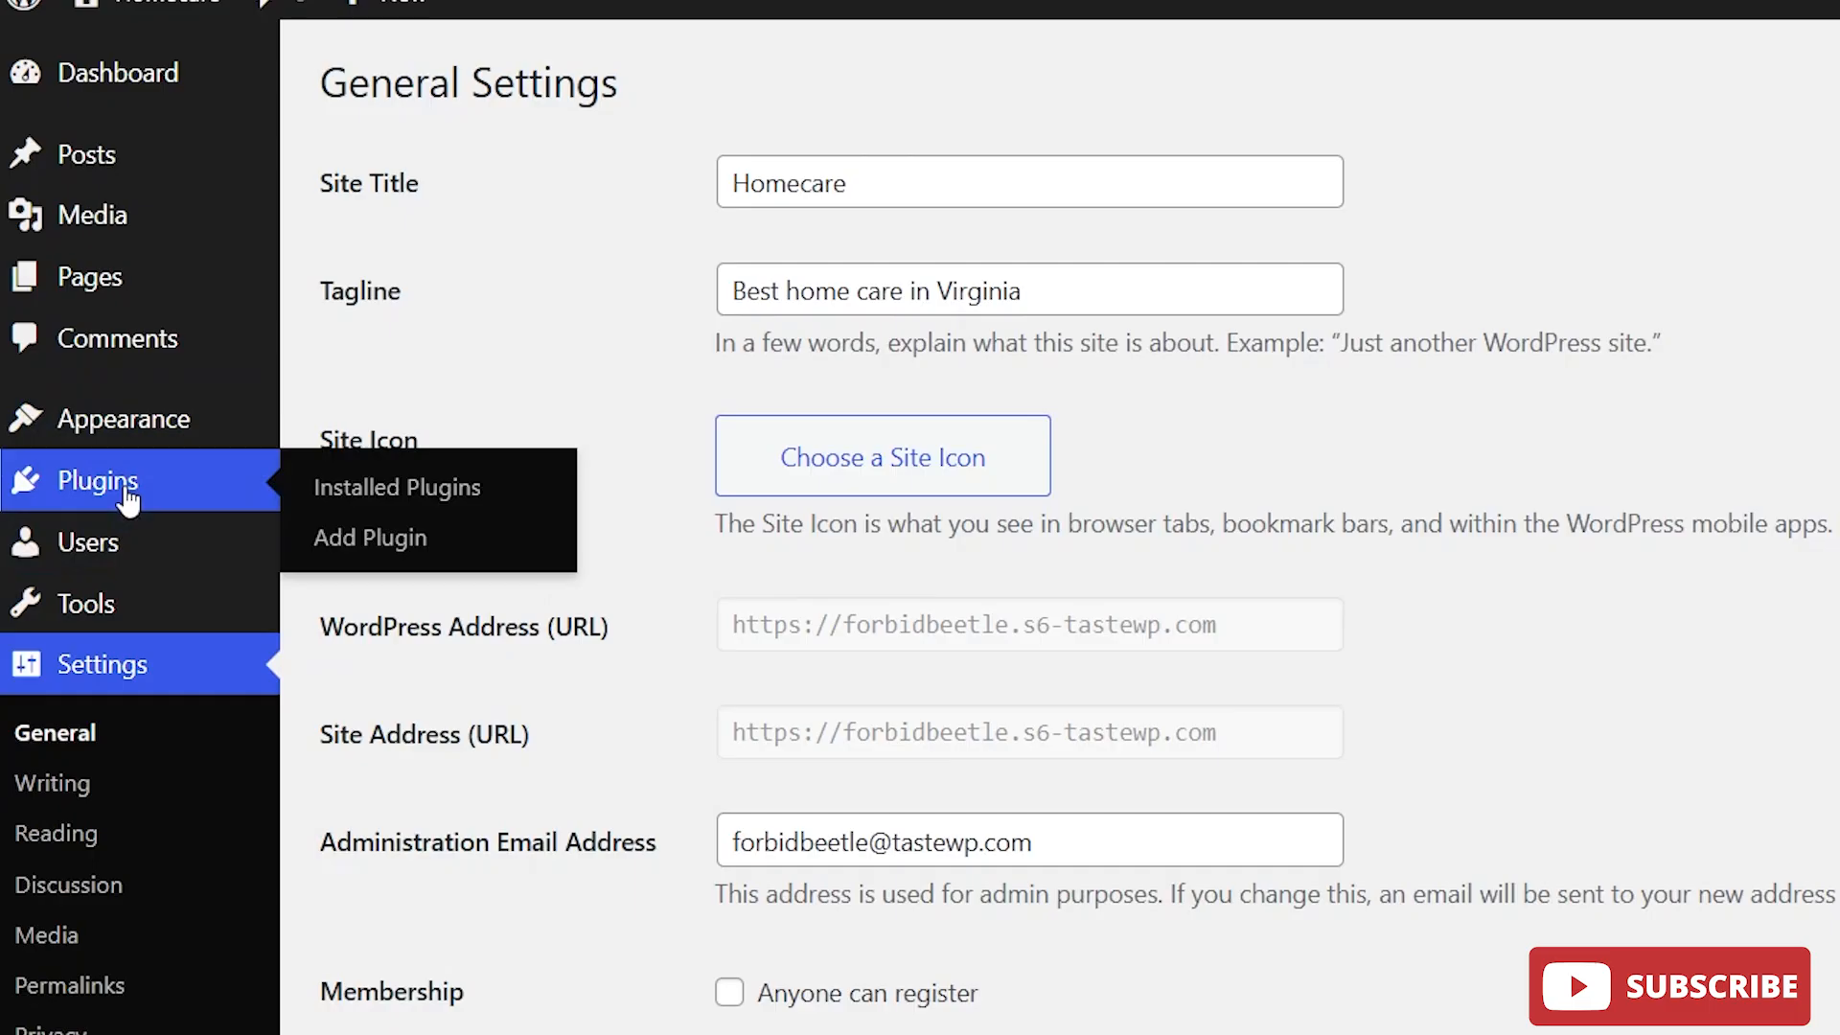
click(353, 535)
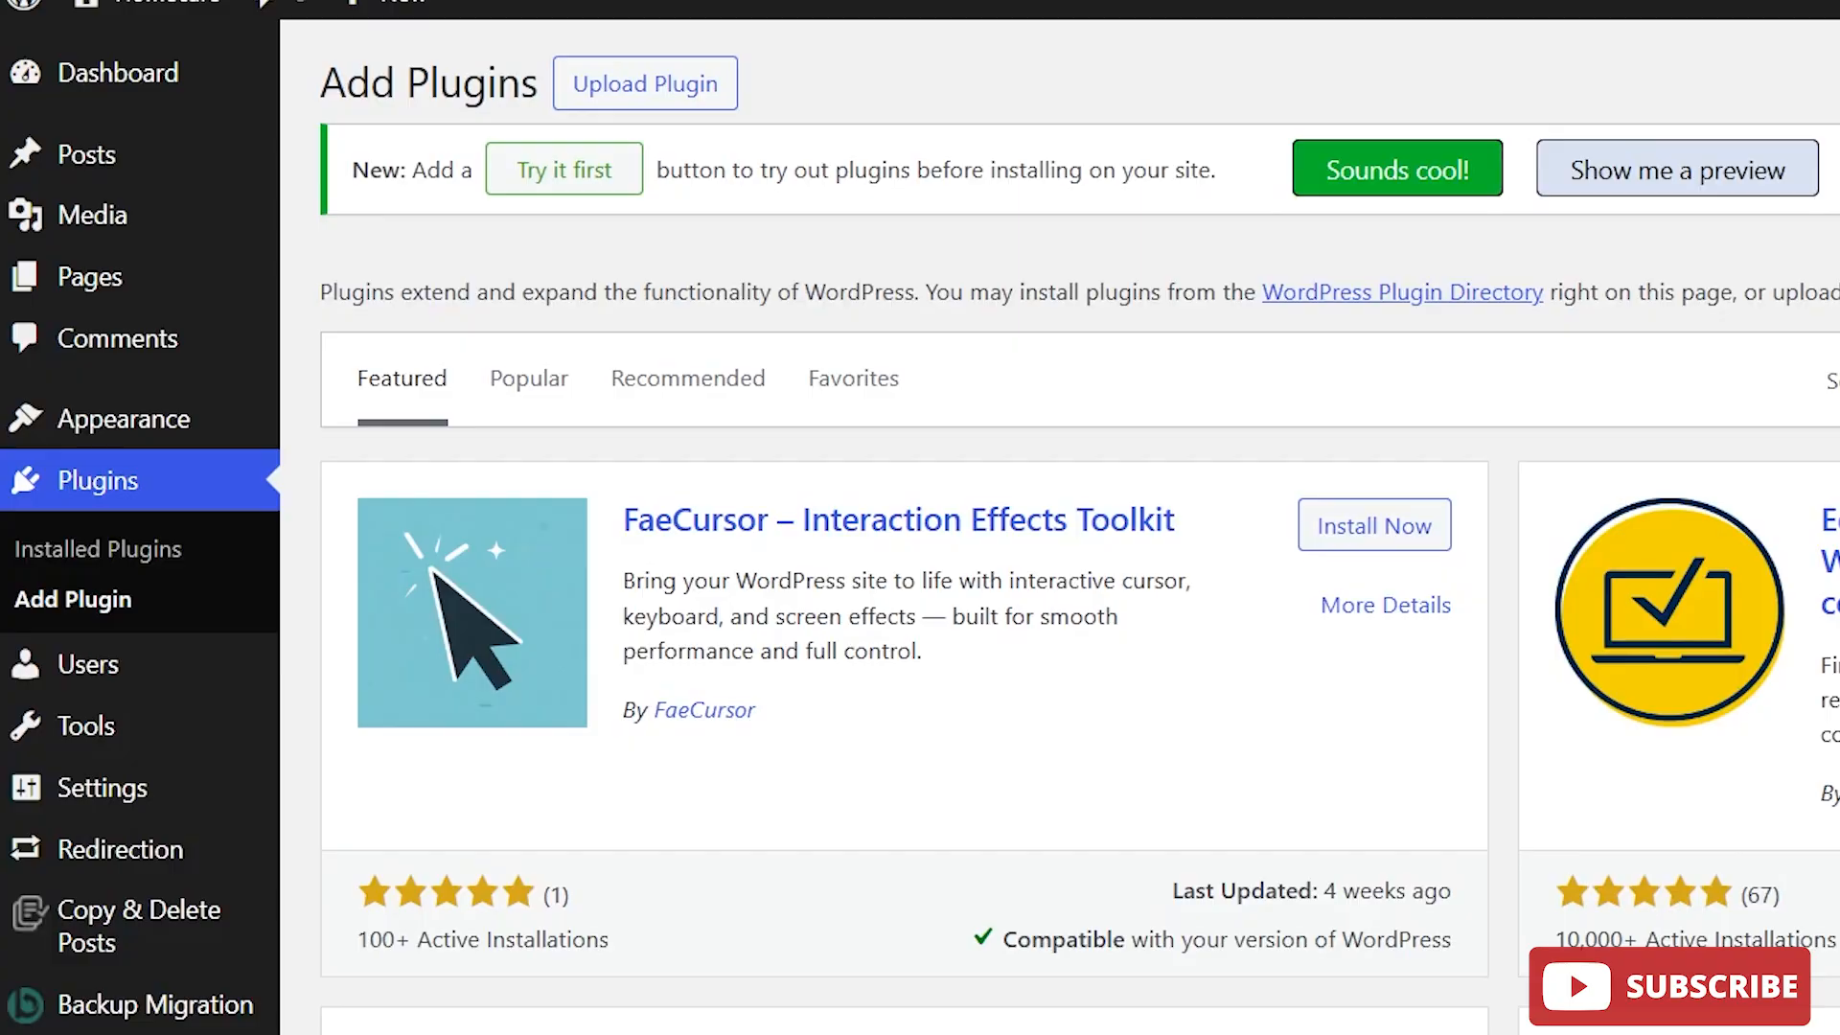
click(1366, 422)
text(elem)
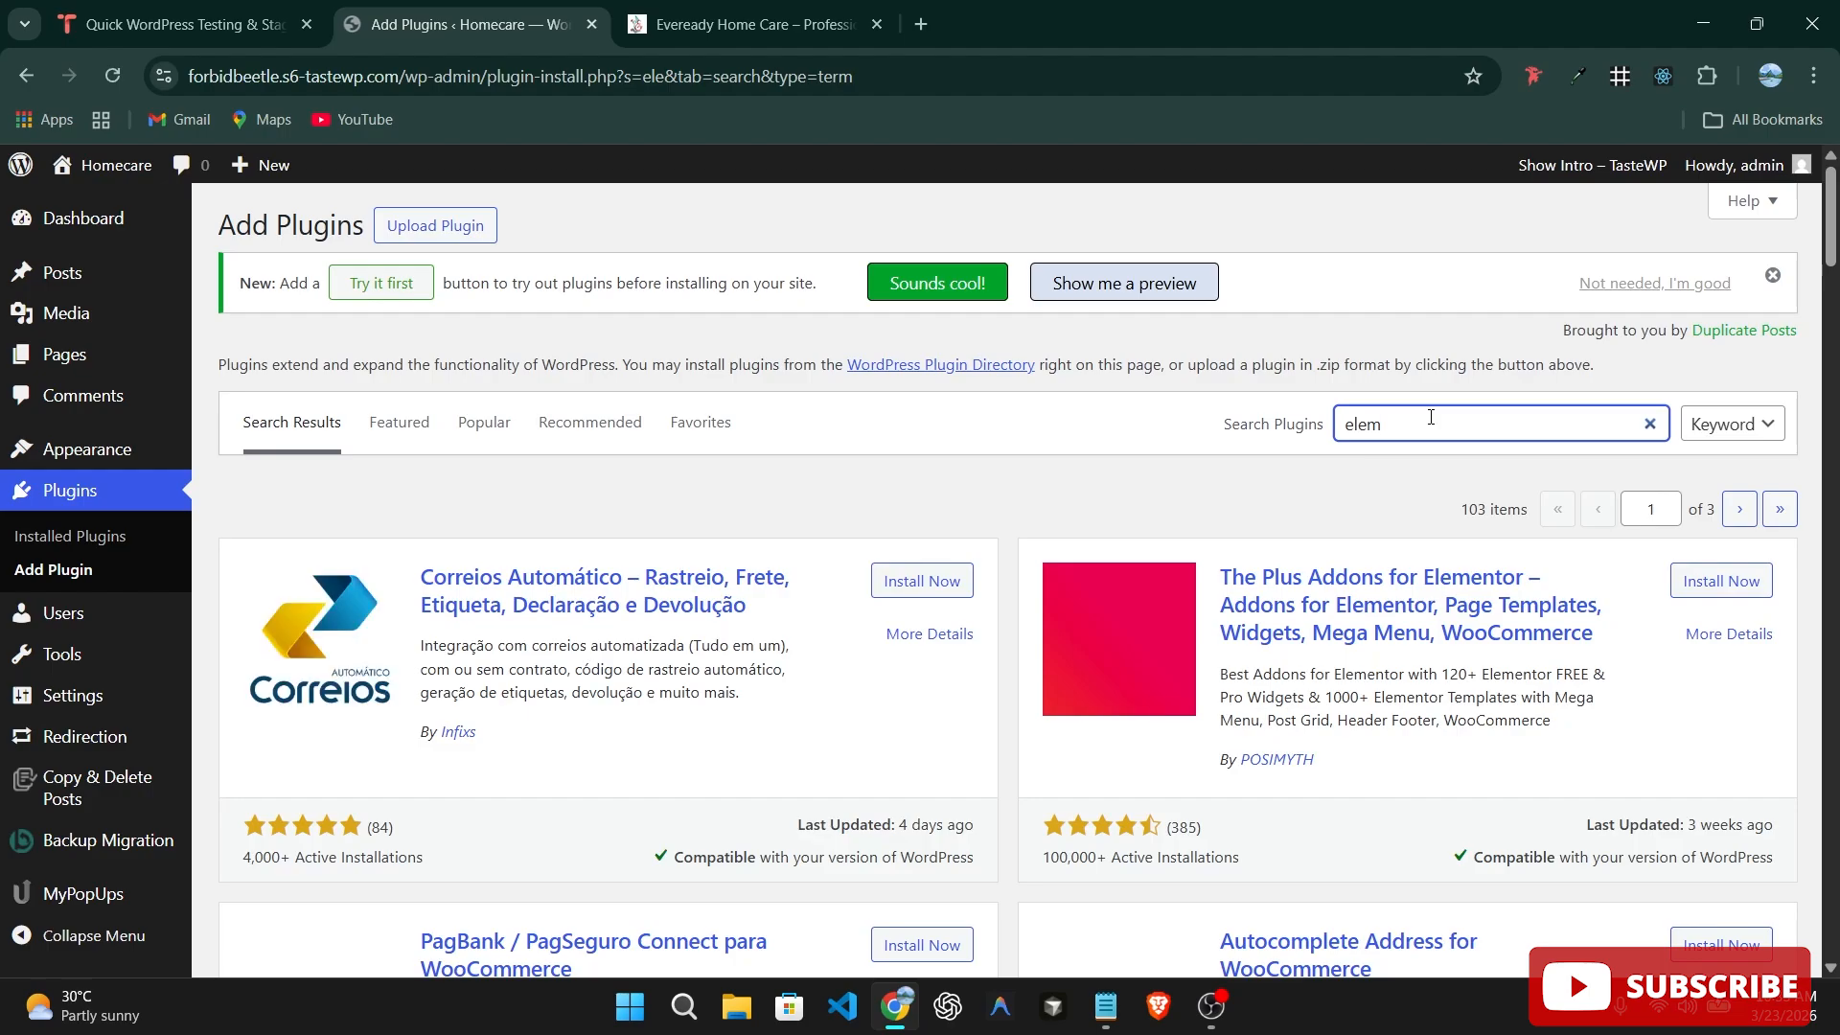
key(BackSpace)
key(BackSpace)
text(entor)
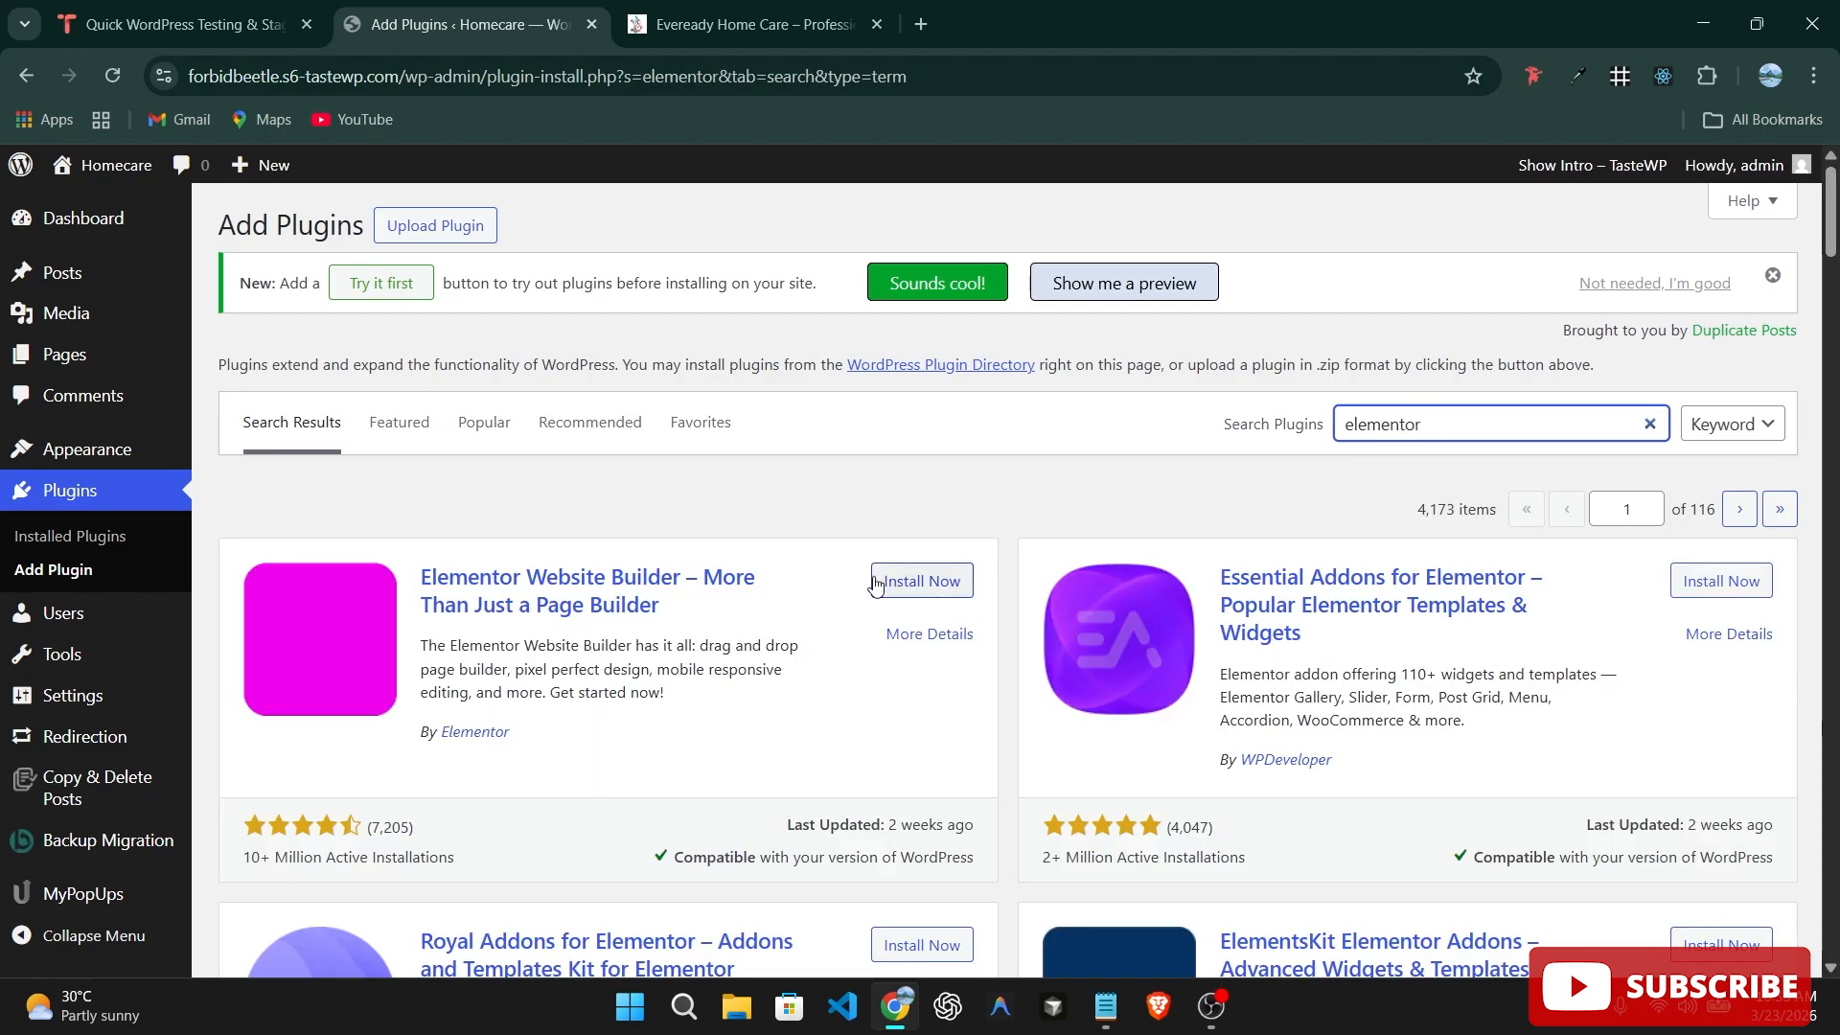
click(922, 585)
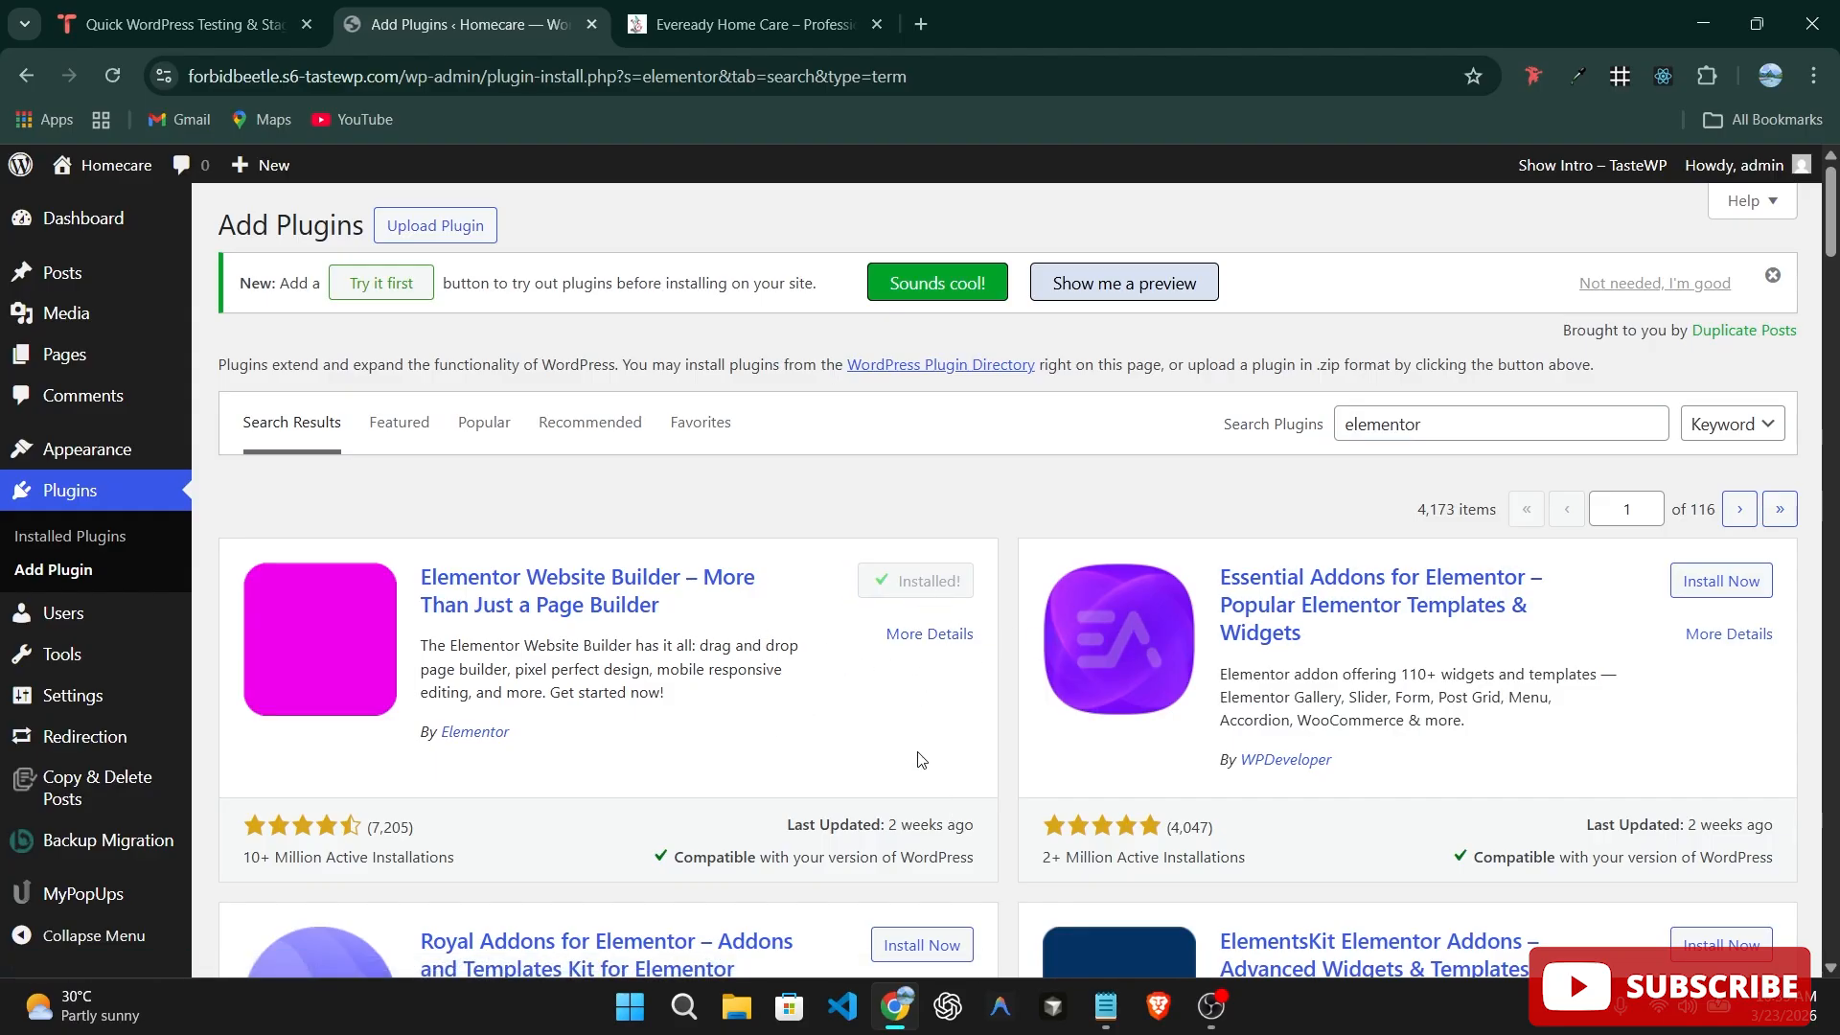
click(912, 598)
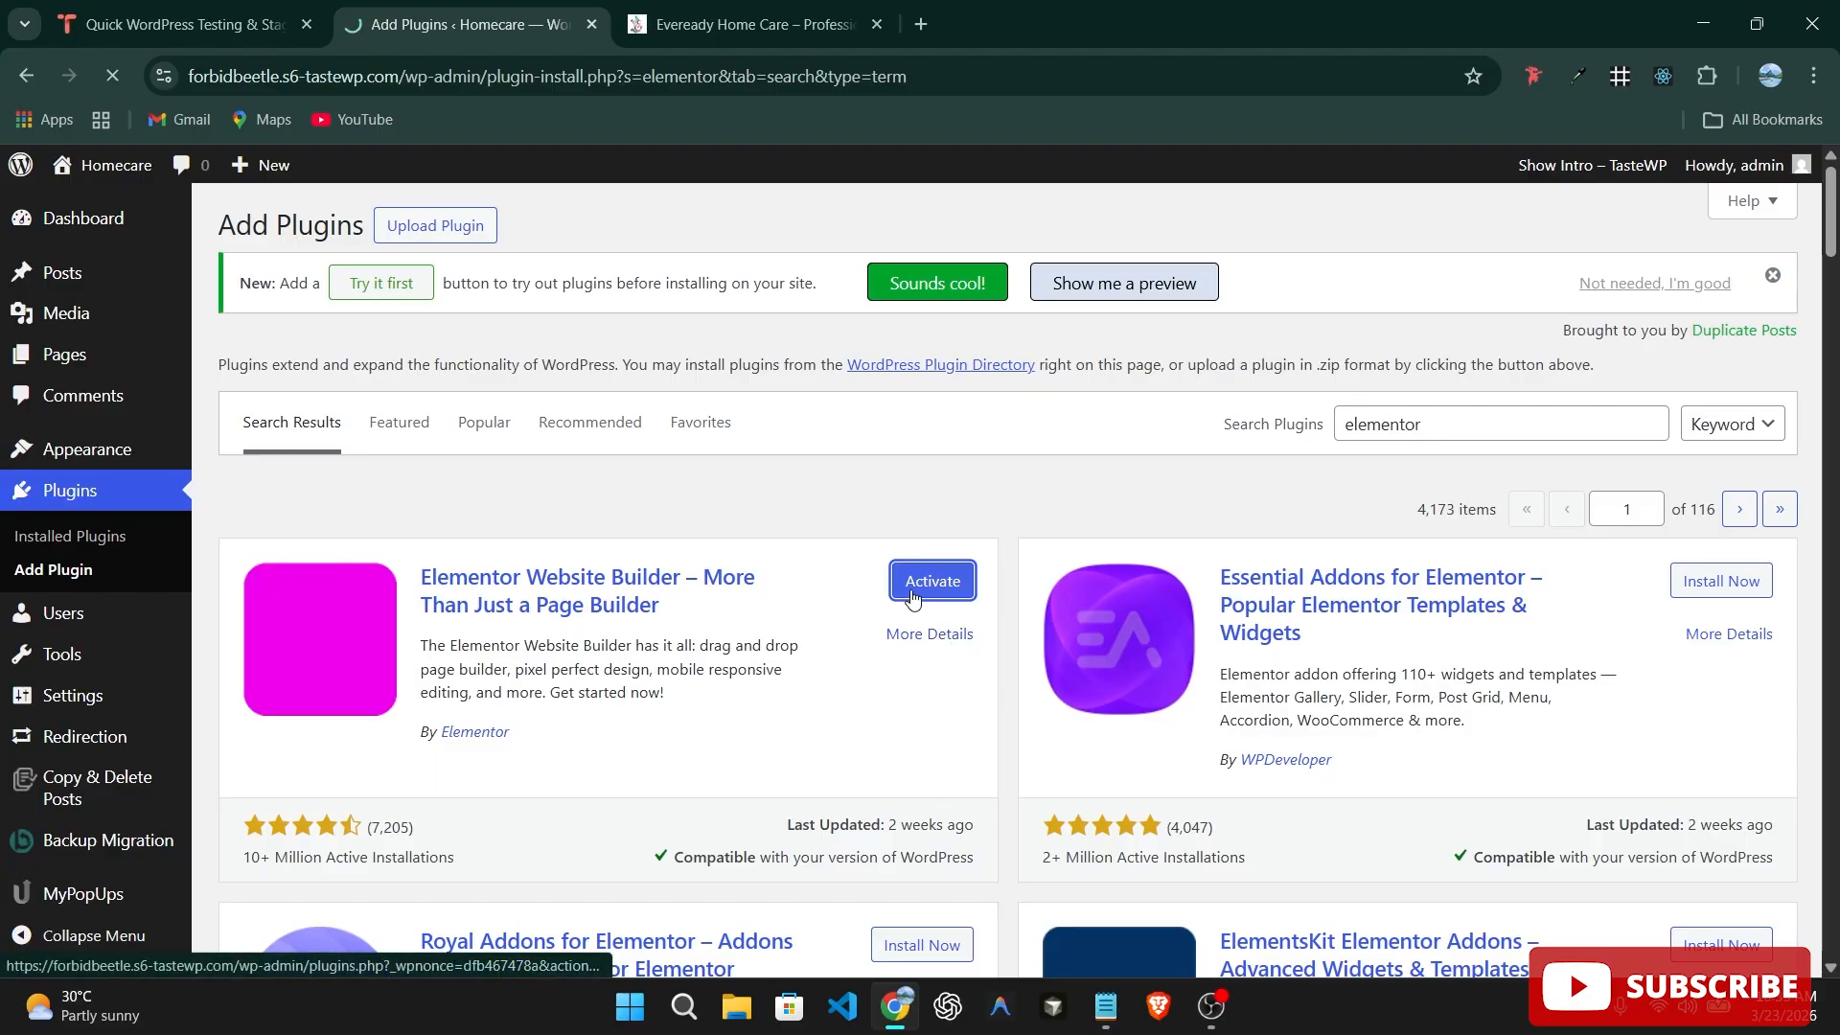
Find the Astra theme with the search term "astra" among the themes available to add, and install and activate it.
mouse_move(80, 465)
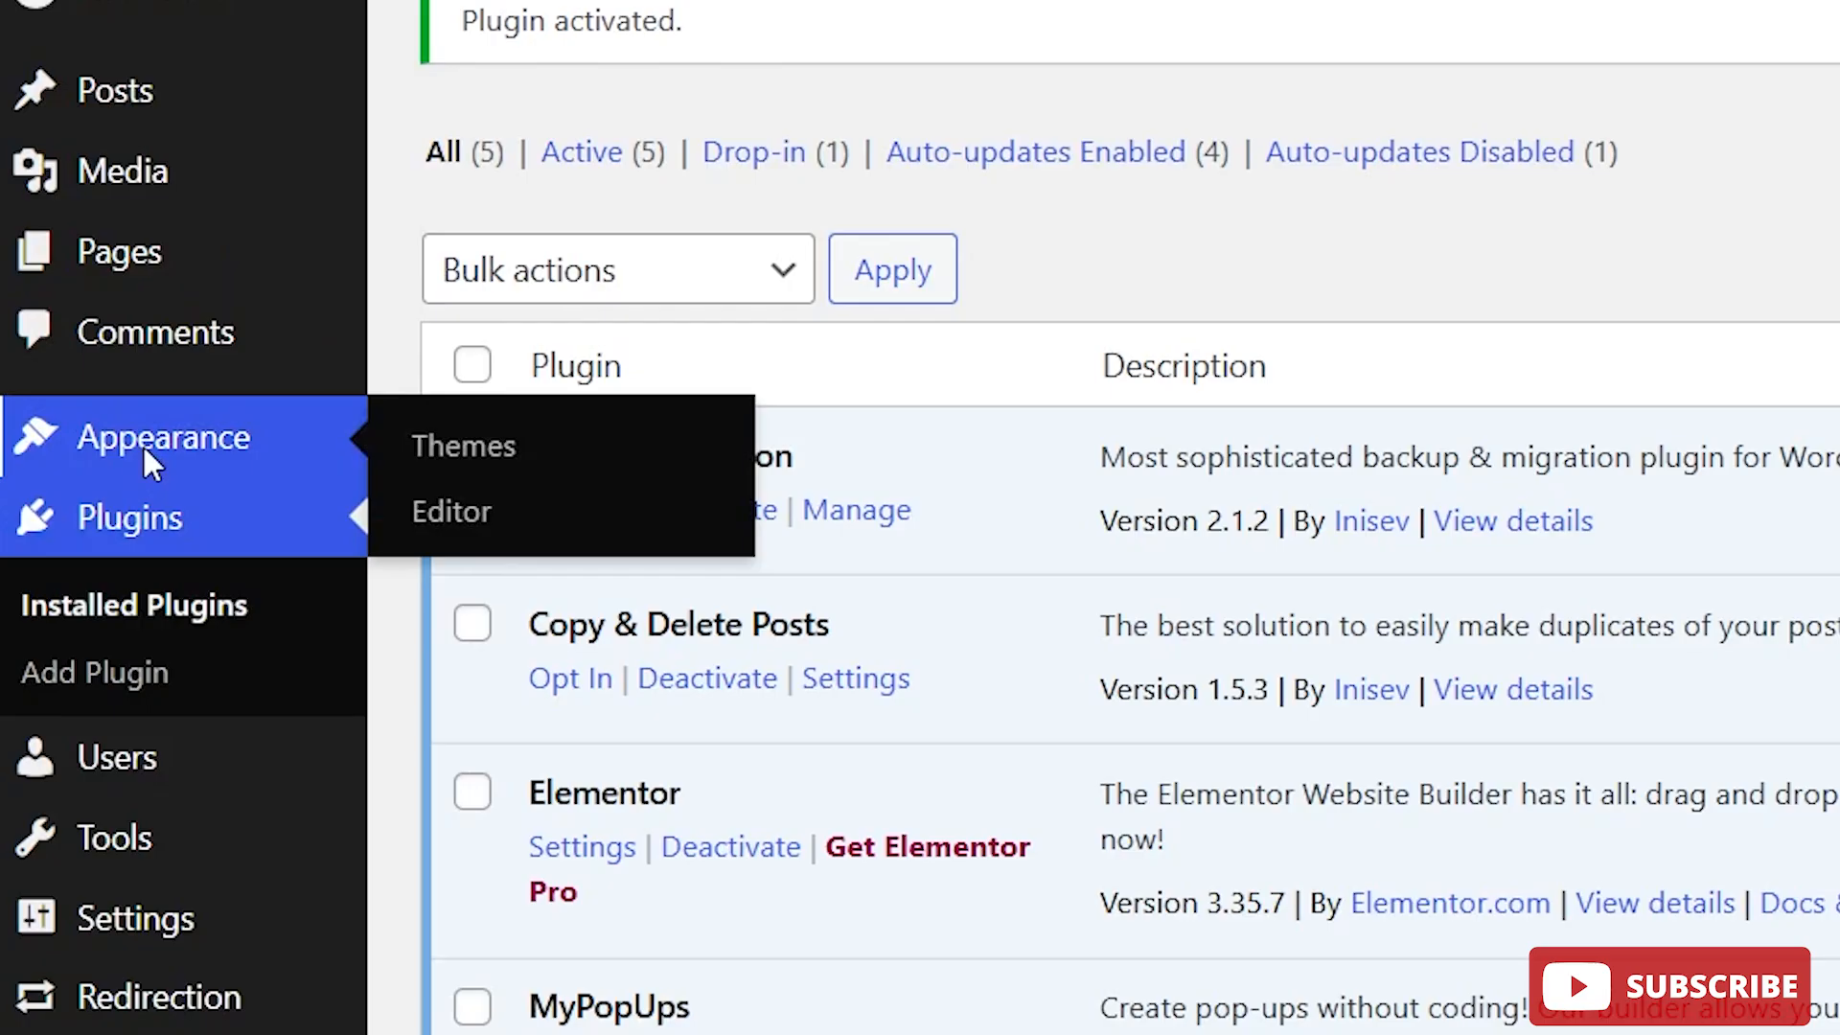
click(144, 449)
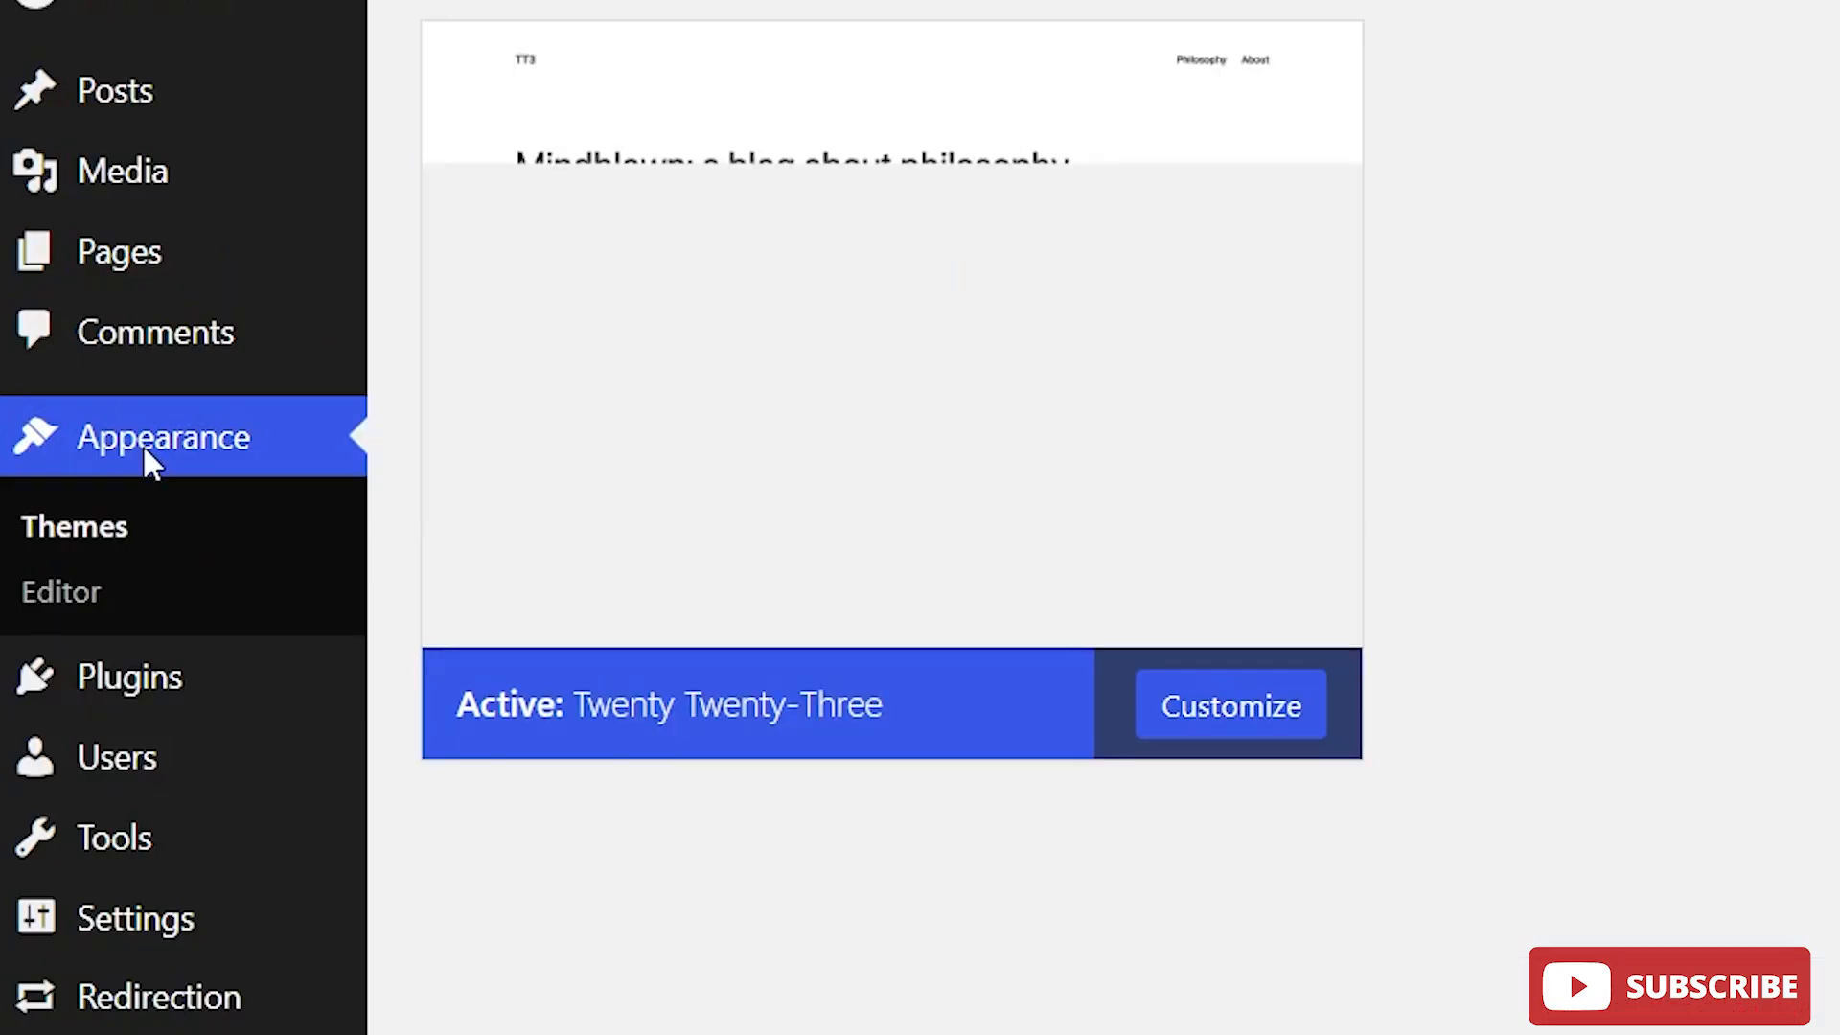
scroll(144, 448, down, 1)
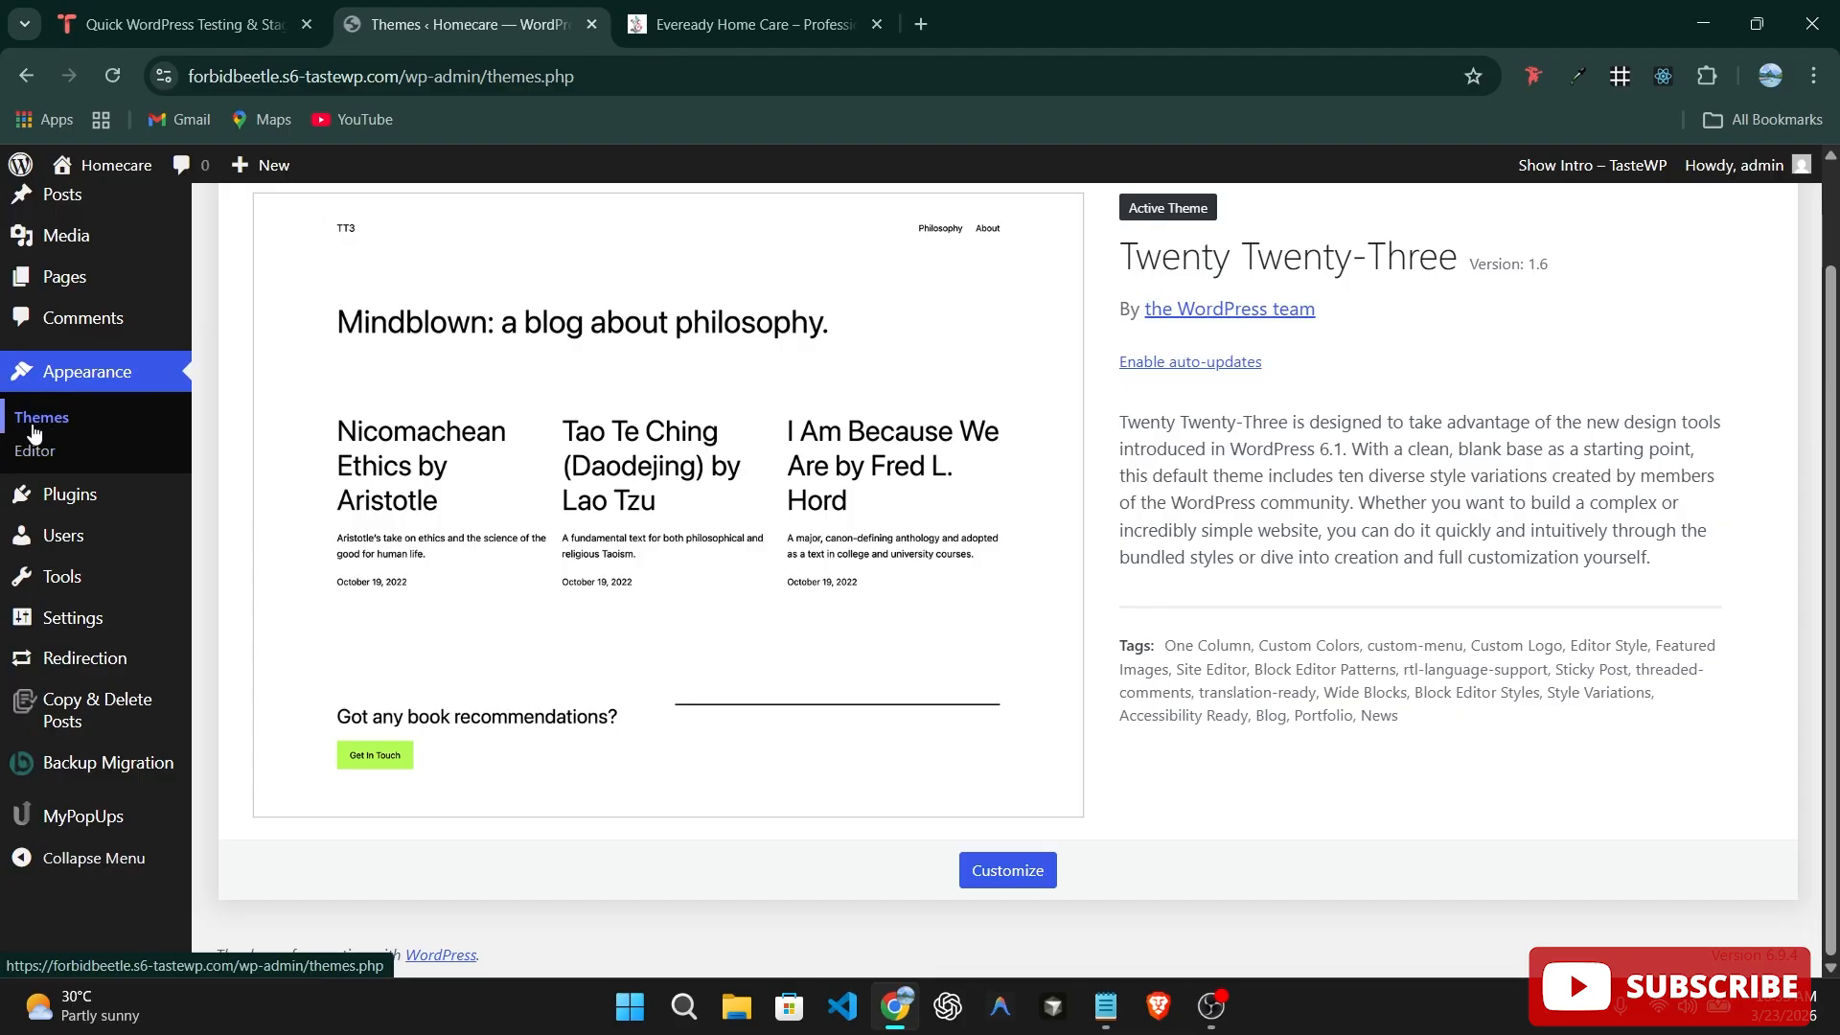
scroll(1022, 546, up, 1)
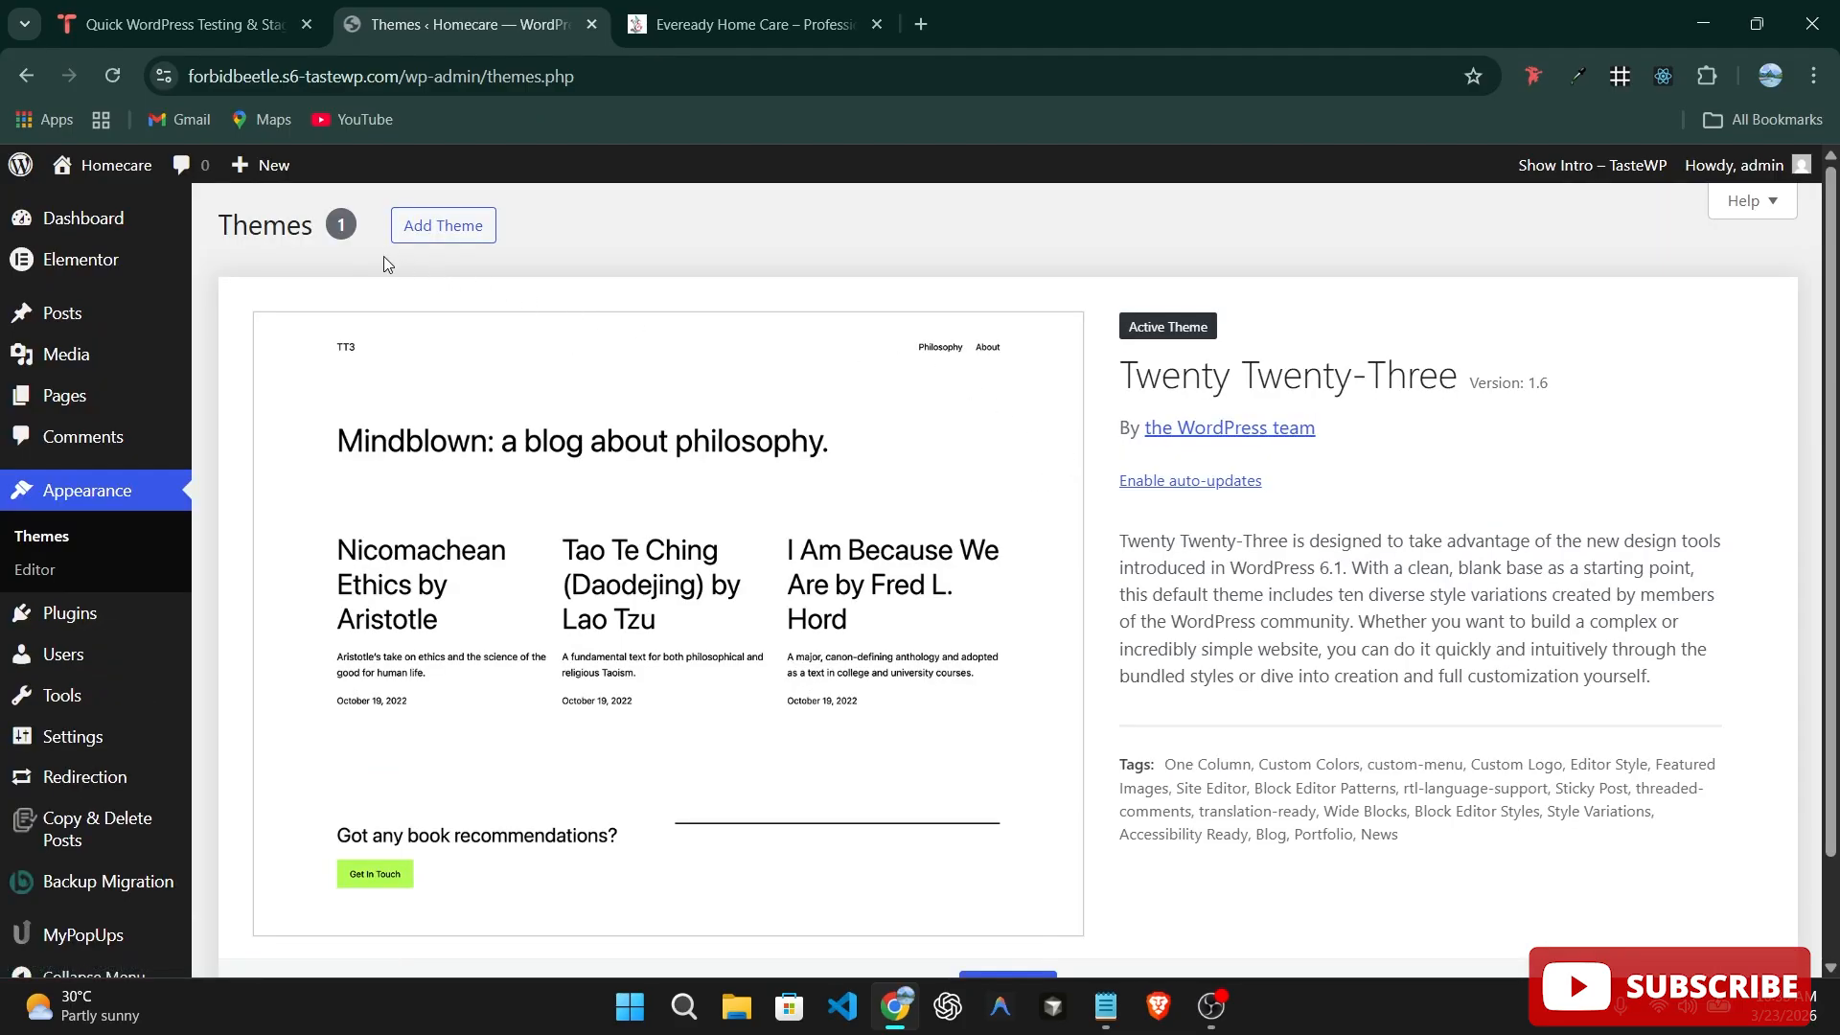
click(464, 230)
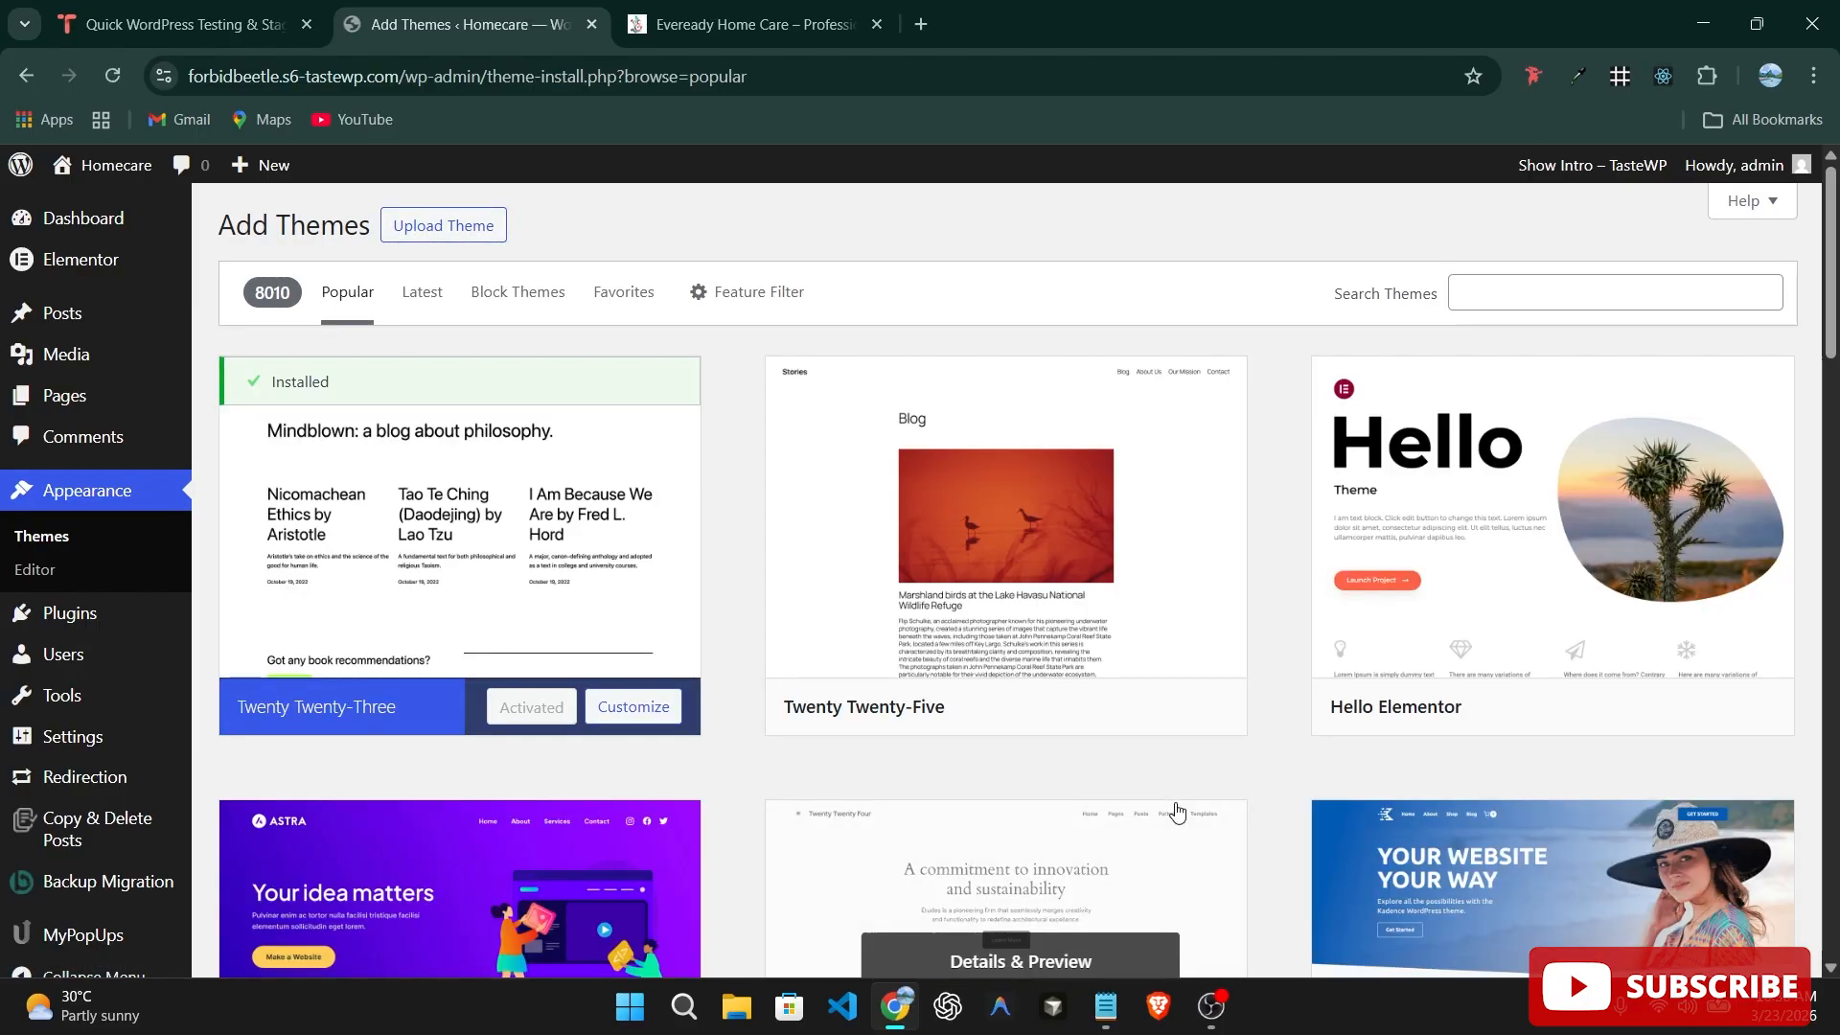
click(1506, 288)
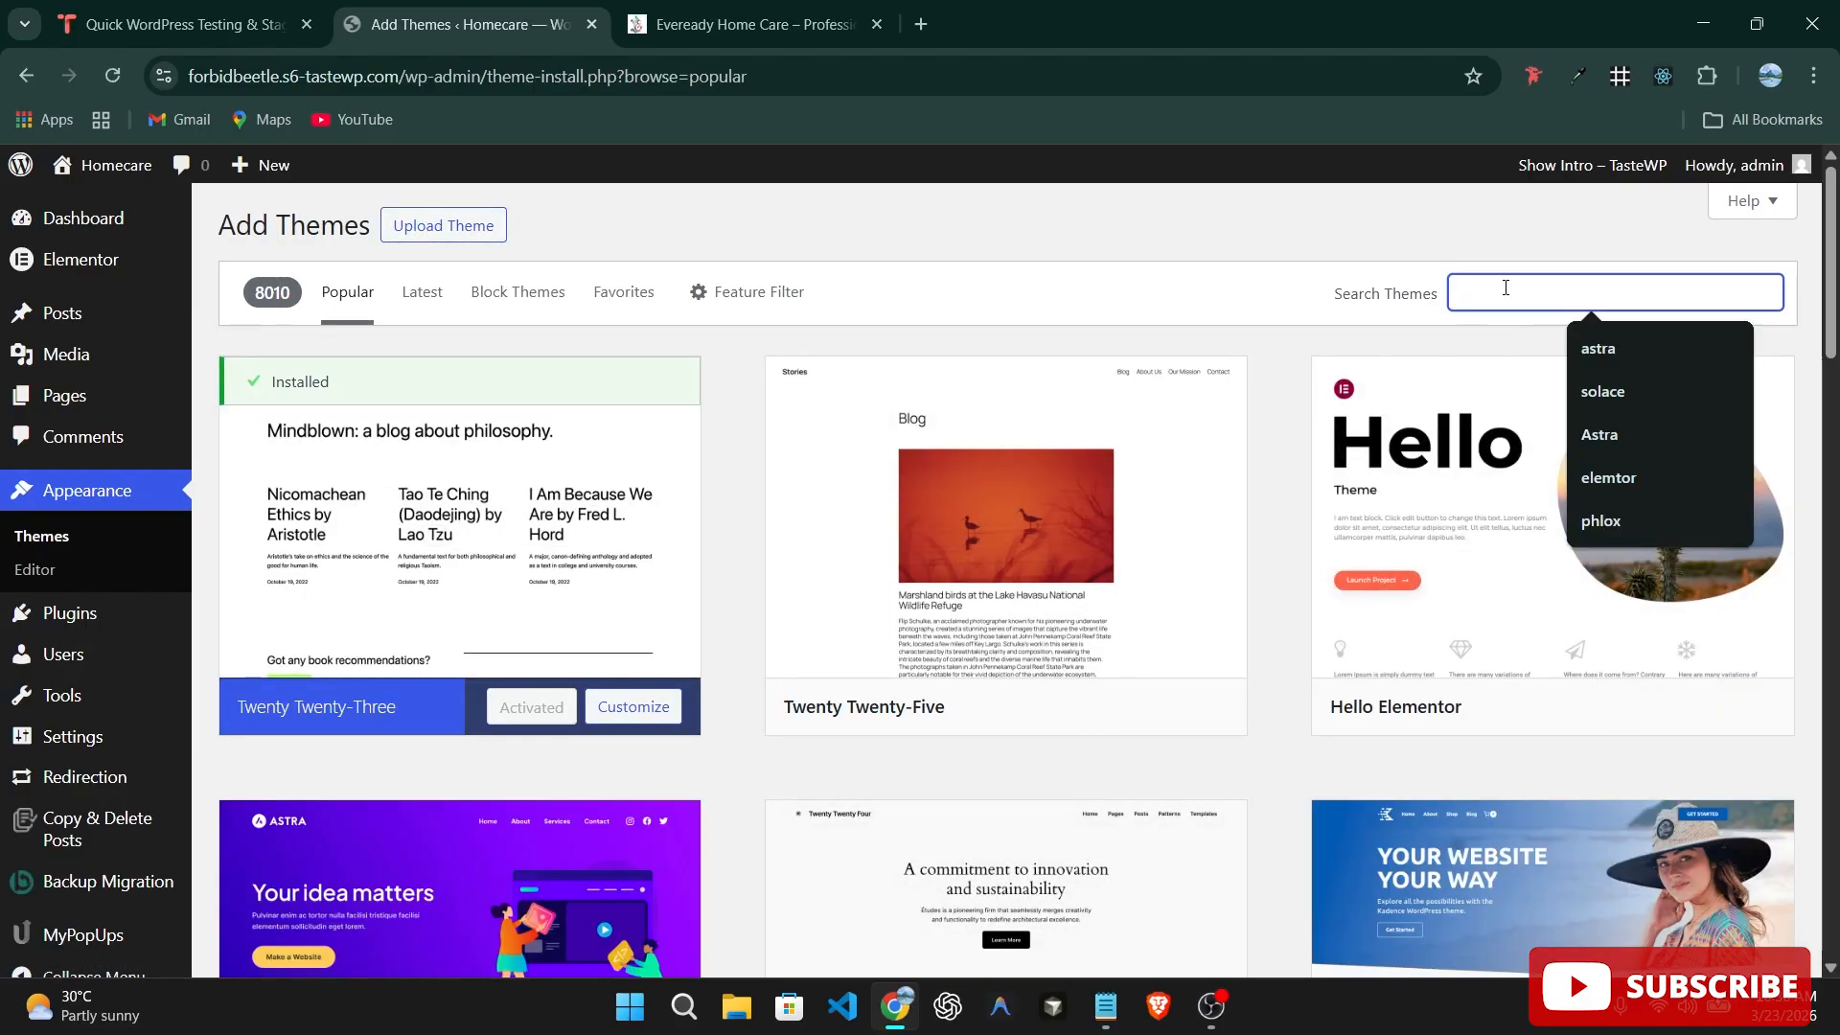
click(1596, 348)
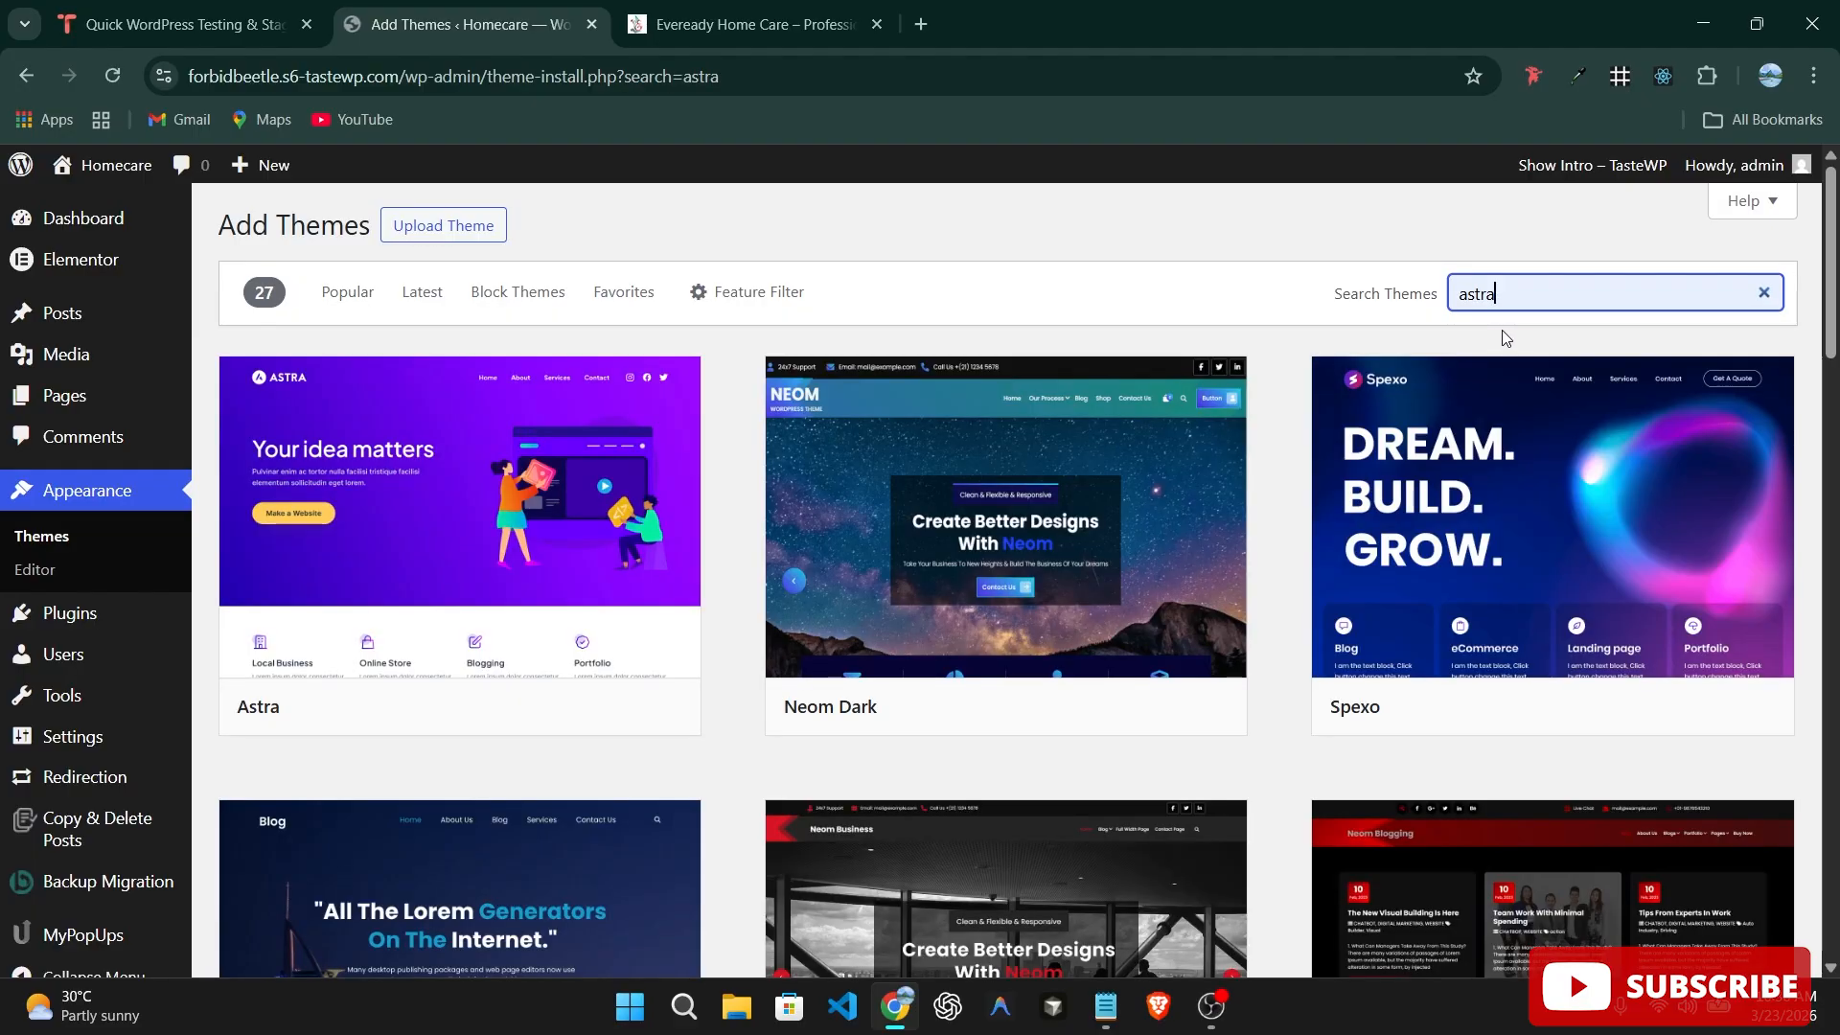
mouse_move(501, 579)
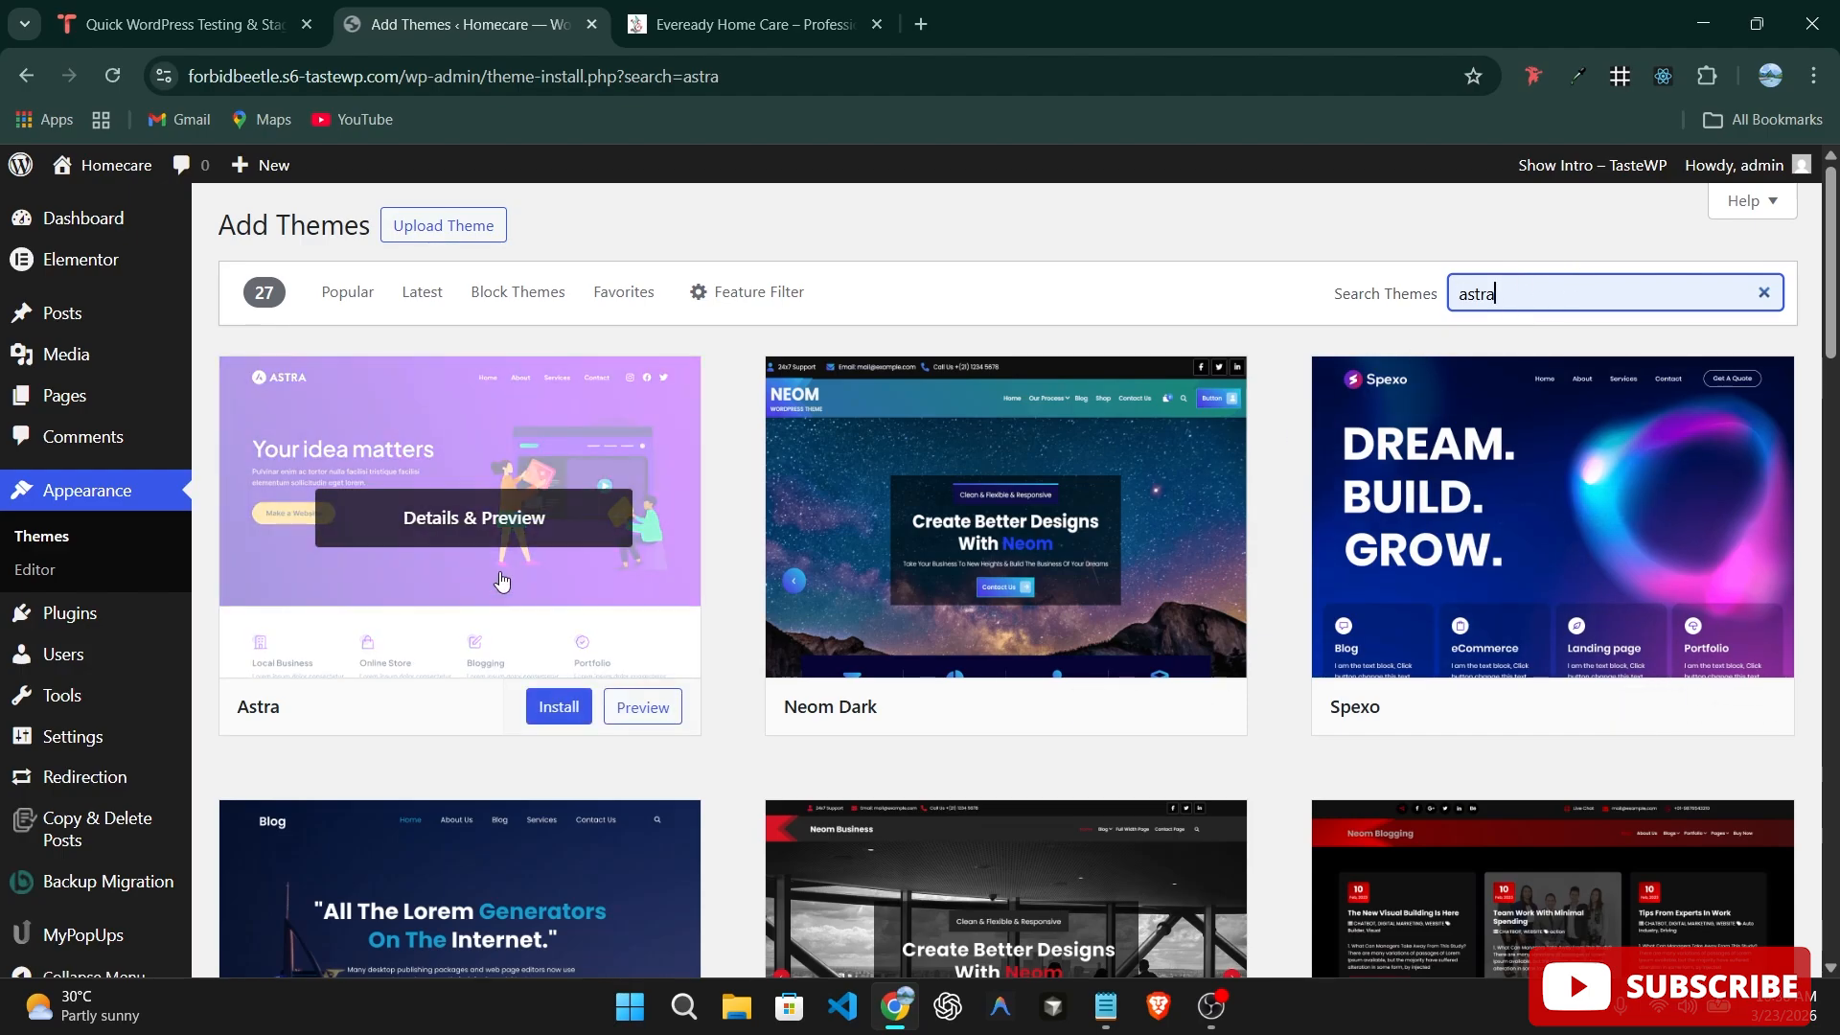
click(561, 706)
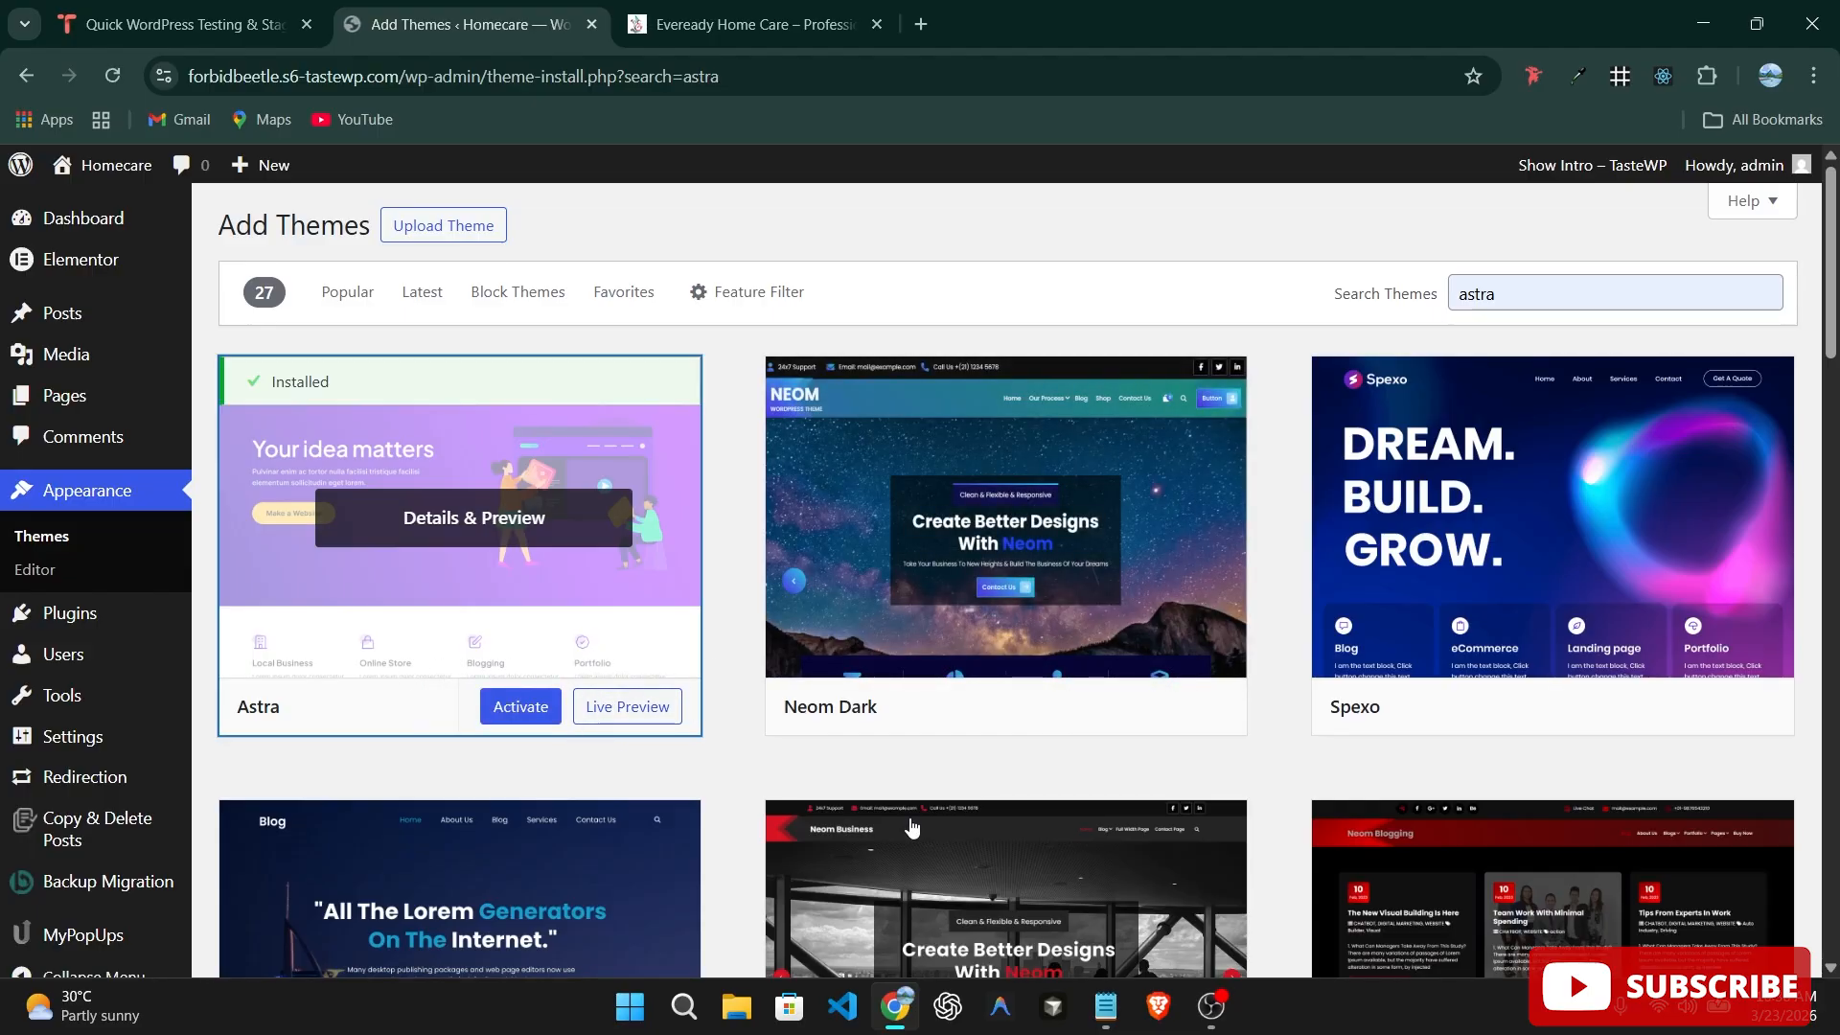
click(533, 715)
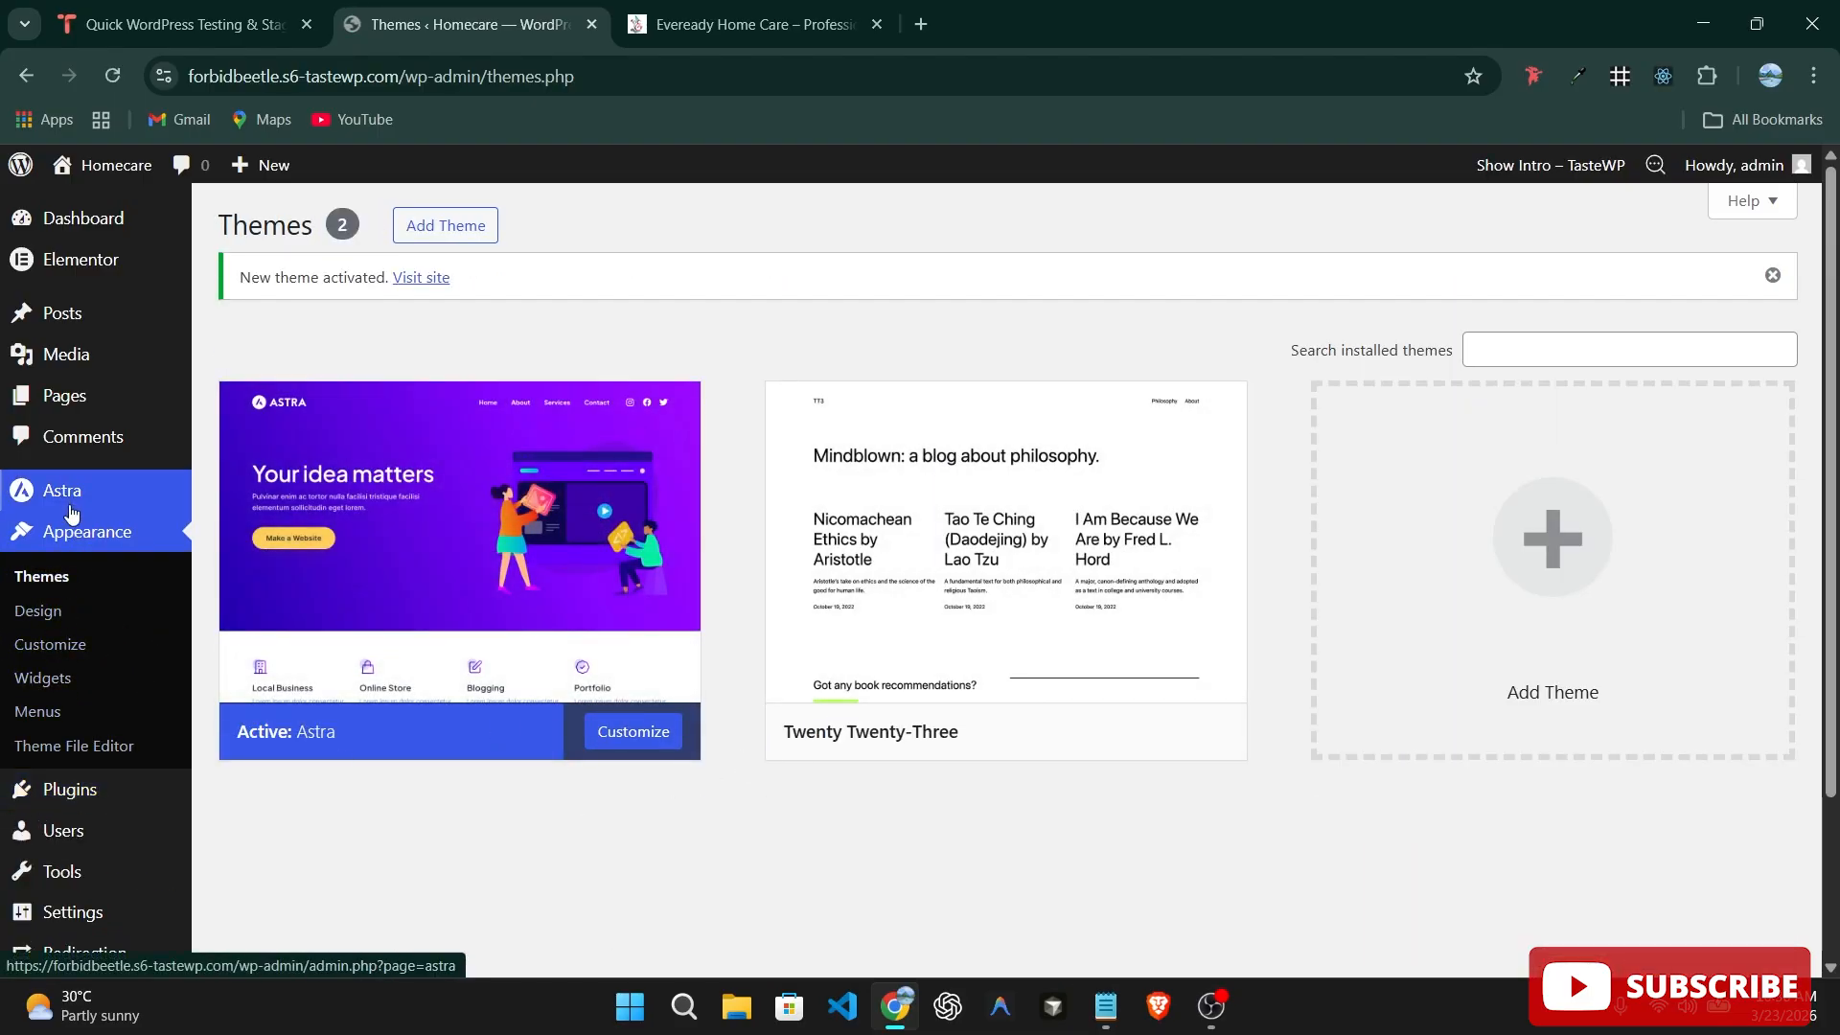
Add a new page titled "Home", dismissing the editor's welcome guide.
scroll(72, 701, down, 1)
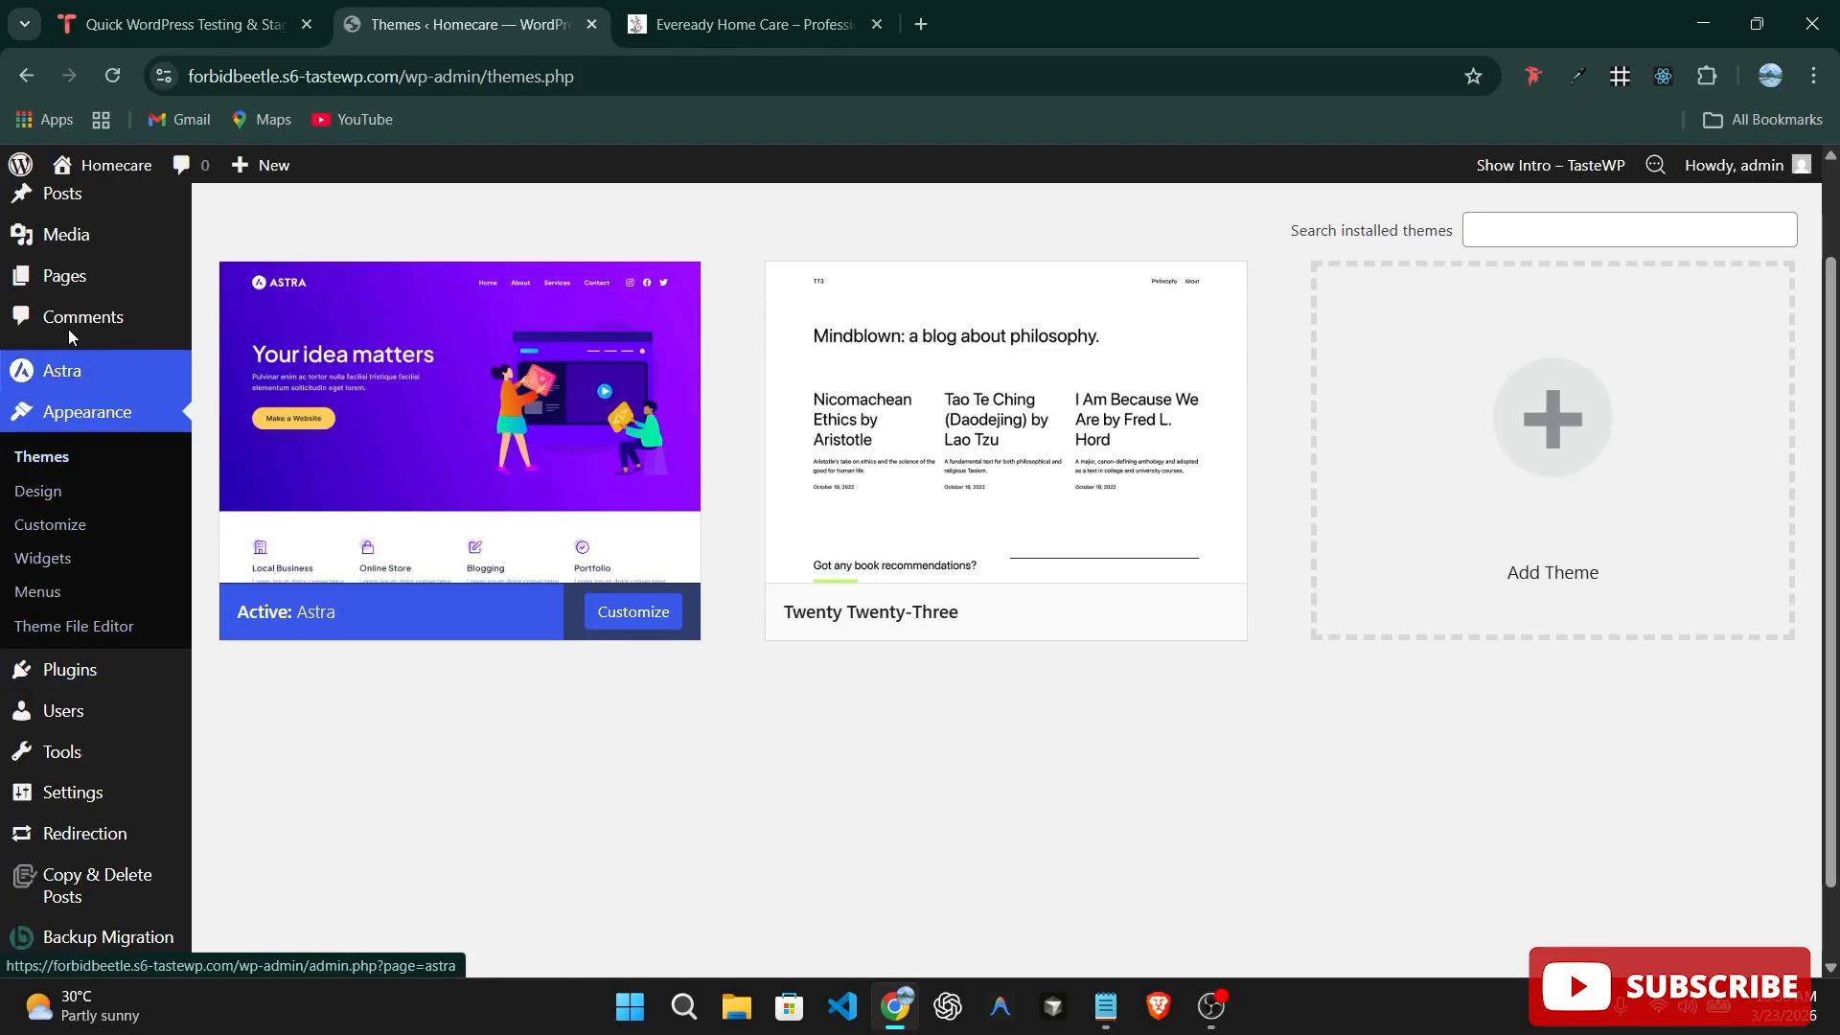
scroll(87, 451, up, 1)
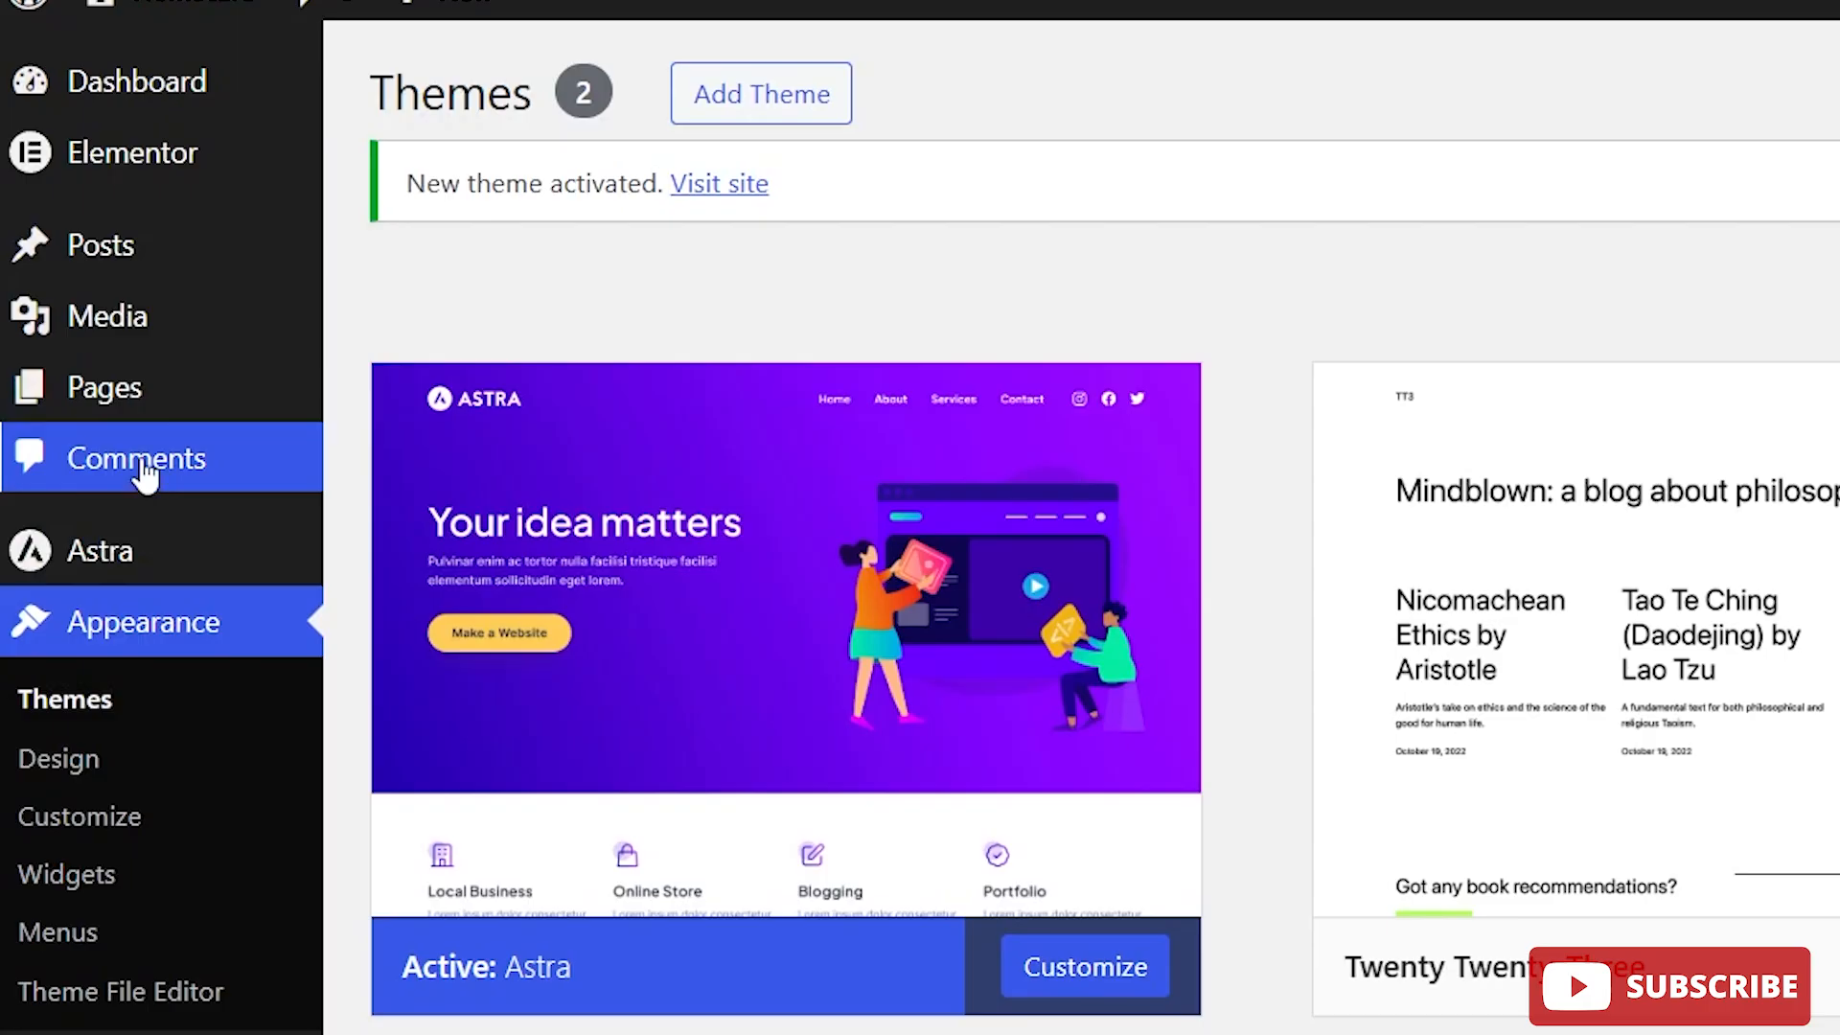
mouse_move(80, 396)
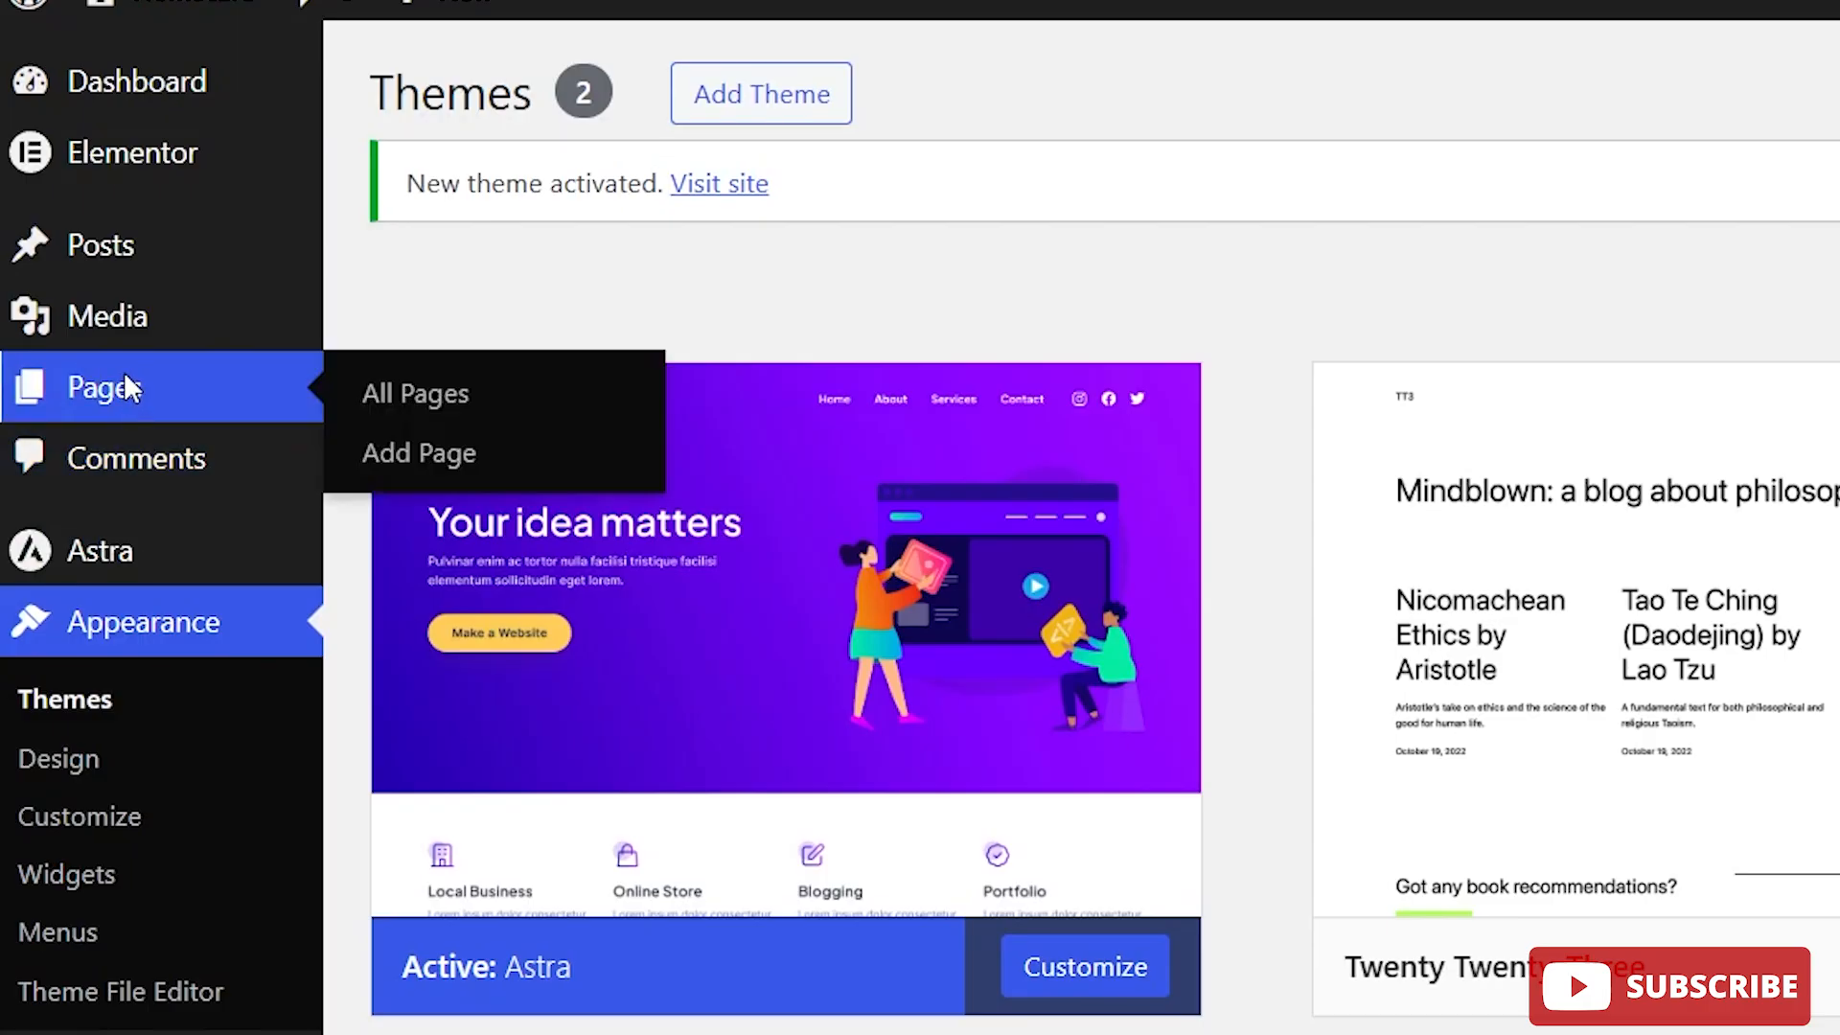
click(125, 387)
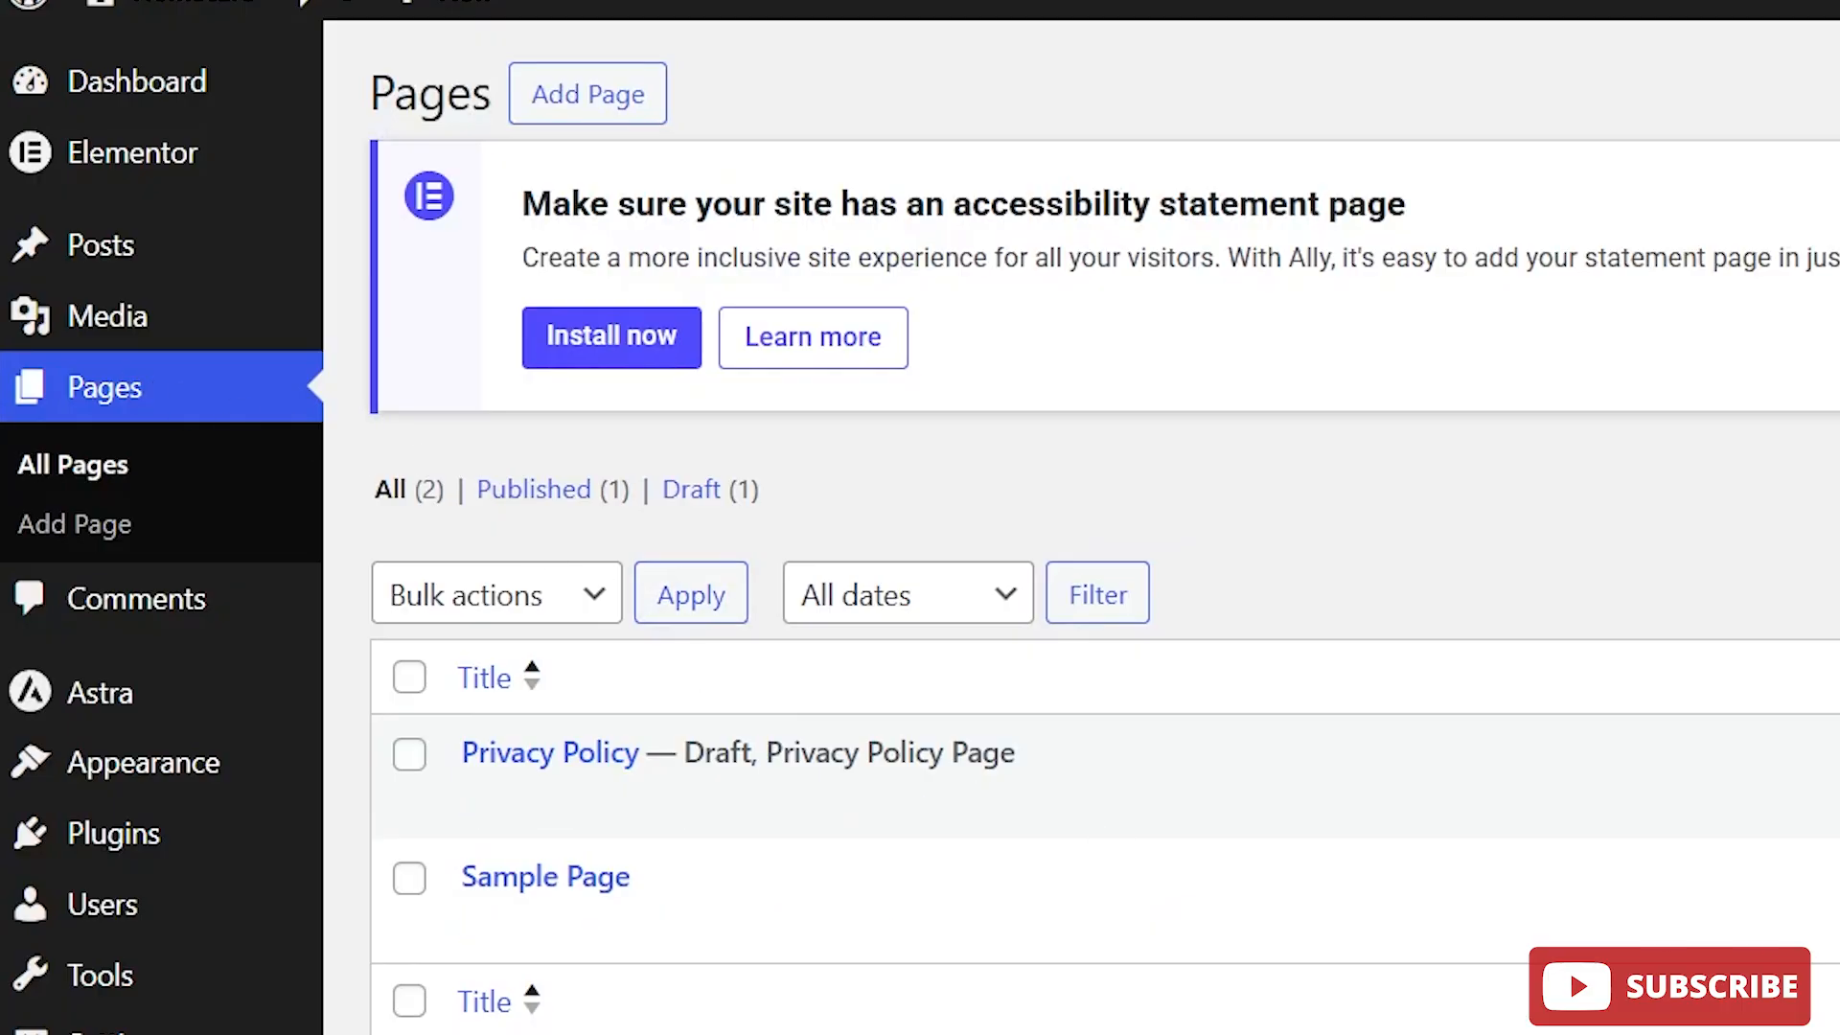
click(595, 84)
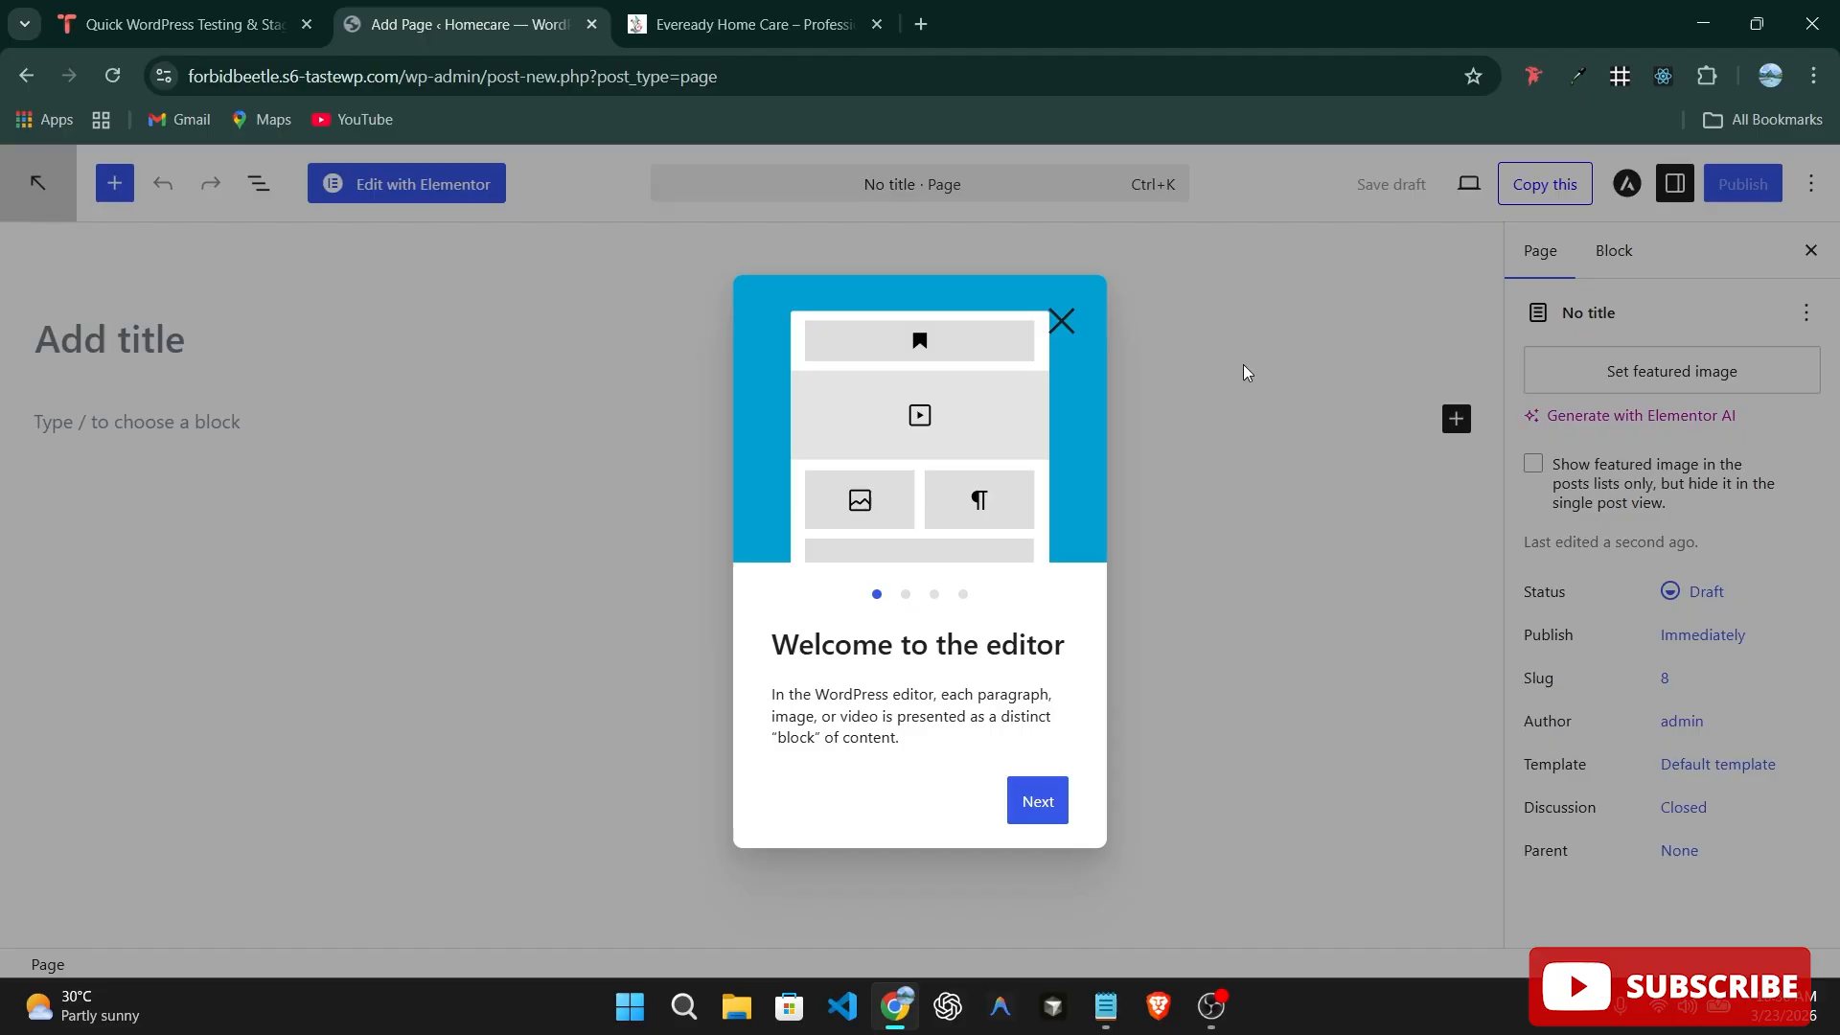
click(1061, 322)
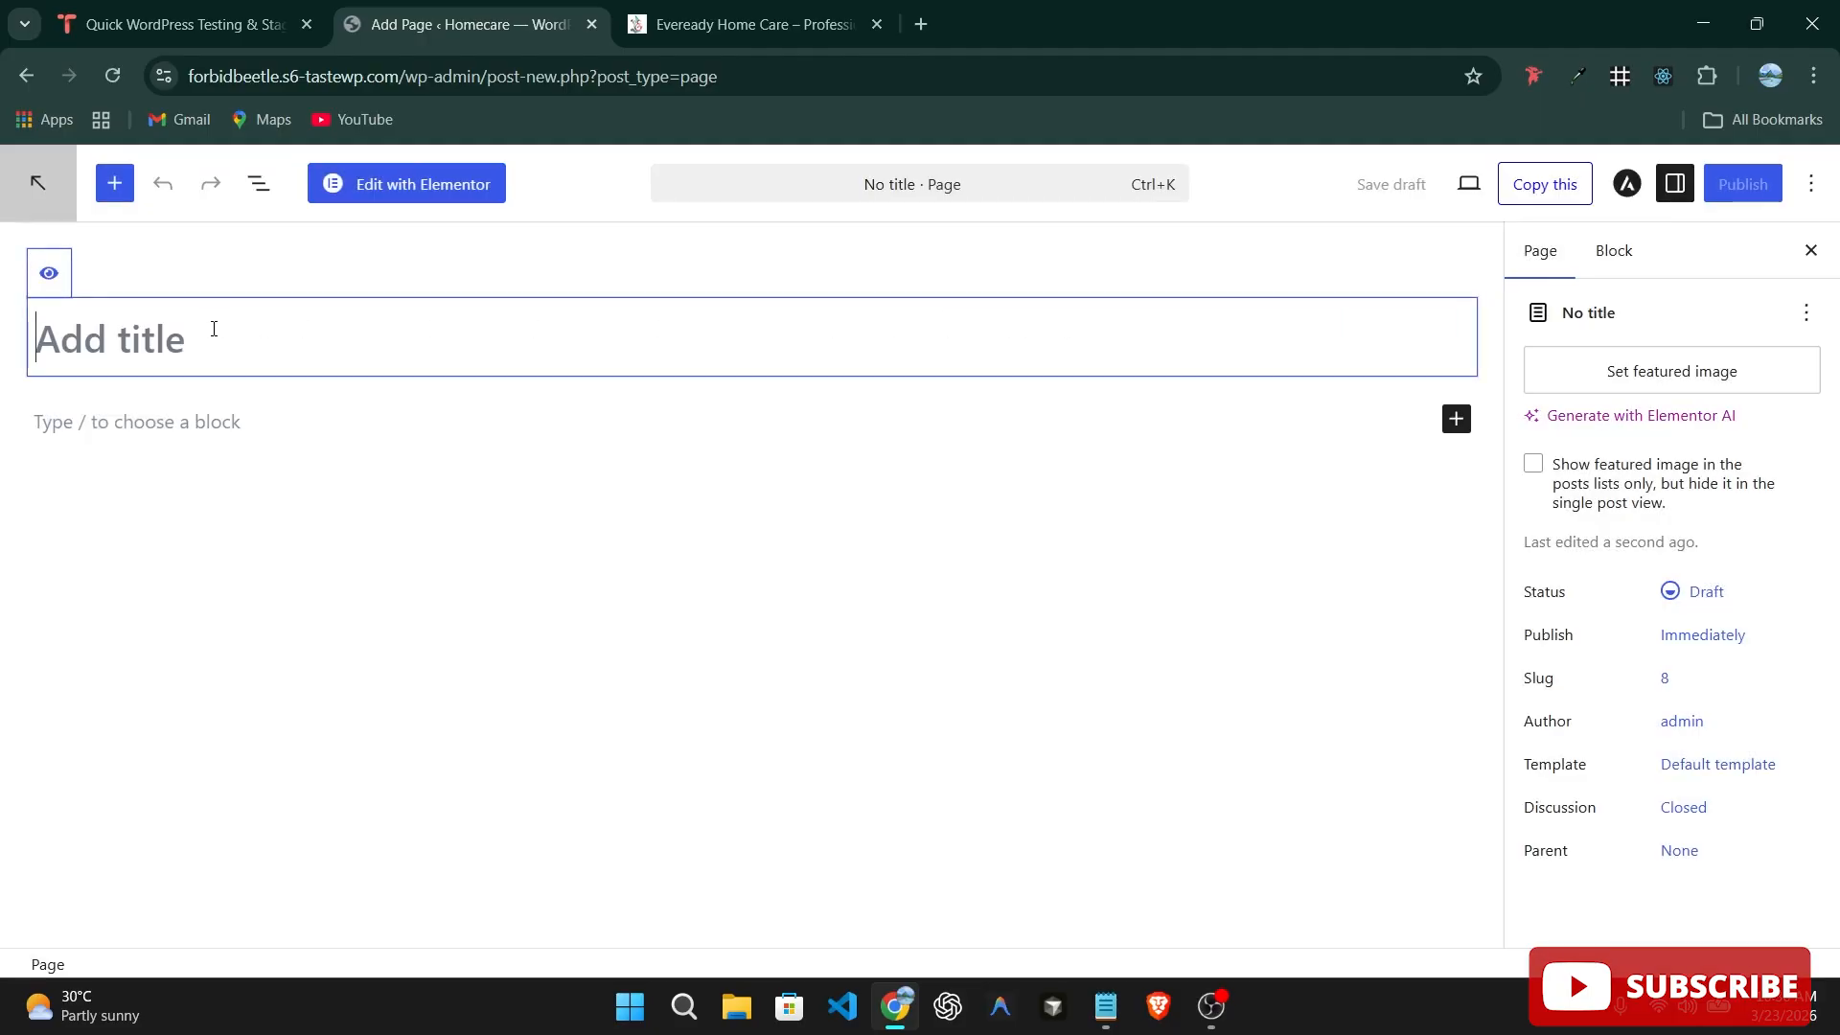
text(H)
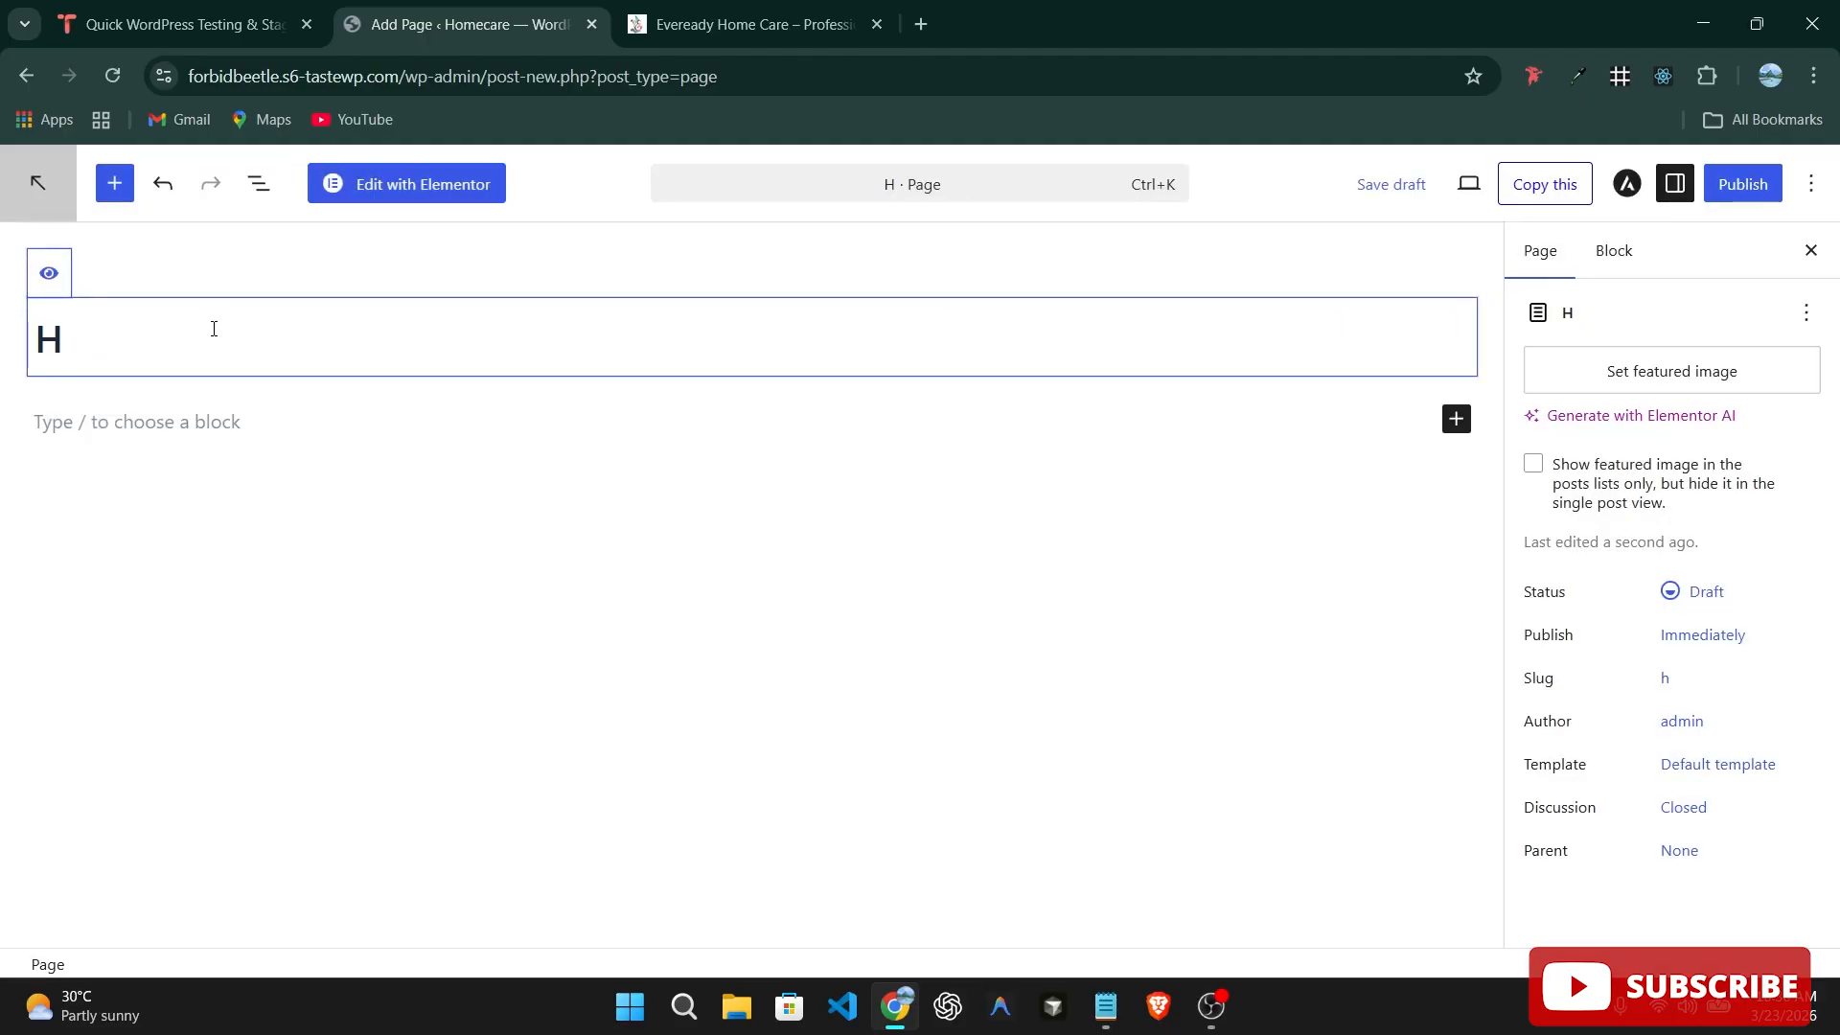
text(ome)
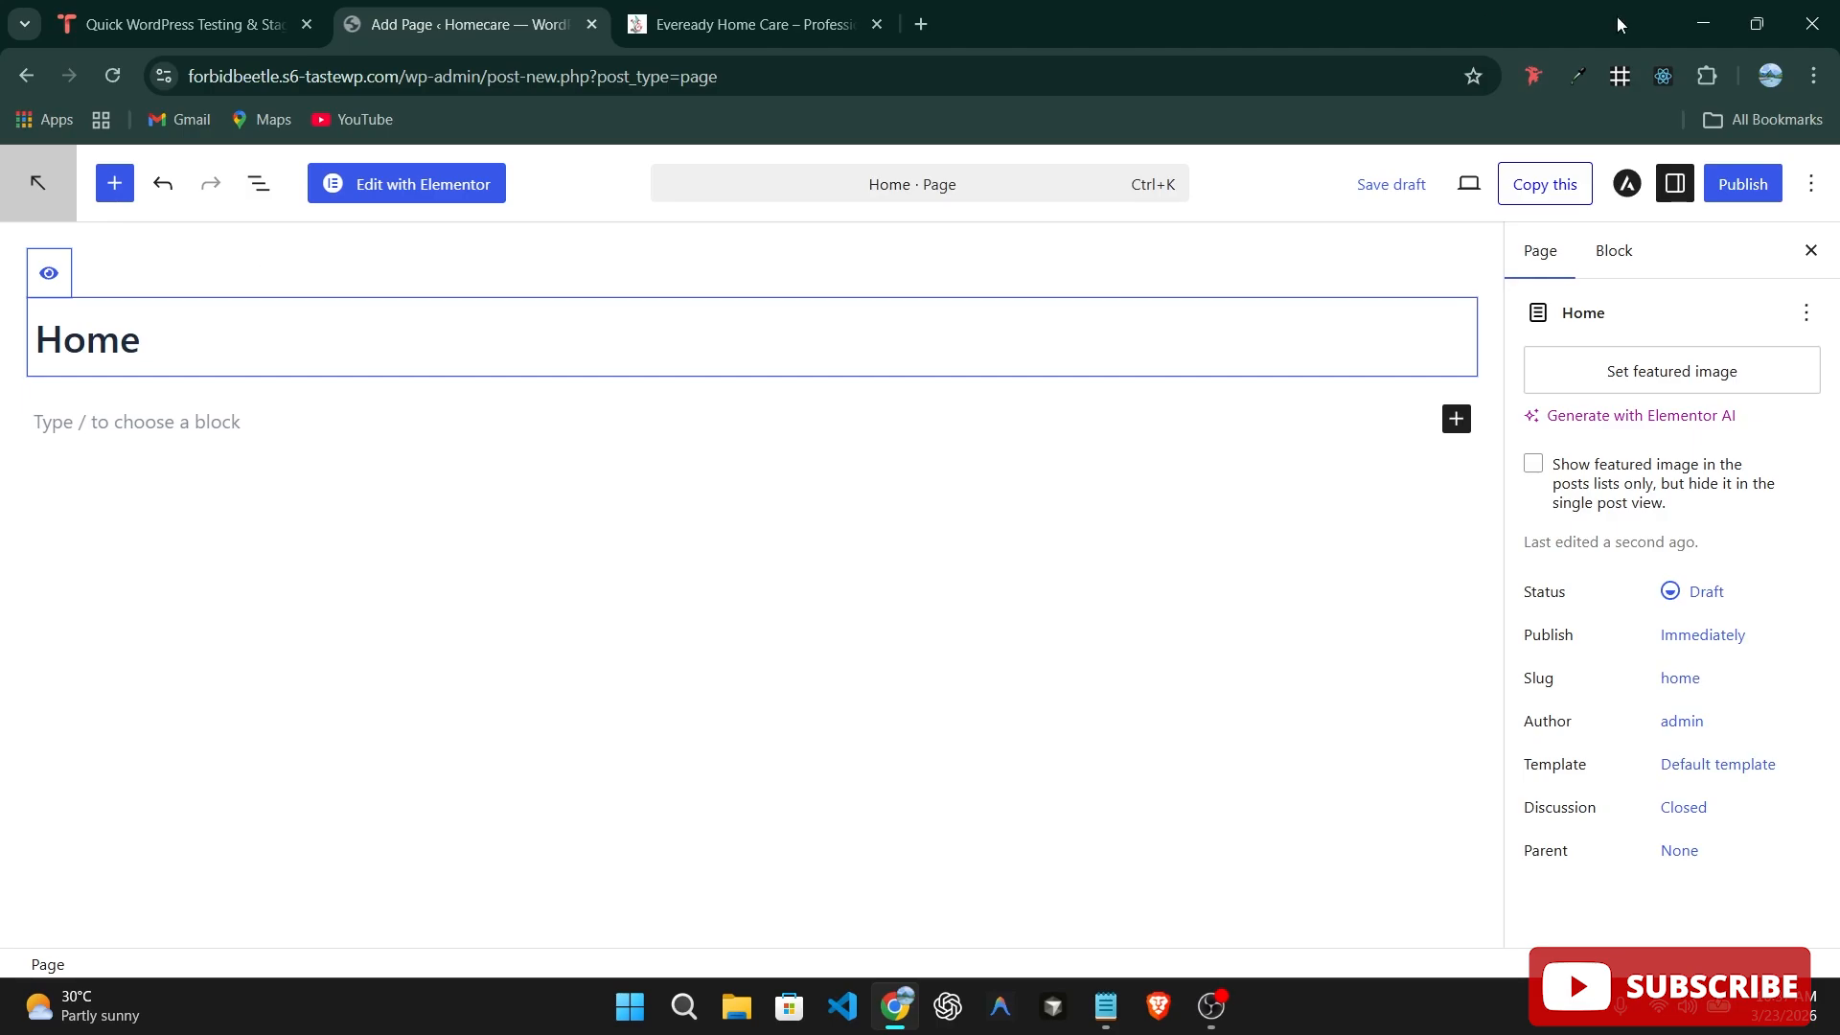
Publish the Home page and open it for editing with Elementor, skipping the AI notification.
click(1739, 187)
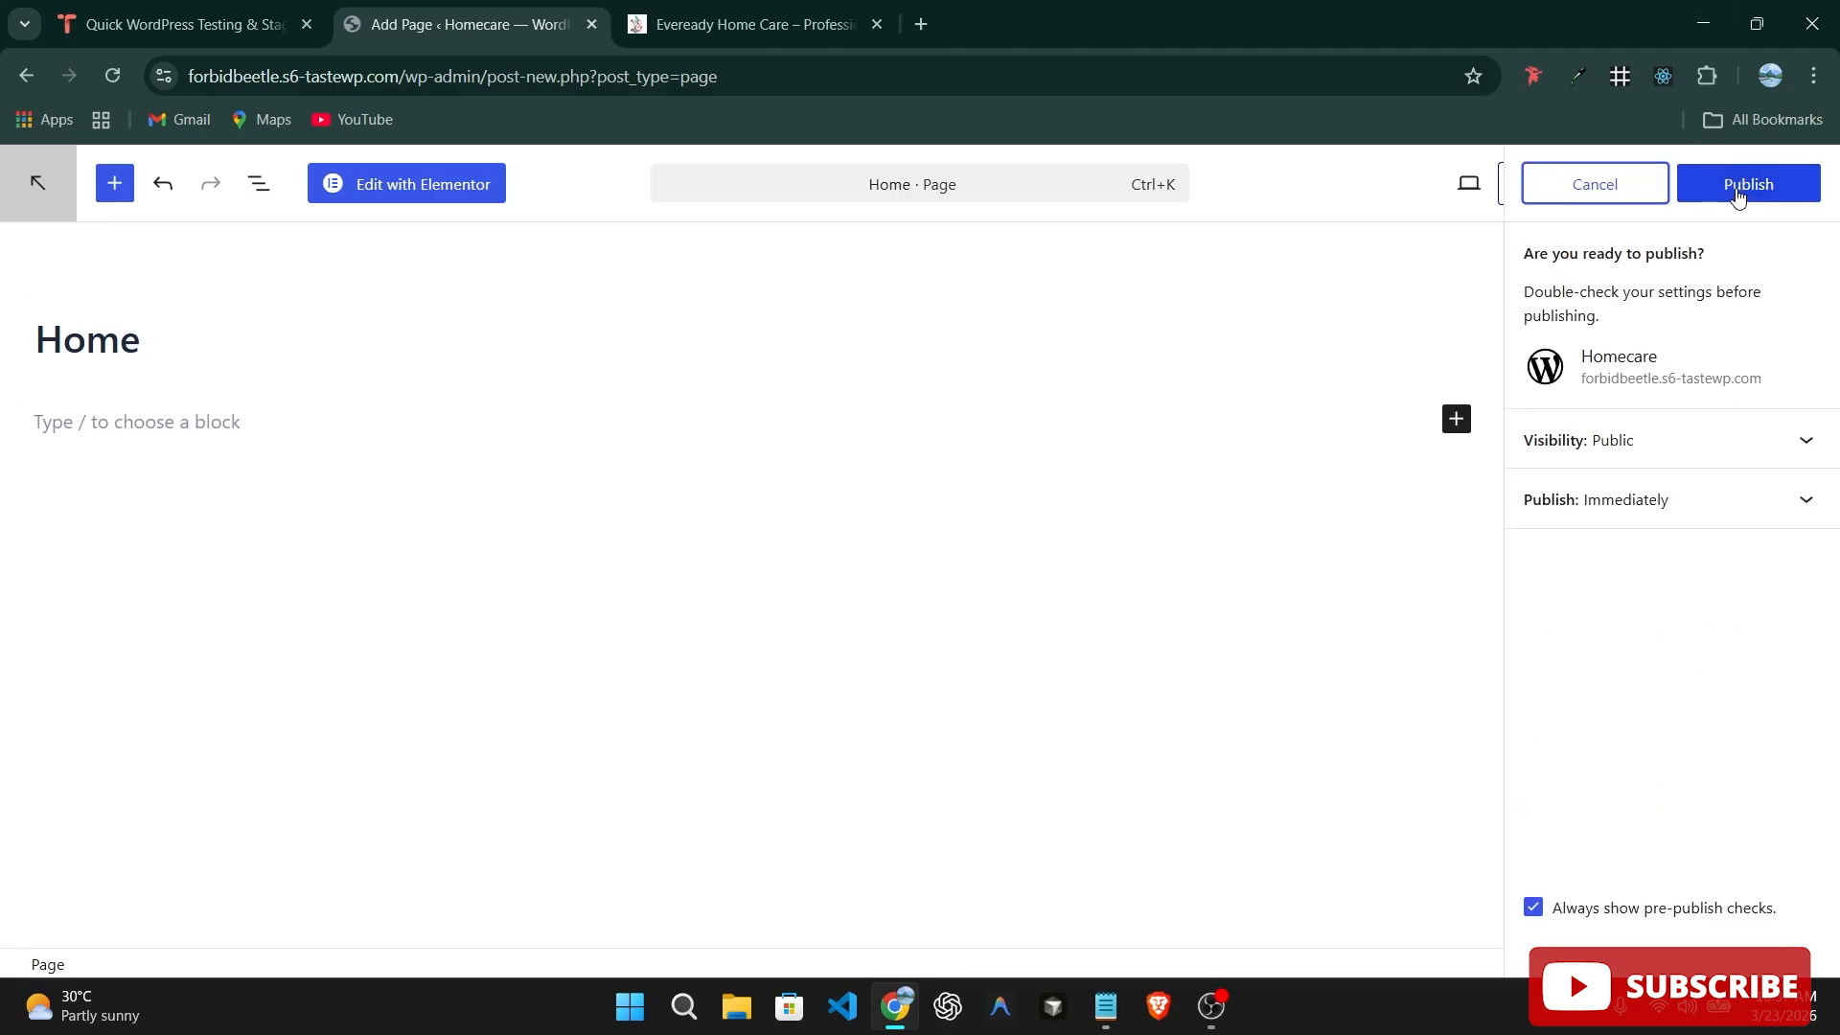
click(1740, 187)
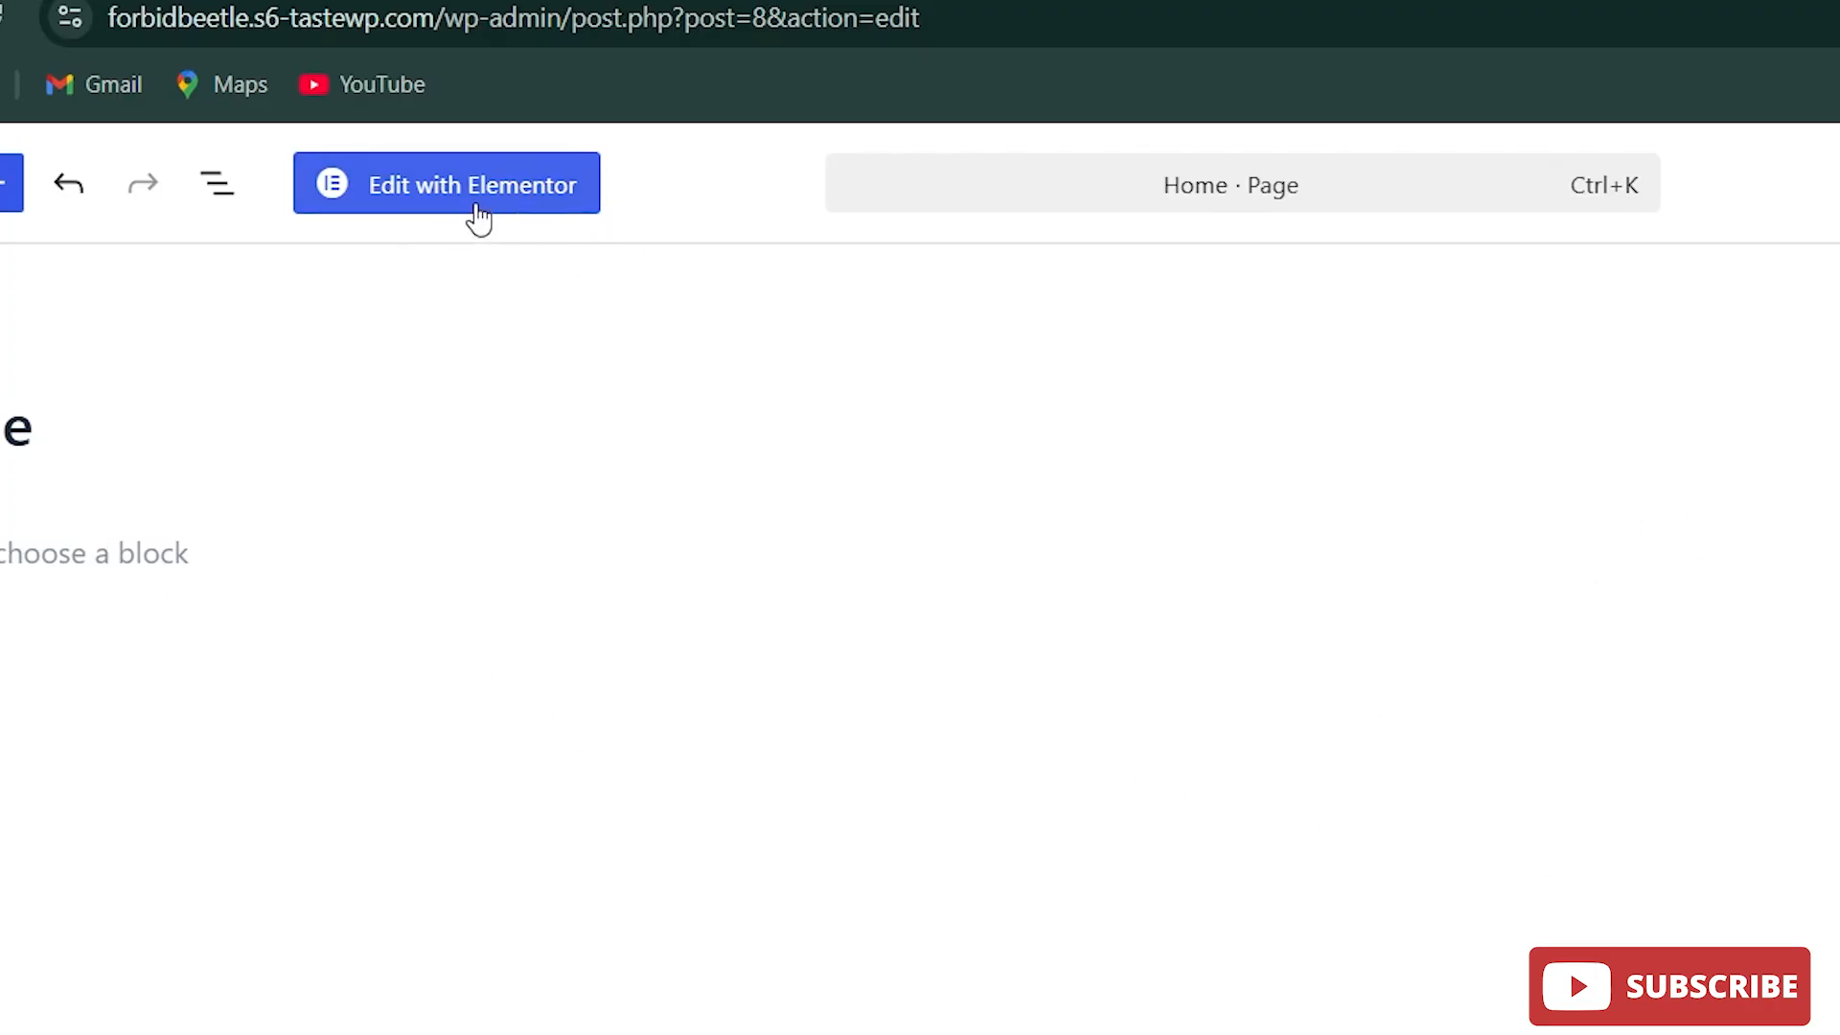
click(487, 201)
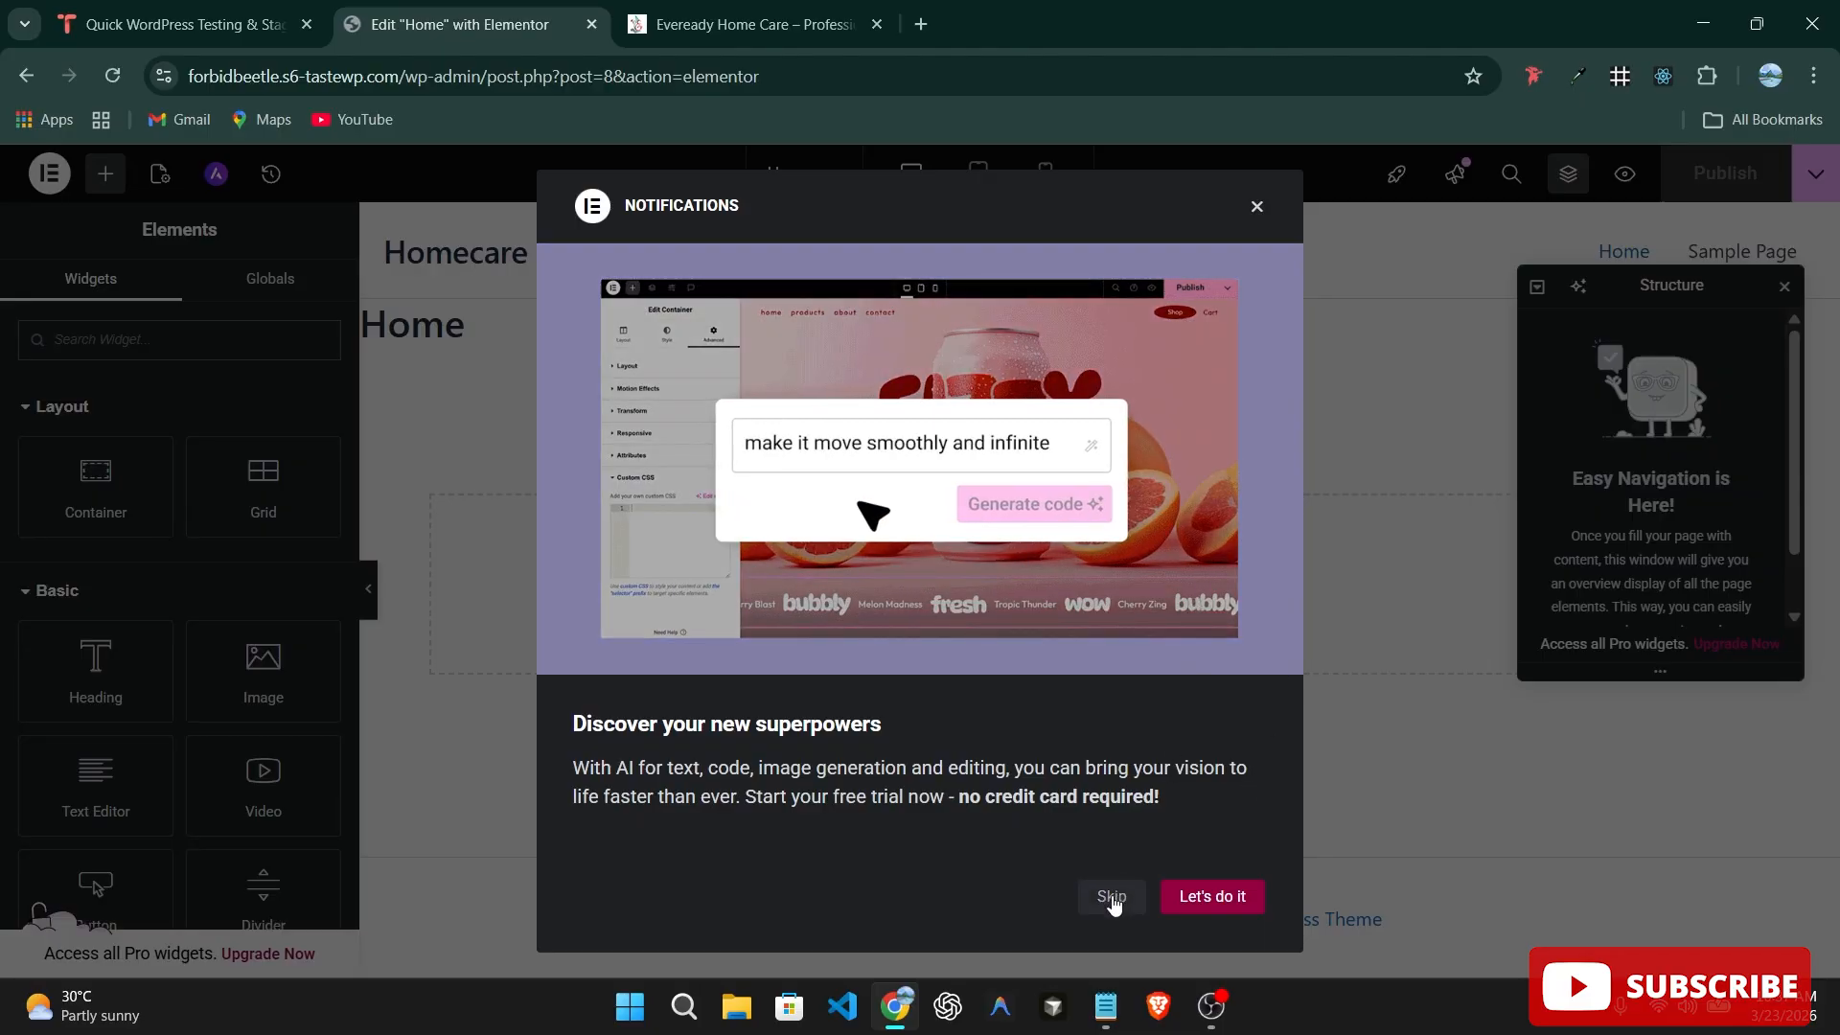
click(1111, 896)
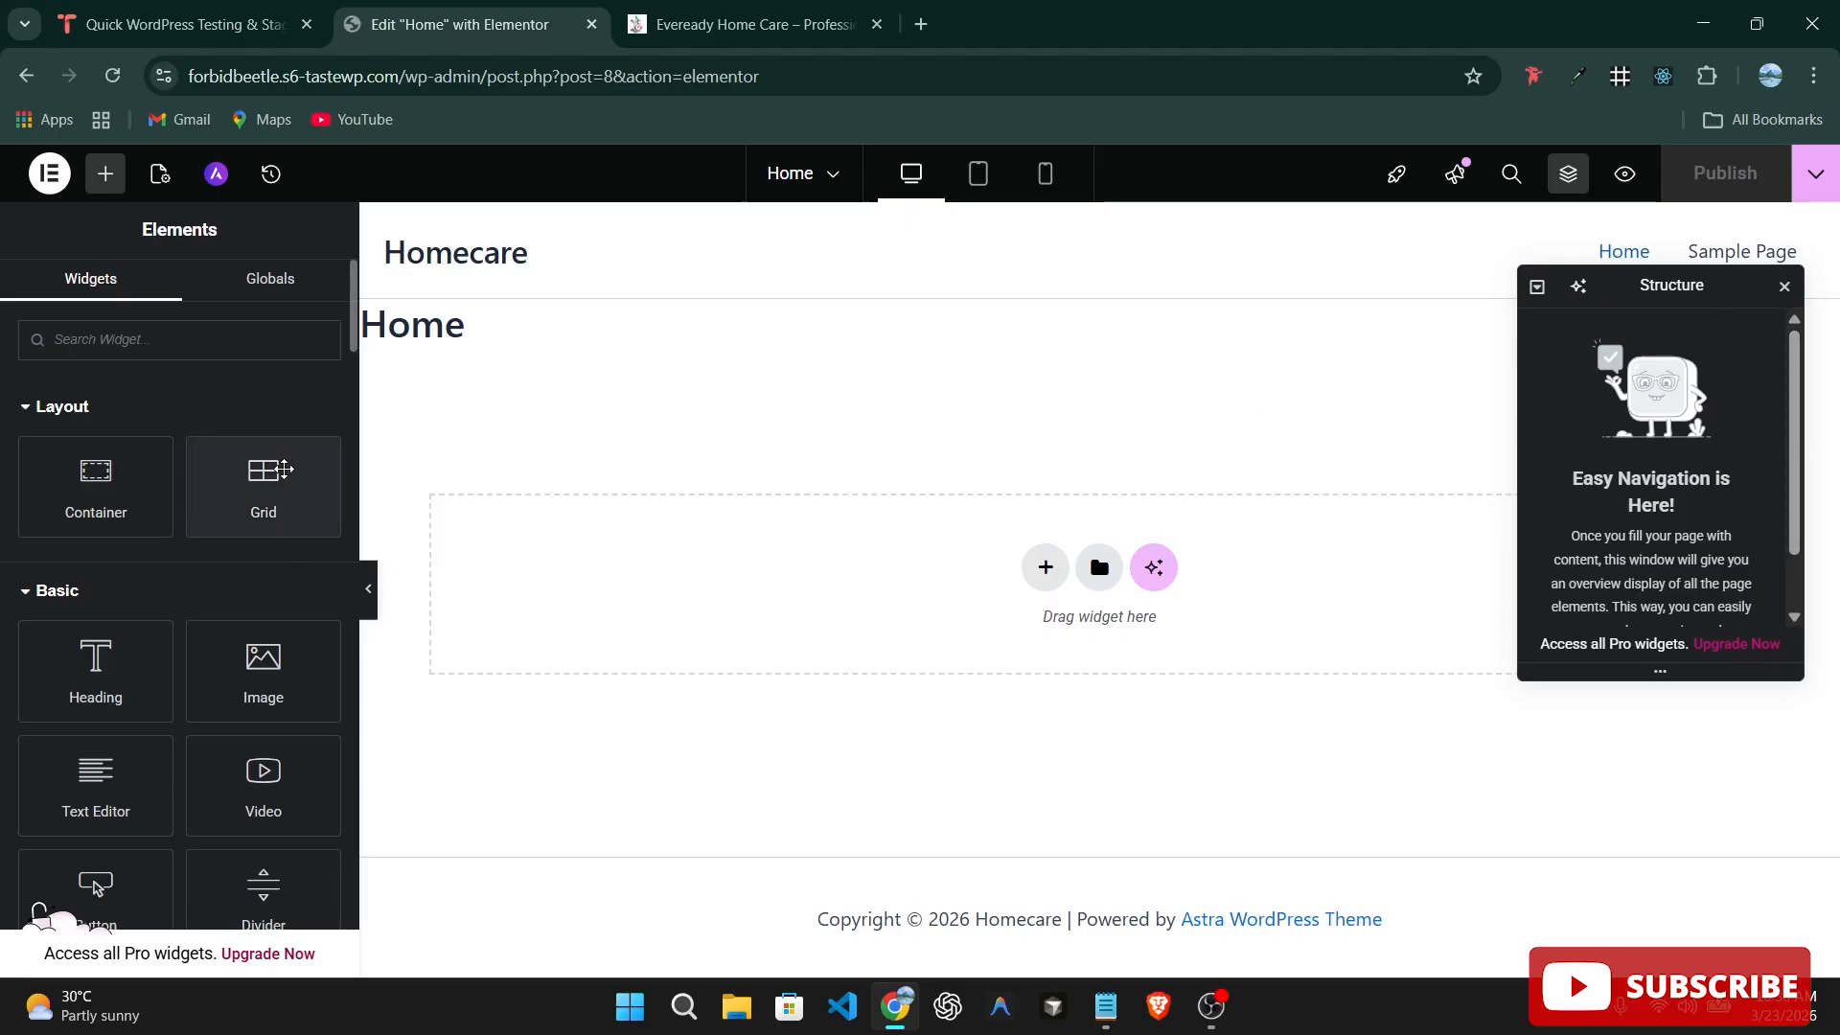
drag(1743, 303, 1689, 336)
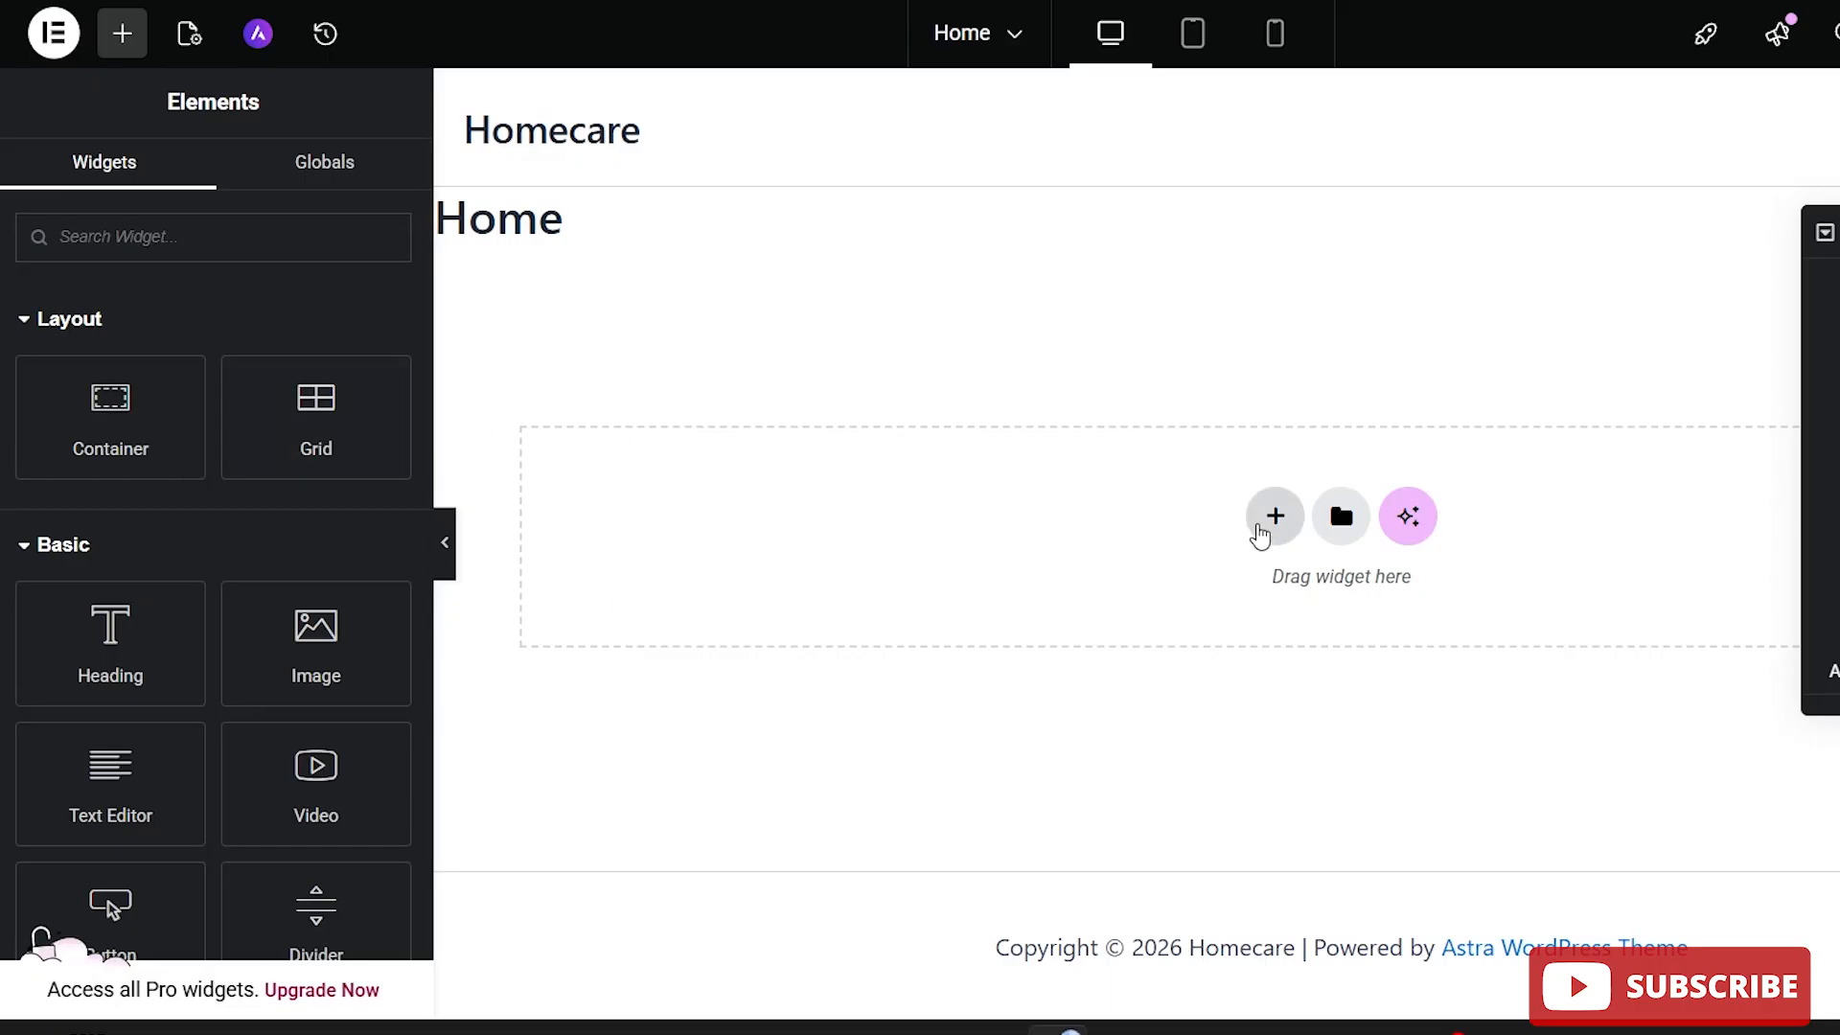
Add a single Flexbox container to the page and set its items' direction to Row - horizontal.
click(1275, 515)
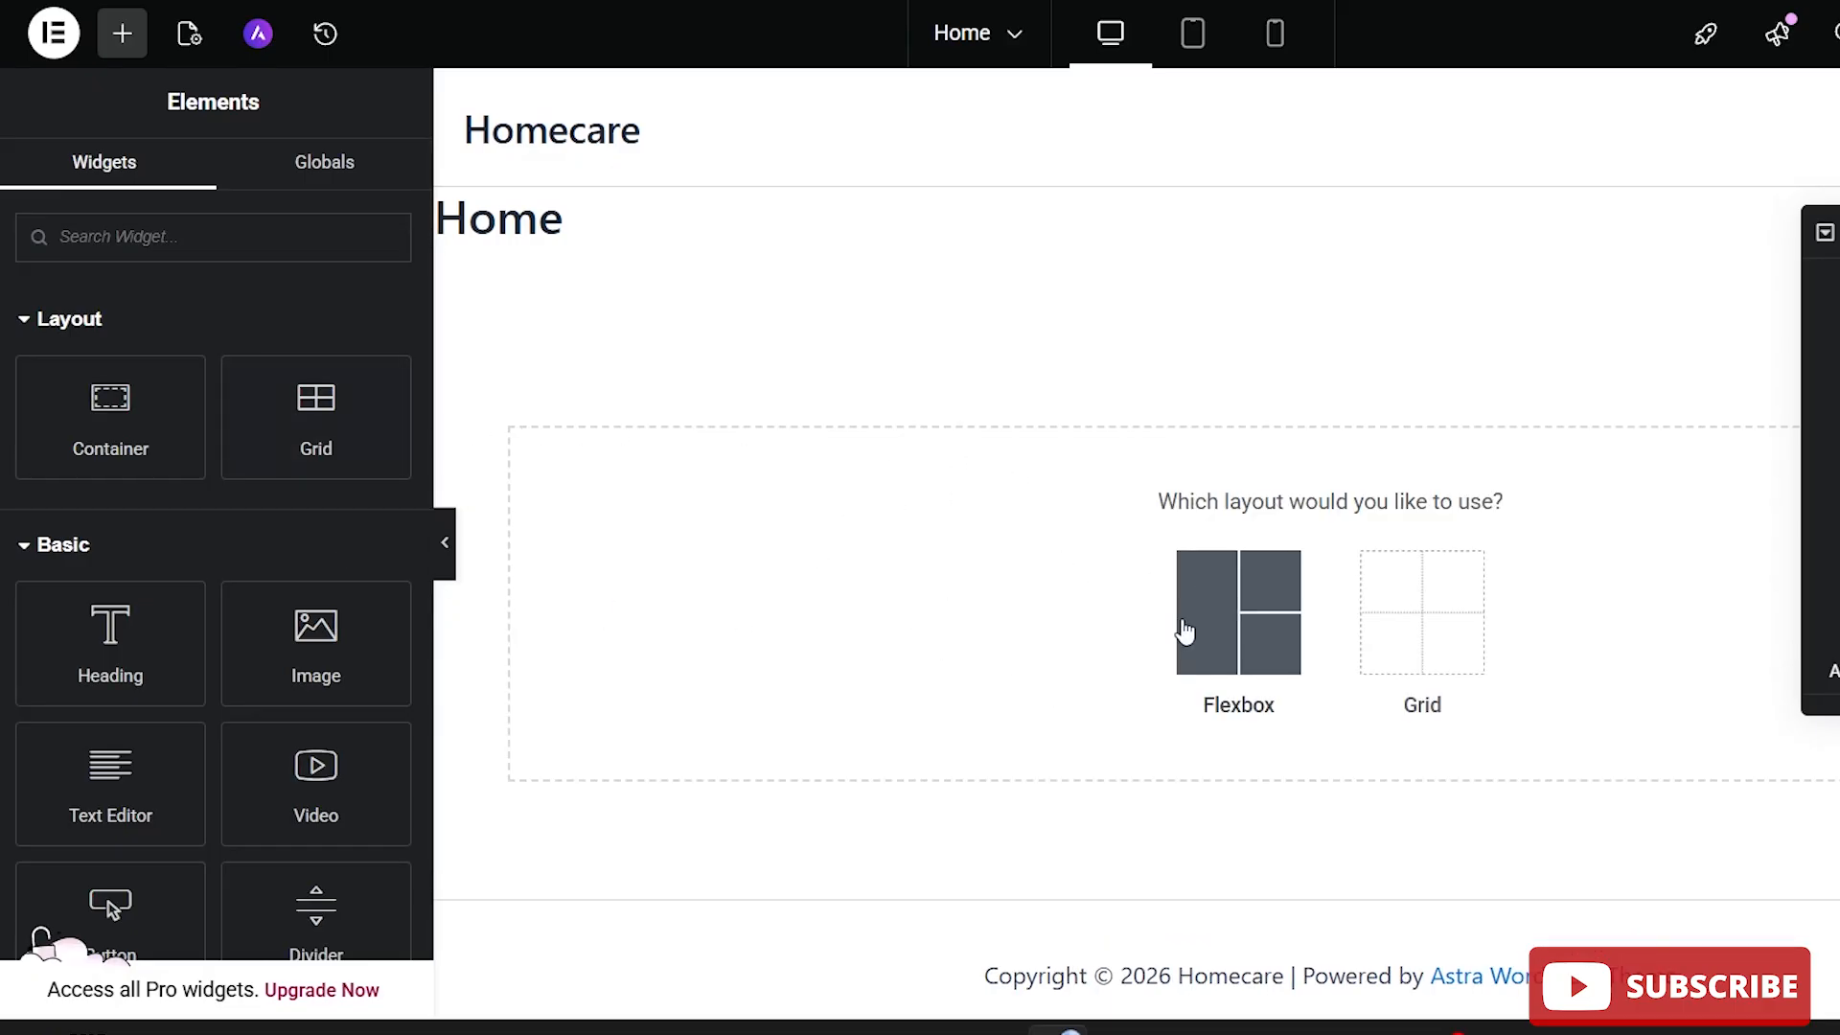
click(1194, 628)
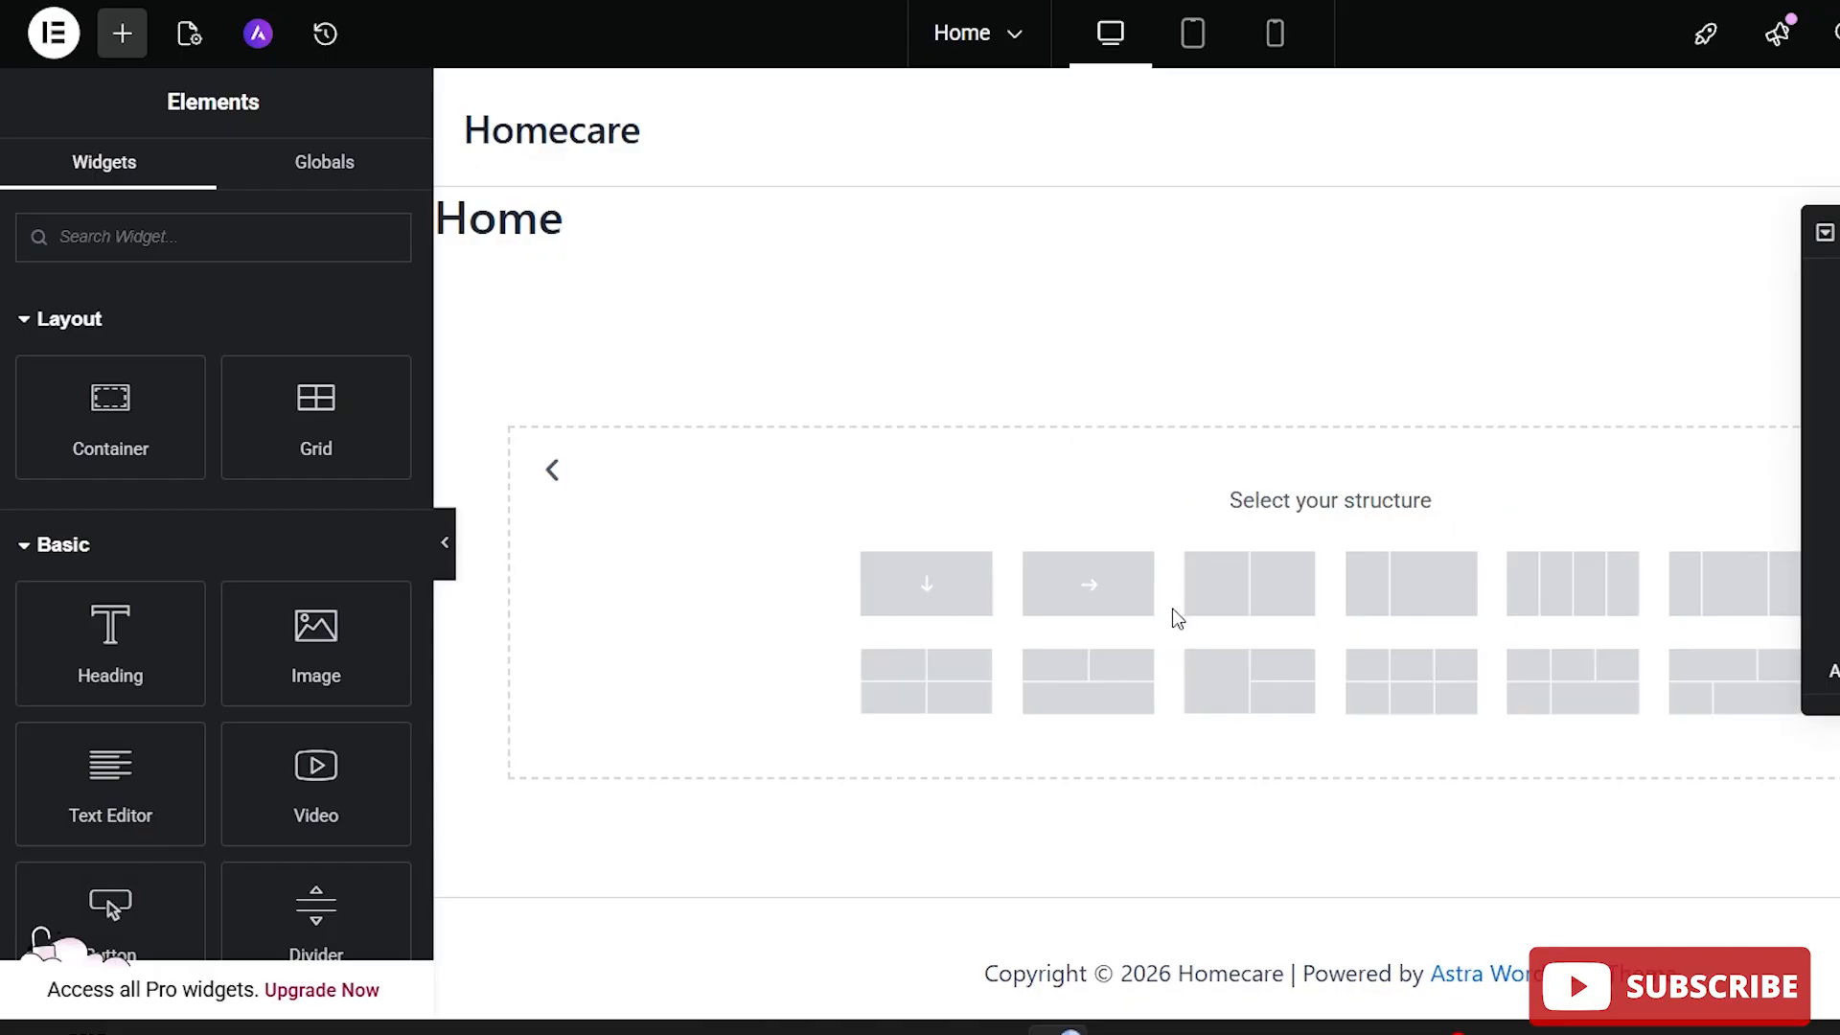
click(959, 598)
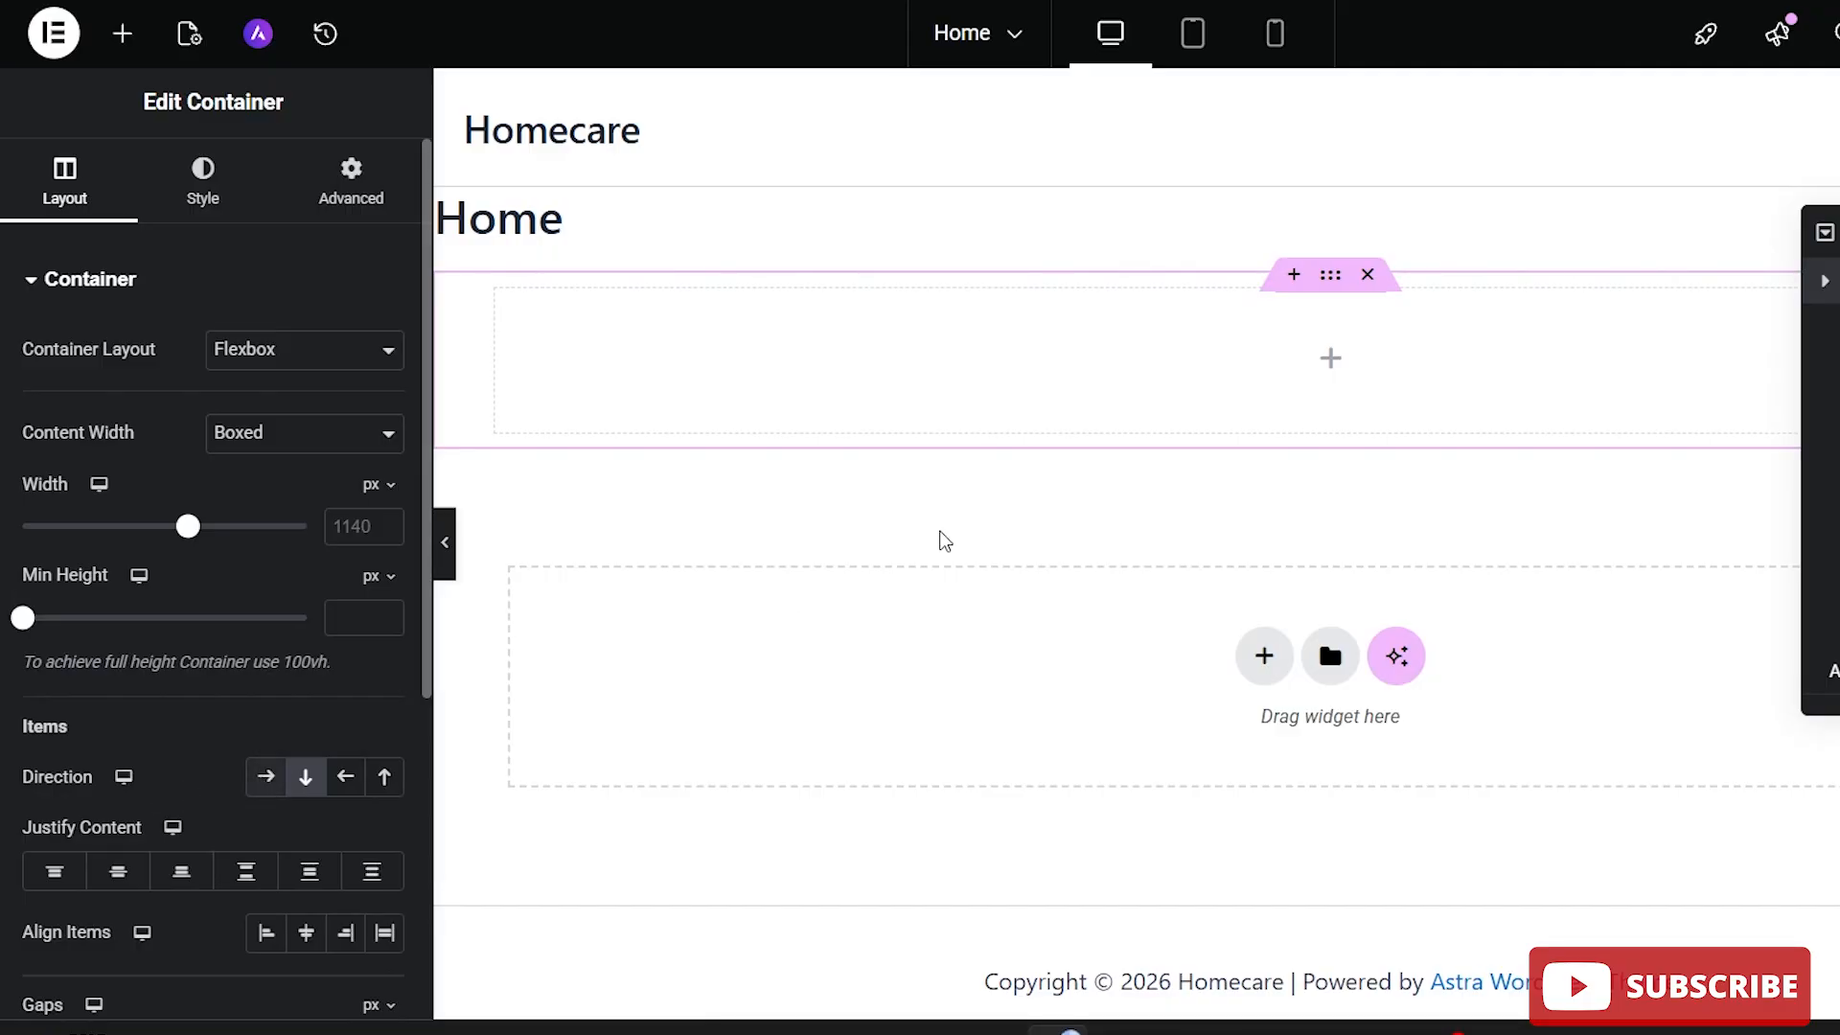
click(269, 778)
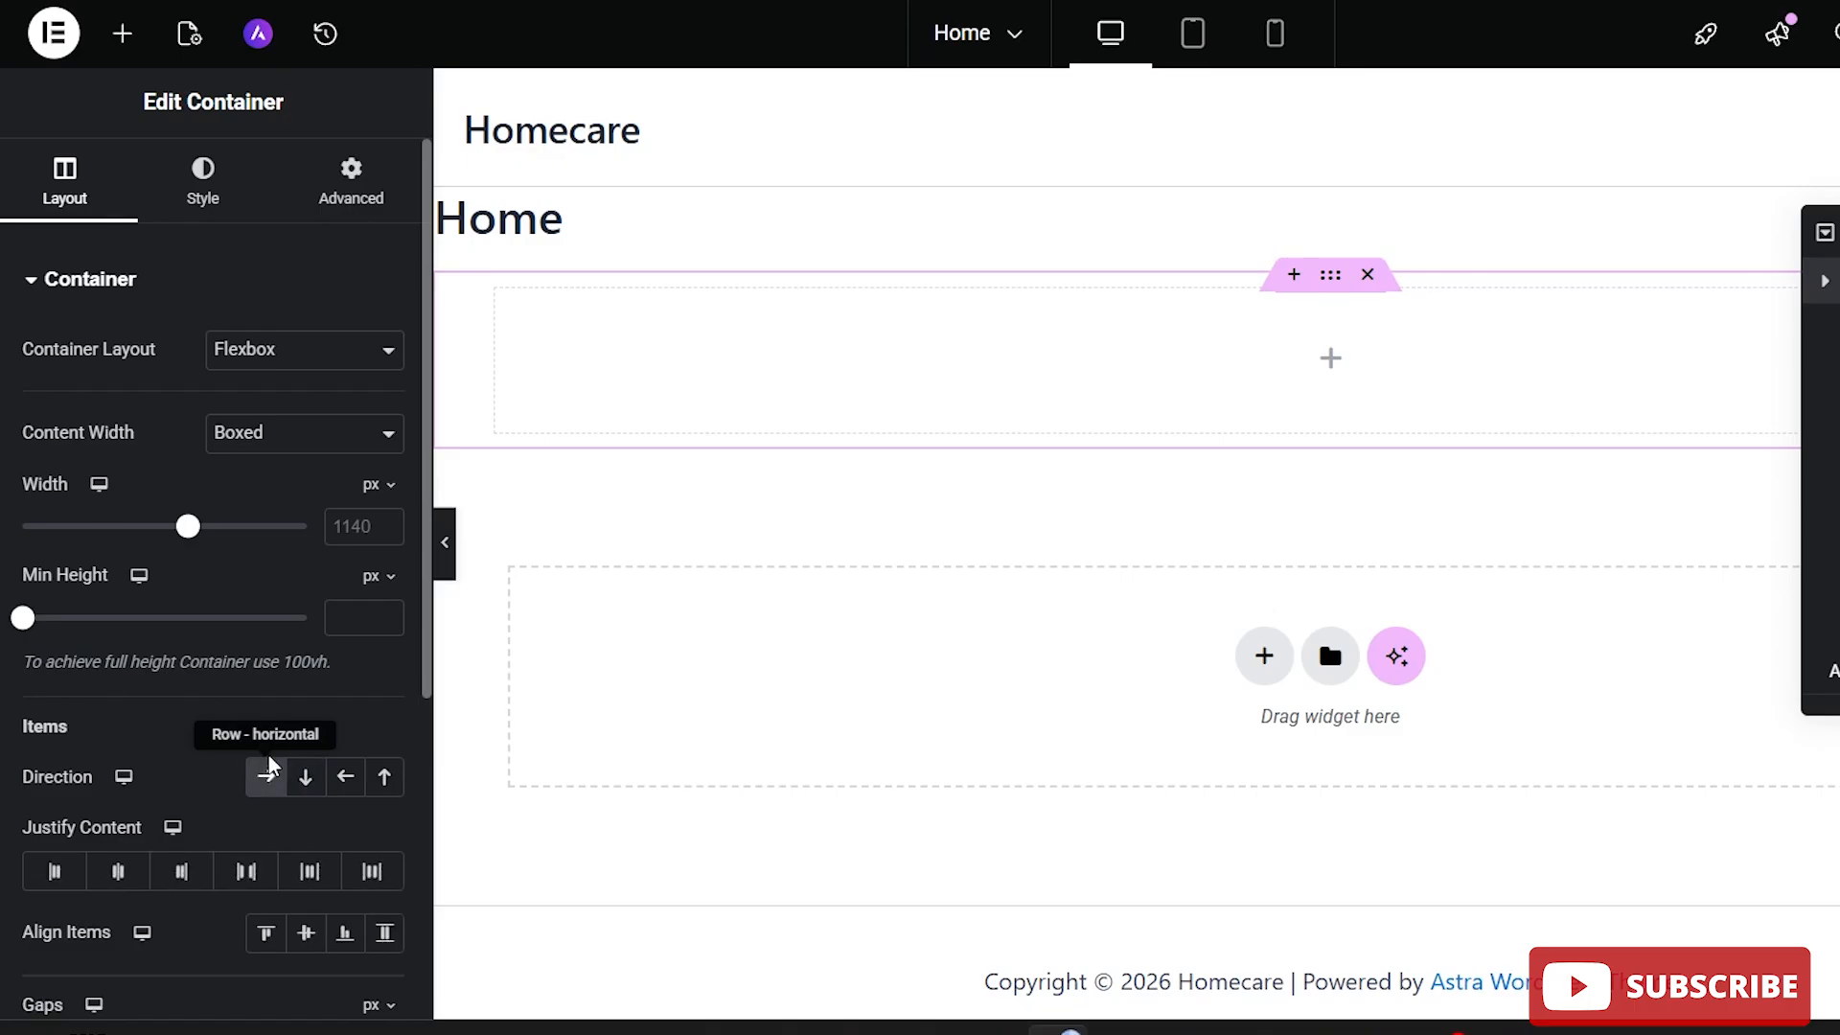
Hide the "Home" page title by enabling Hide Title in the page settings.
drag(618, 235, 436, 222)
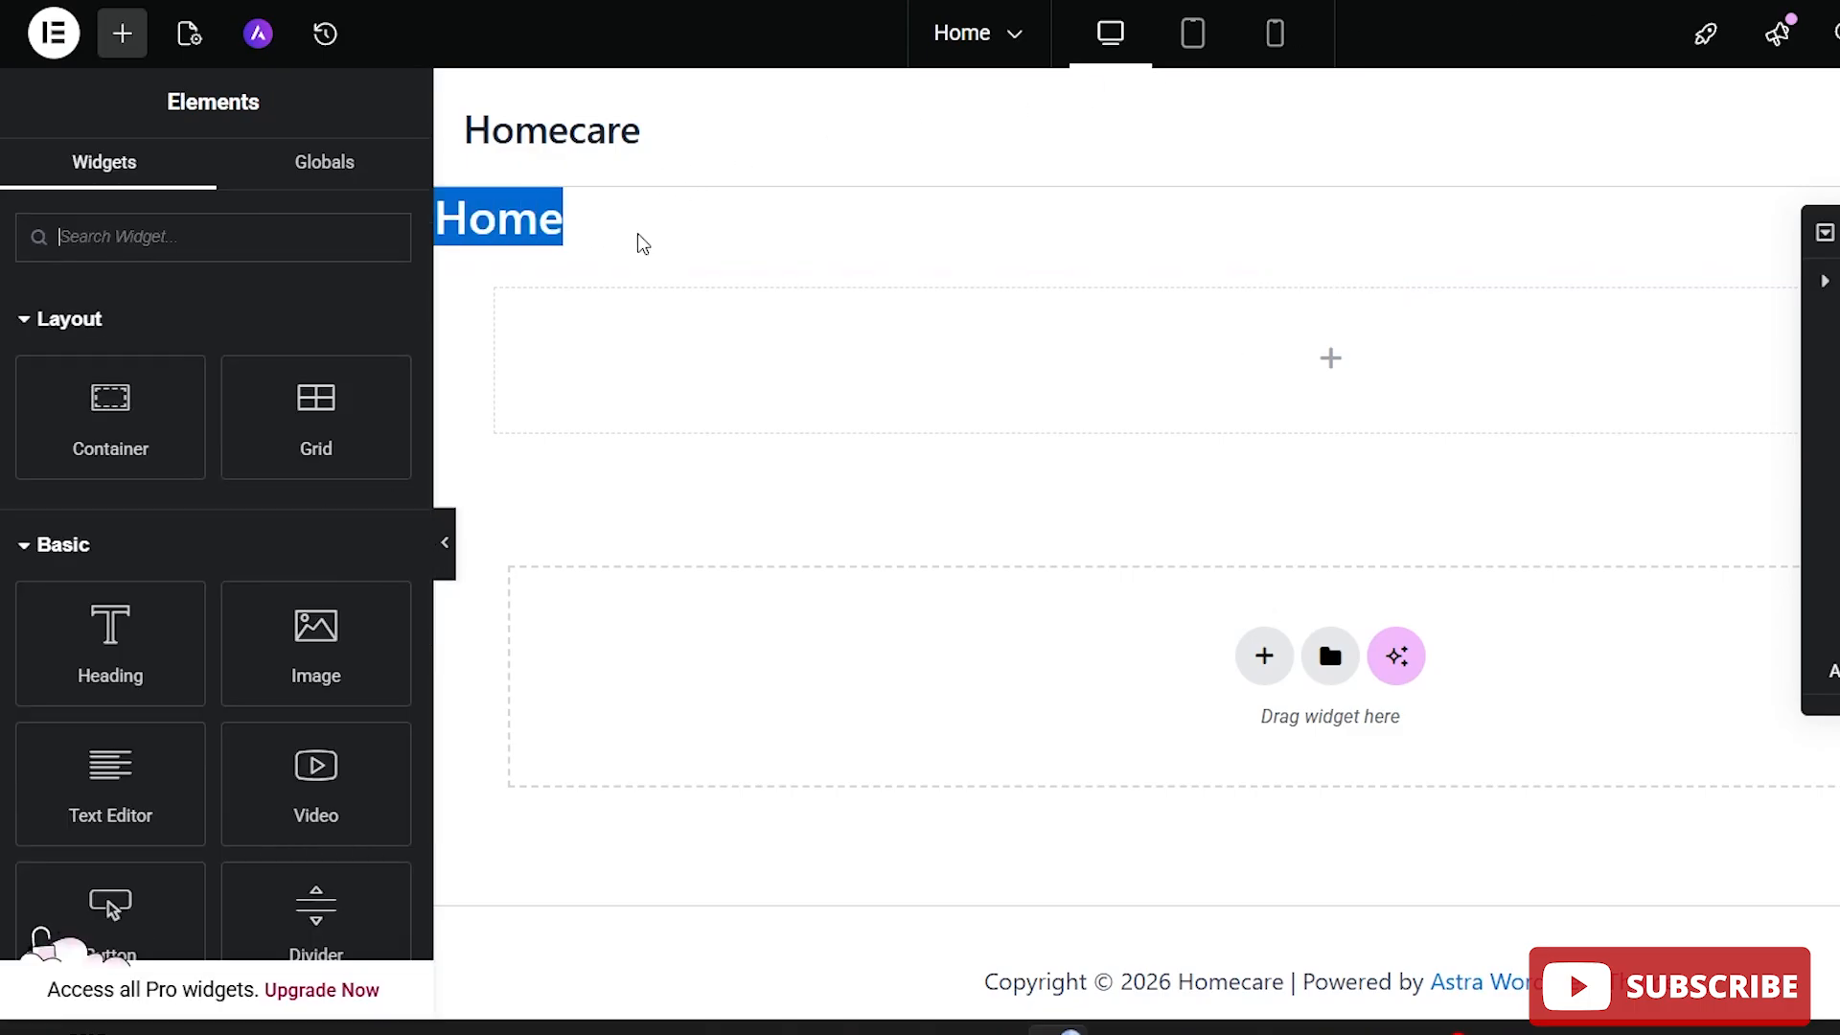
drag(554, 224, 406, 228)
click(588, 229)
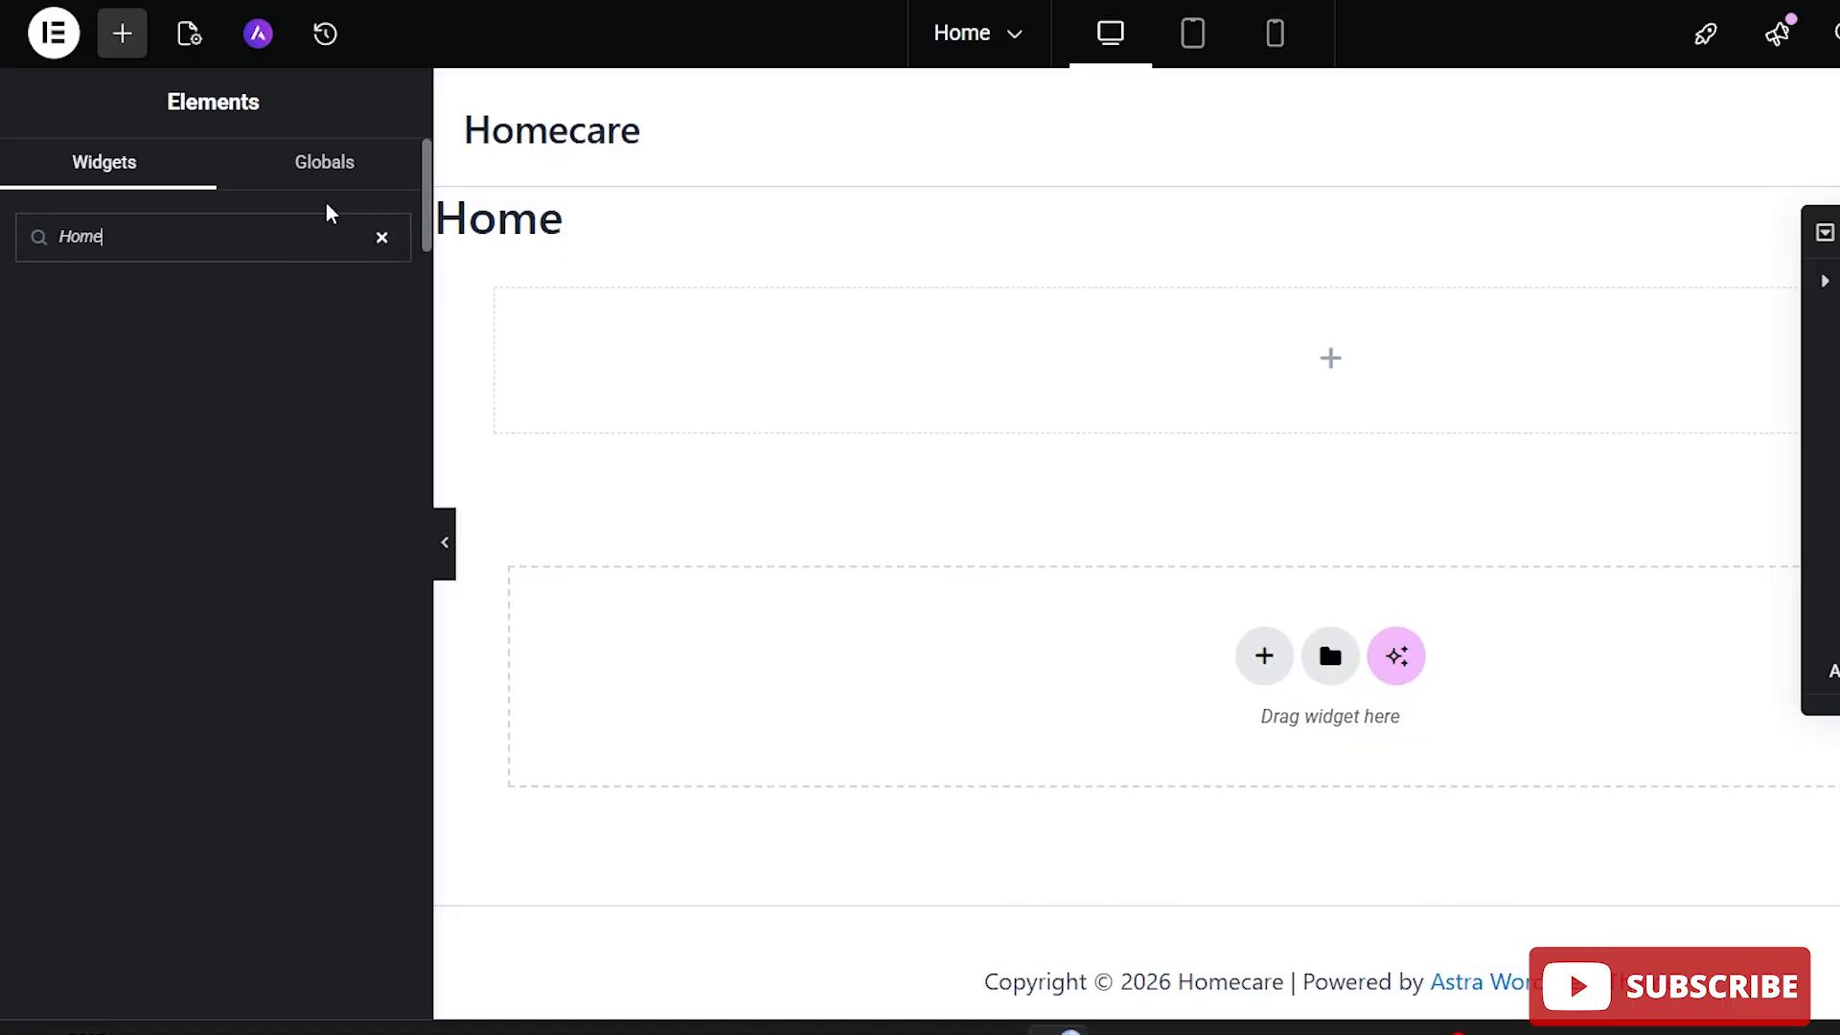
click(192, 36)
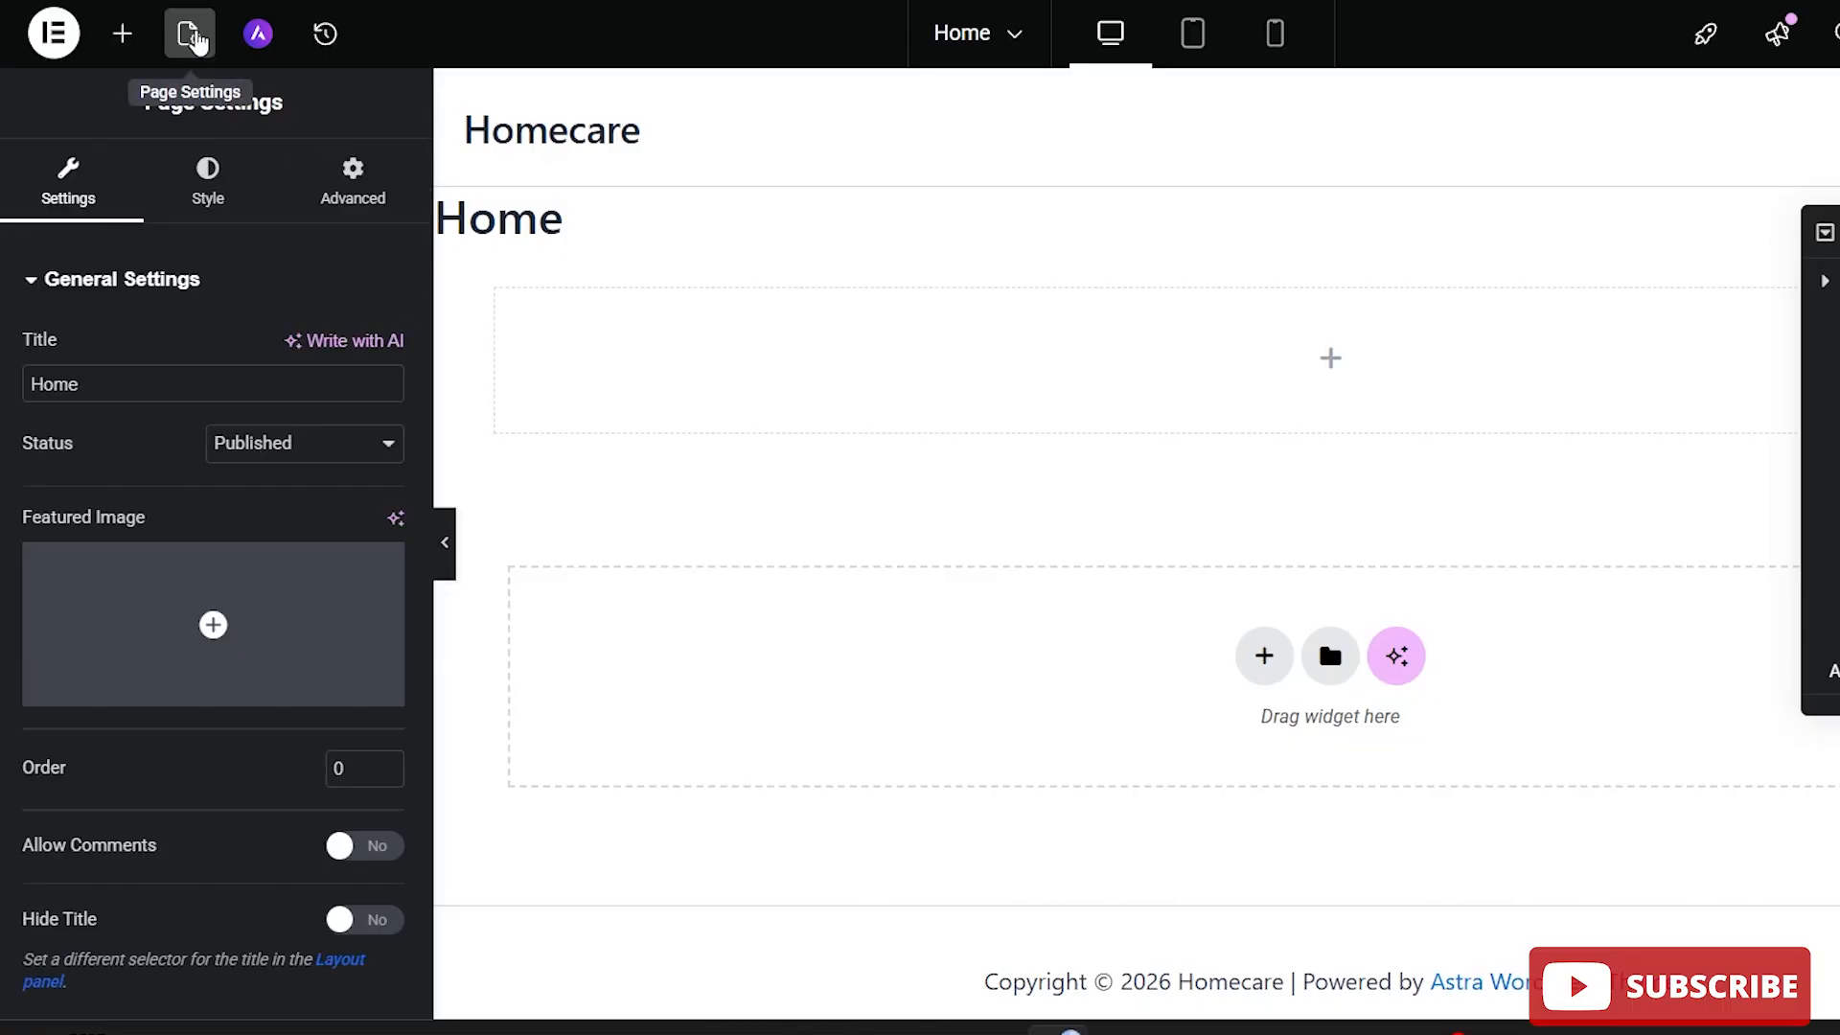
scroll(297, 485, down, 4)
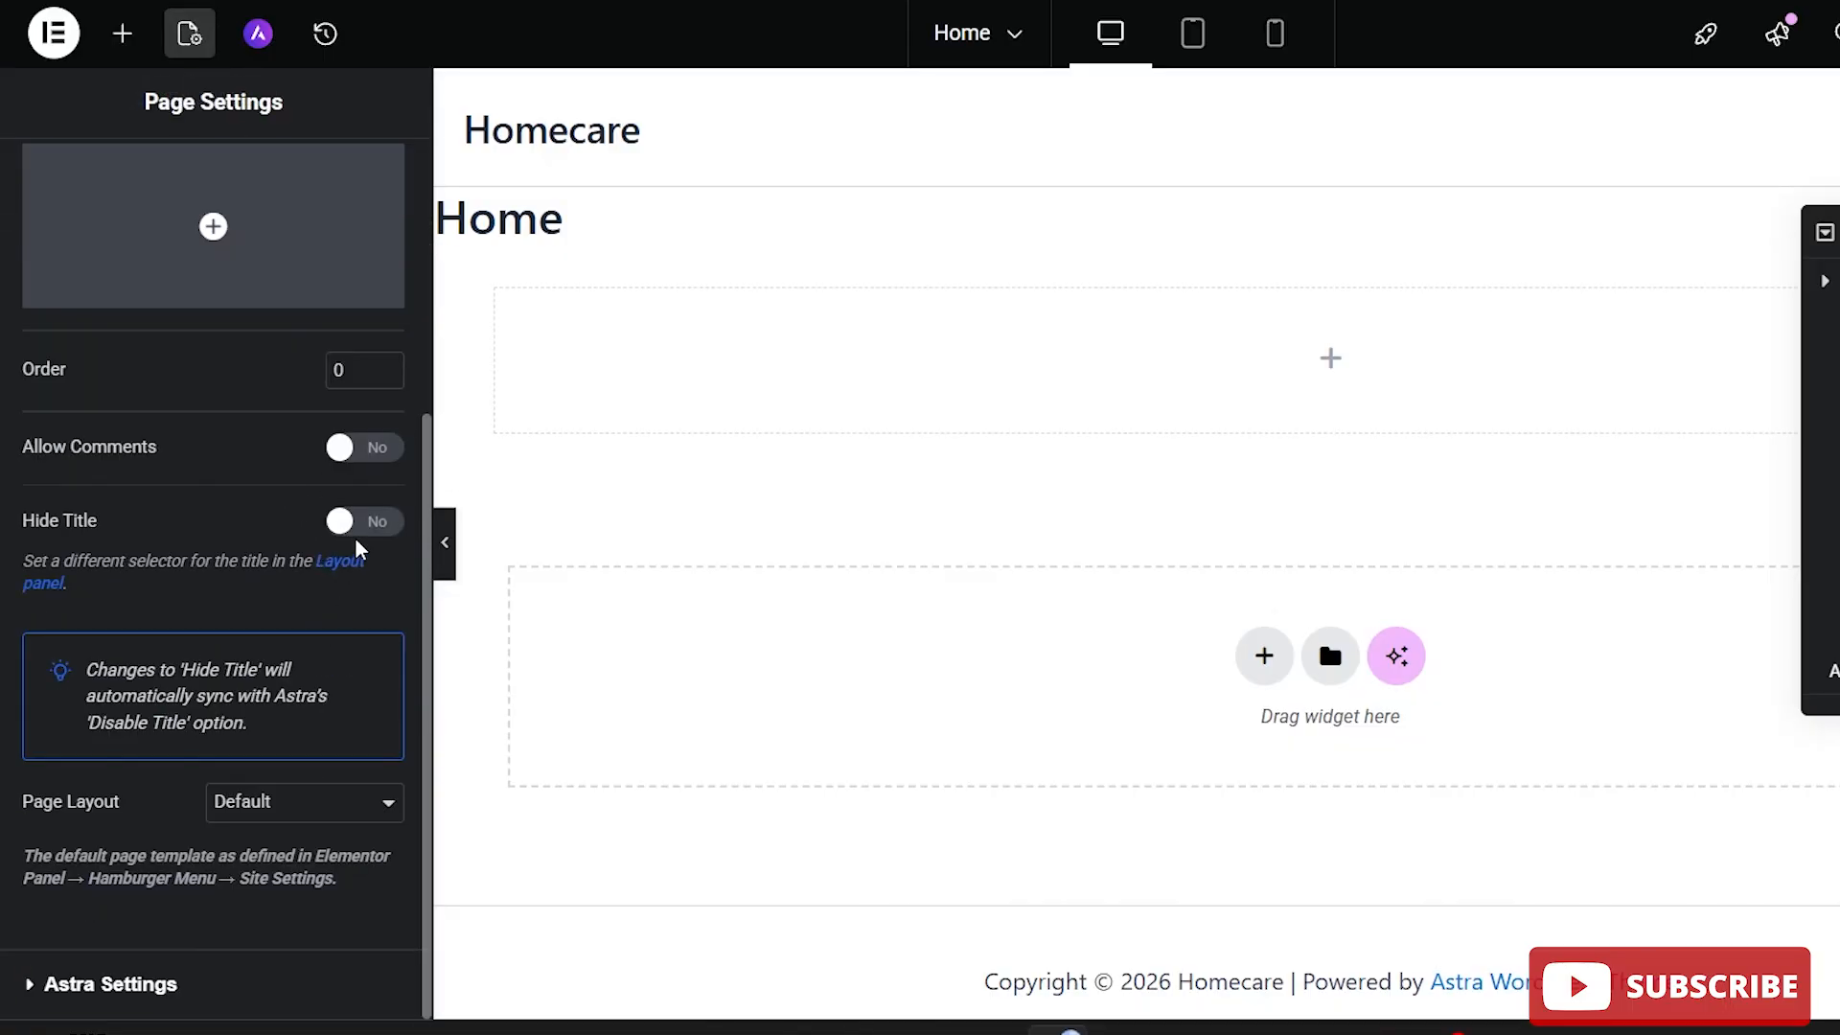
click(347, 527)
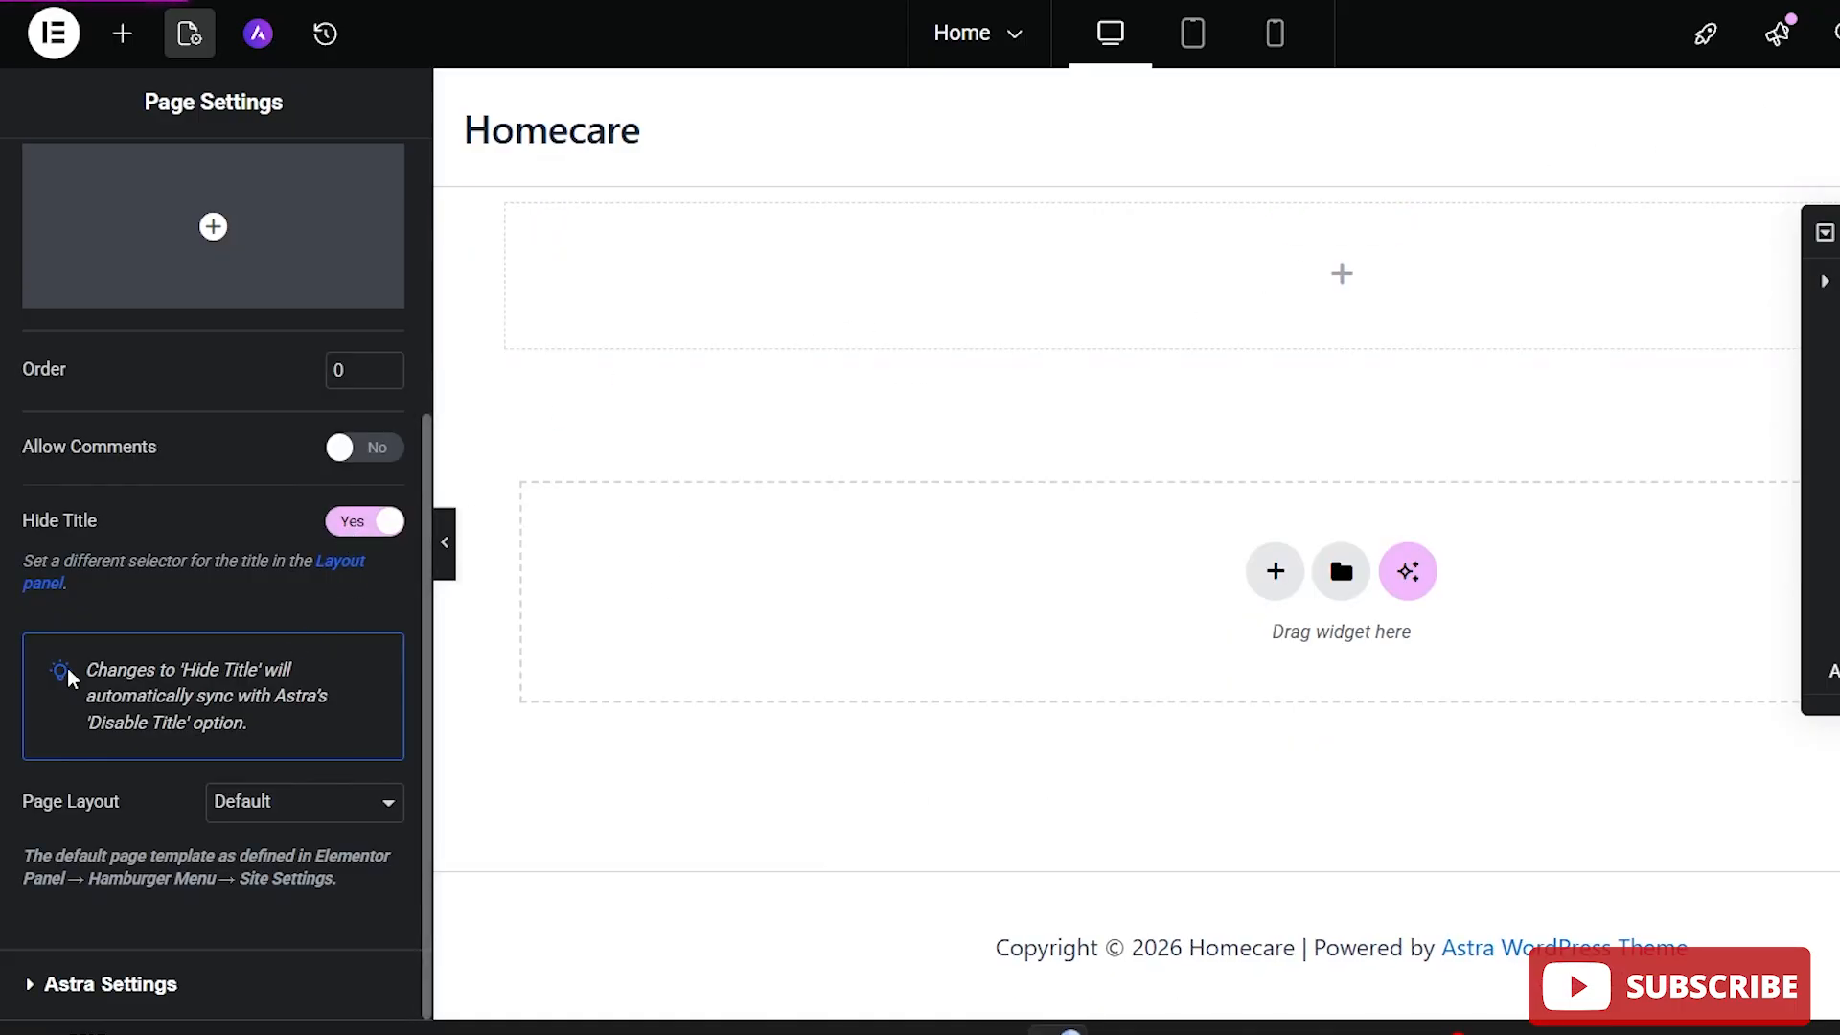
scroll(237, 348, up, 5)
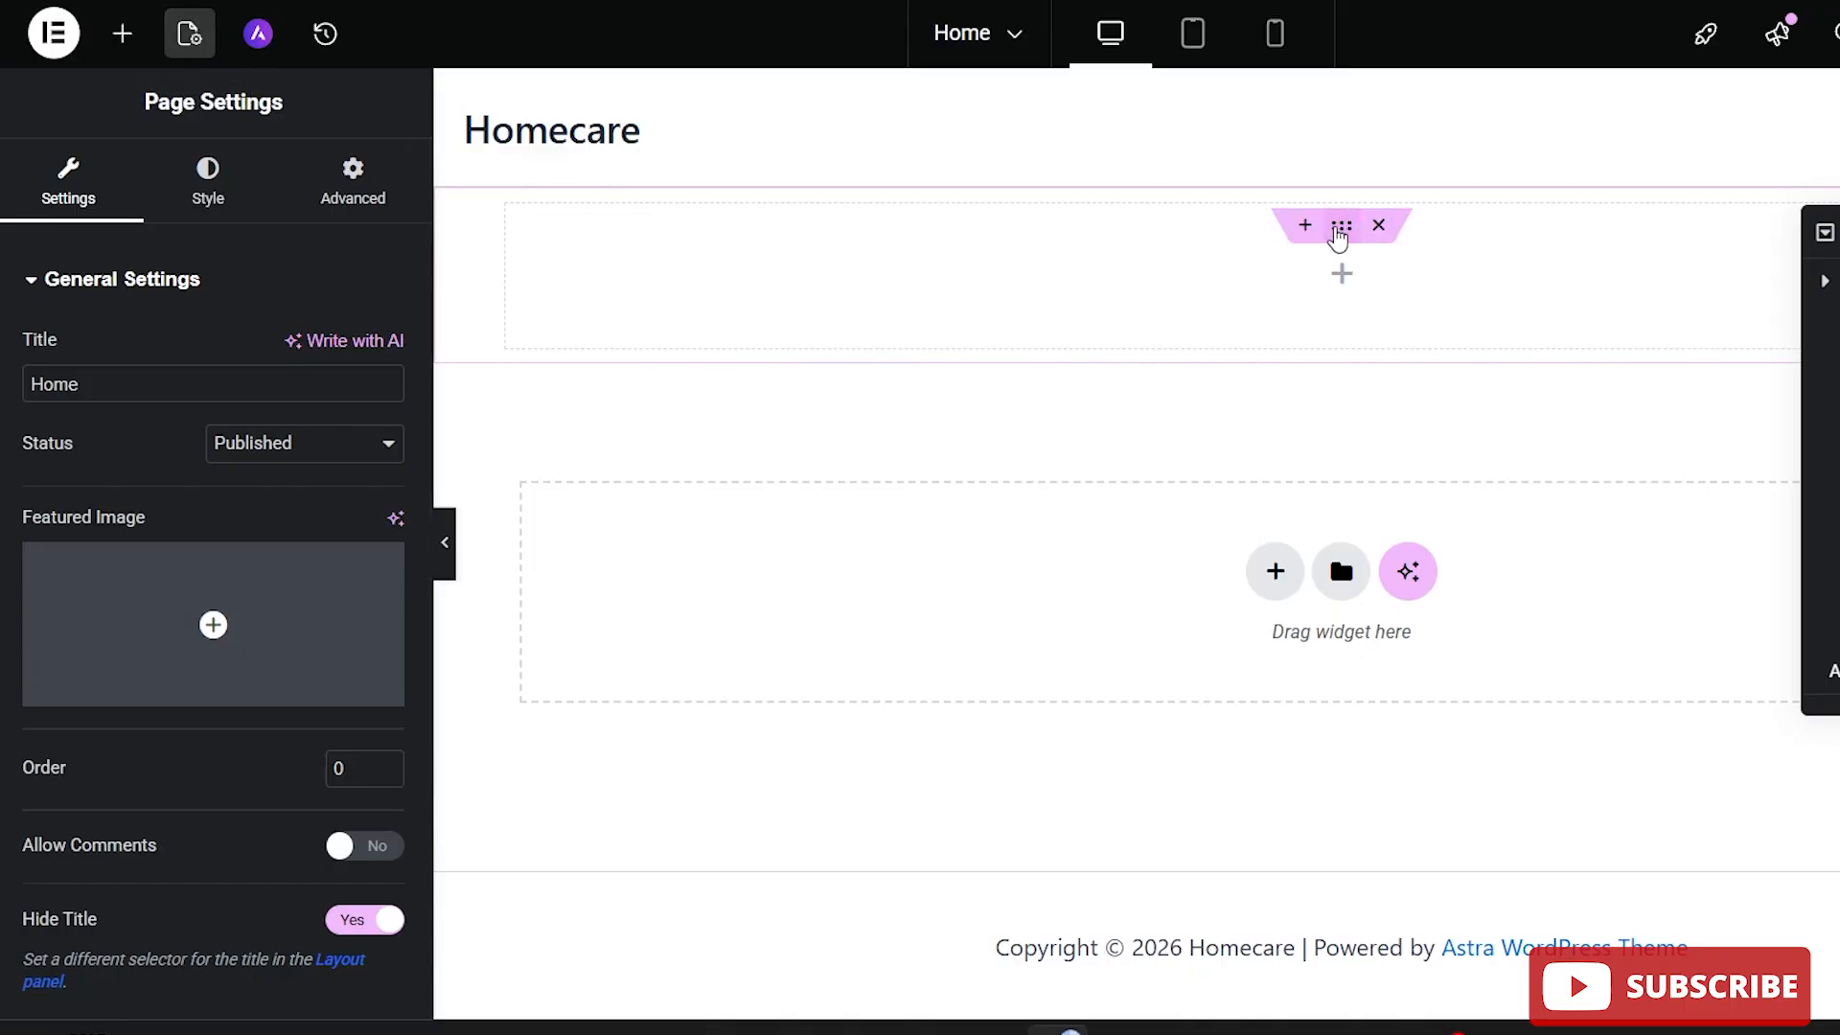
Unlink the container's padding and margin values, setting the padding to 0 on all sides.
click(1340, 228)
click(350, 182)
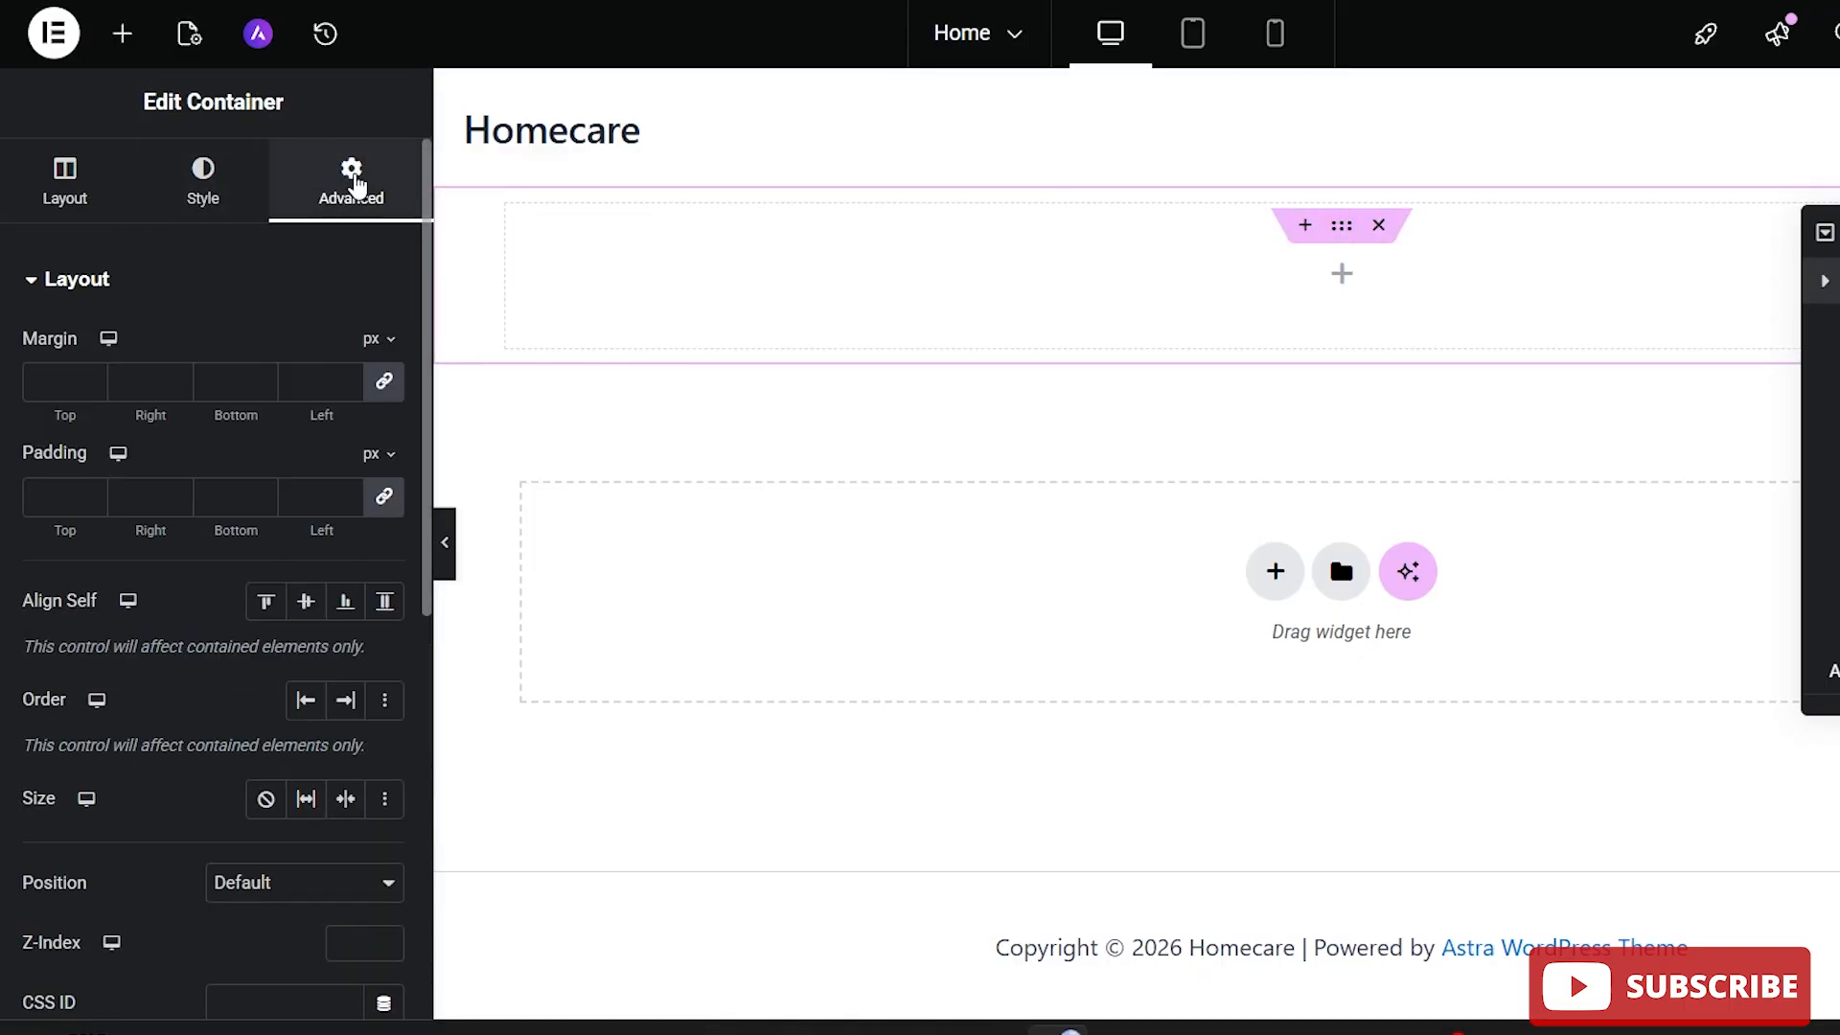
click(384, 497)
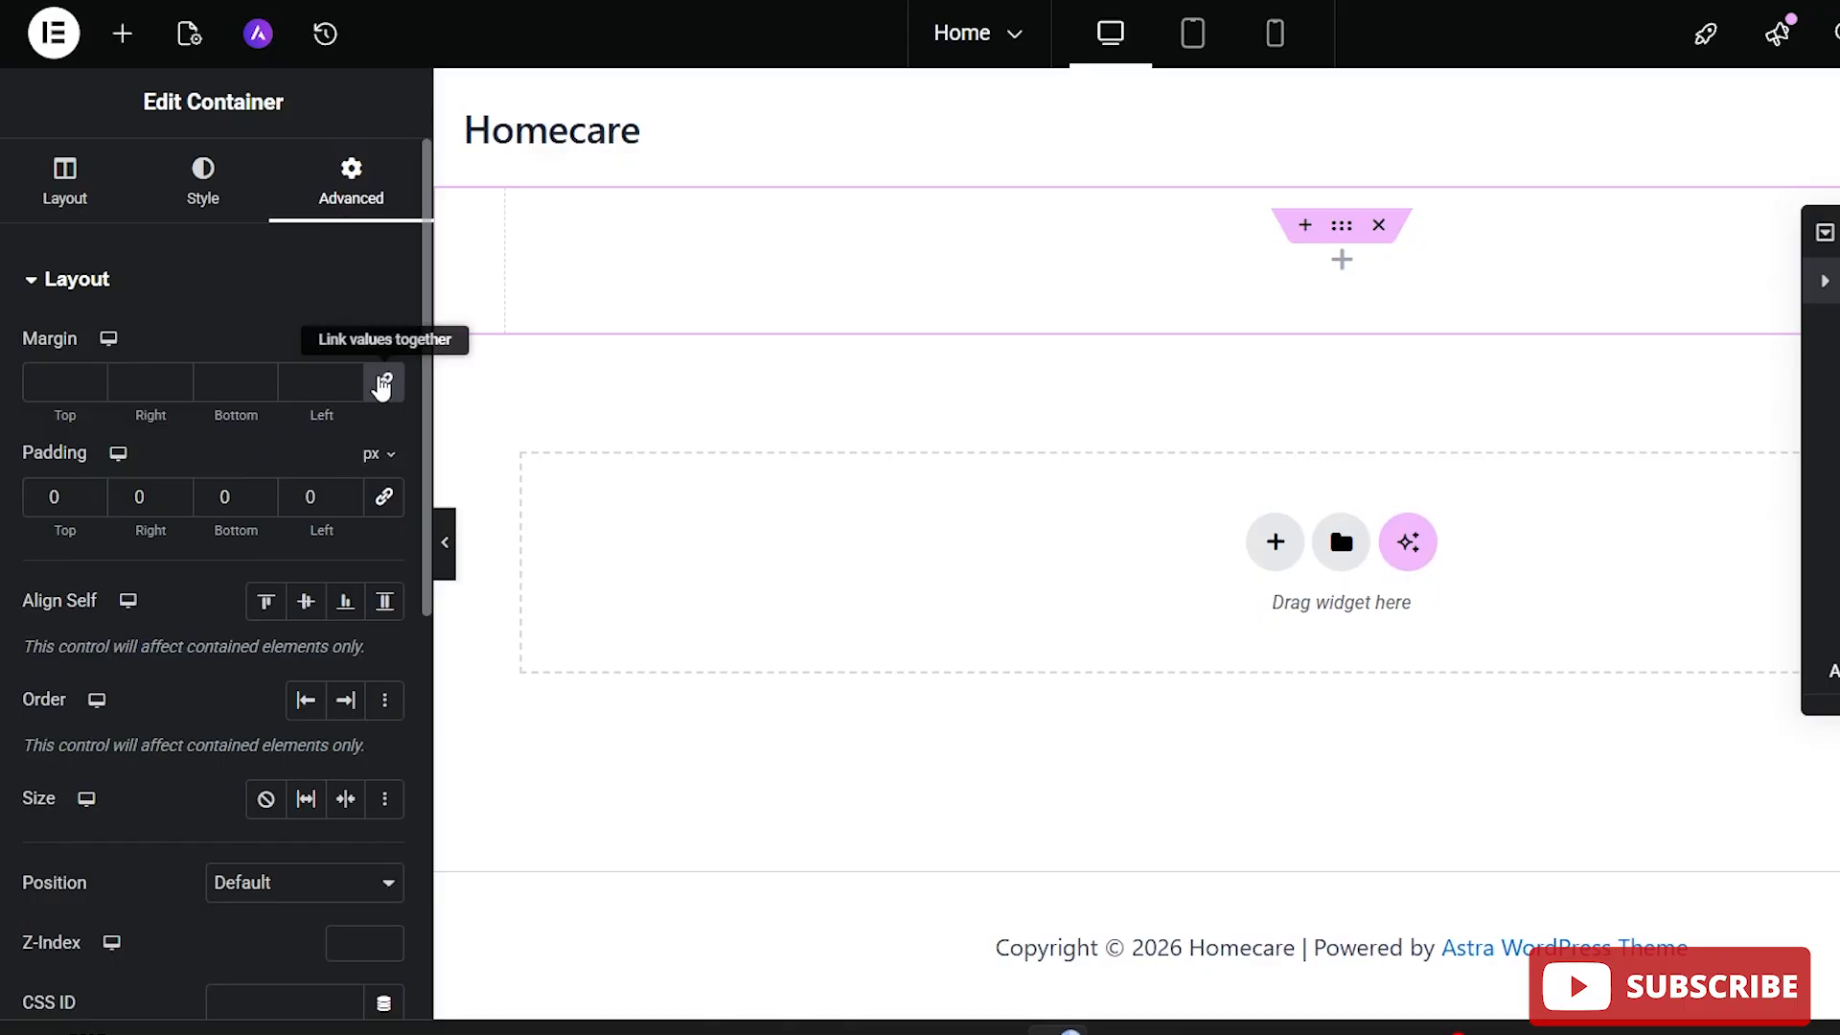
click(383, 381)
Set the container's minimum height to 80 vh and check the full-width layout.
click(65, 179)
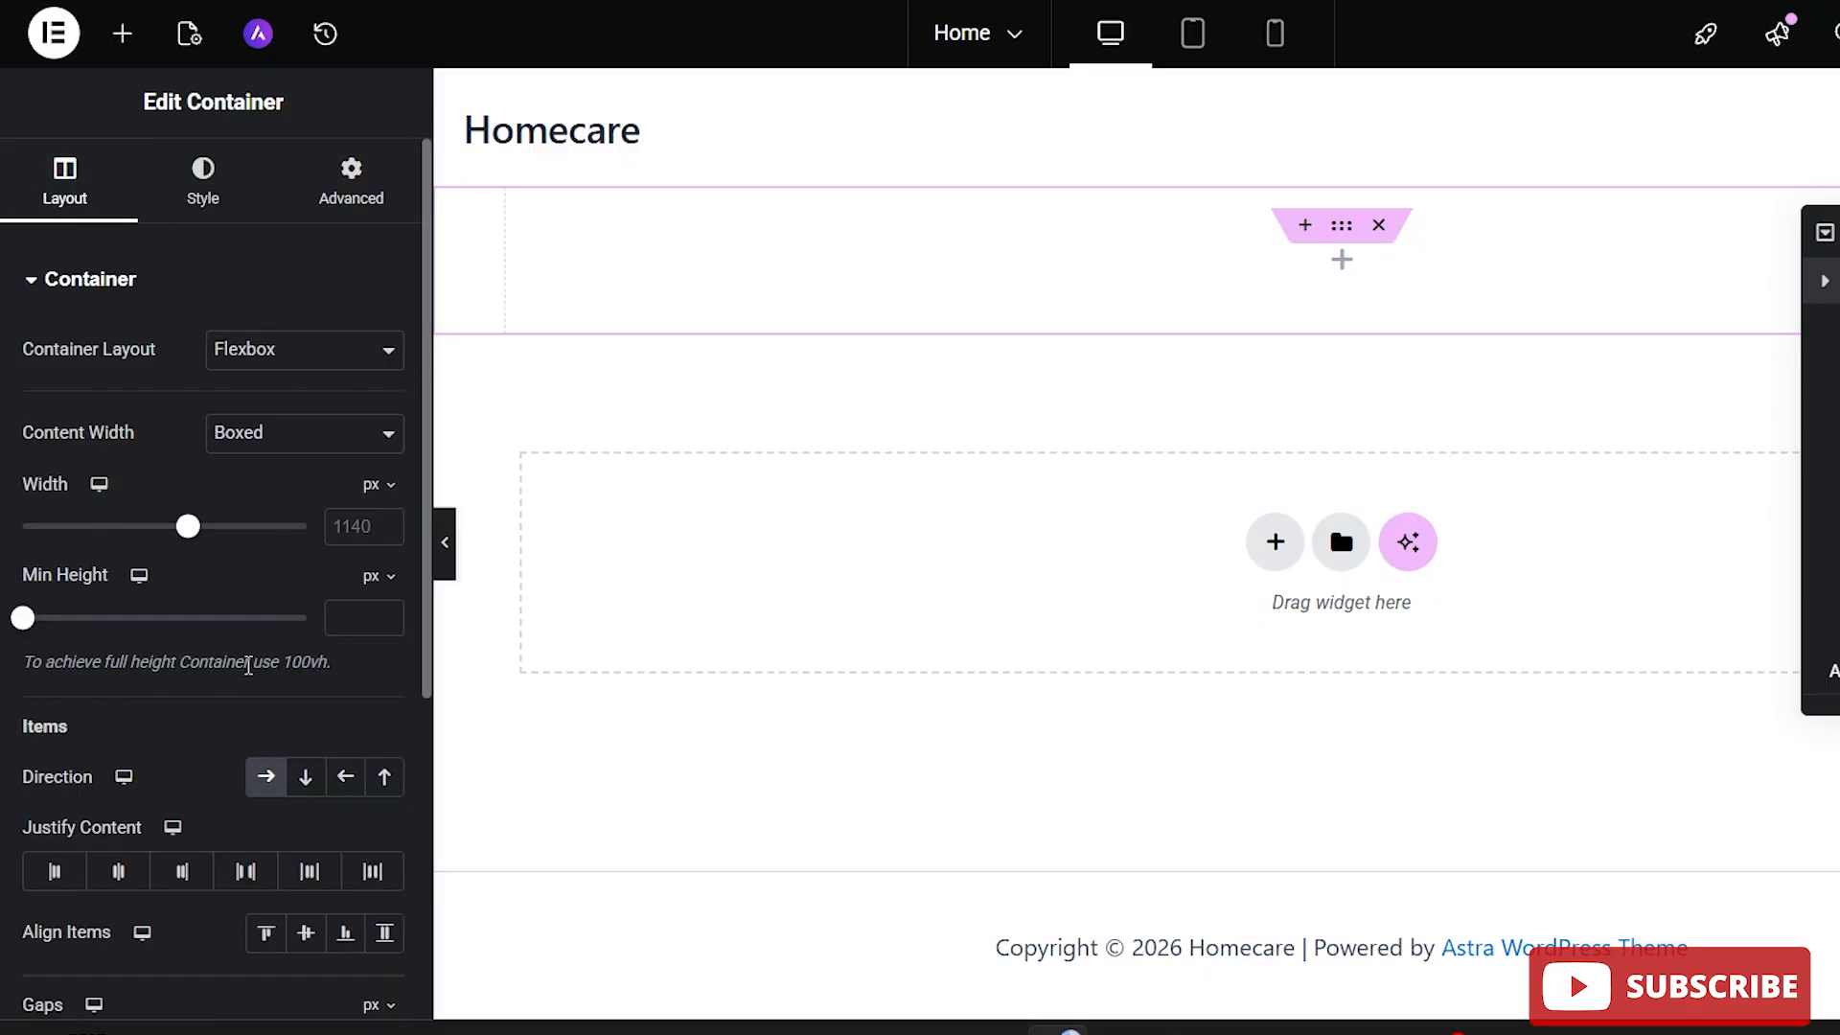
click(374, 577)
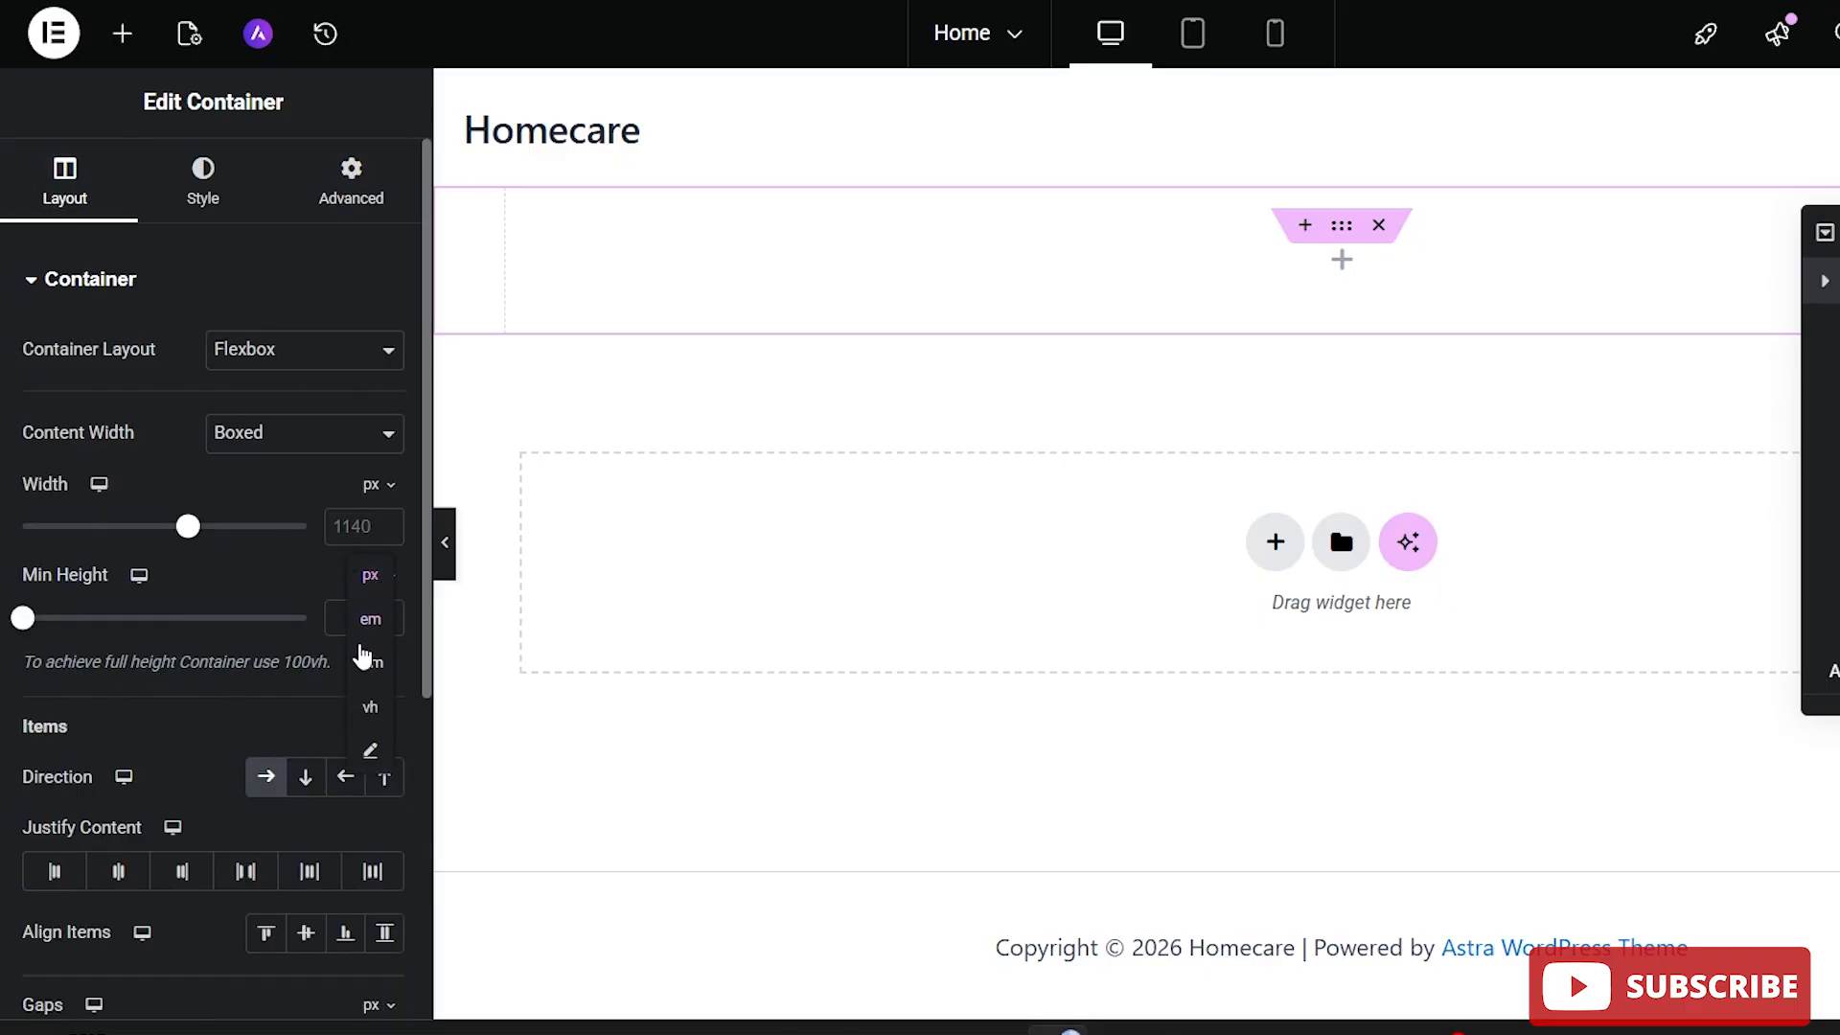
click(369, 711)
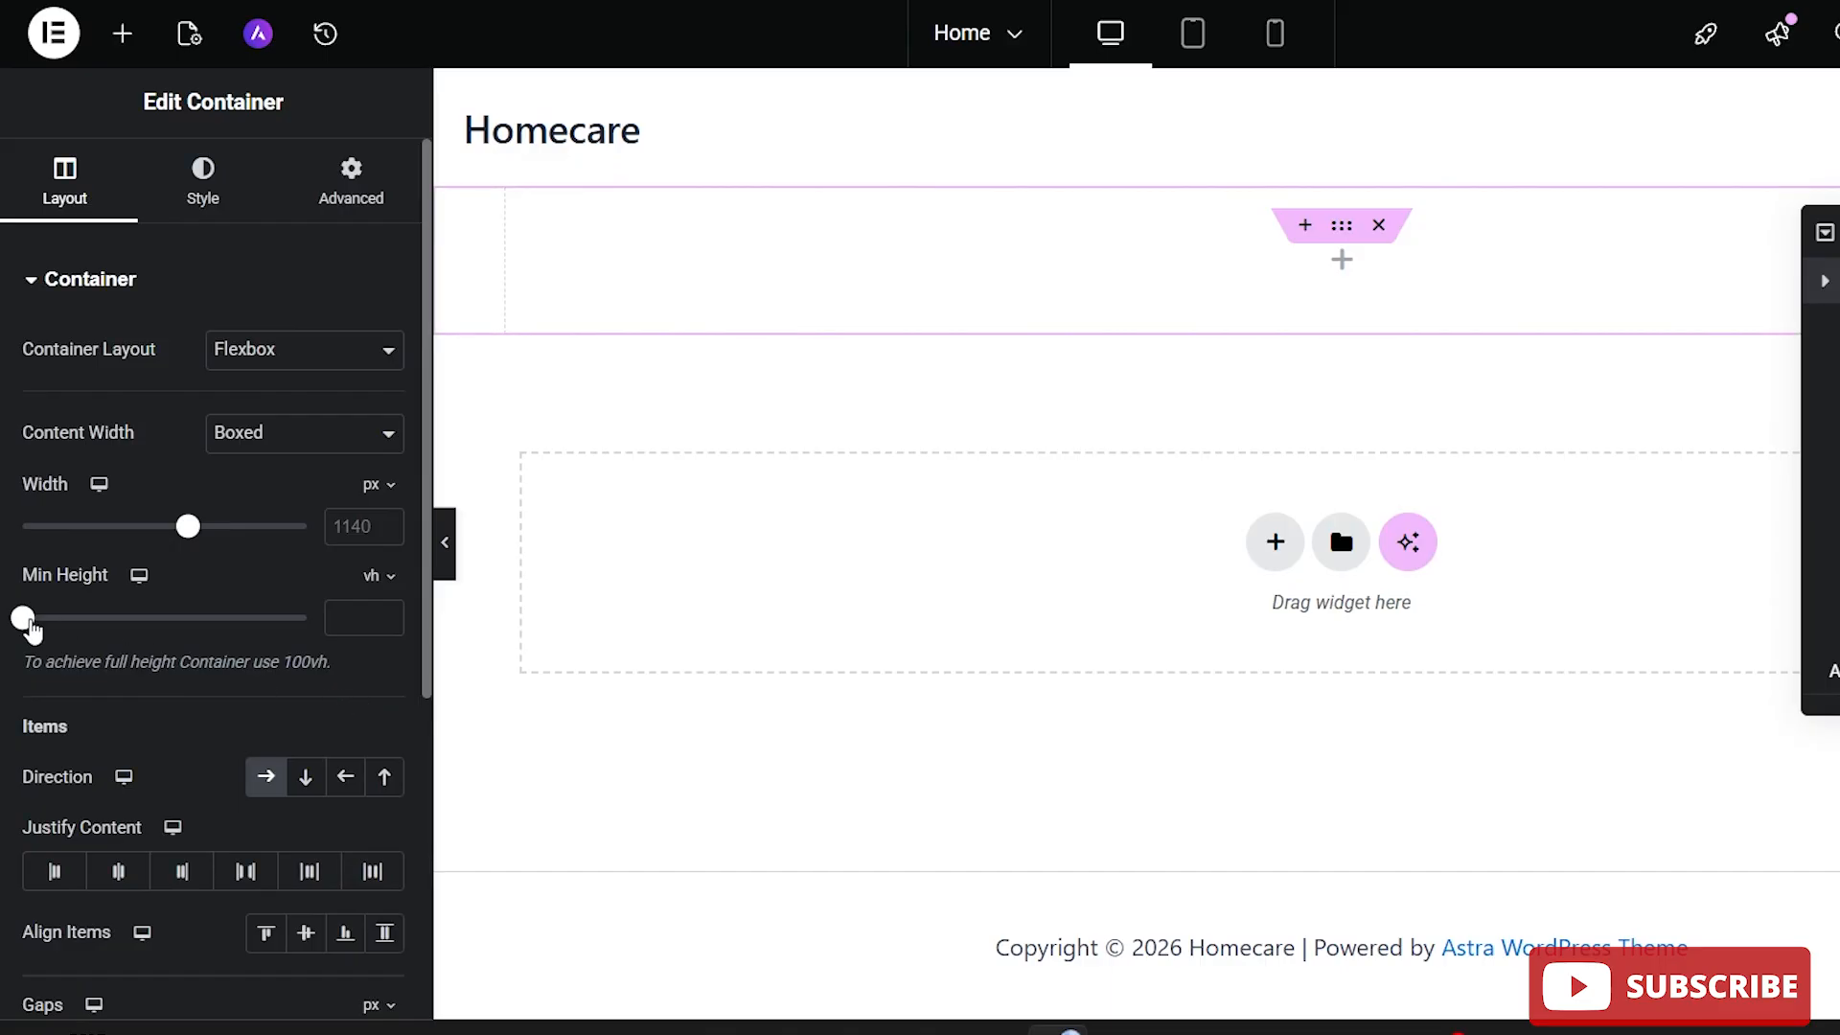
drag(30, 625, 251, 628)
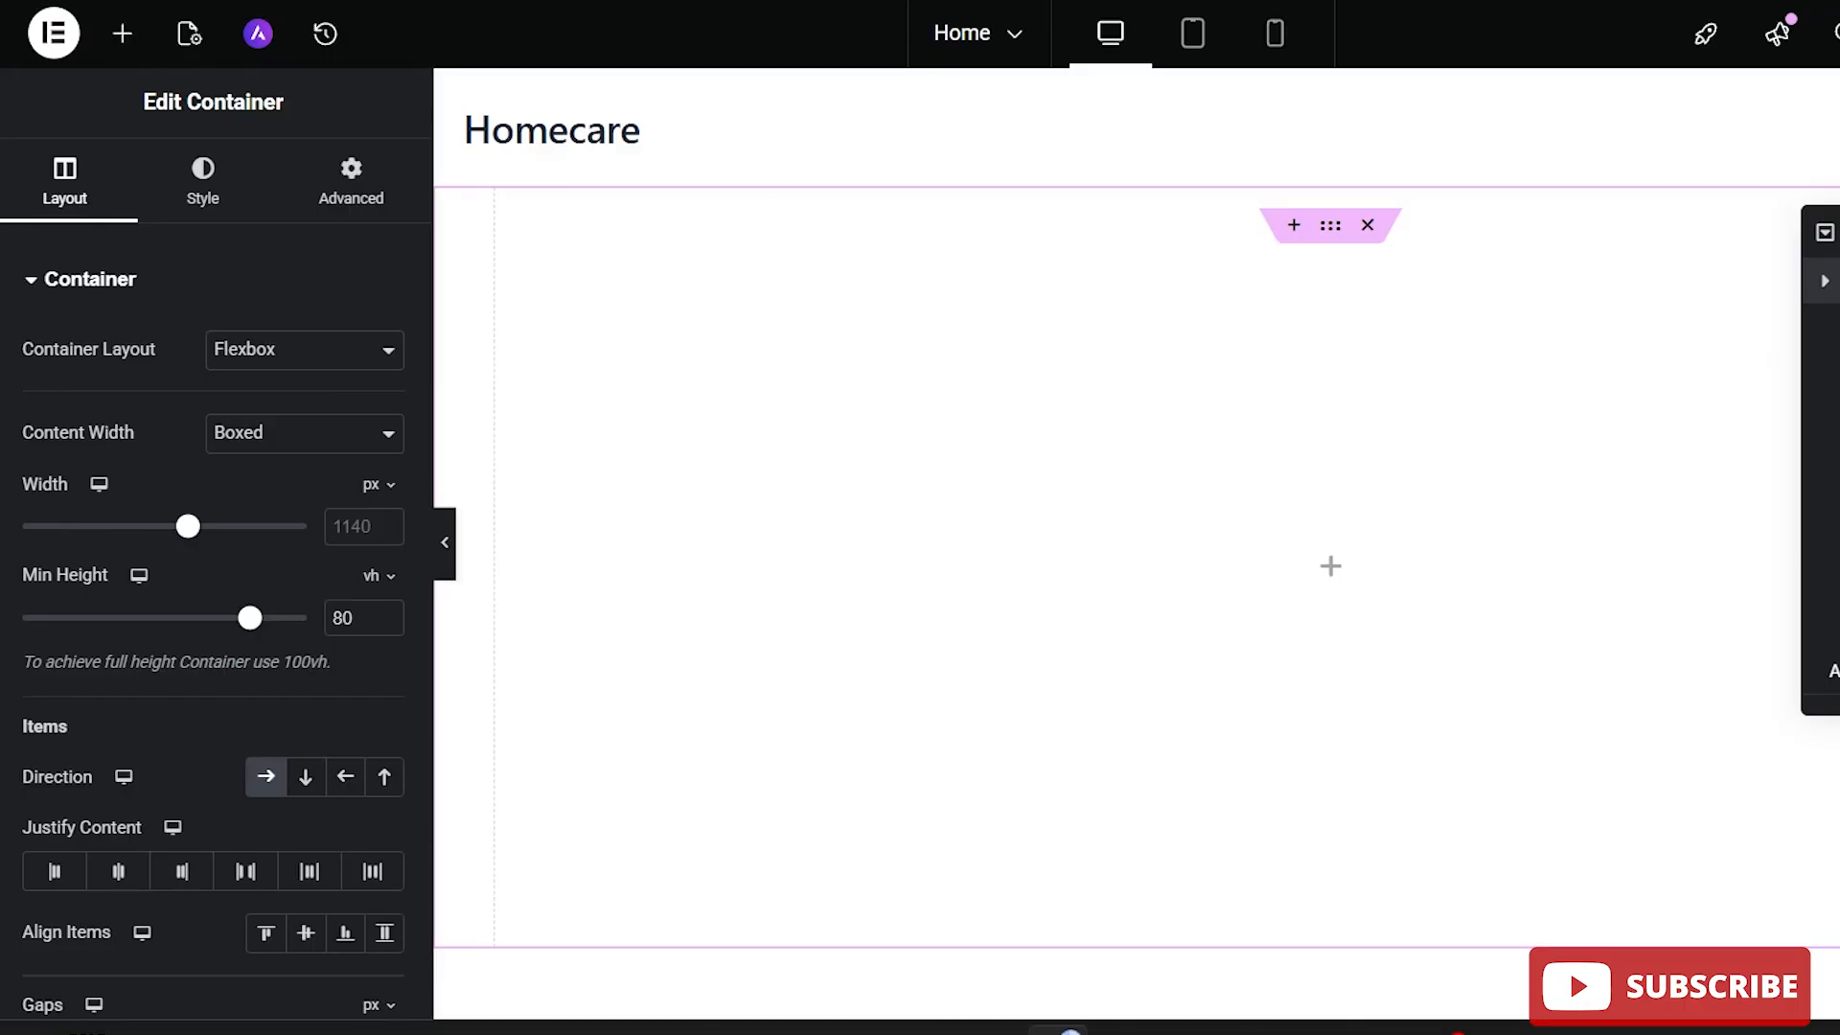
click(445, 543)
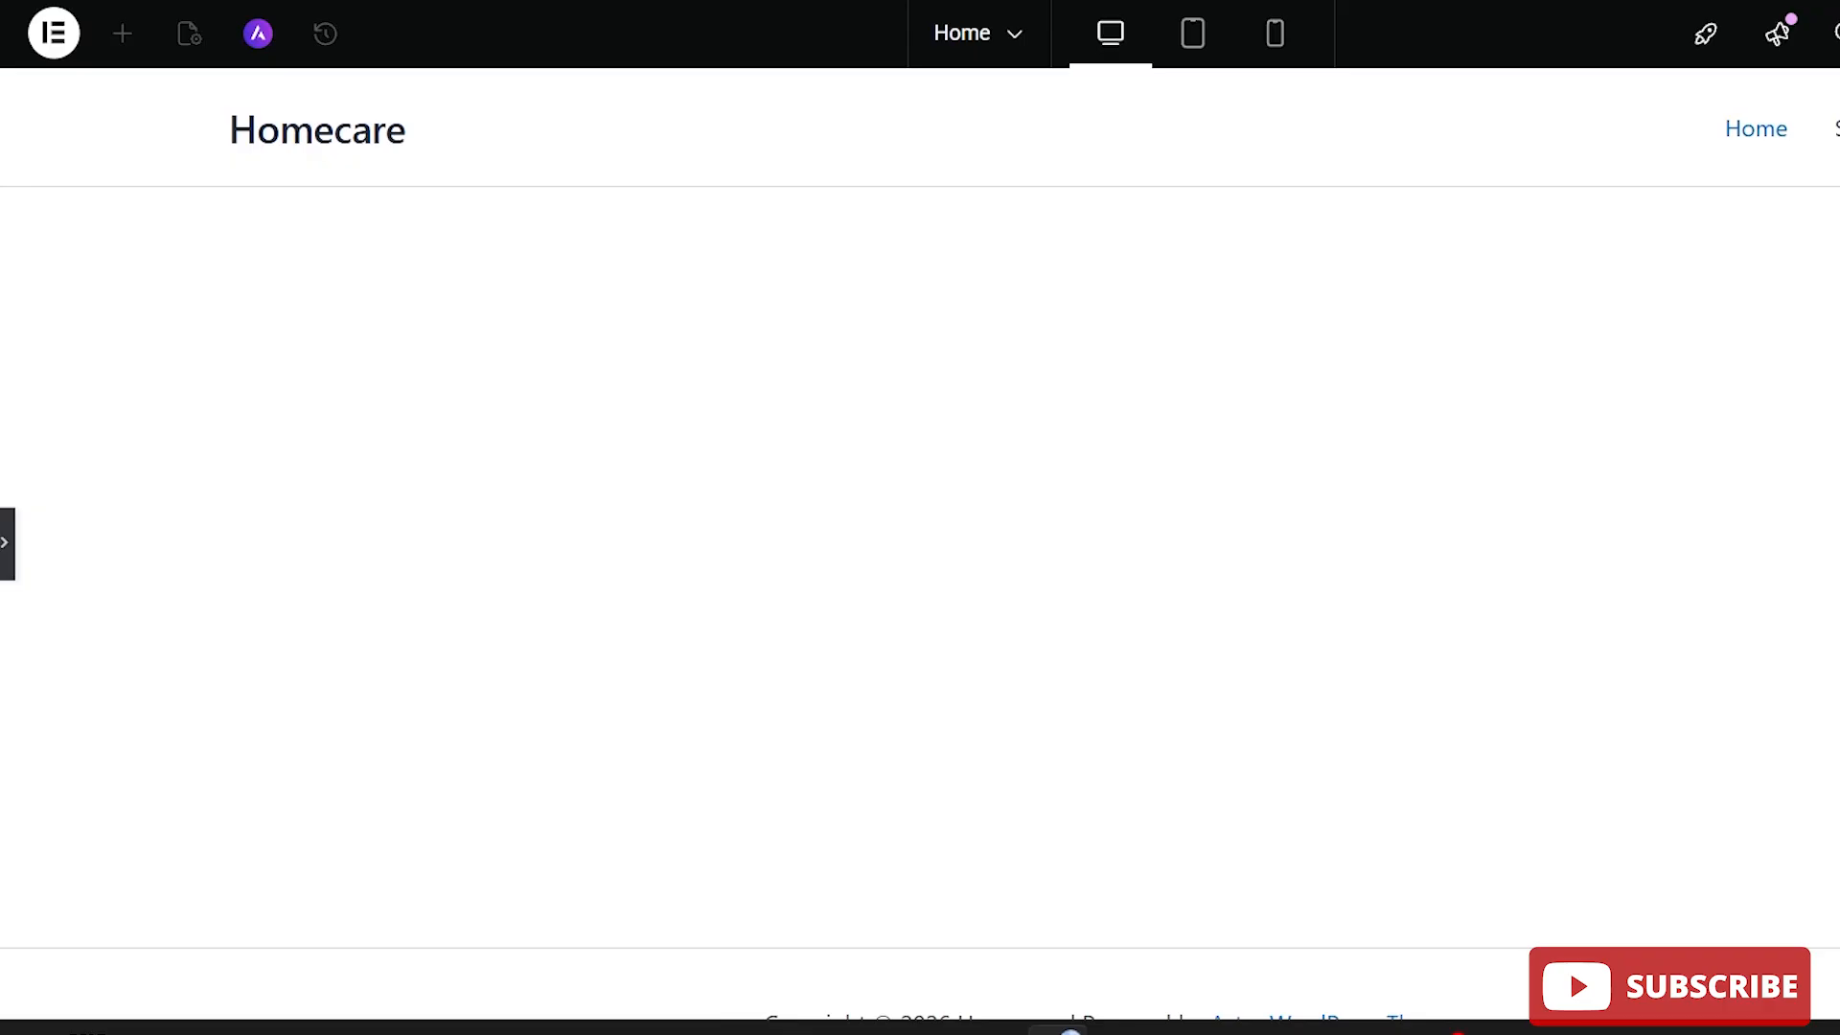
scroll(920, 544, down, 1)
scroll(920, 544, up, 1)
click(4, 573)
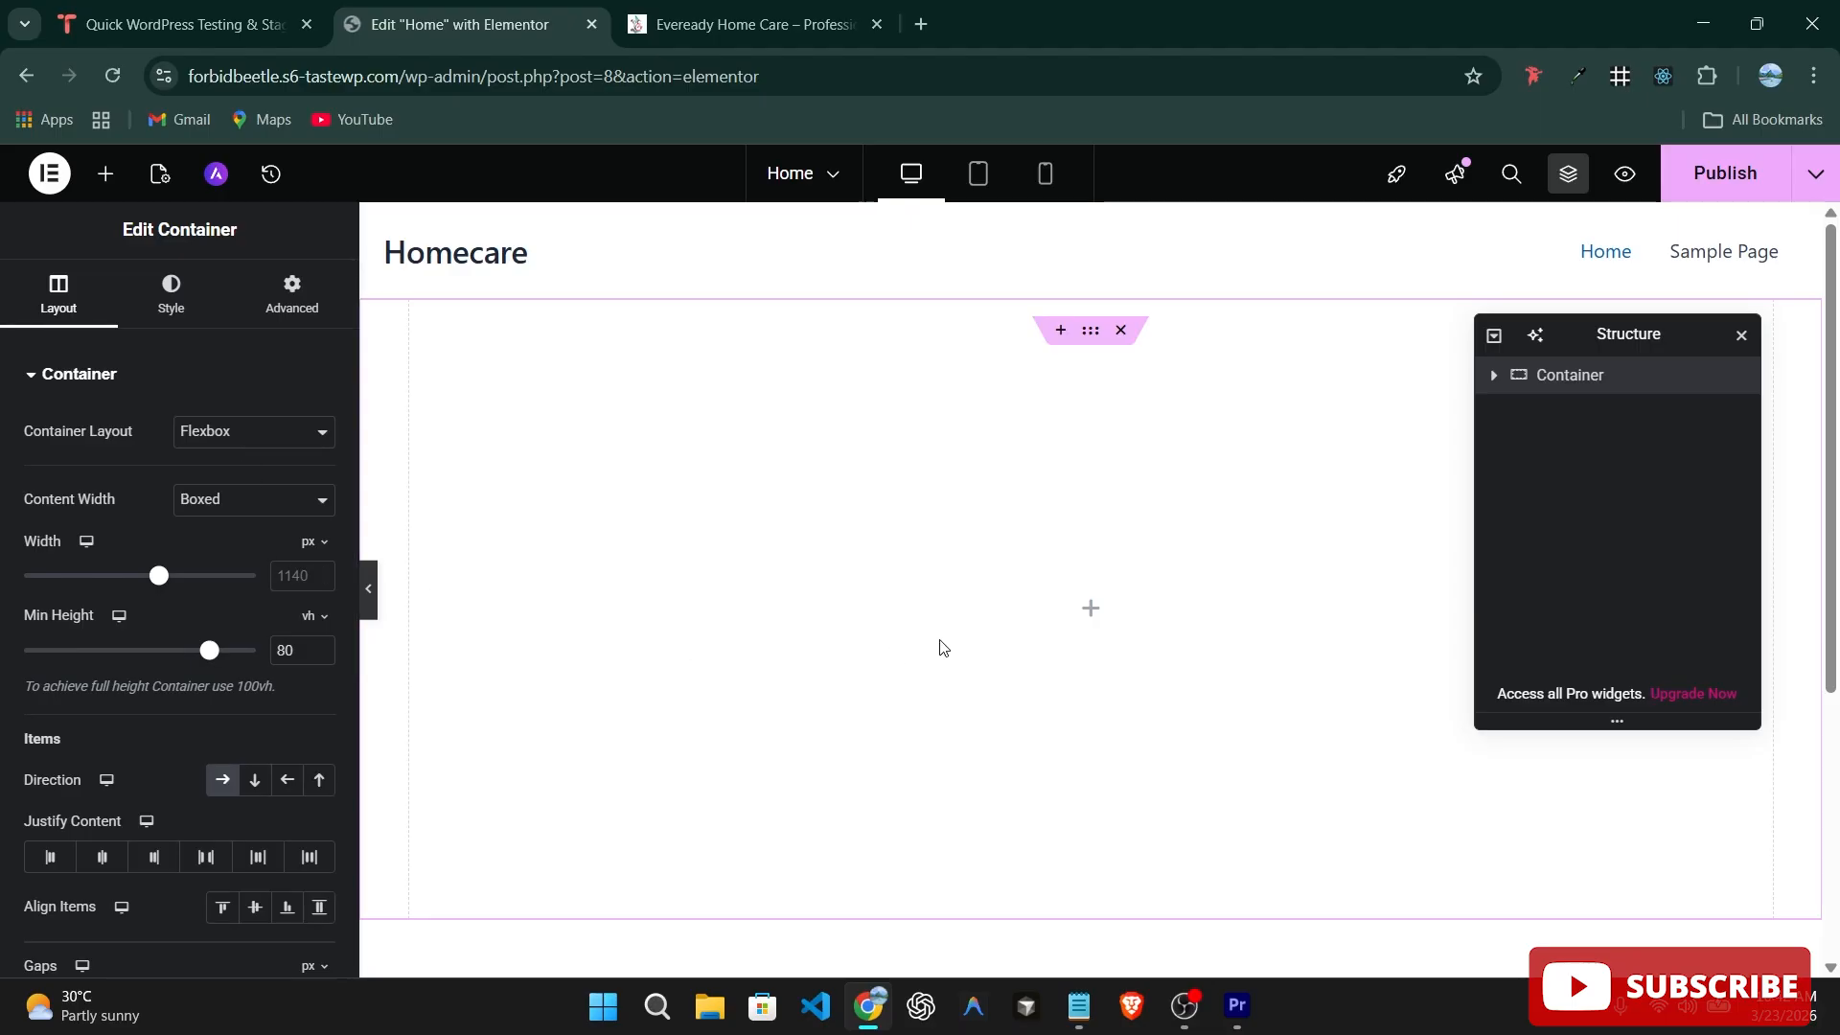
Nest a container inside the main container and duplicate it, keeping the parent's direction as Row for two side-by-side columns.
click(106, 173)
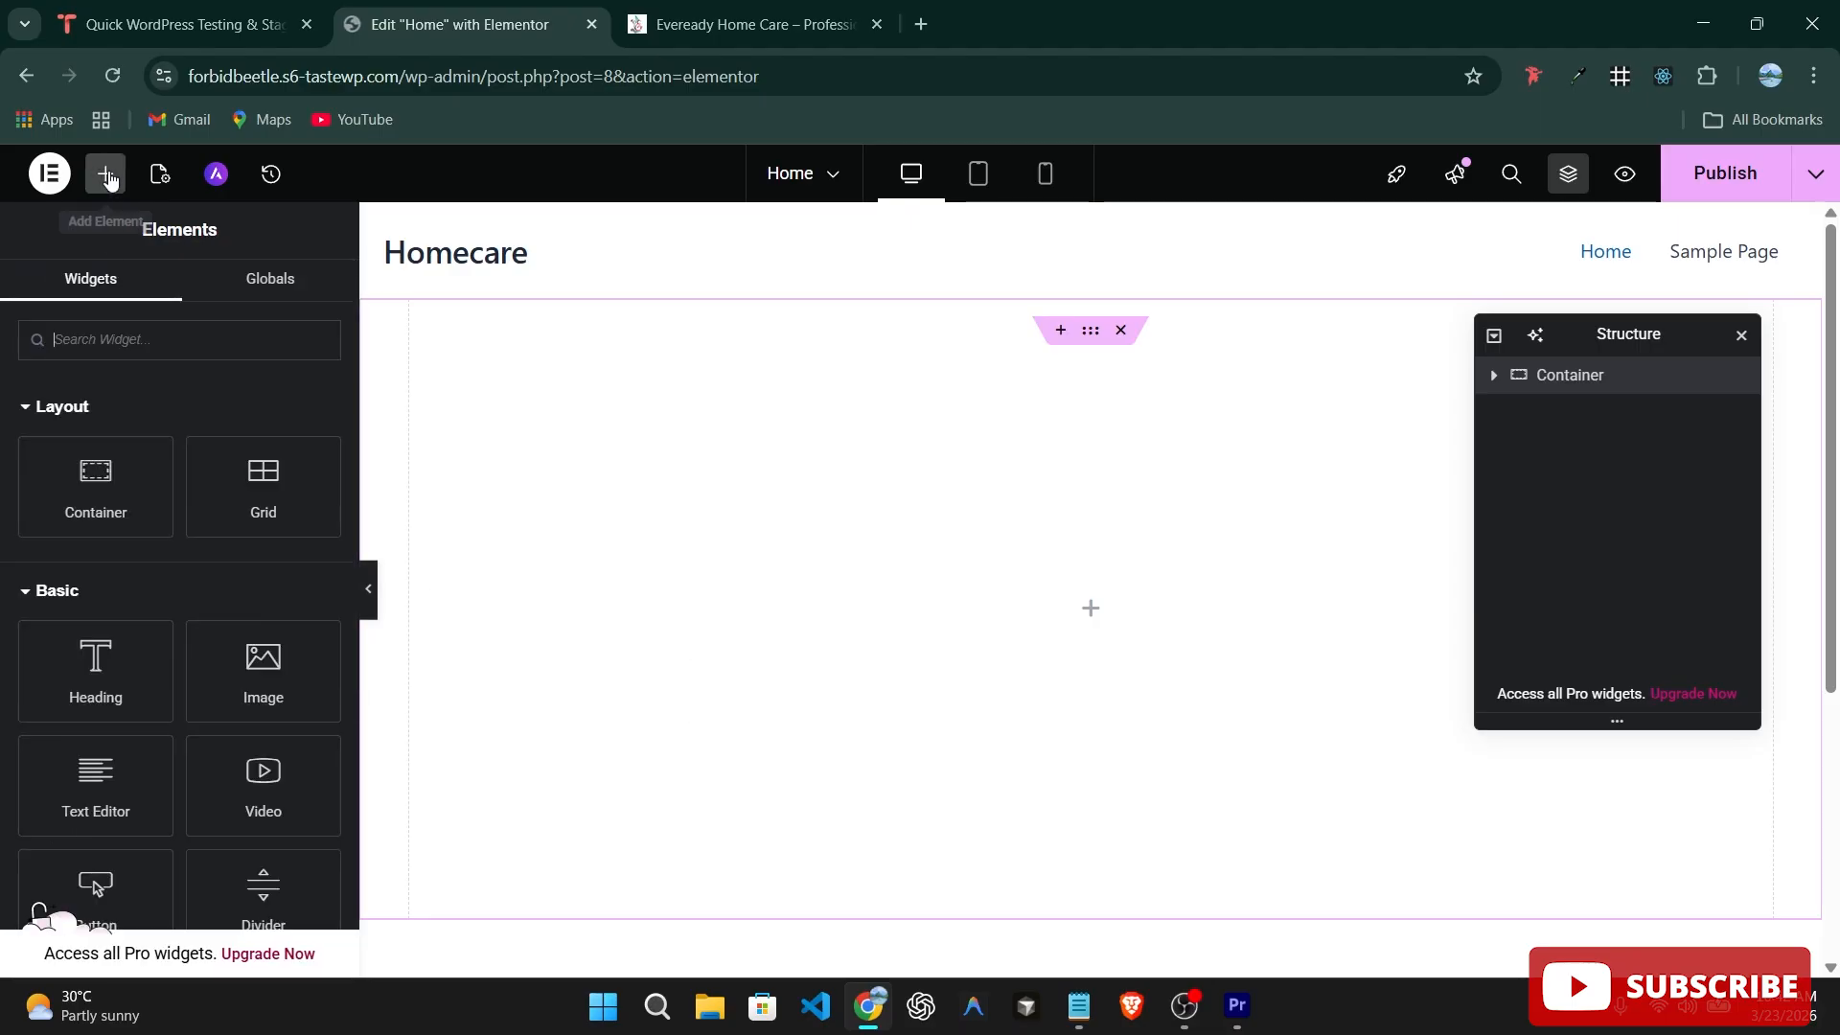
drag(150, 530, 947, 667)
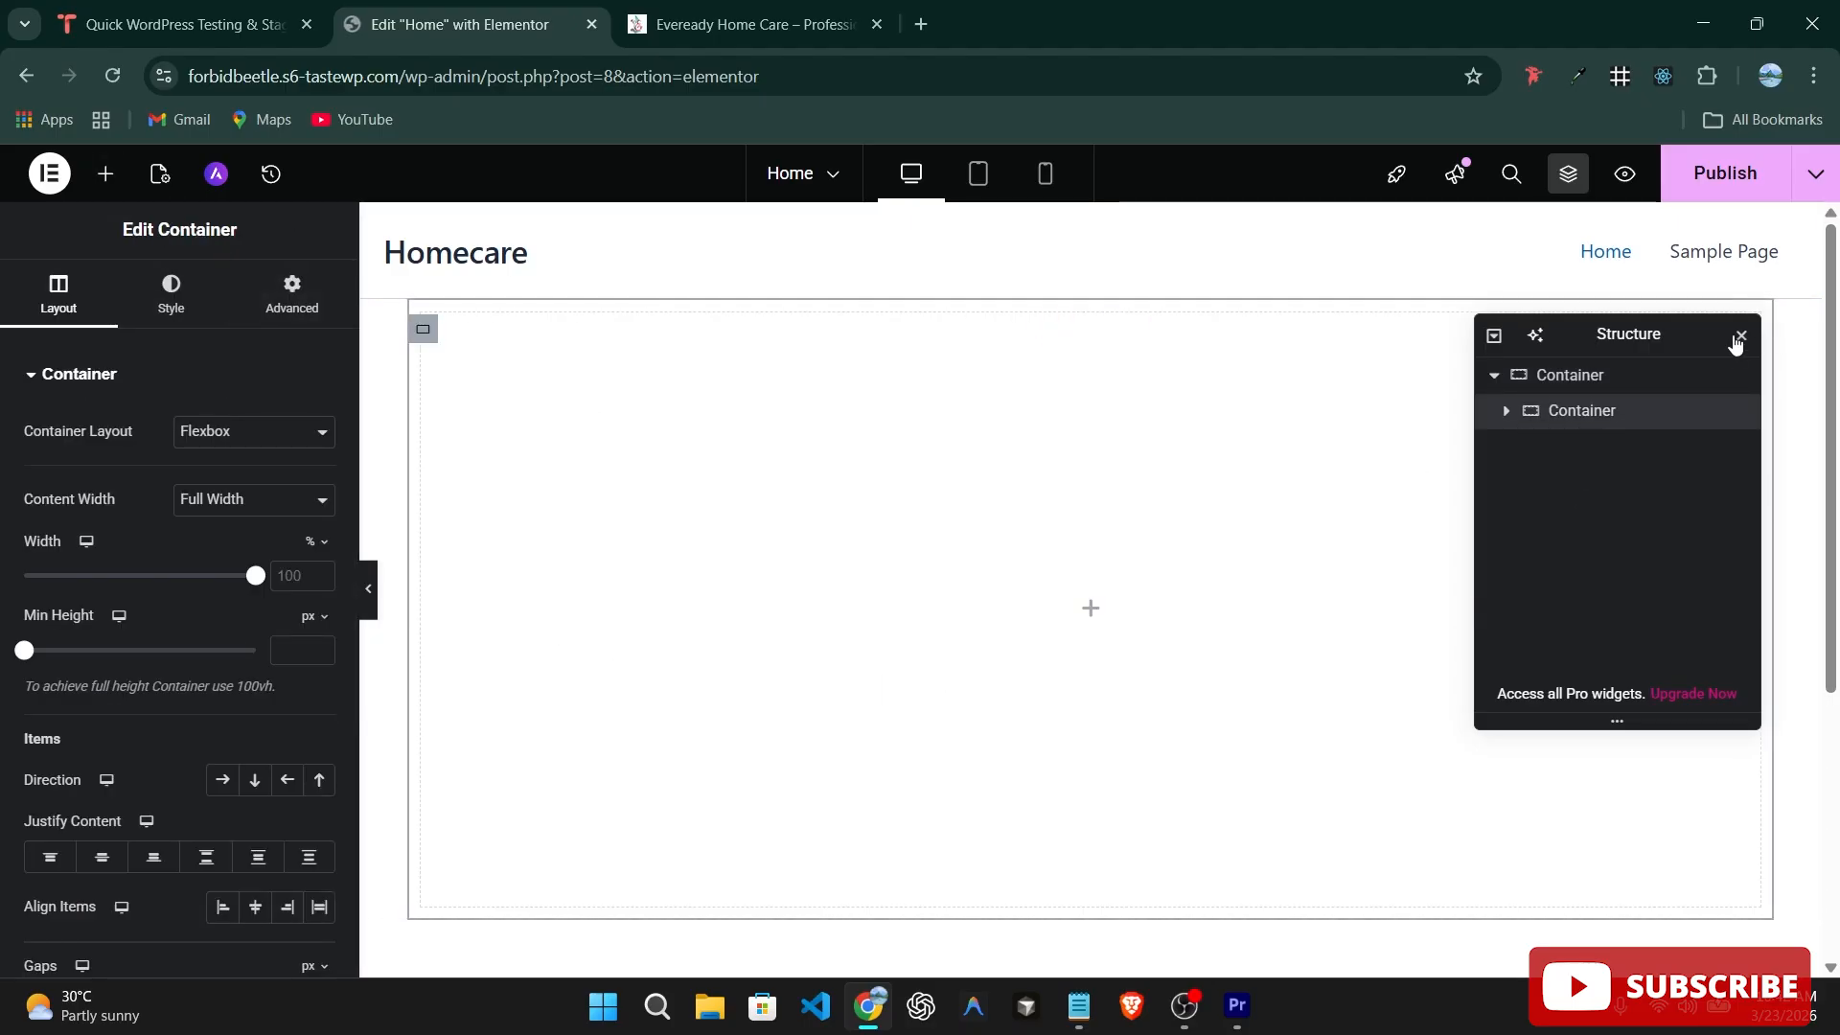
right_click(1579, 412)
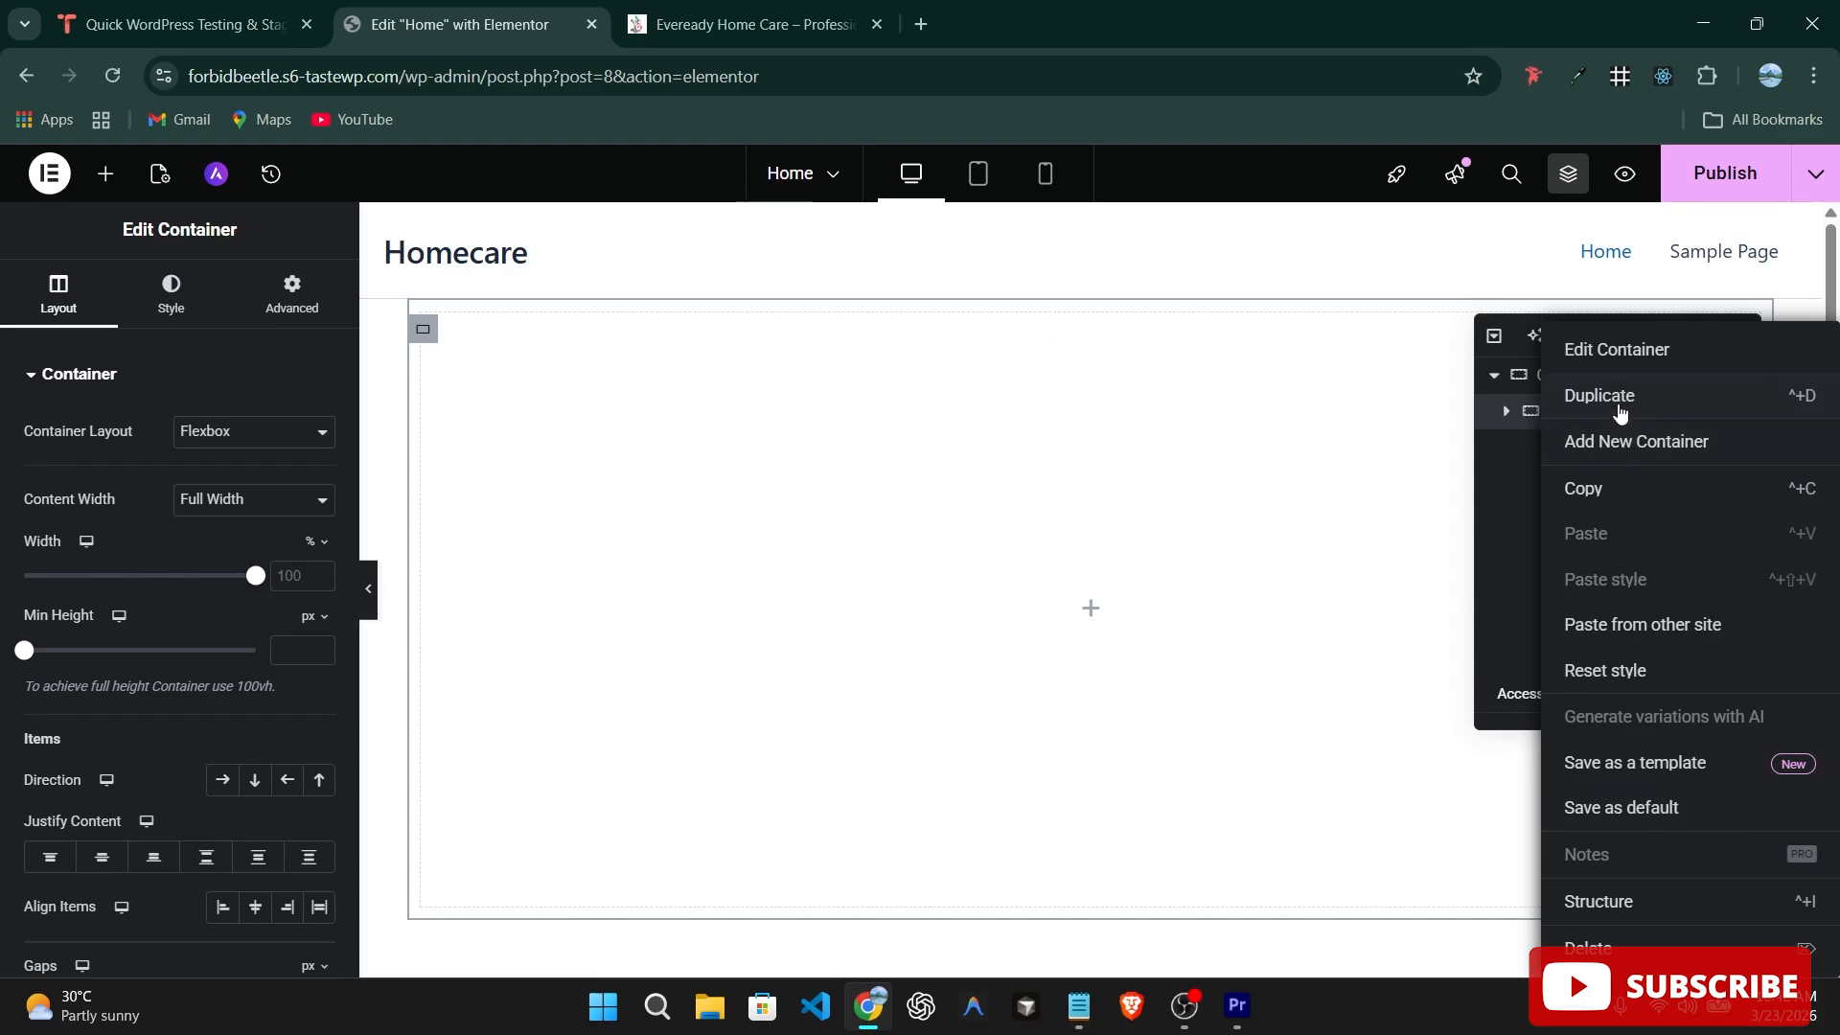
click(1617, 396)
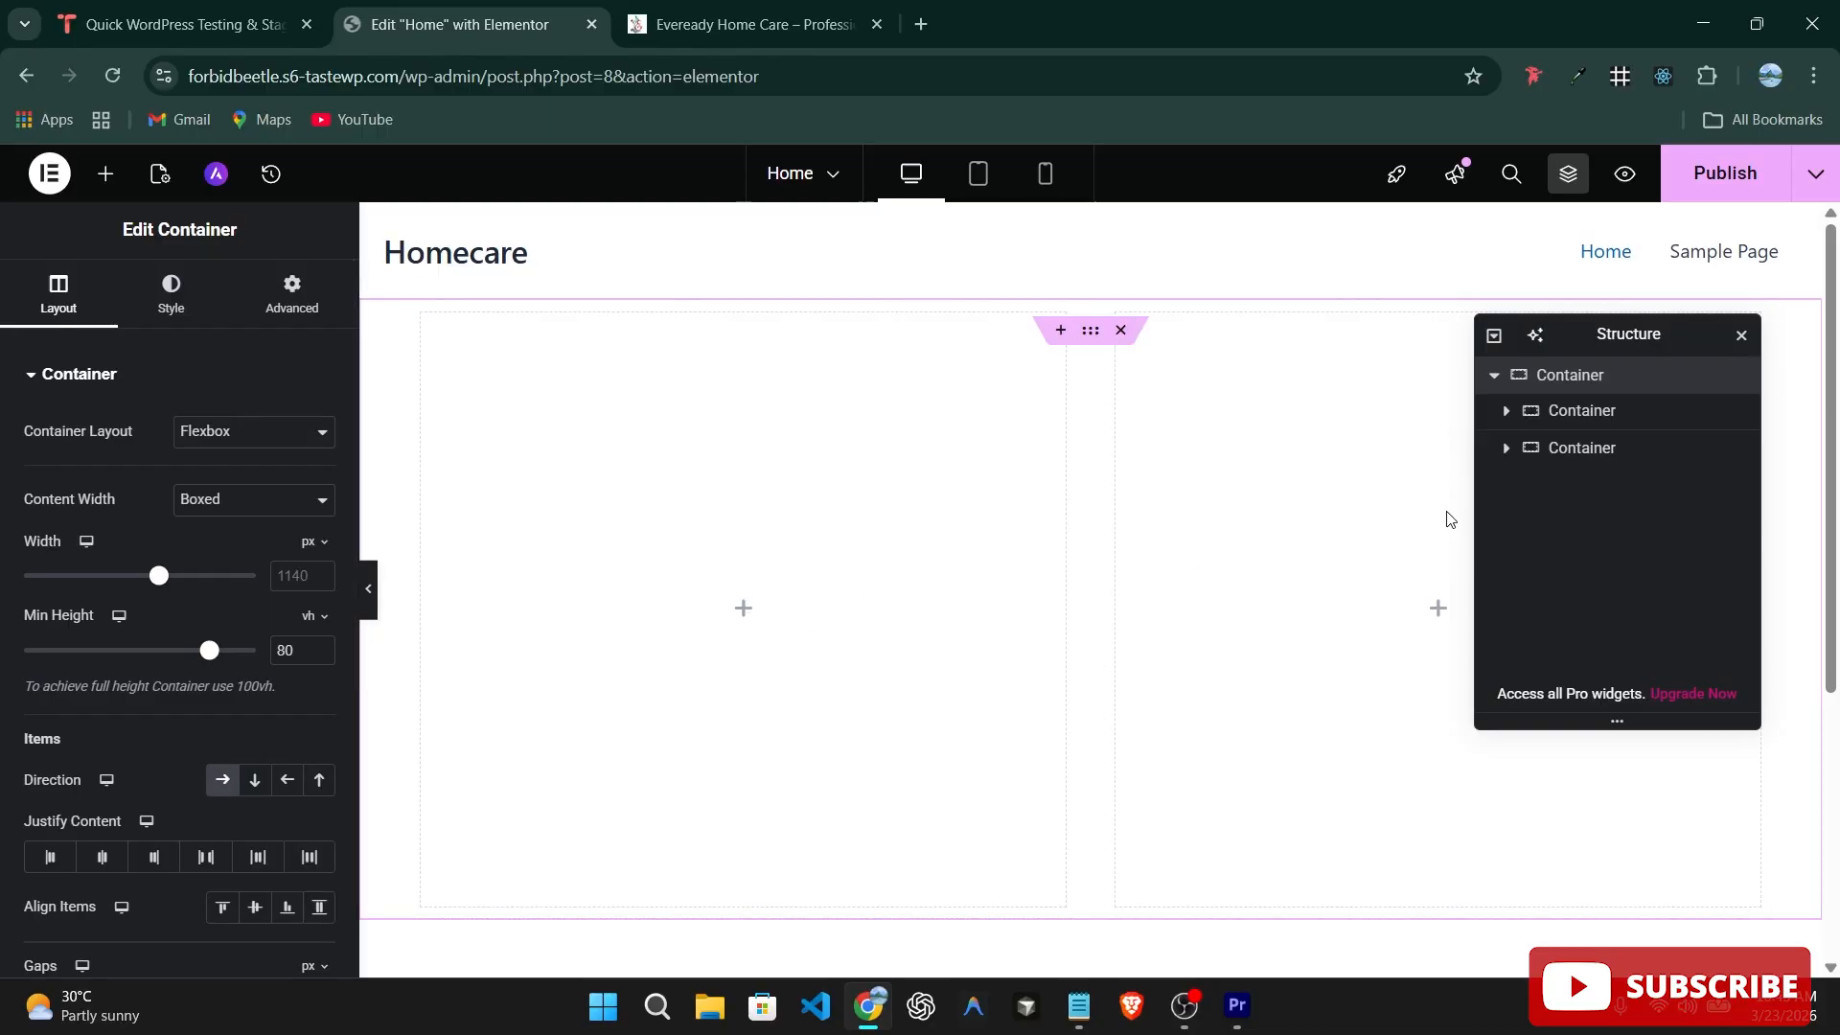
click(254, 784)
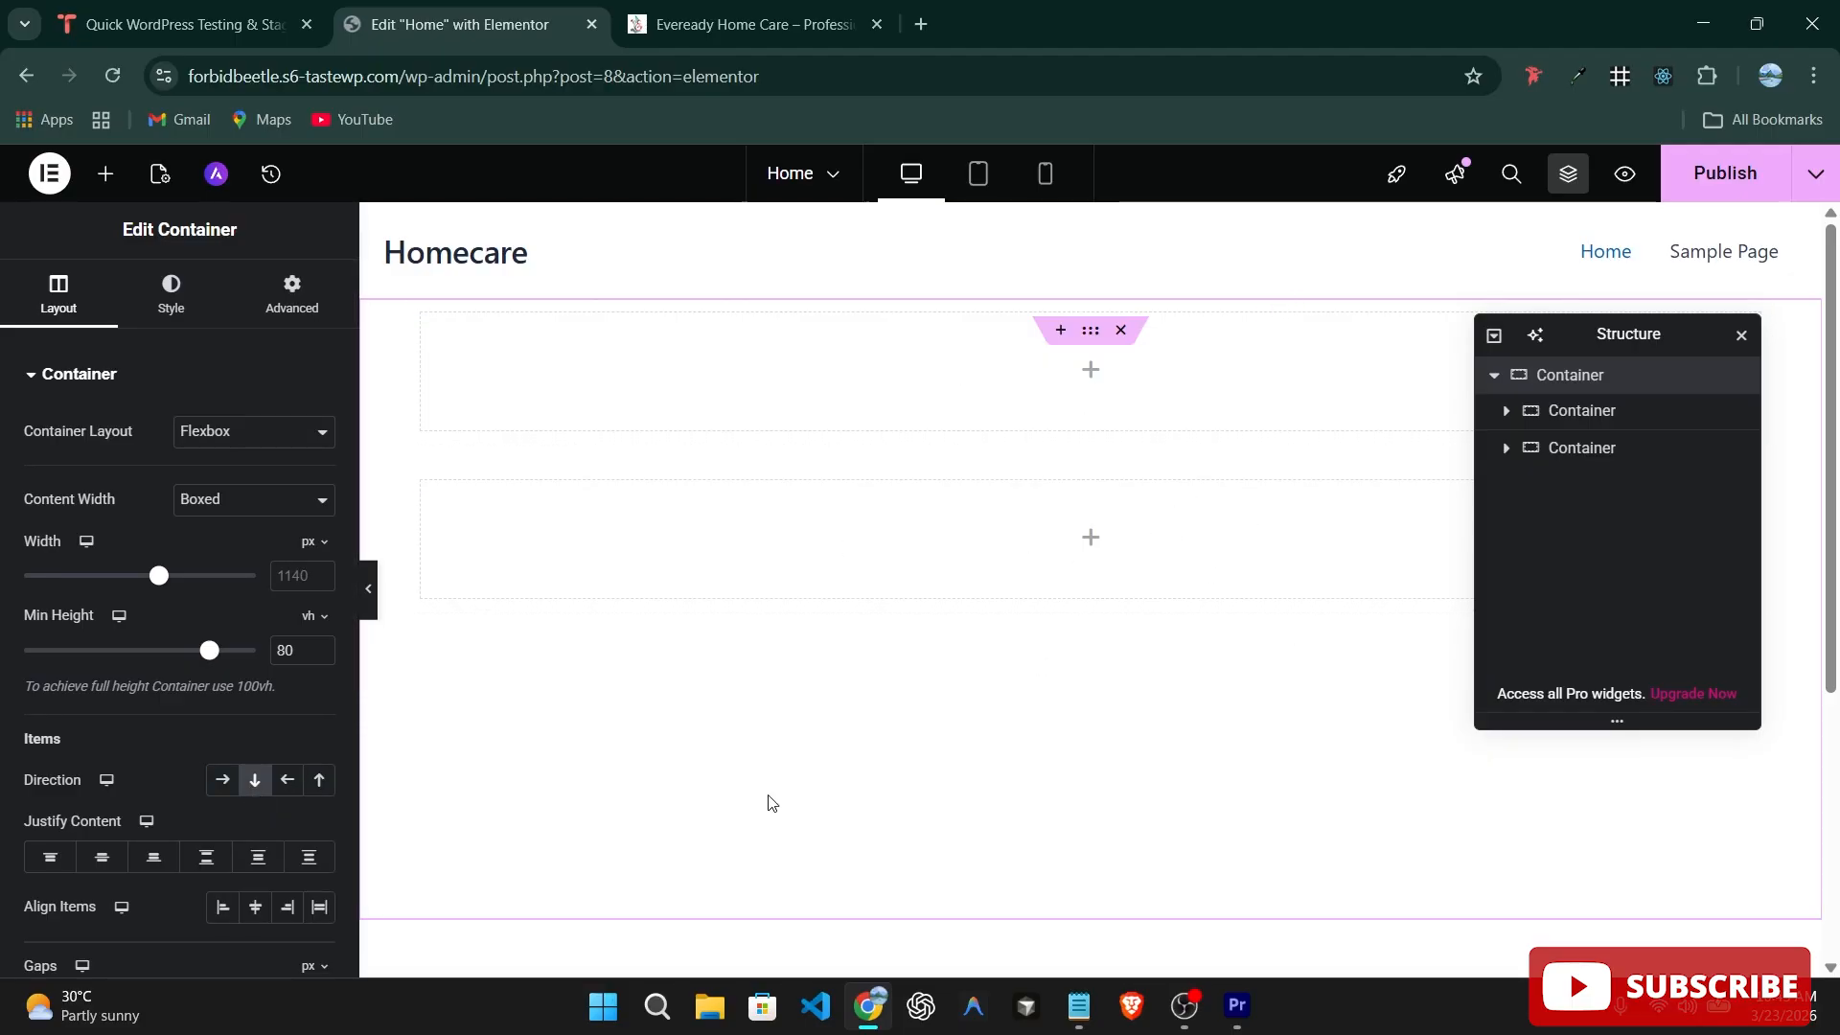
click(225, 790)
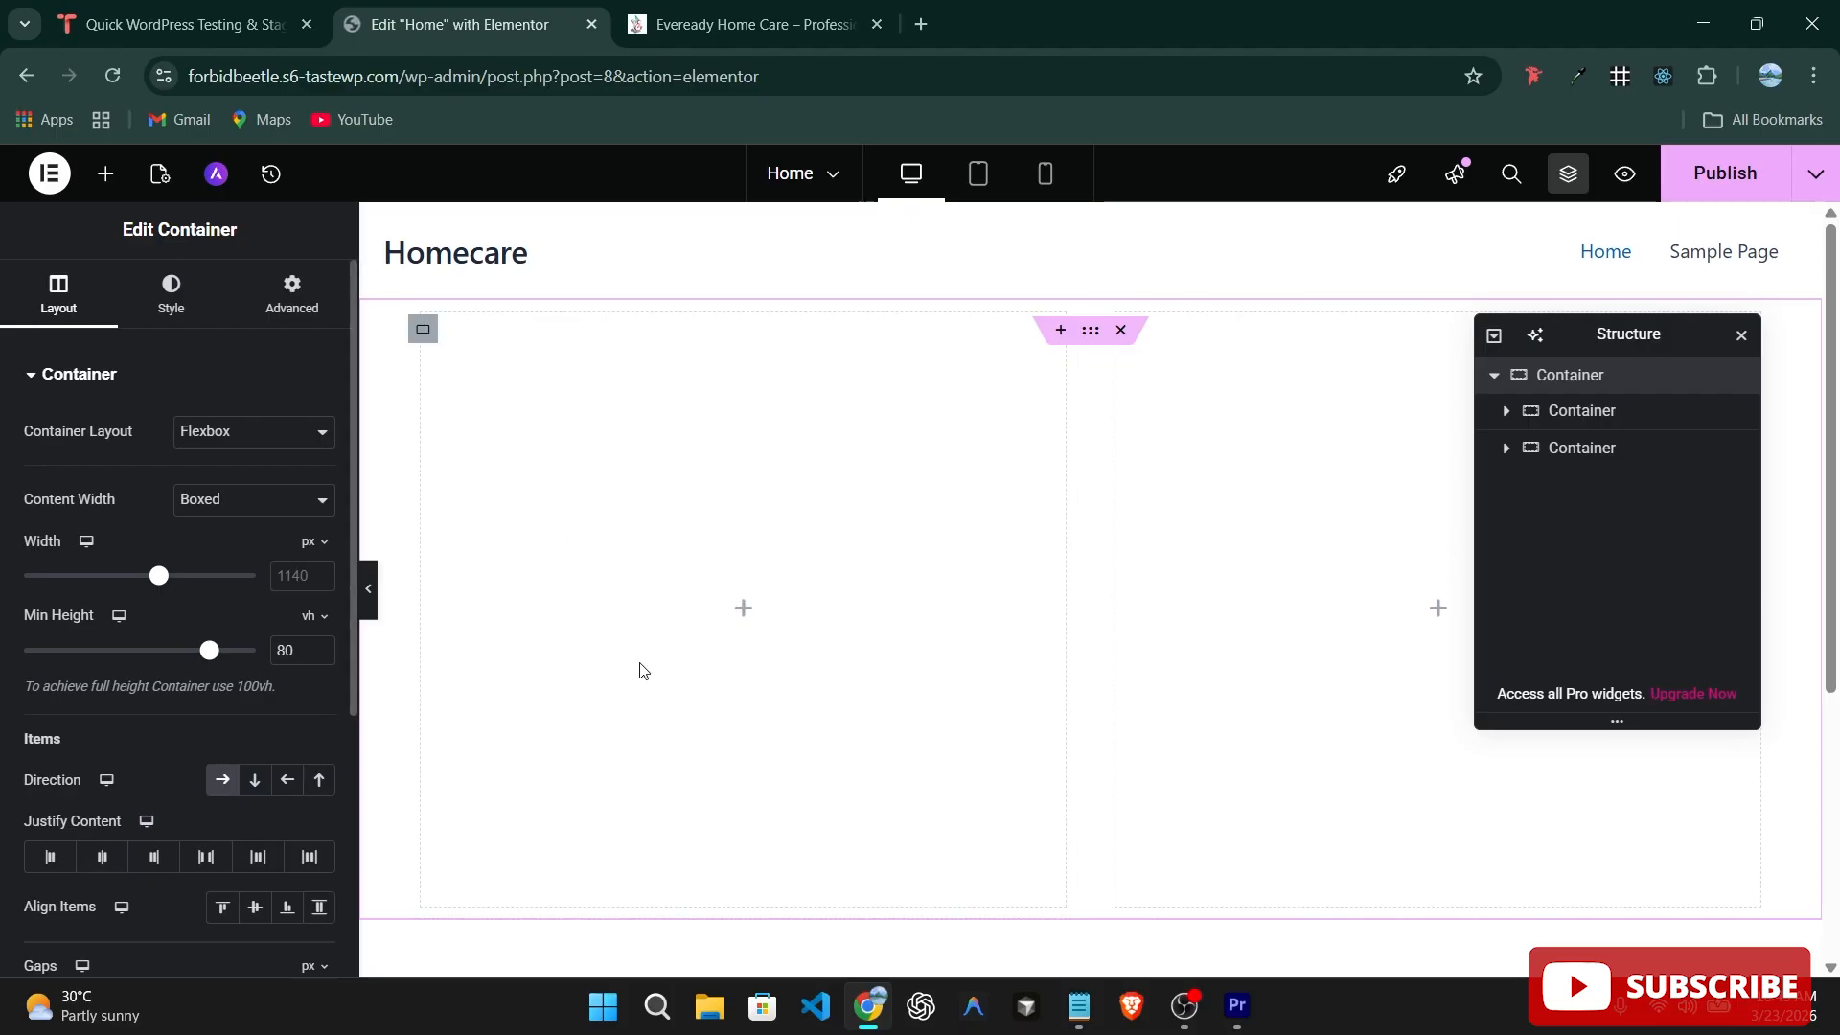
Add a Heading widget to the first inner container and set that container's Justify Content to Center.
click(106, 173)
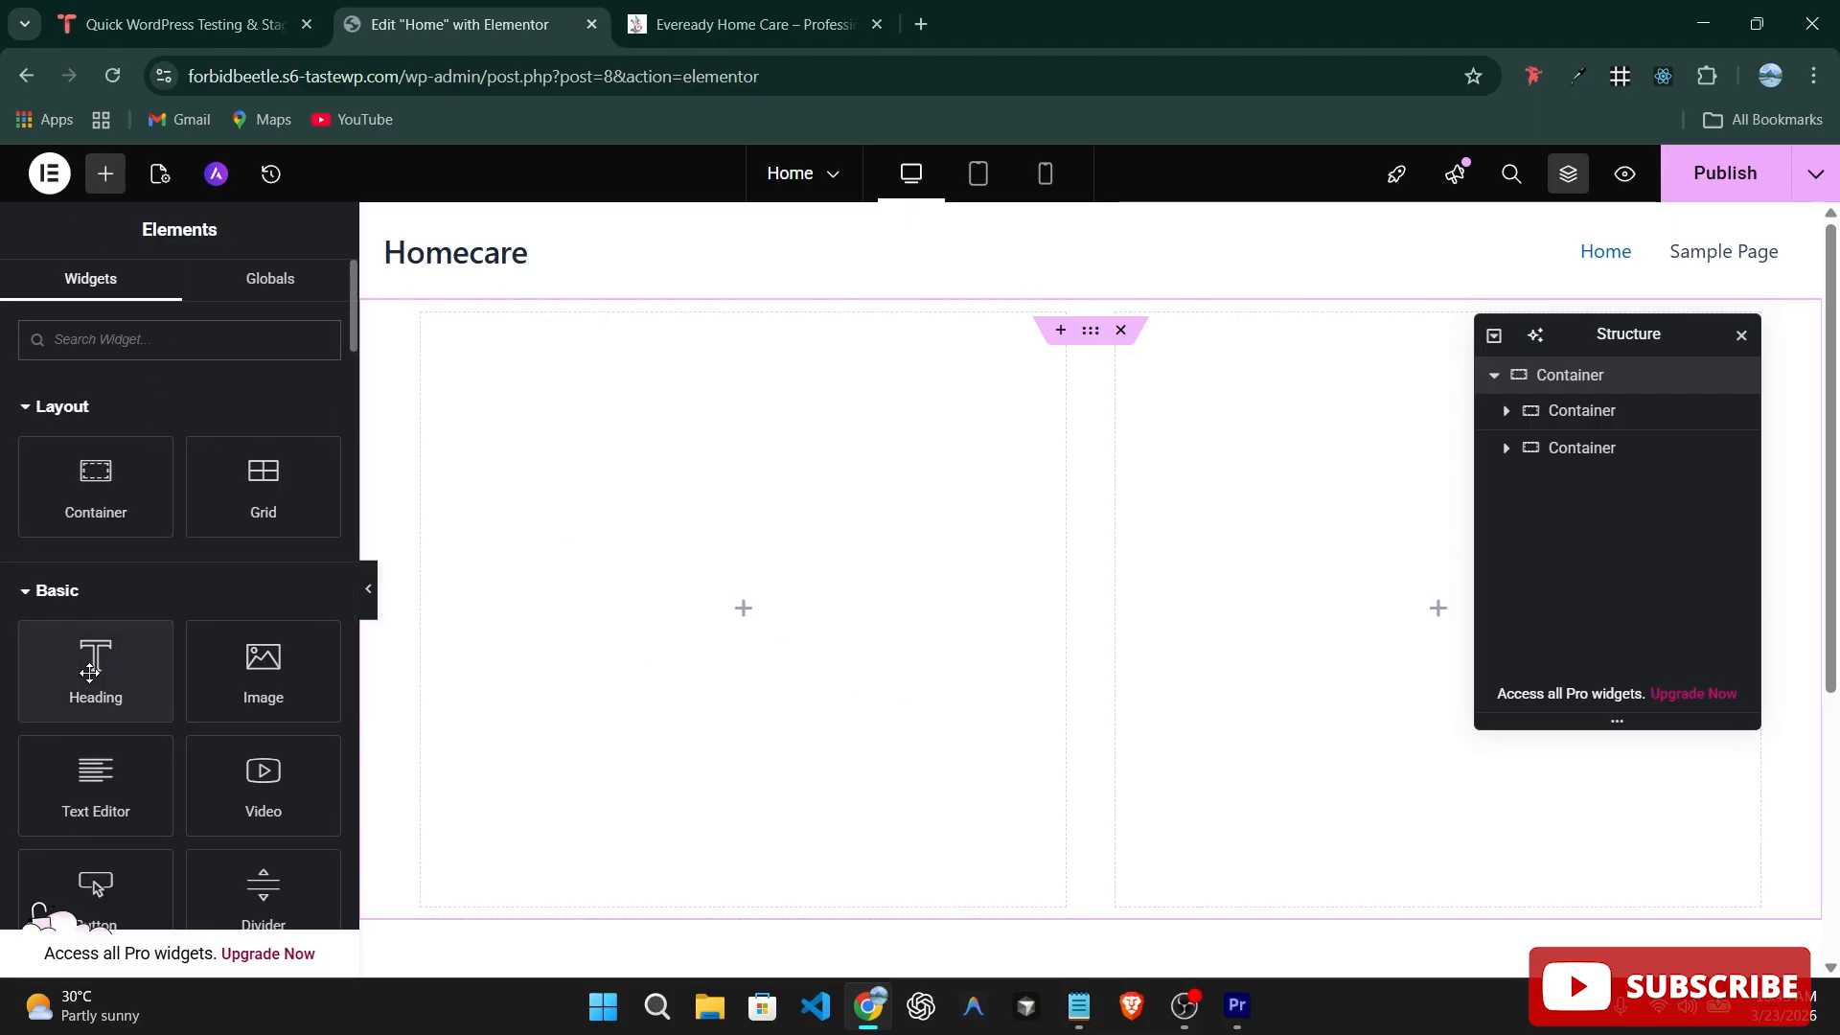
drag(96, 671, 629, 629)
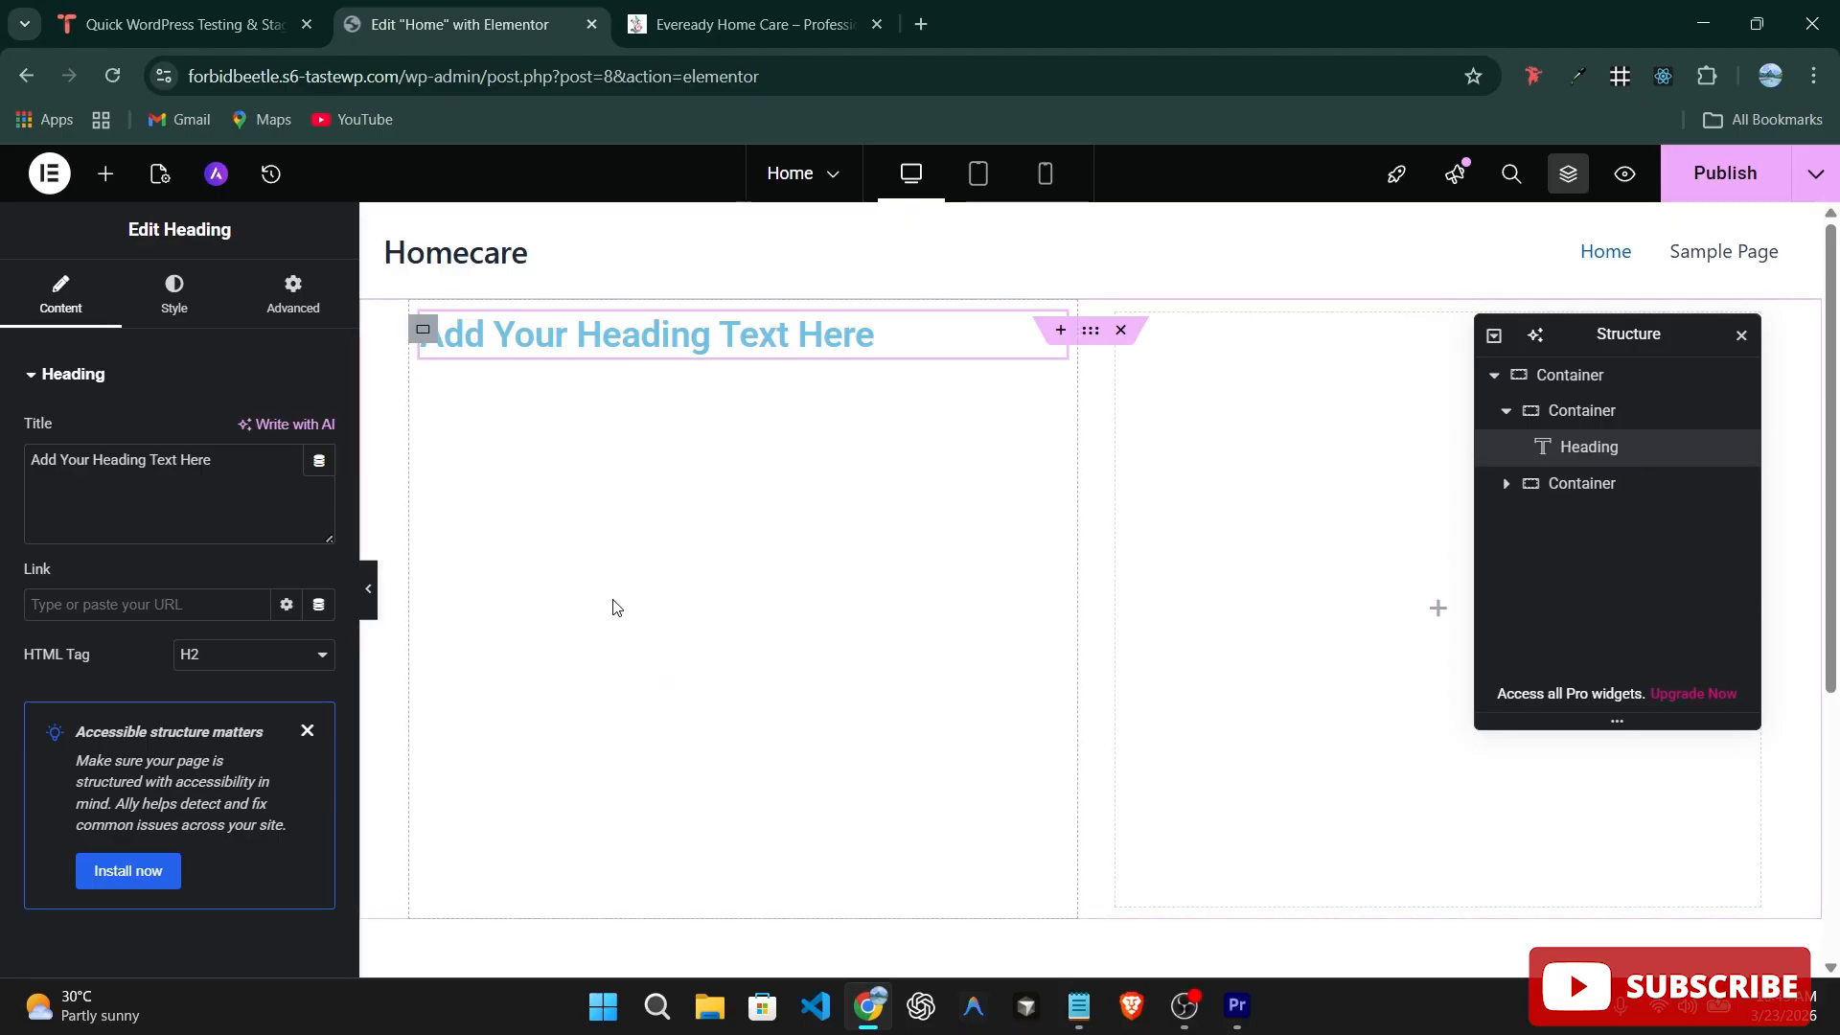
click(1582, 412)
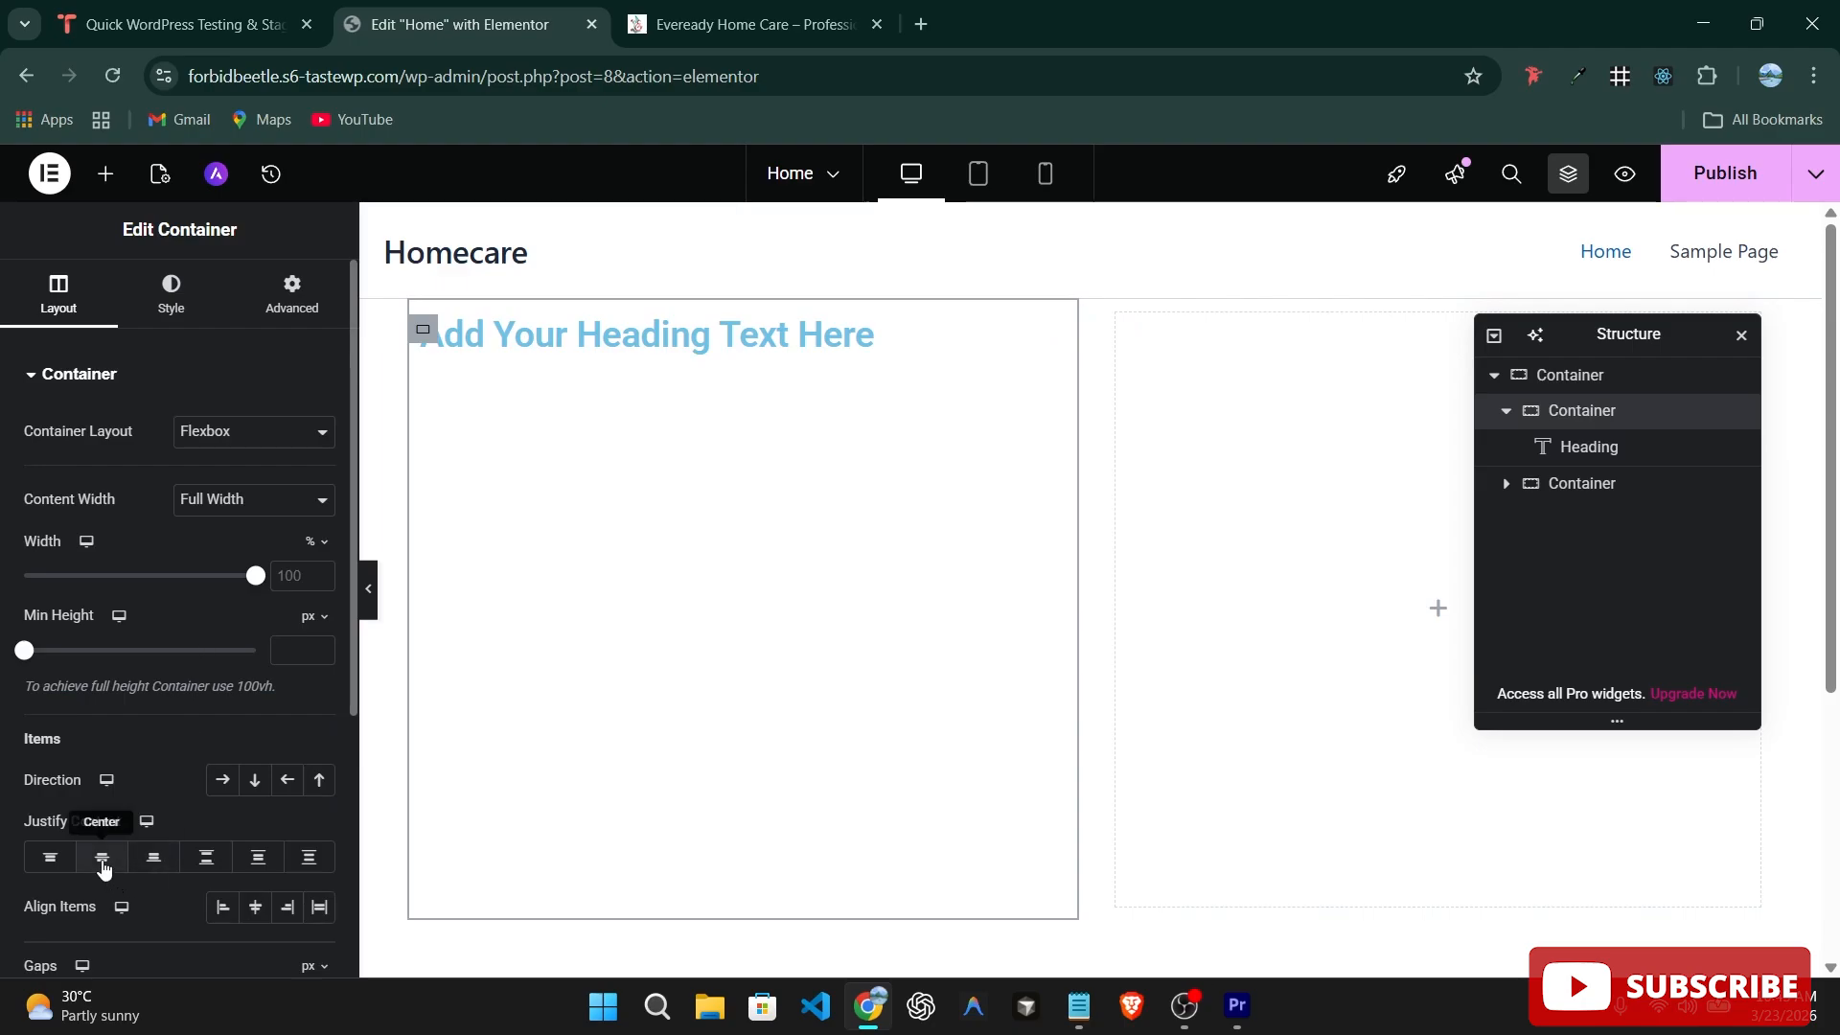
click(103, 862)
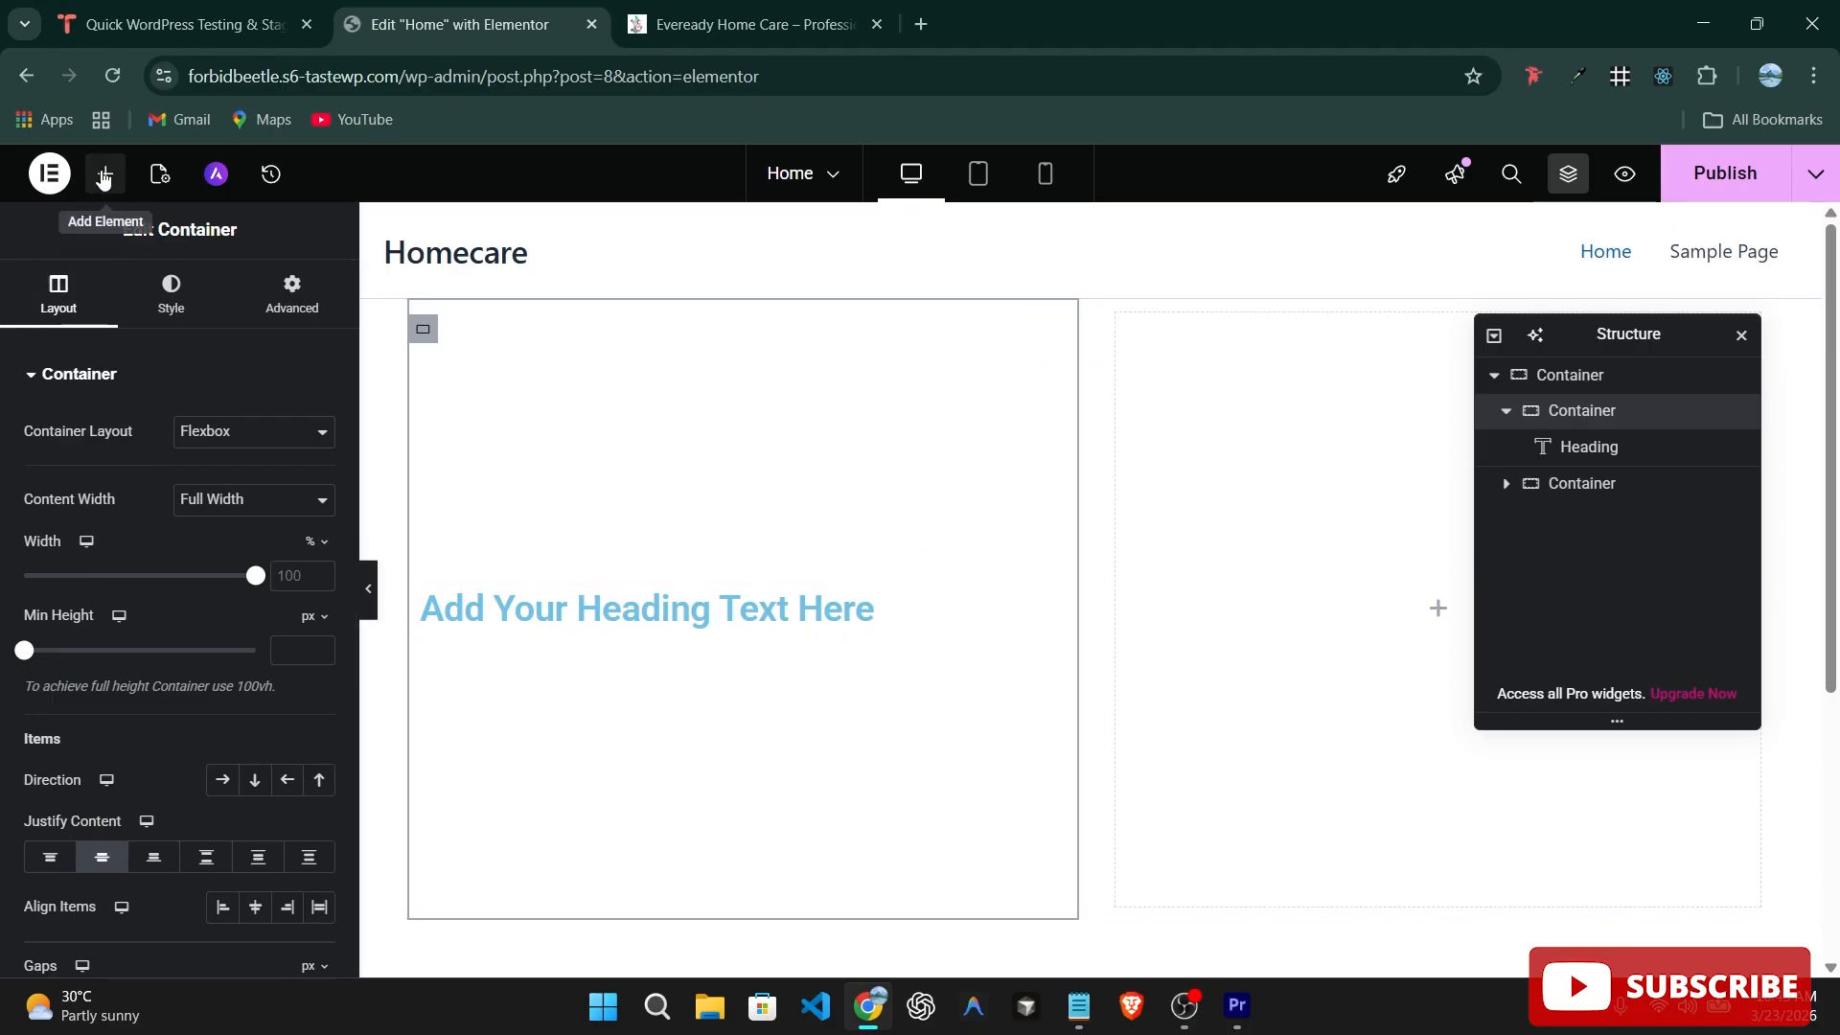
Add a Text Editor widget below the heading in the first inner container.
click(103, 178)
scroll(100, 763, down, 2)
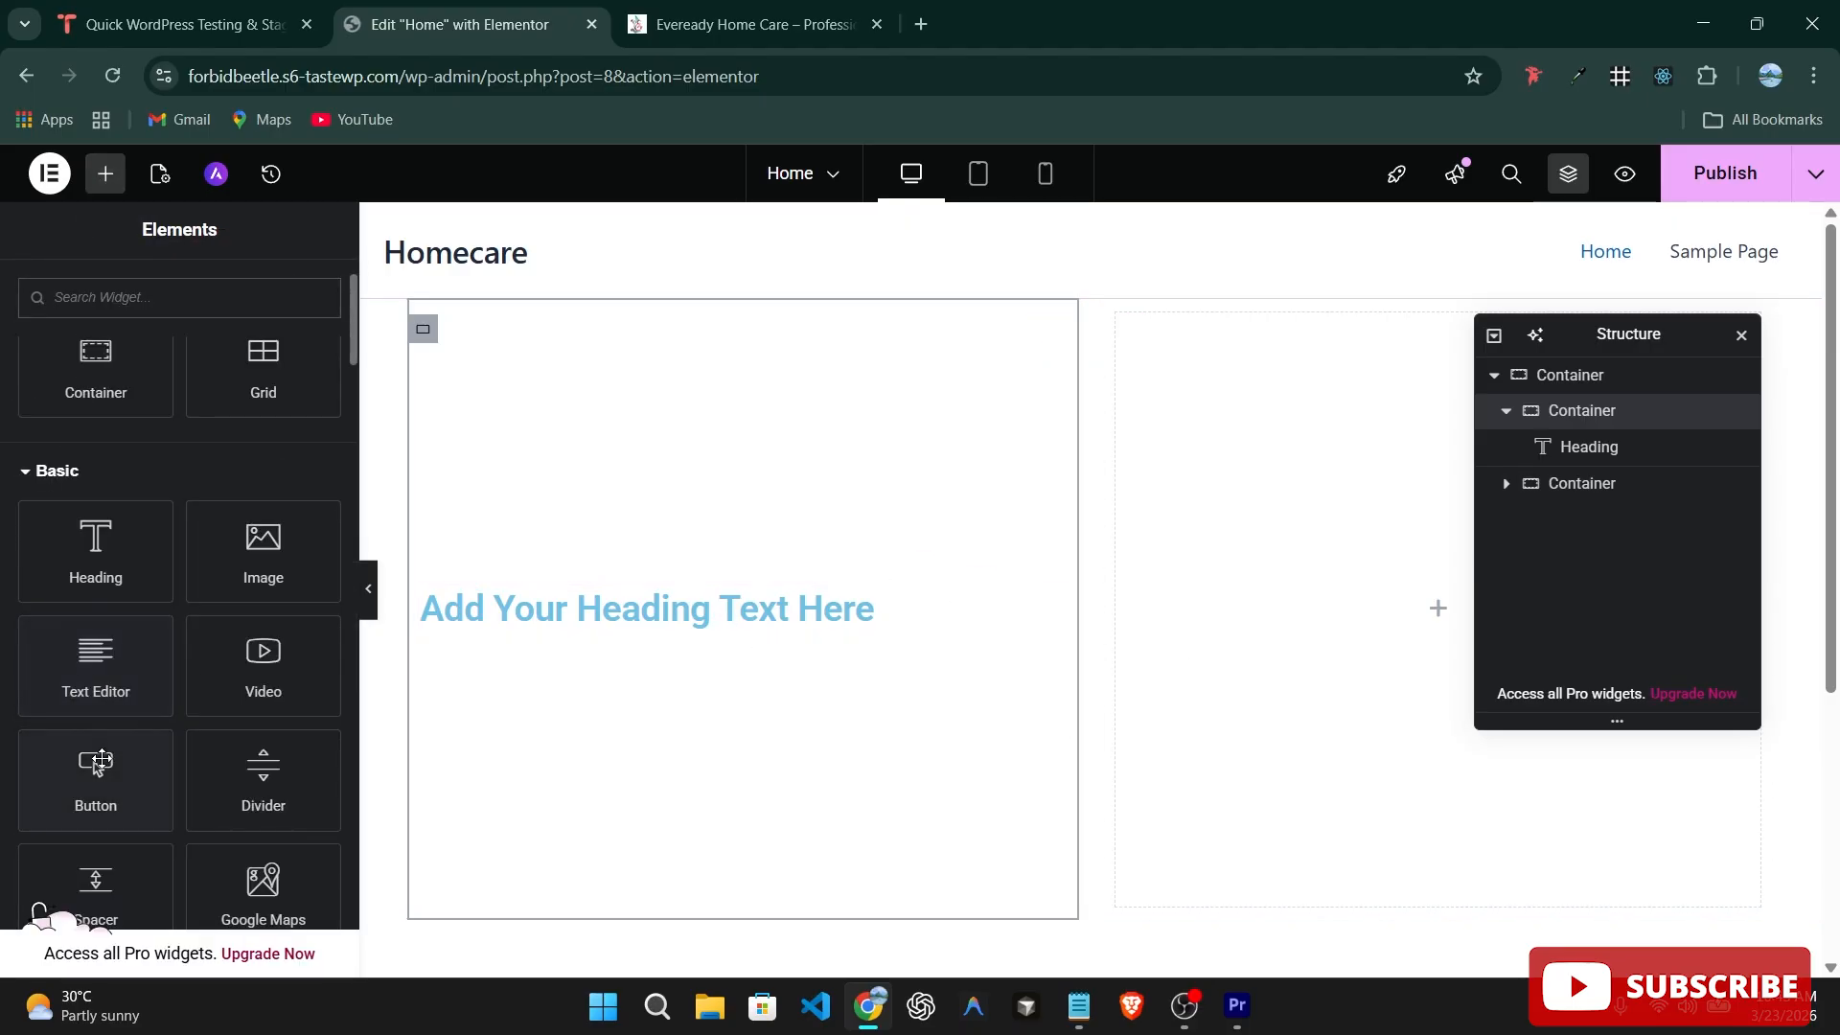
drag(95, 662, 582, 614)
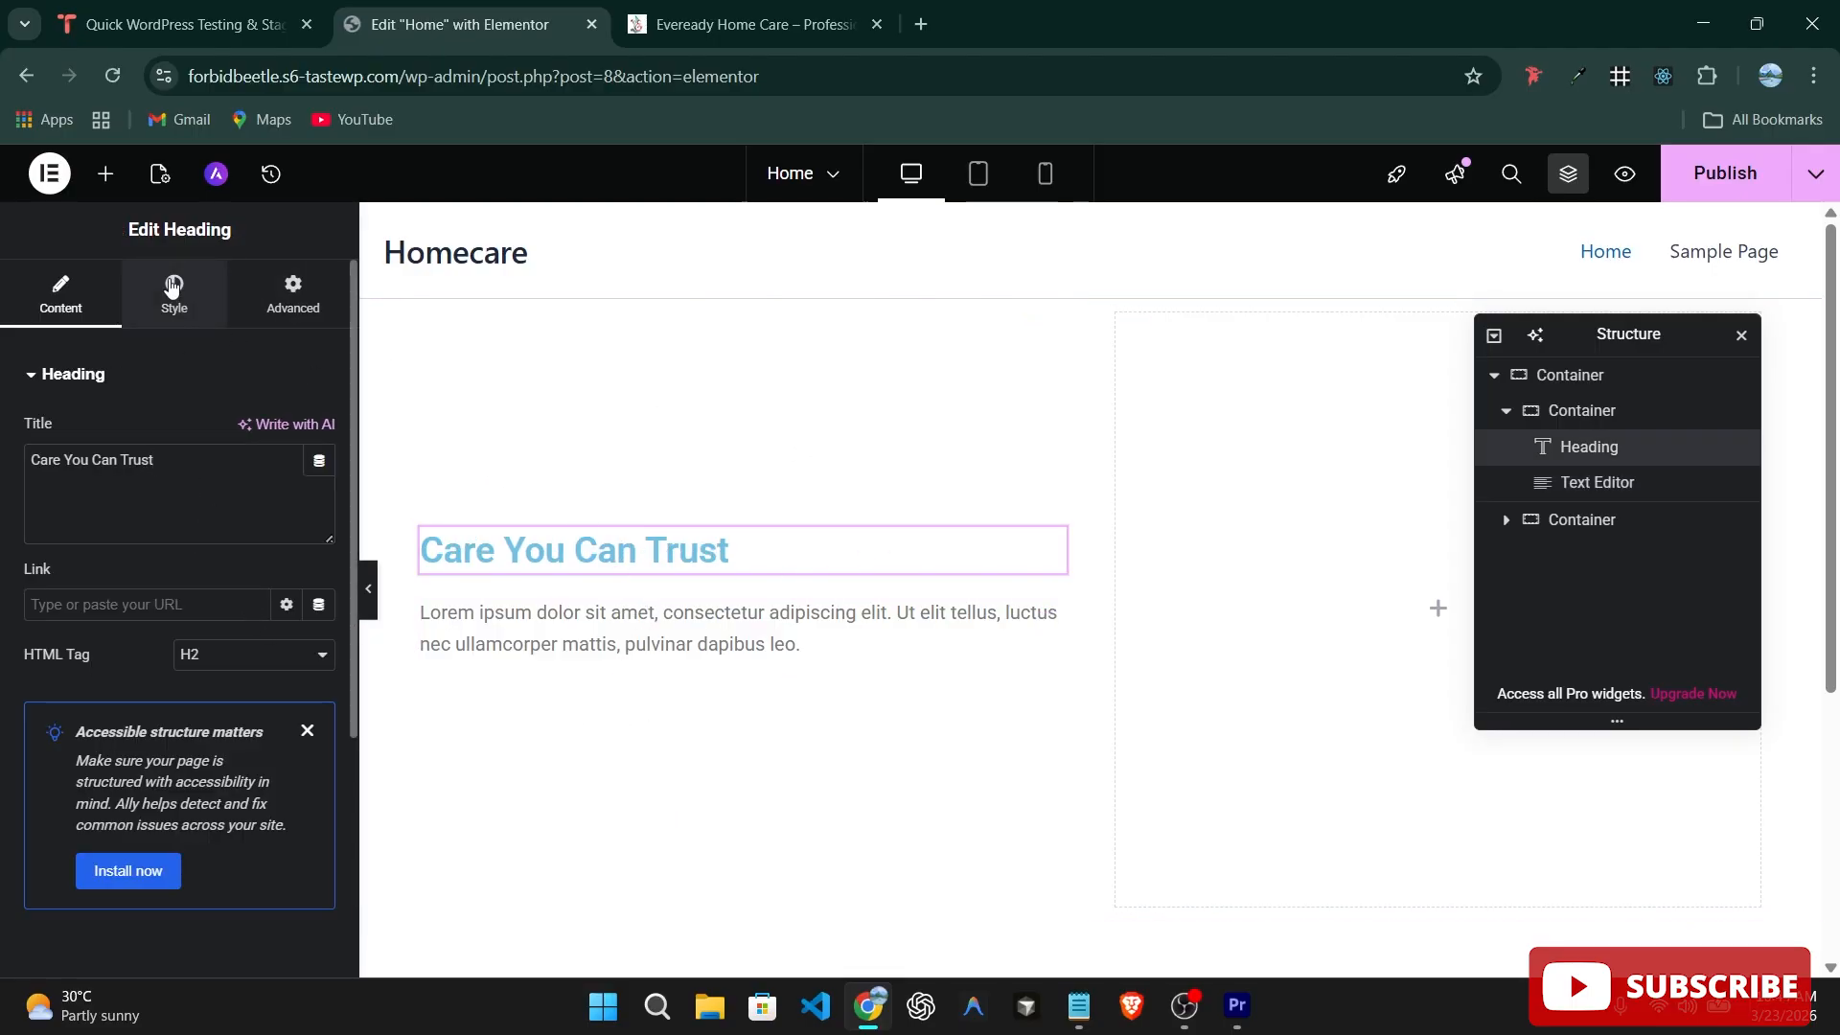
Set the font size of the "Care You Can Trust" heading to 56 px.
click(194, 311)
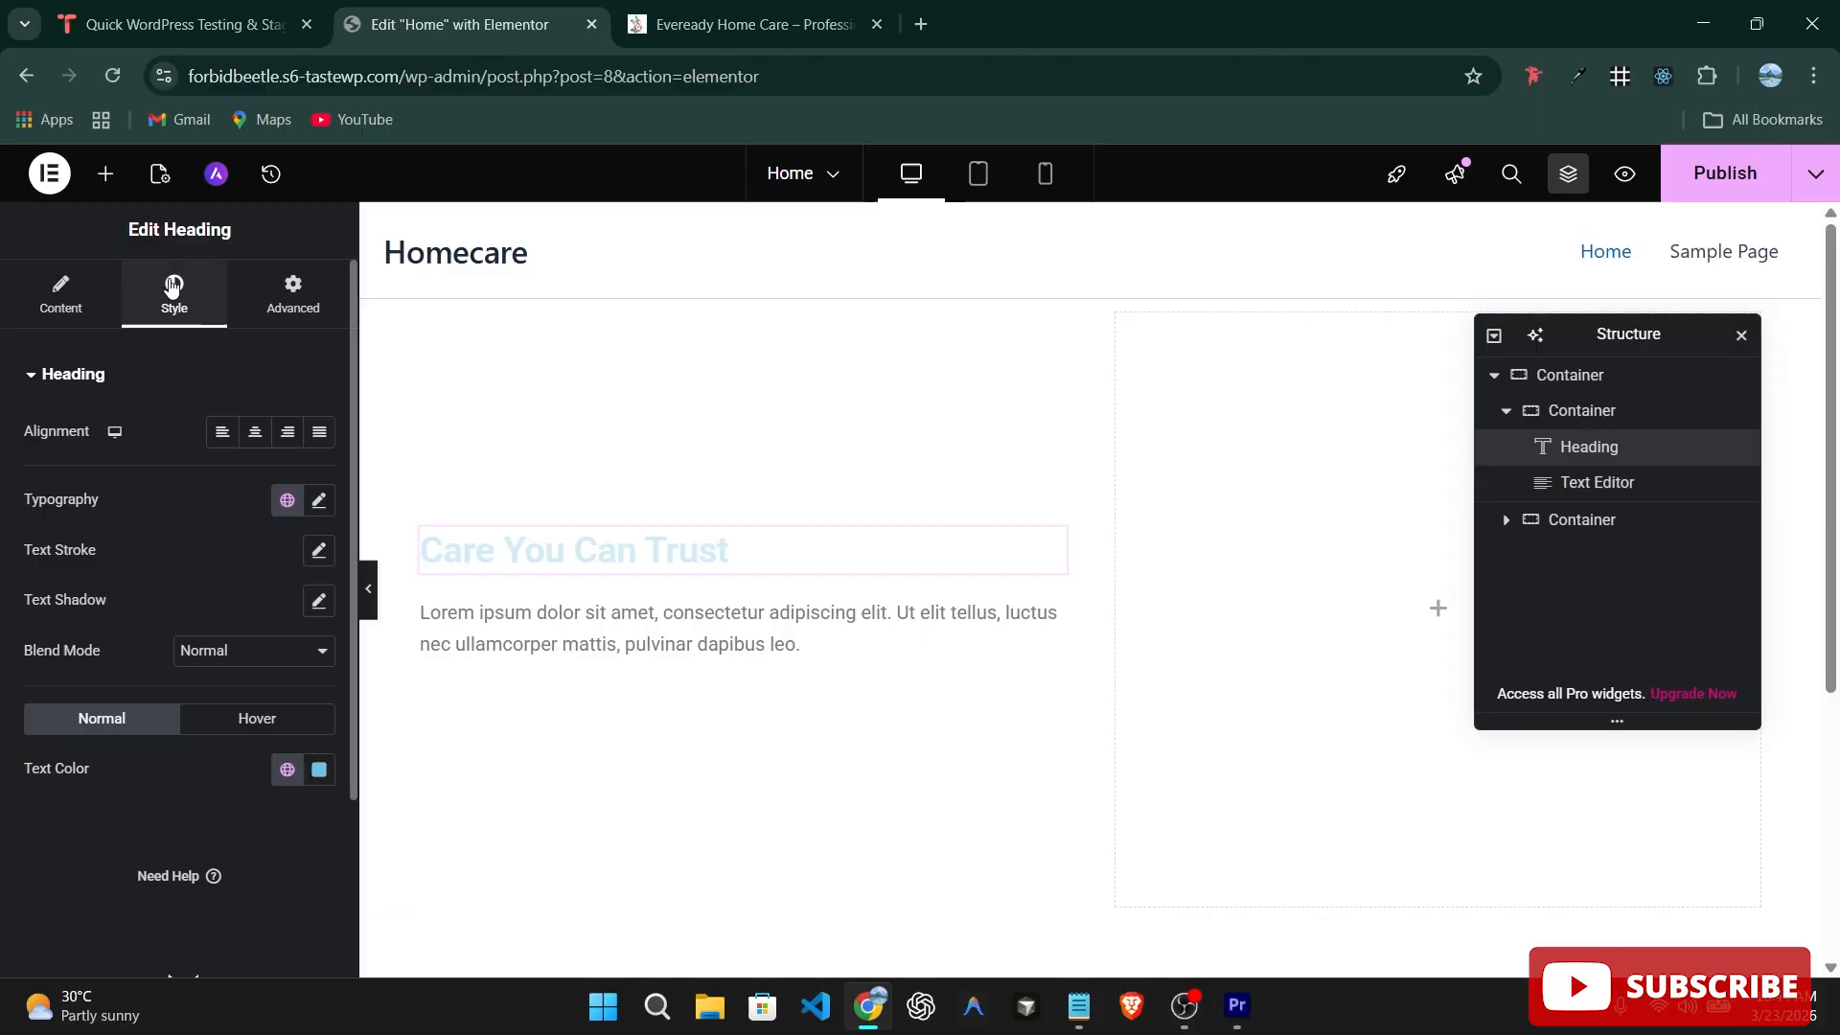
click(319, 500)
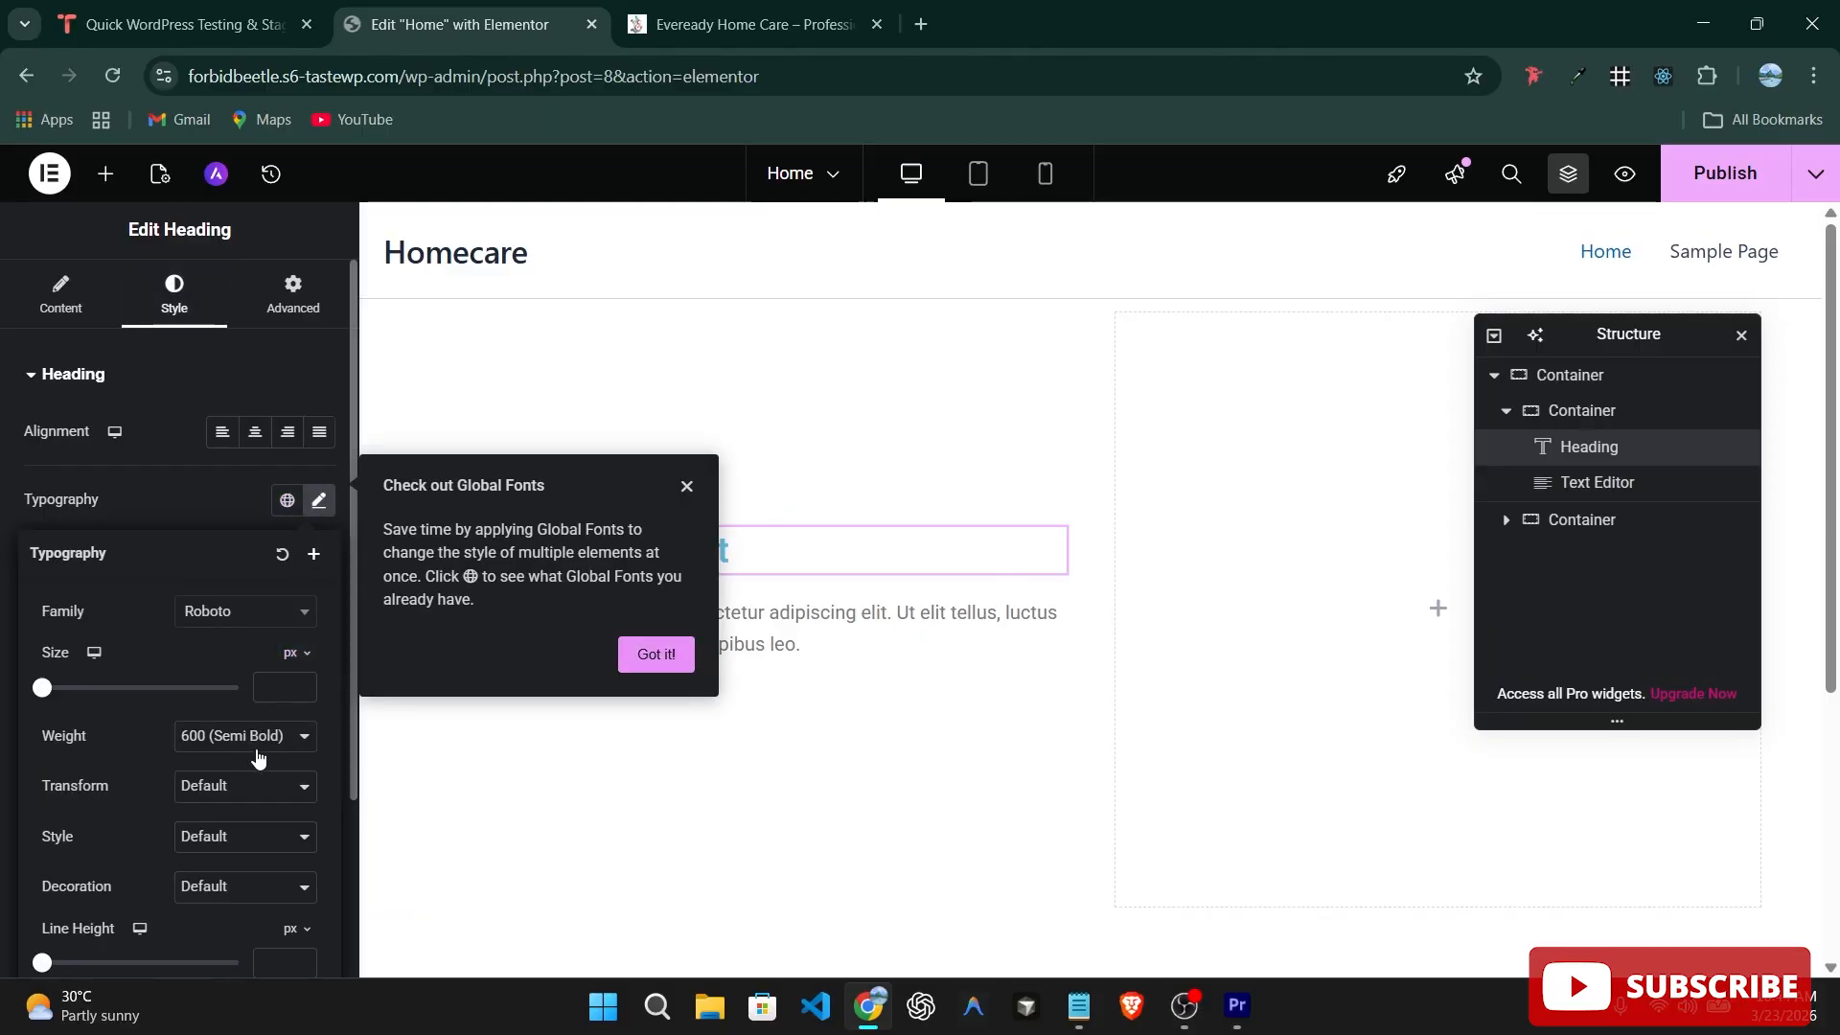
click(660, 655)
drag(45, 690, 101, 705)
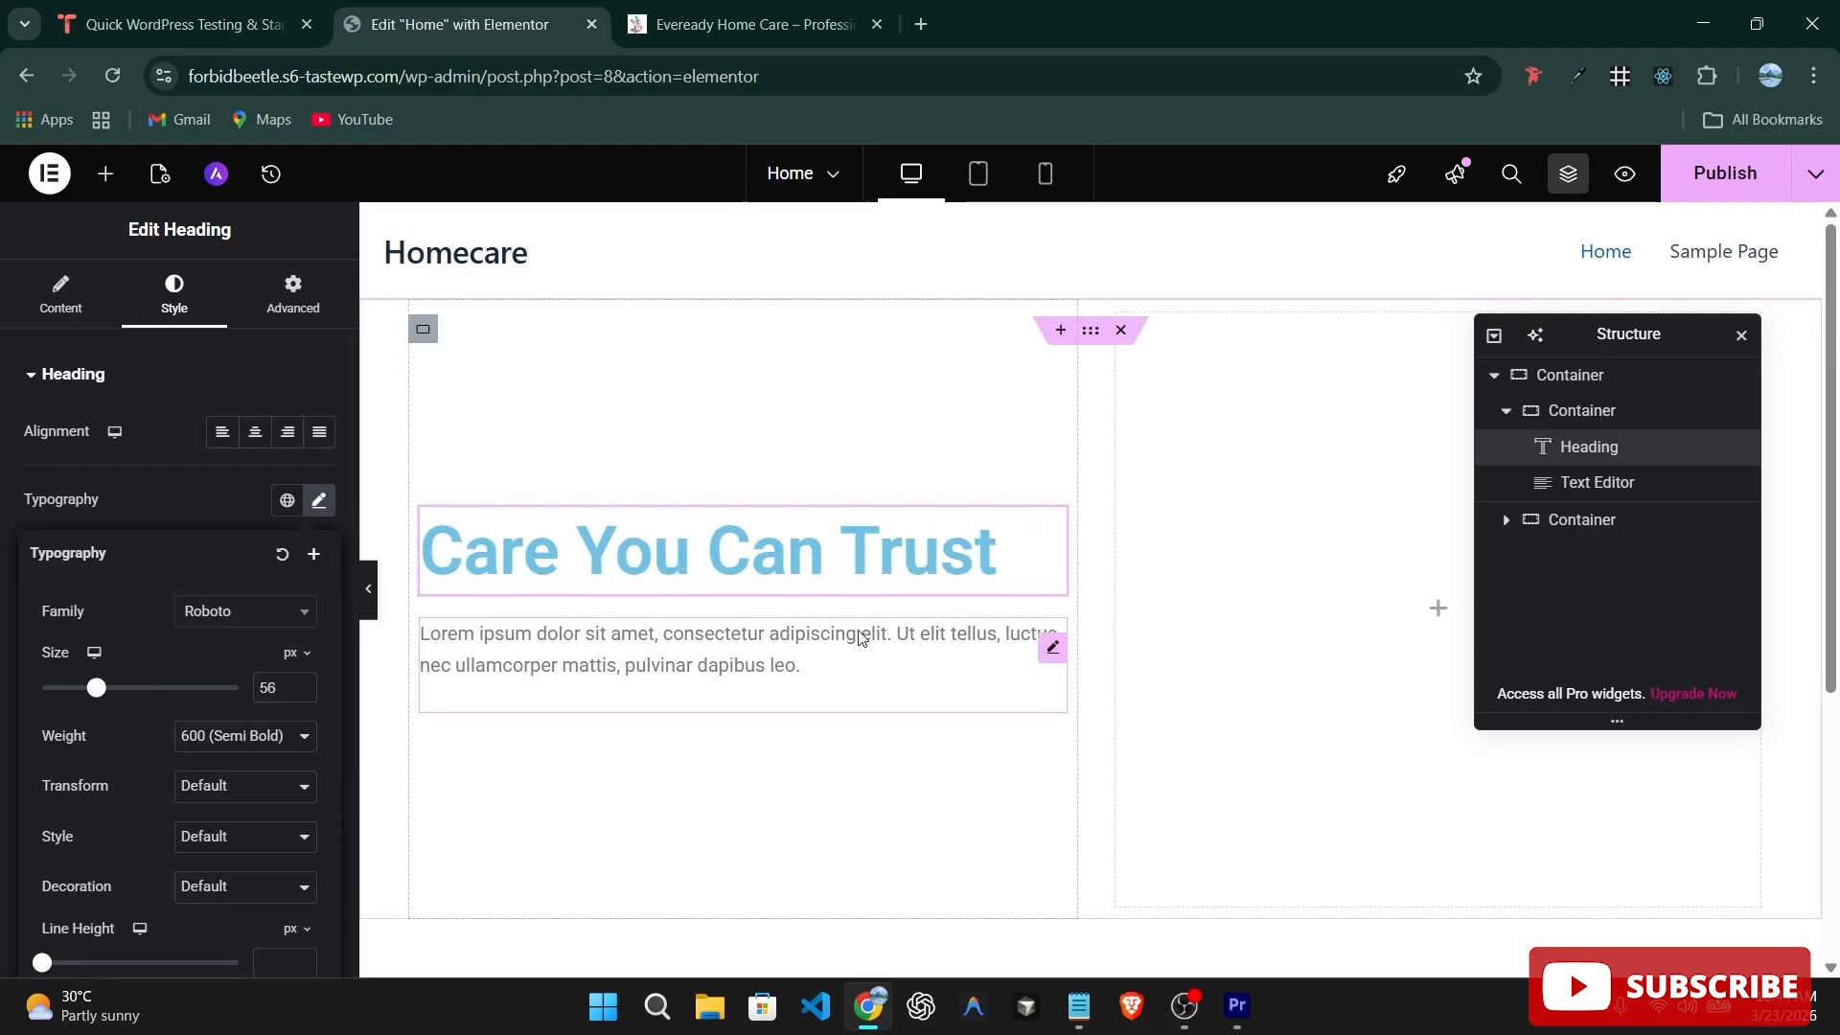
scroll(699, 697, down, 1)
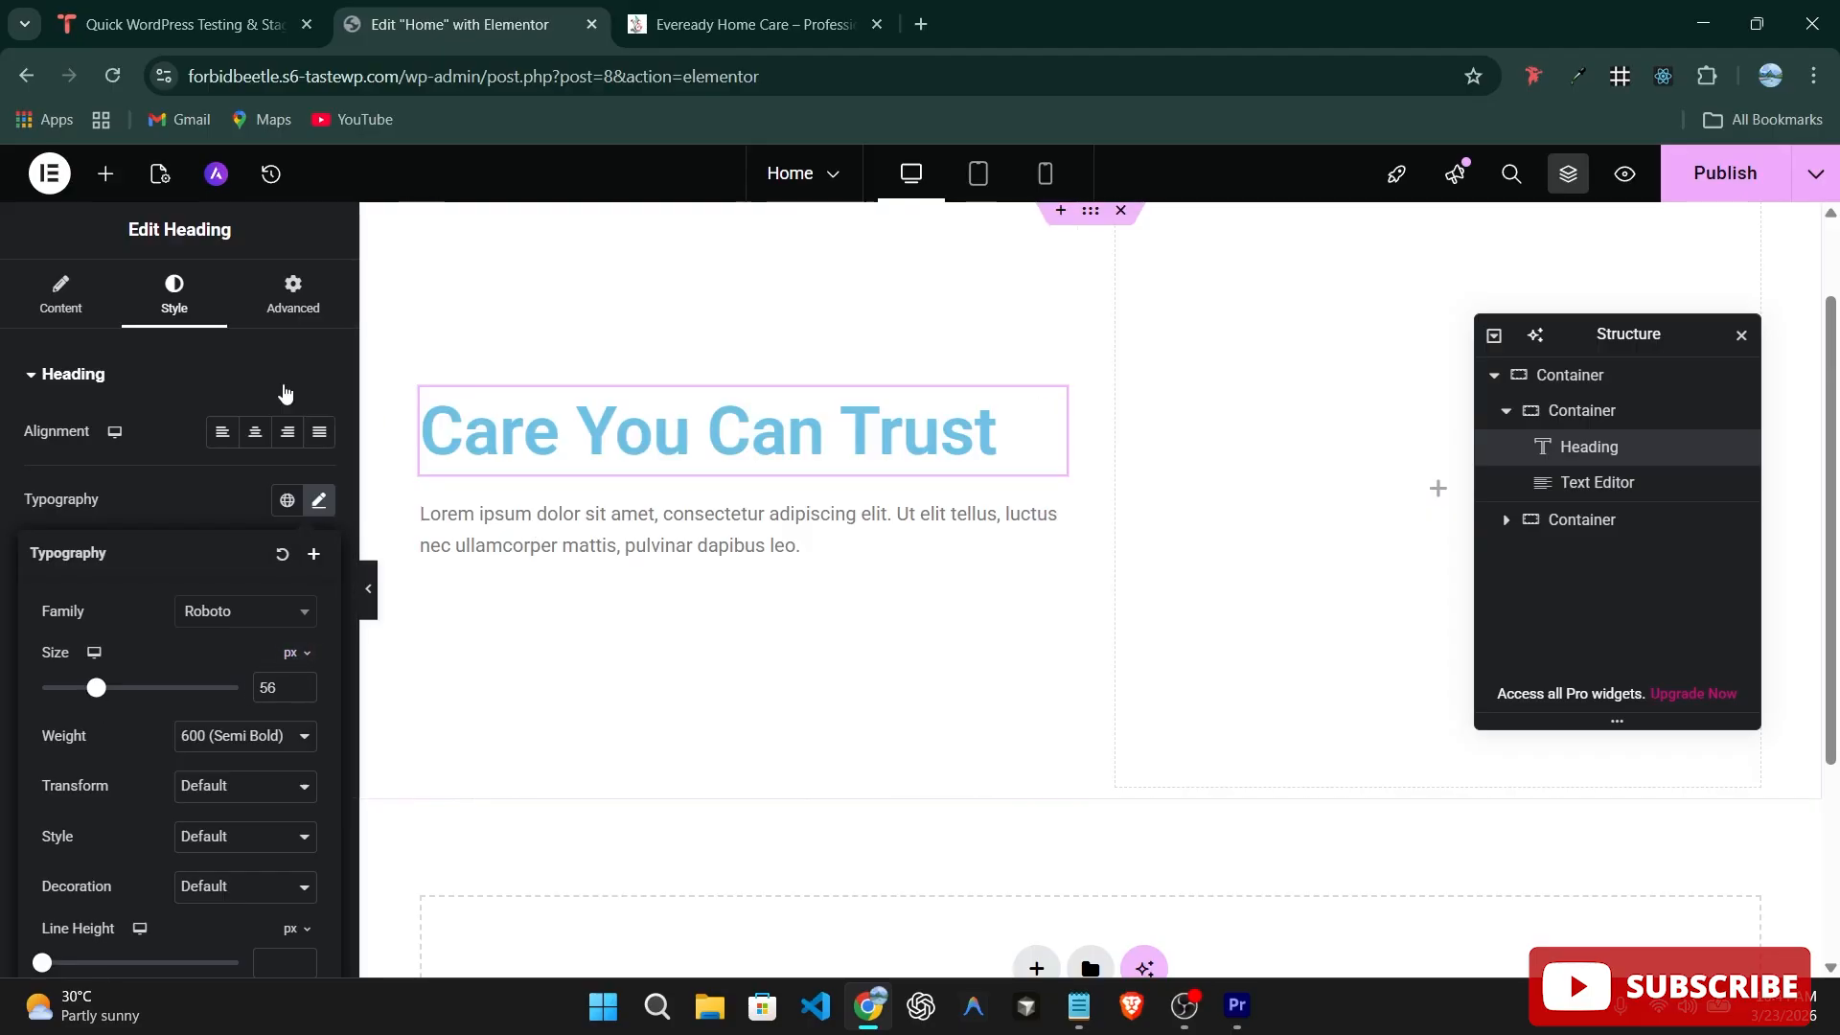
click(175, 491)
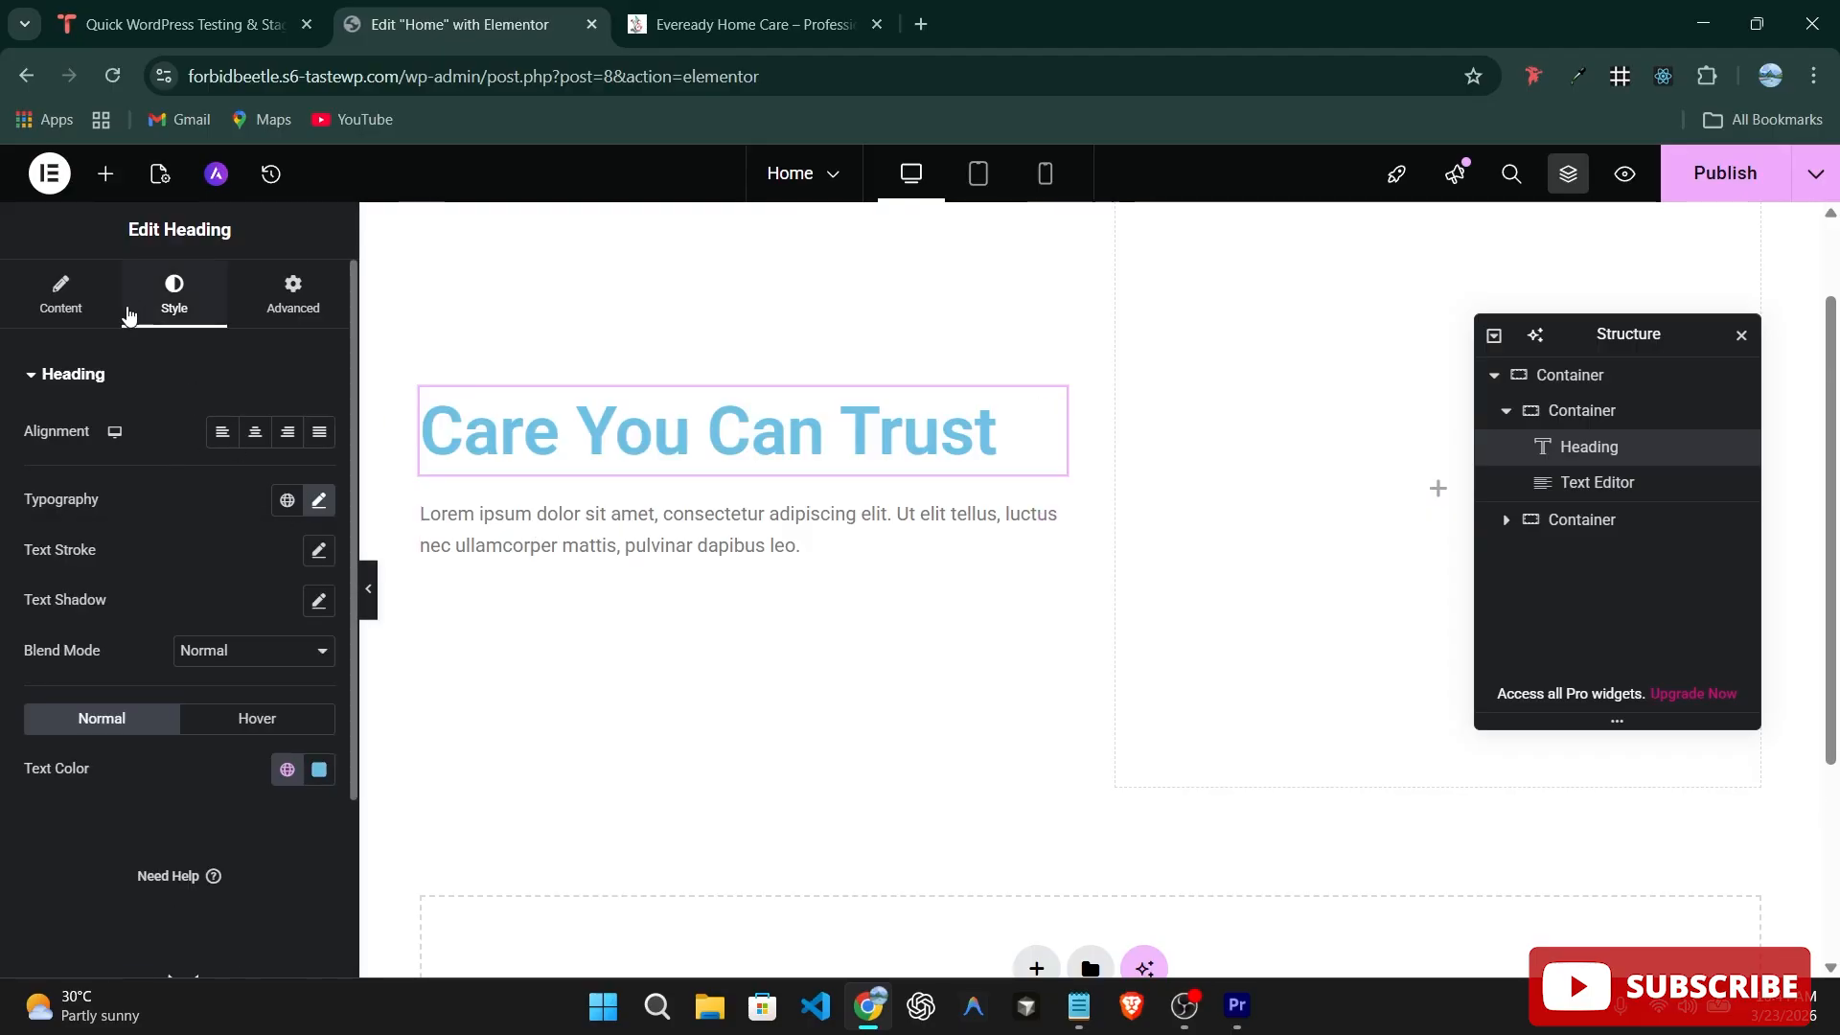
Add a Button widget below the text in the first inner container and duplicate it.
click(106, 173)
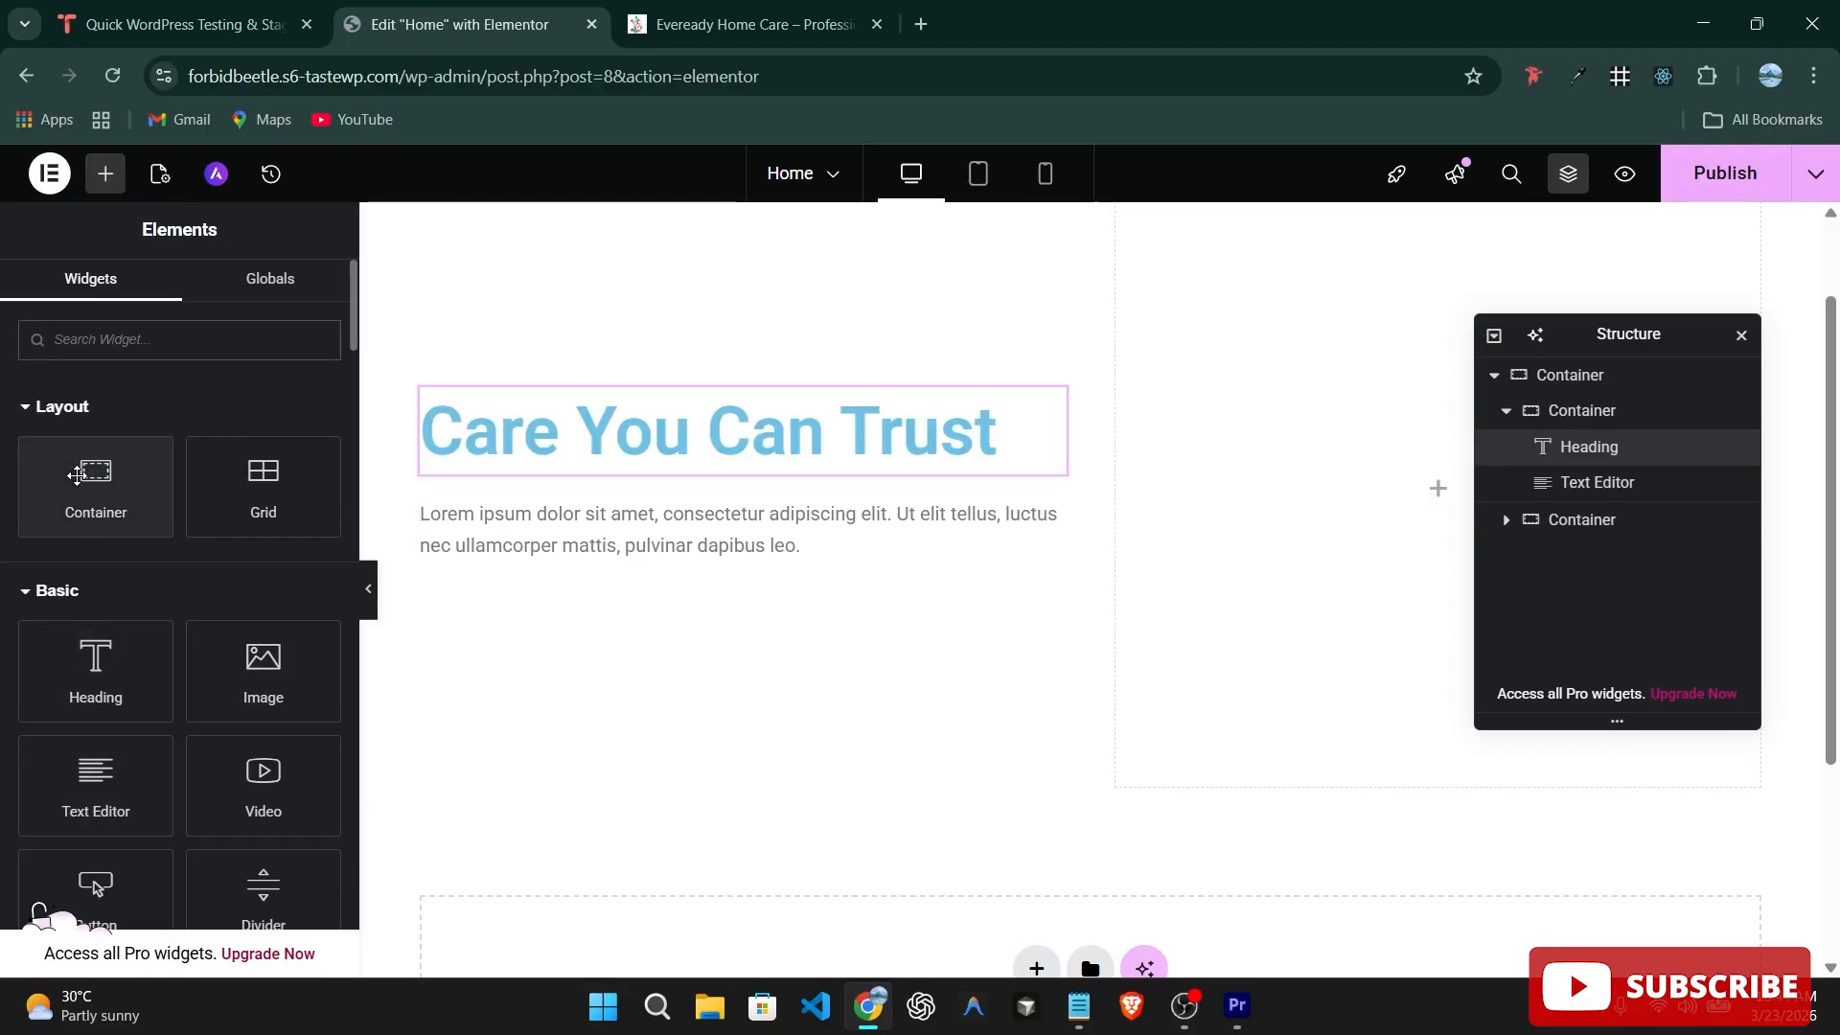
drag(82, 481, 336, 594)
click(145, 330)
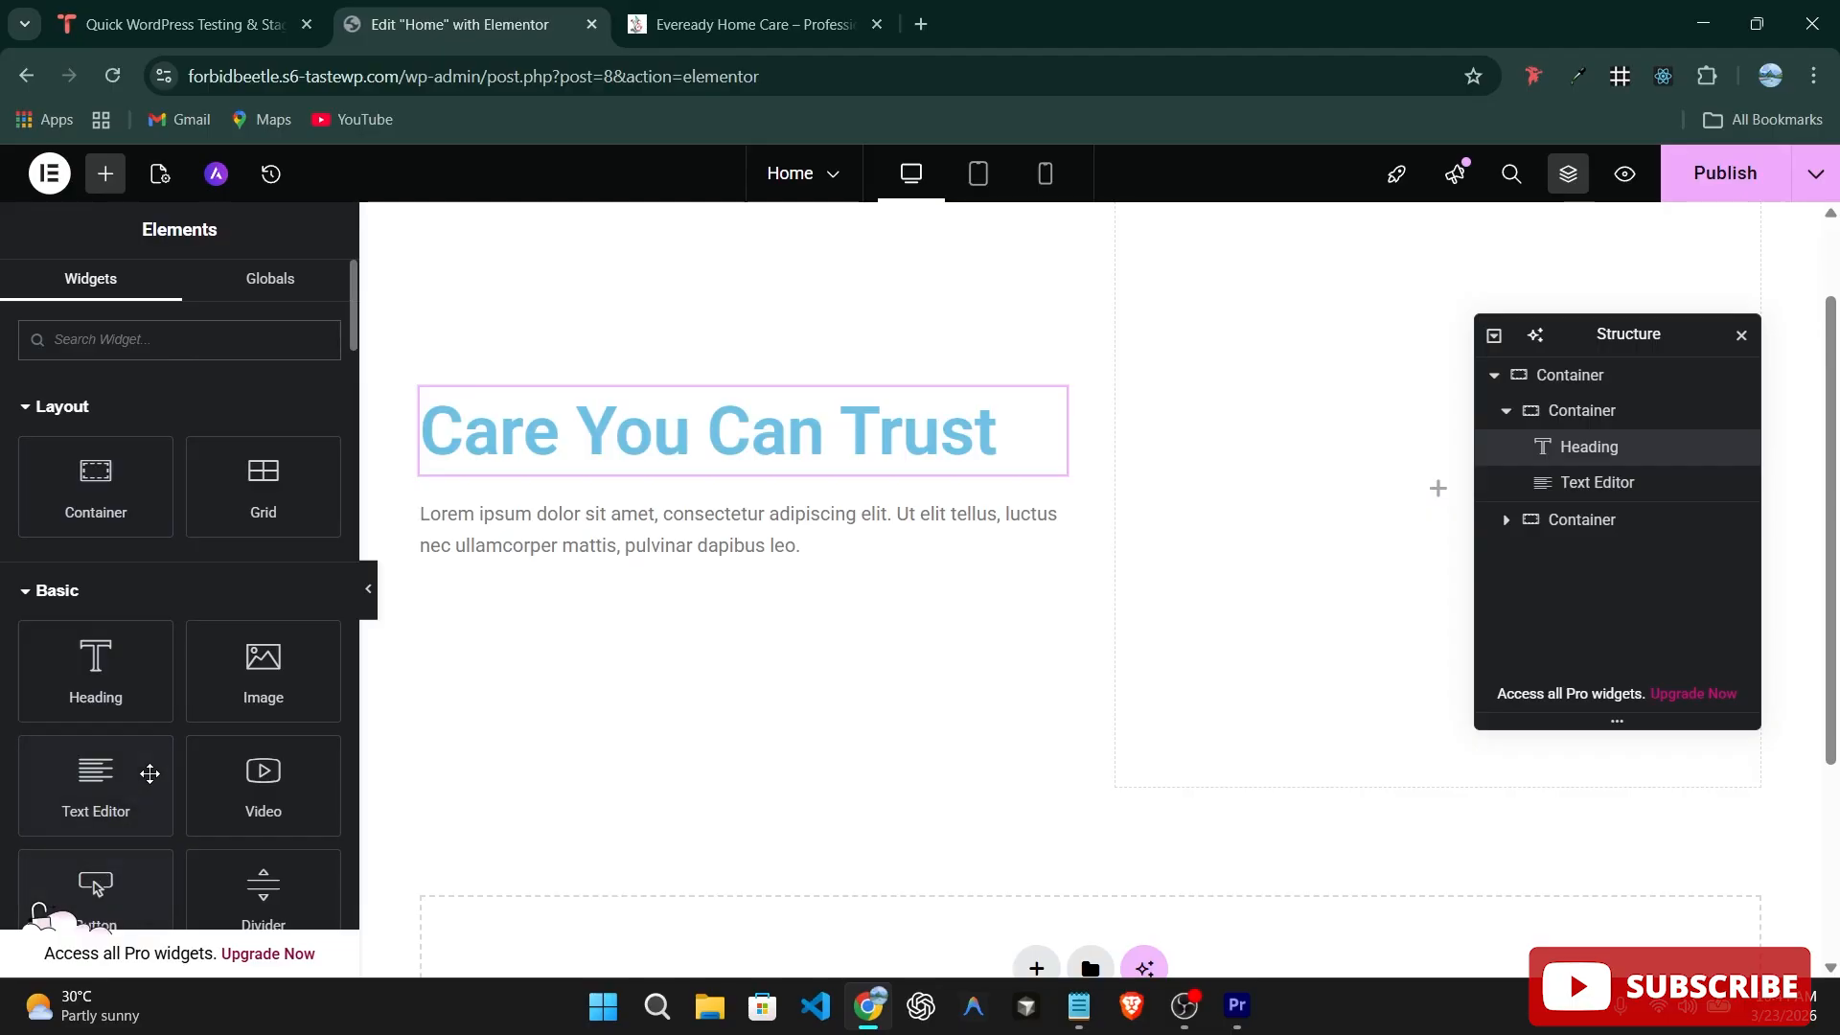
scroll(144, 771, down, 1)
drag(120, 788, 565, 570)
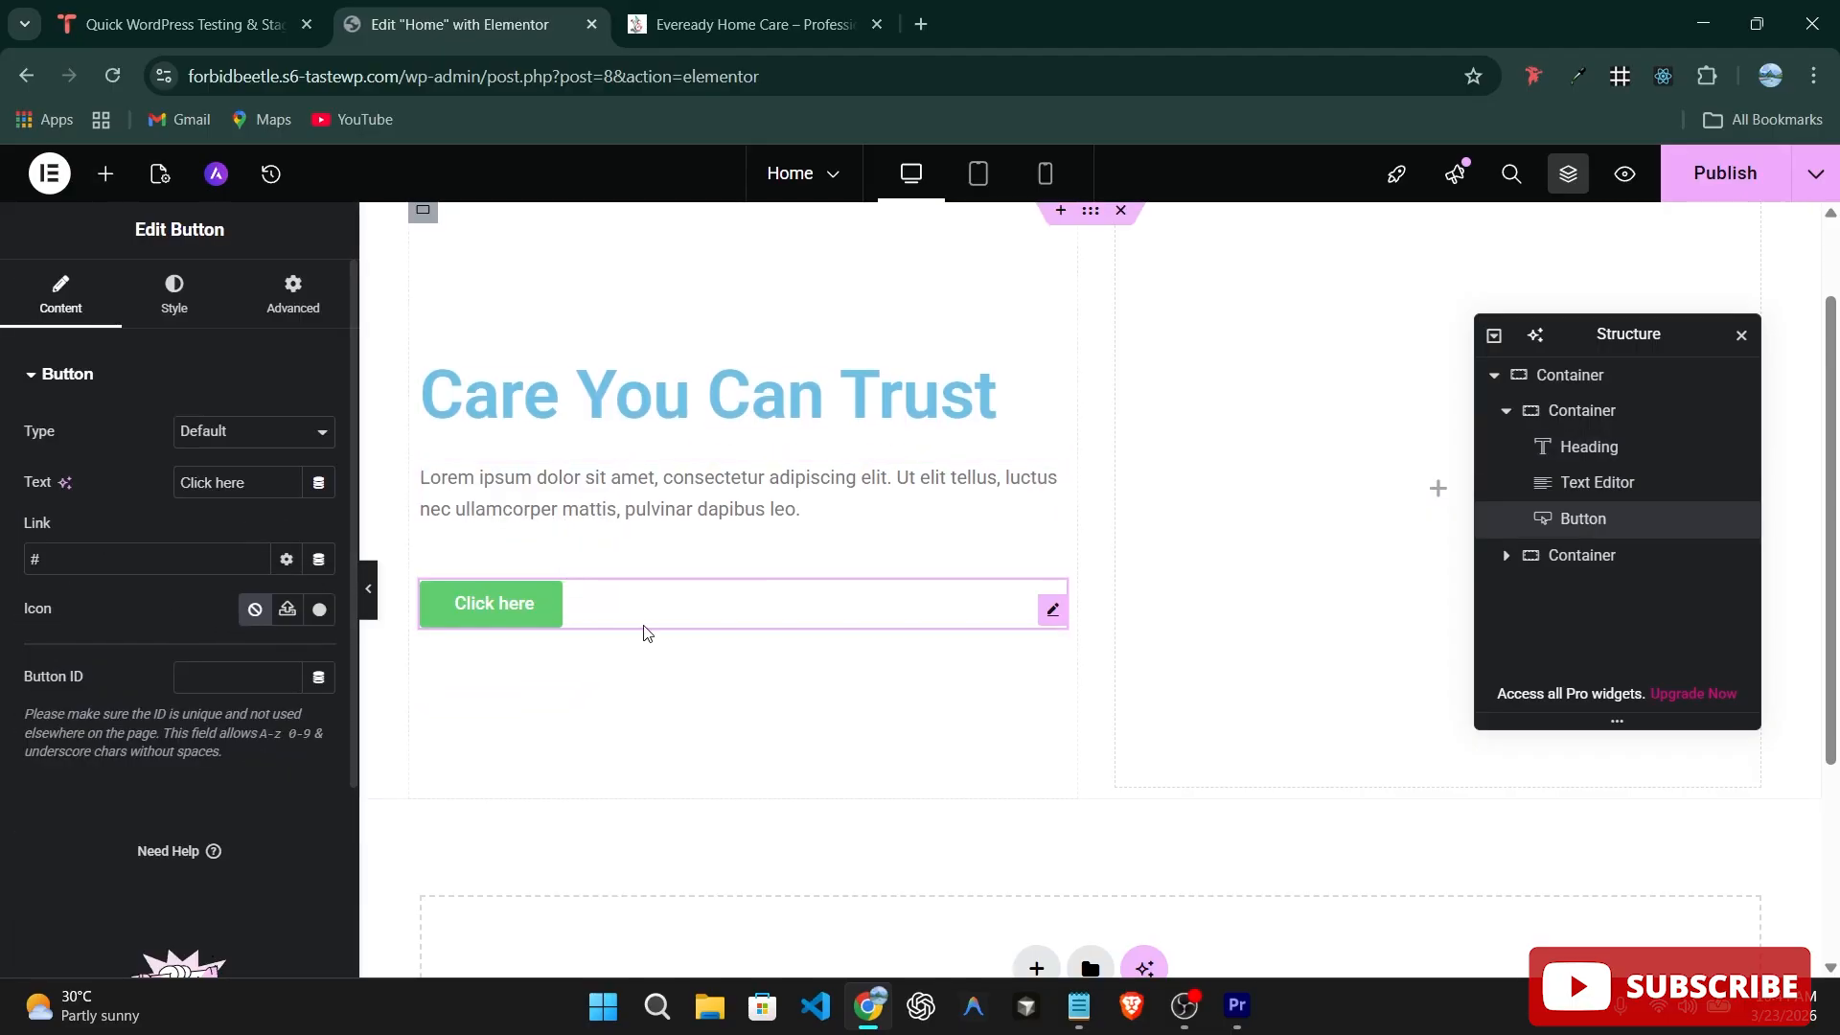
right_click(533, 614)
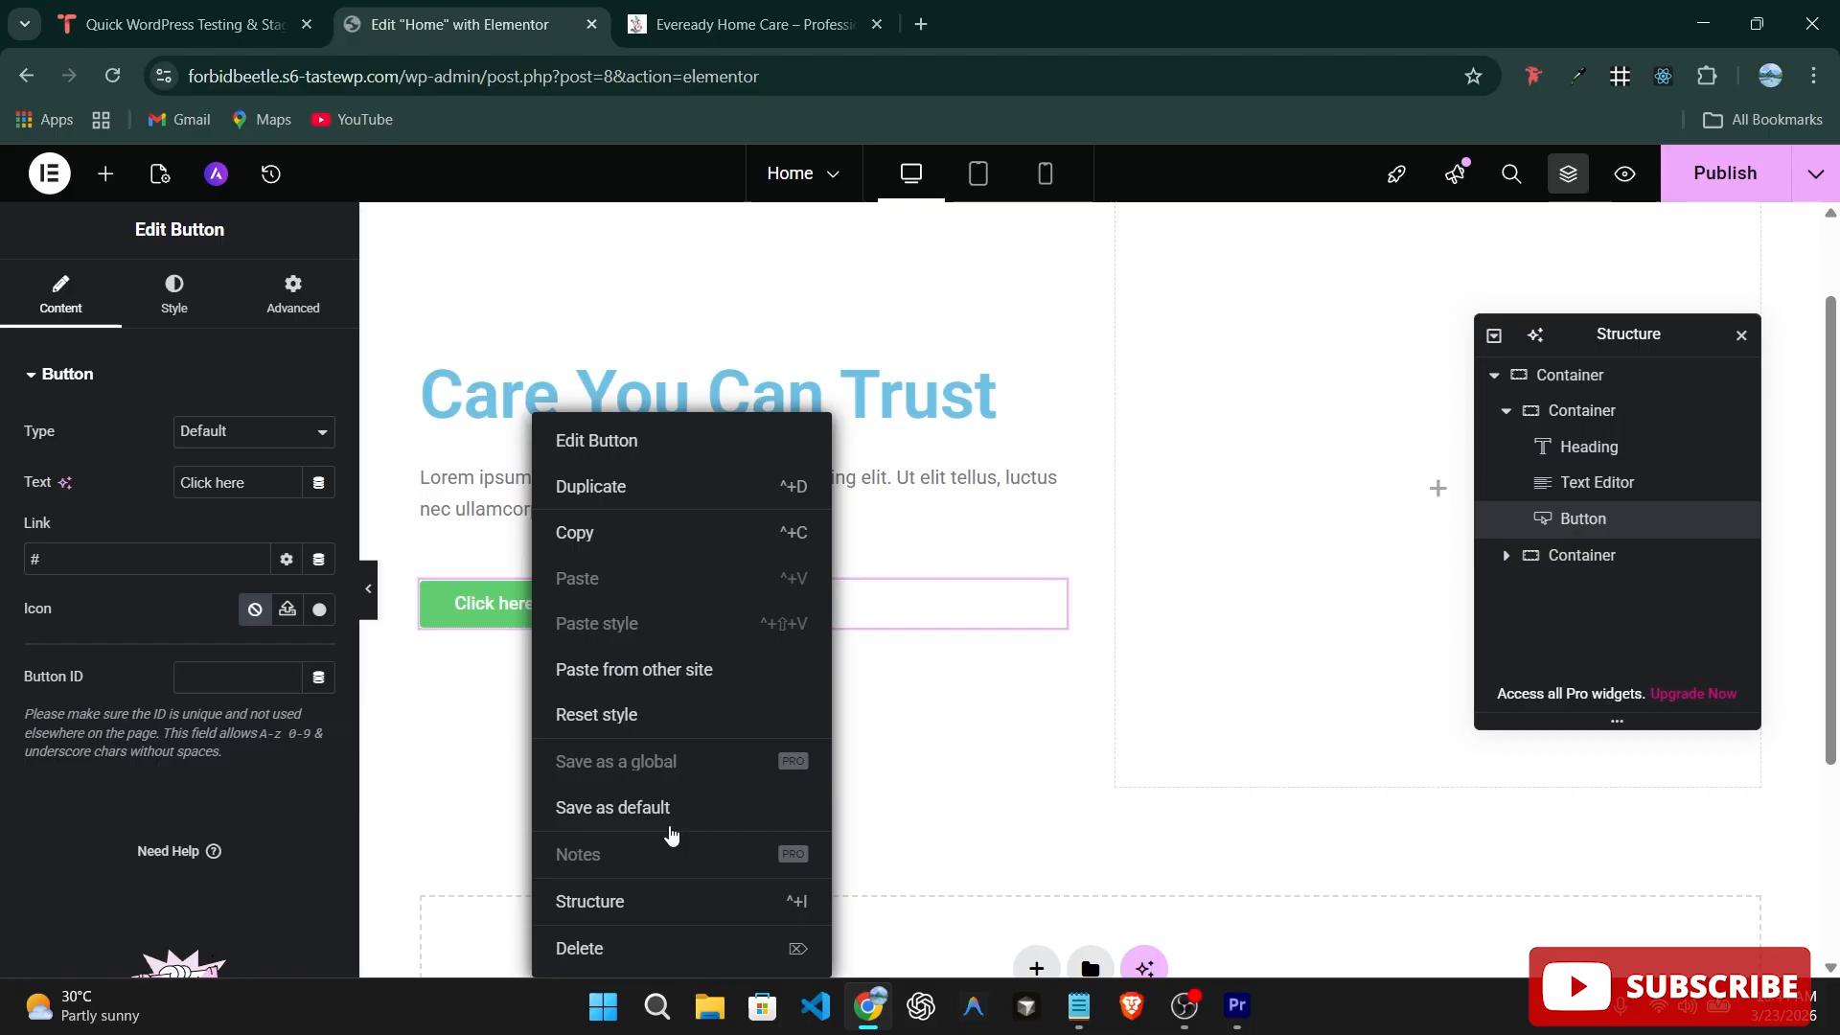
click(605, 489)
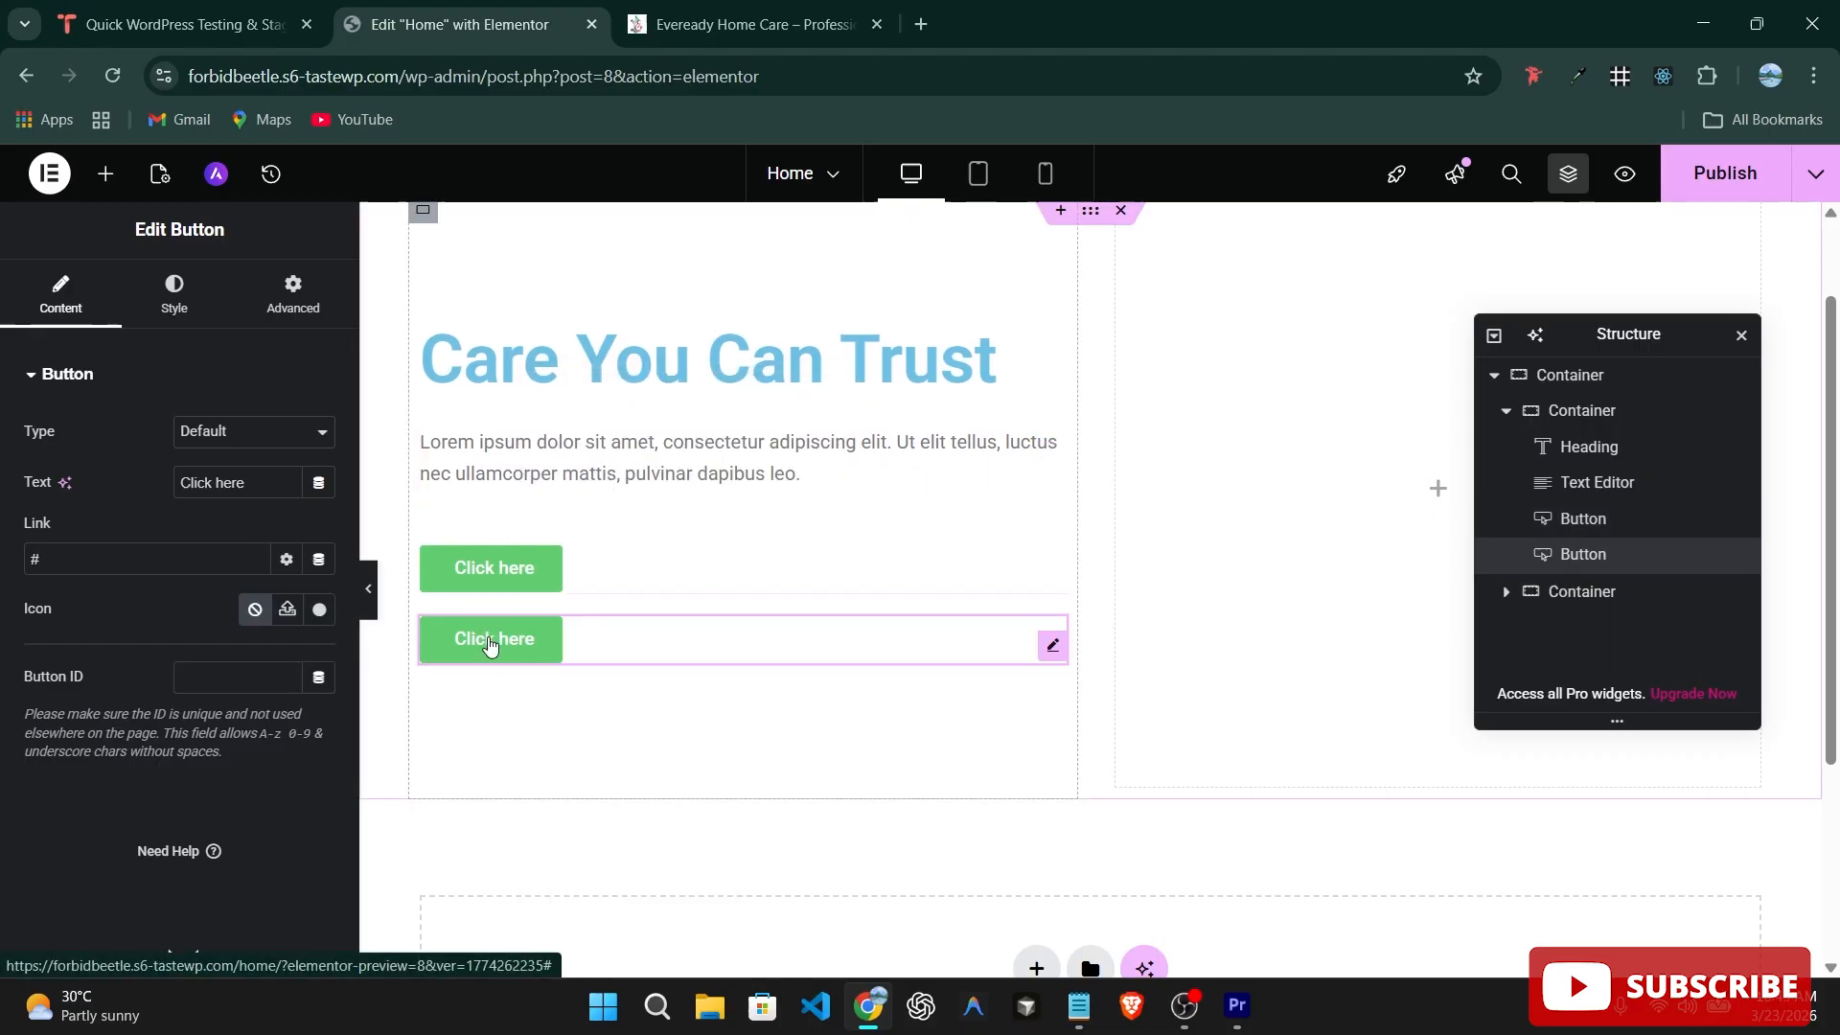
Delete both buttons from the first inner container.
right_click(541, 666)
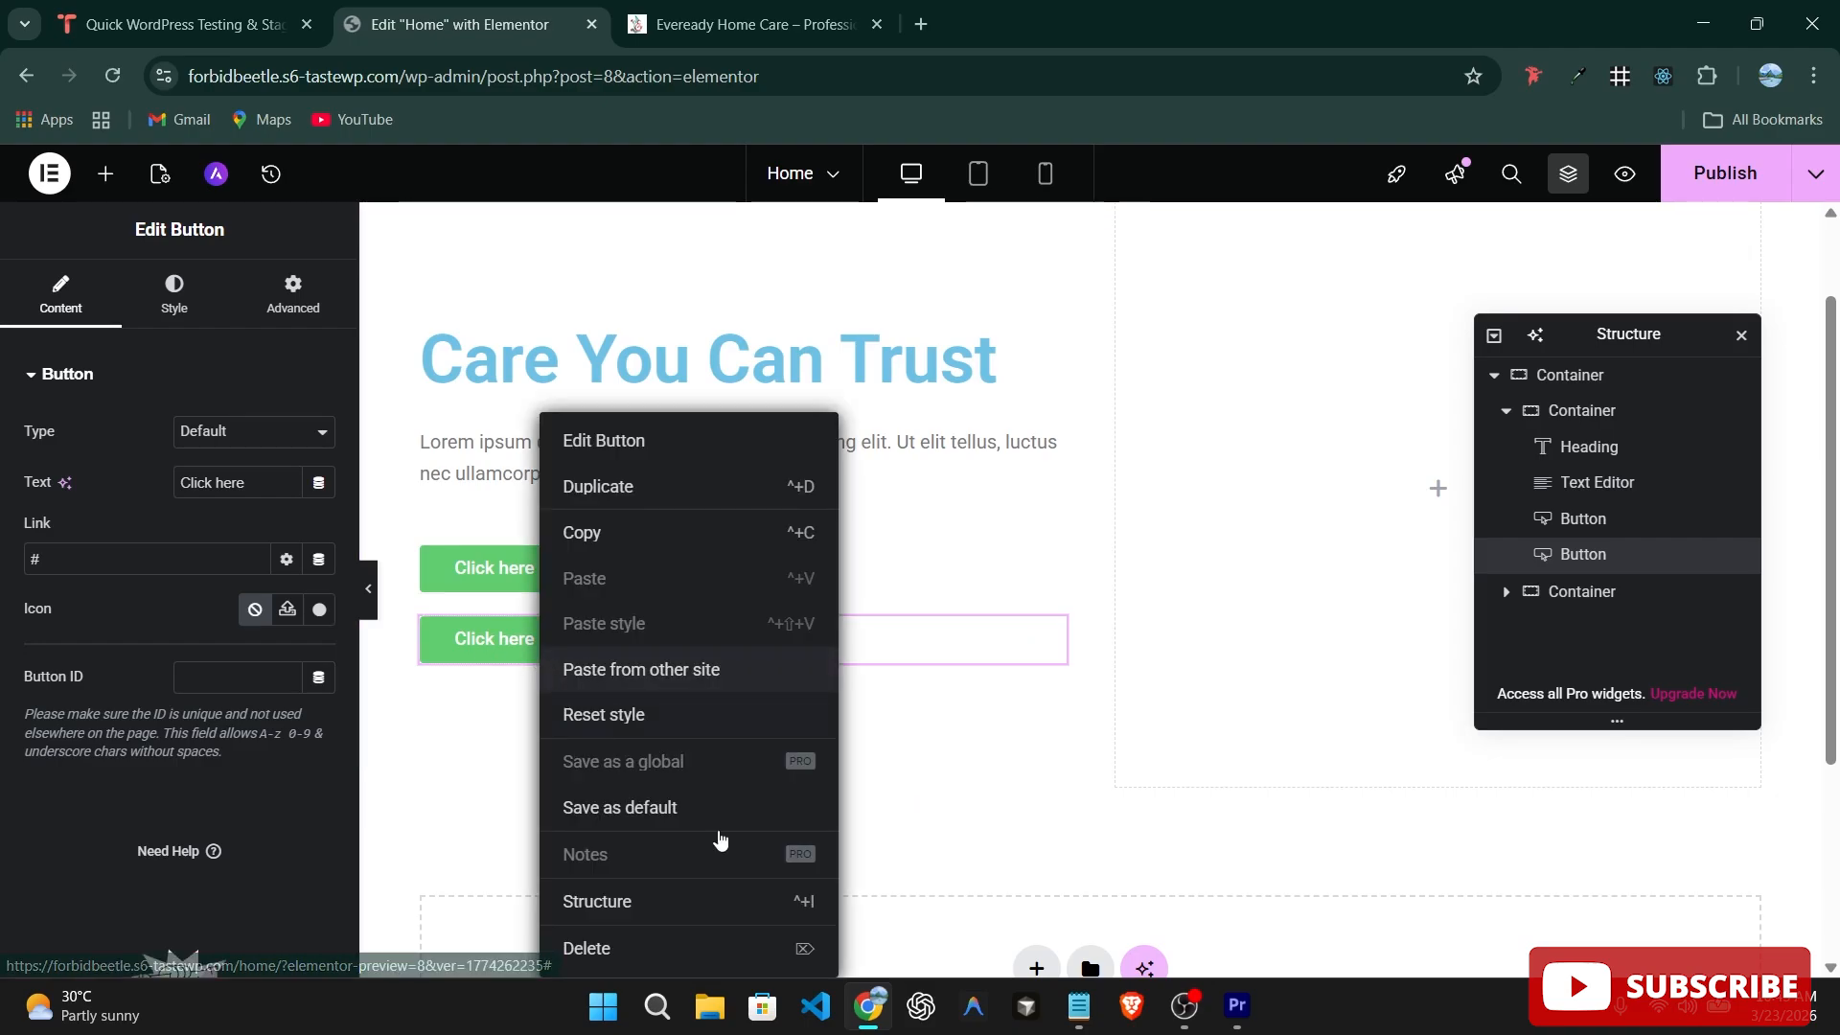
click(699, 947)
right_click(535, 602)
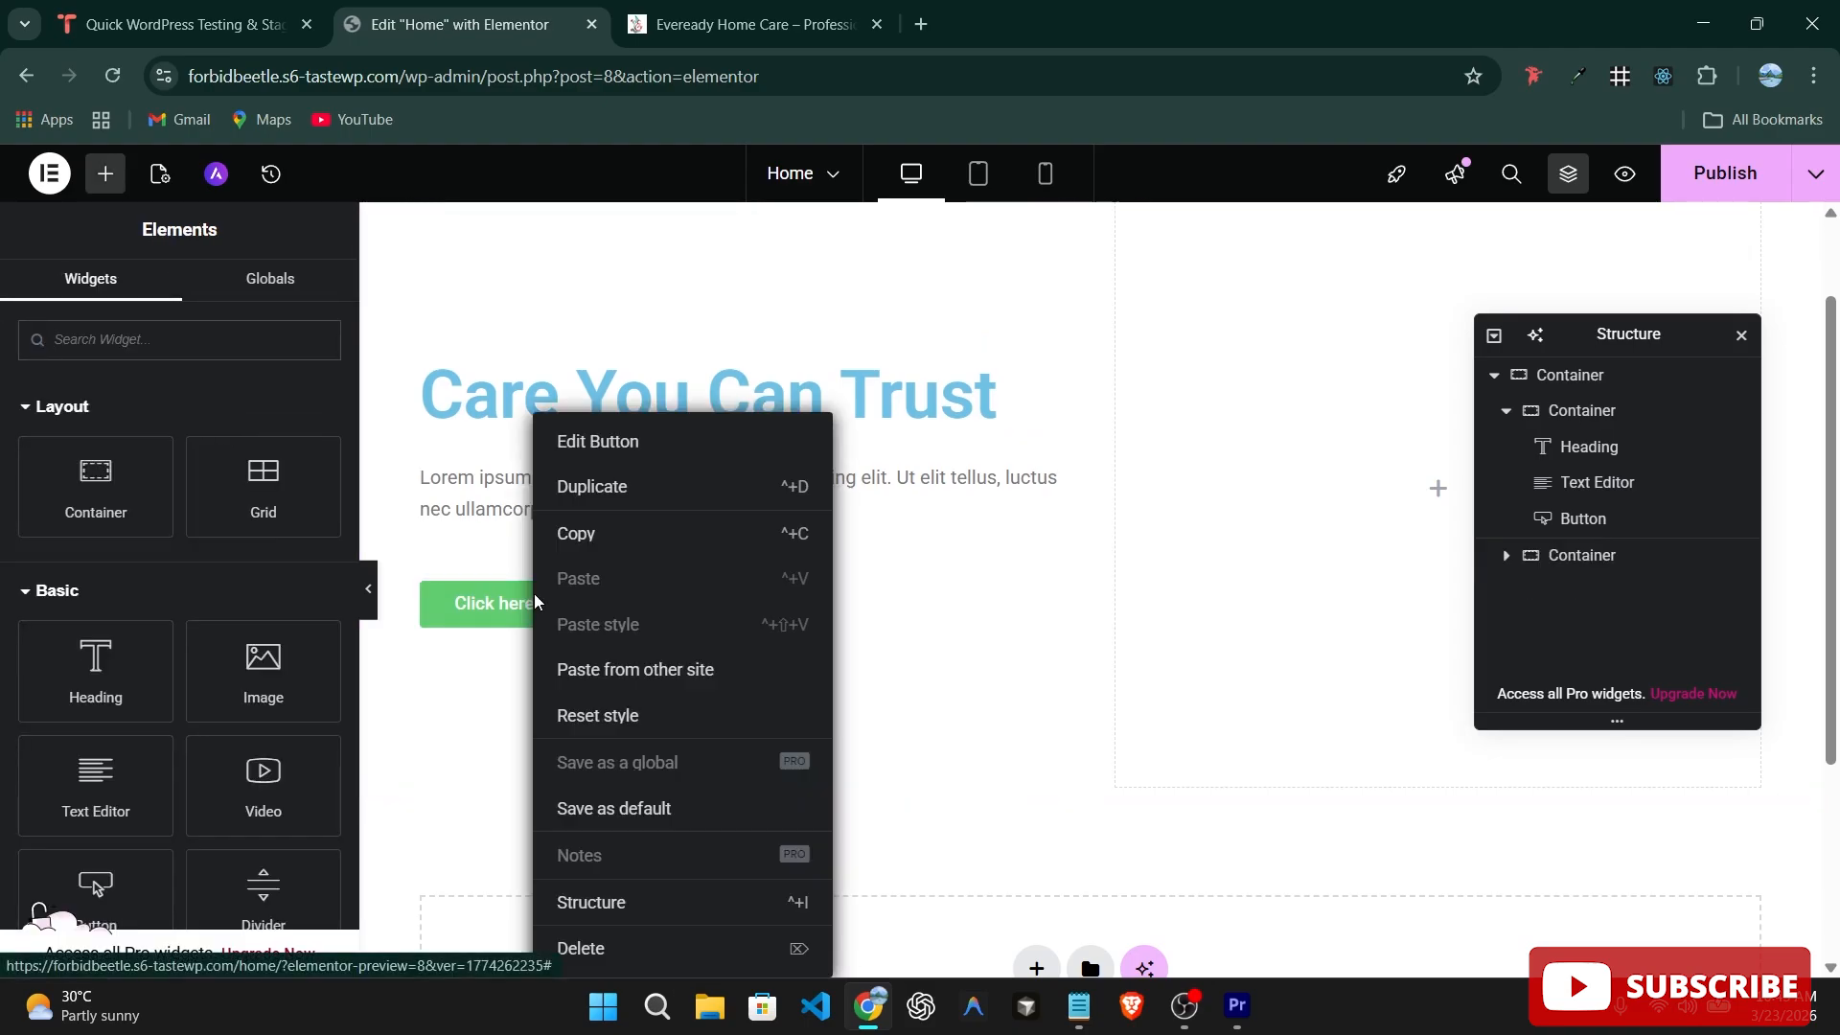
click(613, 948)
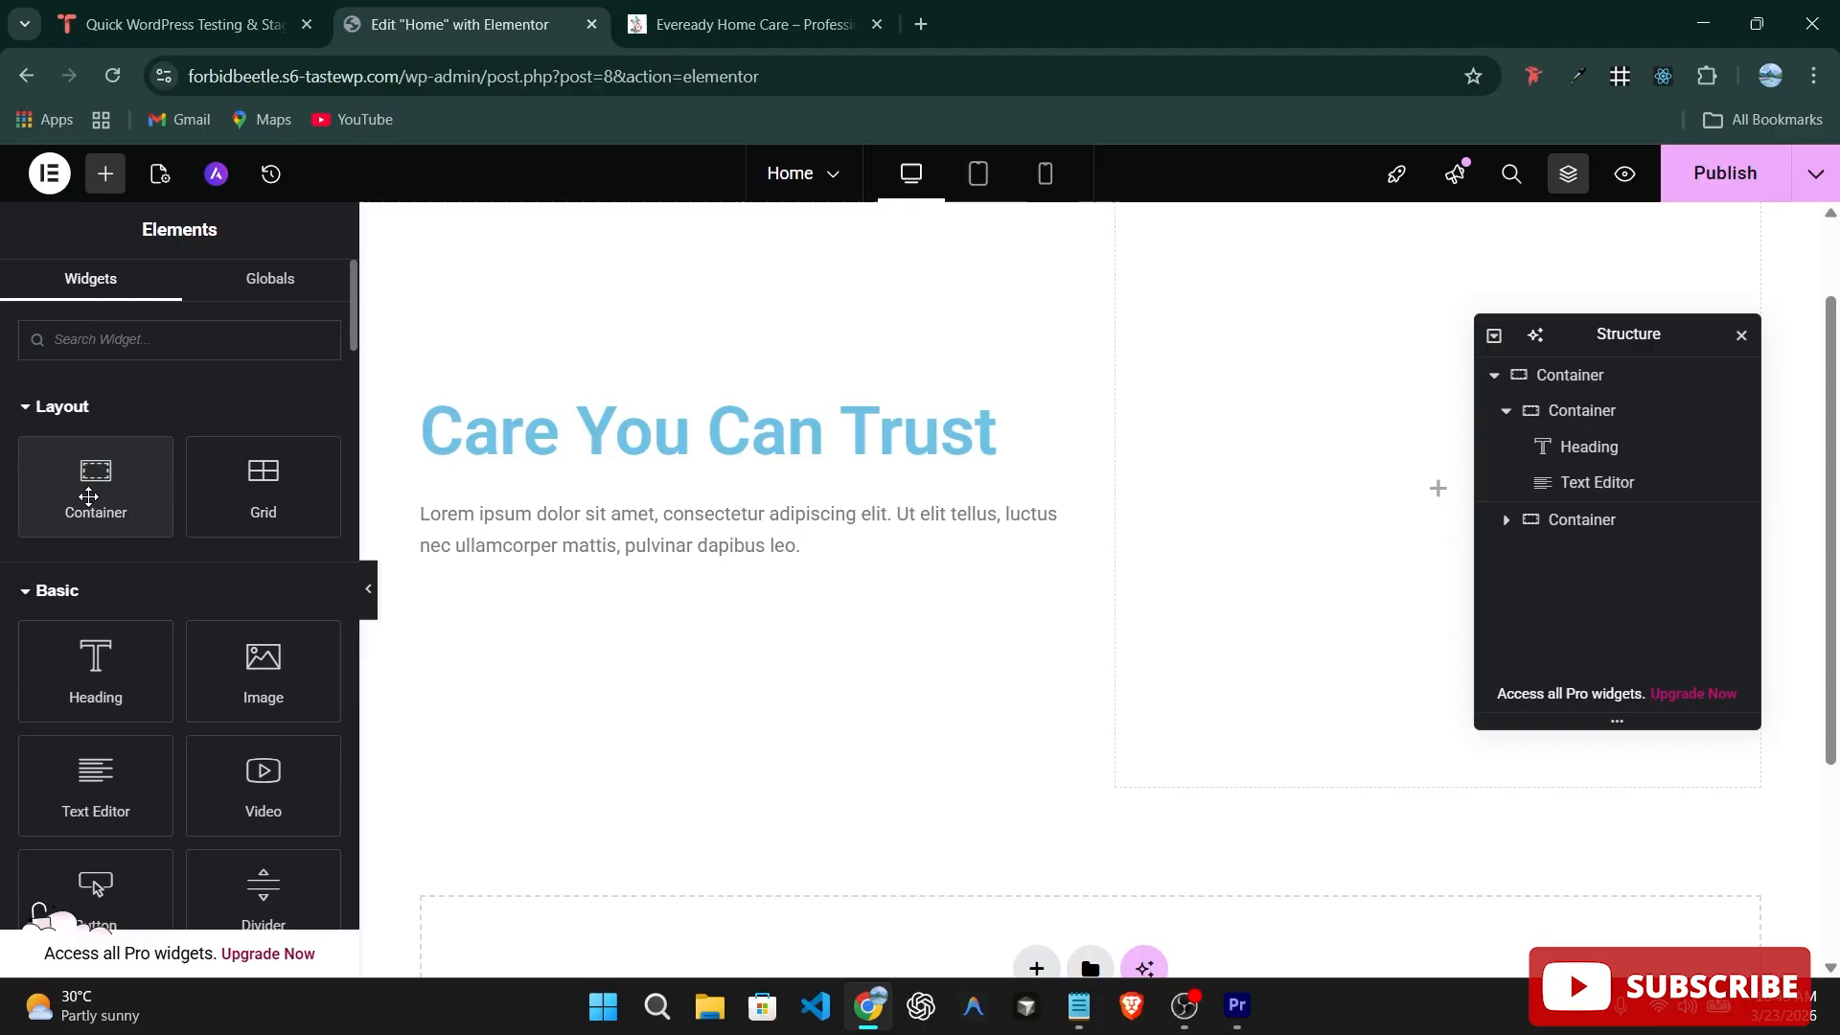
Nest a container below the text editor in the first inner container and add a Button widget inside it.
drag(96, 479, 525, 599)
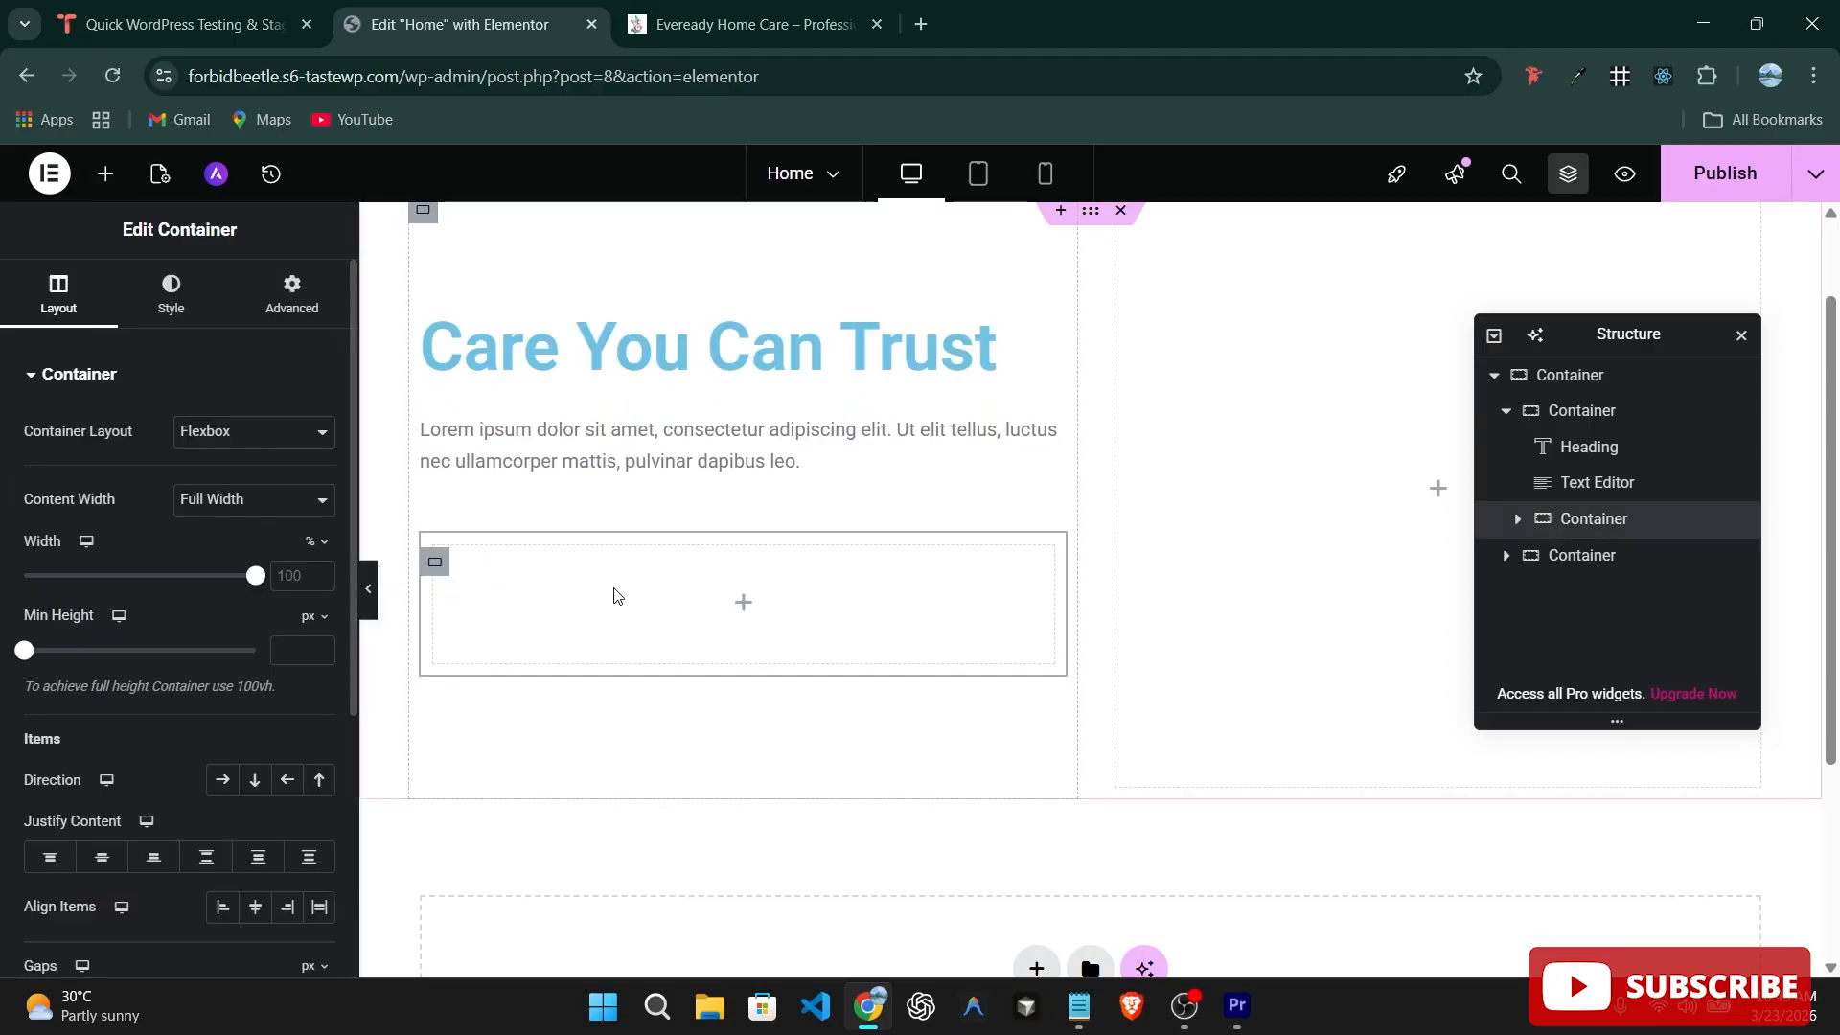
click(105, 173)
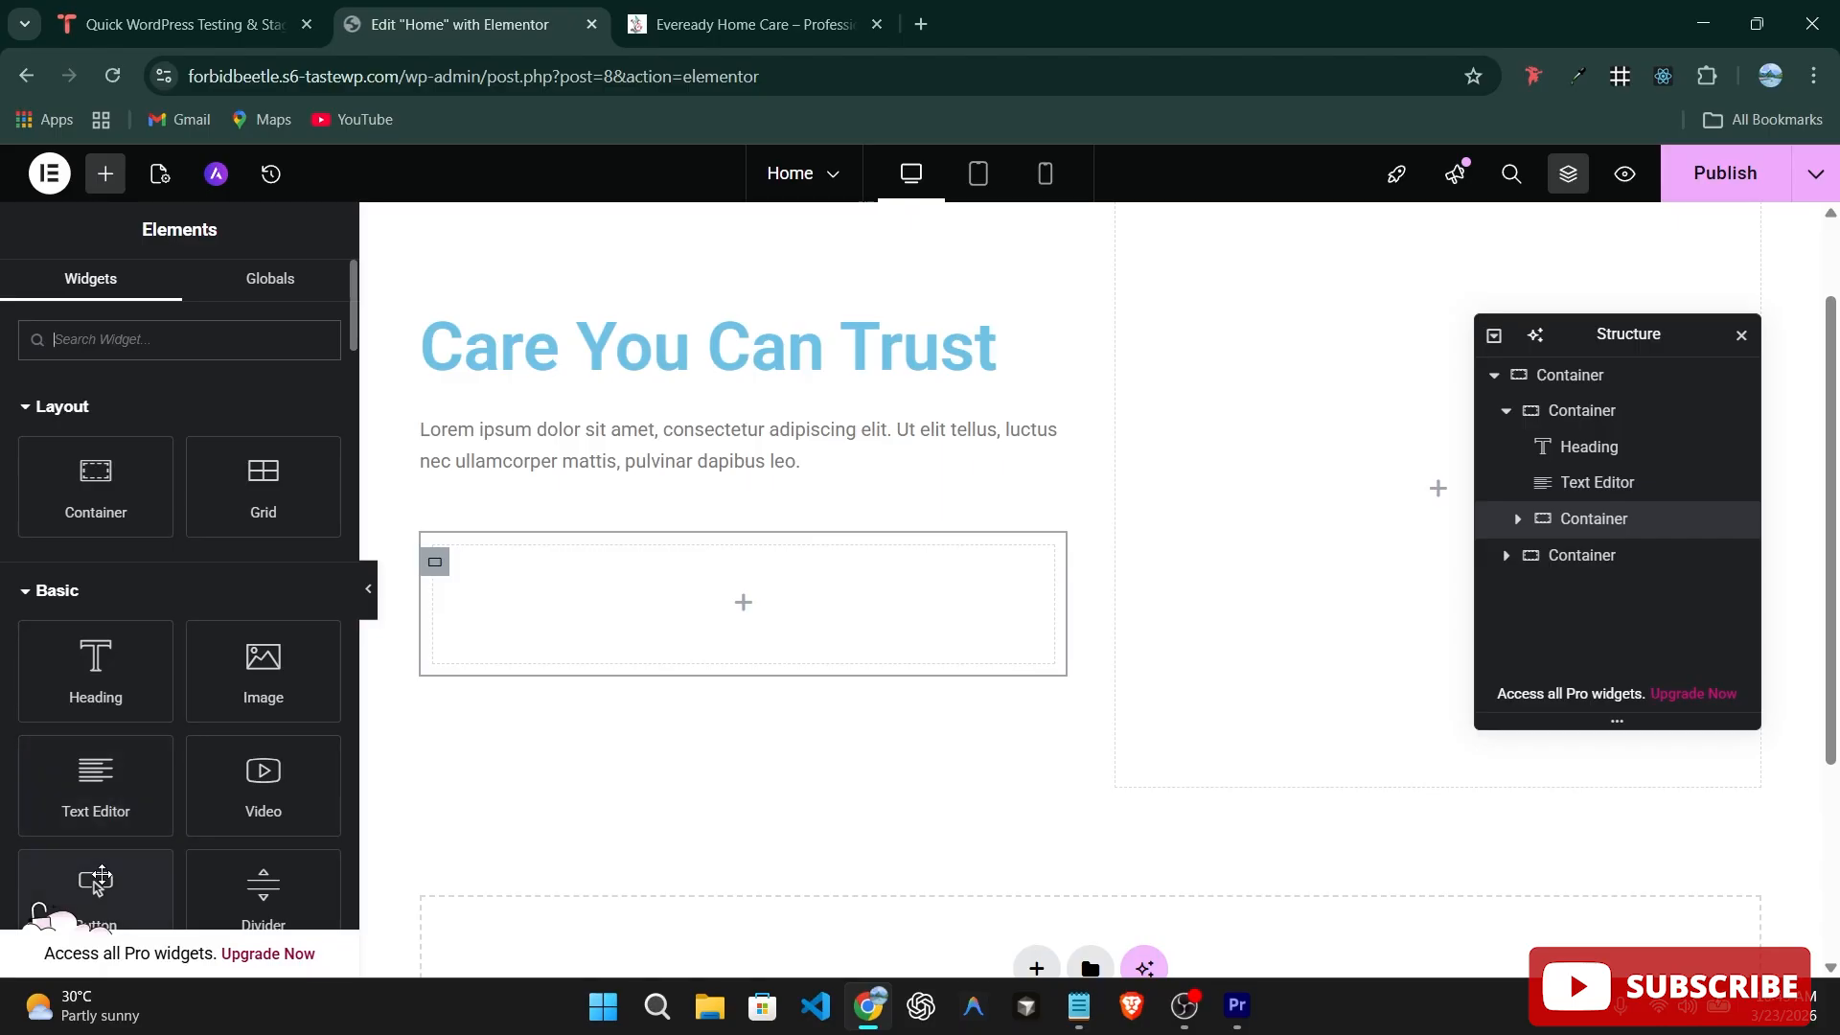
drag(95, 883, 623, 594)
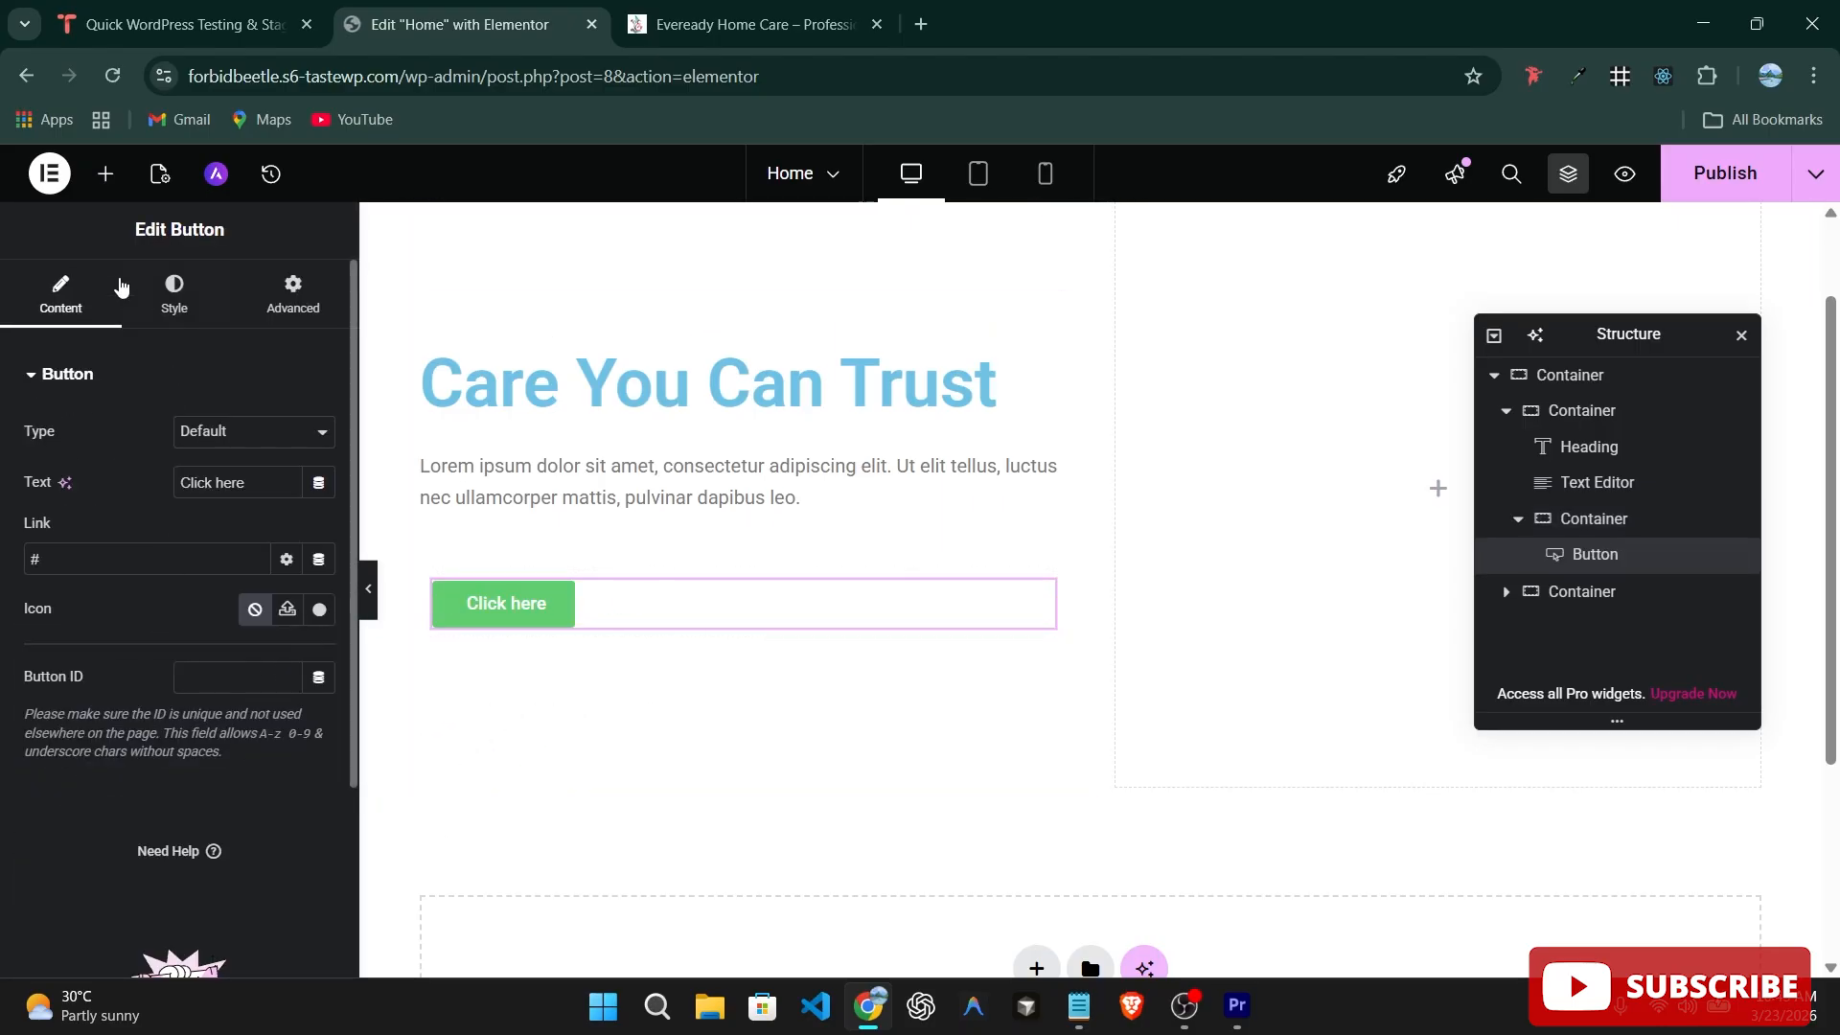
Set the button container's direction to Row - horizontal and duplicate the button so two sit side by side.
click(1595, 525)
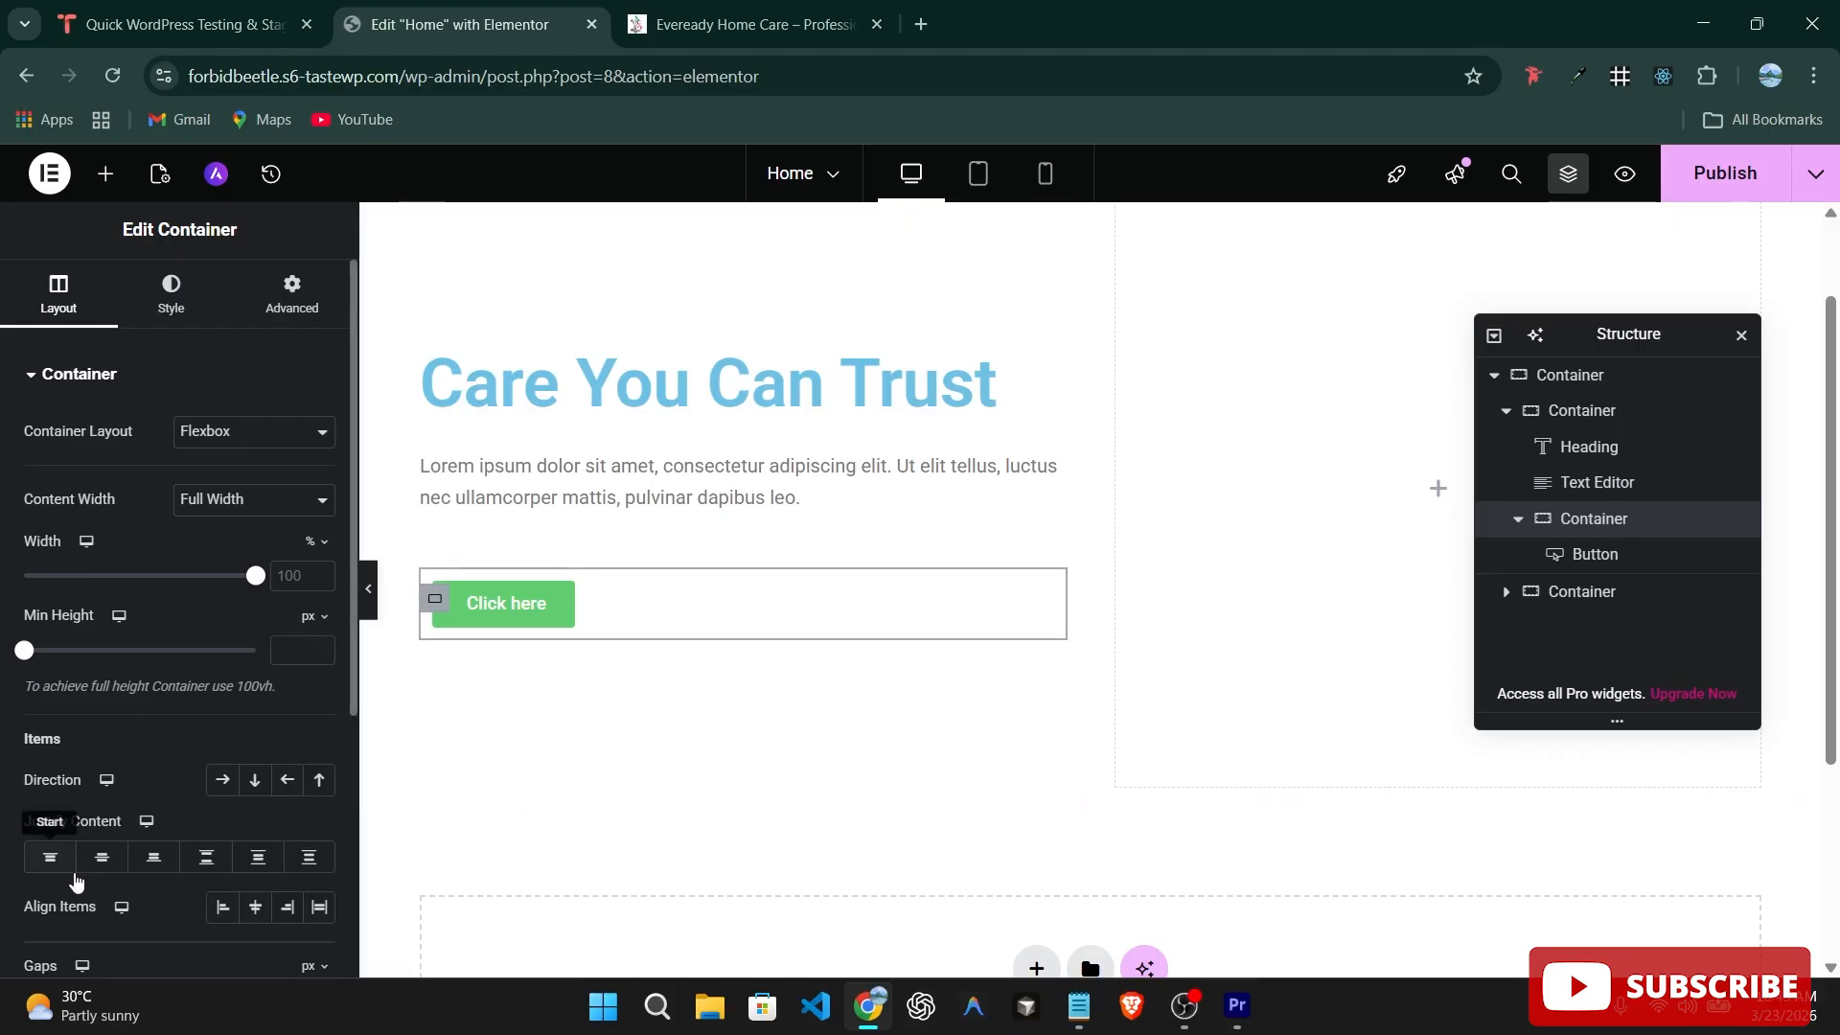
click(224, 781)
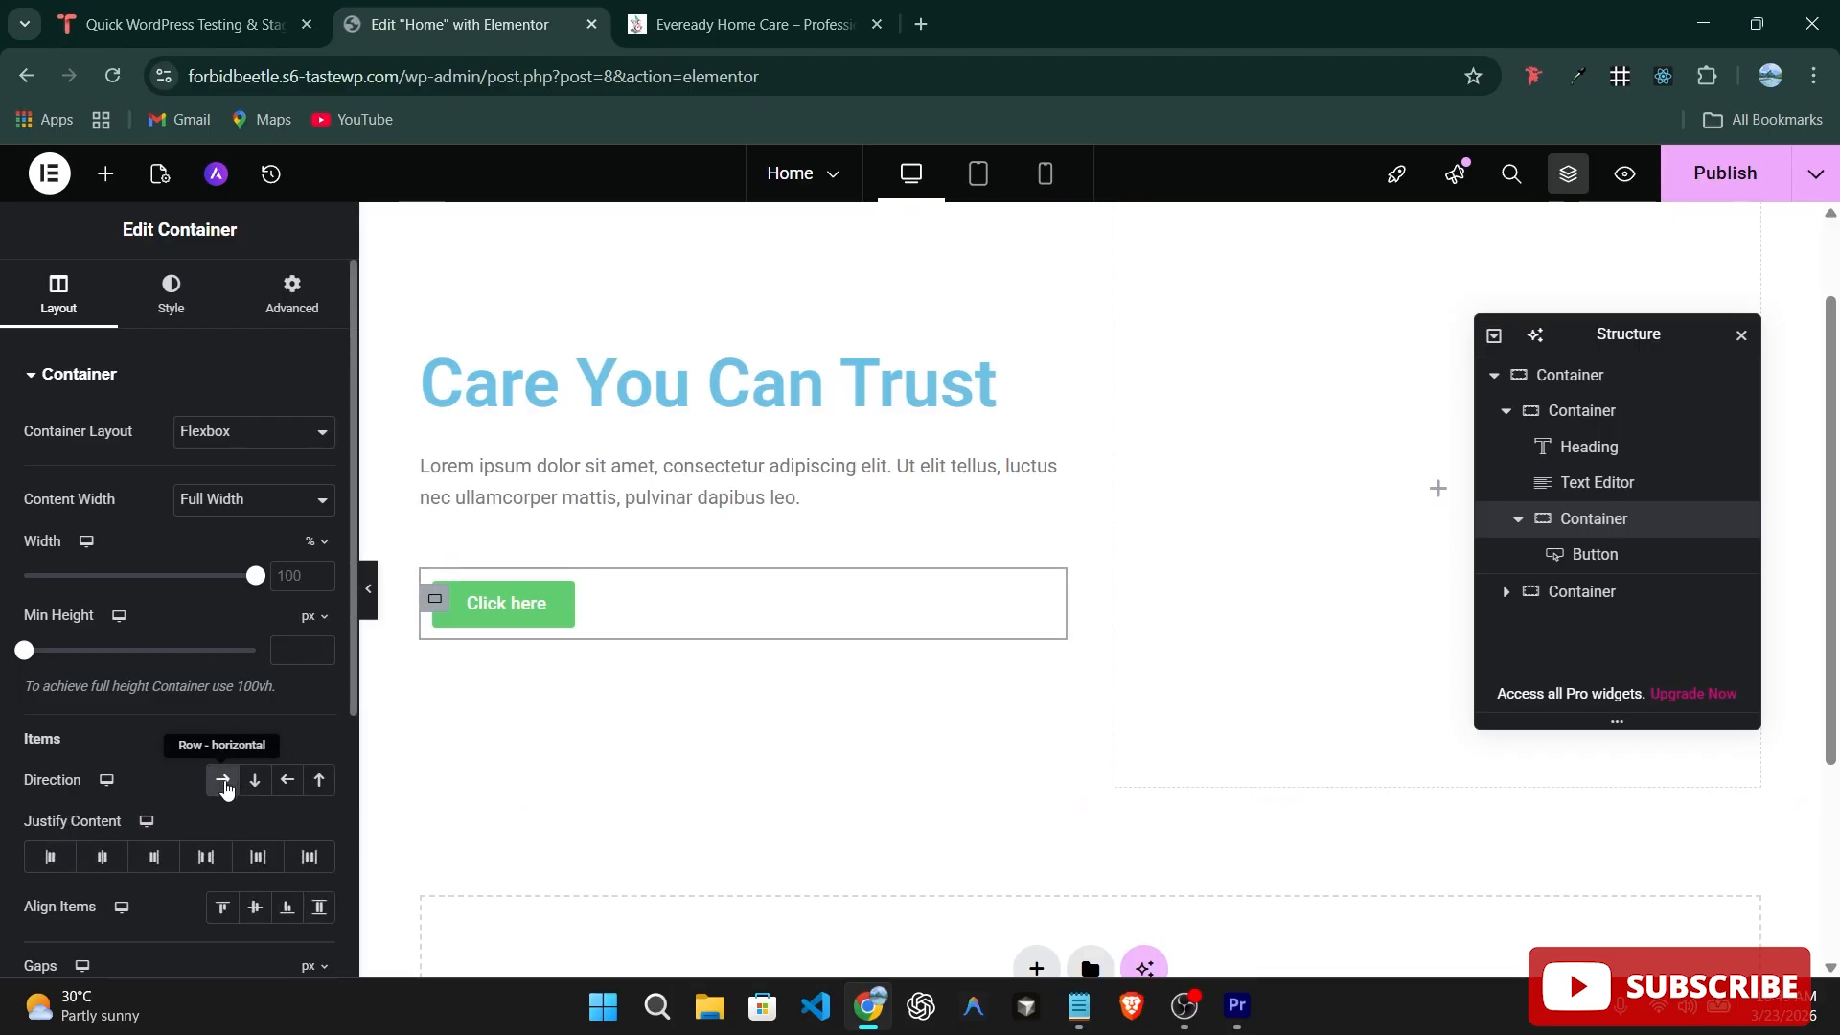
right_click(493, 610)
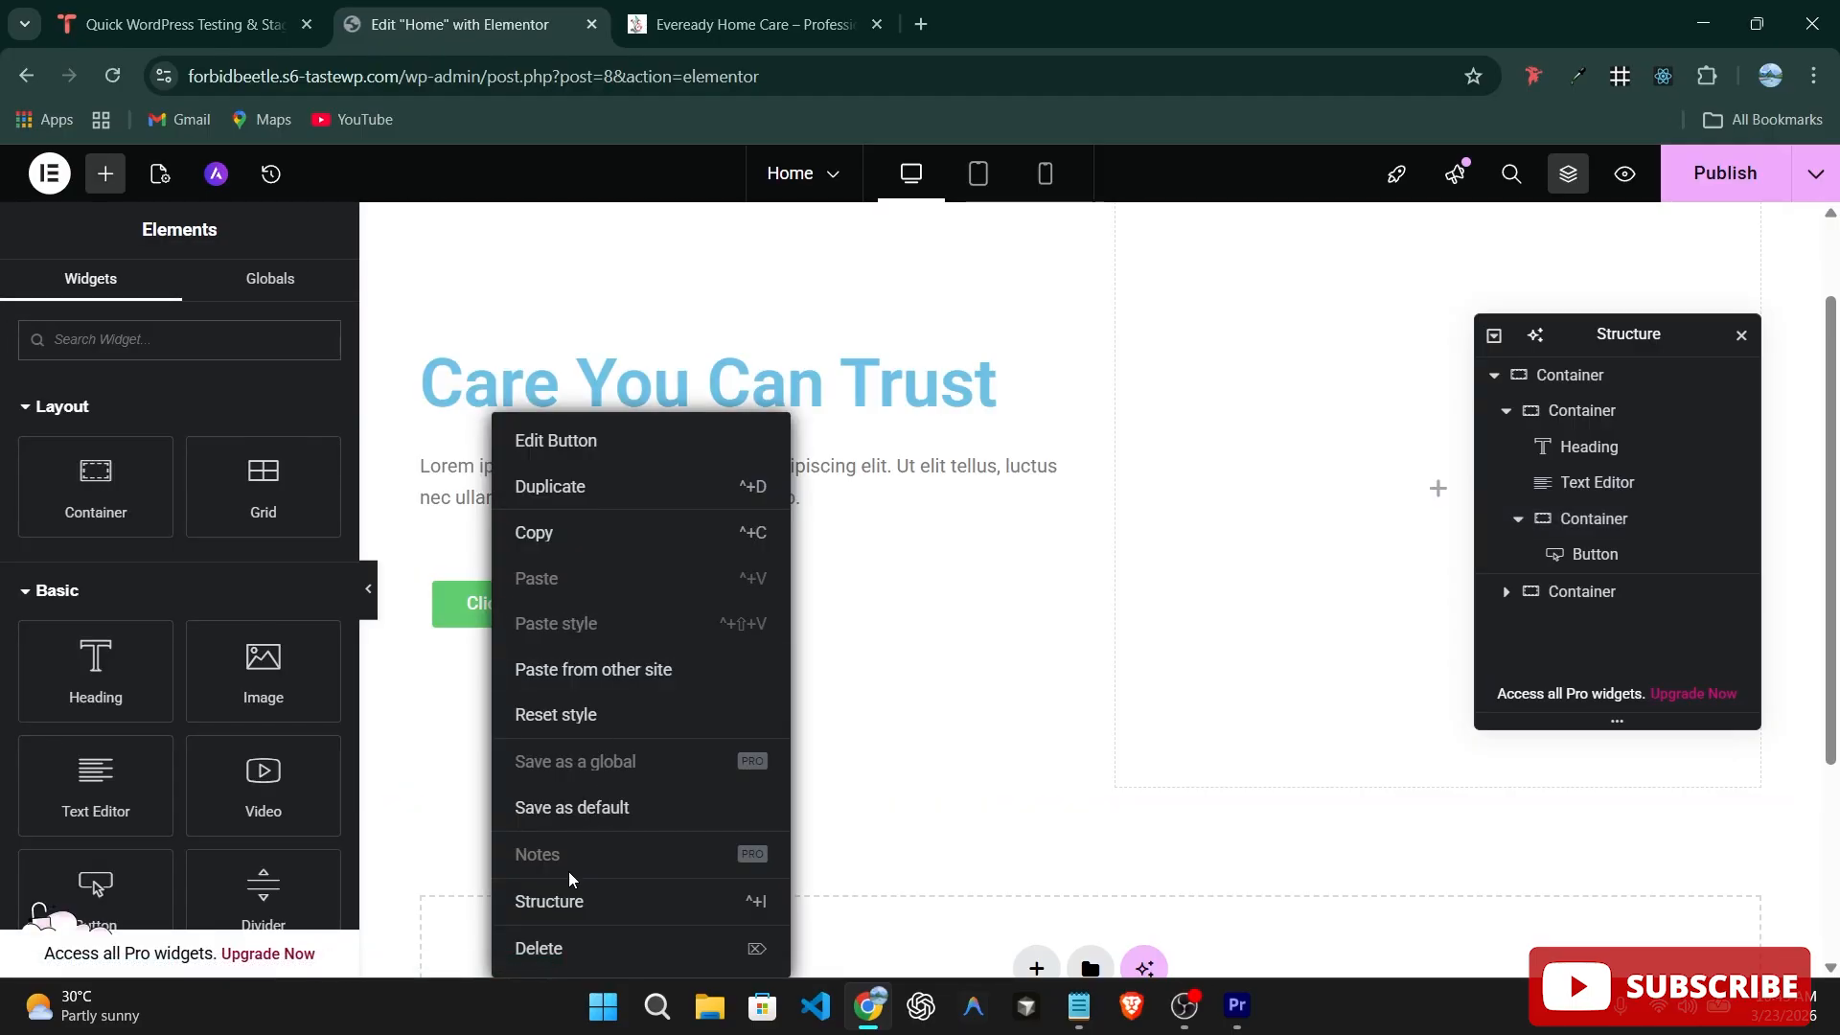
click(588, 486)
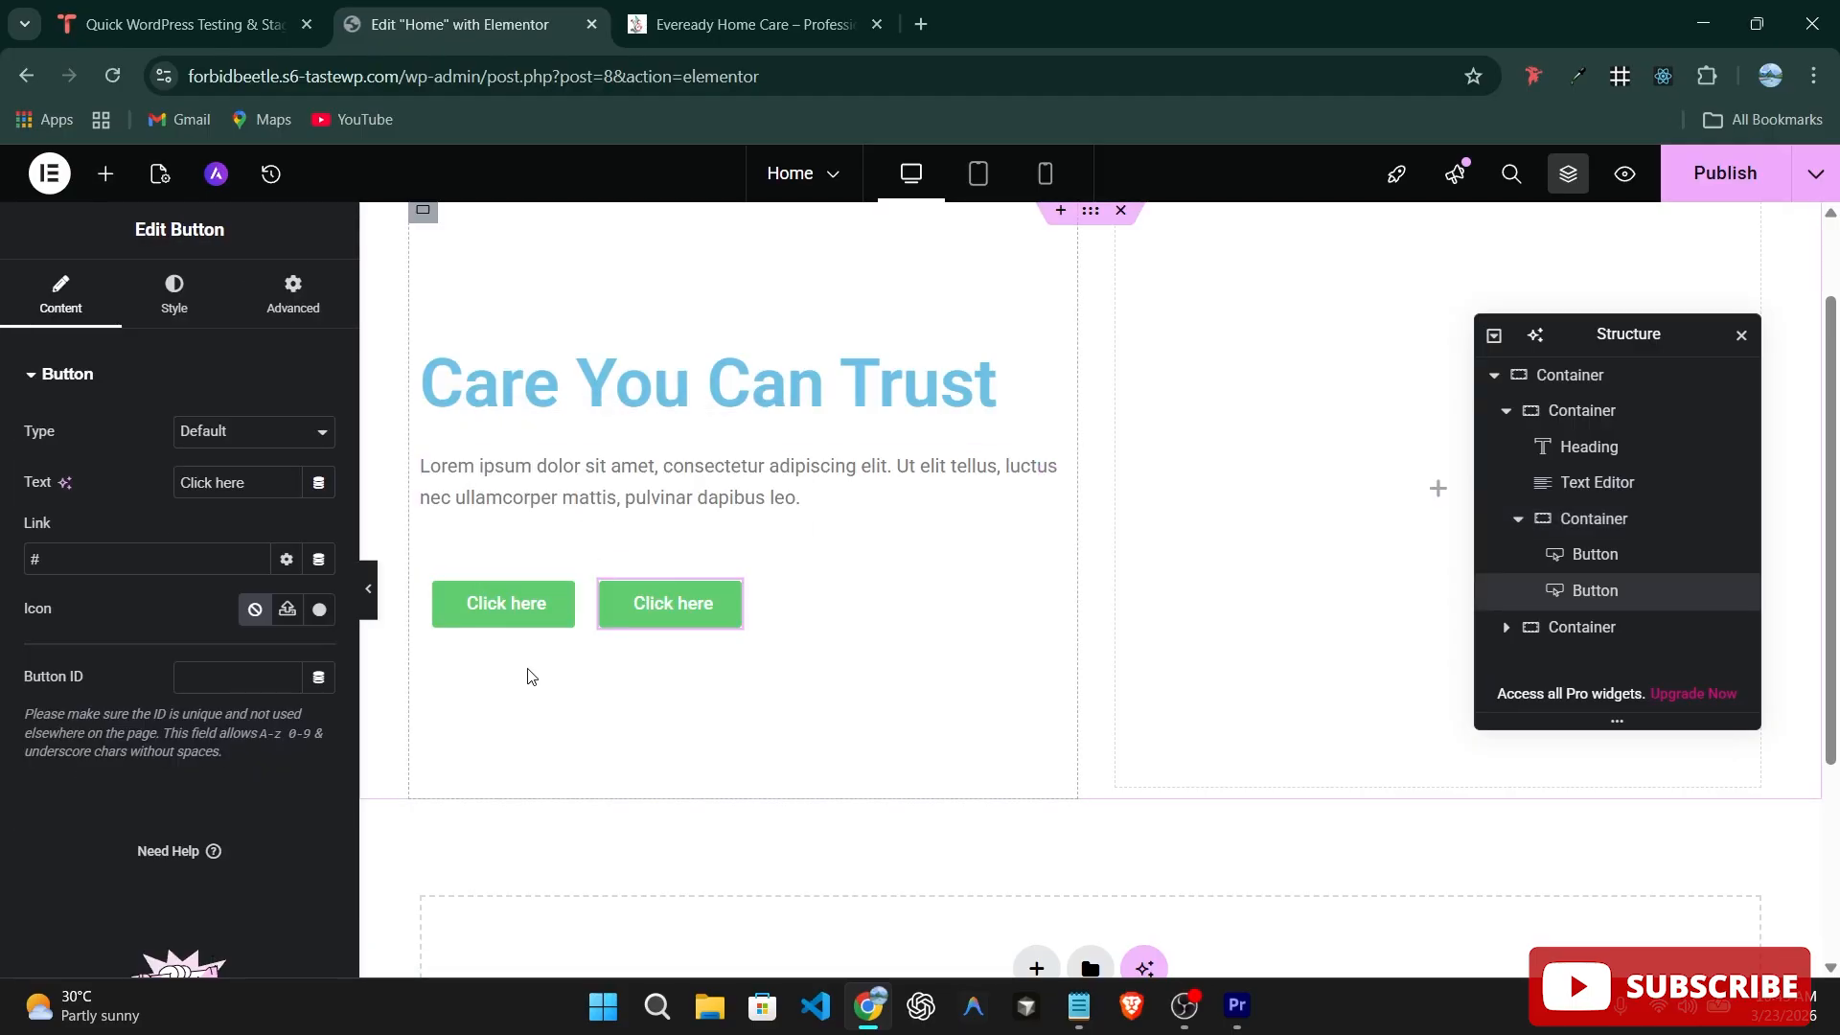
scroll(632, 651, up, 1)
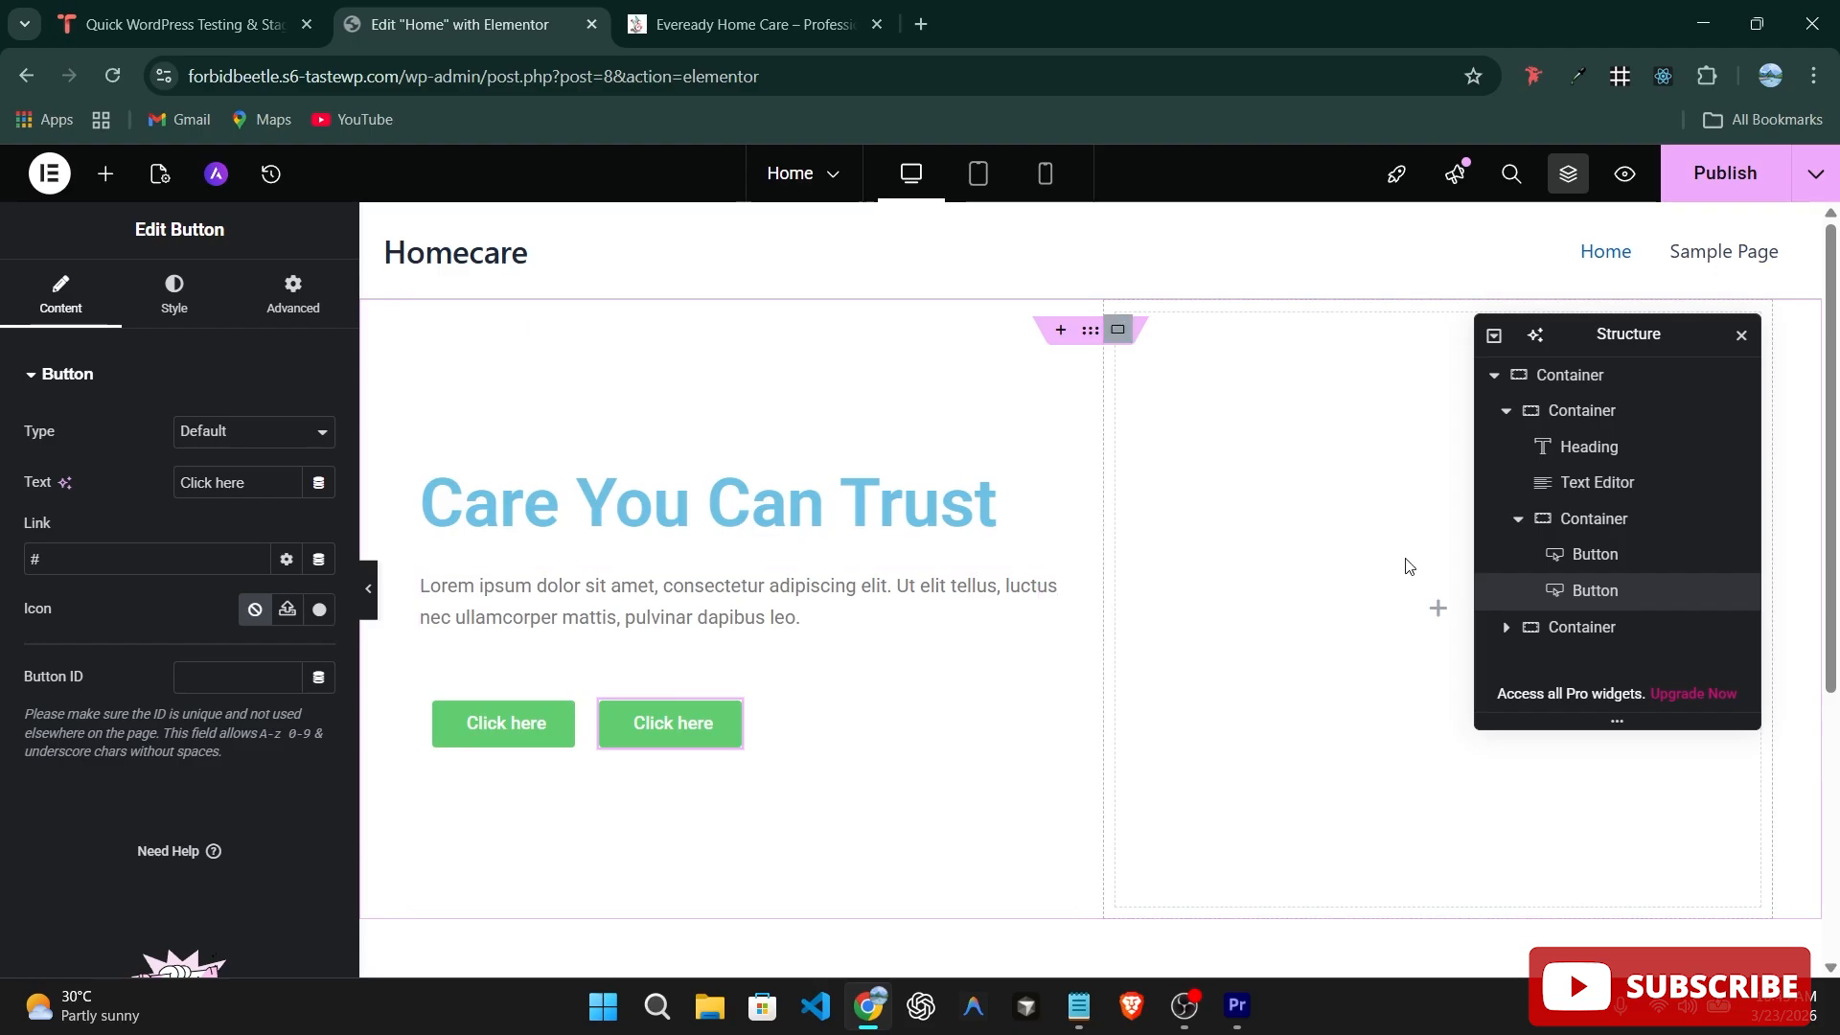
Add an Image widget to the empty second inner container of the hero section.
click(1435, 611)
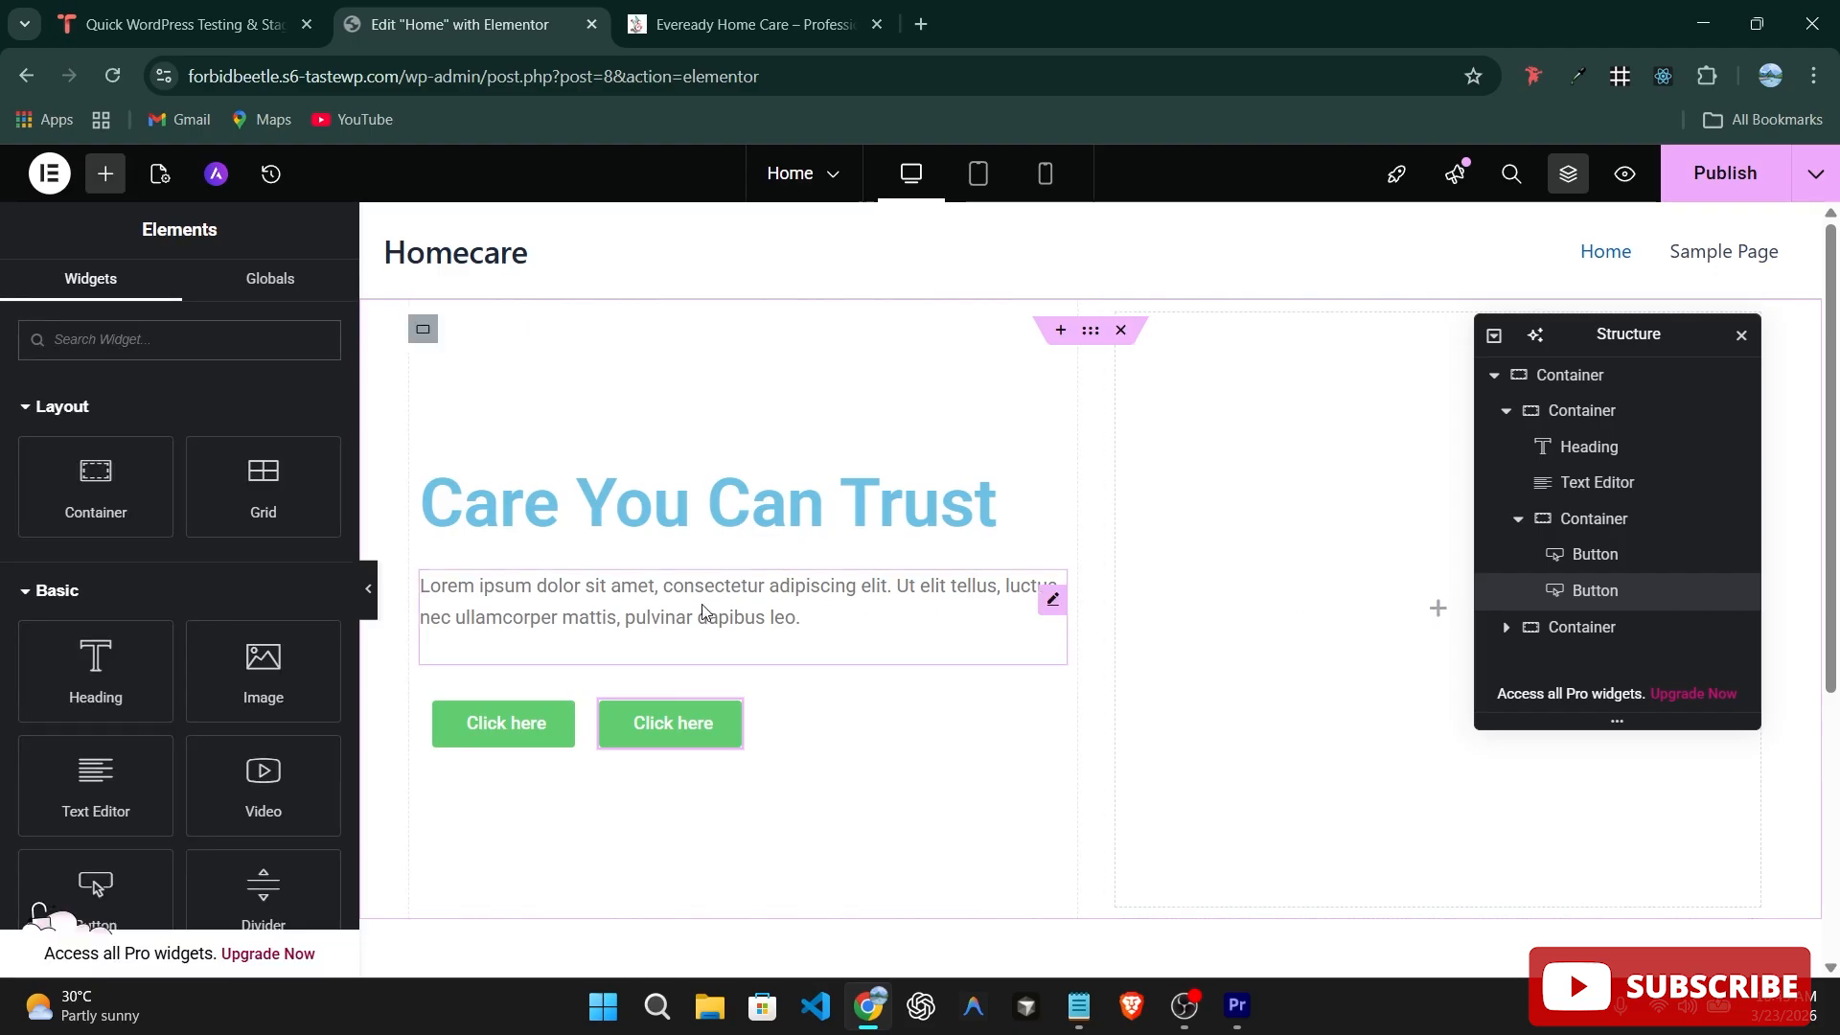
drag(248, 668, 1278, 579)
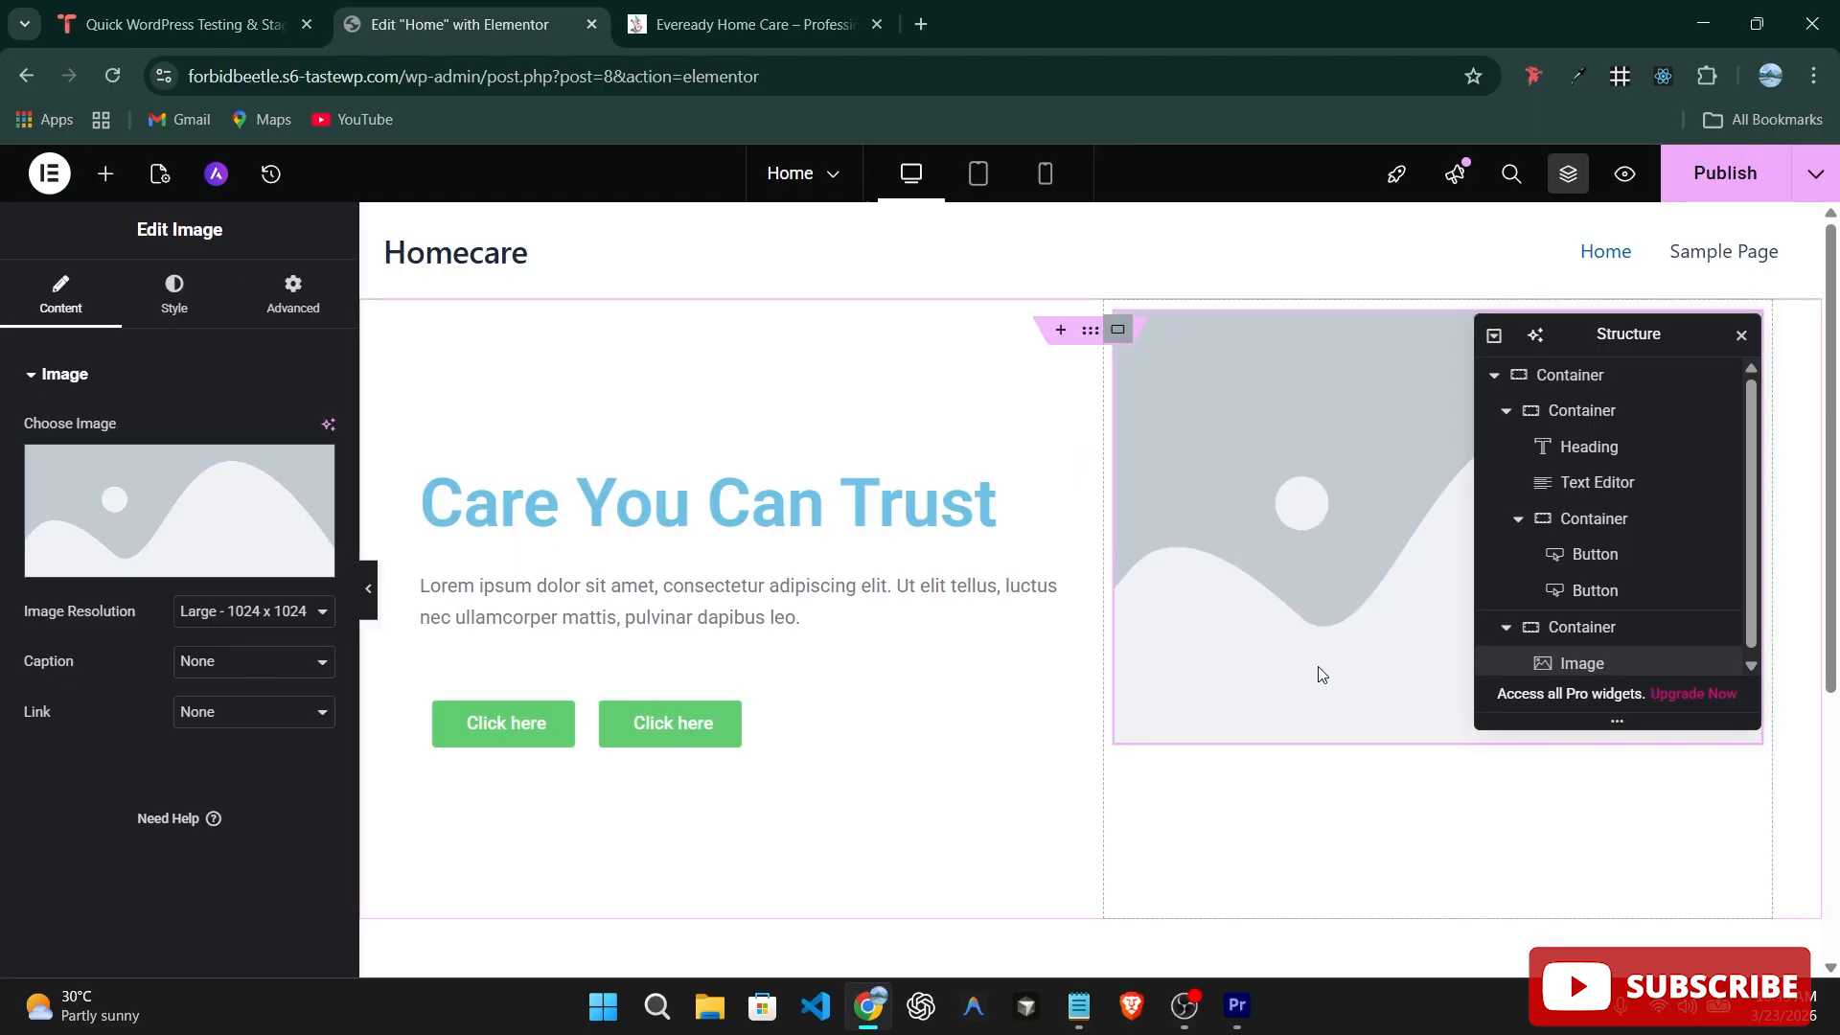
click(174, 305)
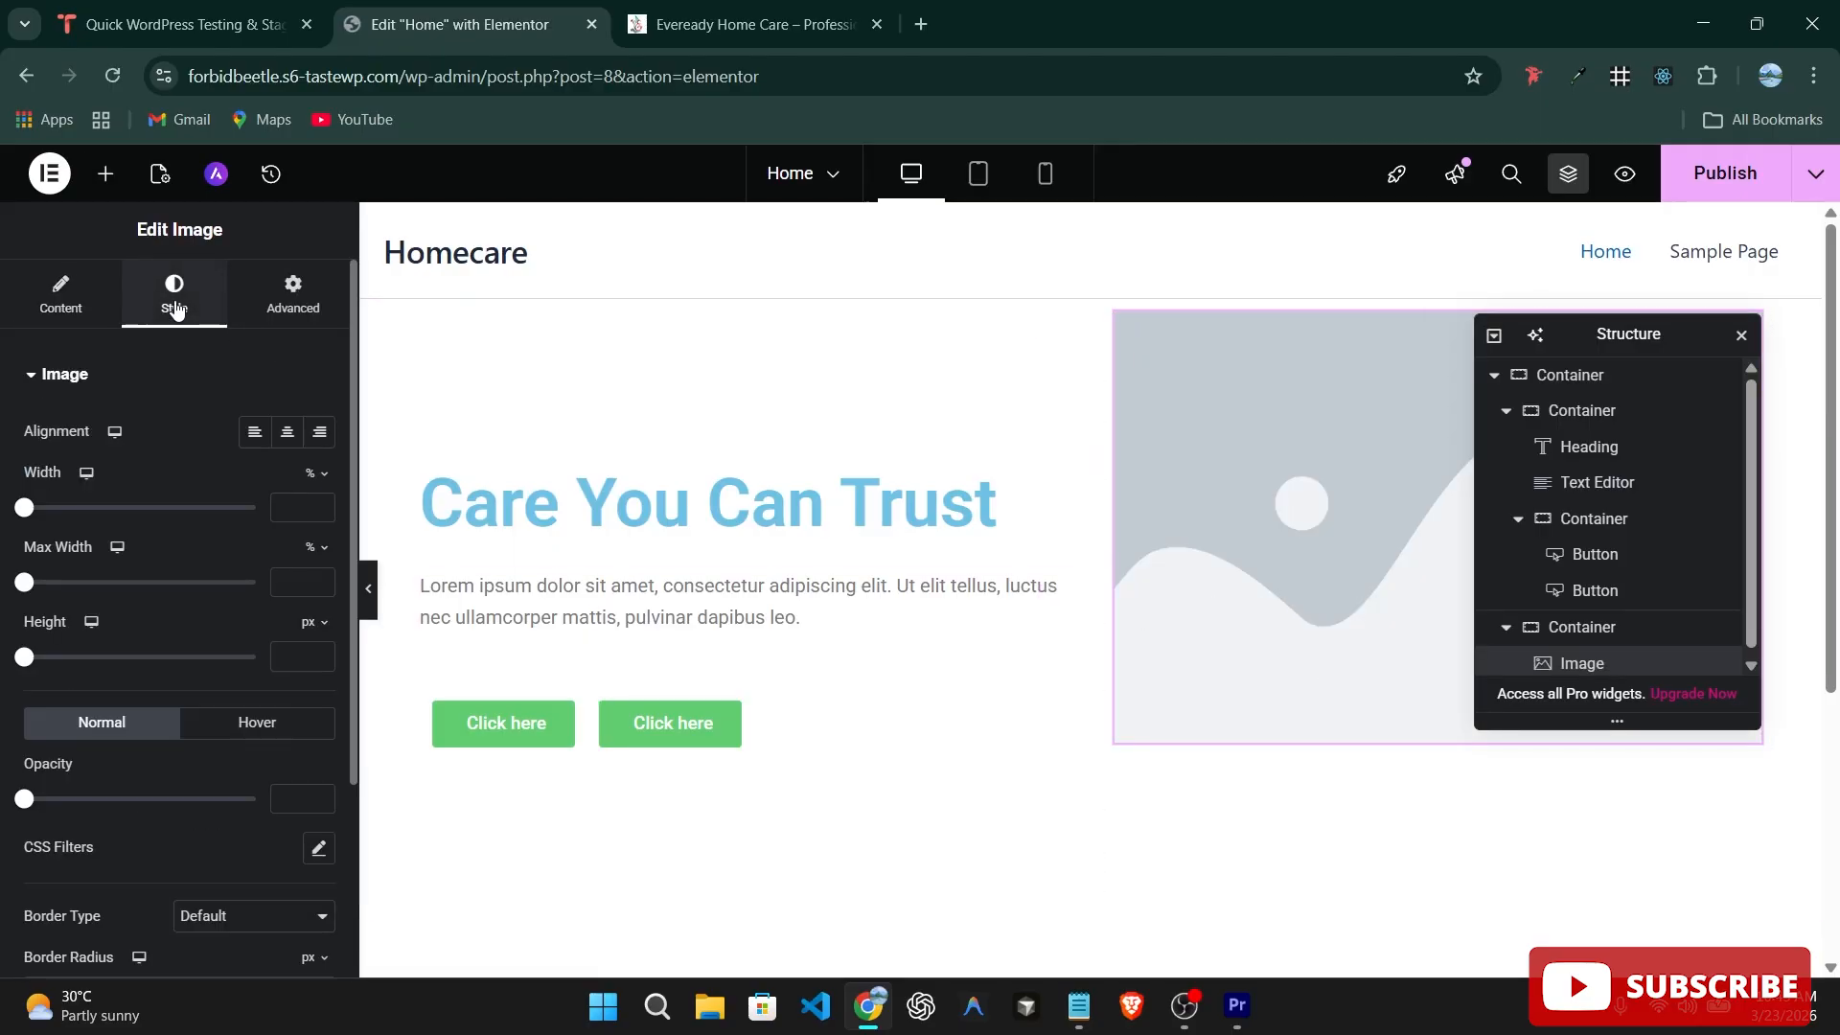
click(60, 292)
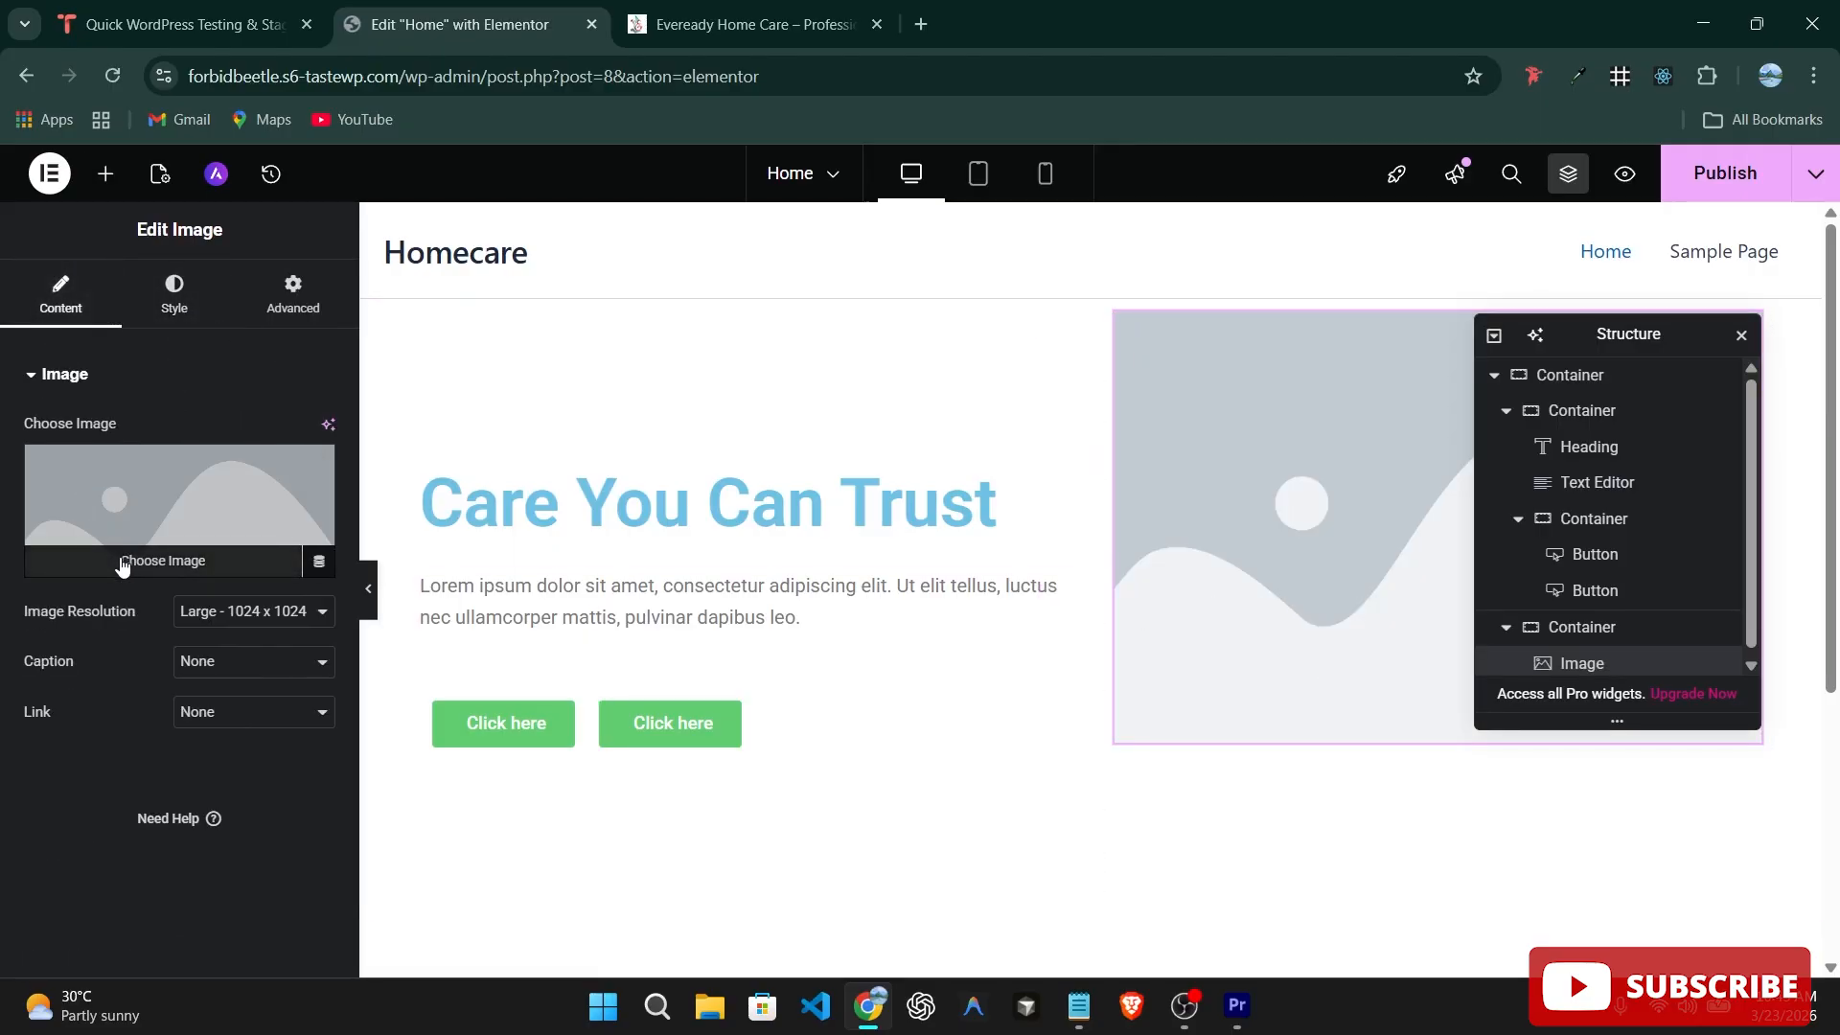
Upload freepik__a-caring-female-nurse-wearing-tealseablue-scrubs-s__26992 from Downloads as the Image widget's picture.
click(172, 490)
click(456, 271)
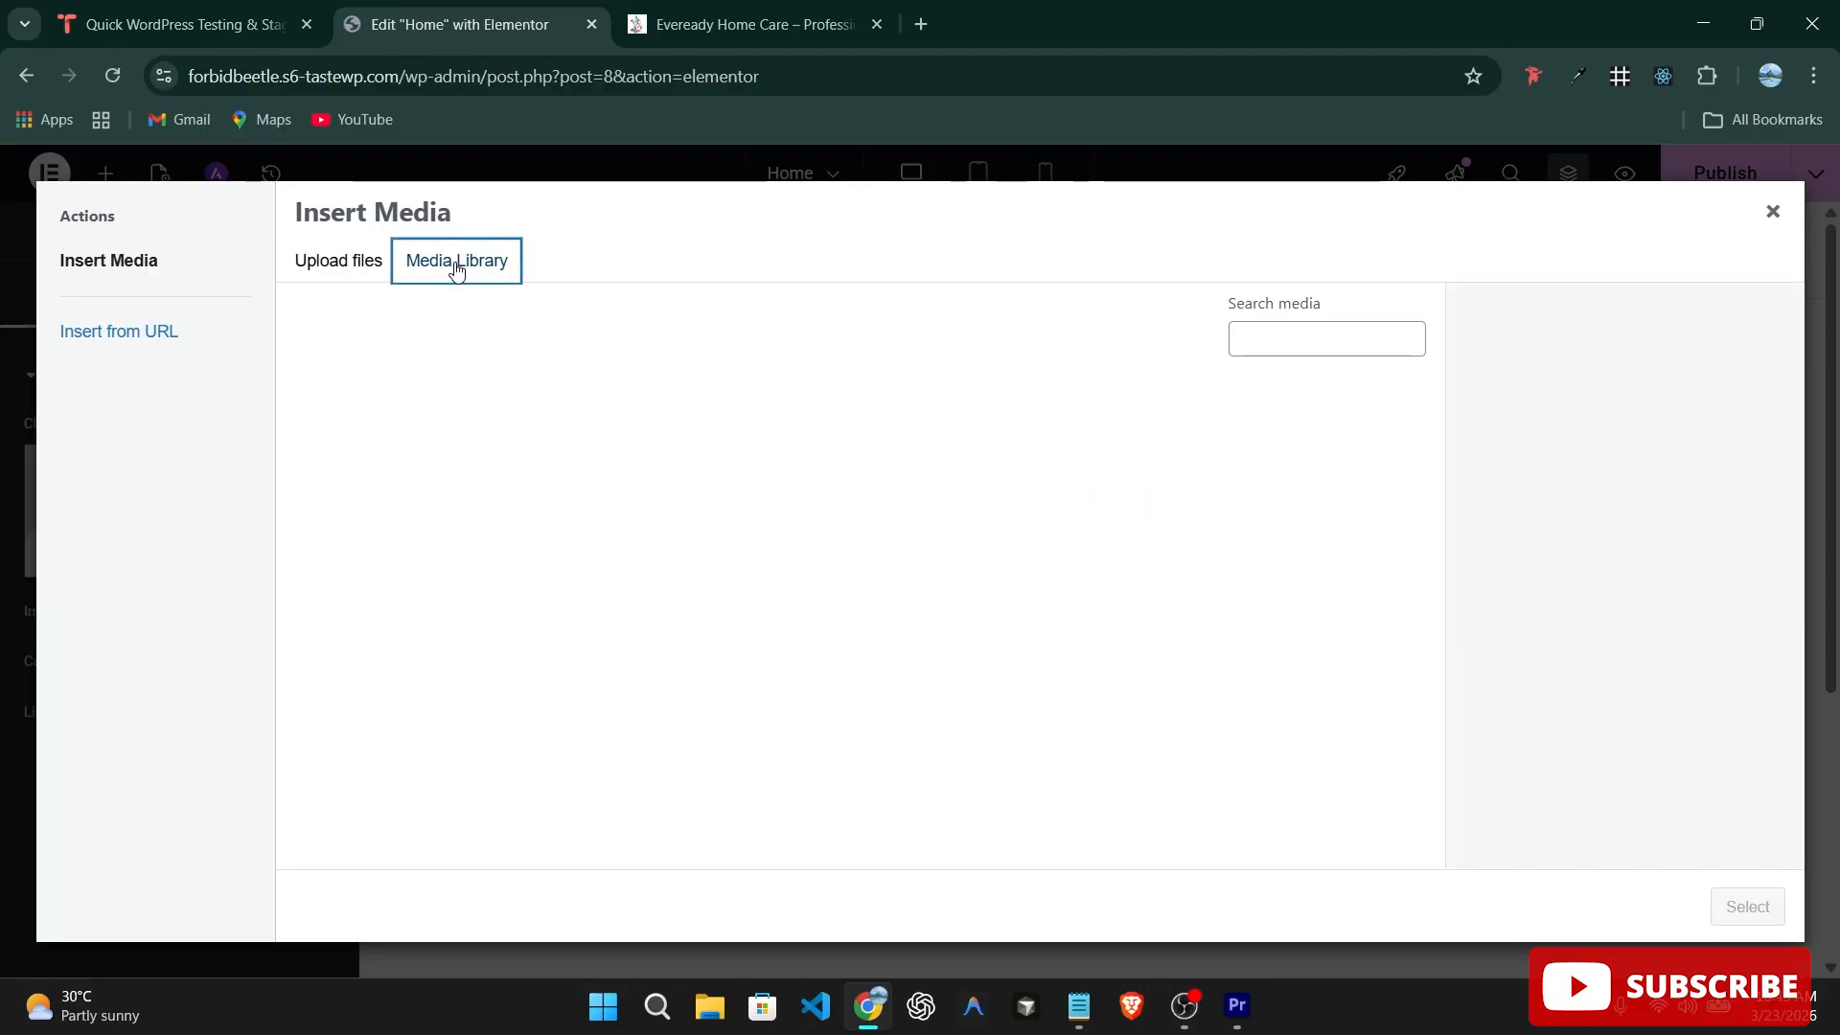
click(324, 269)
click(1052, 579)
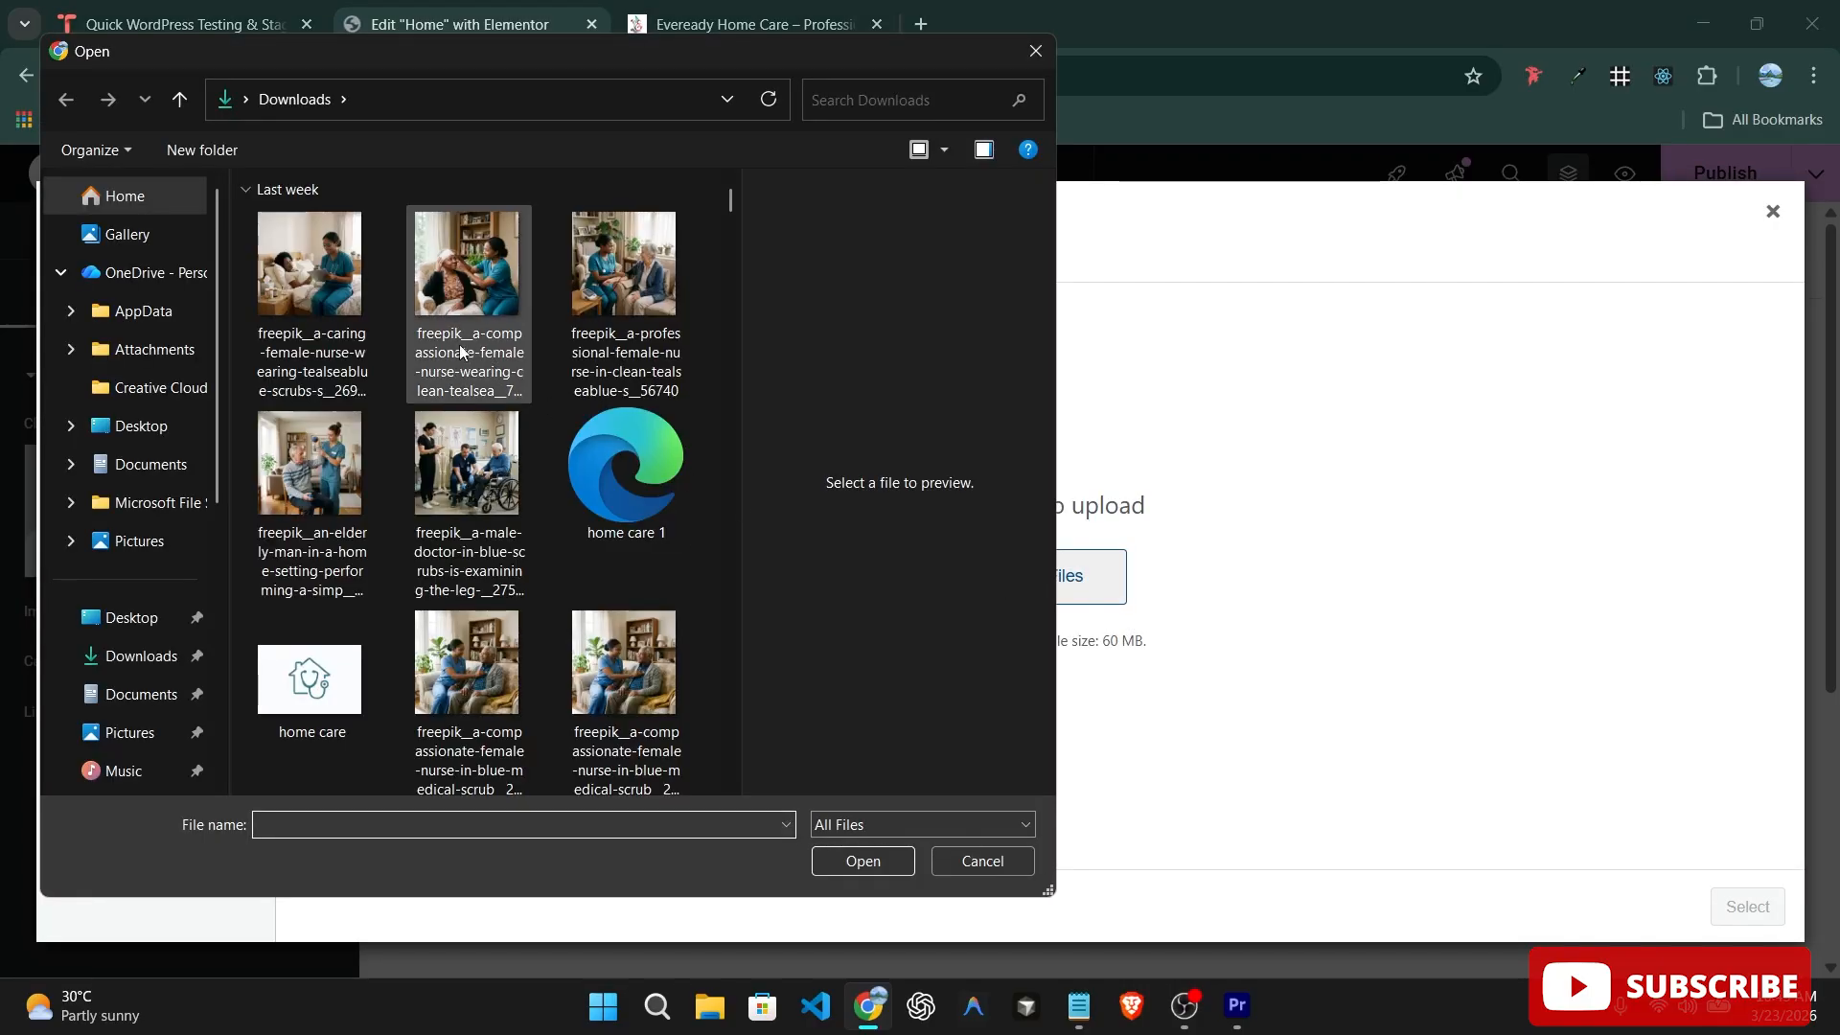
click(309, 271)
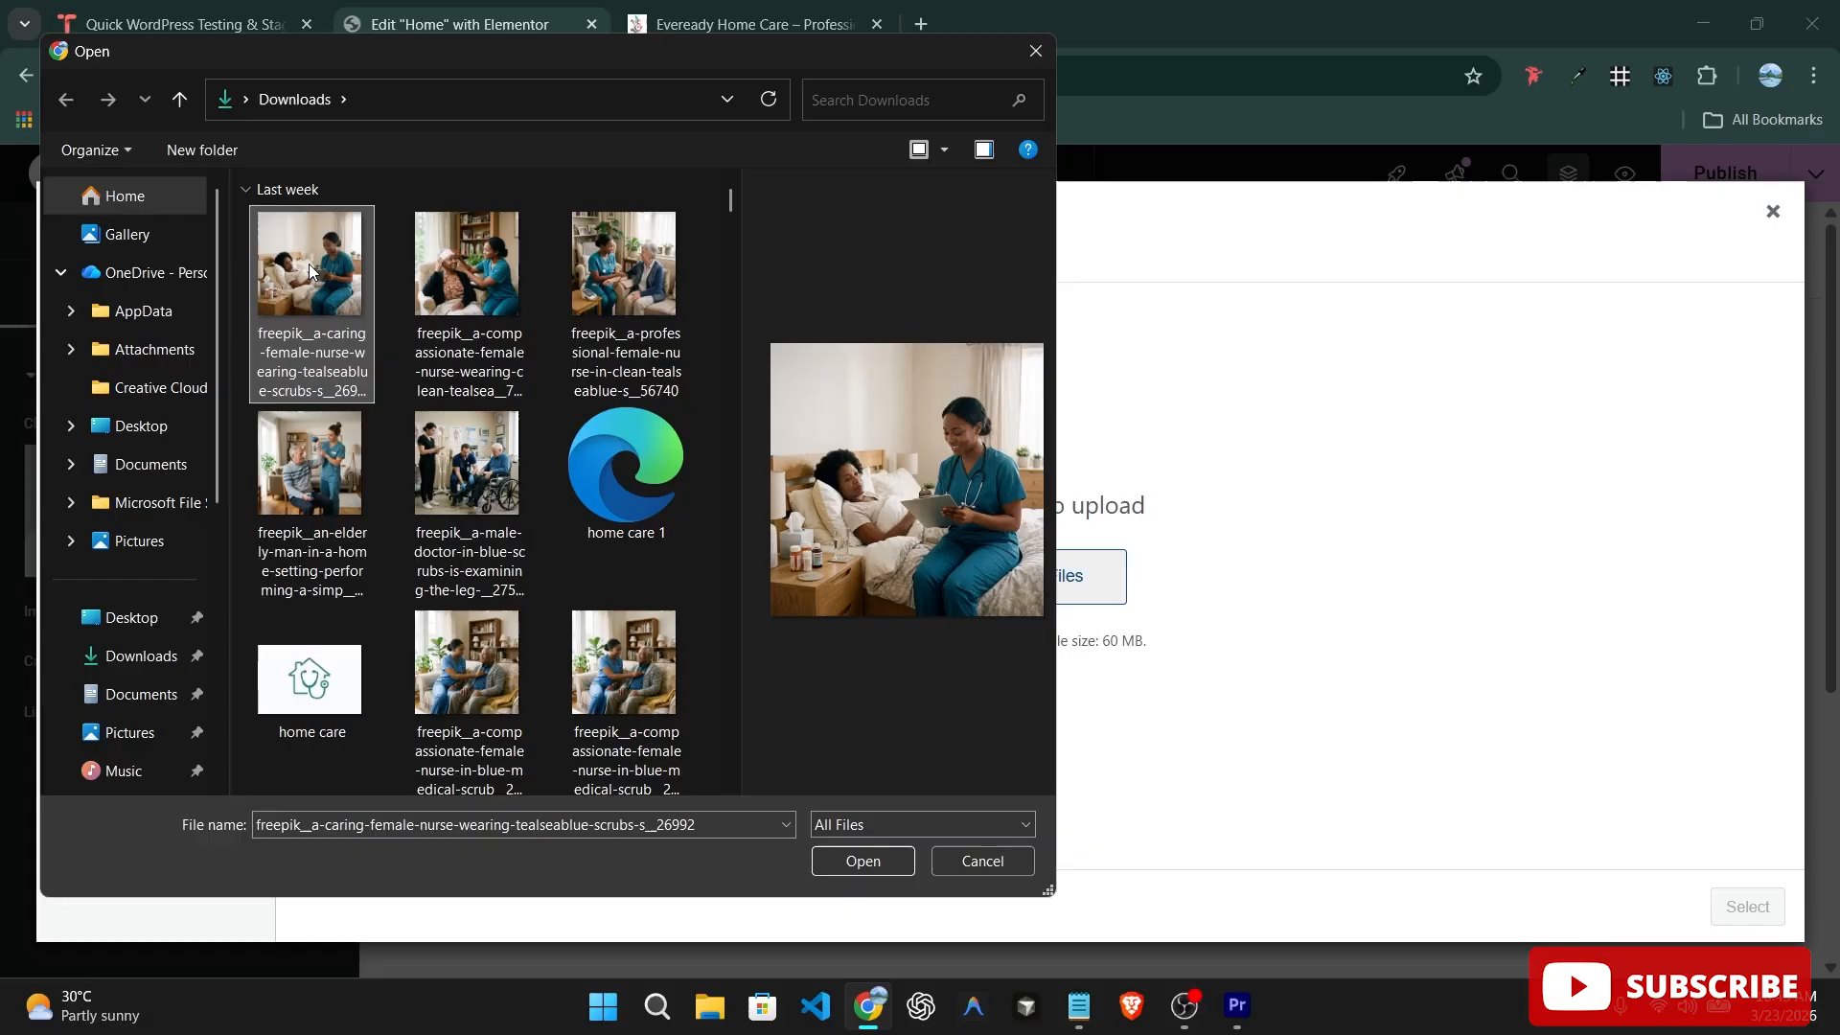
click(862, 860)
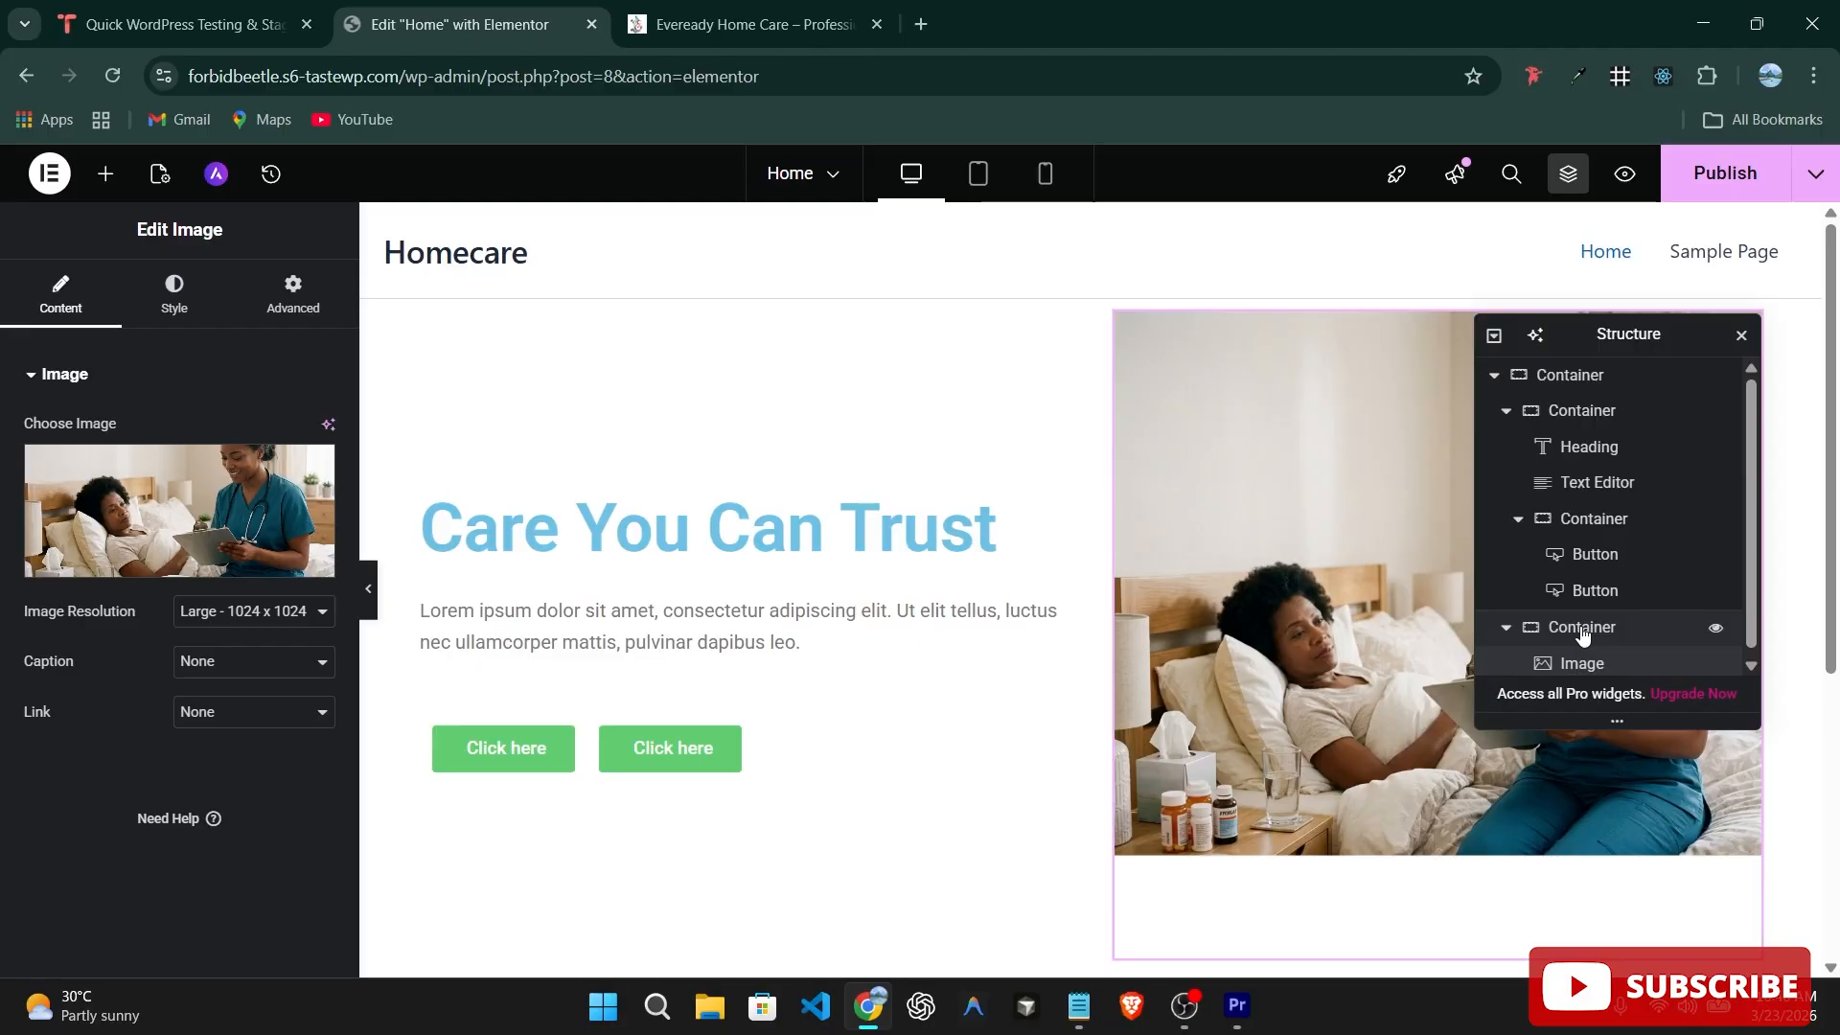
scroll(978, 628, down, 1)
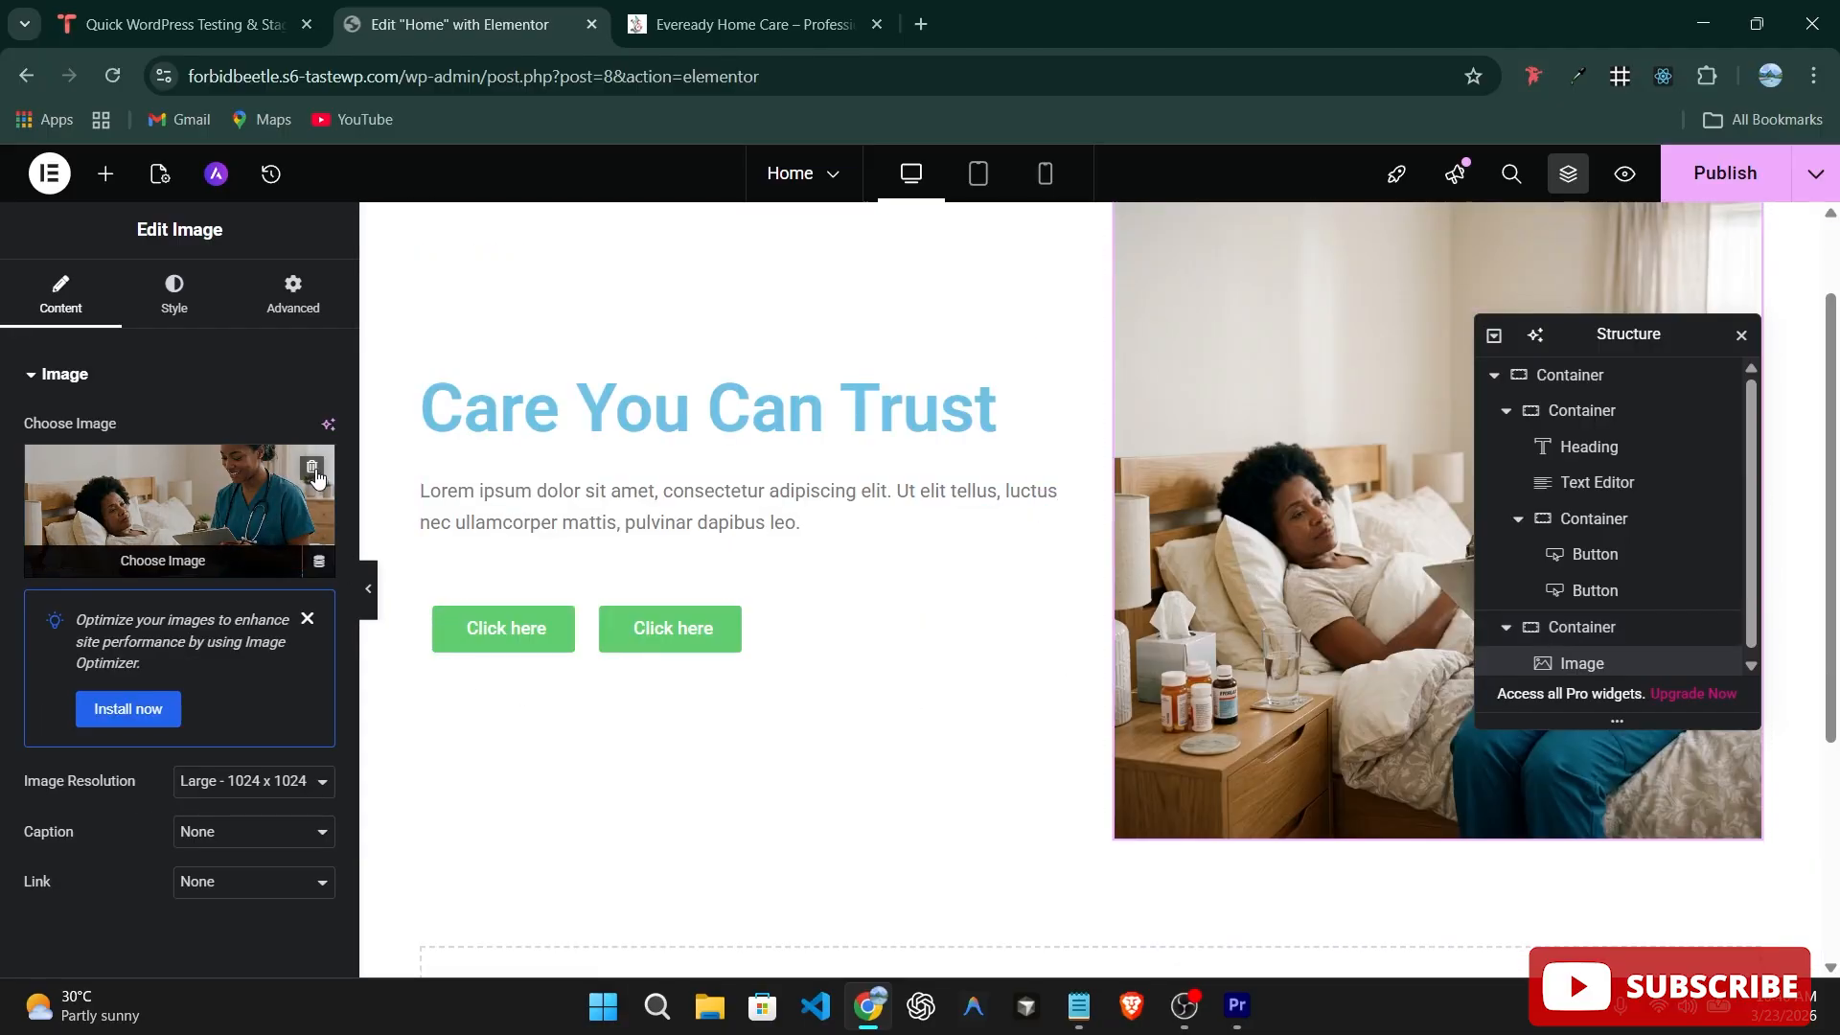
Remove the nurse picture and delete the Image widget from the second inner container.
click(314, 472)
right_click(1624, 661)
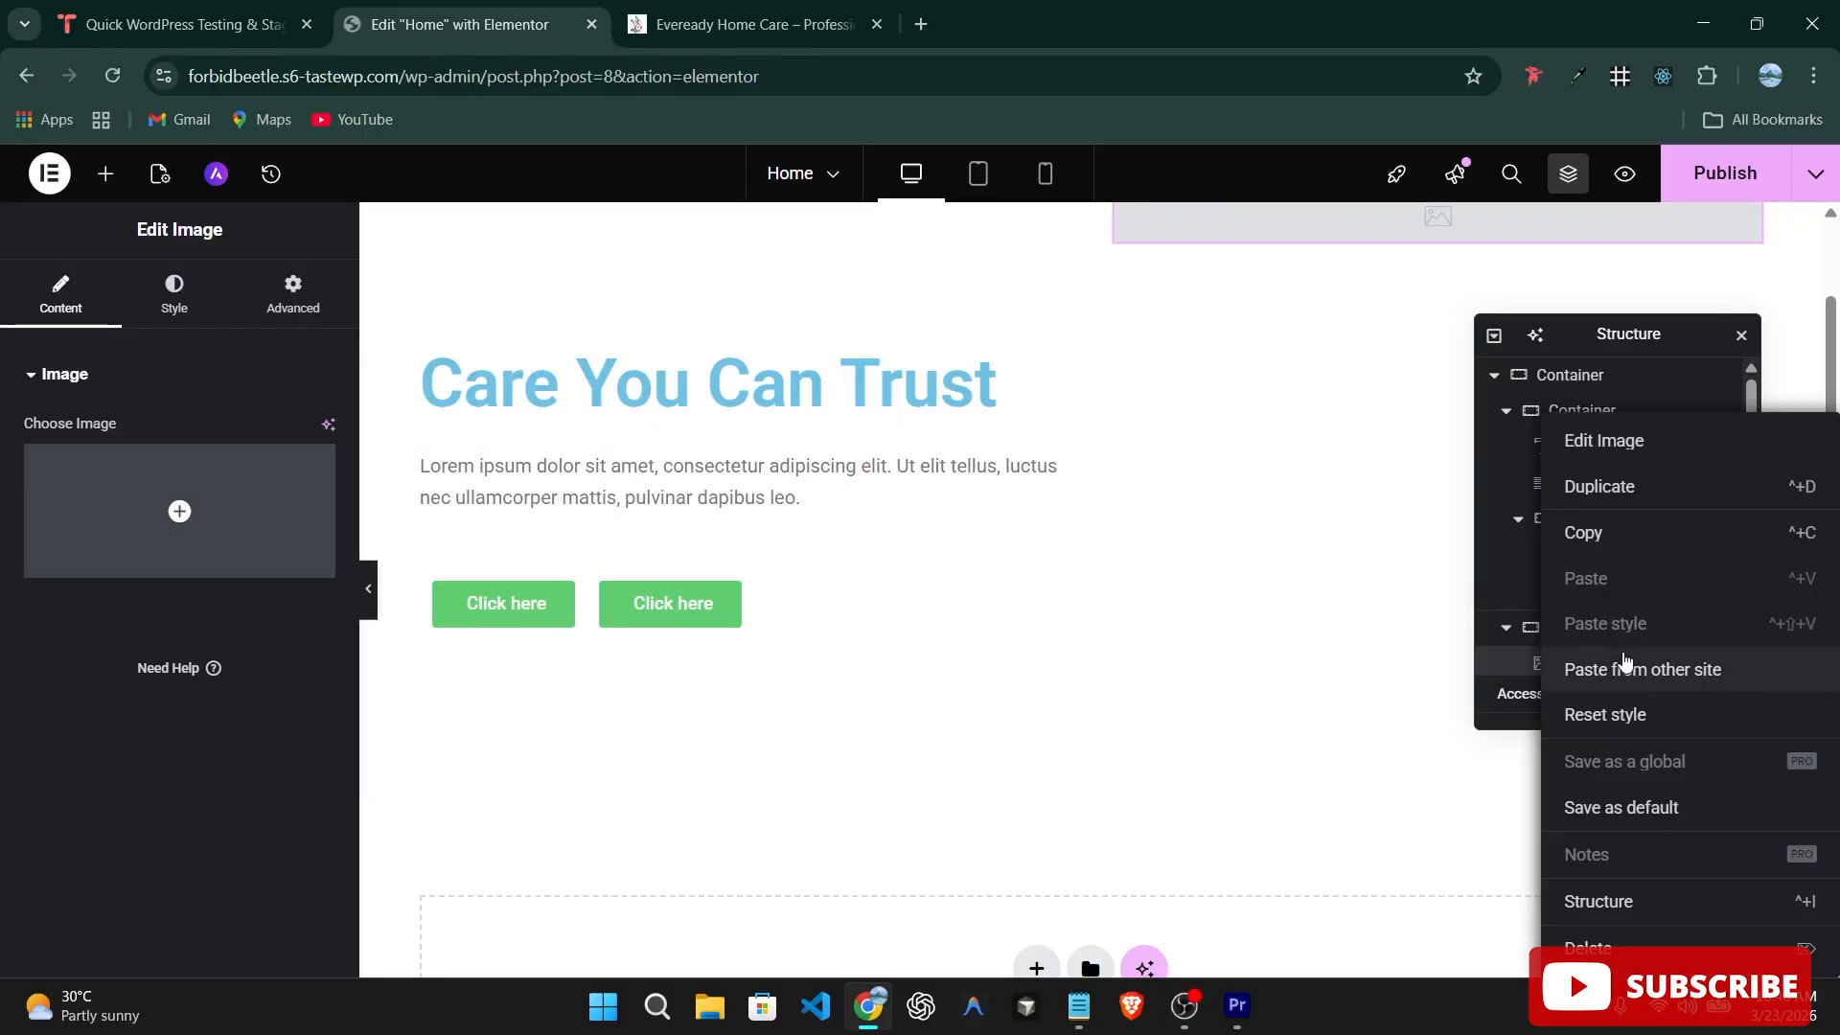
click(1608, 948)
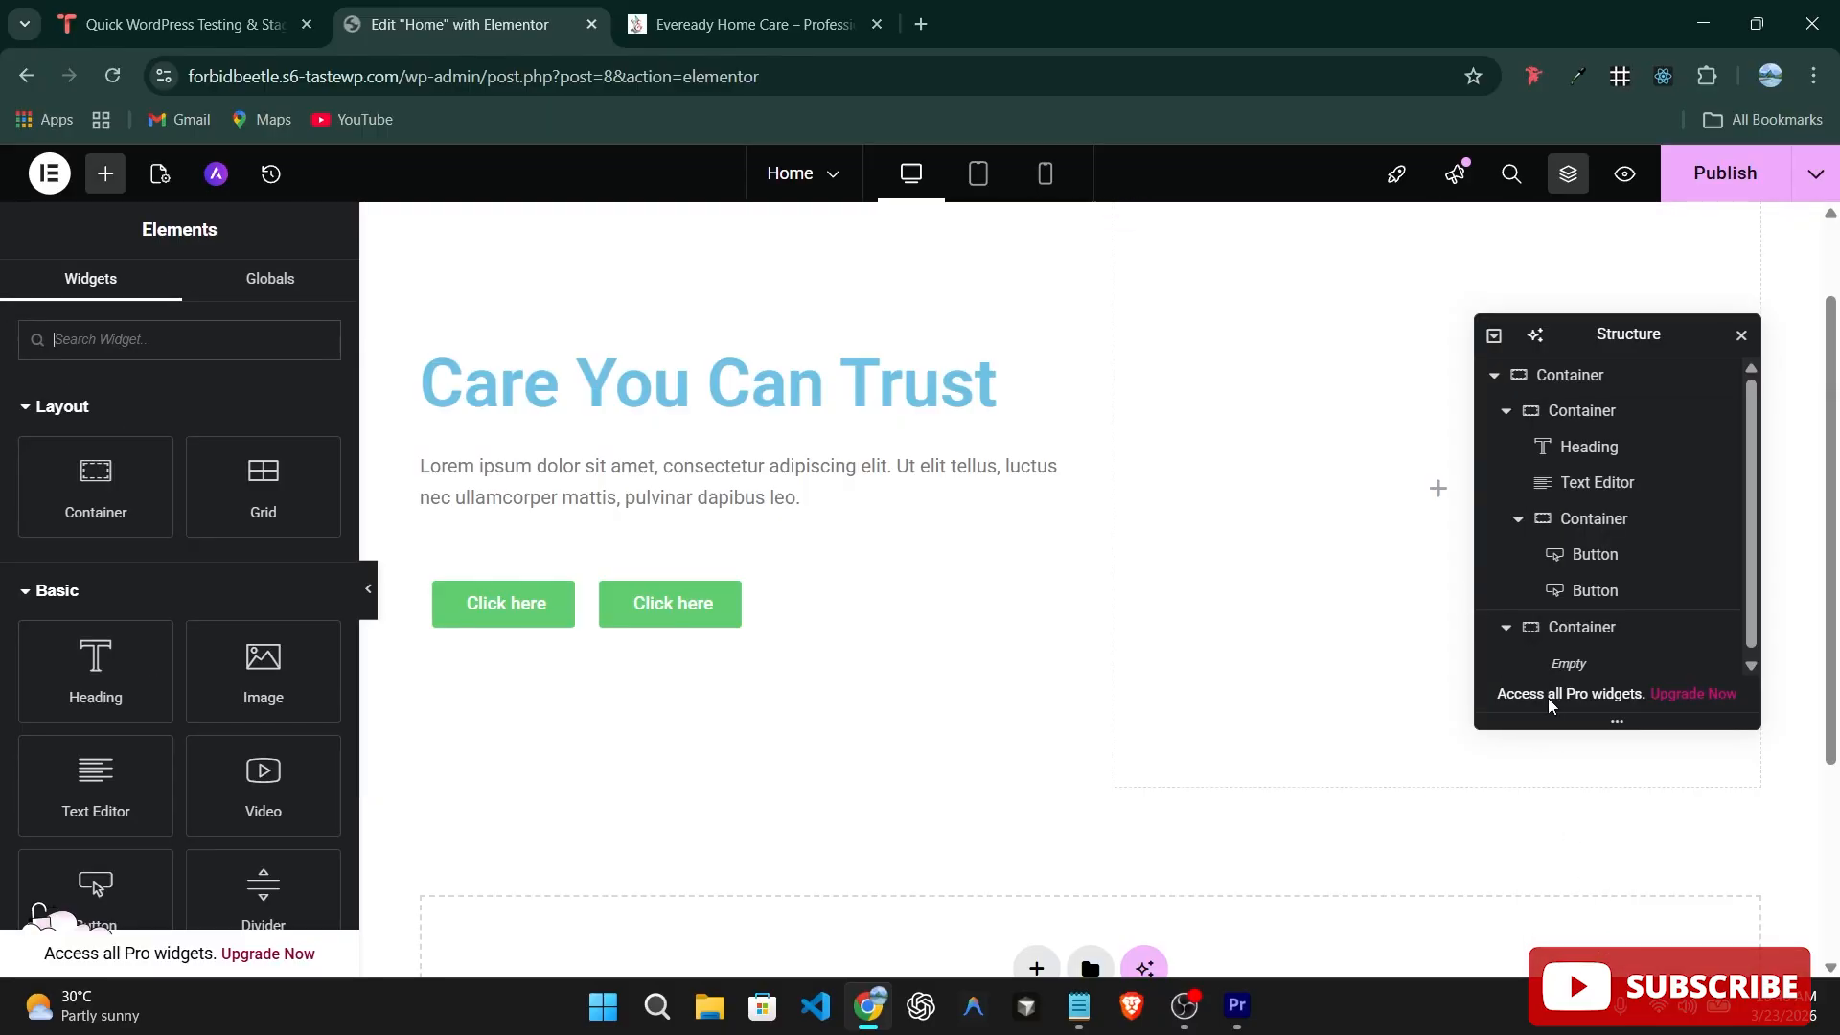
Give the second inner container a classic background using the freepik__a-caring-female-nurse-wearing-tealseablue-scrubs-s__26992.png image from the media library.
click(1569, 629)
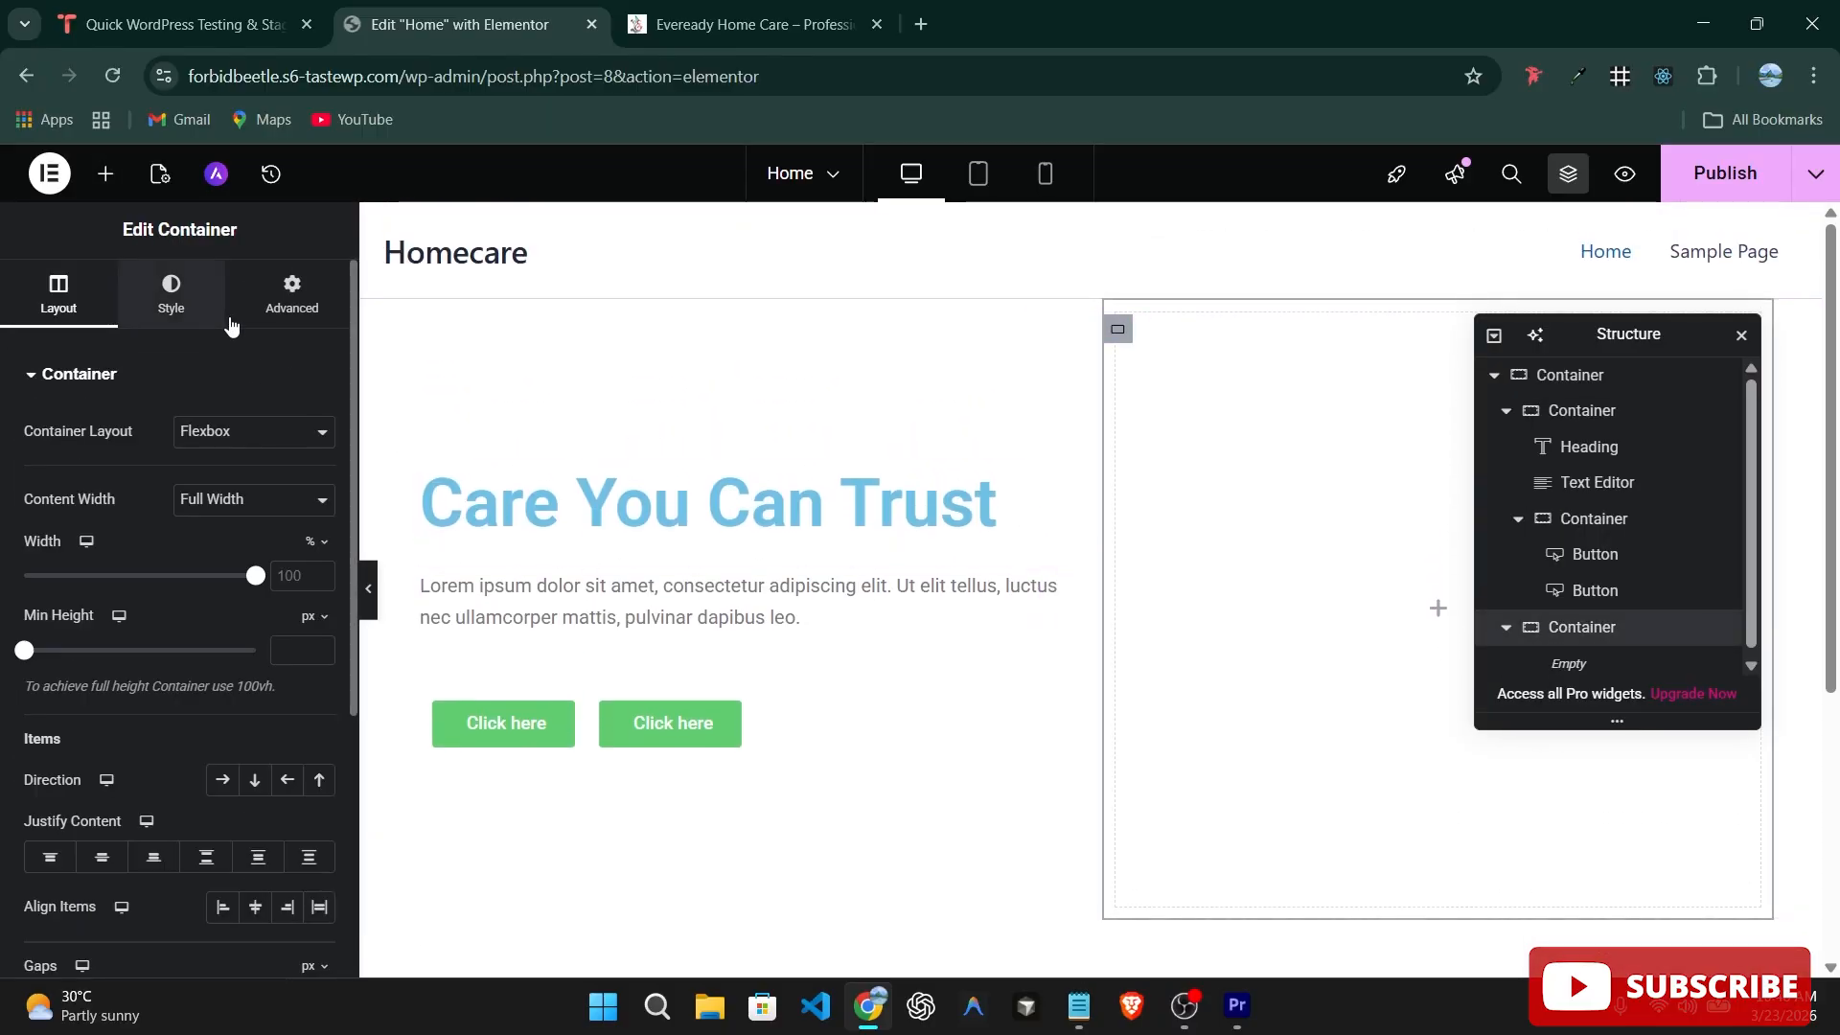
click(226, 320)
click(95, 572)
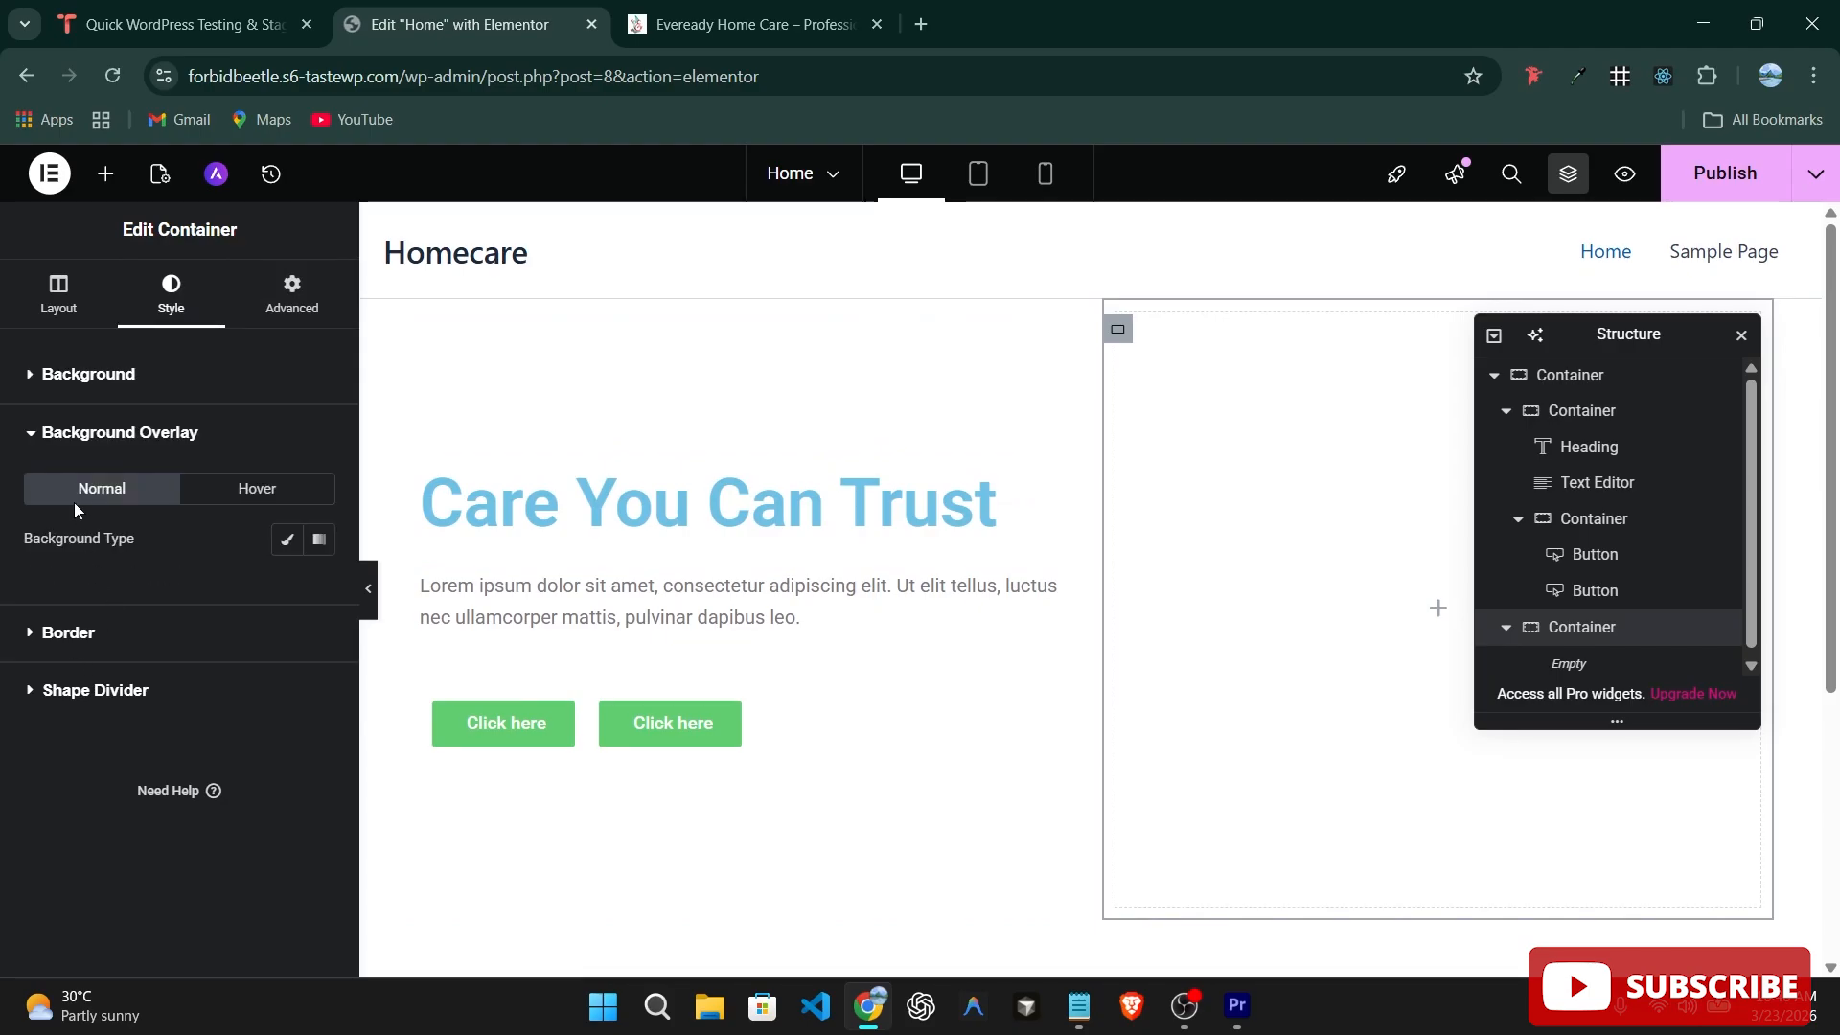
click(76, 374)
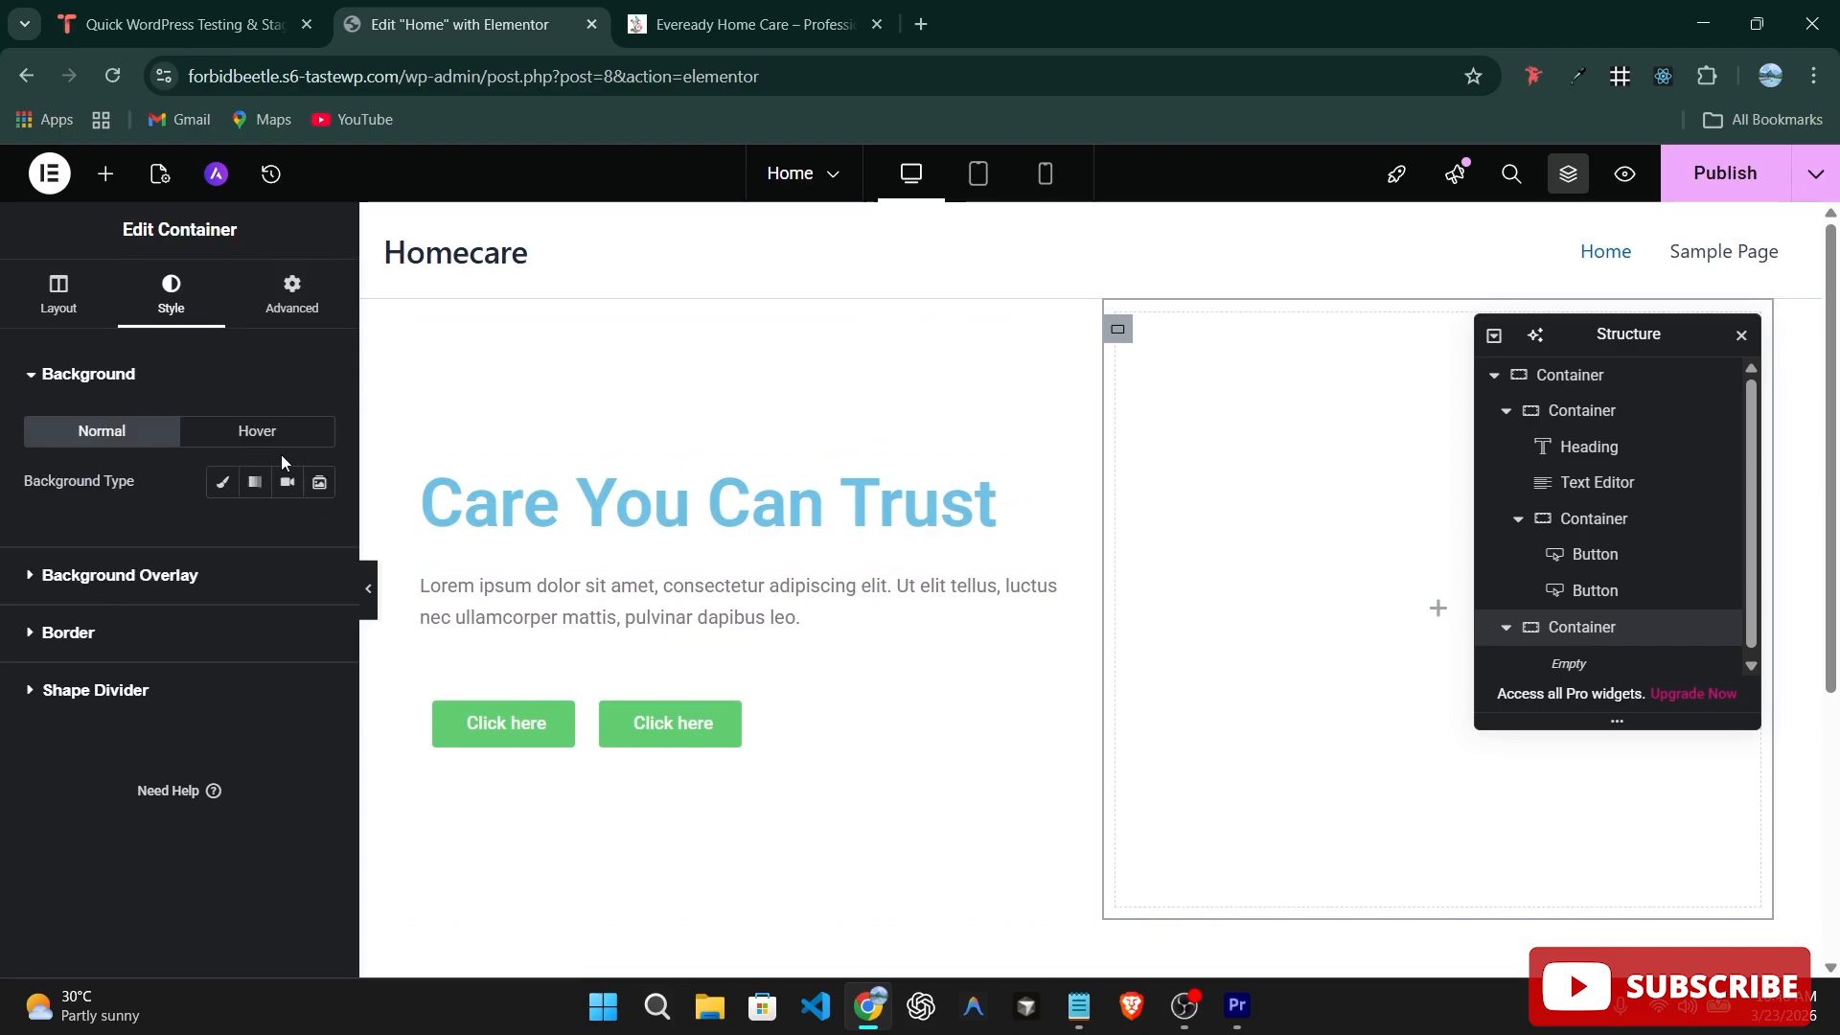
click(227, 484)
click(162, 710)
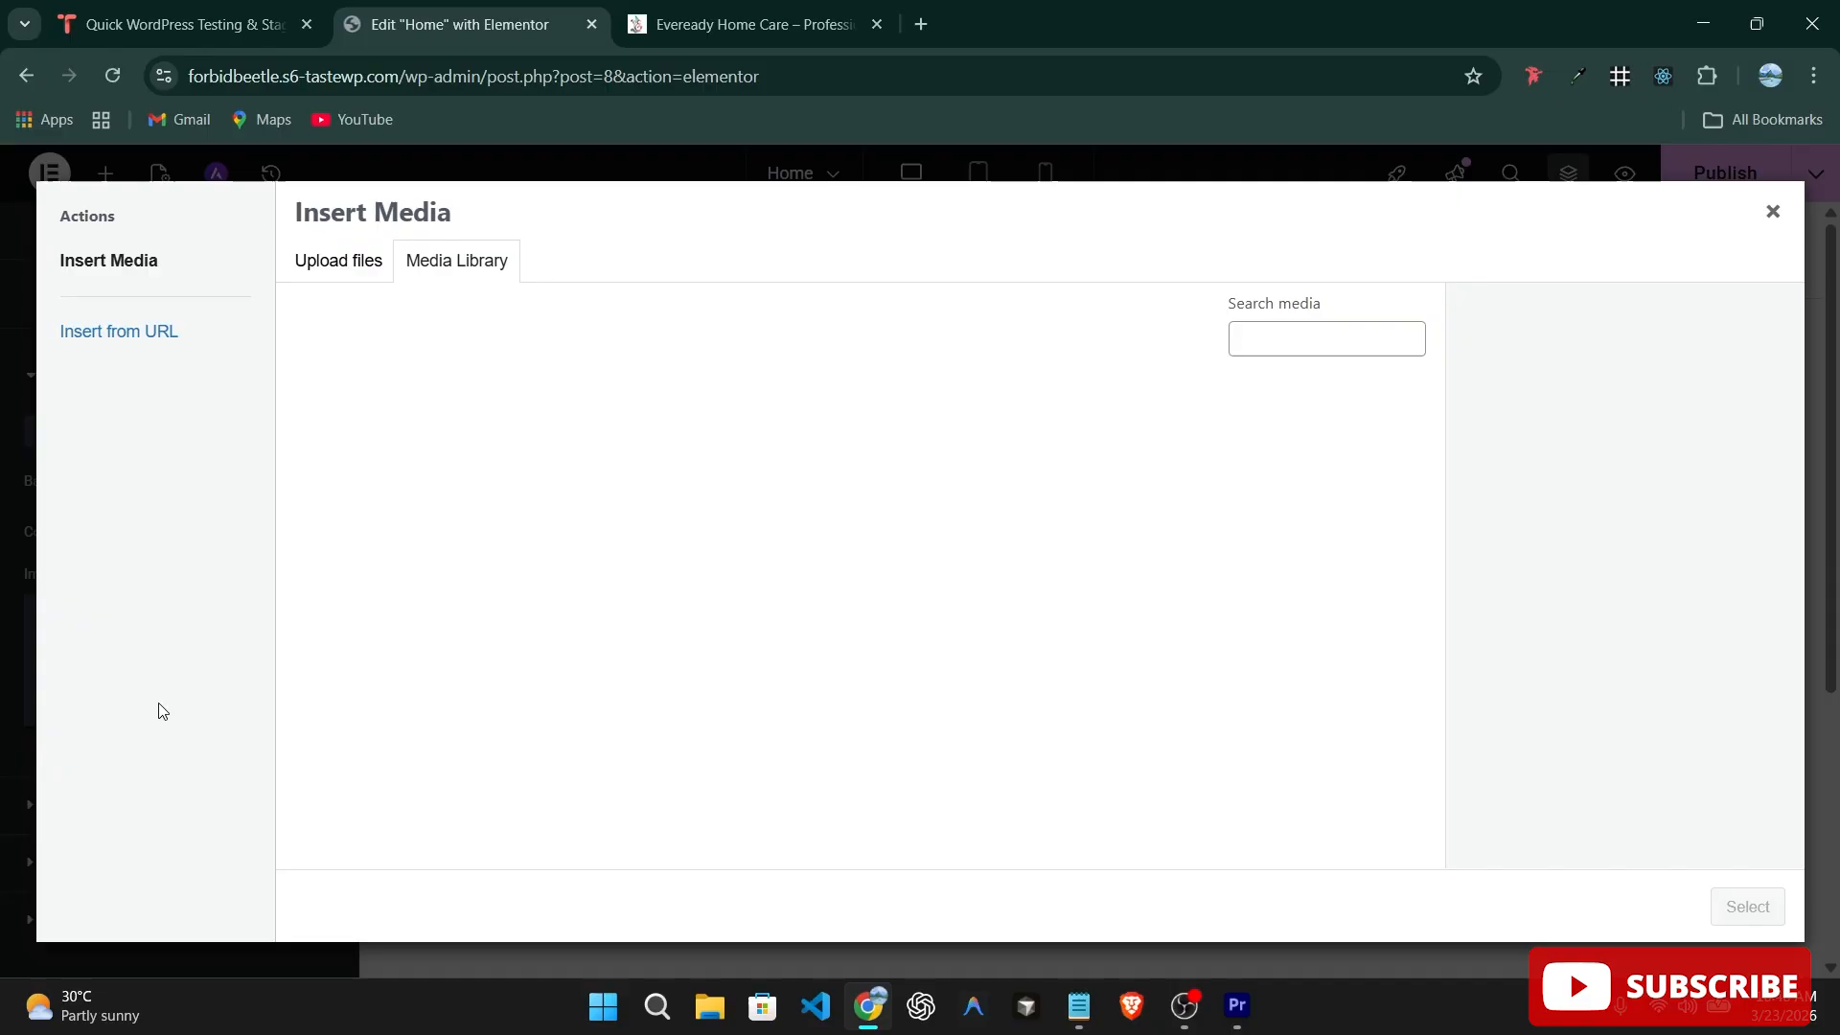
click(369, 412)
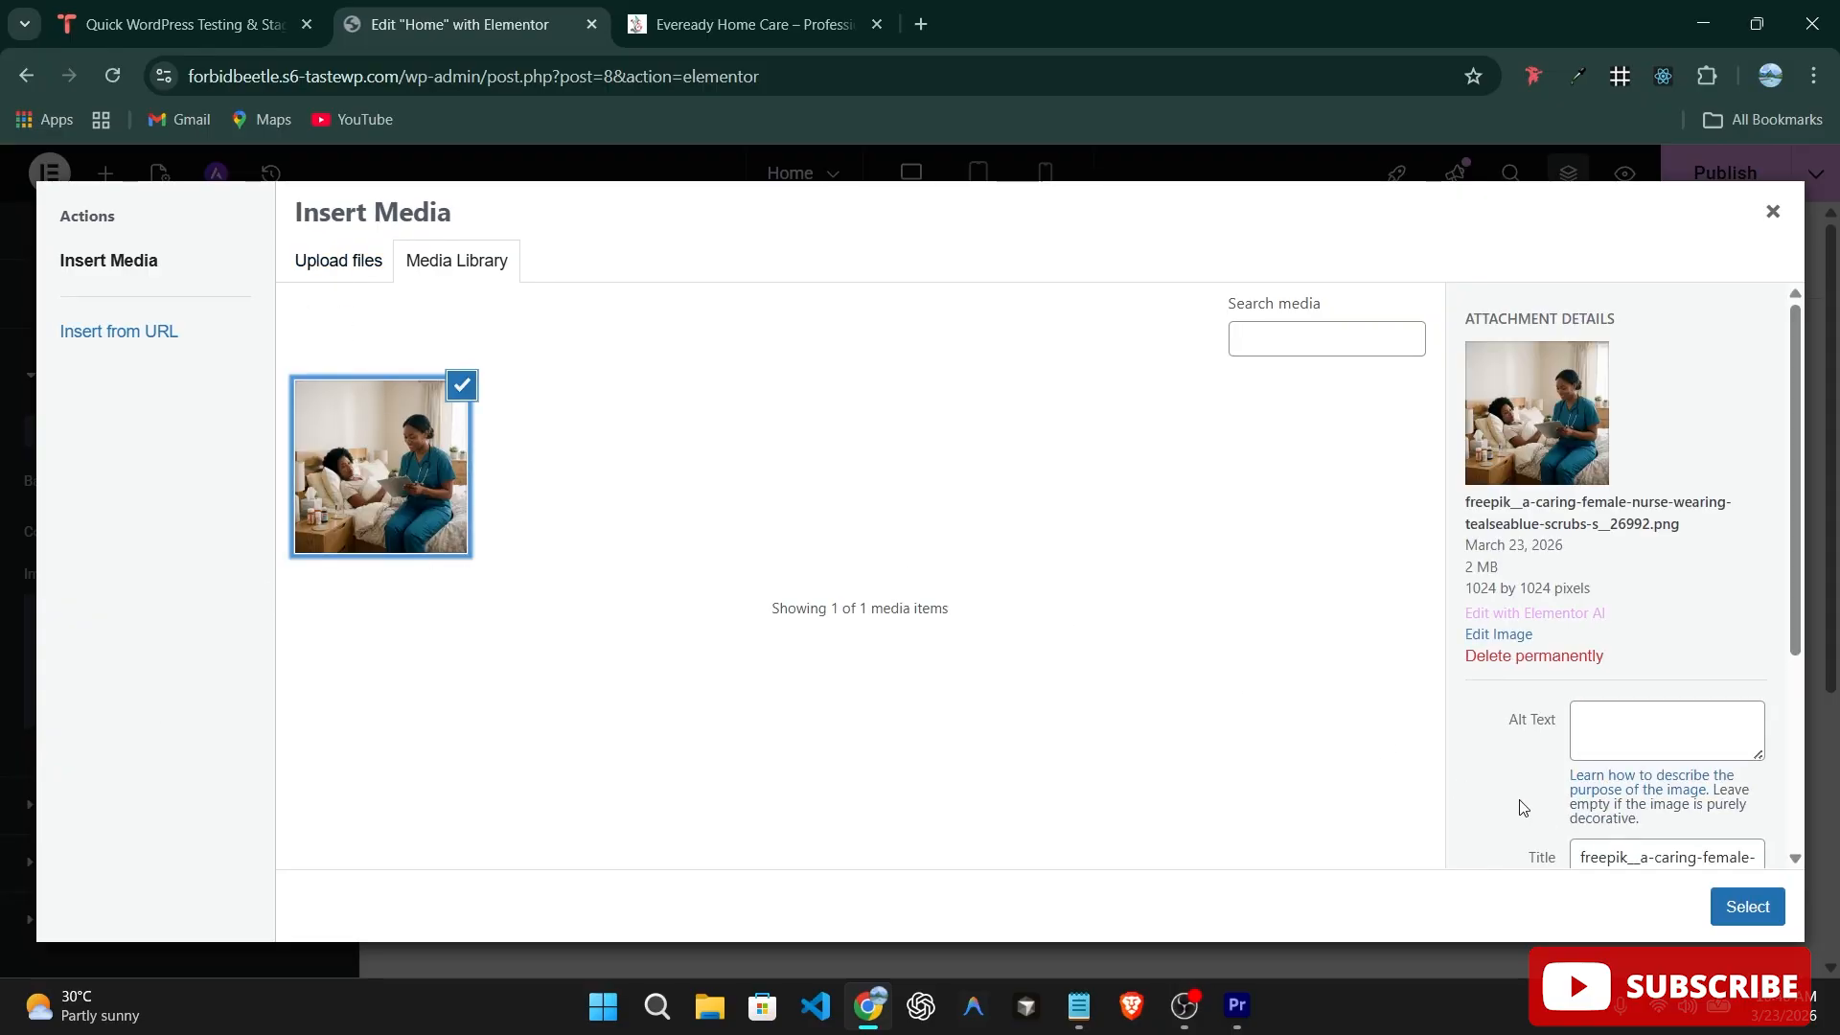
click(1748, 907)
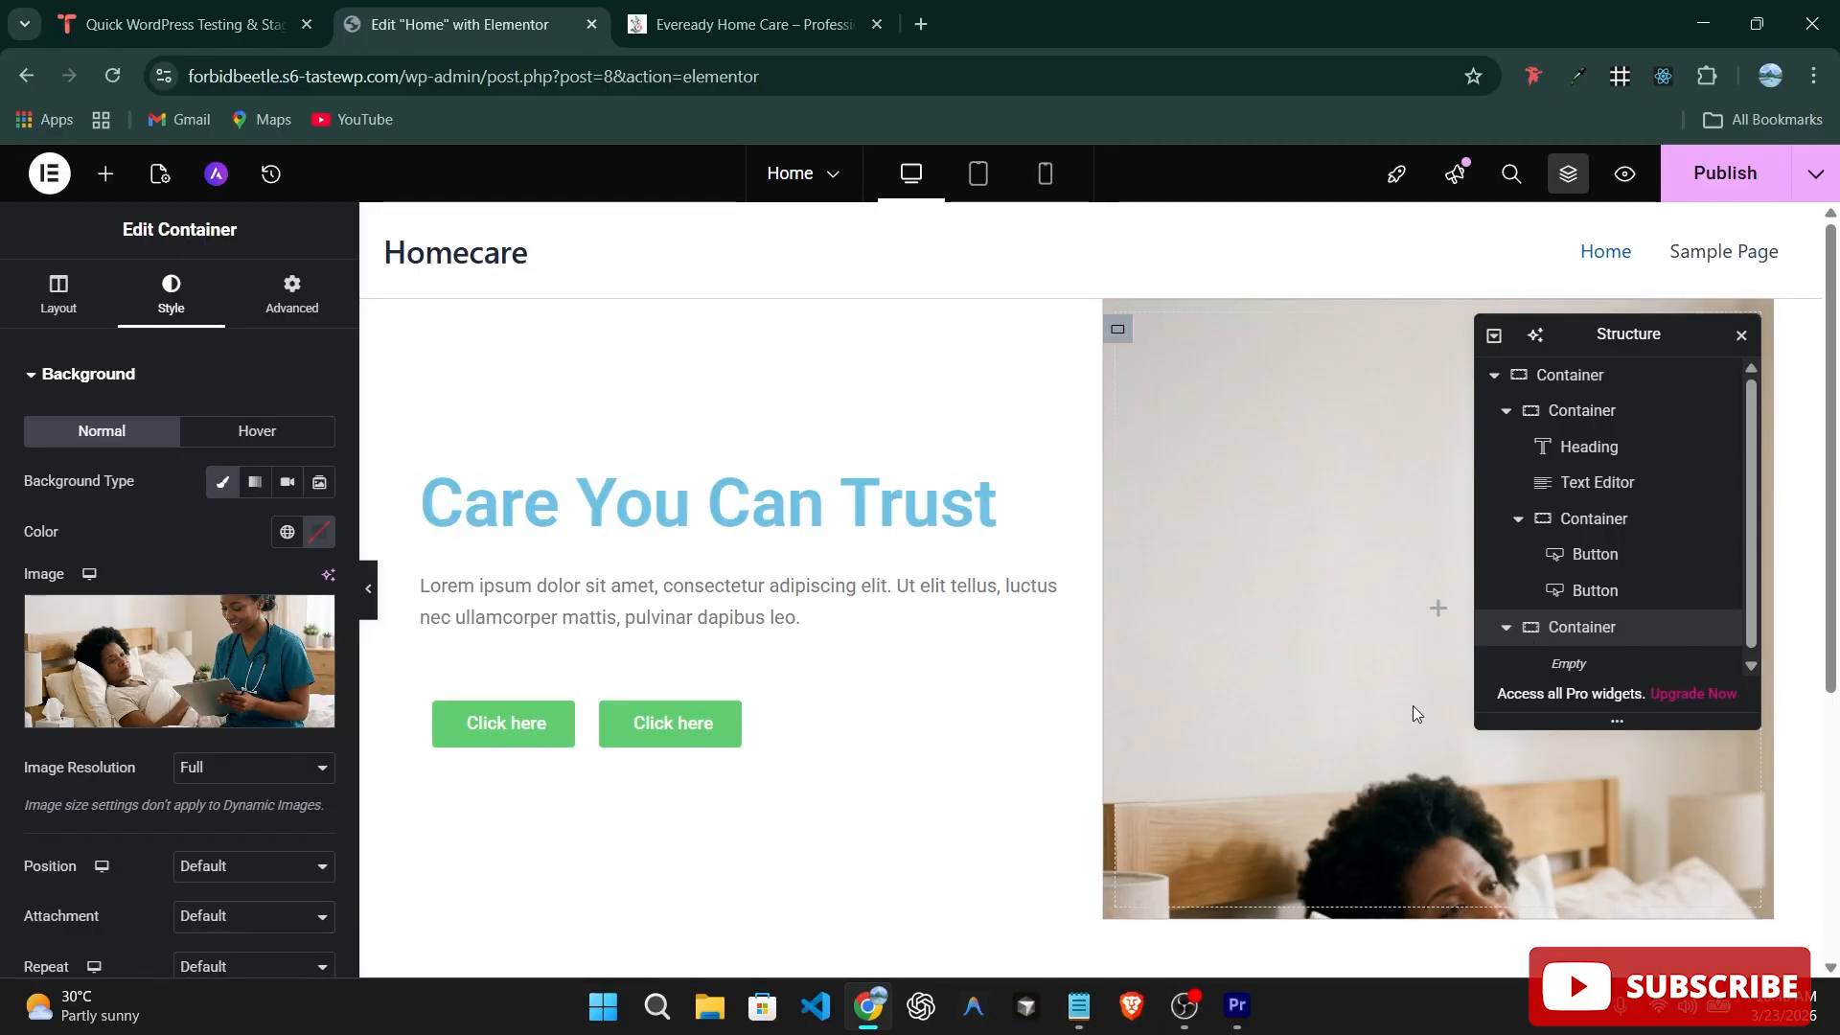
Set the background image position of the second inner container to Center Center.
scroll(1413, 705, down, 4)
scroll(1196, 690, up, 1)
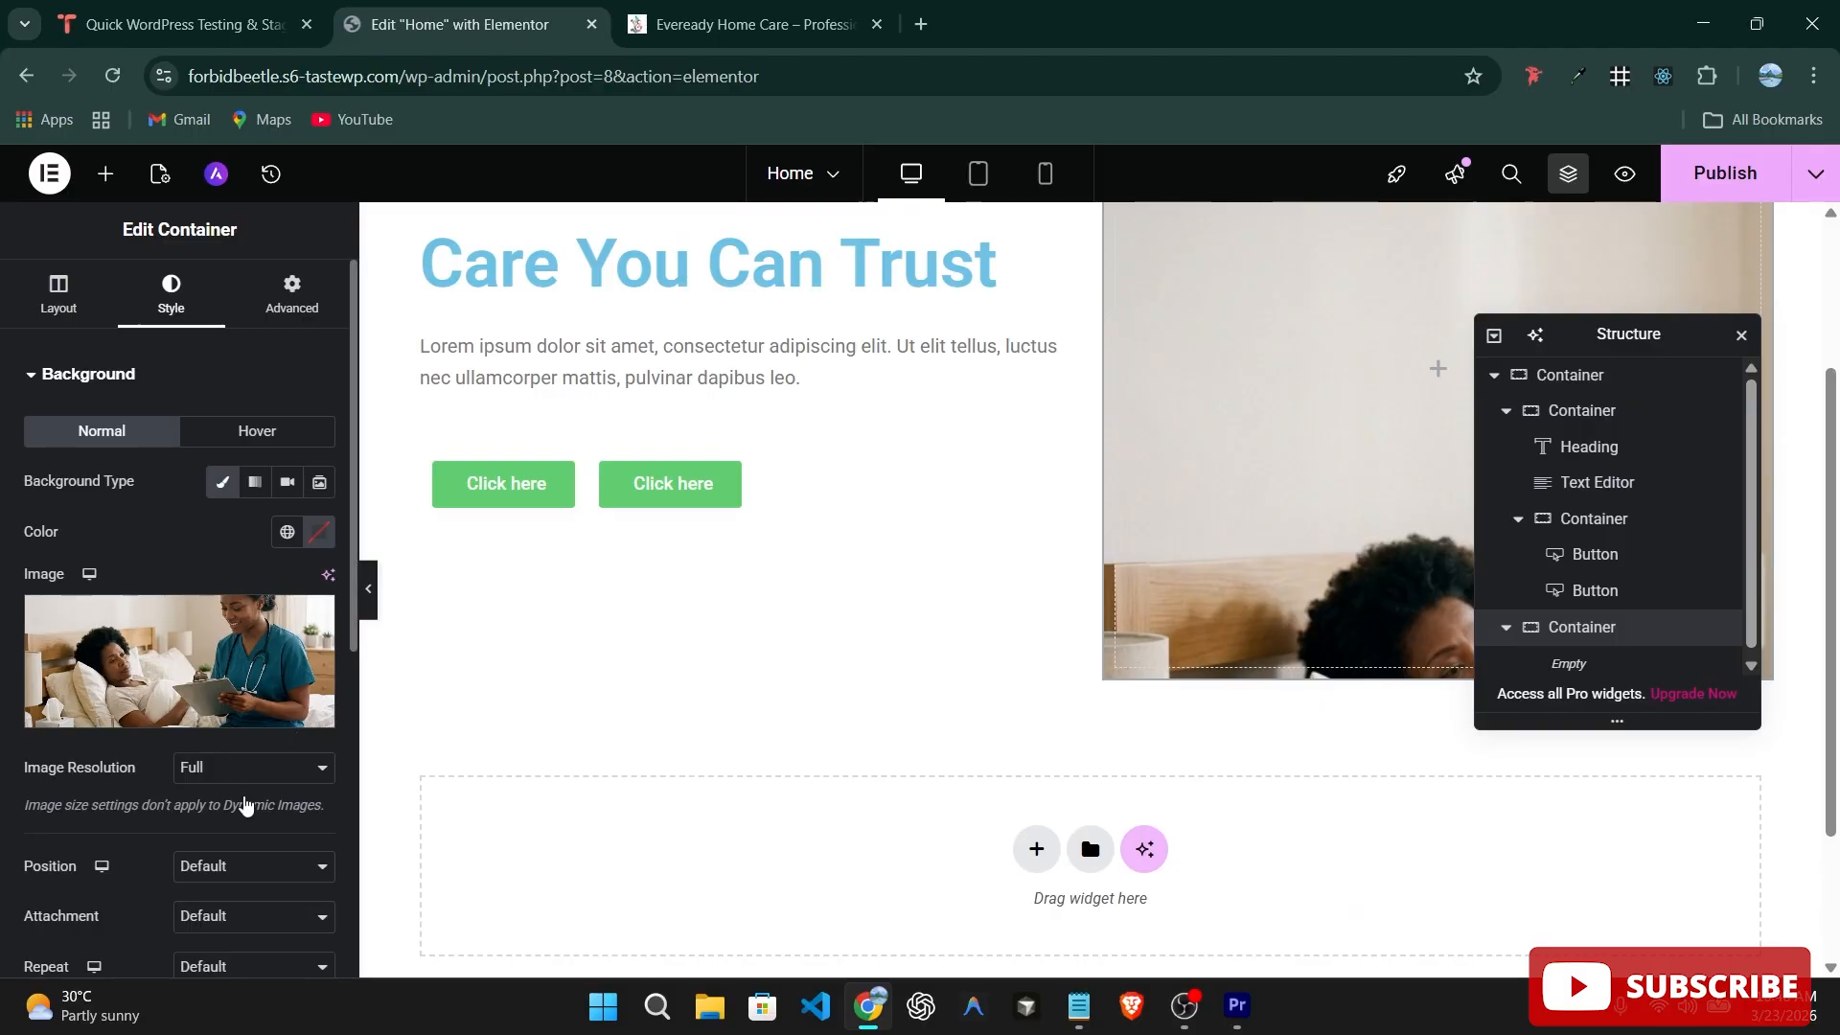
click(240, 868)
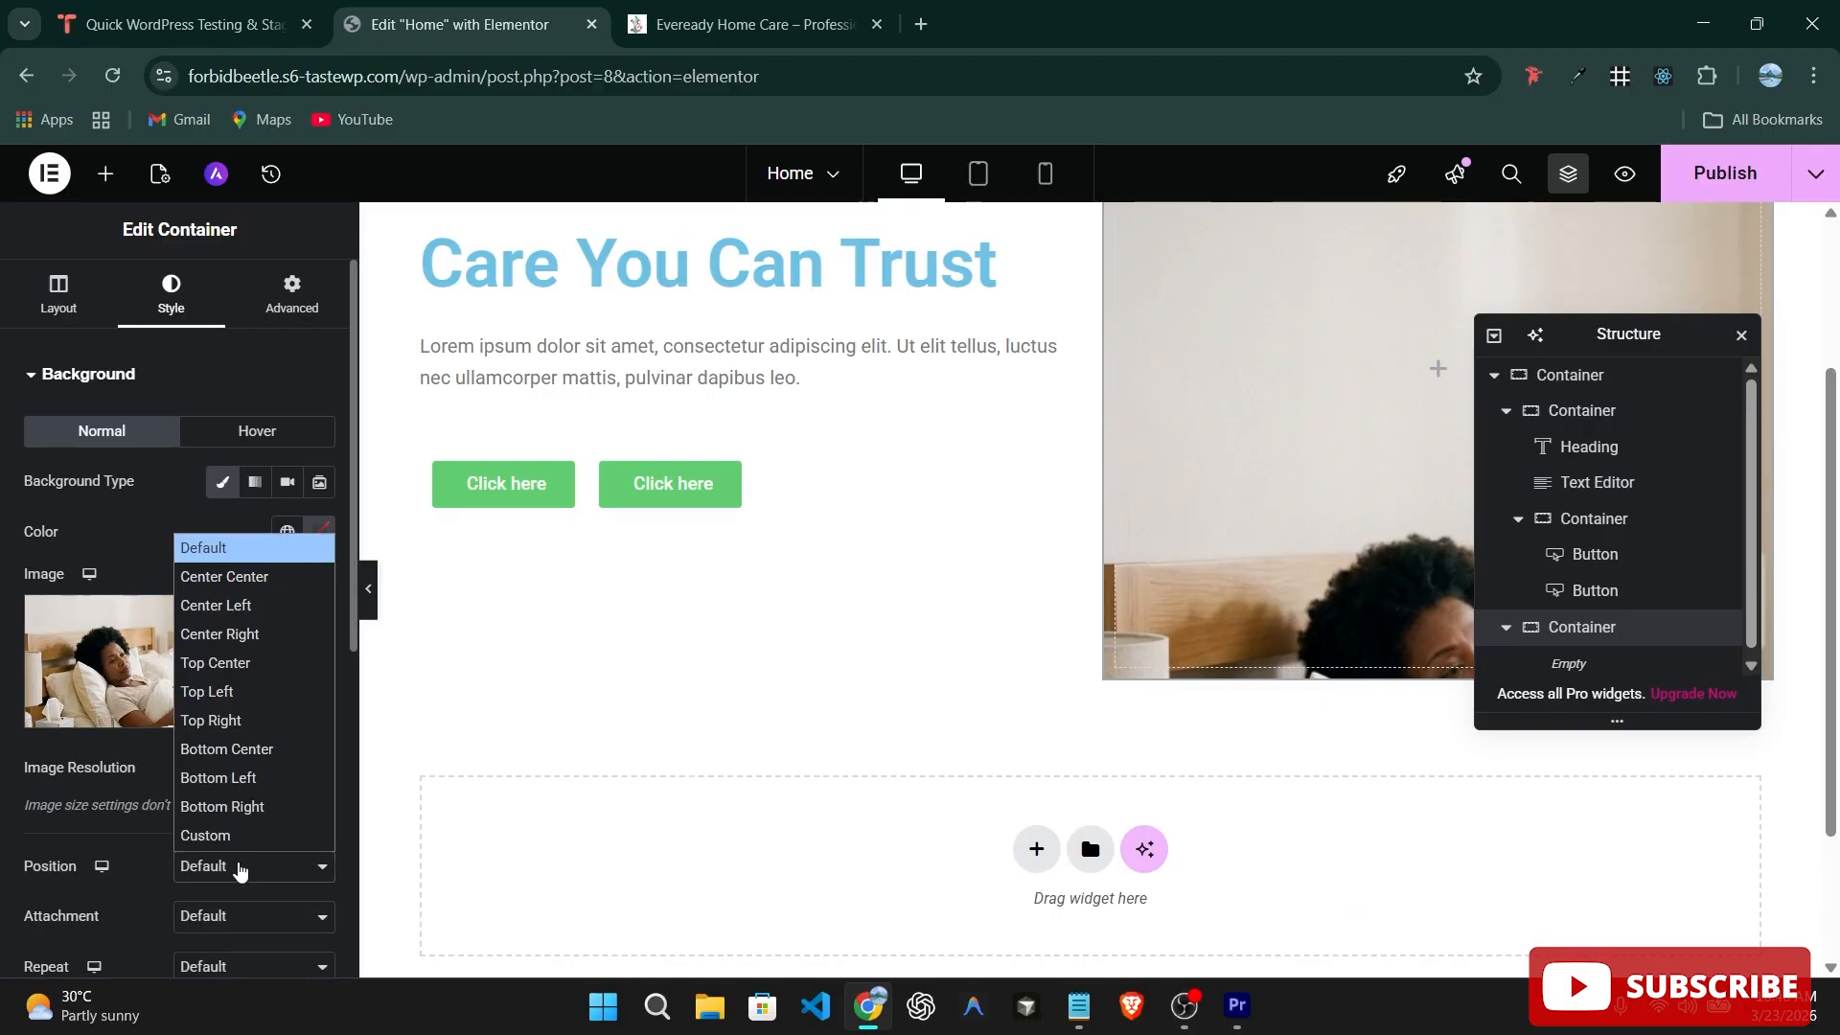
click(223, 587)
scroll(1286, 665, up, 2)
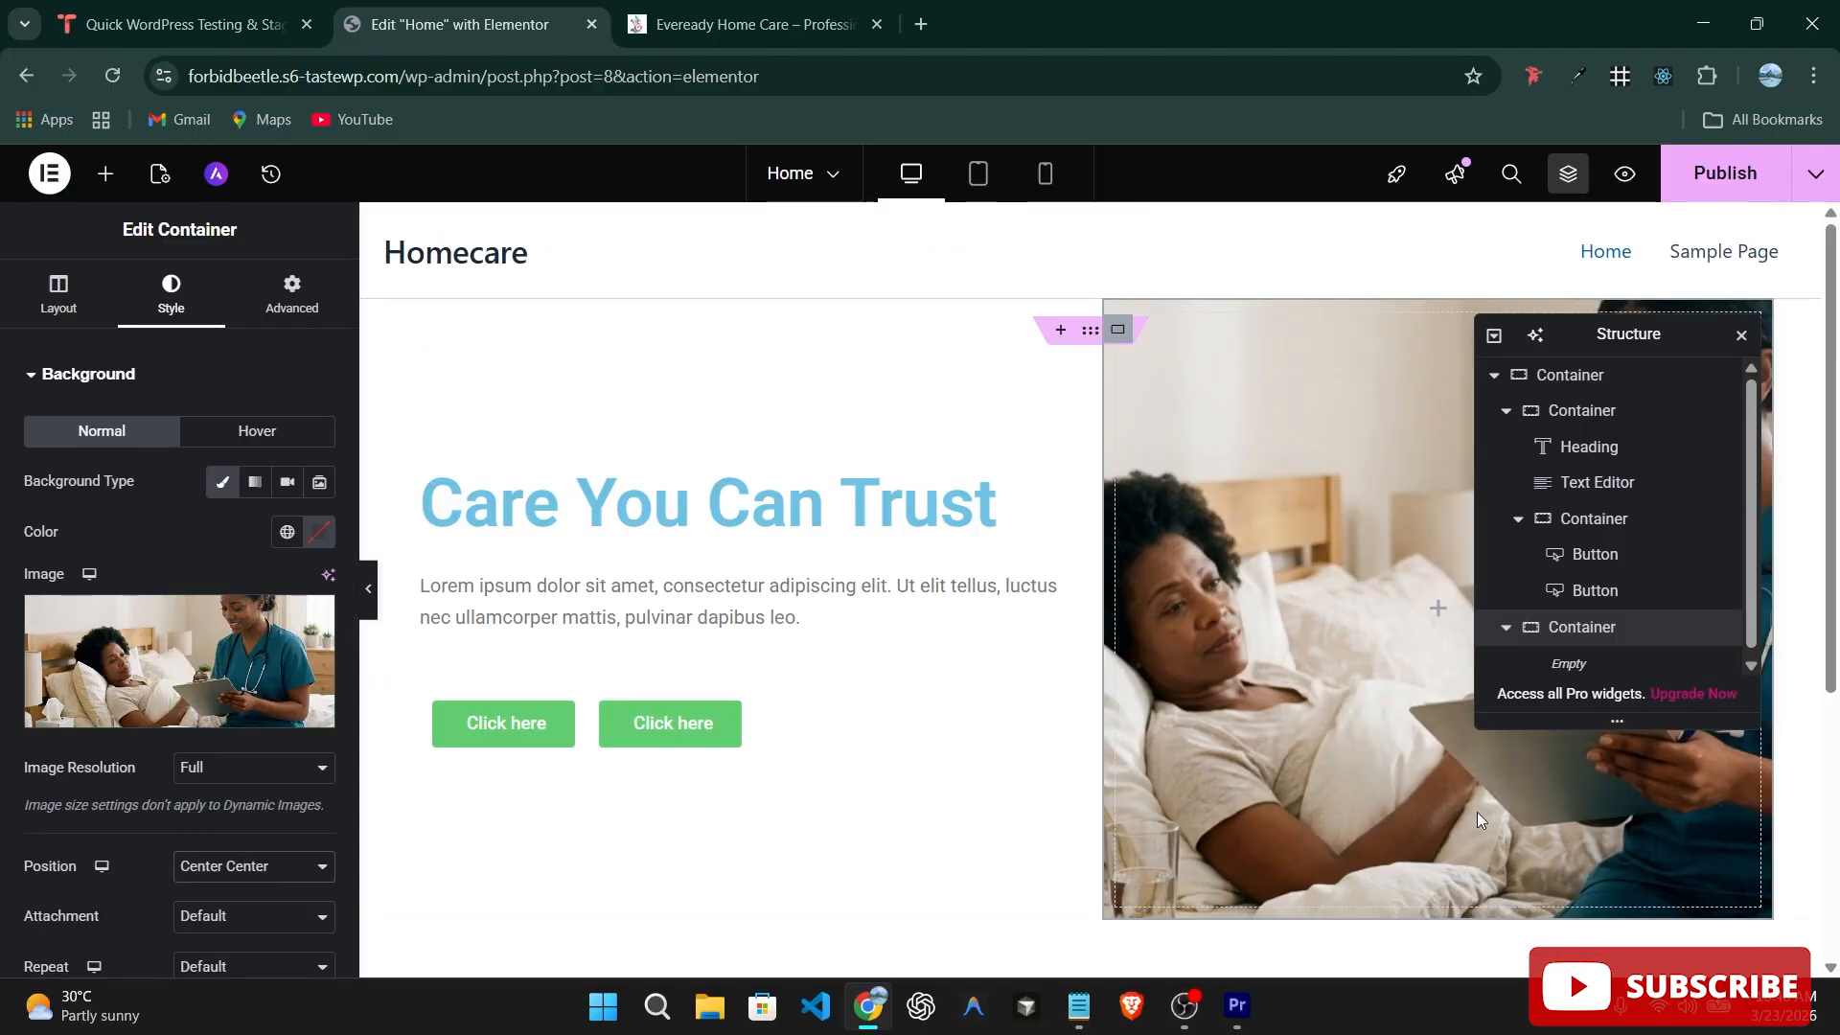
scroll(1004, 663, down, 2)
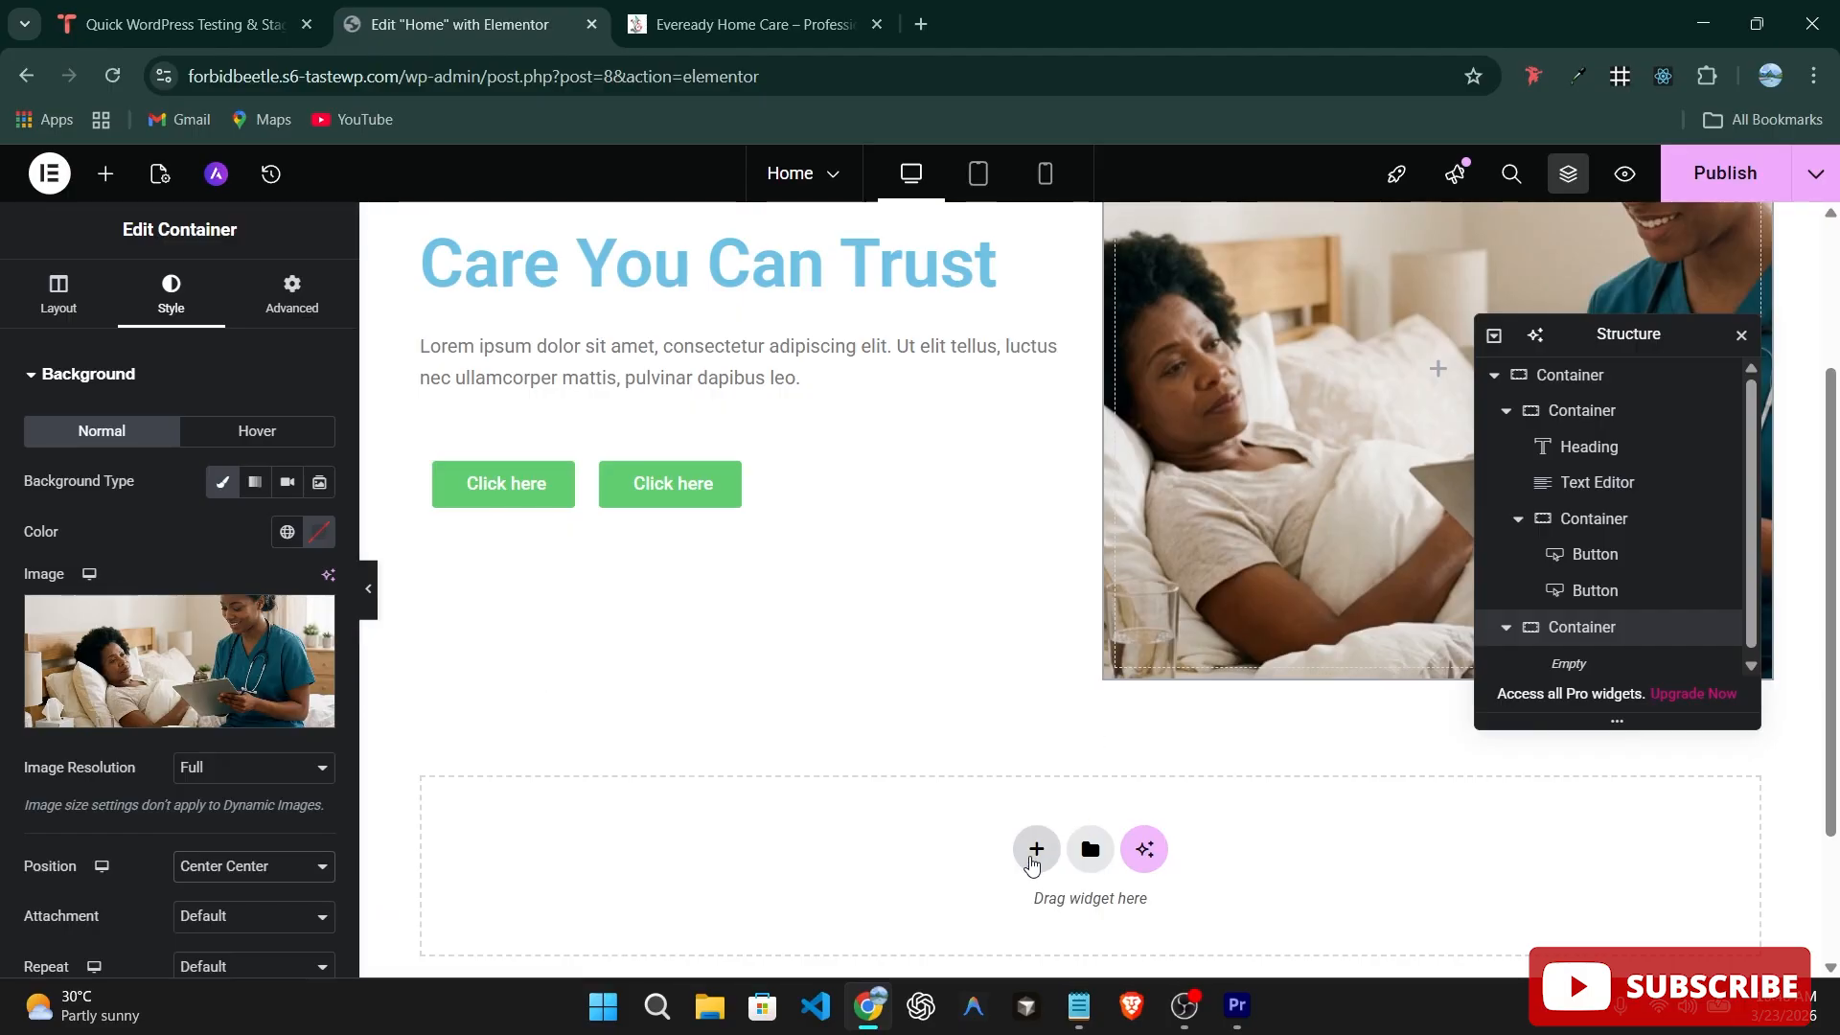
scroll(750, 635, up, 2)
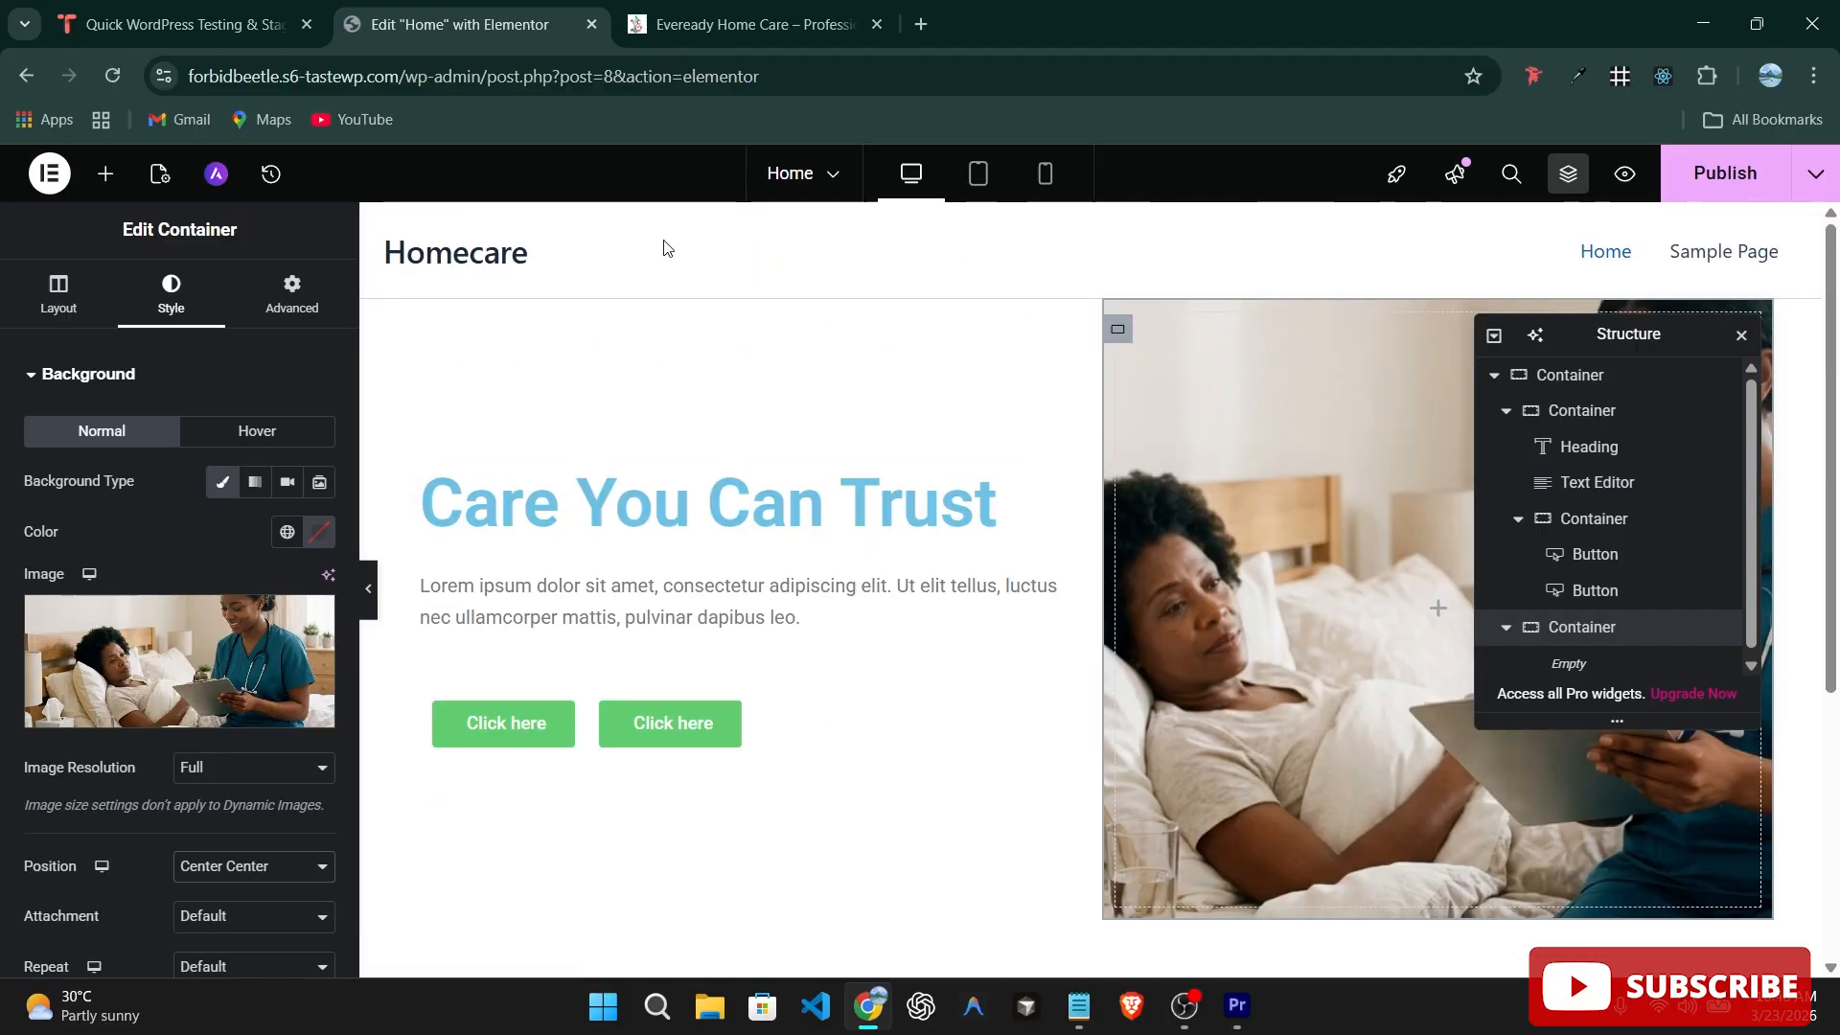
Publish the Home page, preview its hero section in a new tab, and return to the Elementor editor.
click(1730, 165)
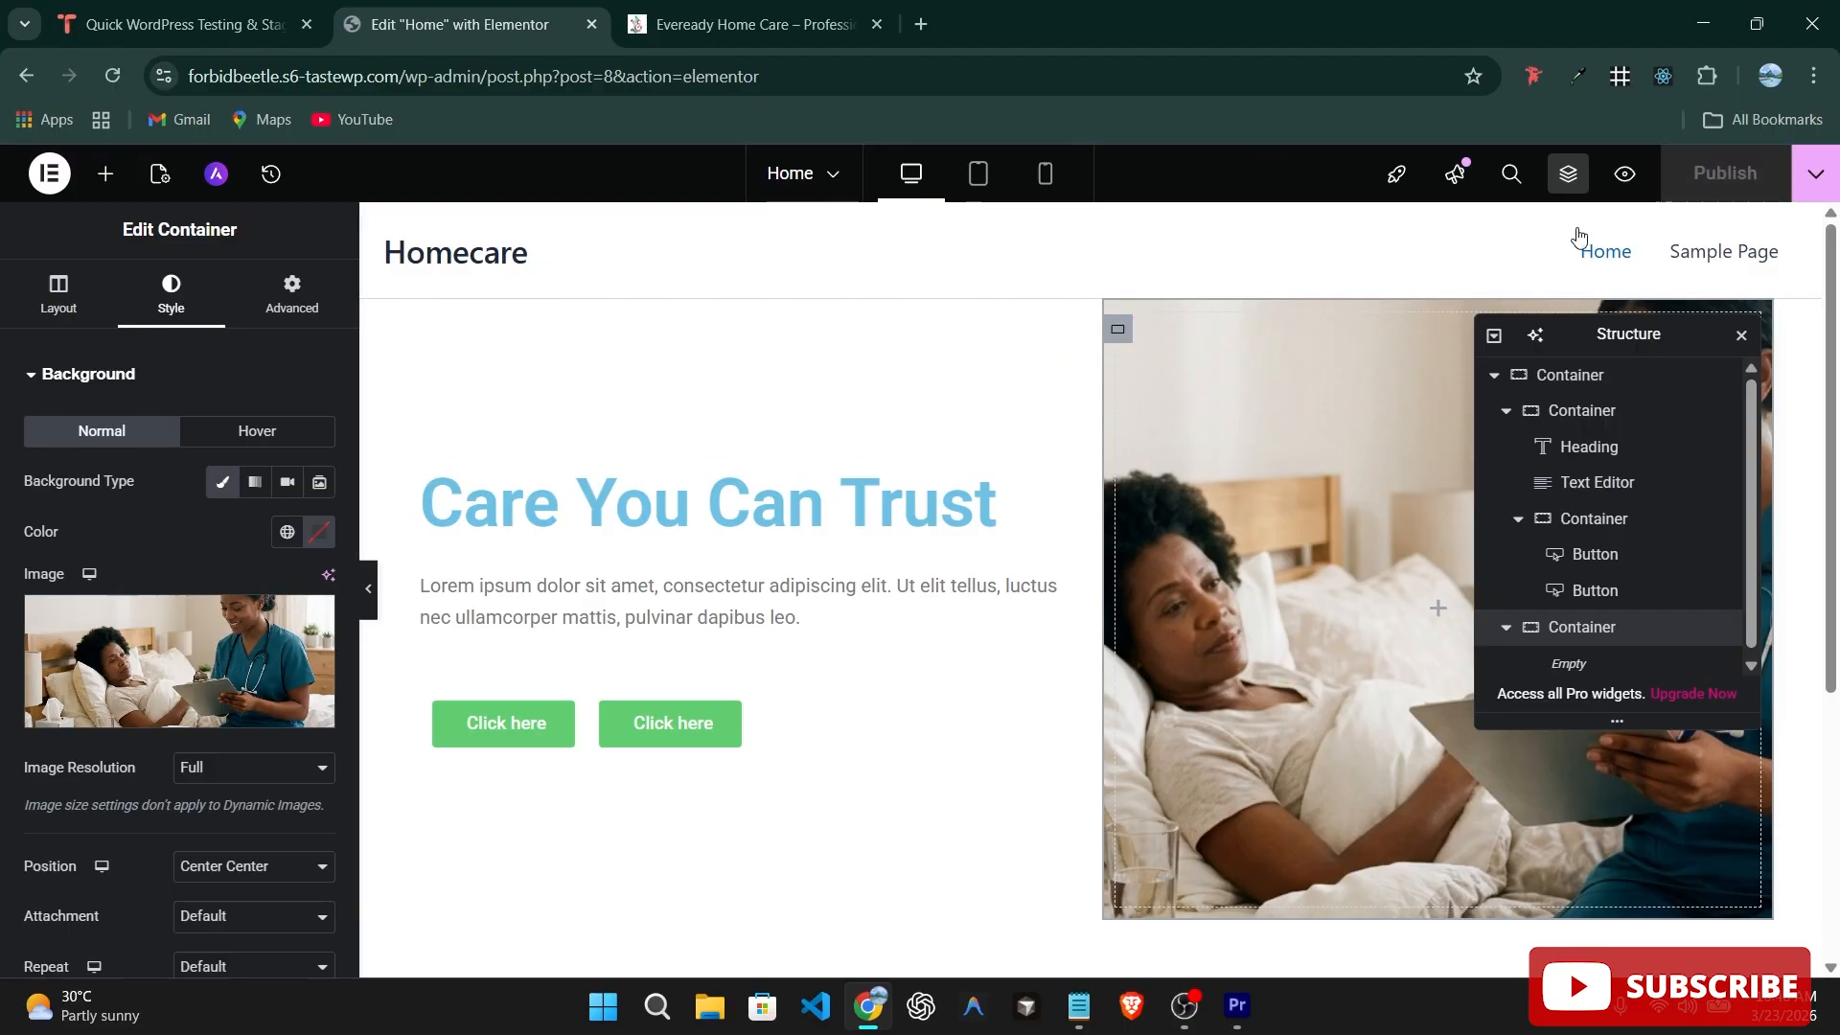
click(1624, 173)
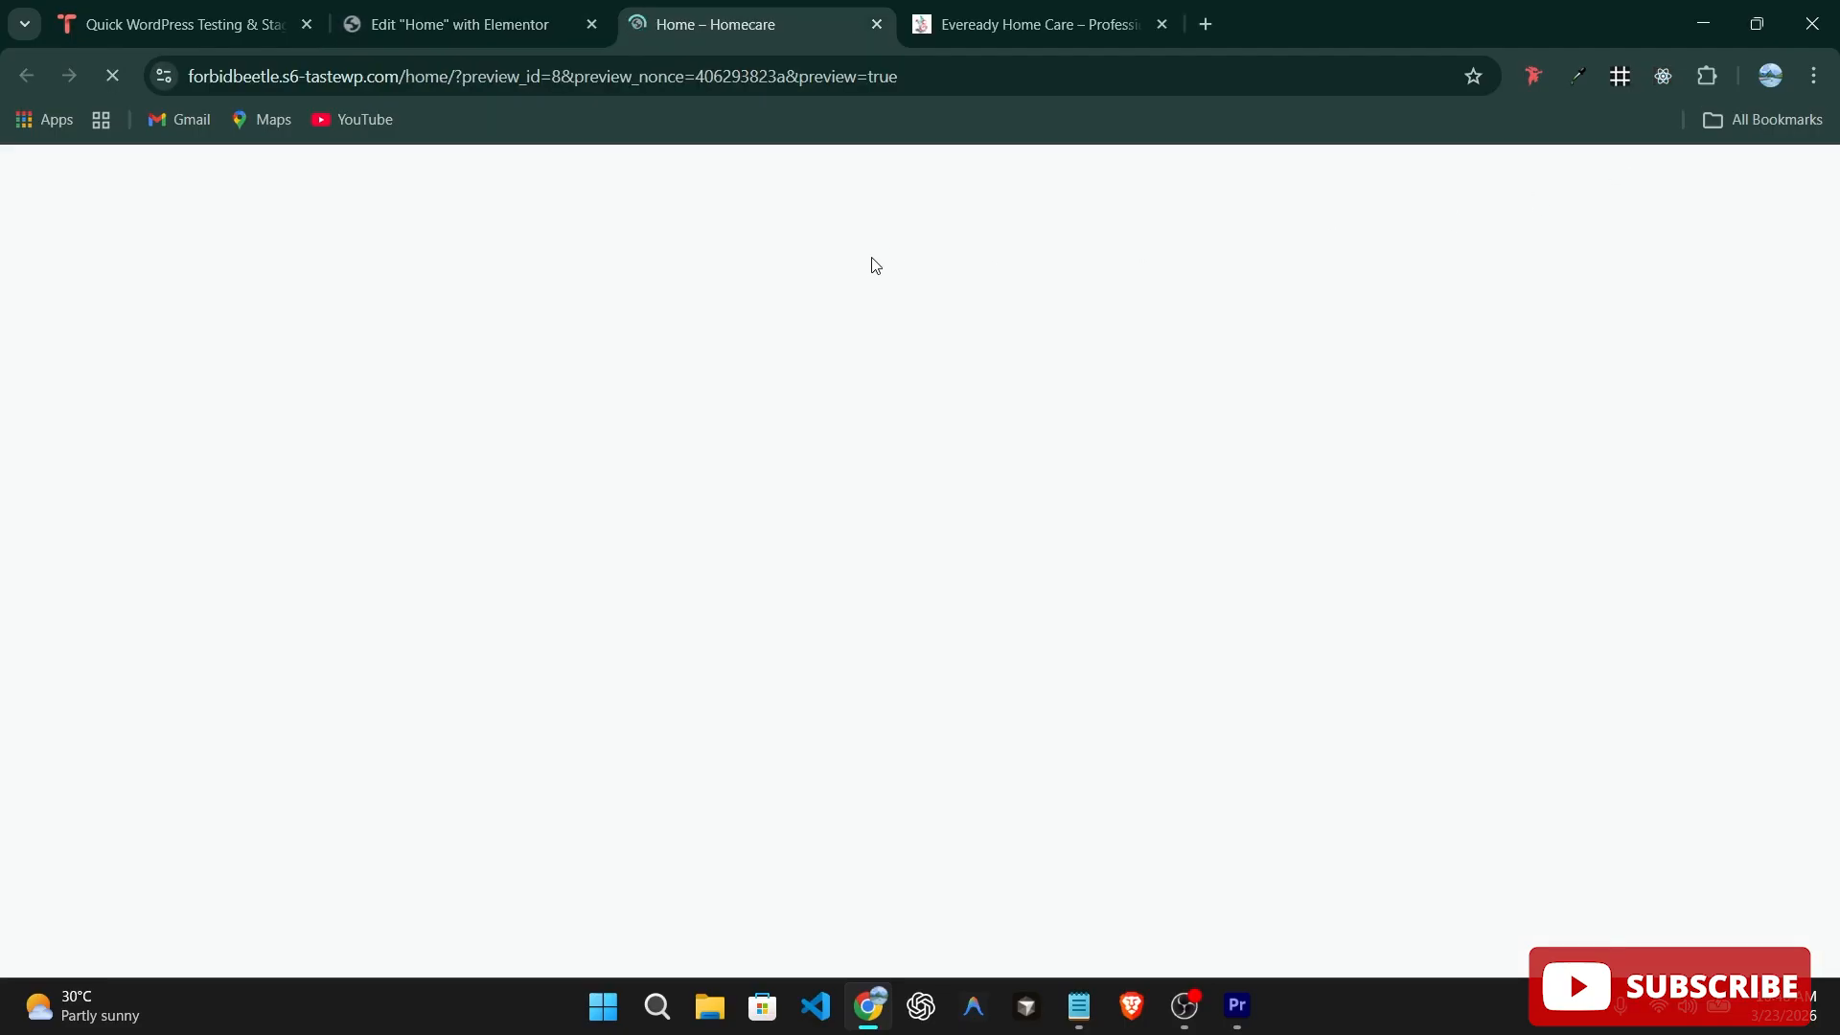
scroll(854, 427, down, 1)
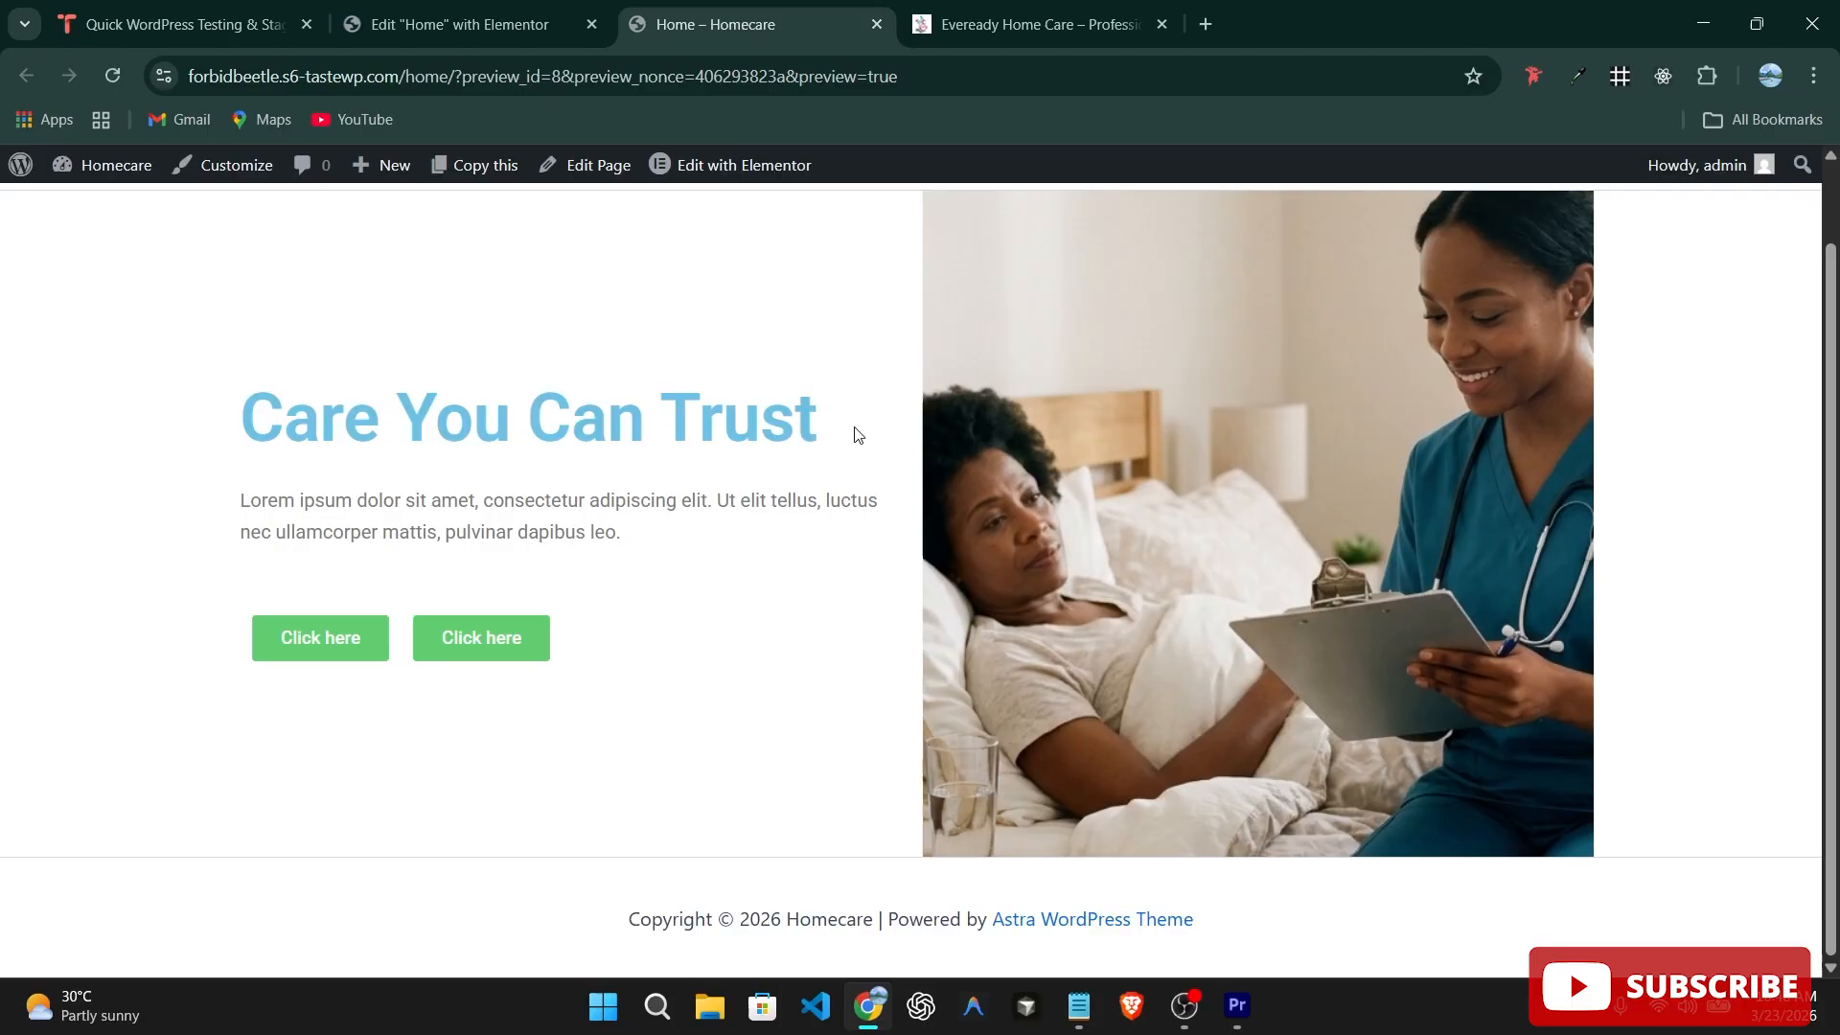
click(498, 25)
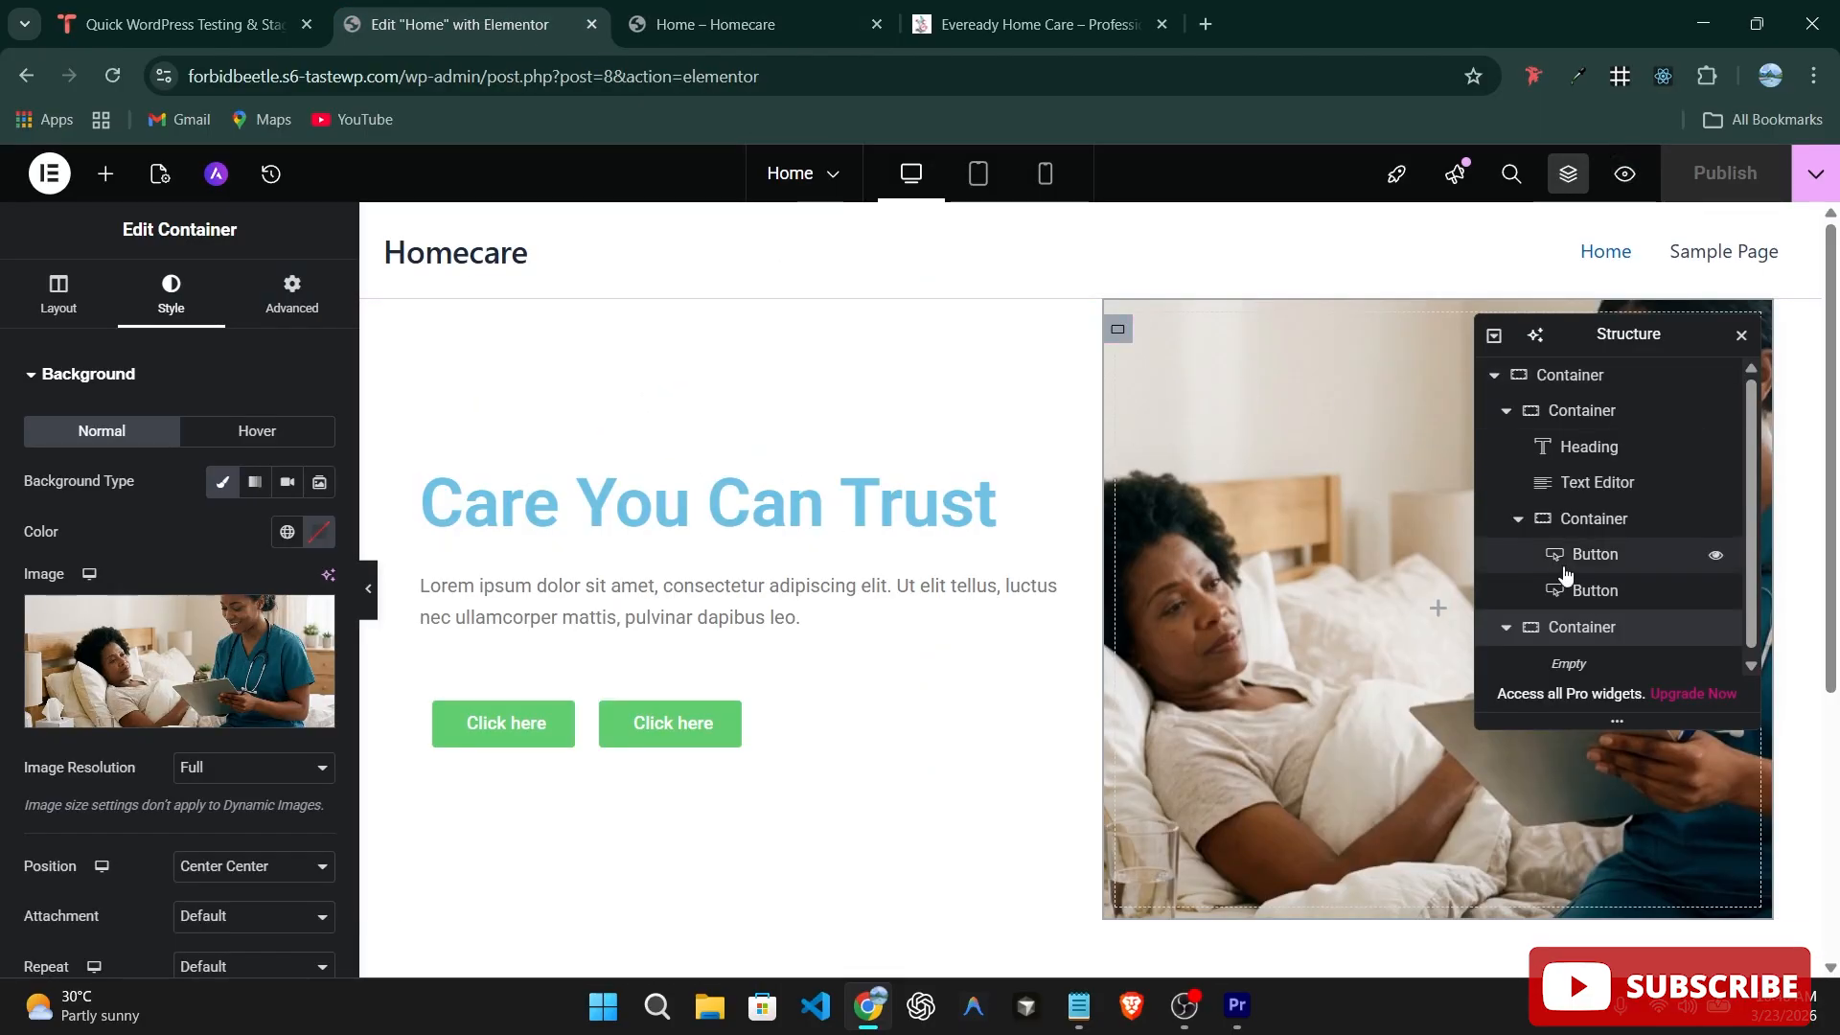
Set the outer hero container's content width to Full Width and check the layout across the whole canvas.
click(1593, 378)
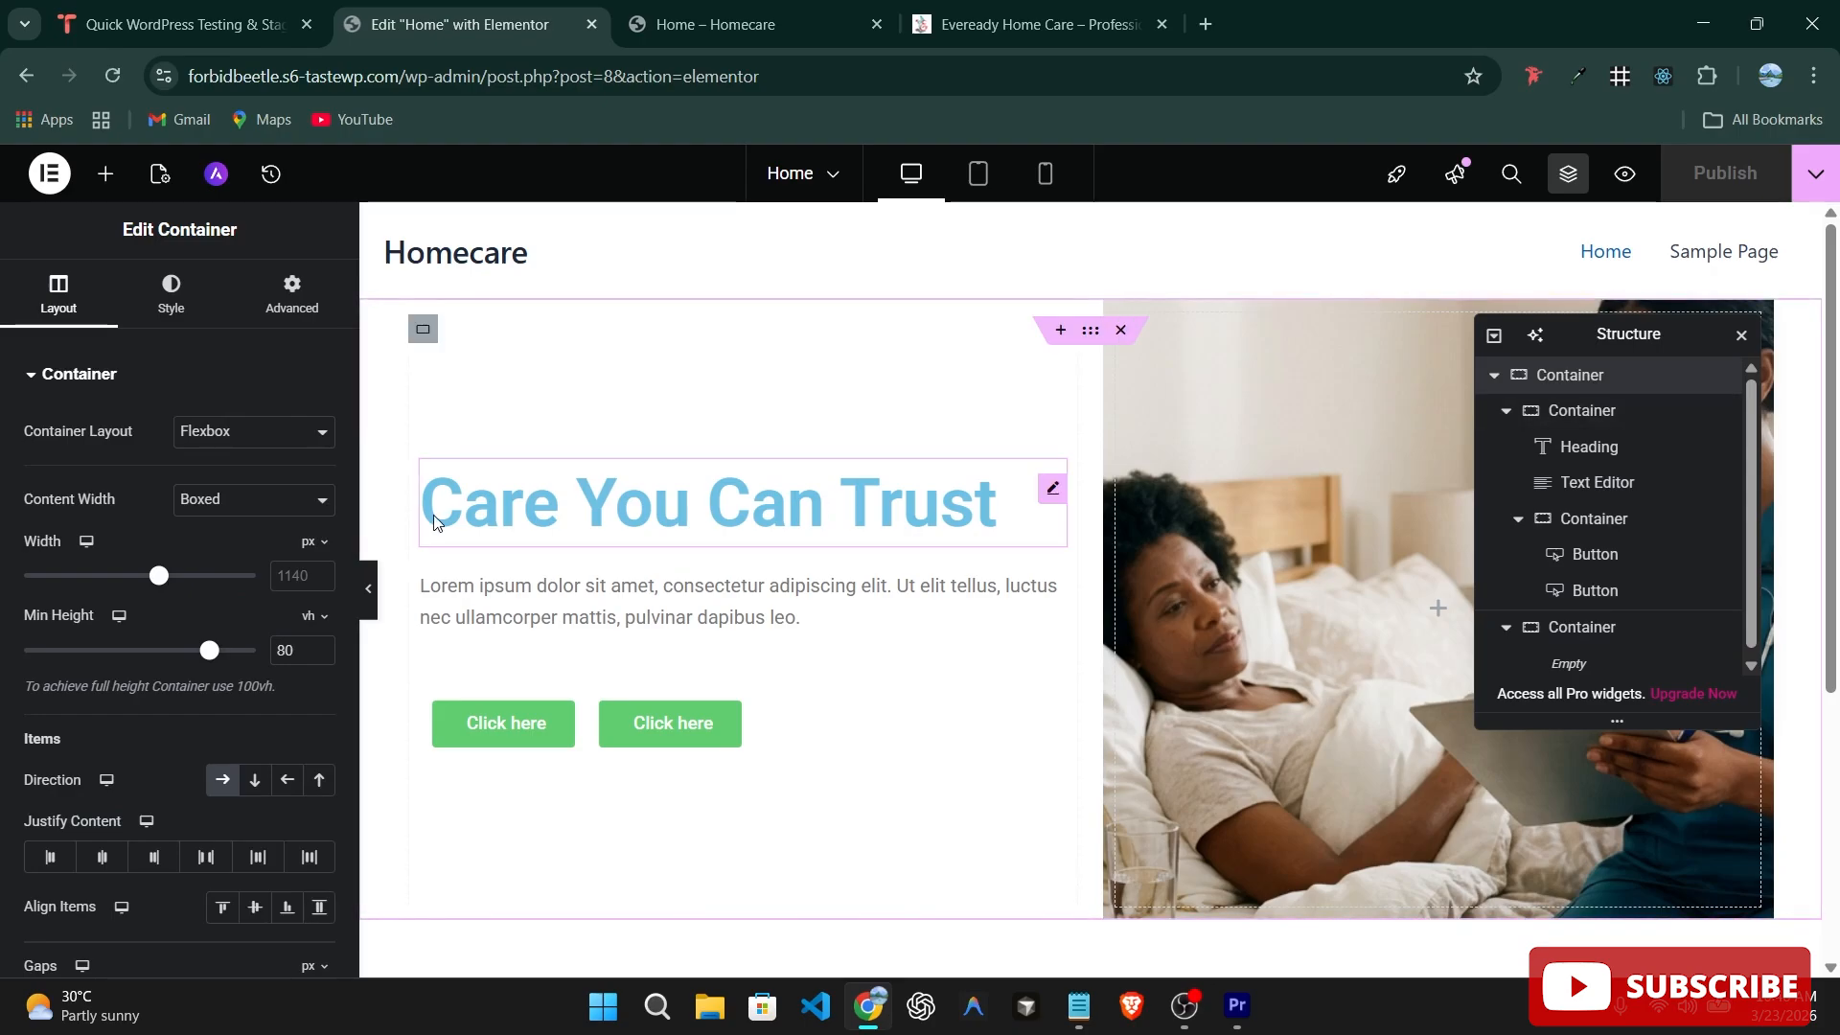
click(287, 509)
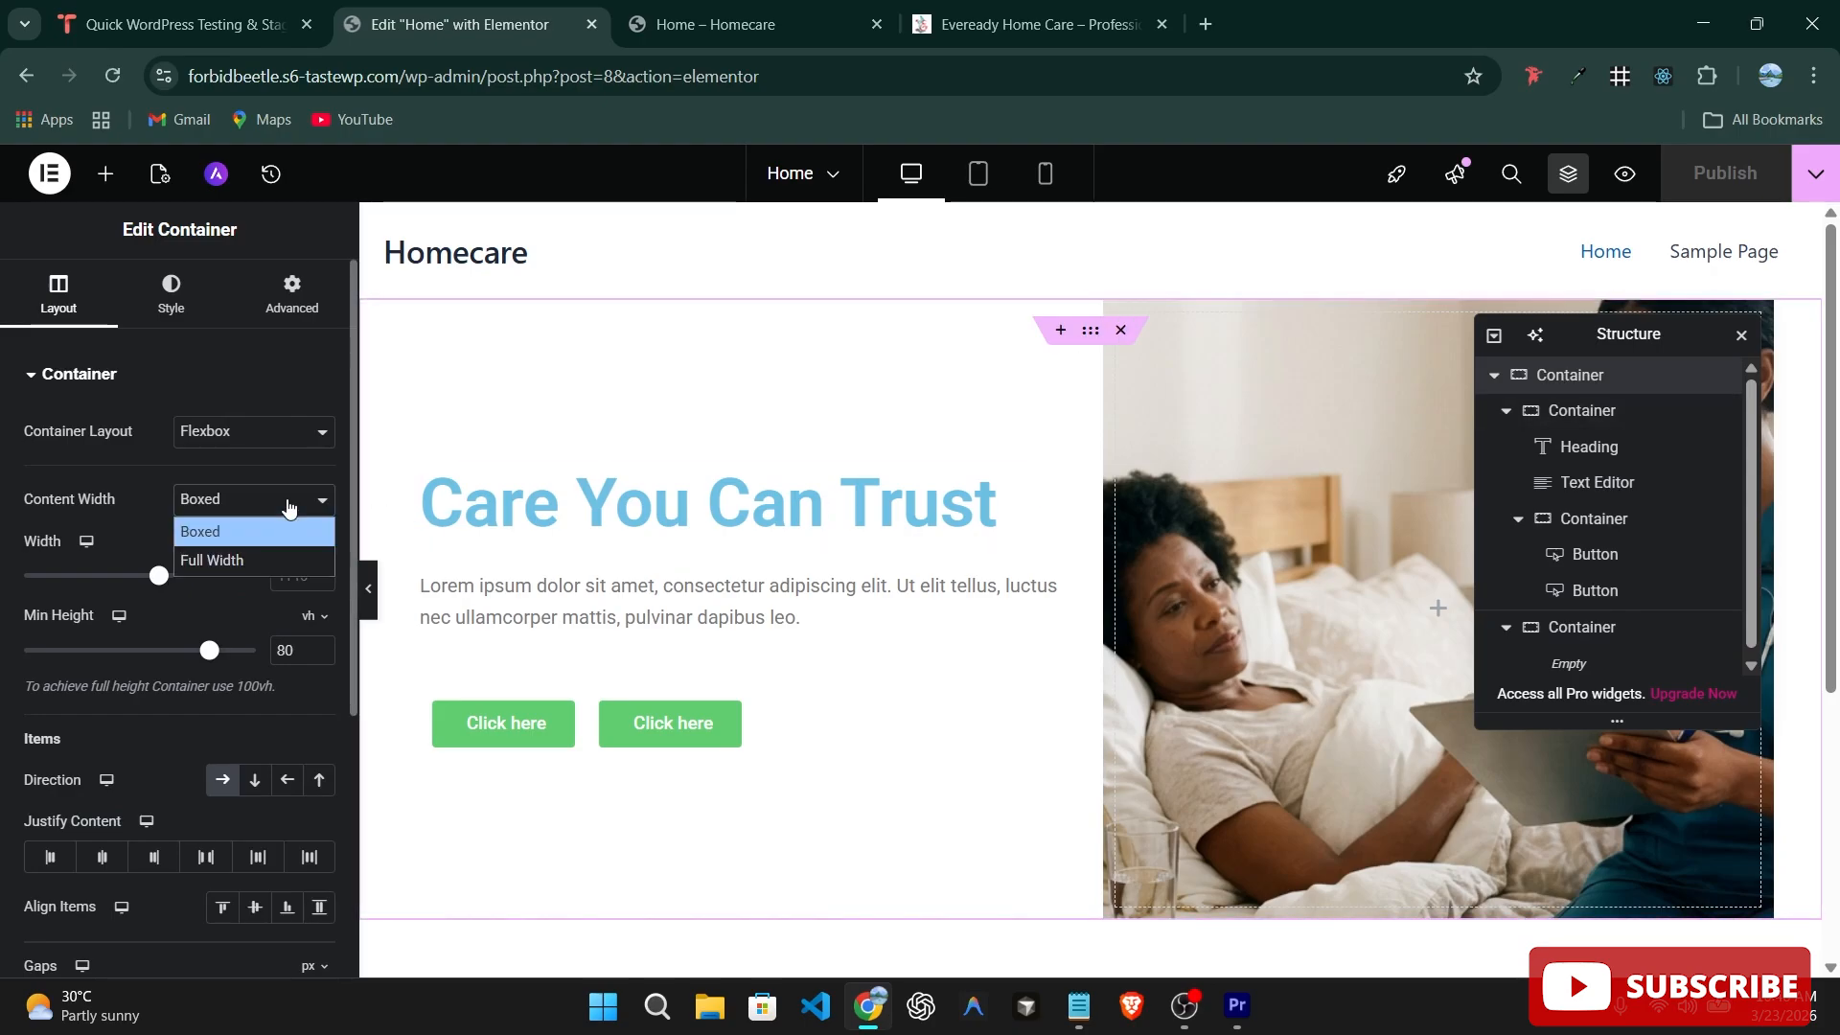
click(230, 564)
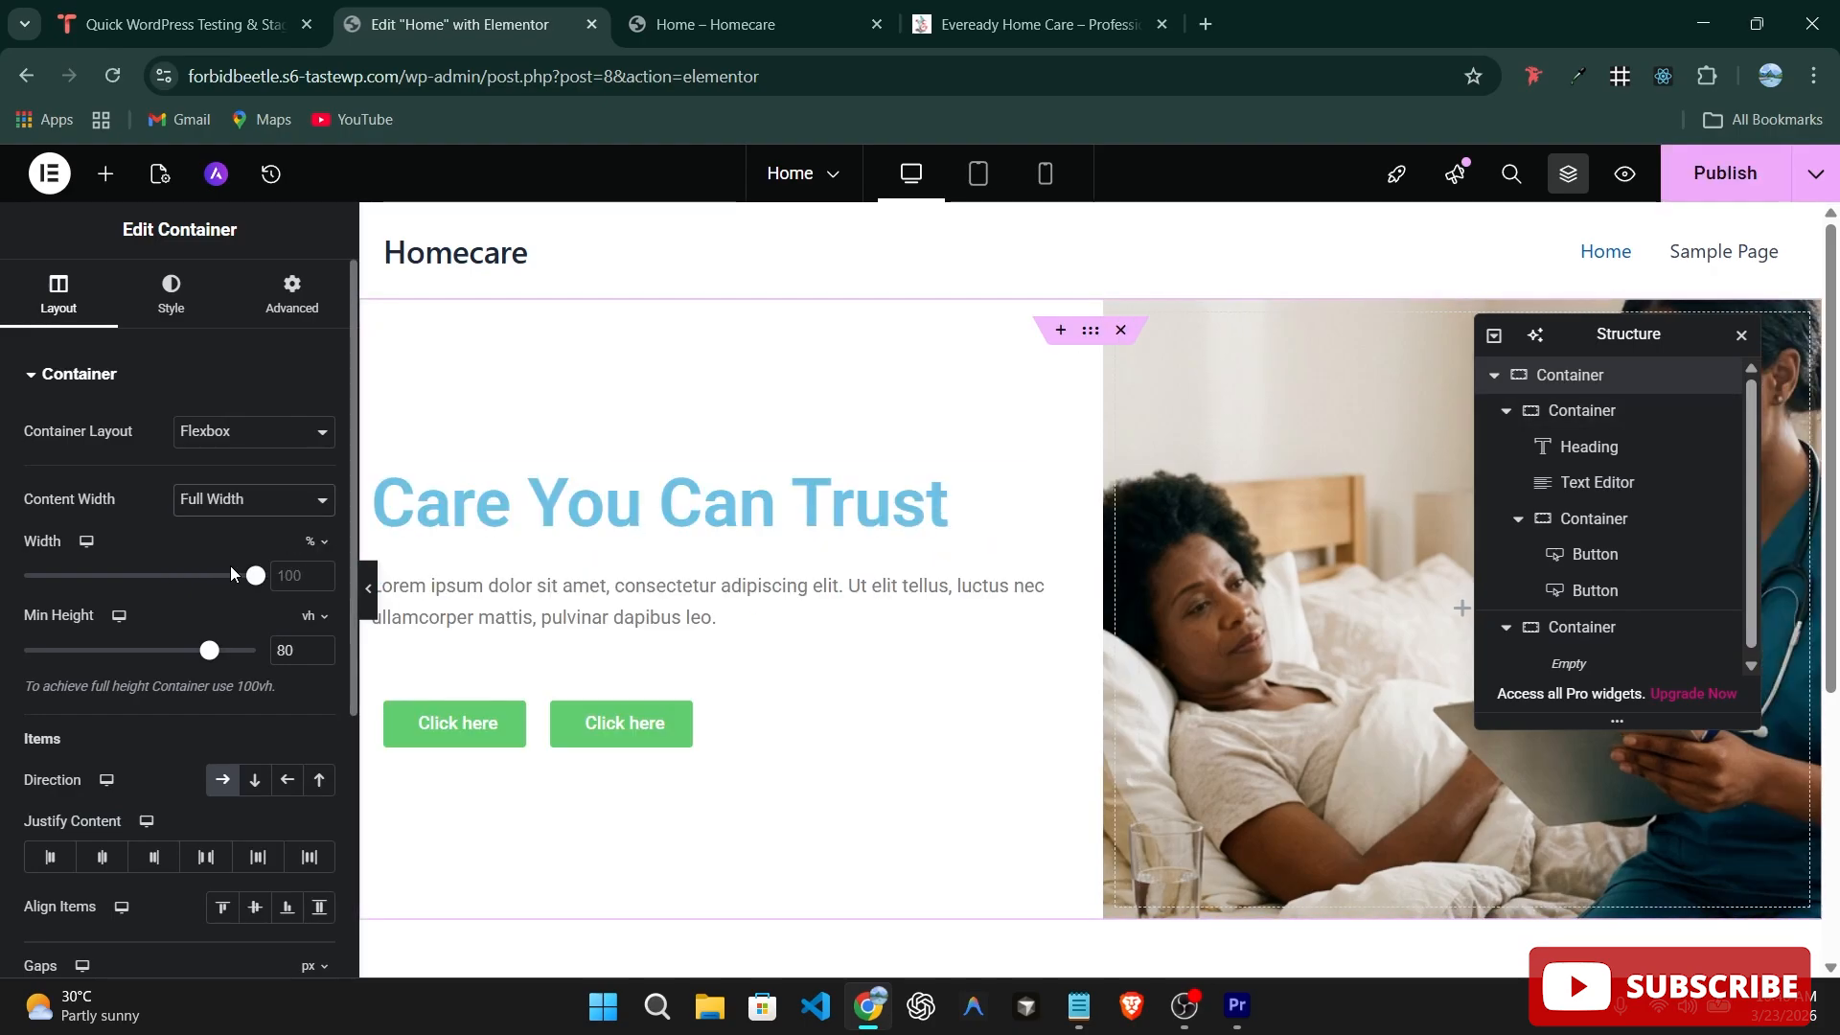
click(370, 588)
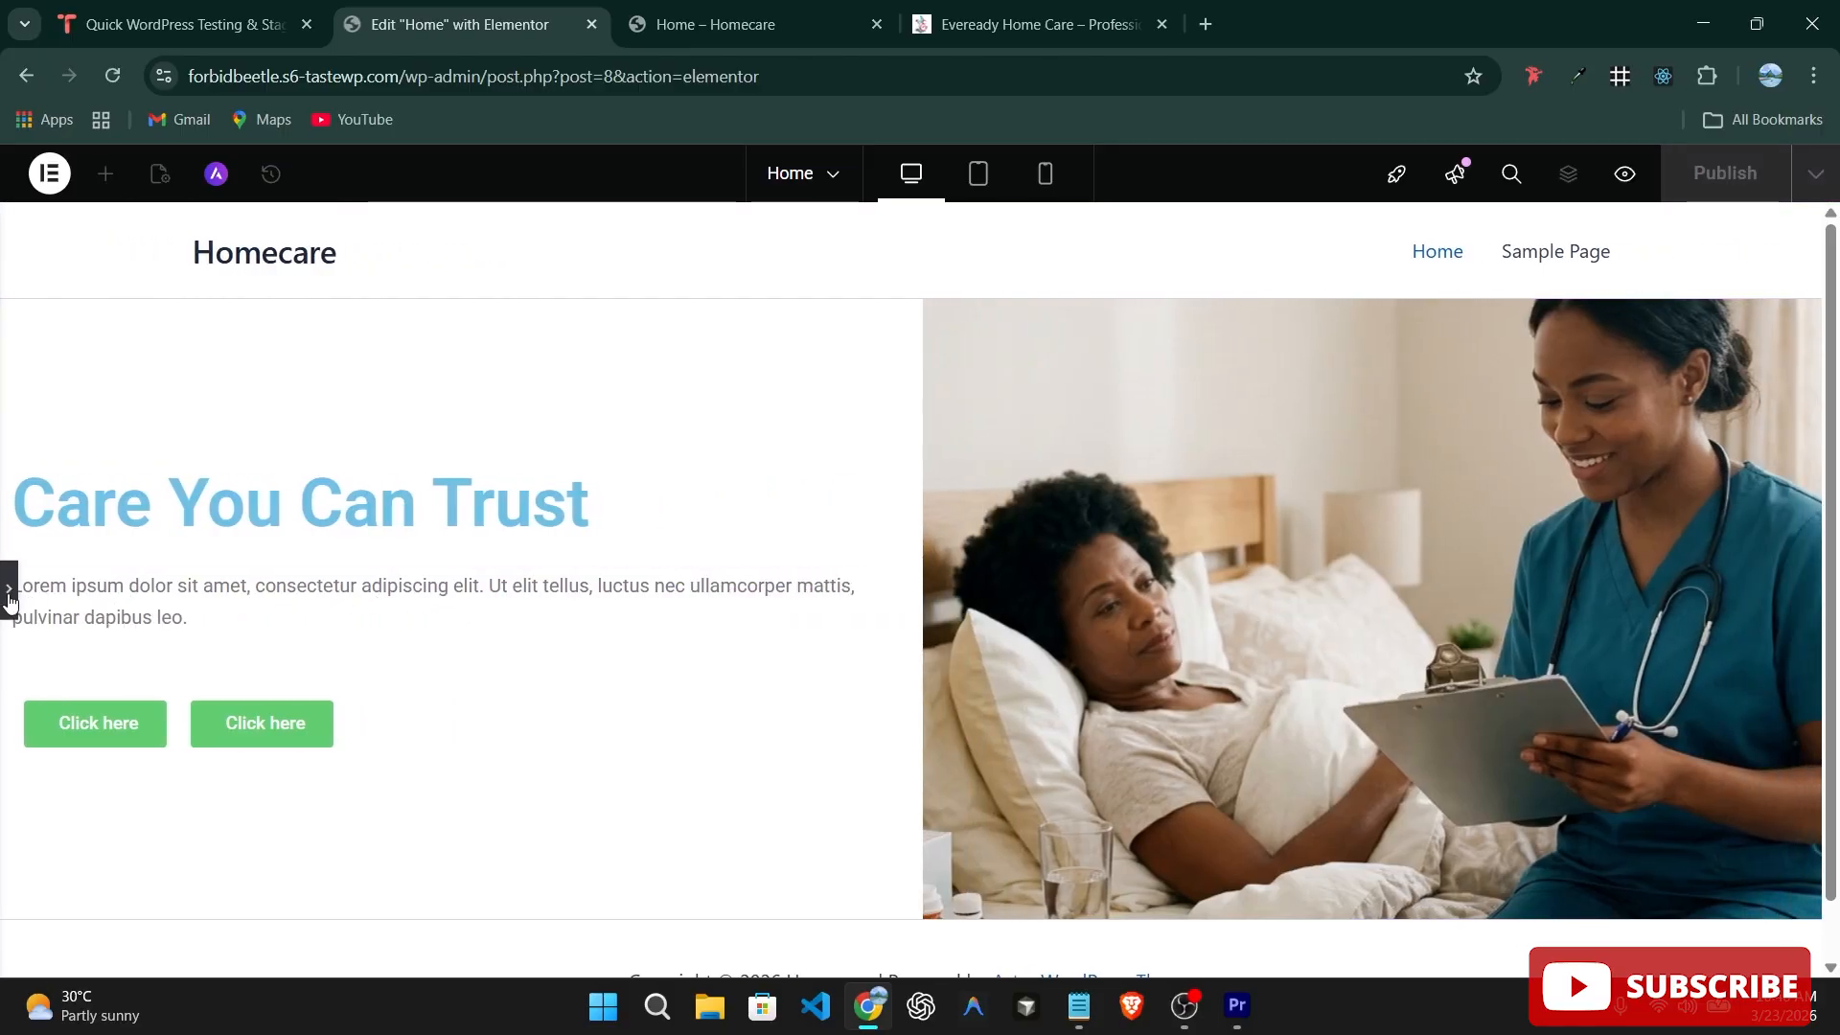
click(9, 589)
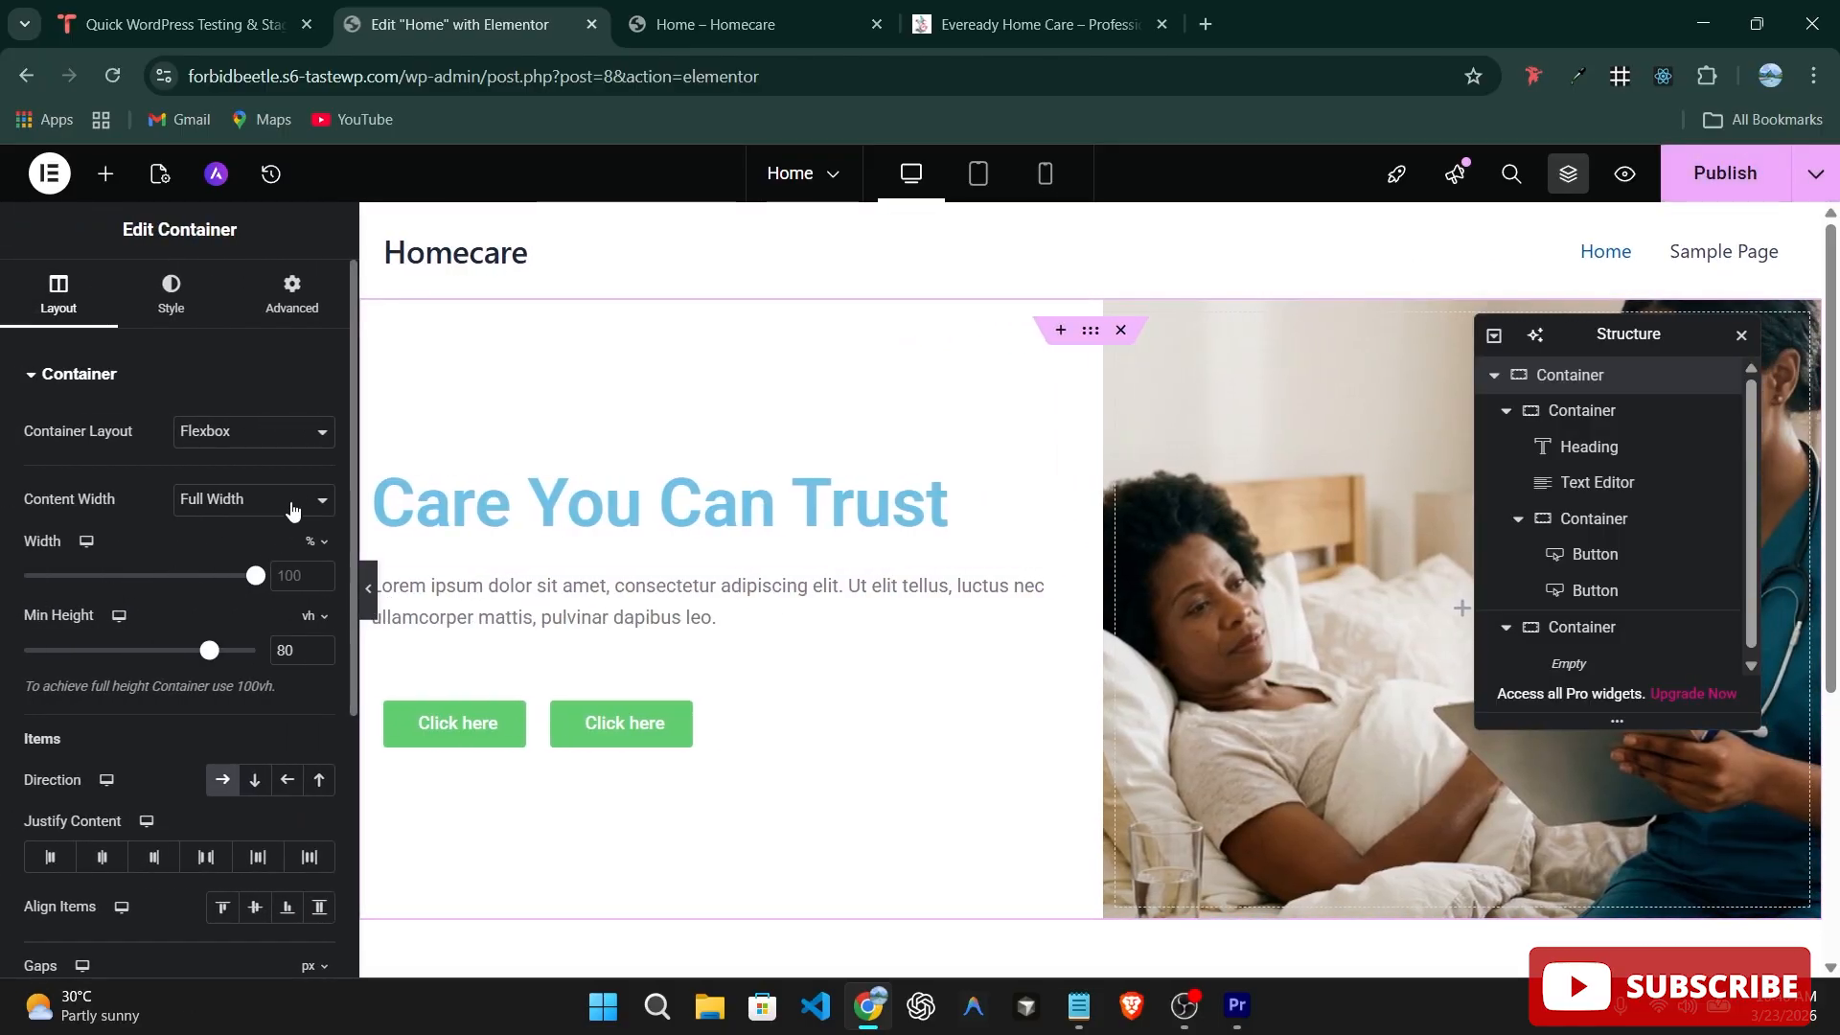
Set the outer hero container's left padding to 80 px and check the layout across the whole canvas.
click(383, 554)
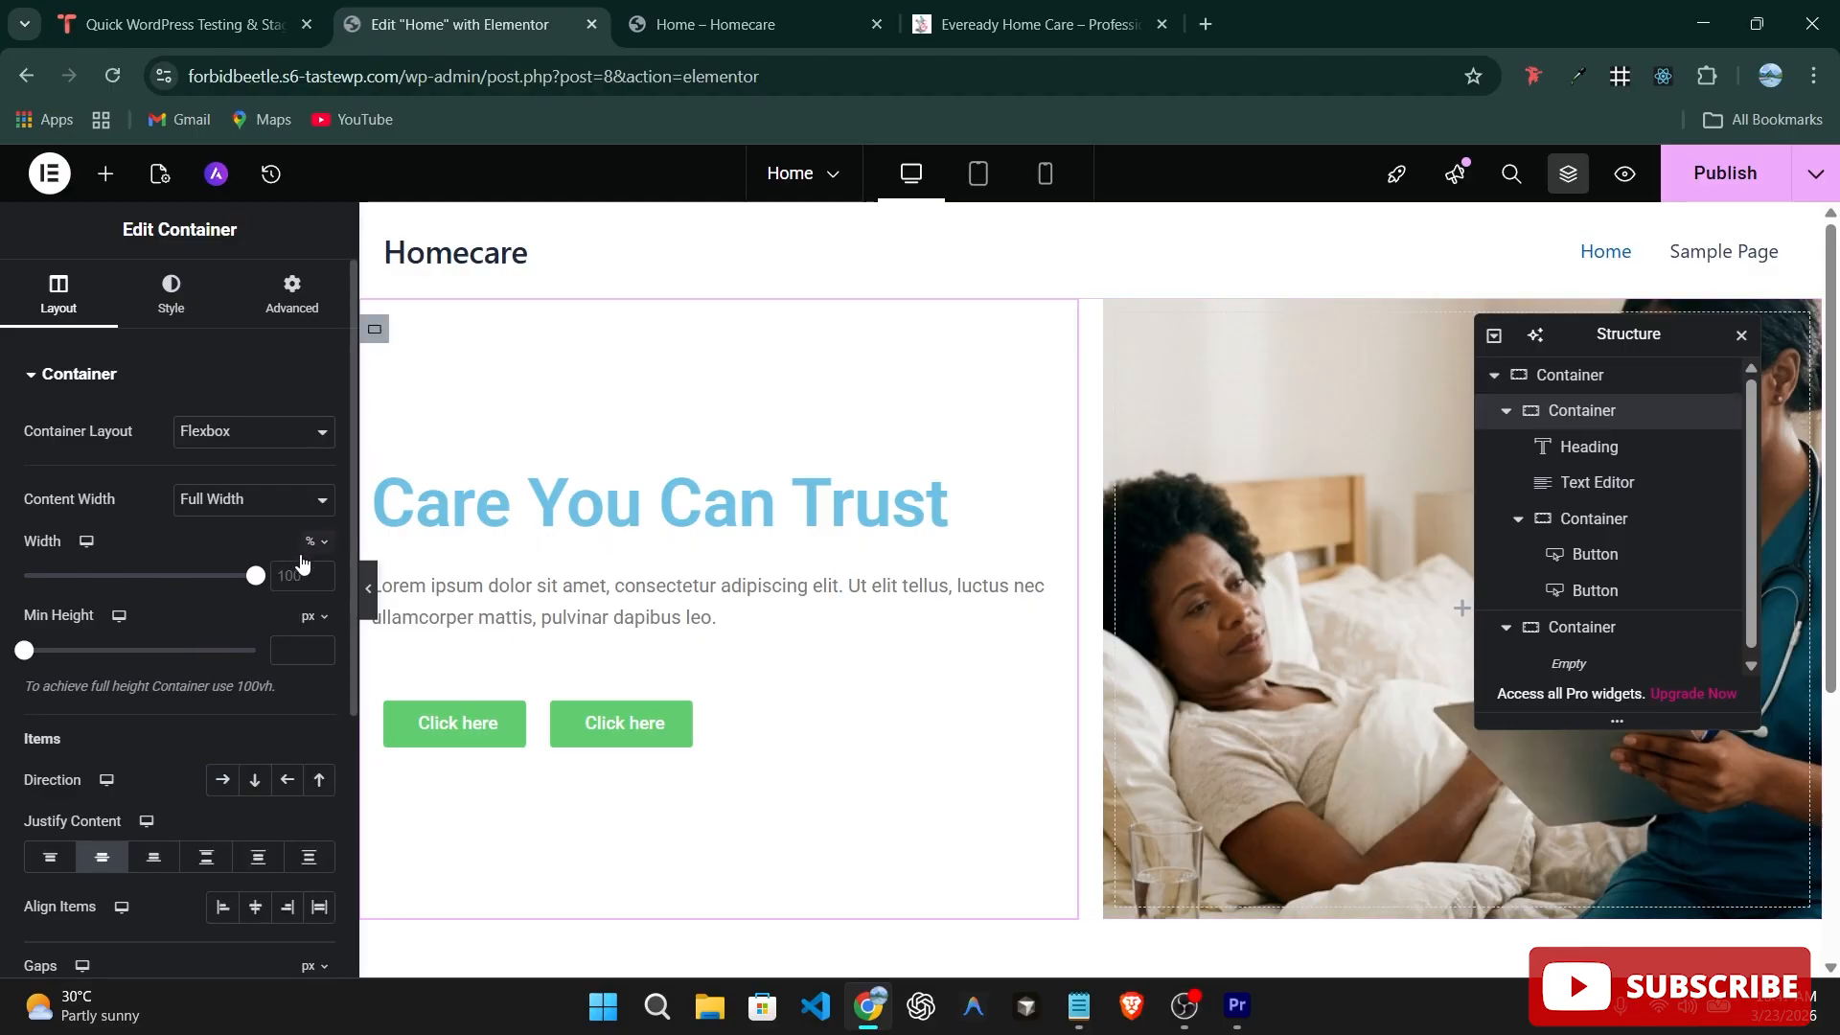
click(291, 292)
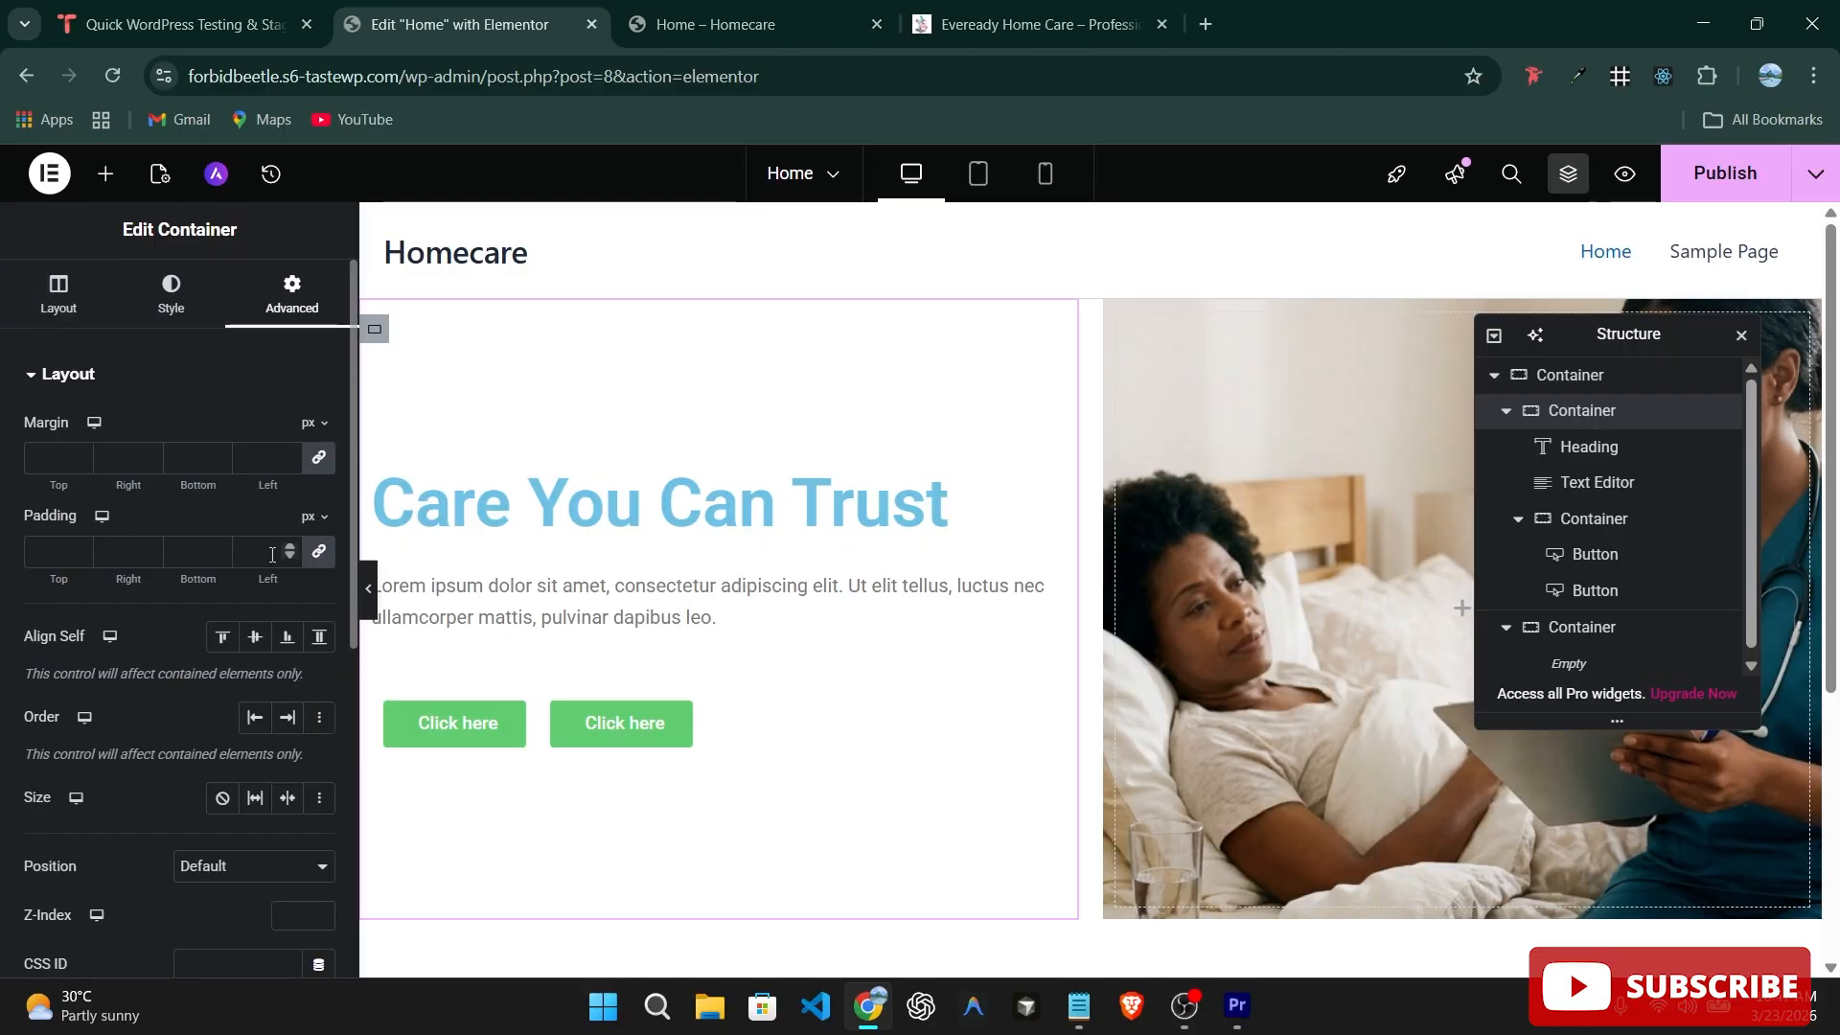
click(1570, 375)
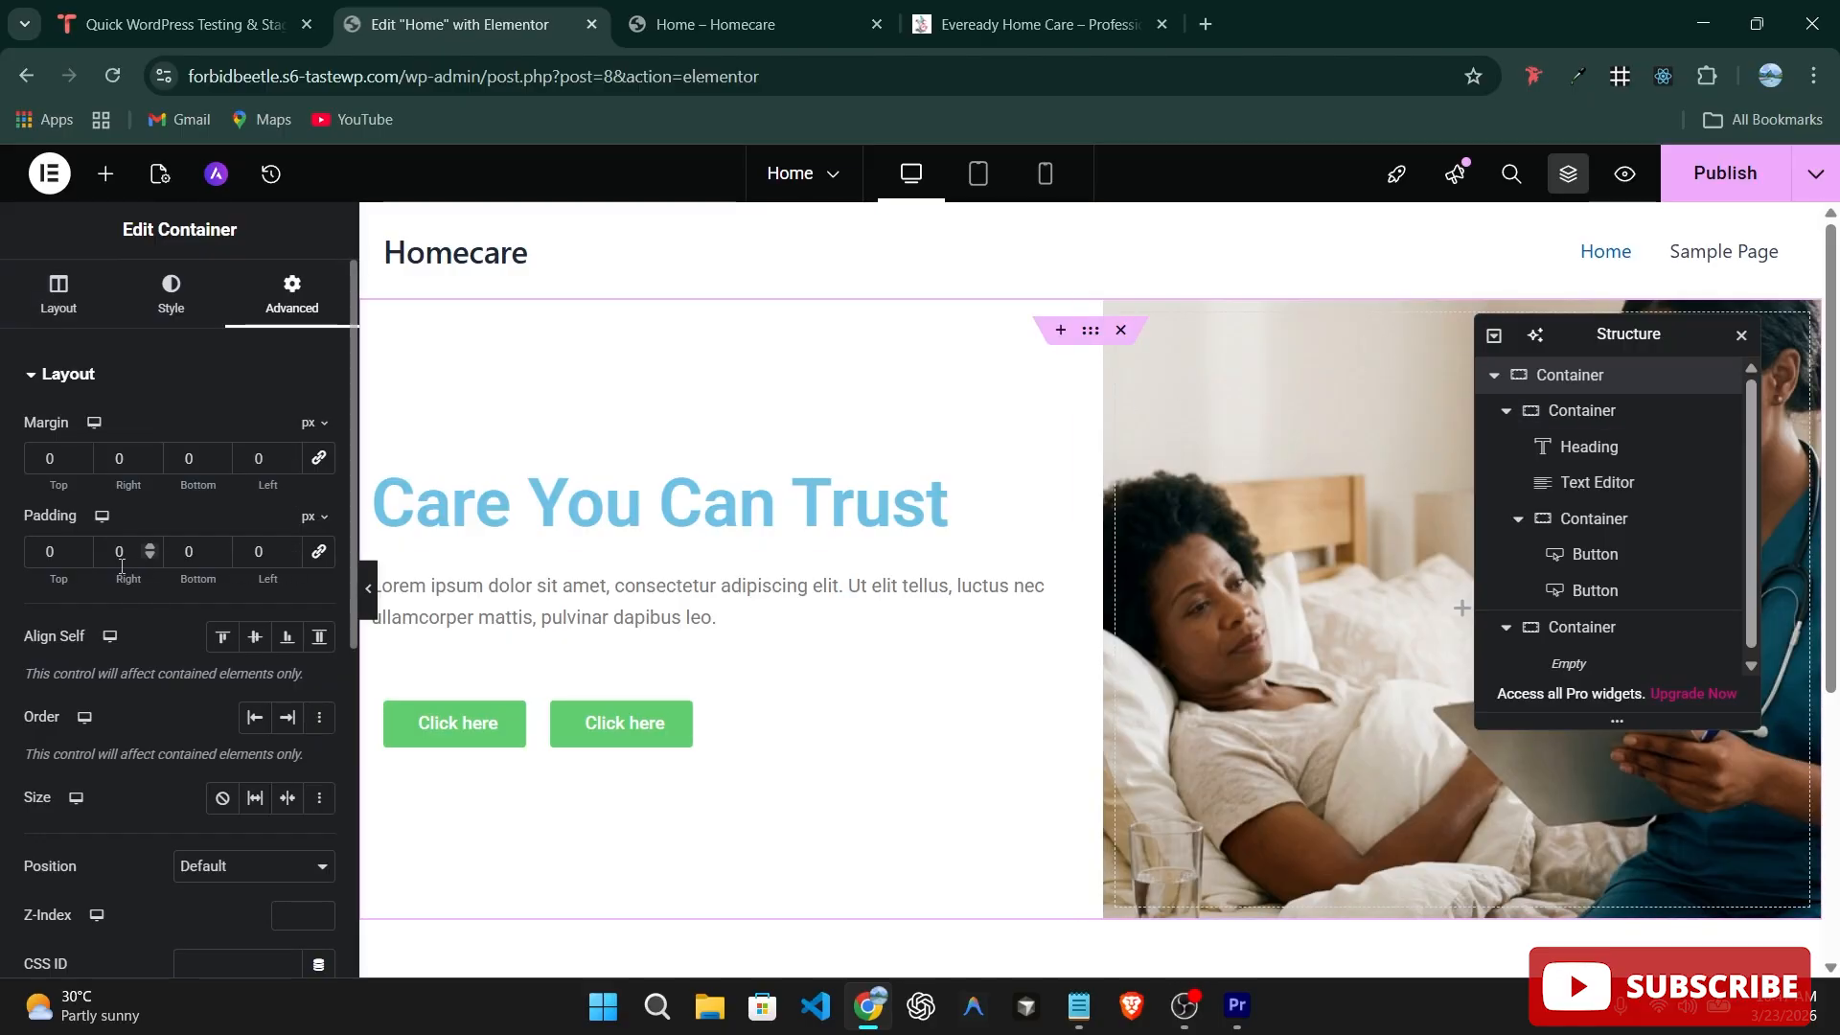
click(242, 549)
text(8)
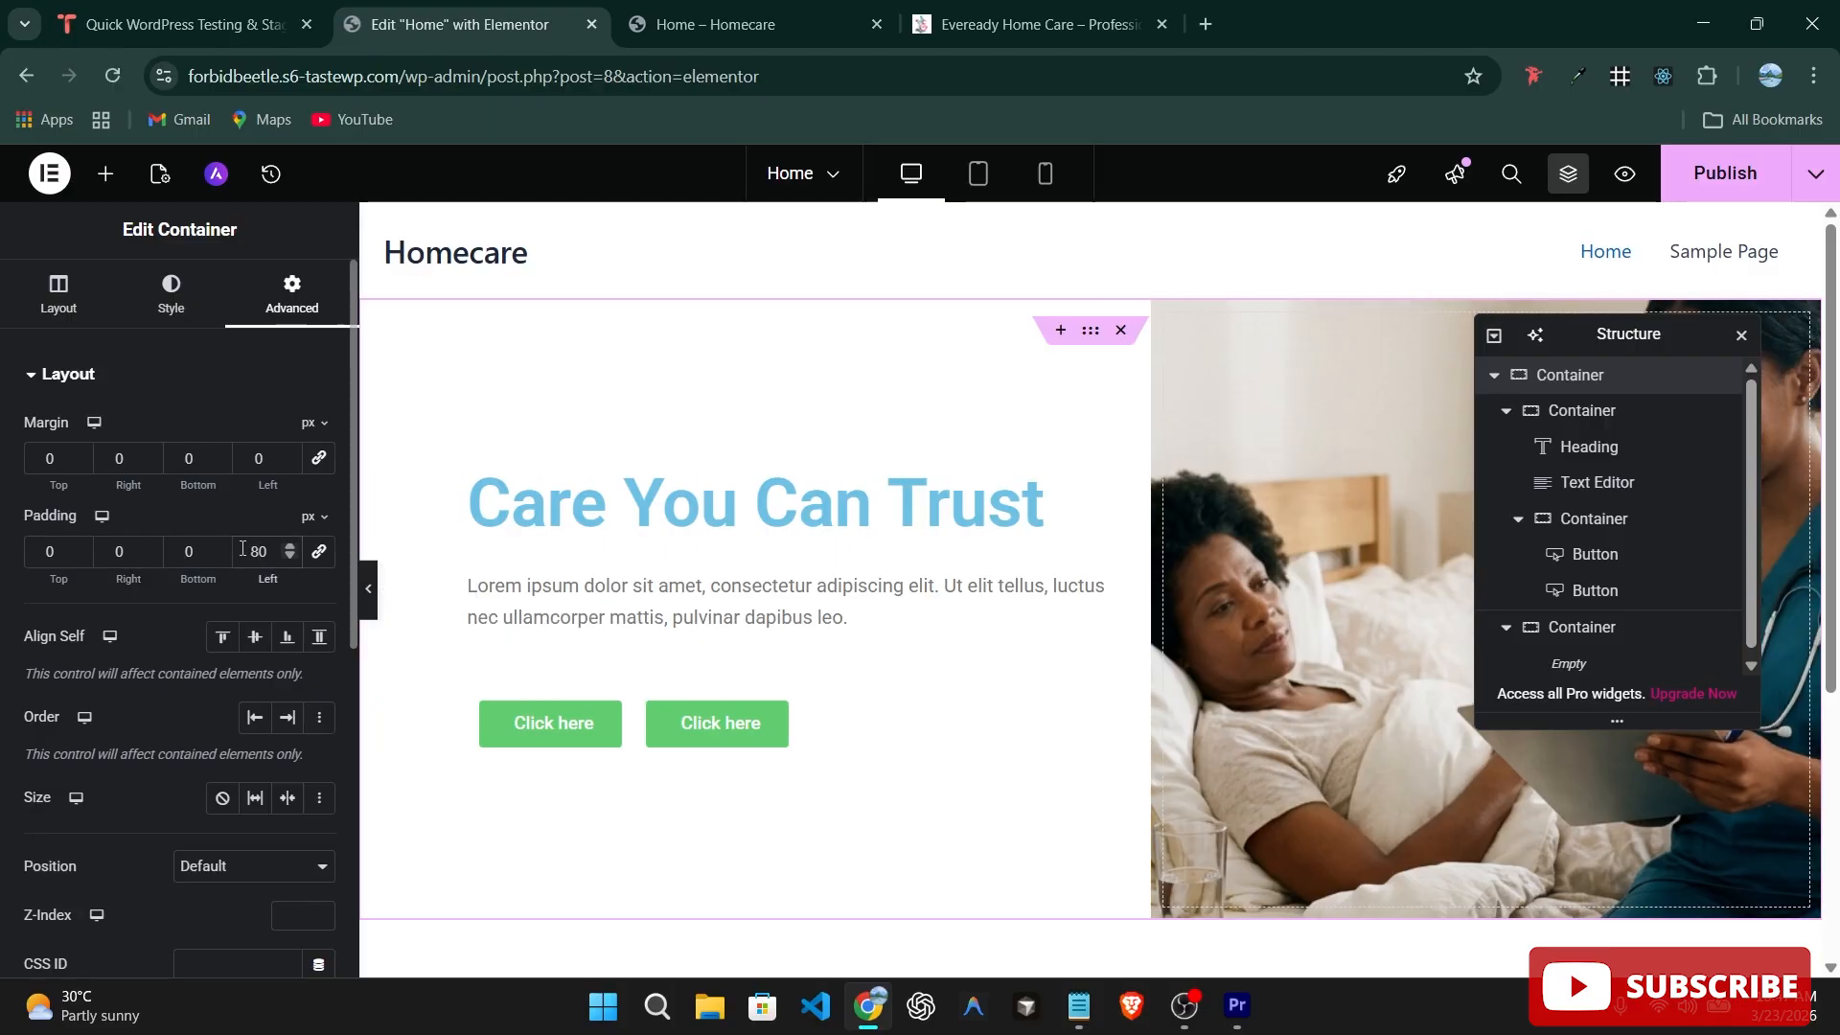
text(0)
key(BackSpace)
click(368, 588)
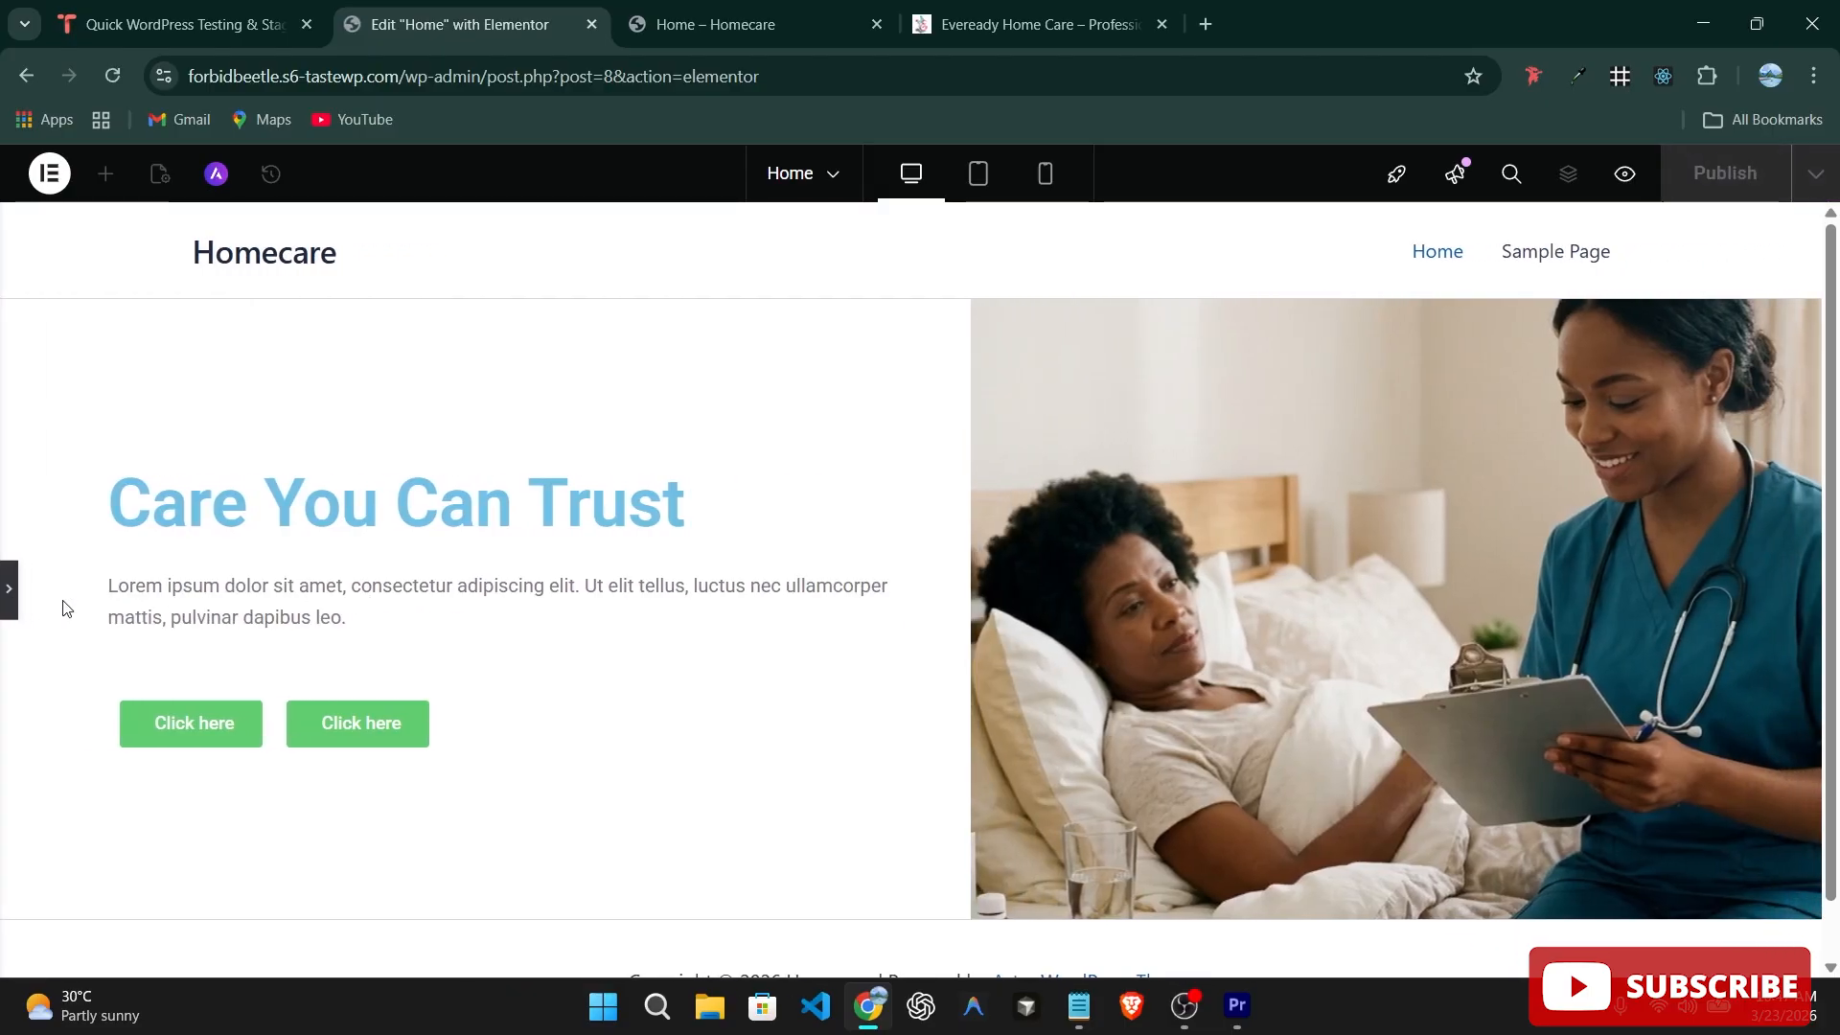
click(10, 590)
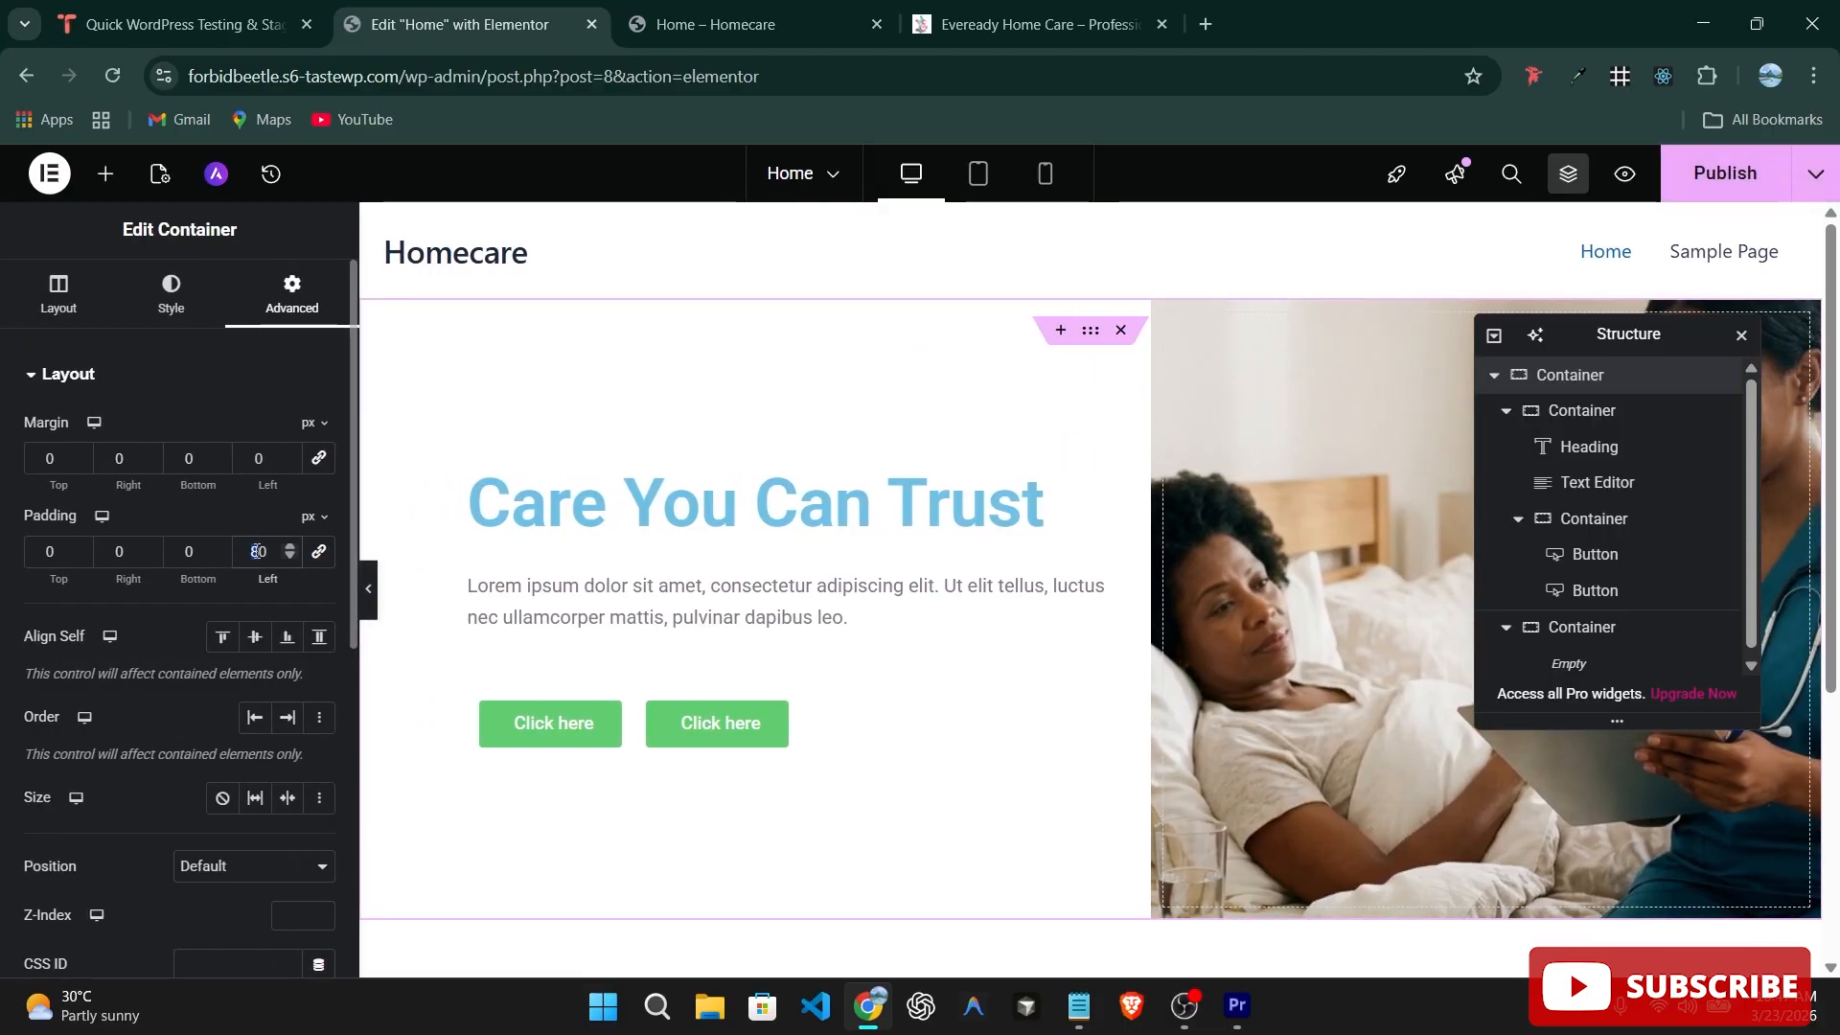
Set the outer hero container's left padding to 100 px and check the hero at full canvas width.
double_click(257, 551)
text(100)
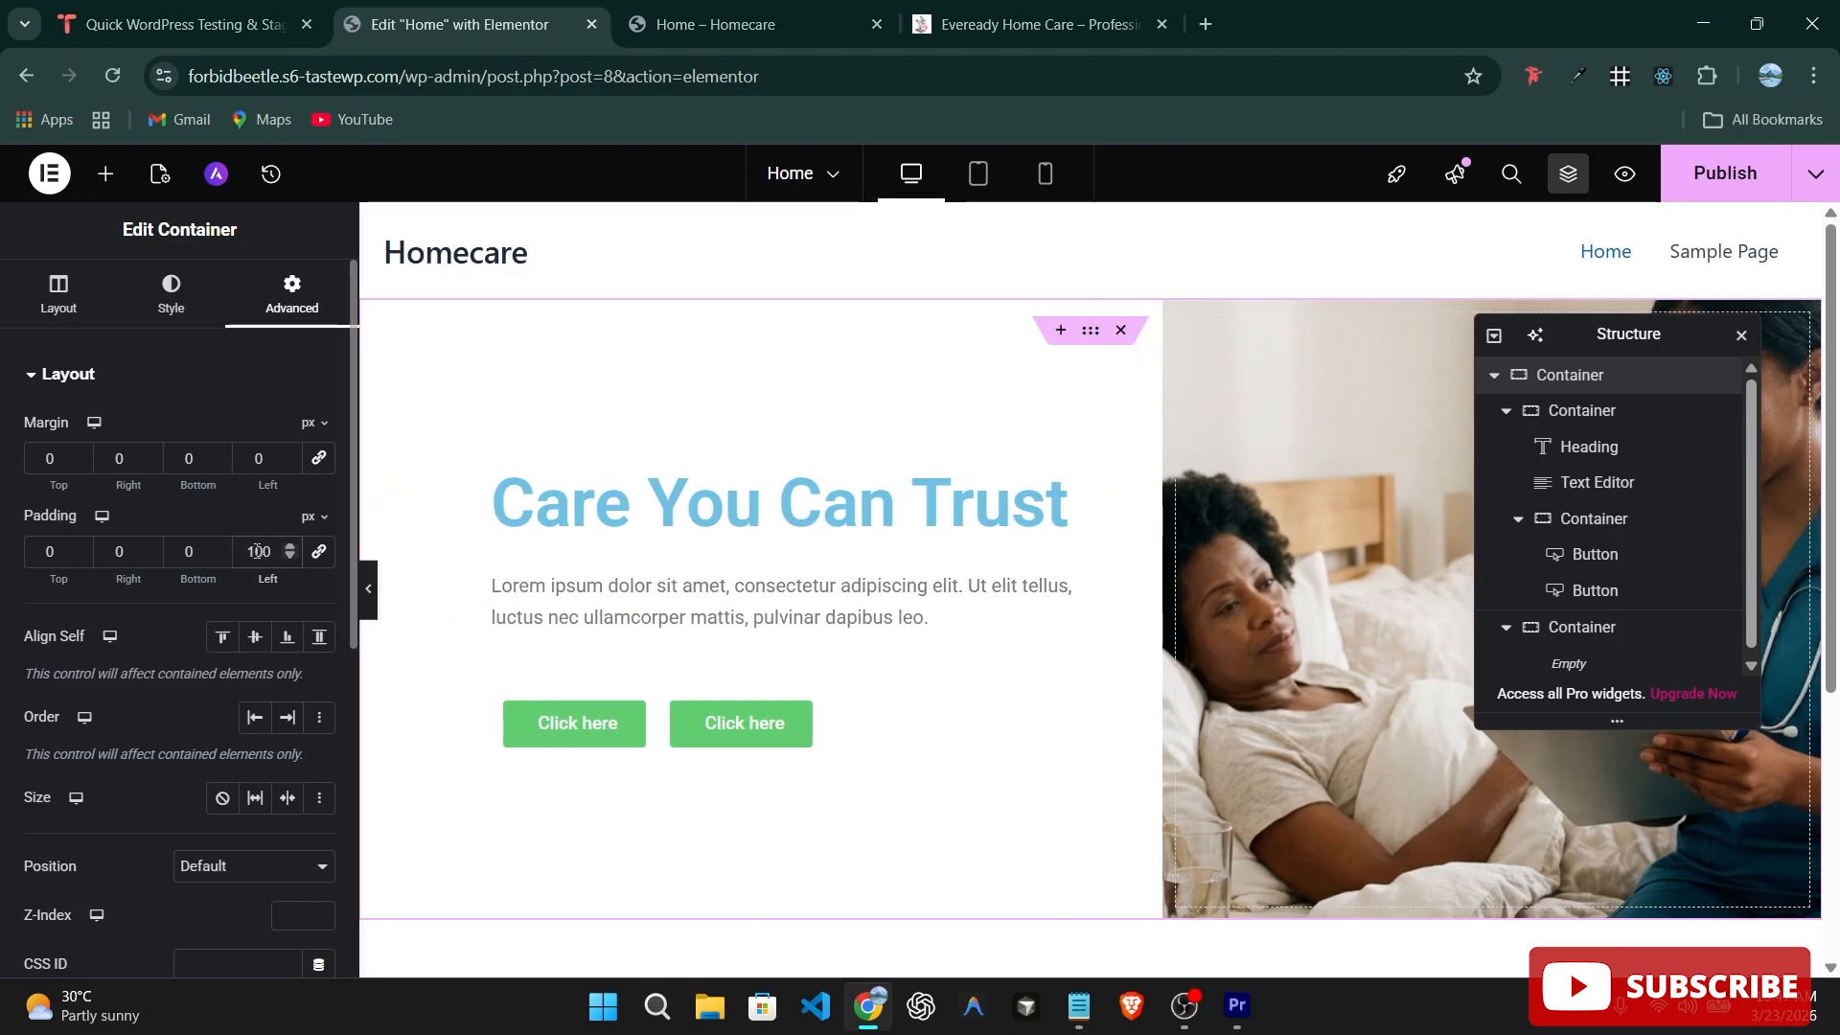
click(369, 594)
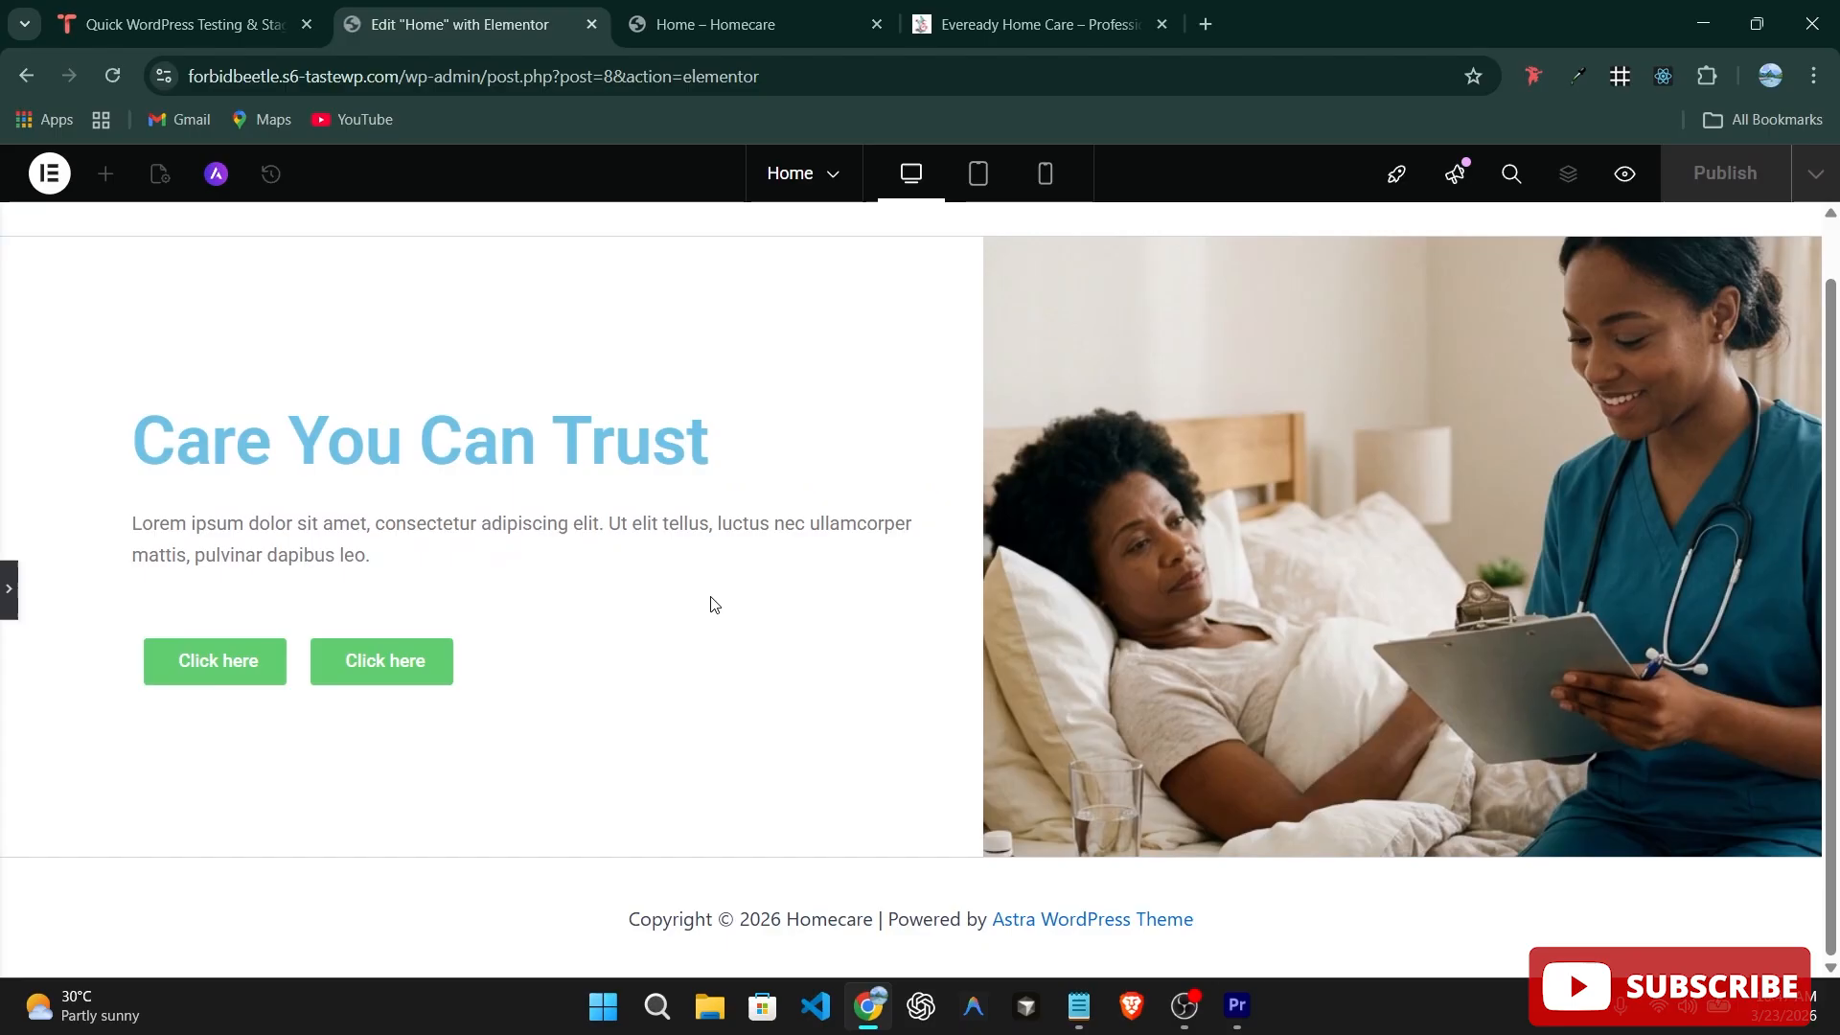
click(7, 587)
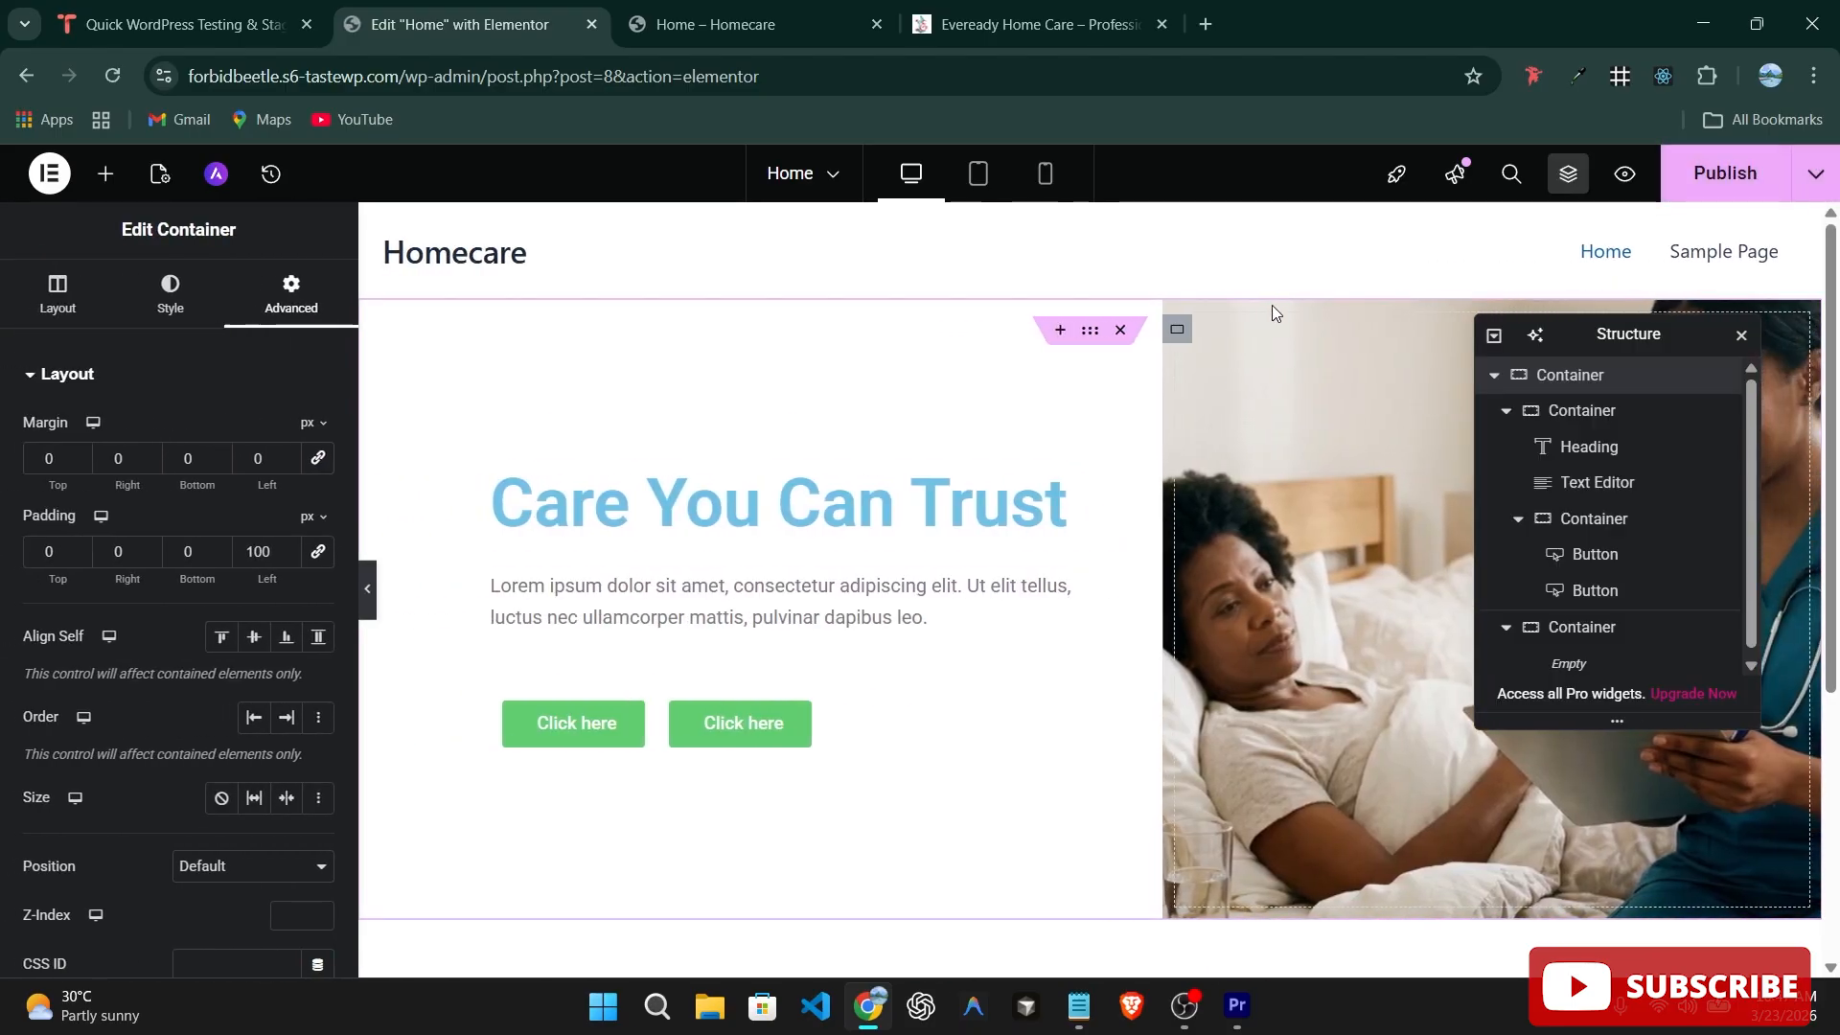
Try 0 px left padding on the outer hero container, then restore it to 100 px.
double_click(259, 552)
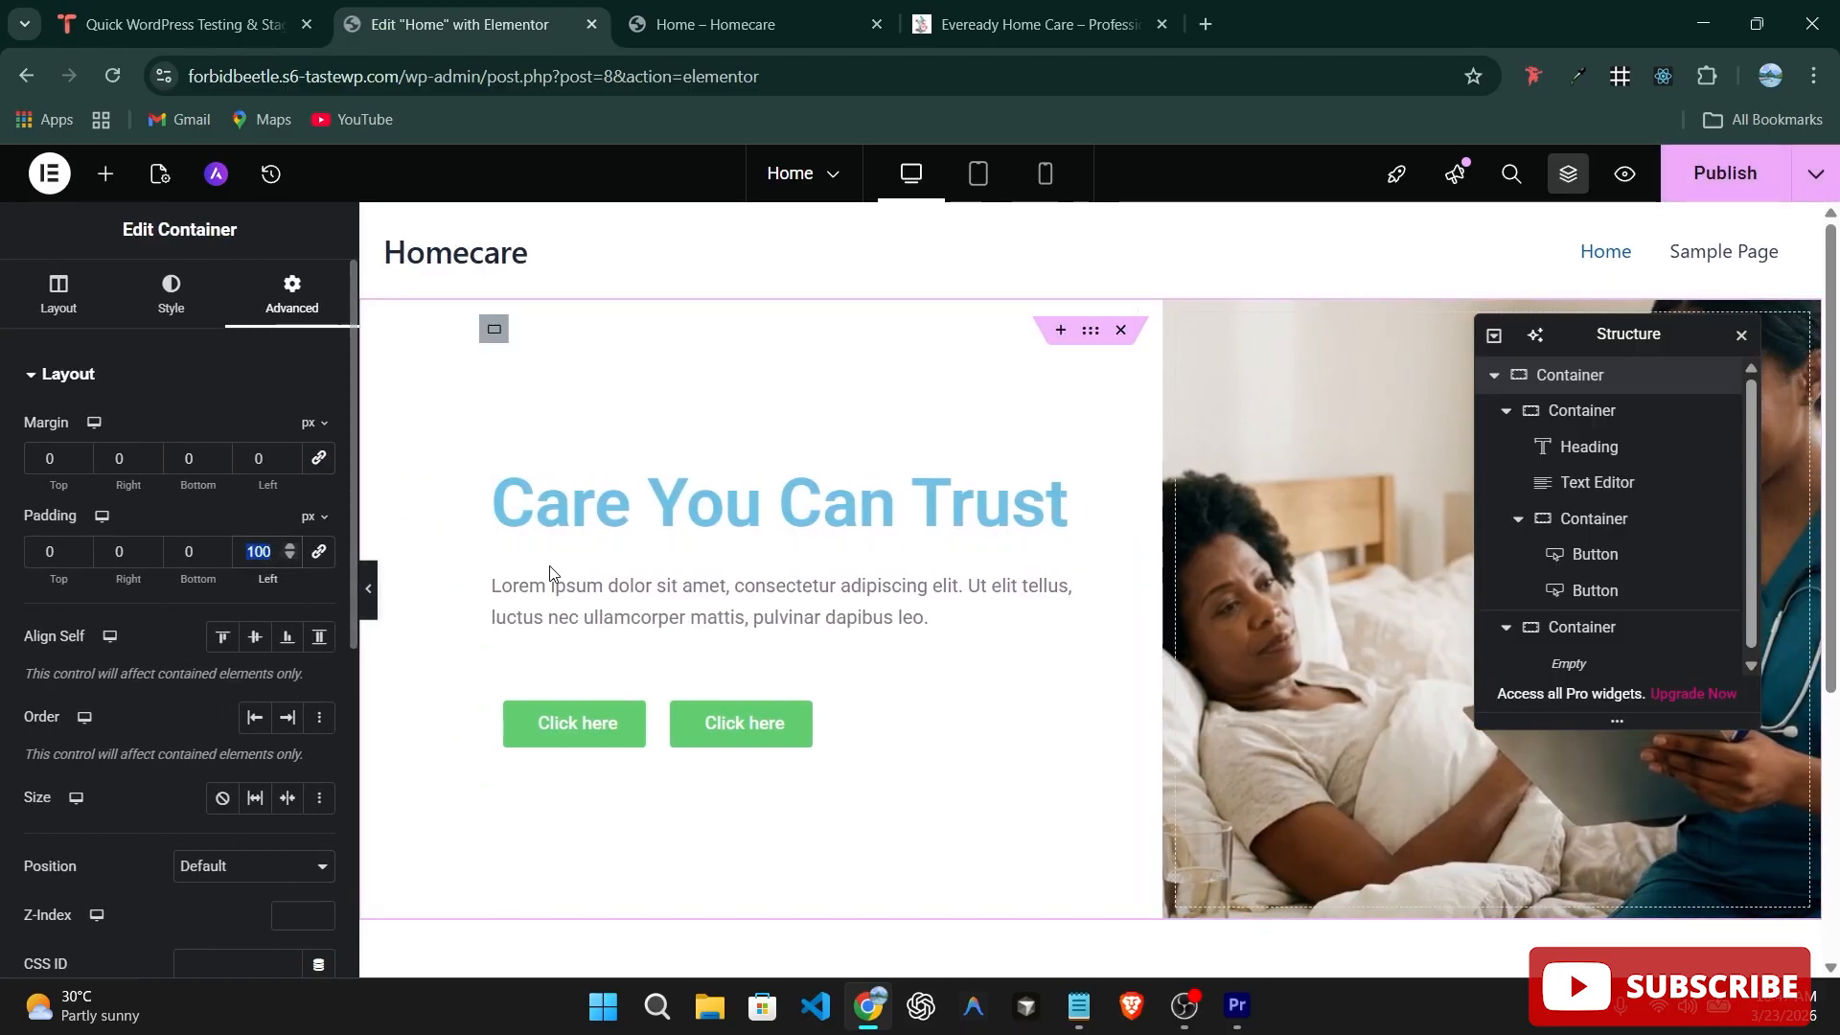
text(0)
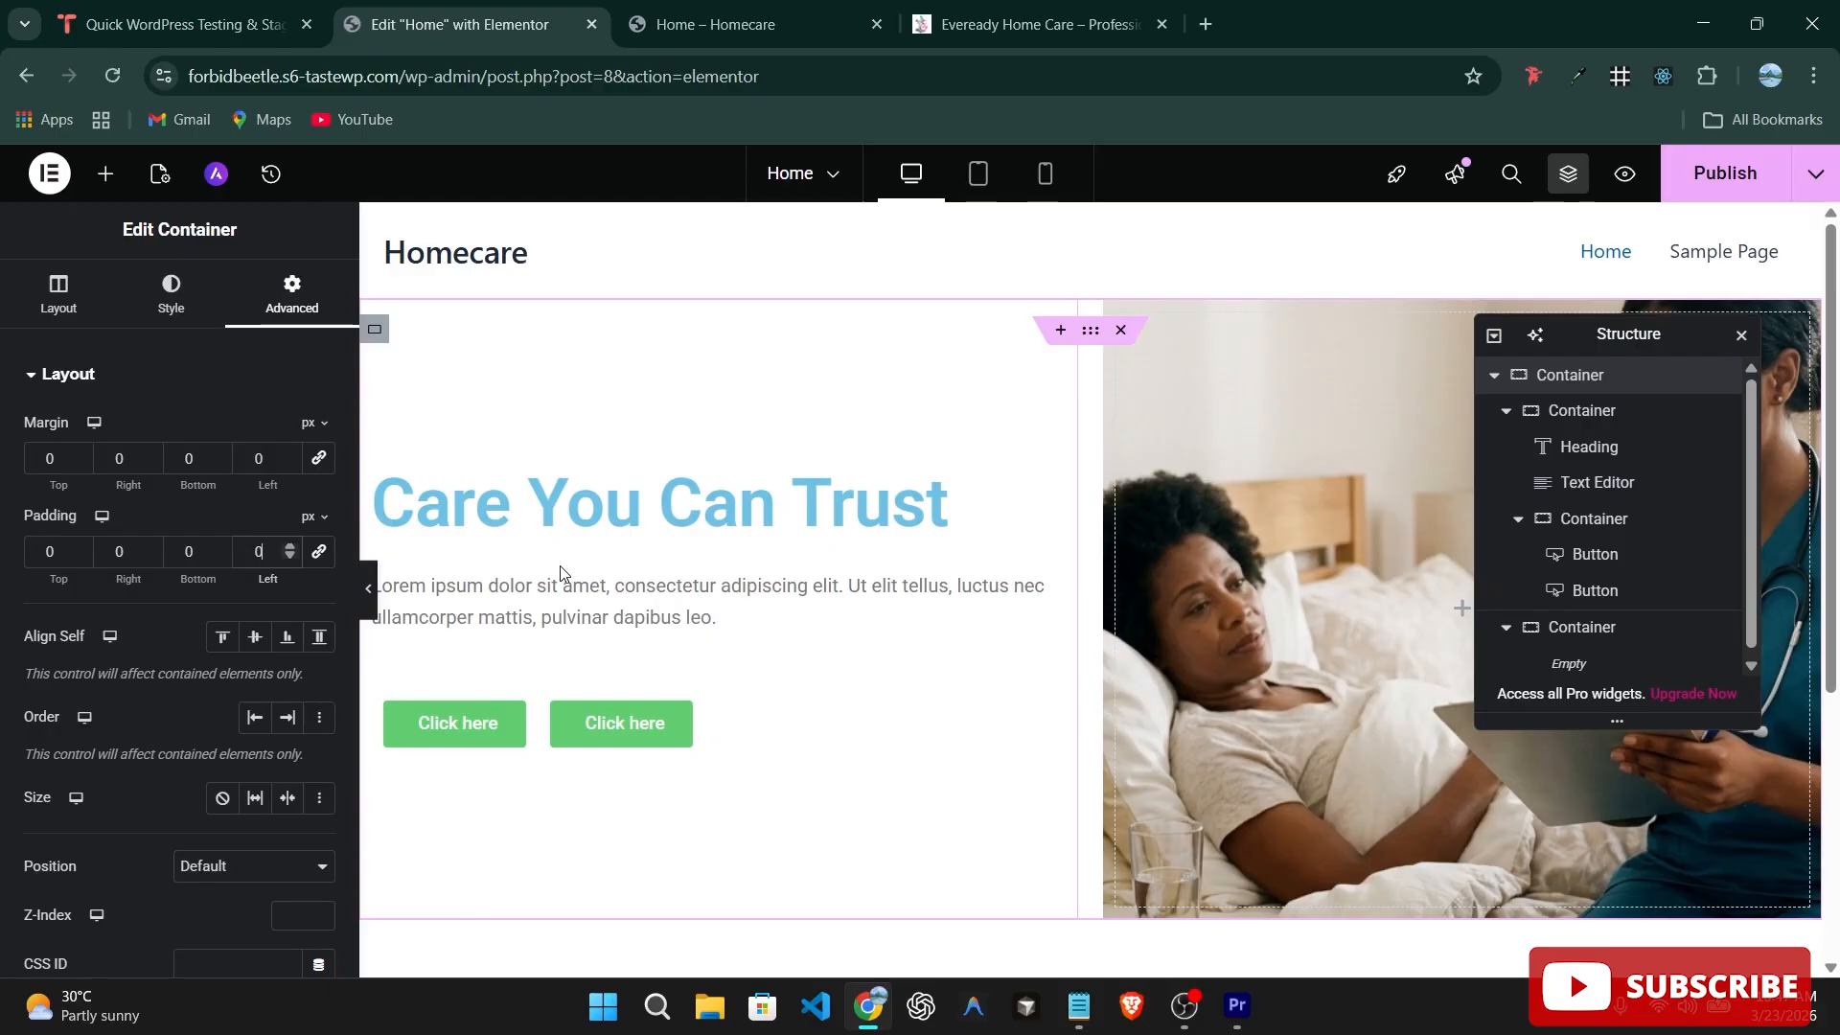
text(100)
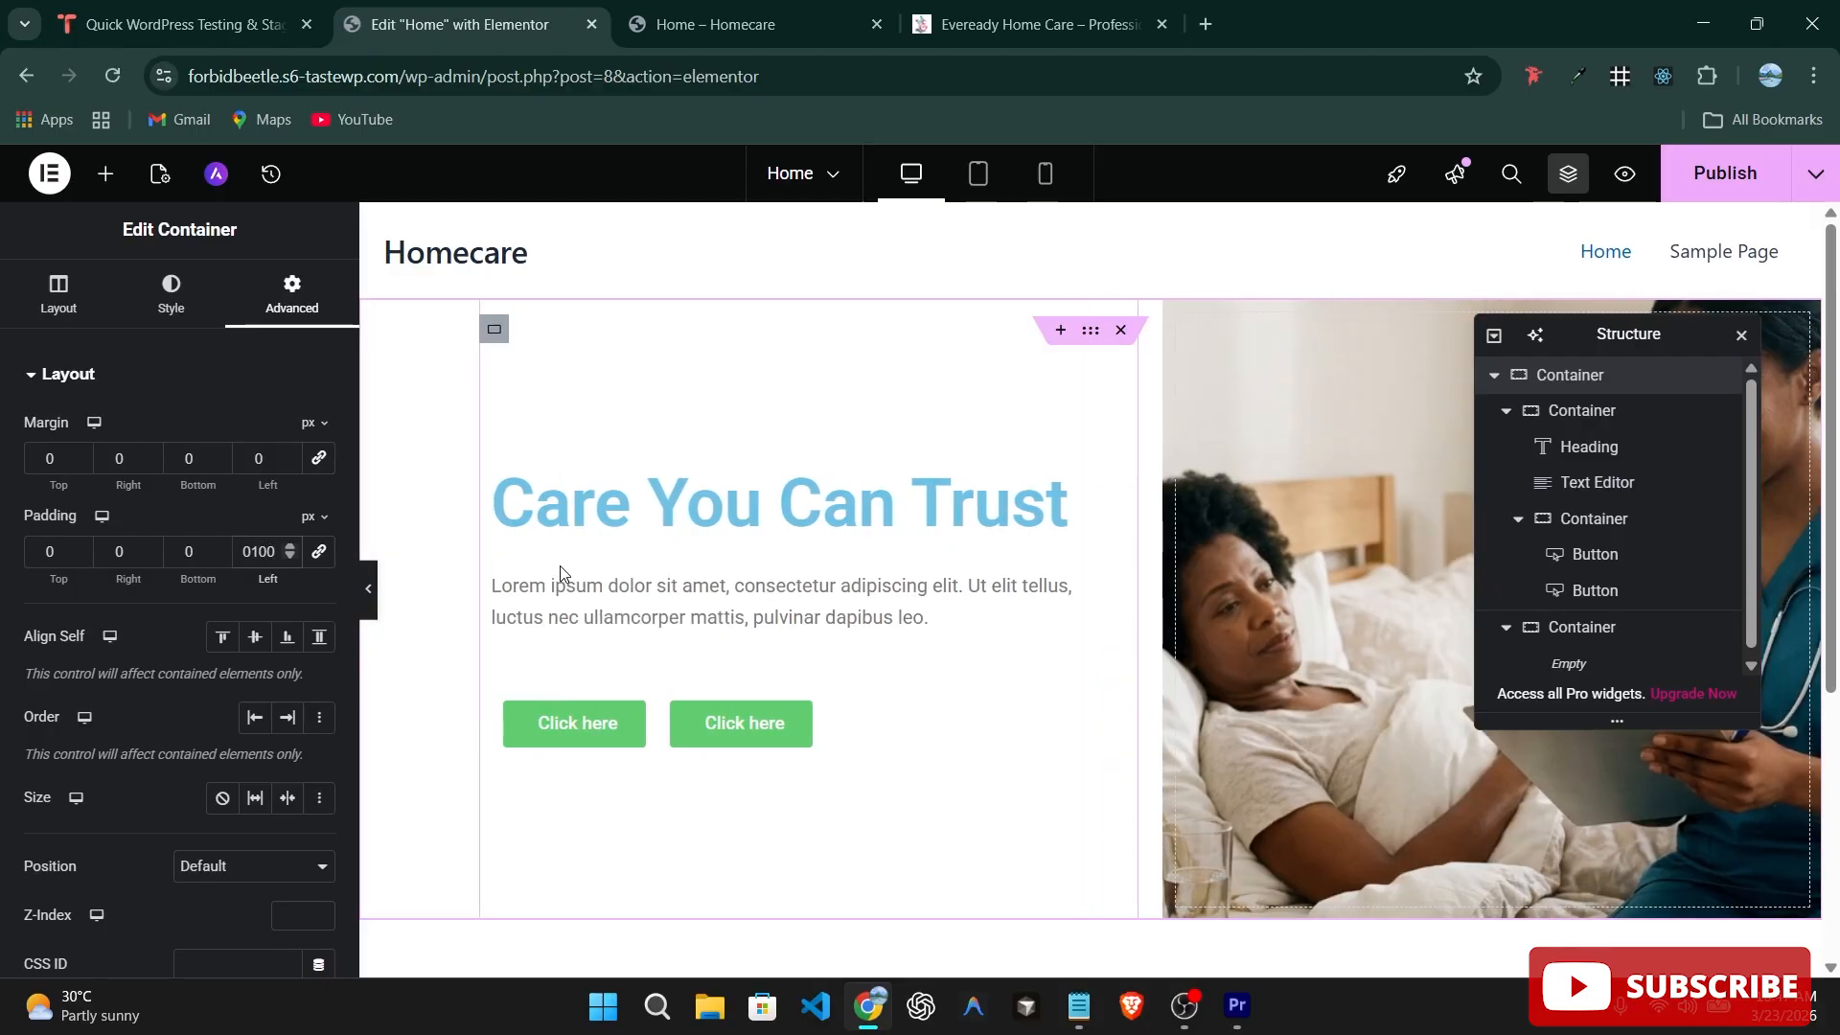
Publish the hero changes and move the Structure window clear of the empty section area below the hero.
click(1665, 177)
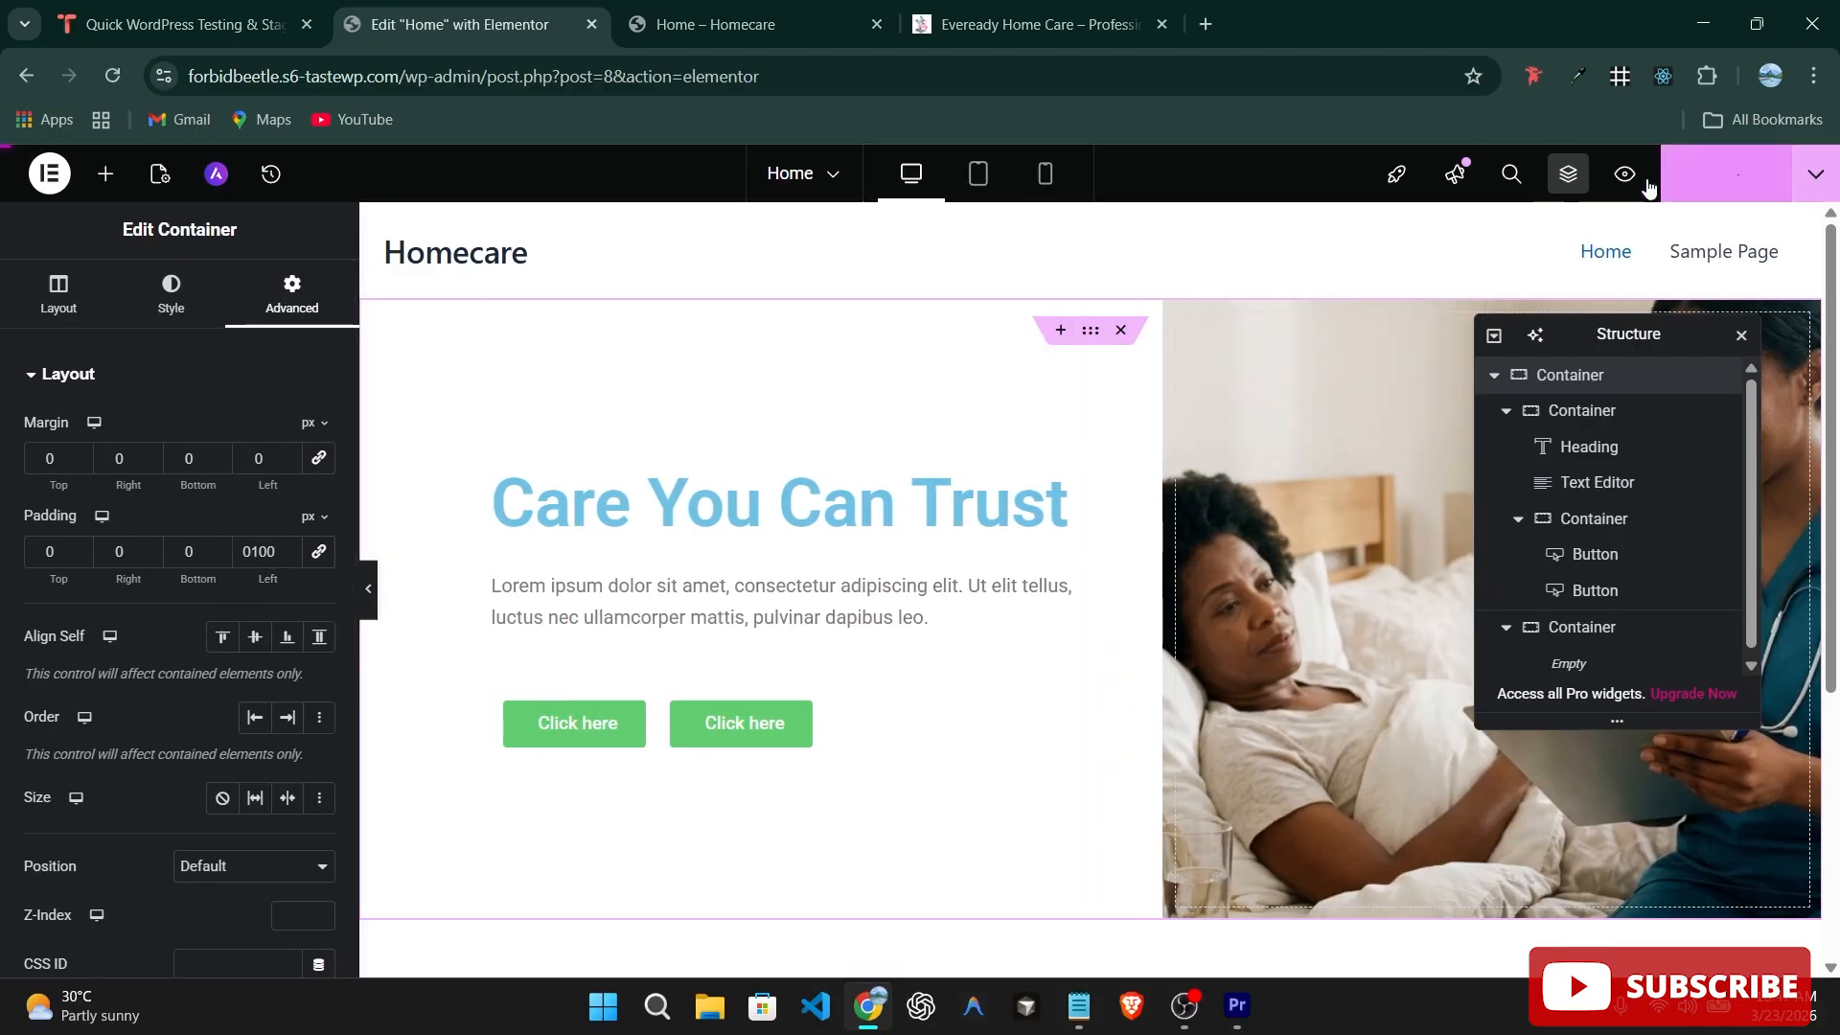
scroll(649, 526, down, 5)
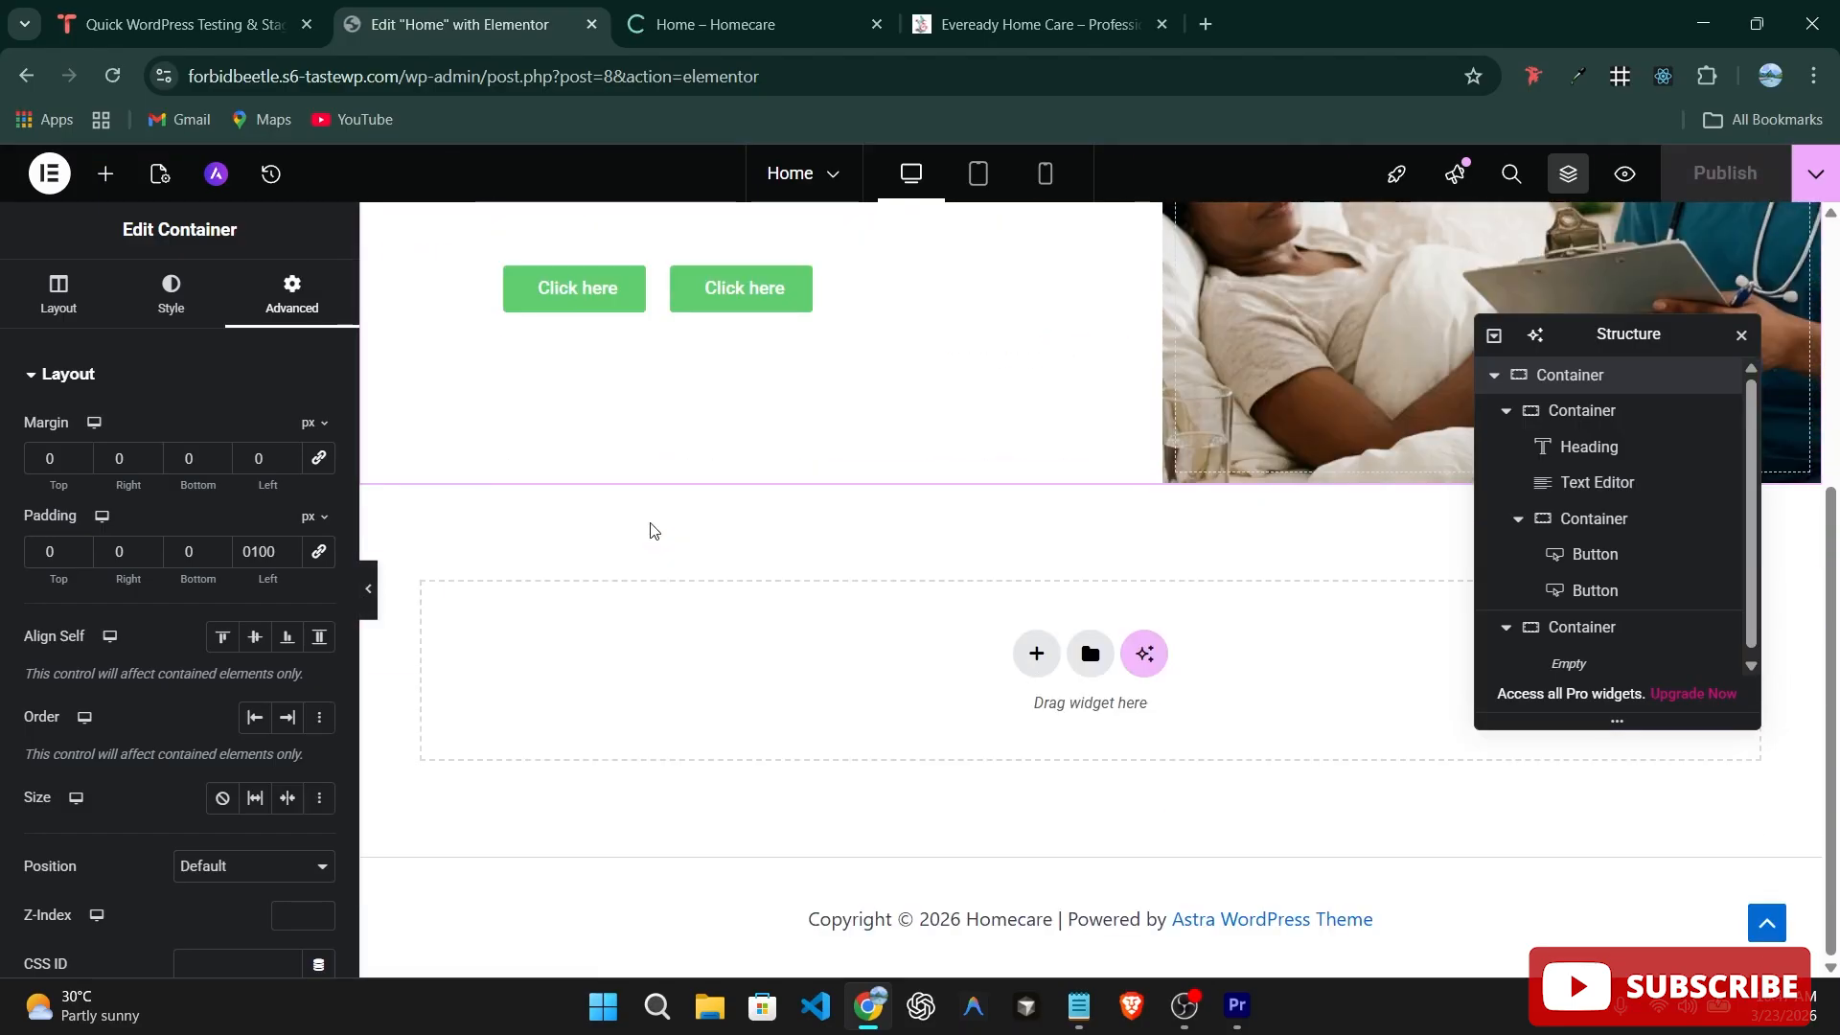
drag(1639, 320, 1683, 219)
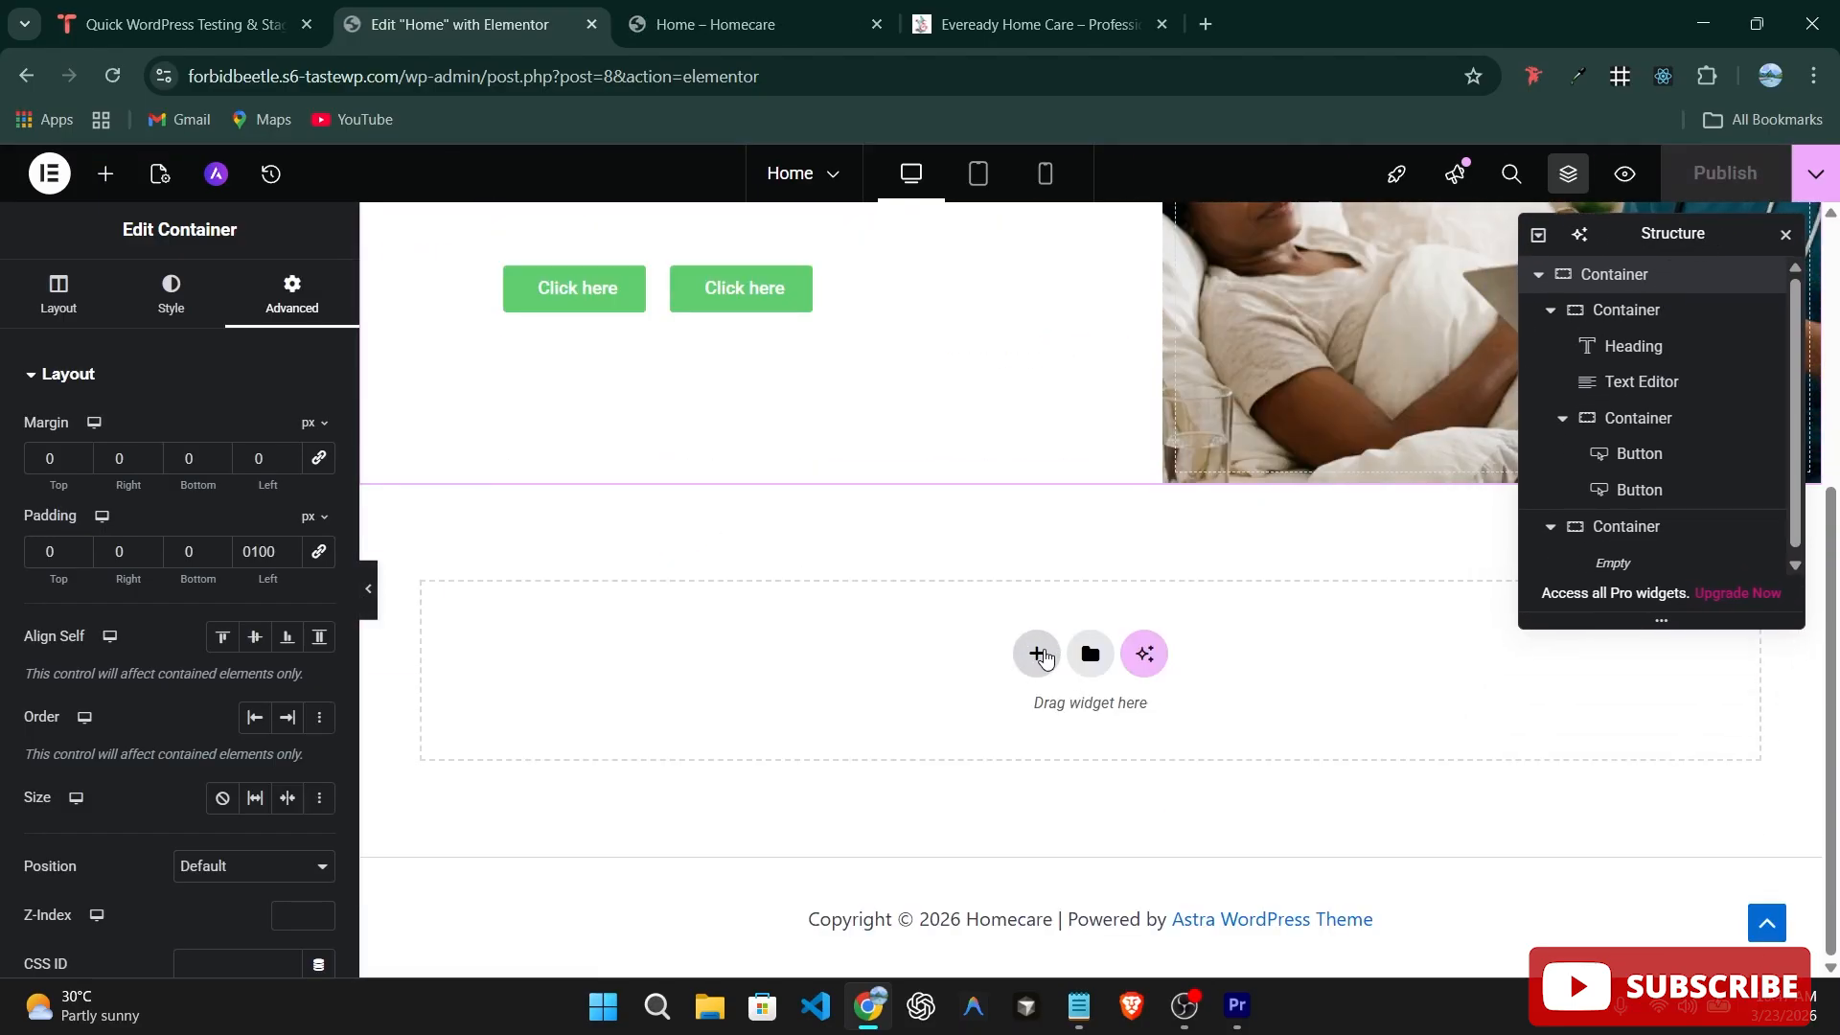
Add a new single-column flexbox container in the empty section area below the hero.
click(1044, 658)
click(984, 719)
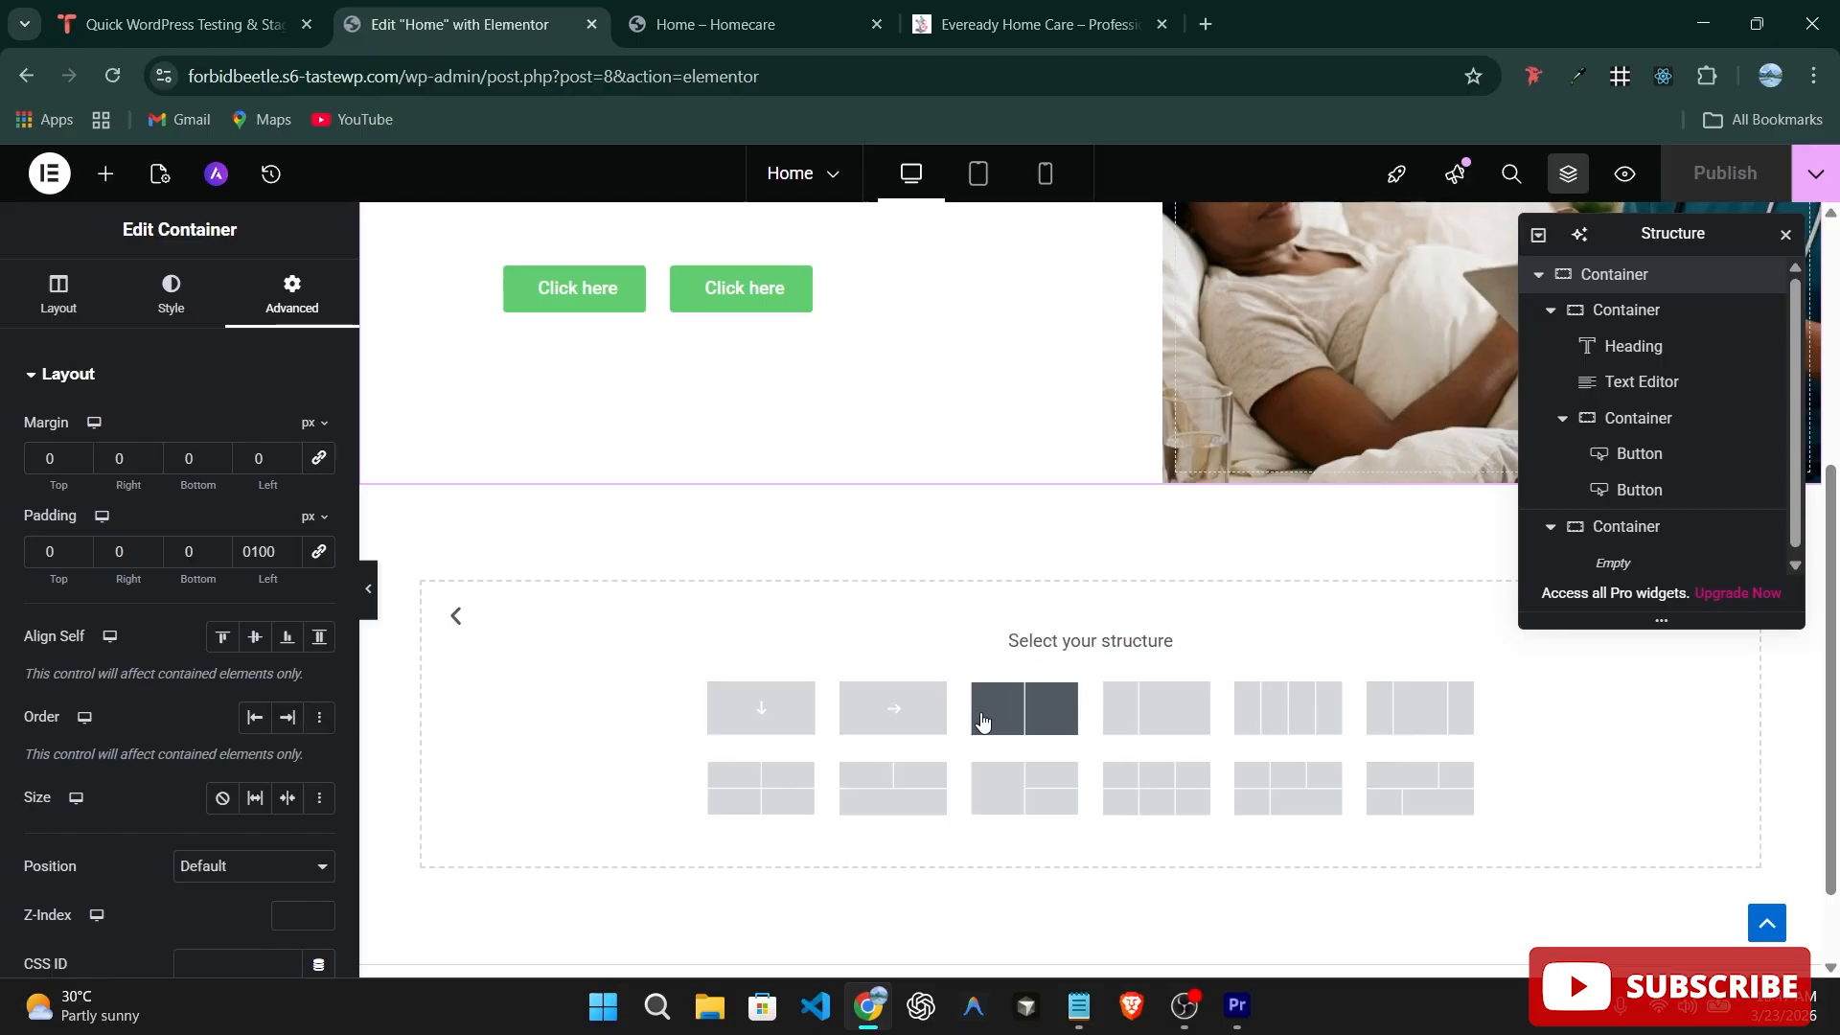
click(778, 708)
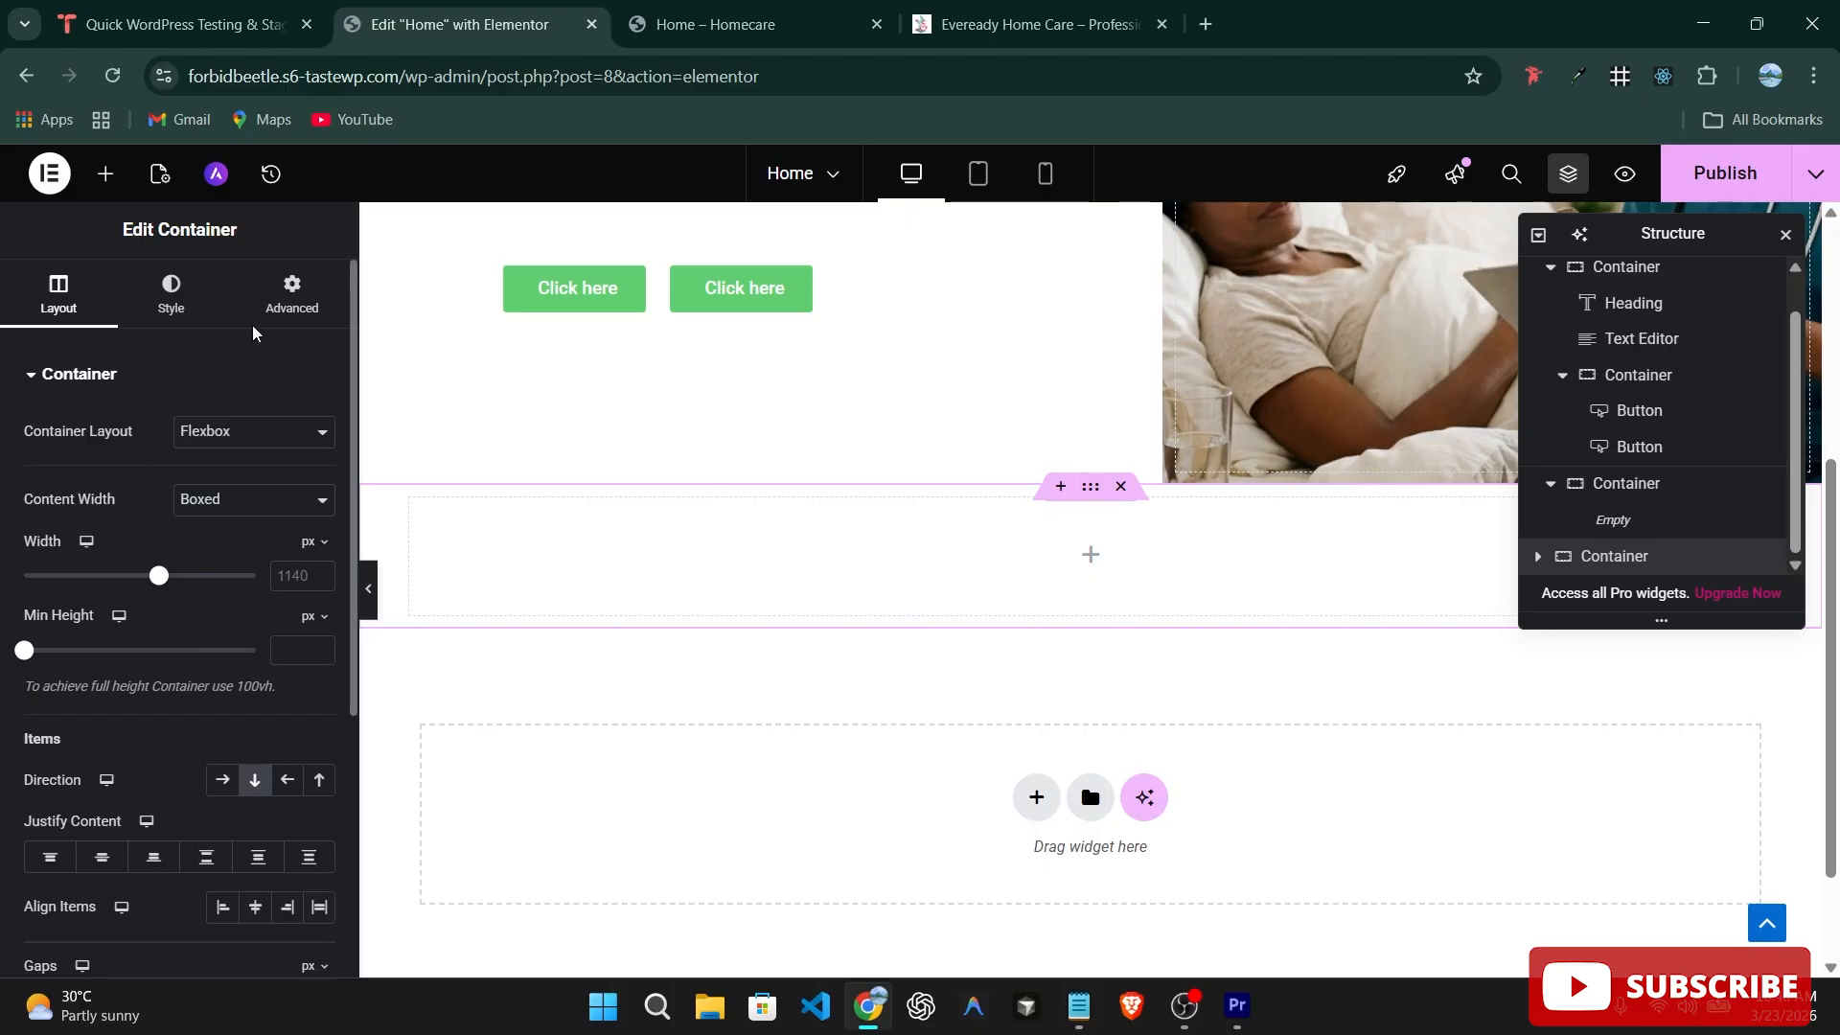
Set the new container's padding to 0 px on all sides, its top margin to 80 px and its other margins to 0.
click(291, 293)
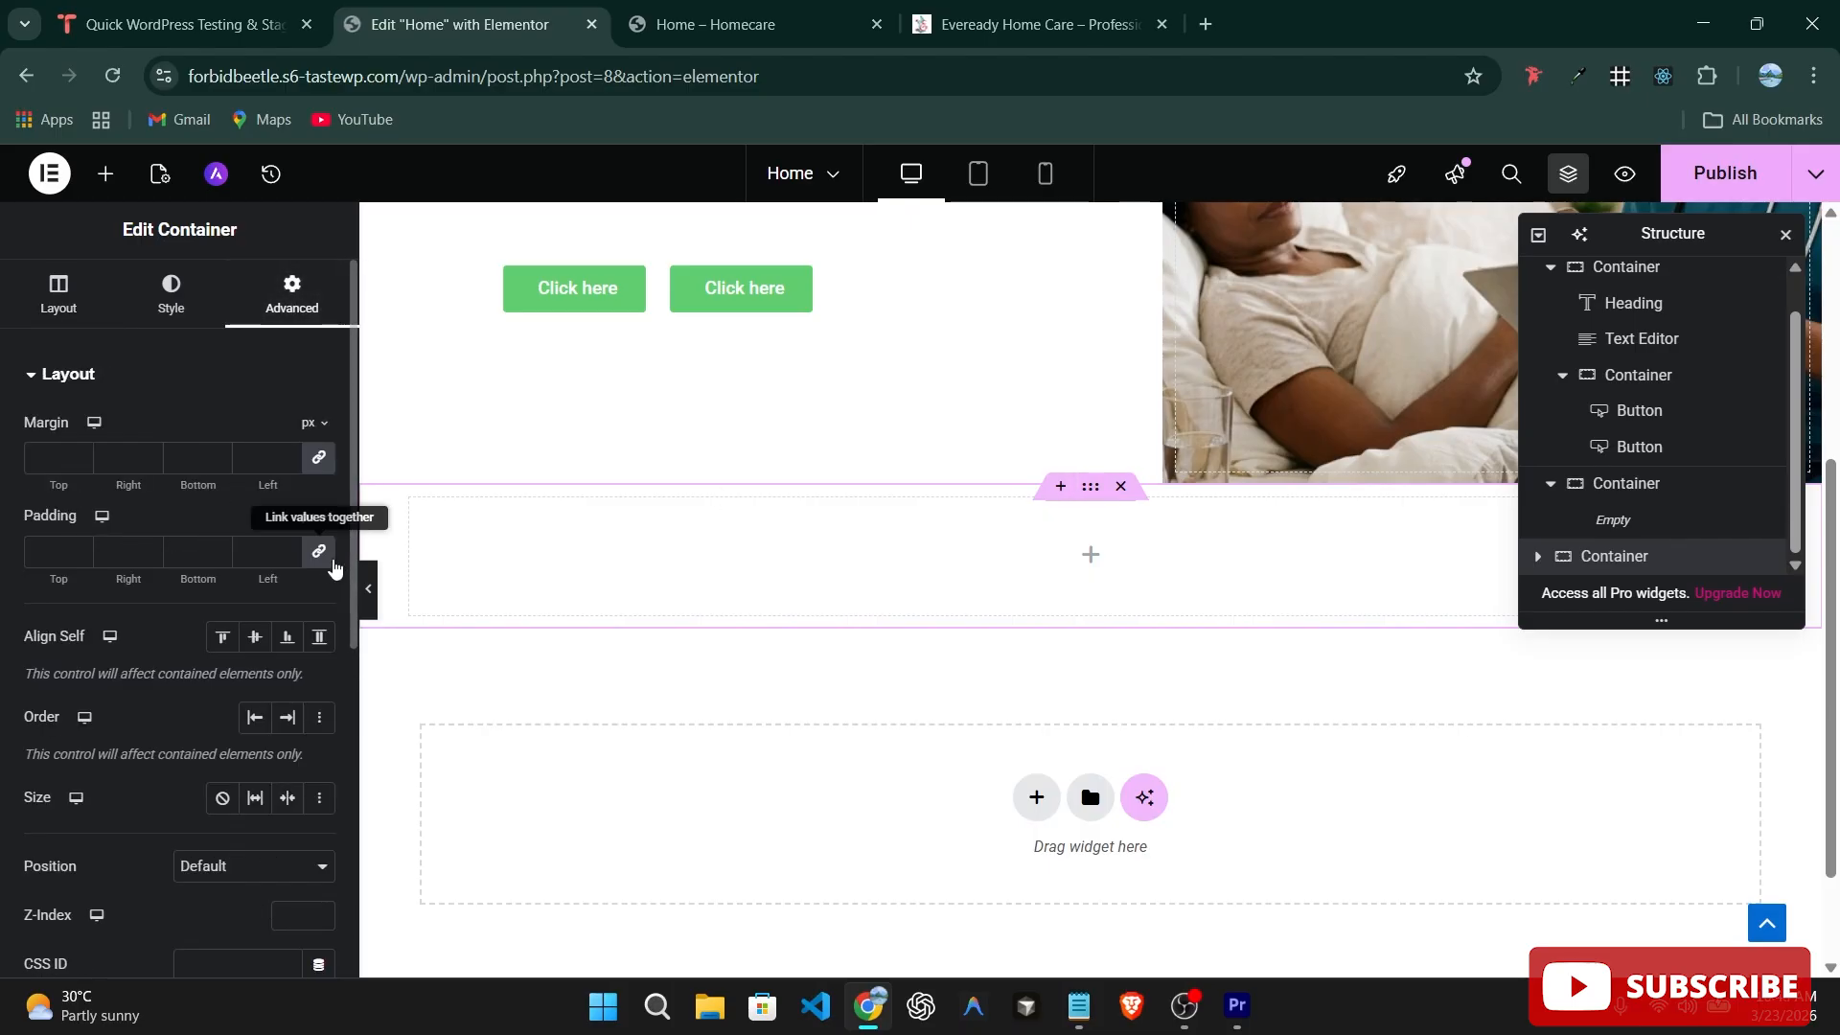
click(48, 551)
text(0)
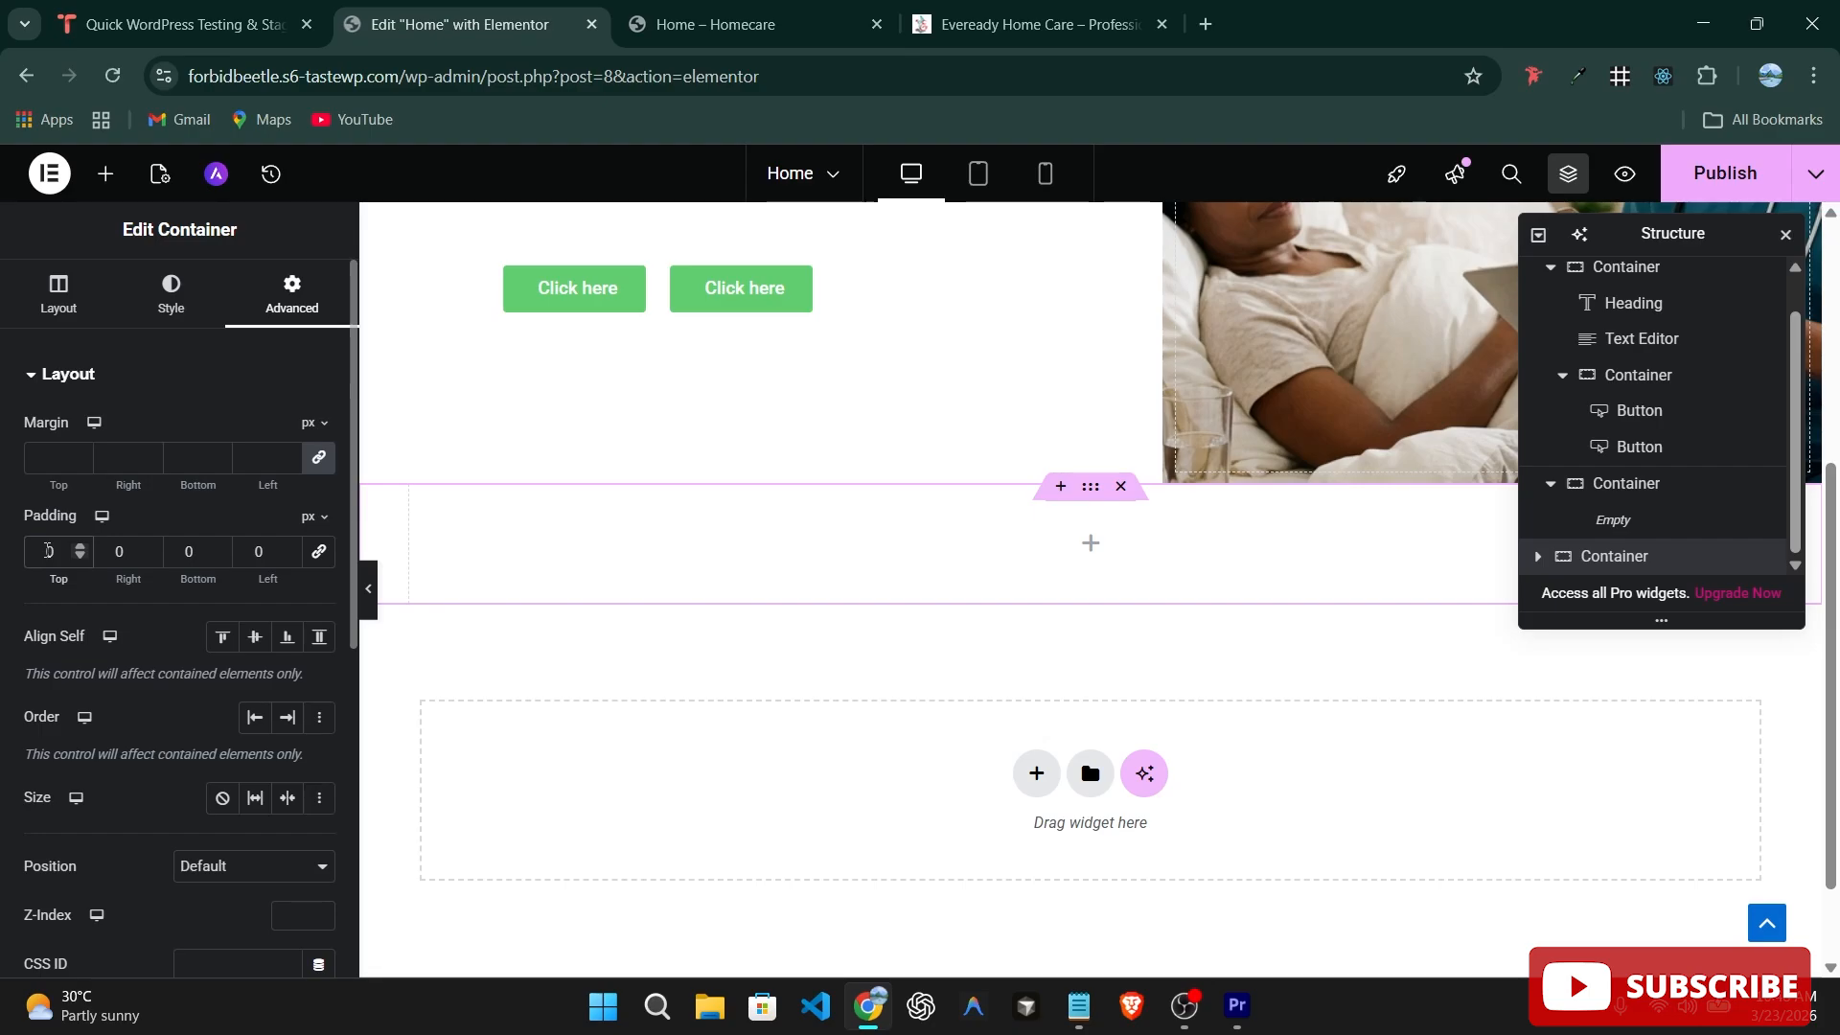
click(60, 460)
text(0)
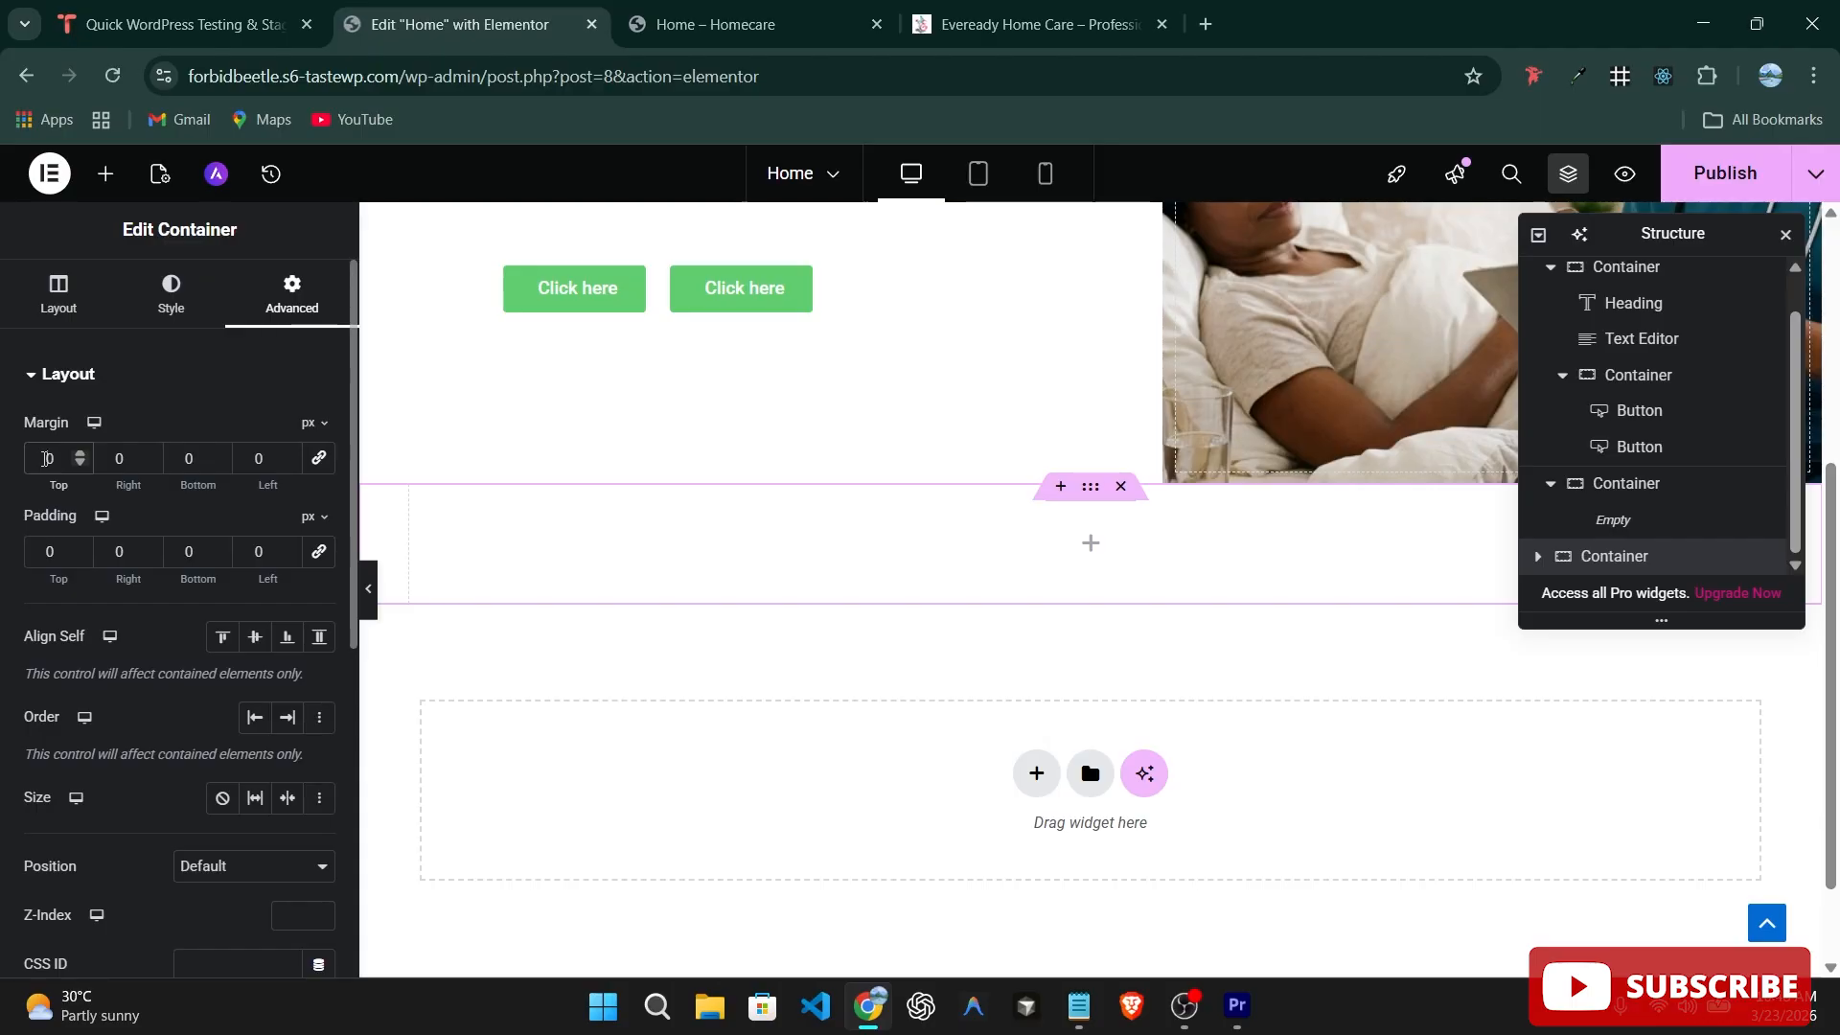
text(8)
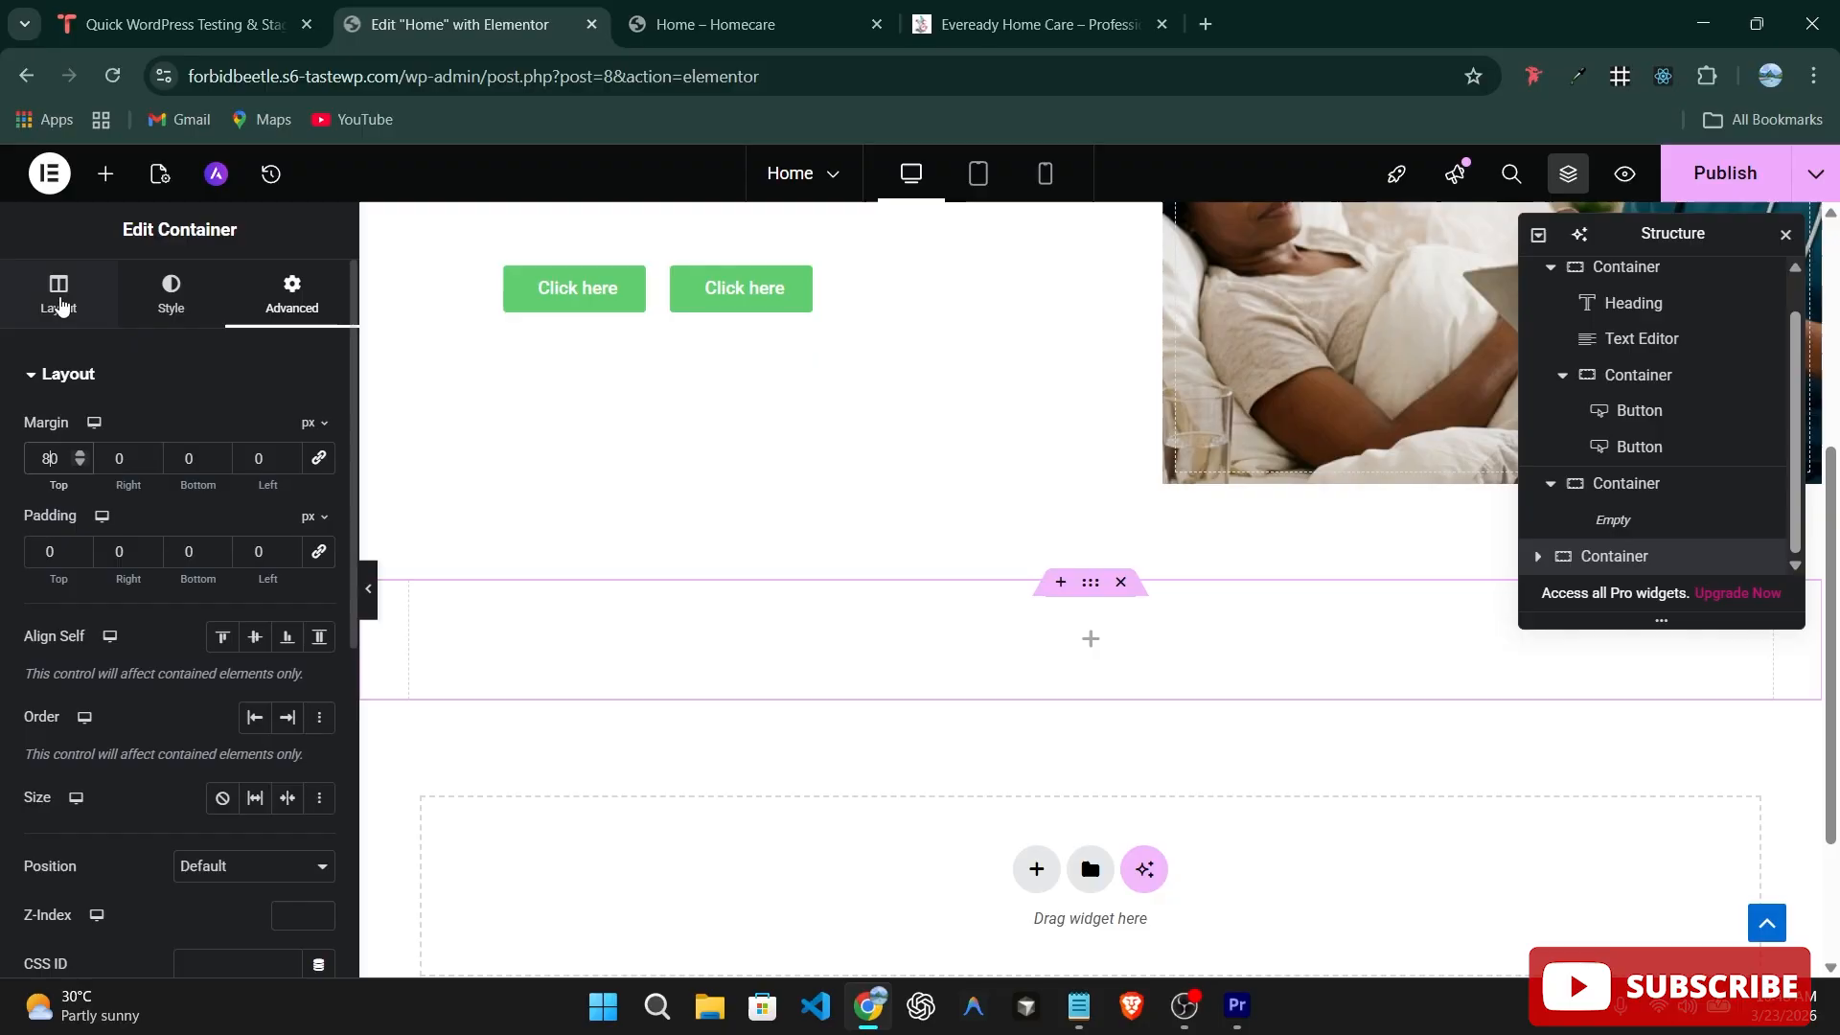
Insert a Heading widget in the new container and align the container's items to the center.
click(103, 174)
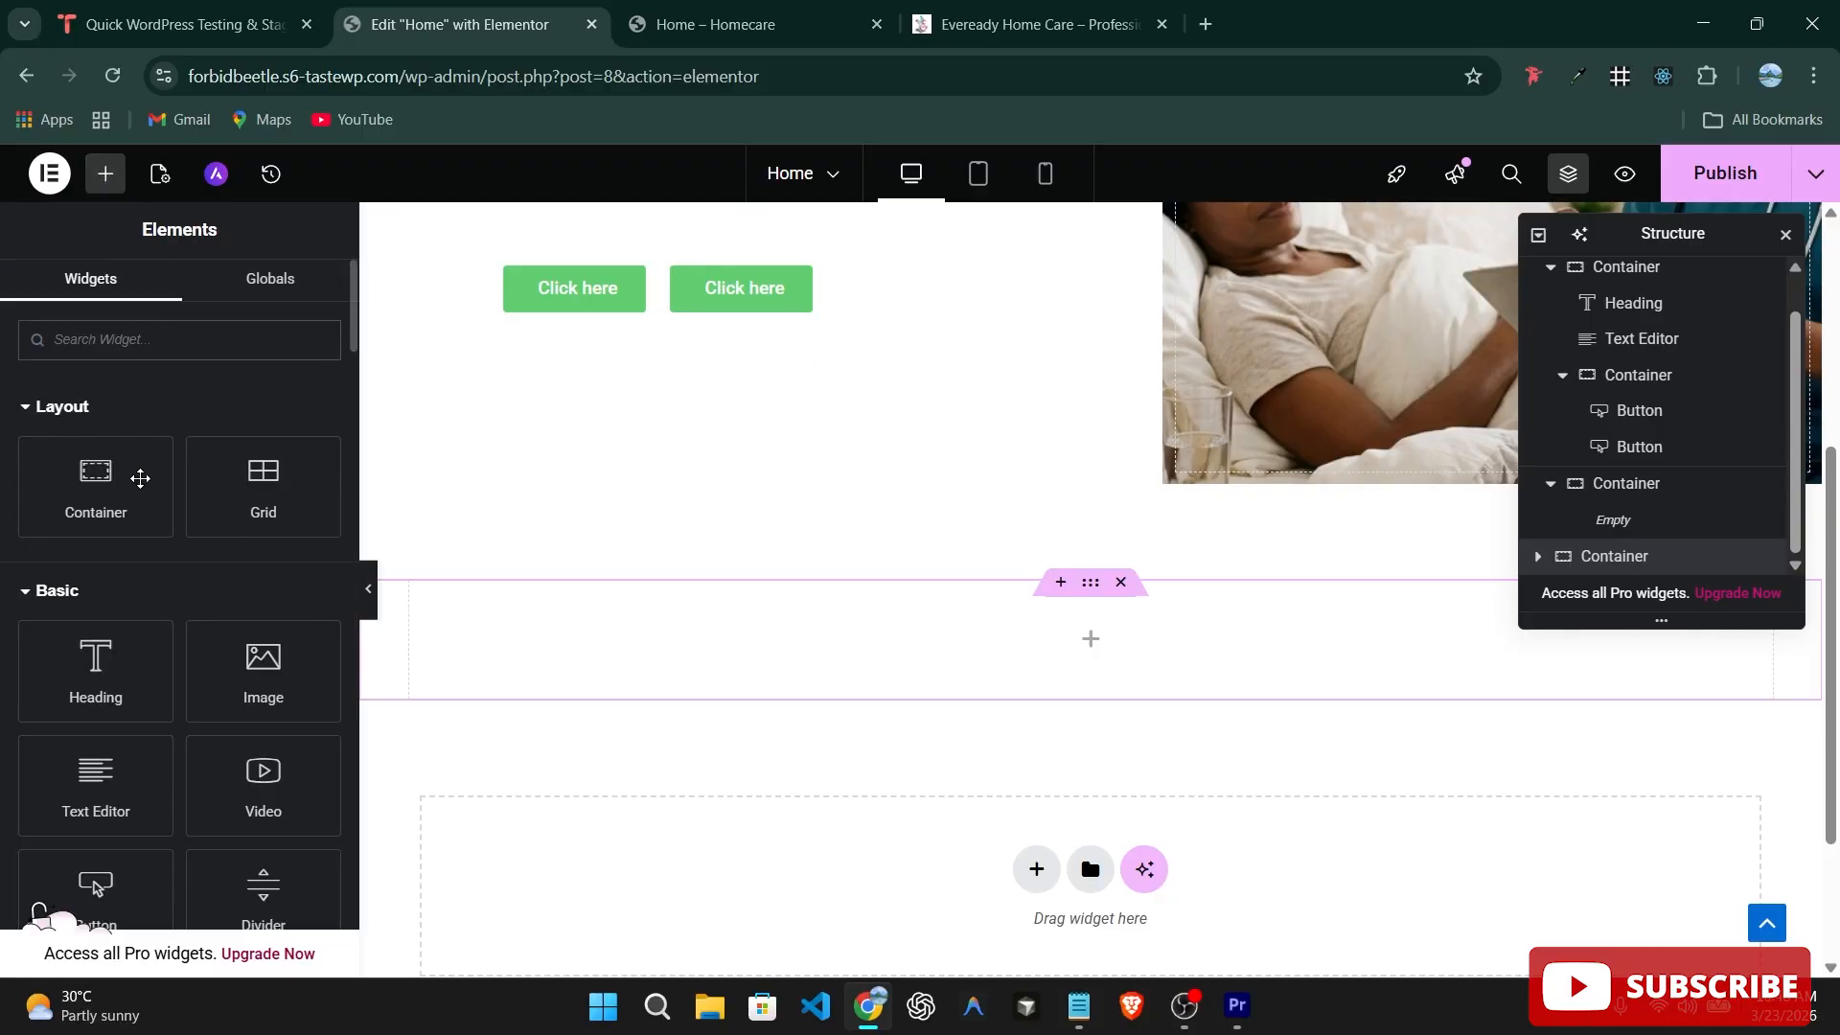
drag(96, 659, 1052, 627)
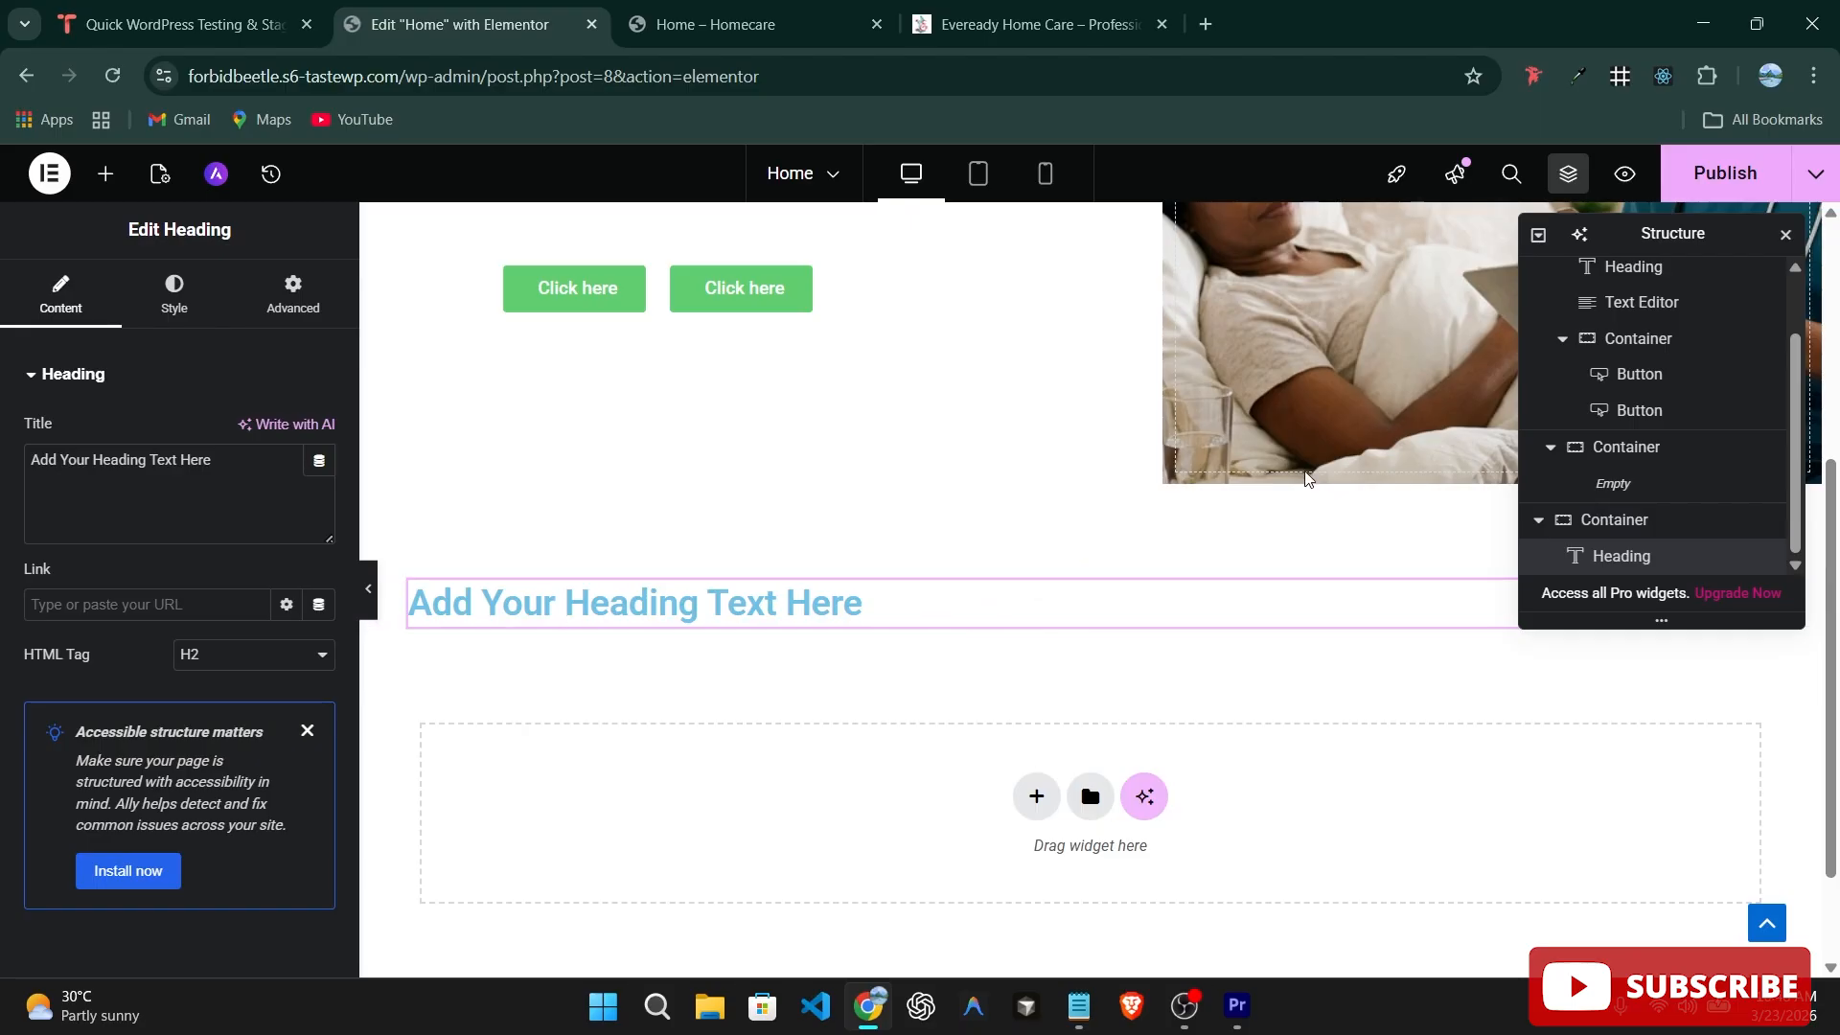
click(1634, 523)
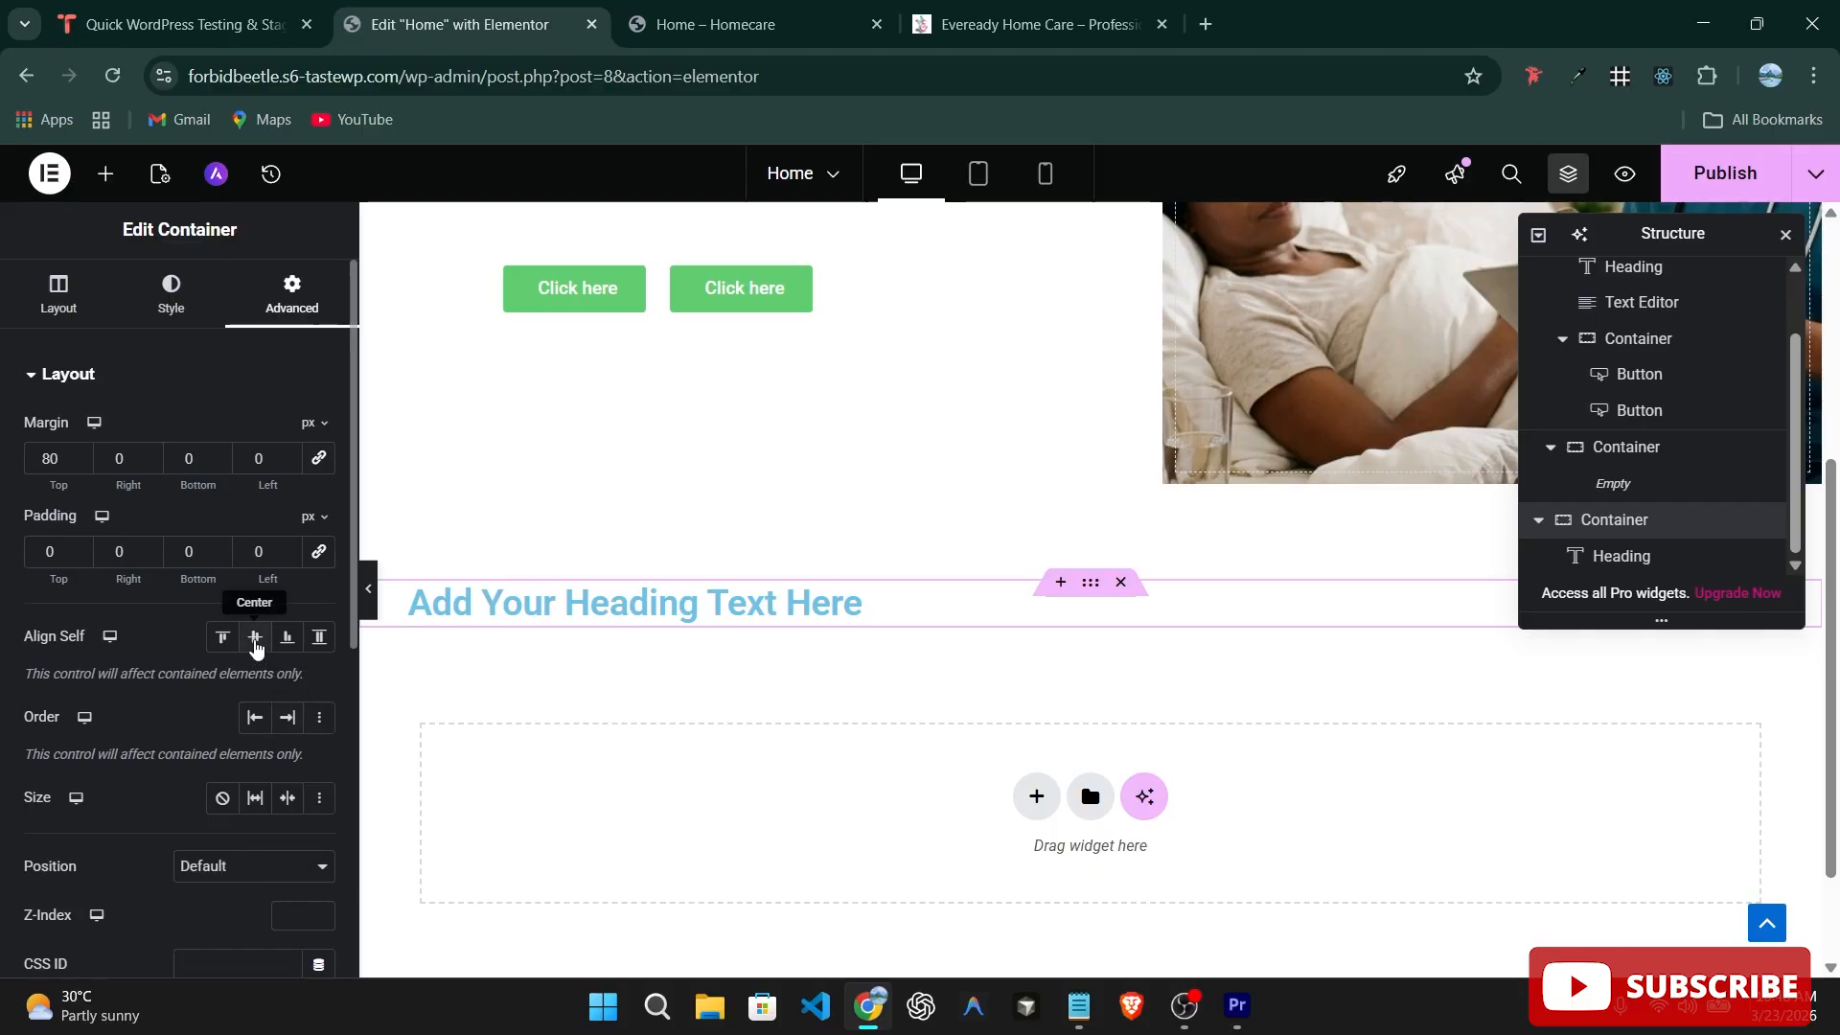
click(41, 290)
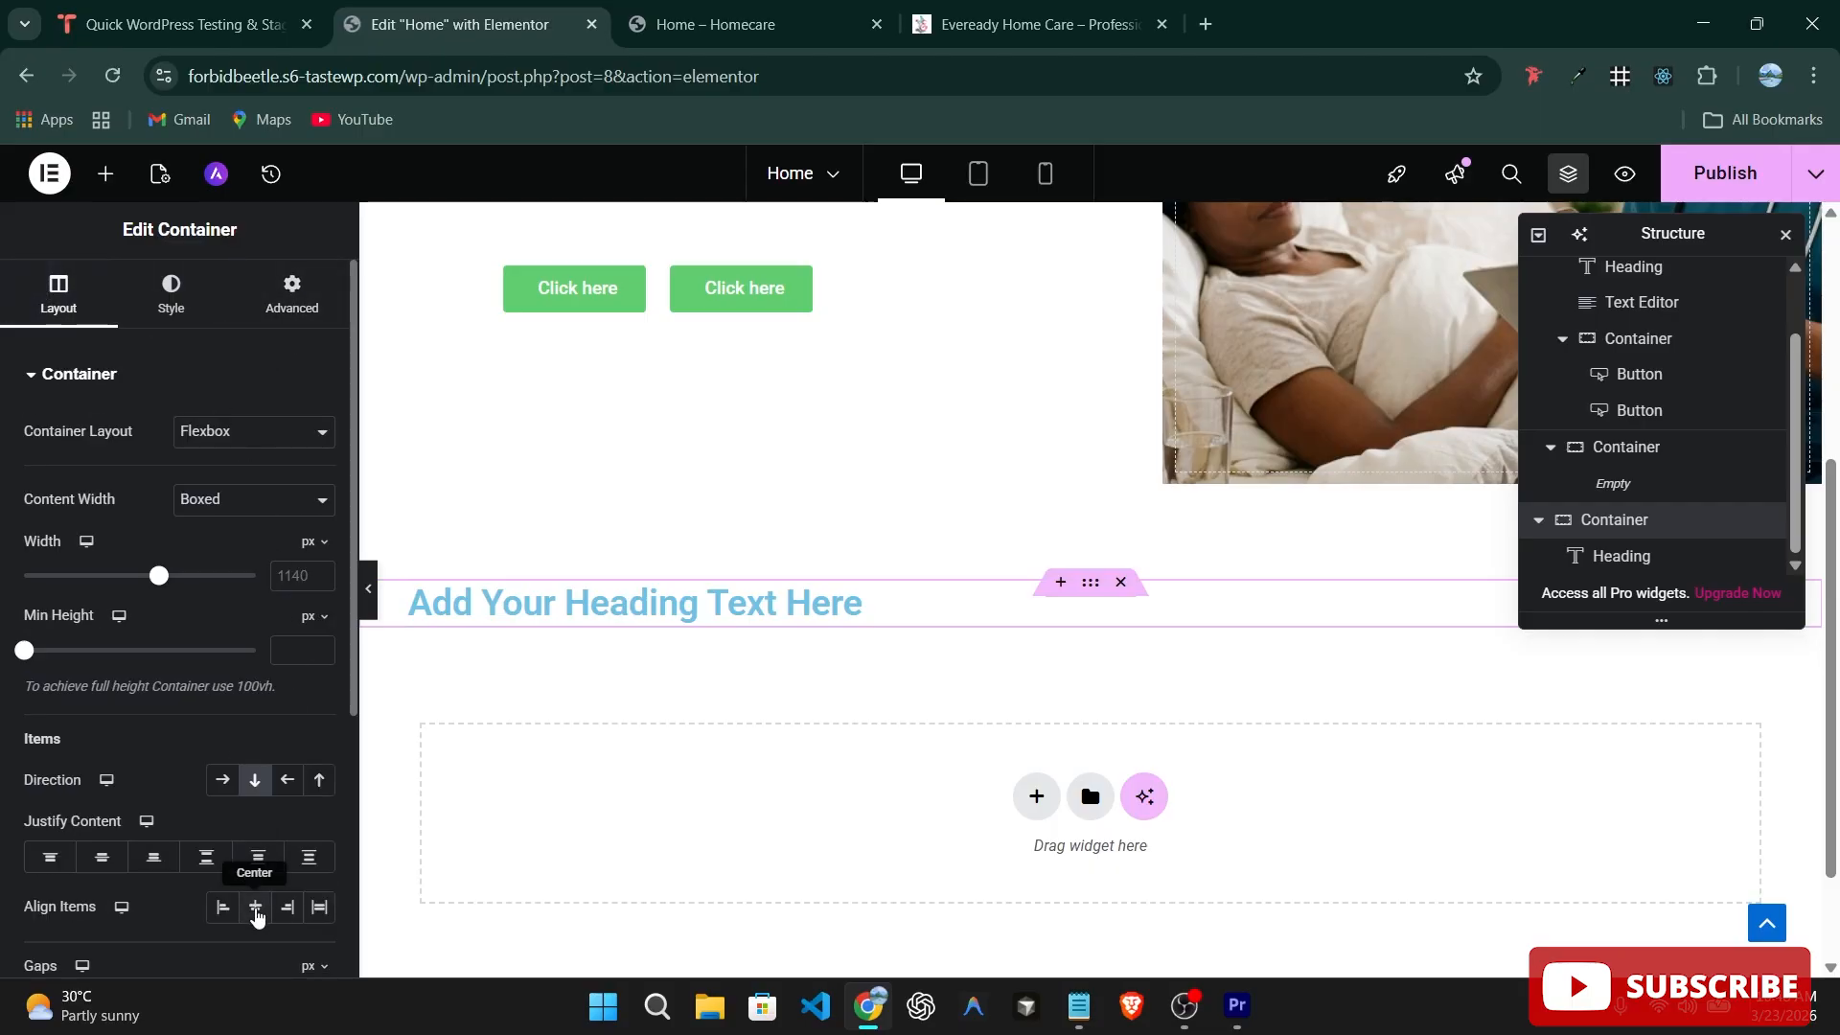
click(256, 910)
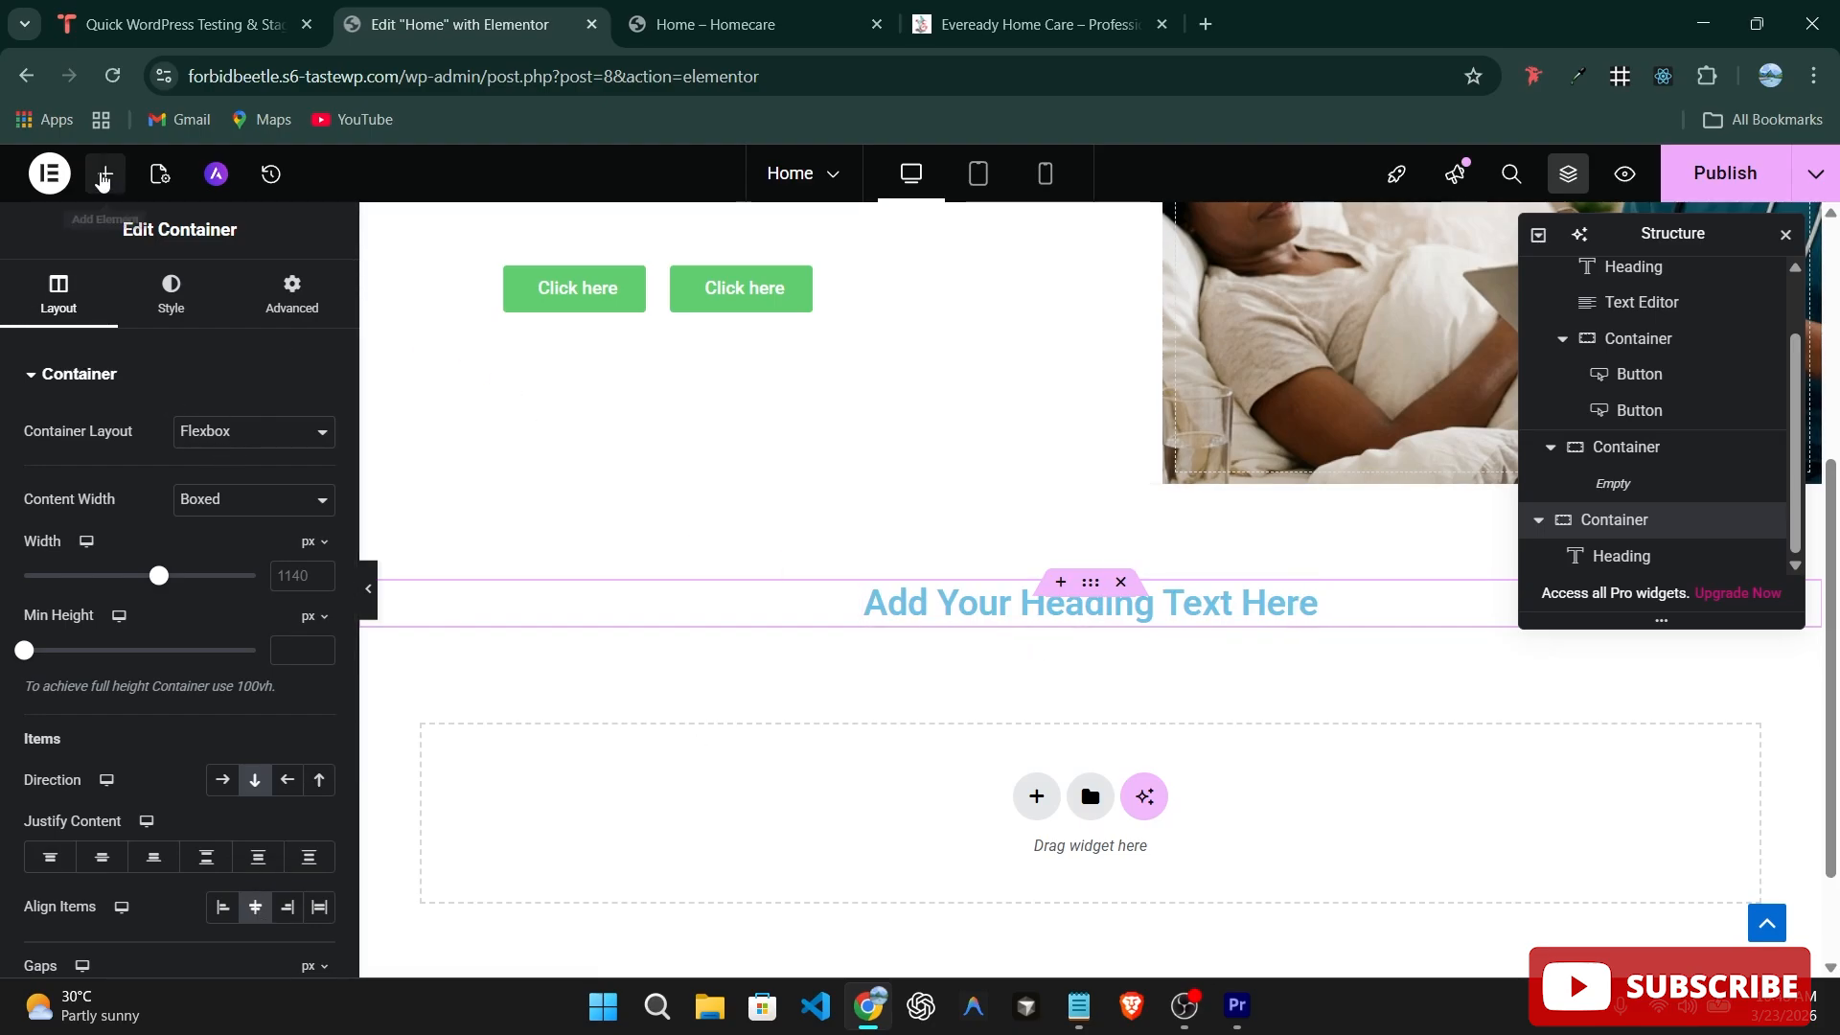
Add a second Heading widget and a Text Editor widget beneath the first heading in the new container.
click(105, 174)
drag(94, 671, 1073, 618)
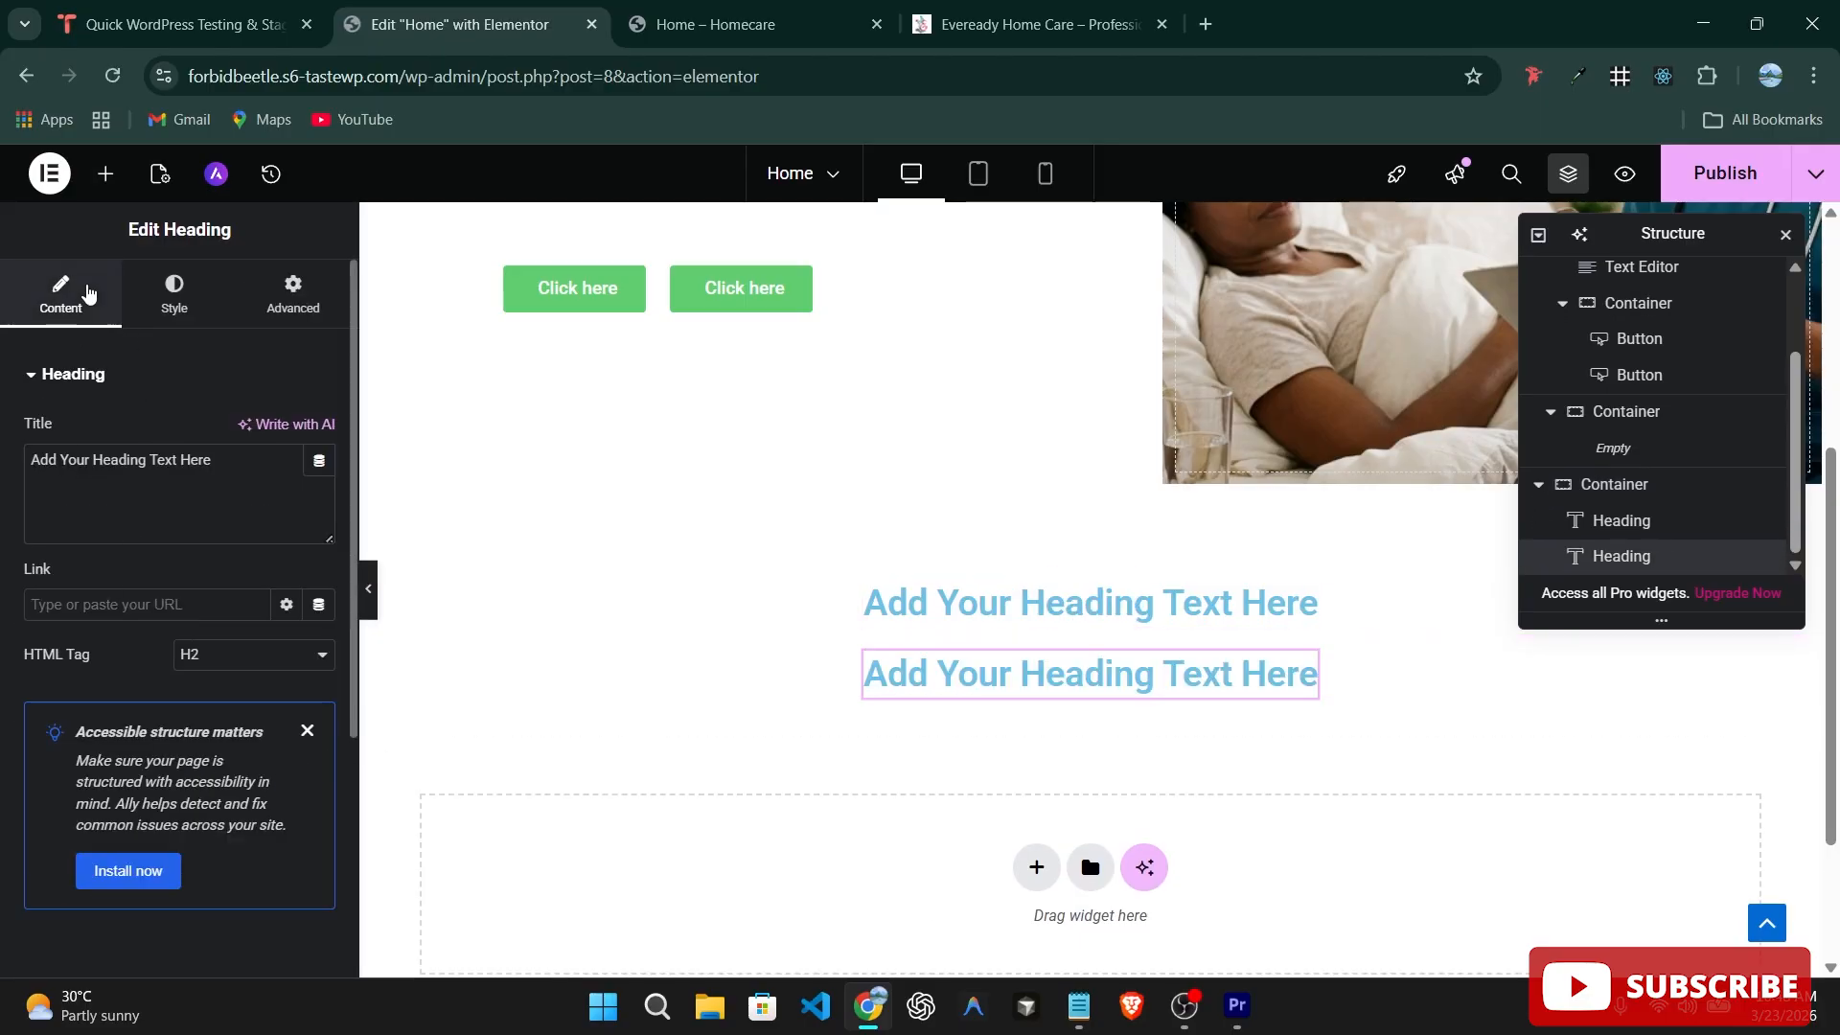
click(107, 176)
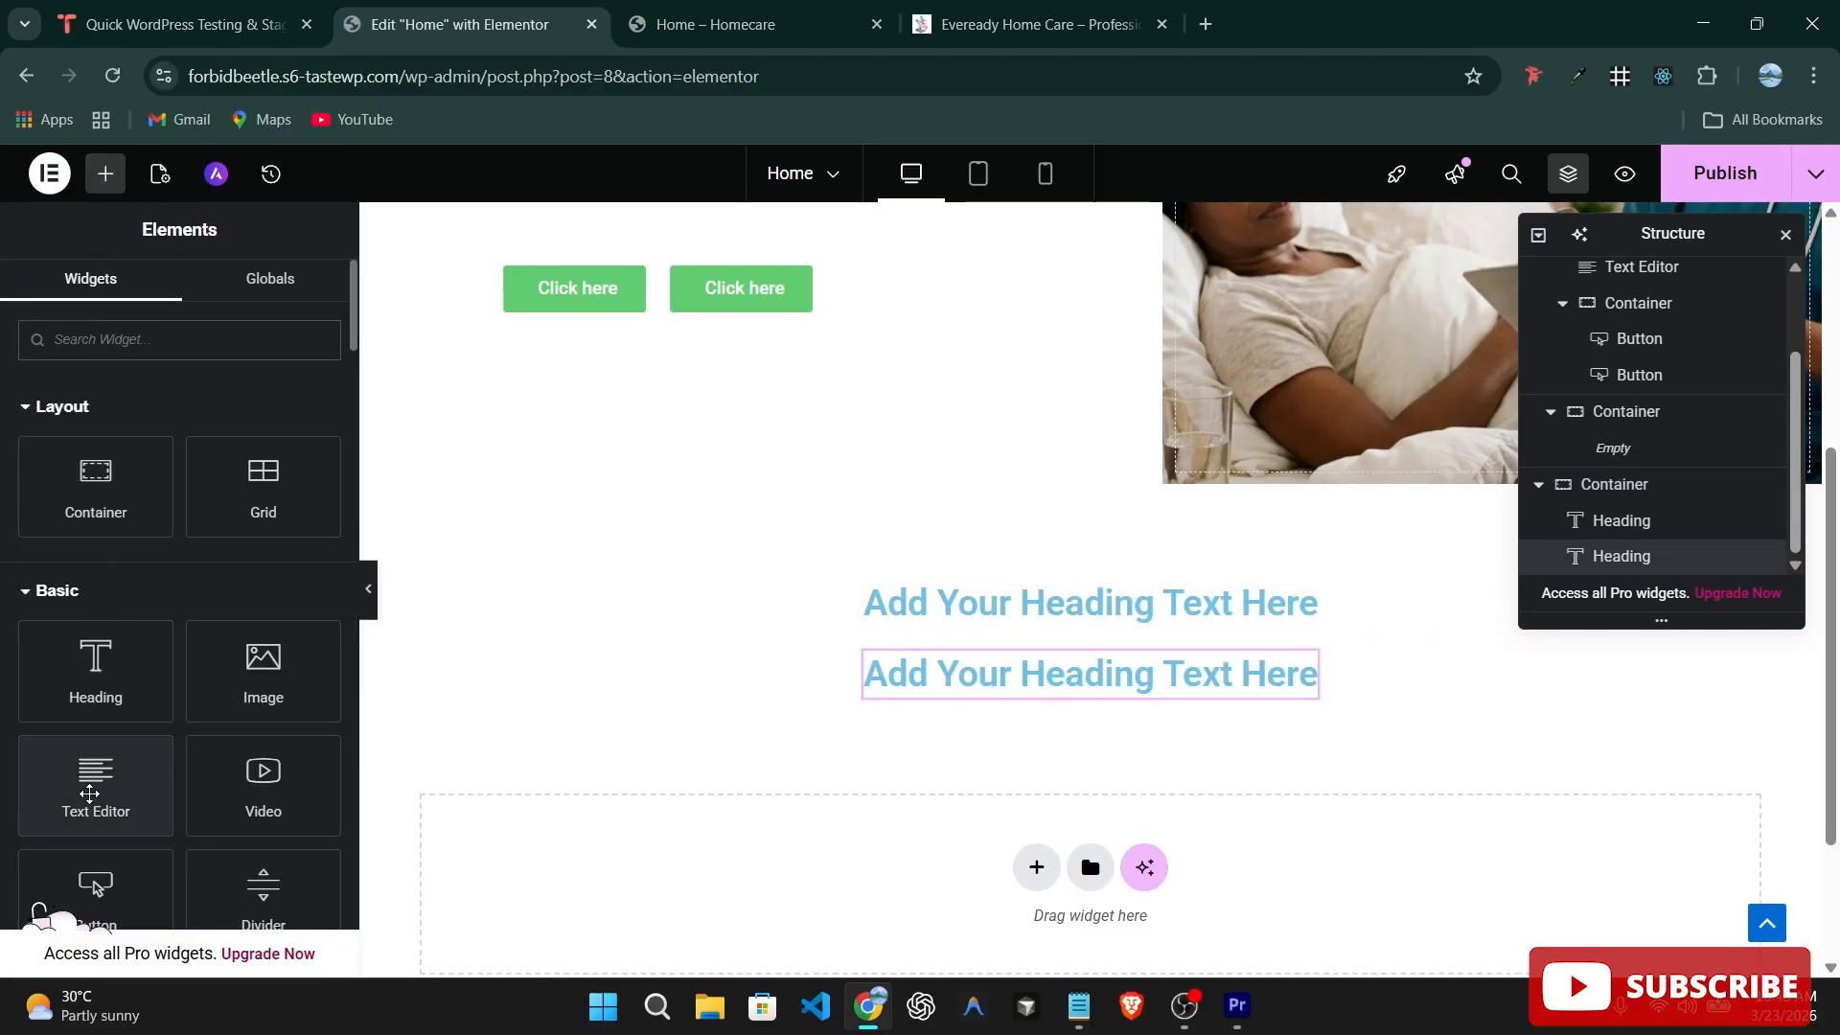
drag(94, 791, 1052, 686)
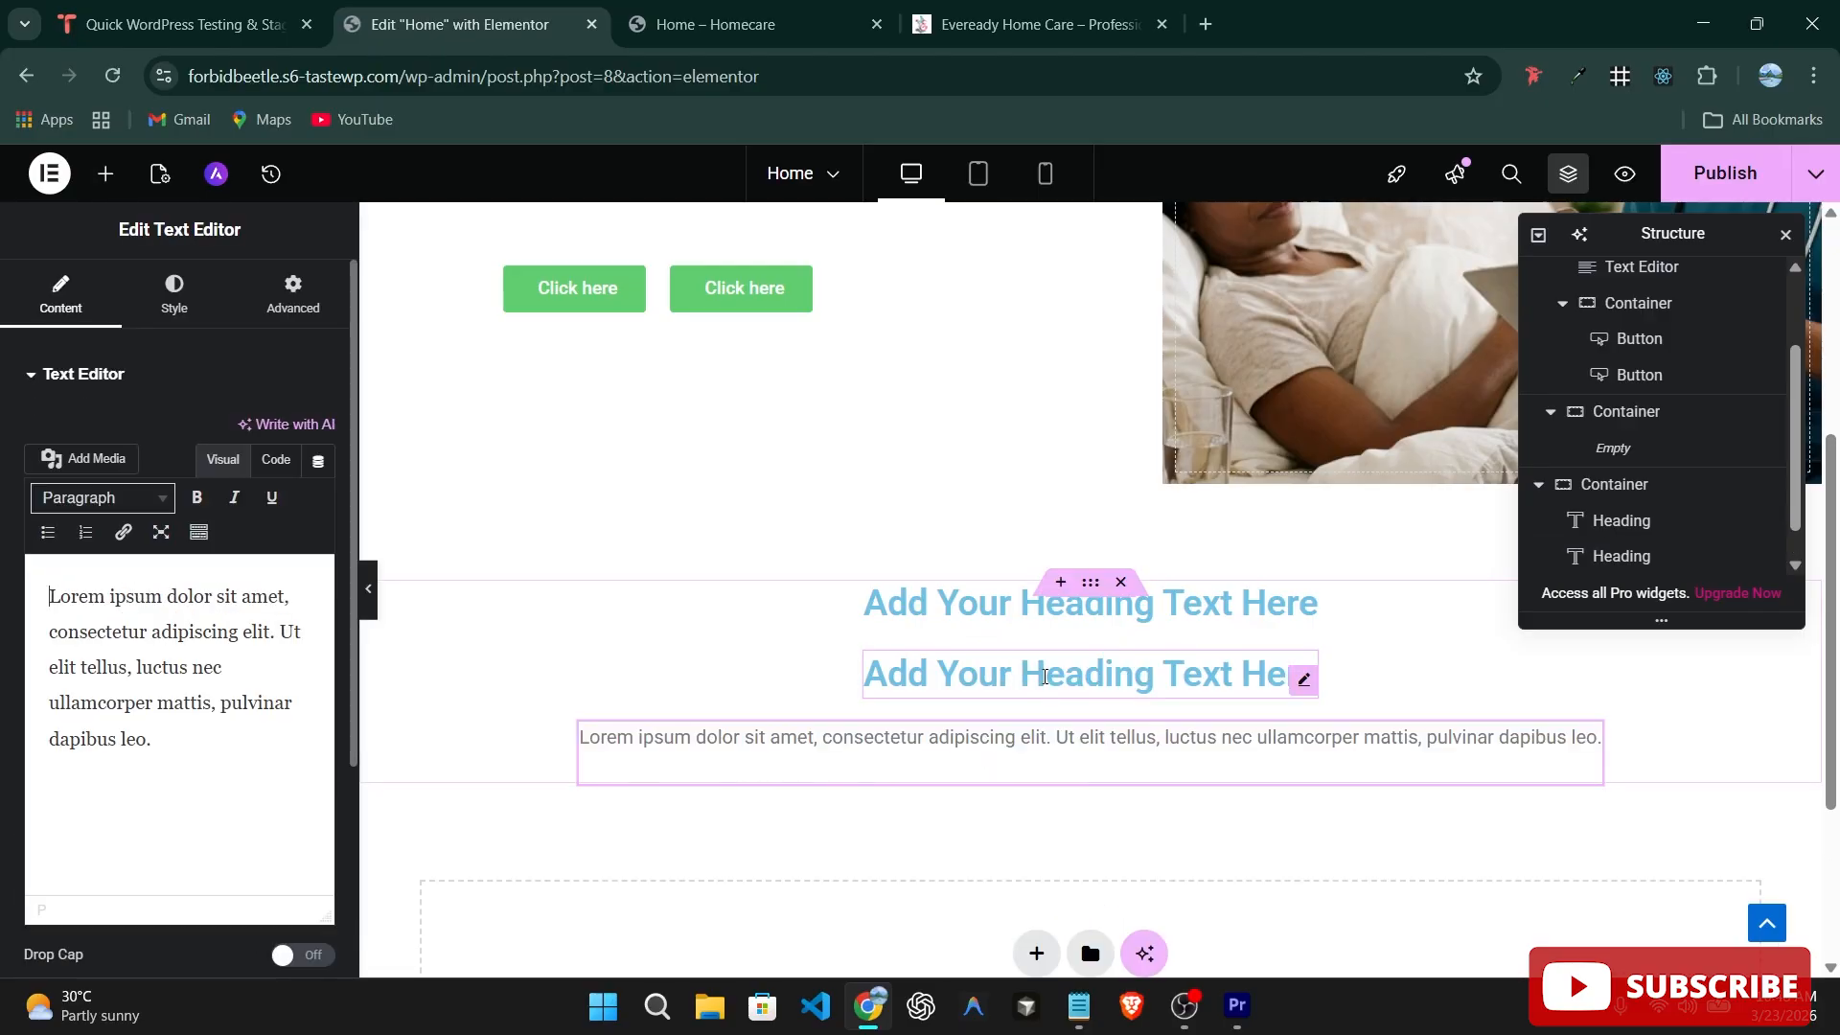
Replace the second heading's placeholder text with "Home Care".
click(915, 676)
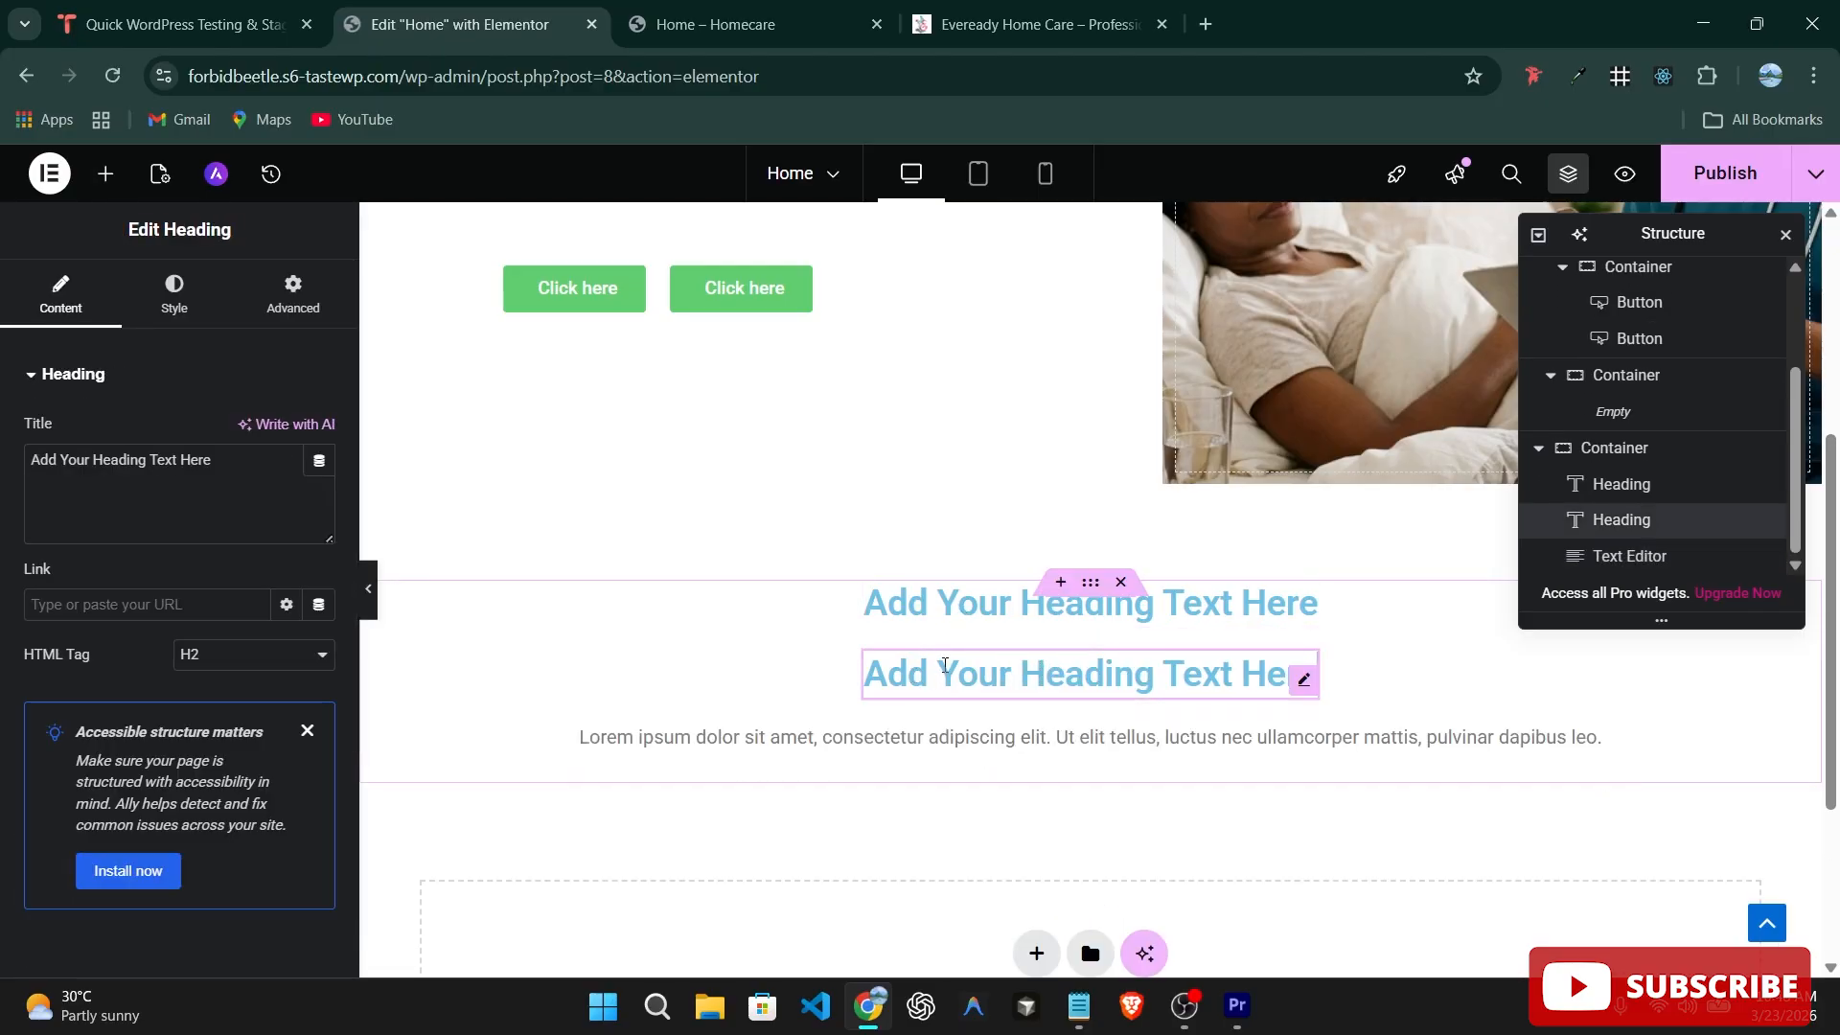
triple_click(945, 666)
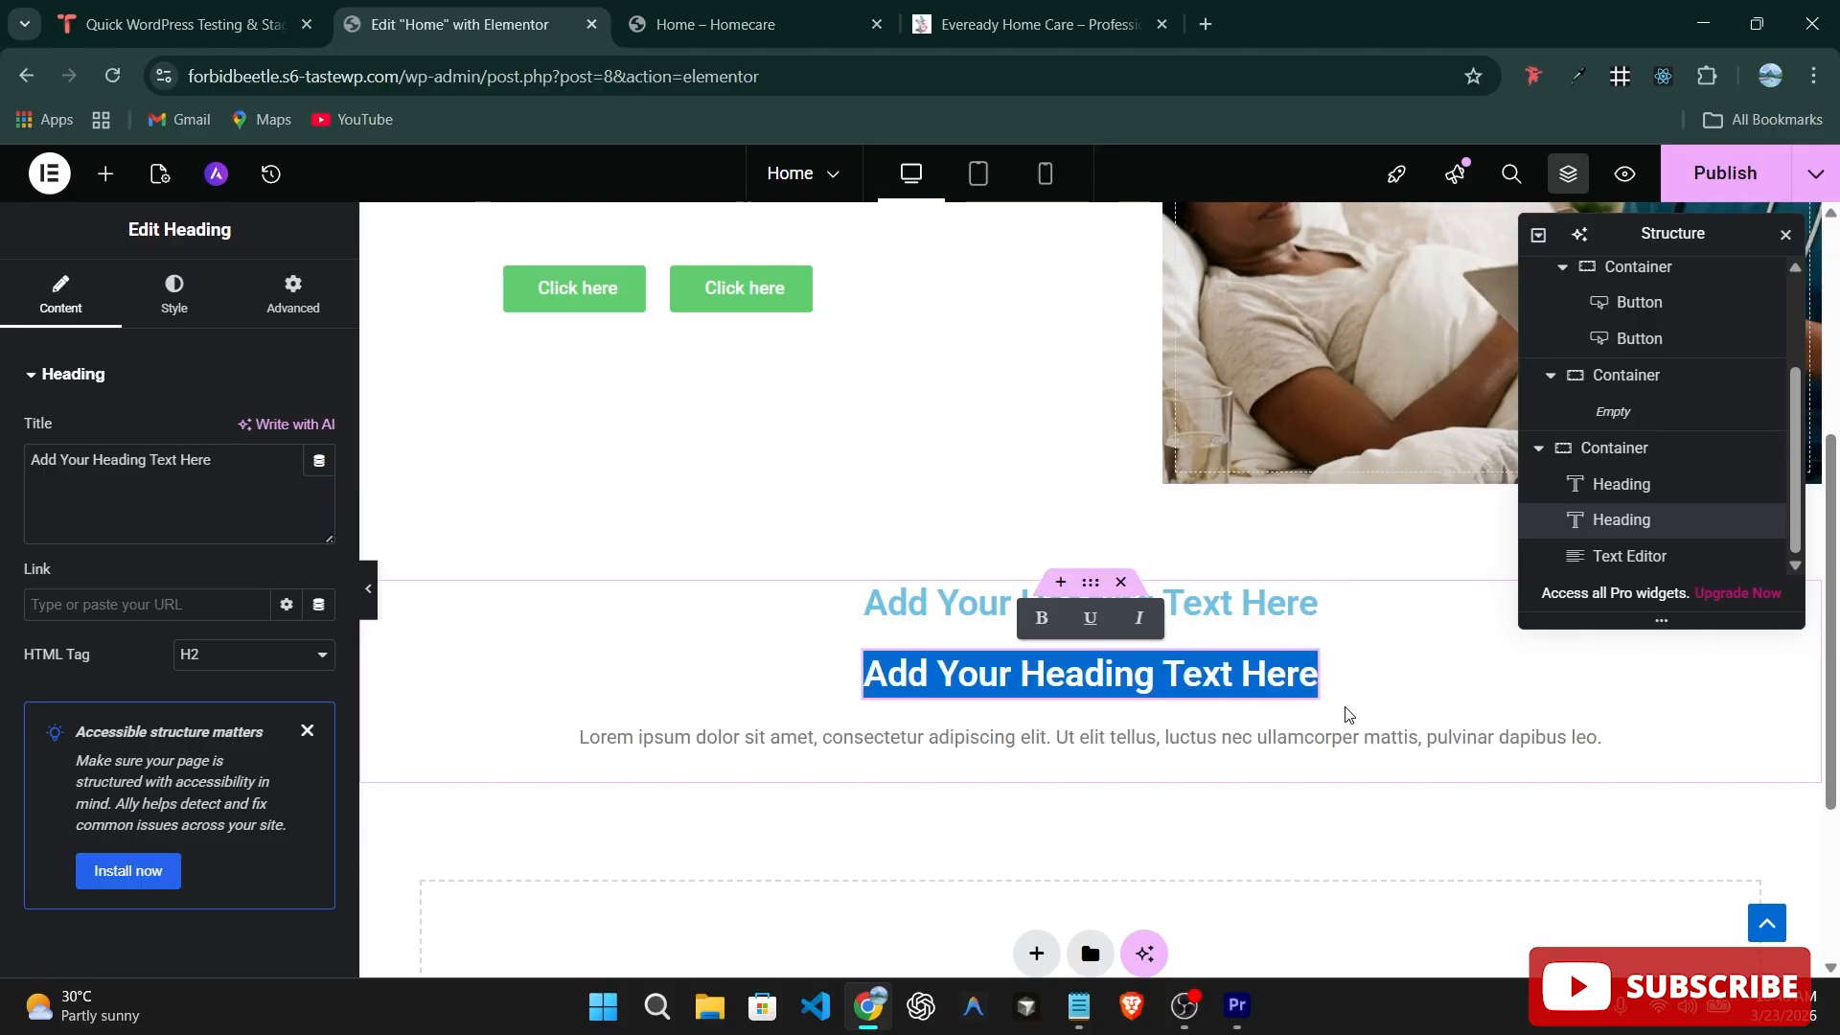
text(Home)
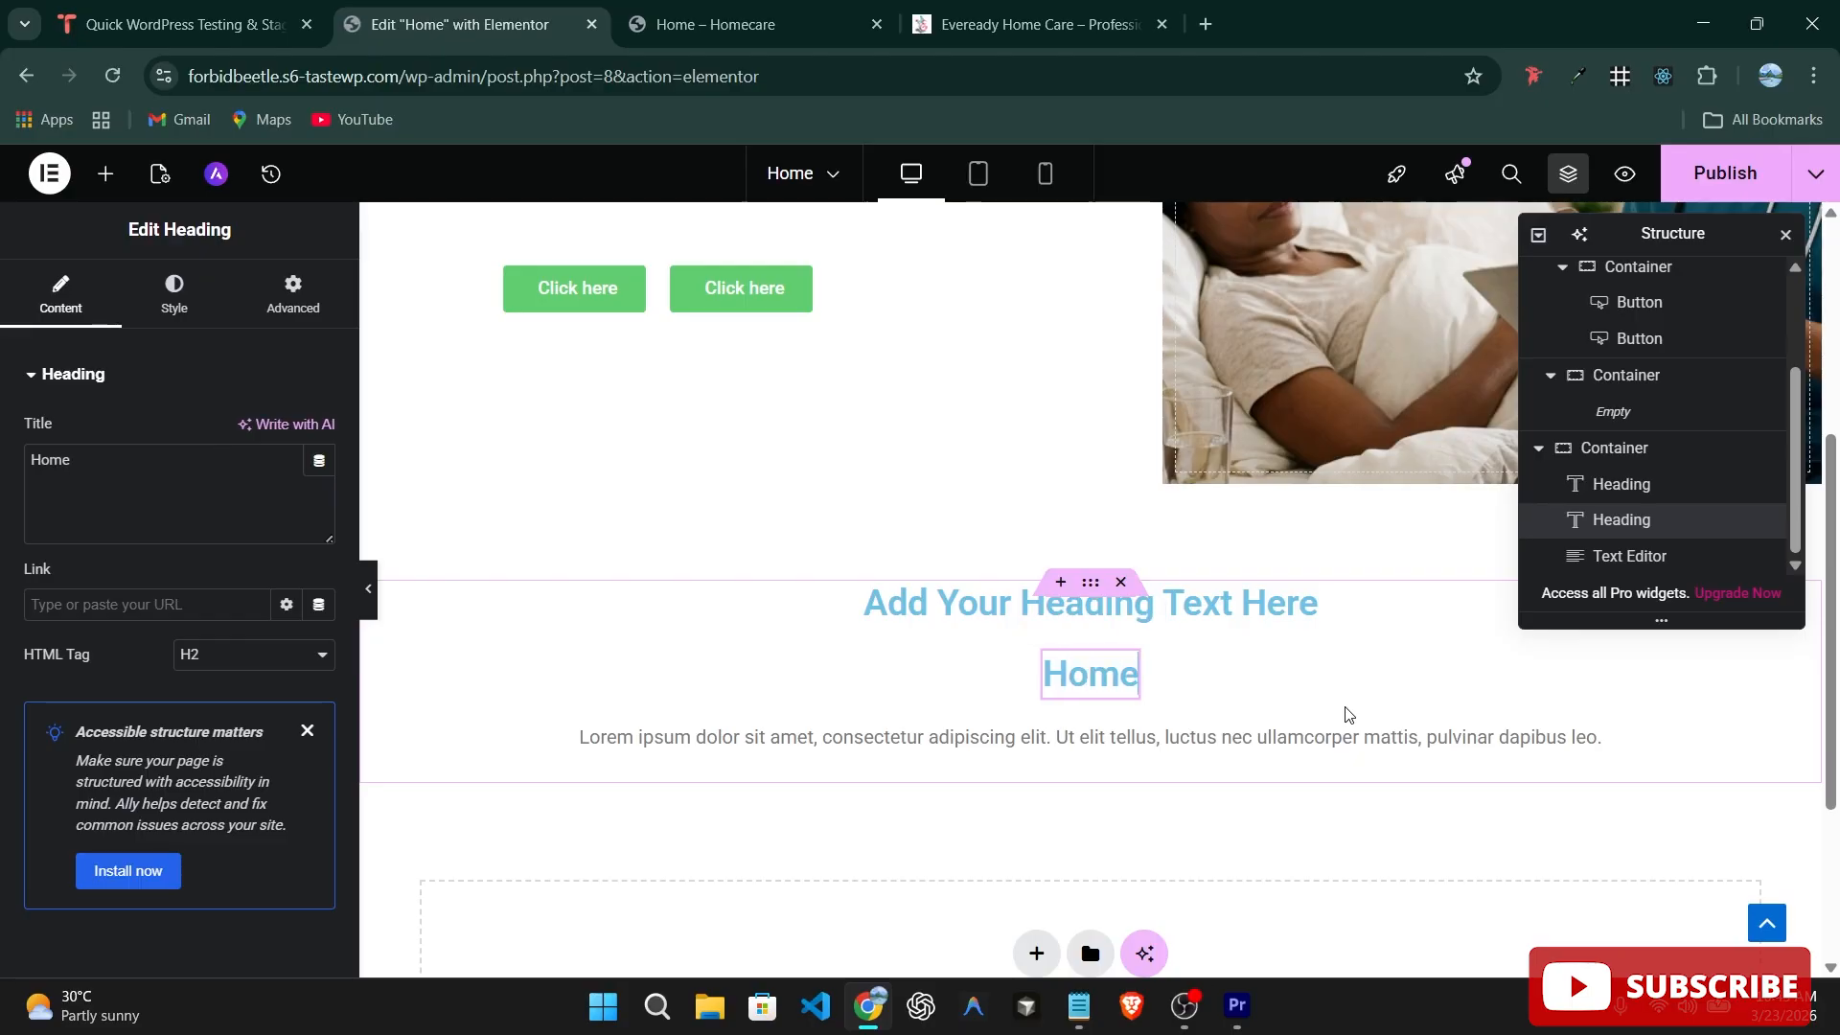
text( Cae)
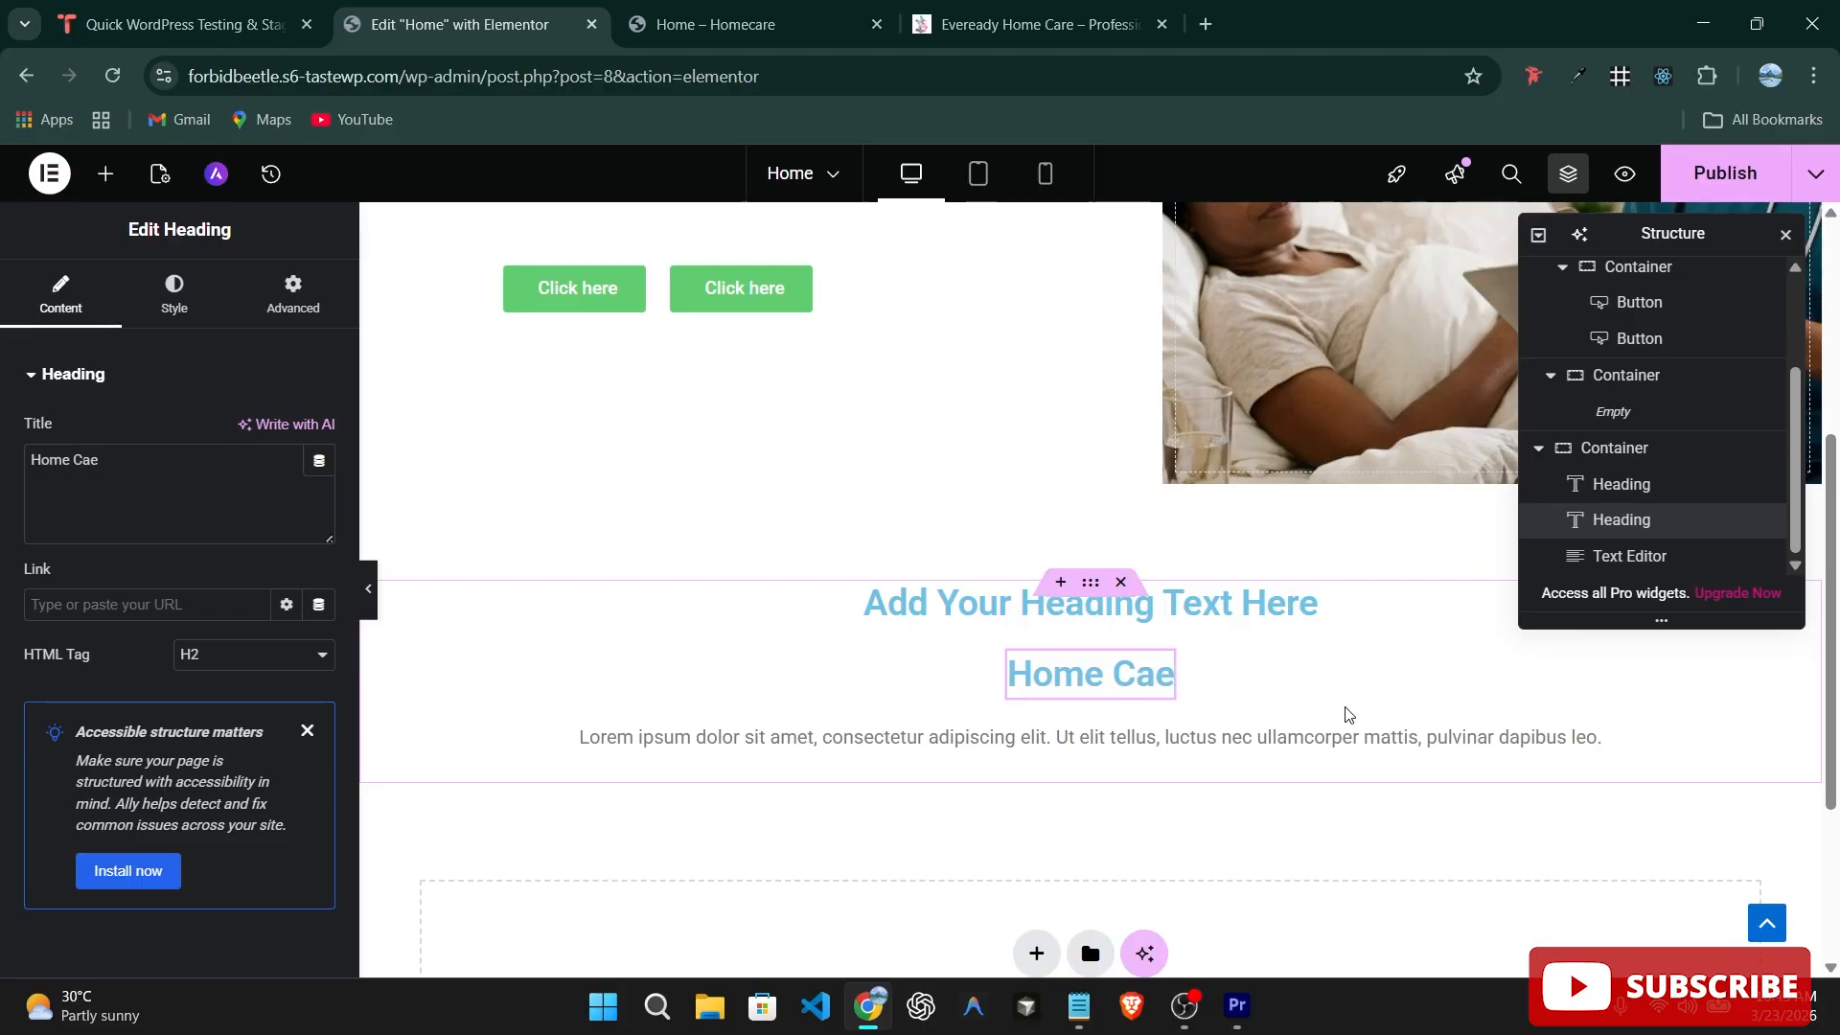
key(BackSpace)
text(re)
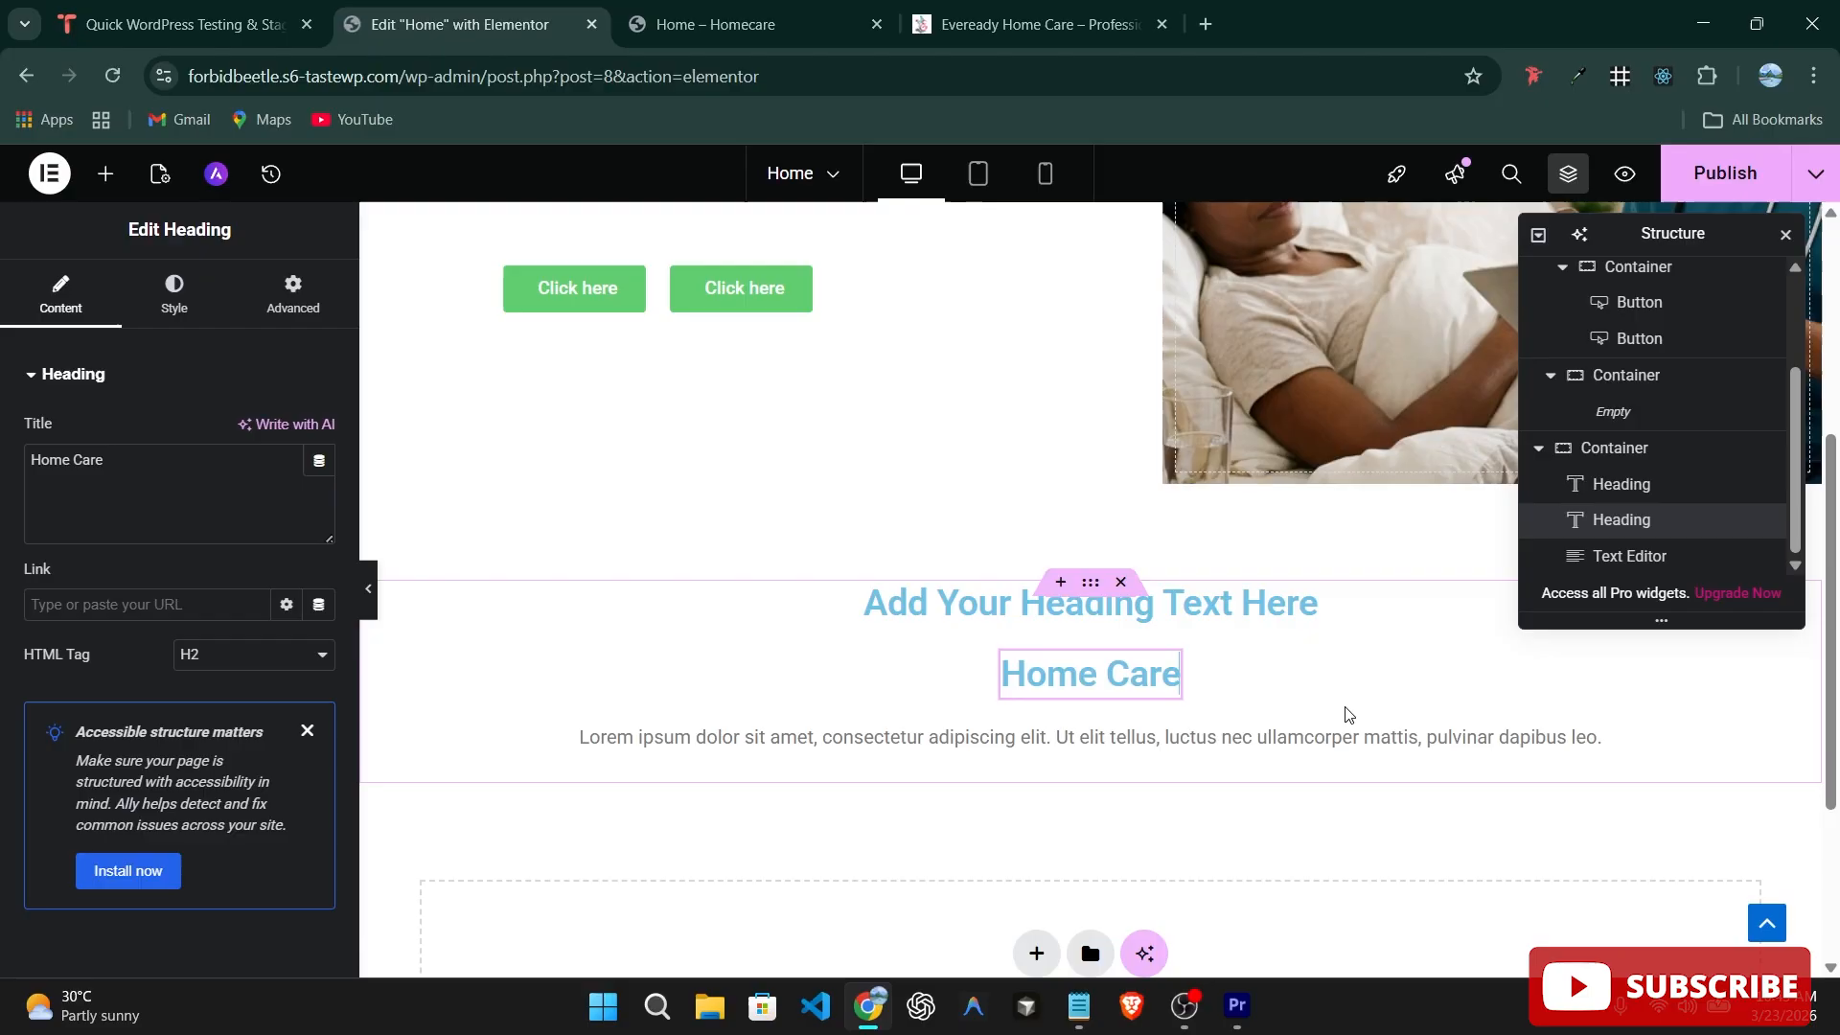
Set the "Home Care" heading's font size to 56 px in its typography settings.
click(201, 307)
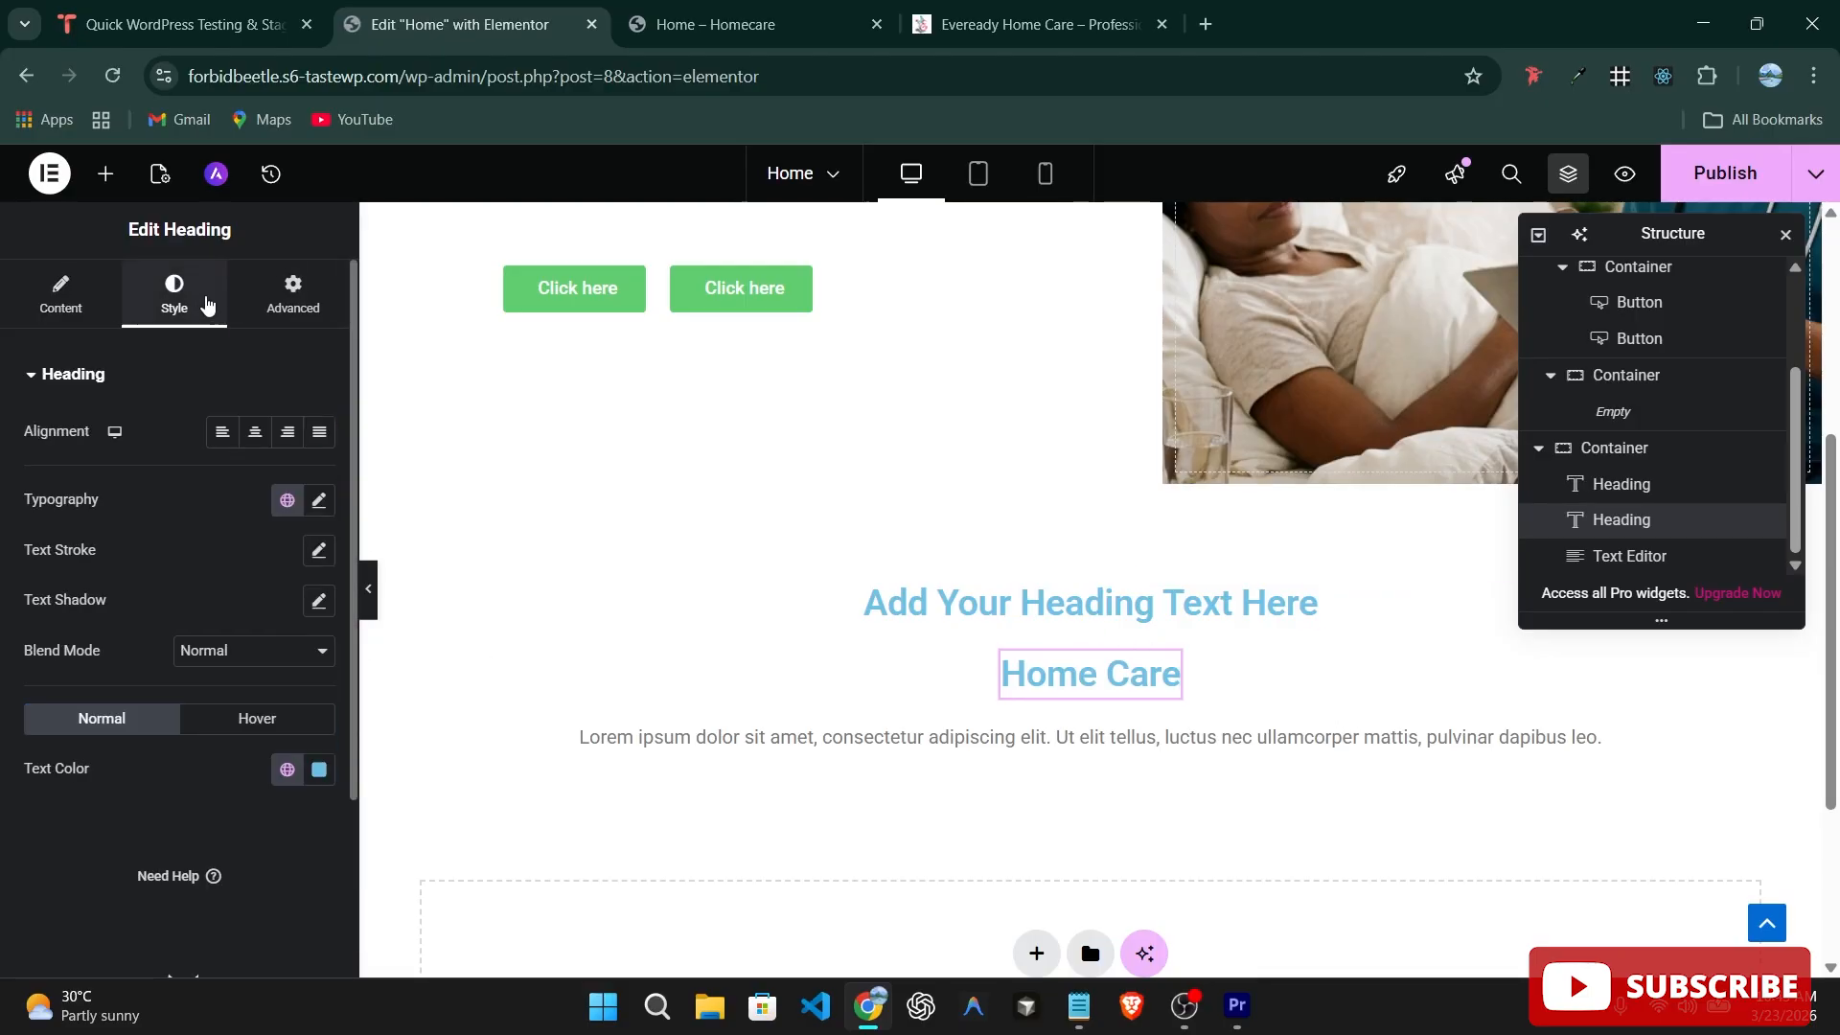
click(316, 504)
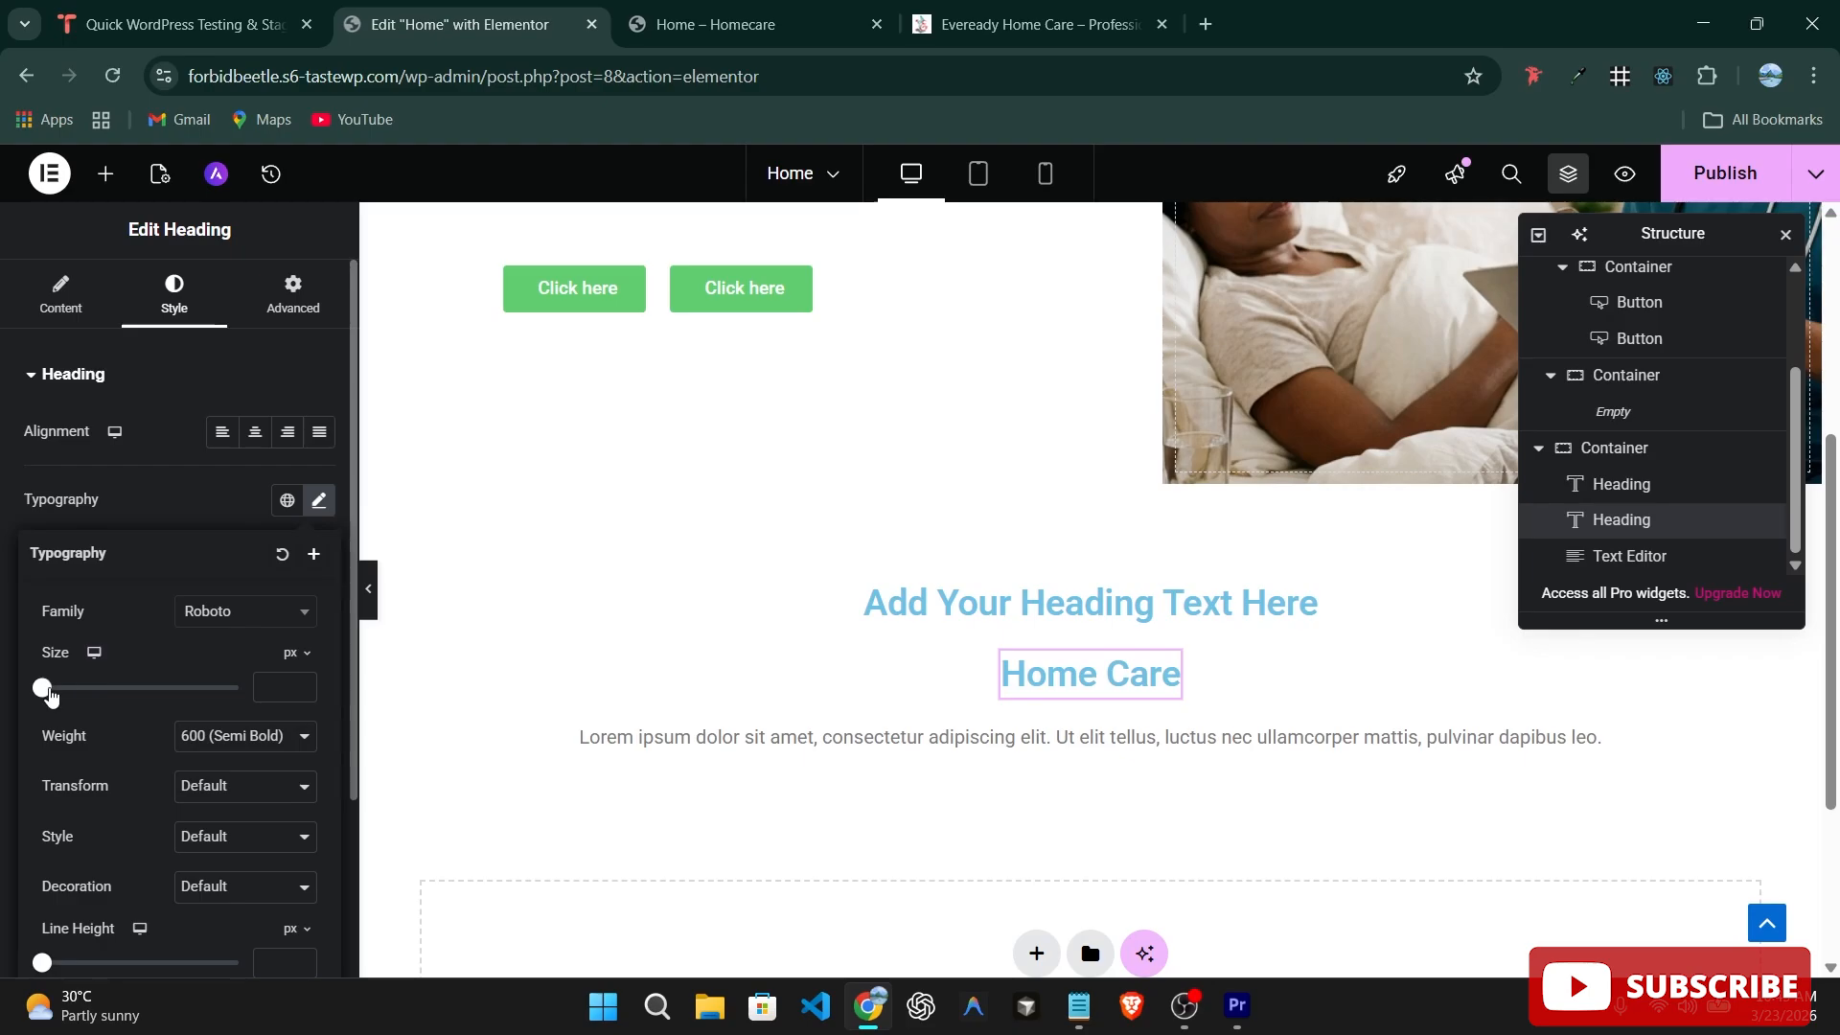
drag(51, 697, 105, 700)
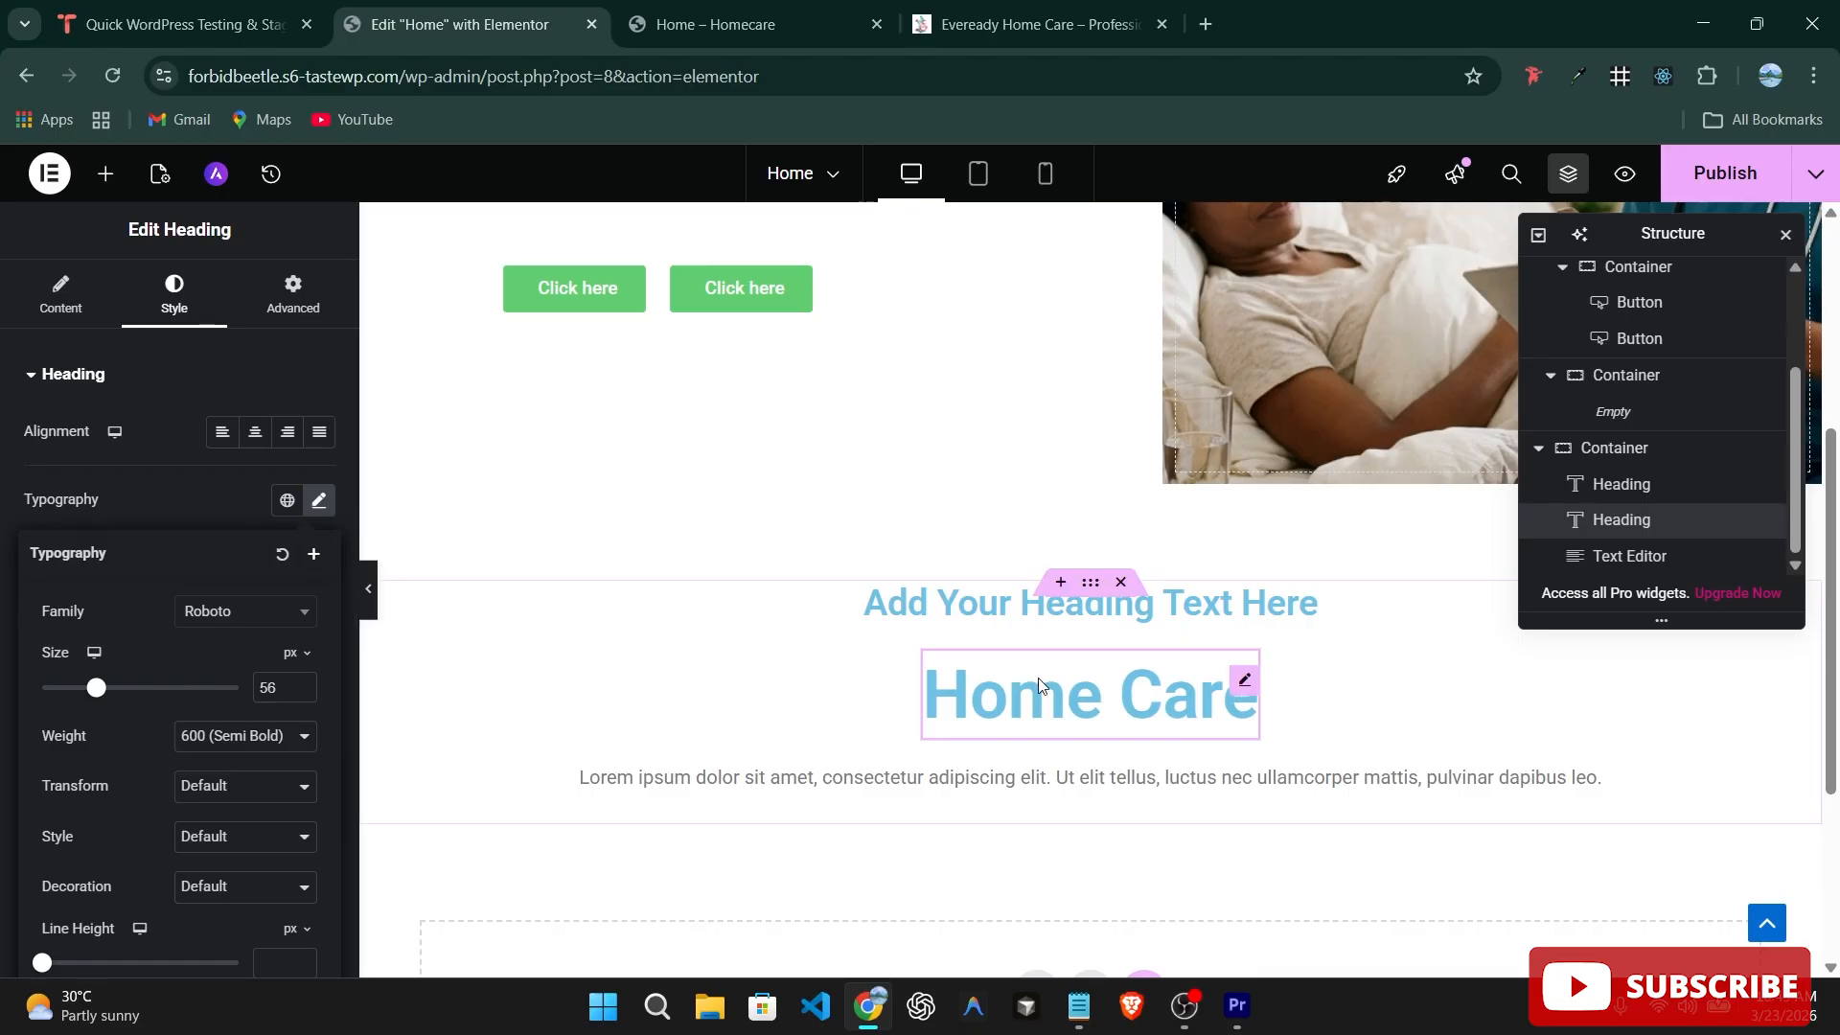
Replace the placeholder text of the heading above "Home Care" with "Abouts Us".
click(949, 604)
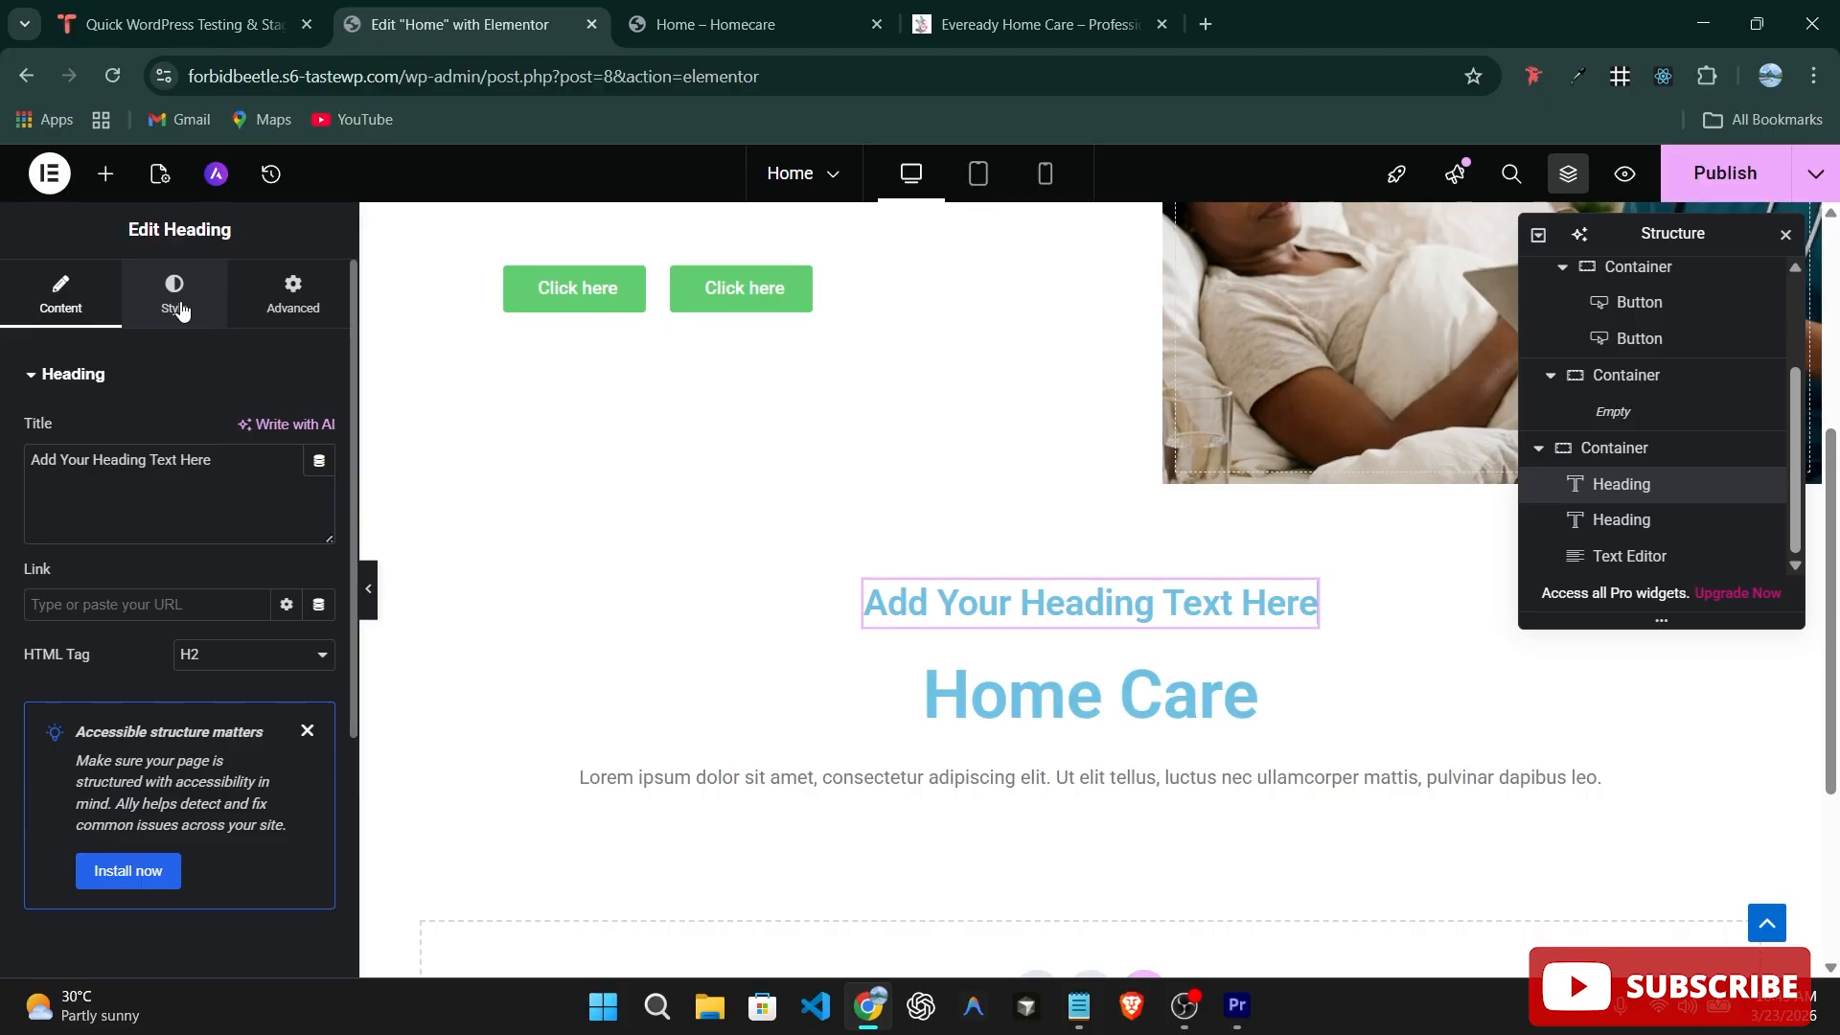
triple_click(1064, 614)
text(Ab)
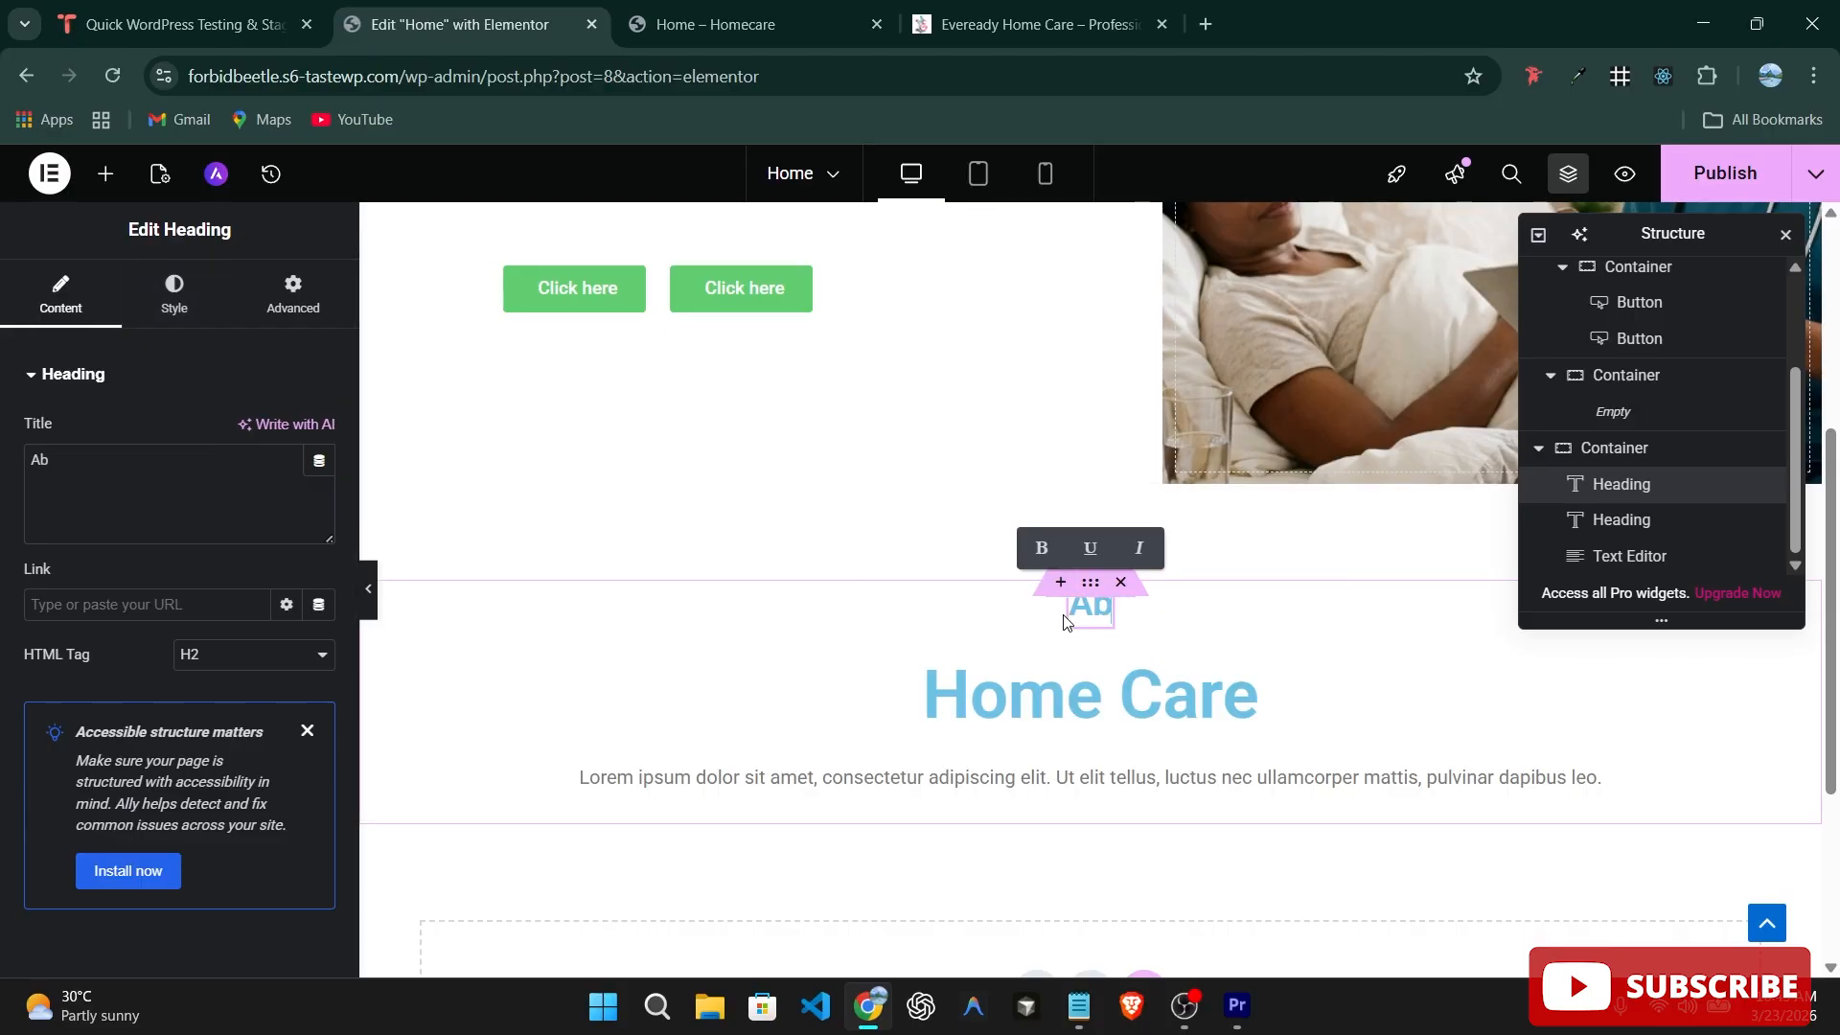
text(outs)
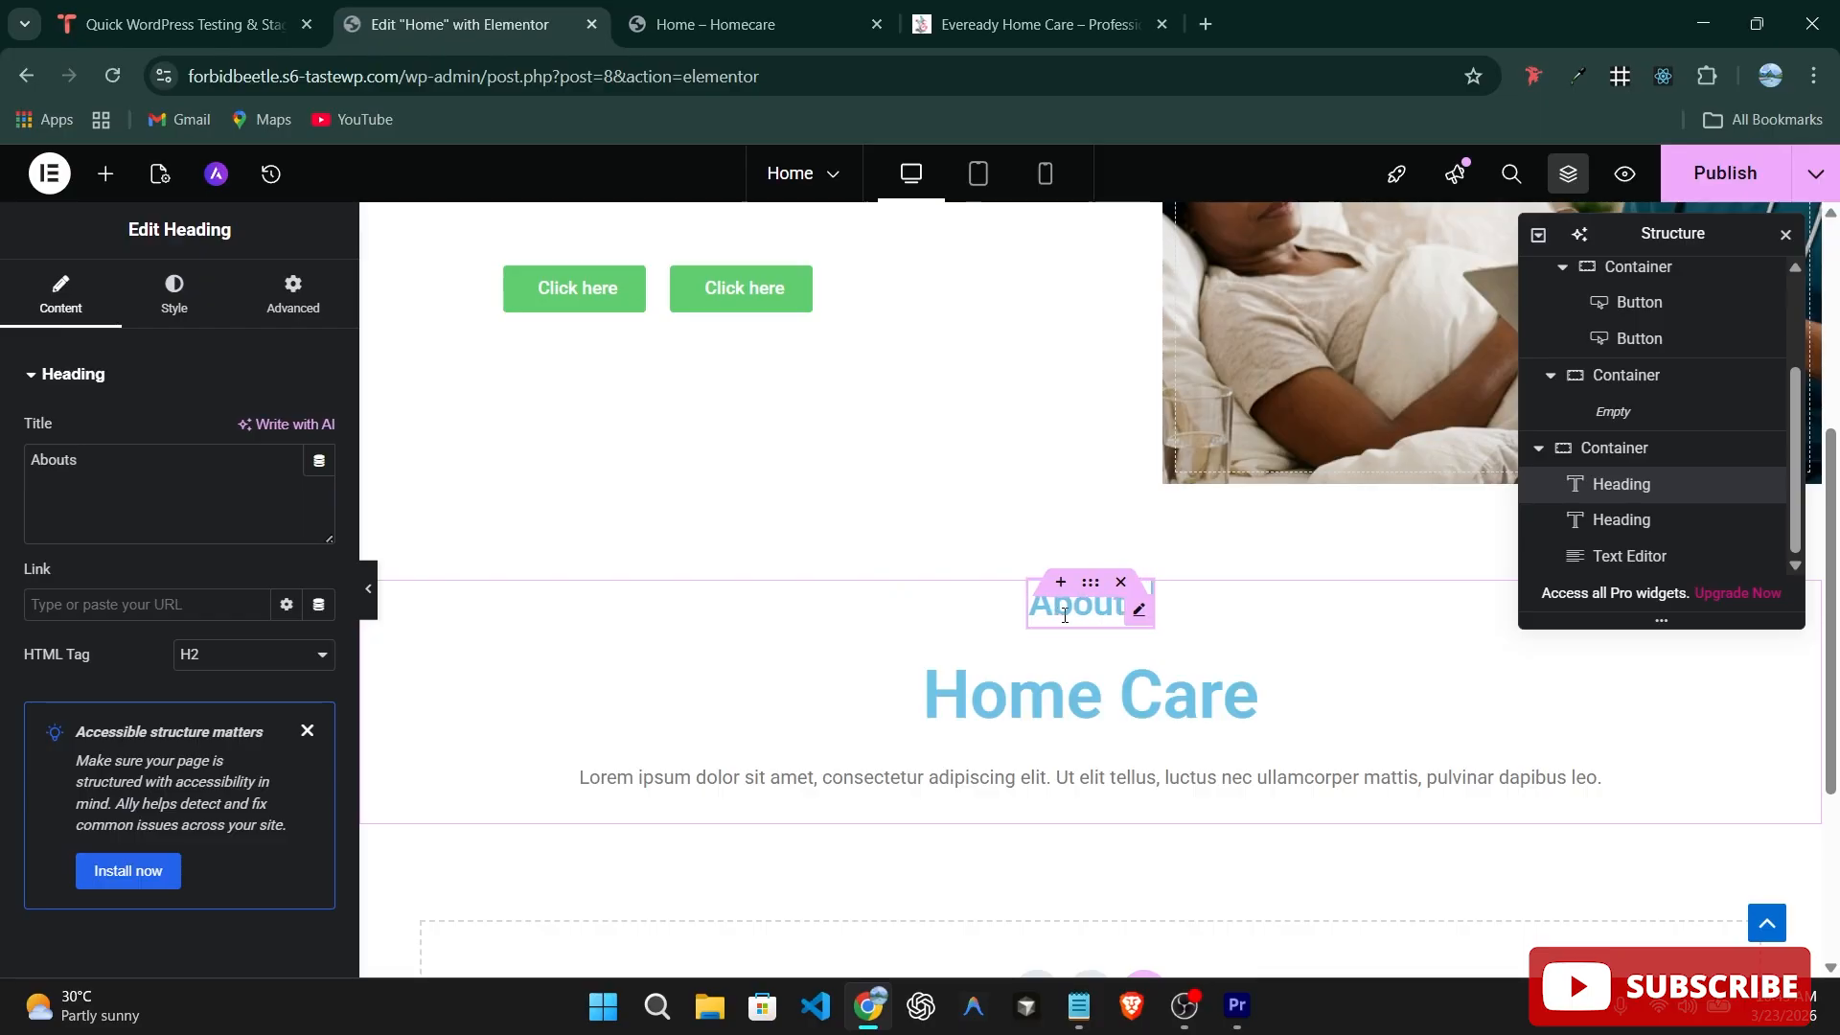
text( Us)
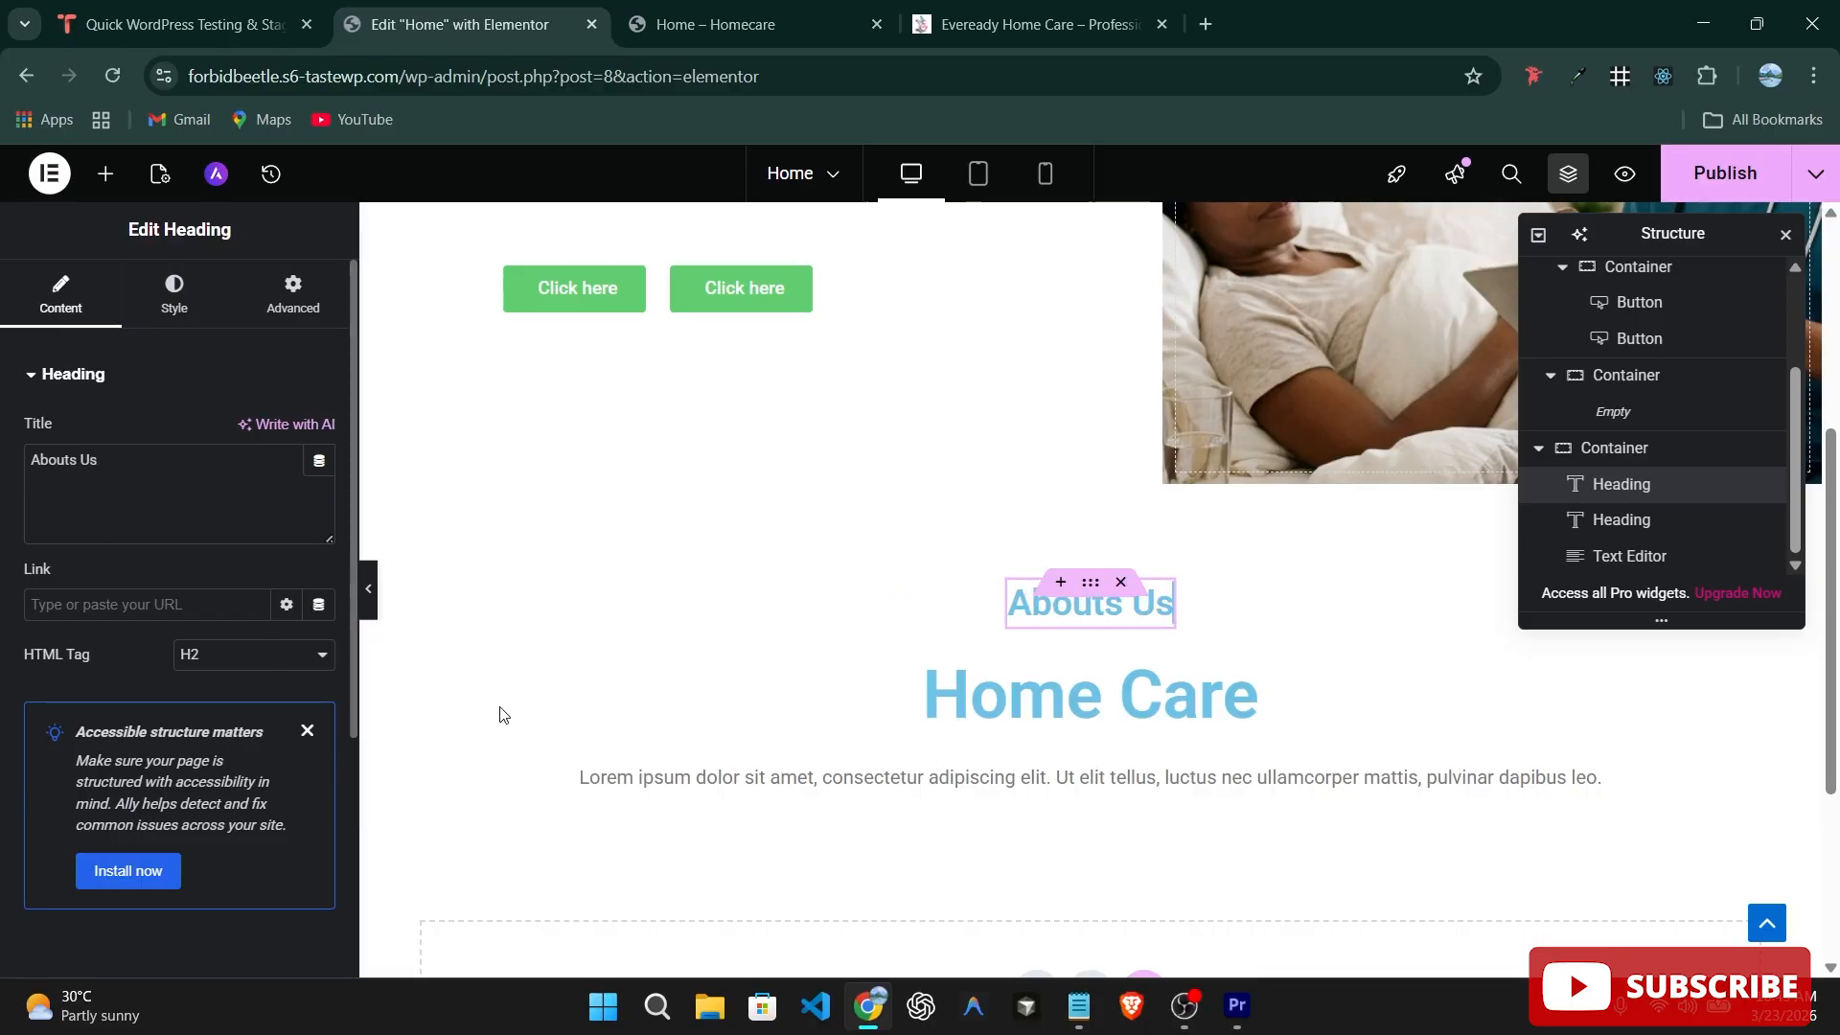
Check the "Home Care" heading's content settings and set the hero heading "Care You Can Trust" to HTML tag H1.
click(1002, 710)
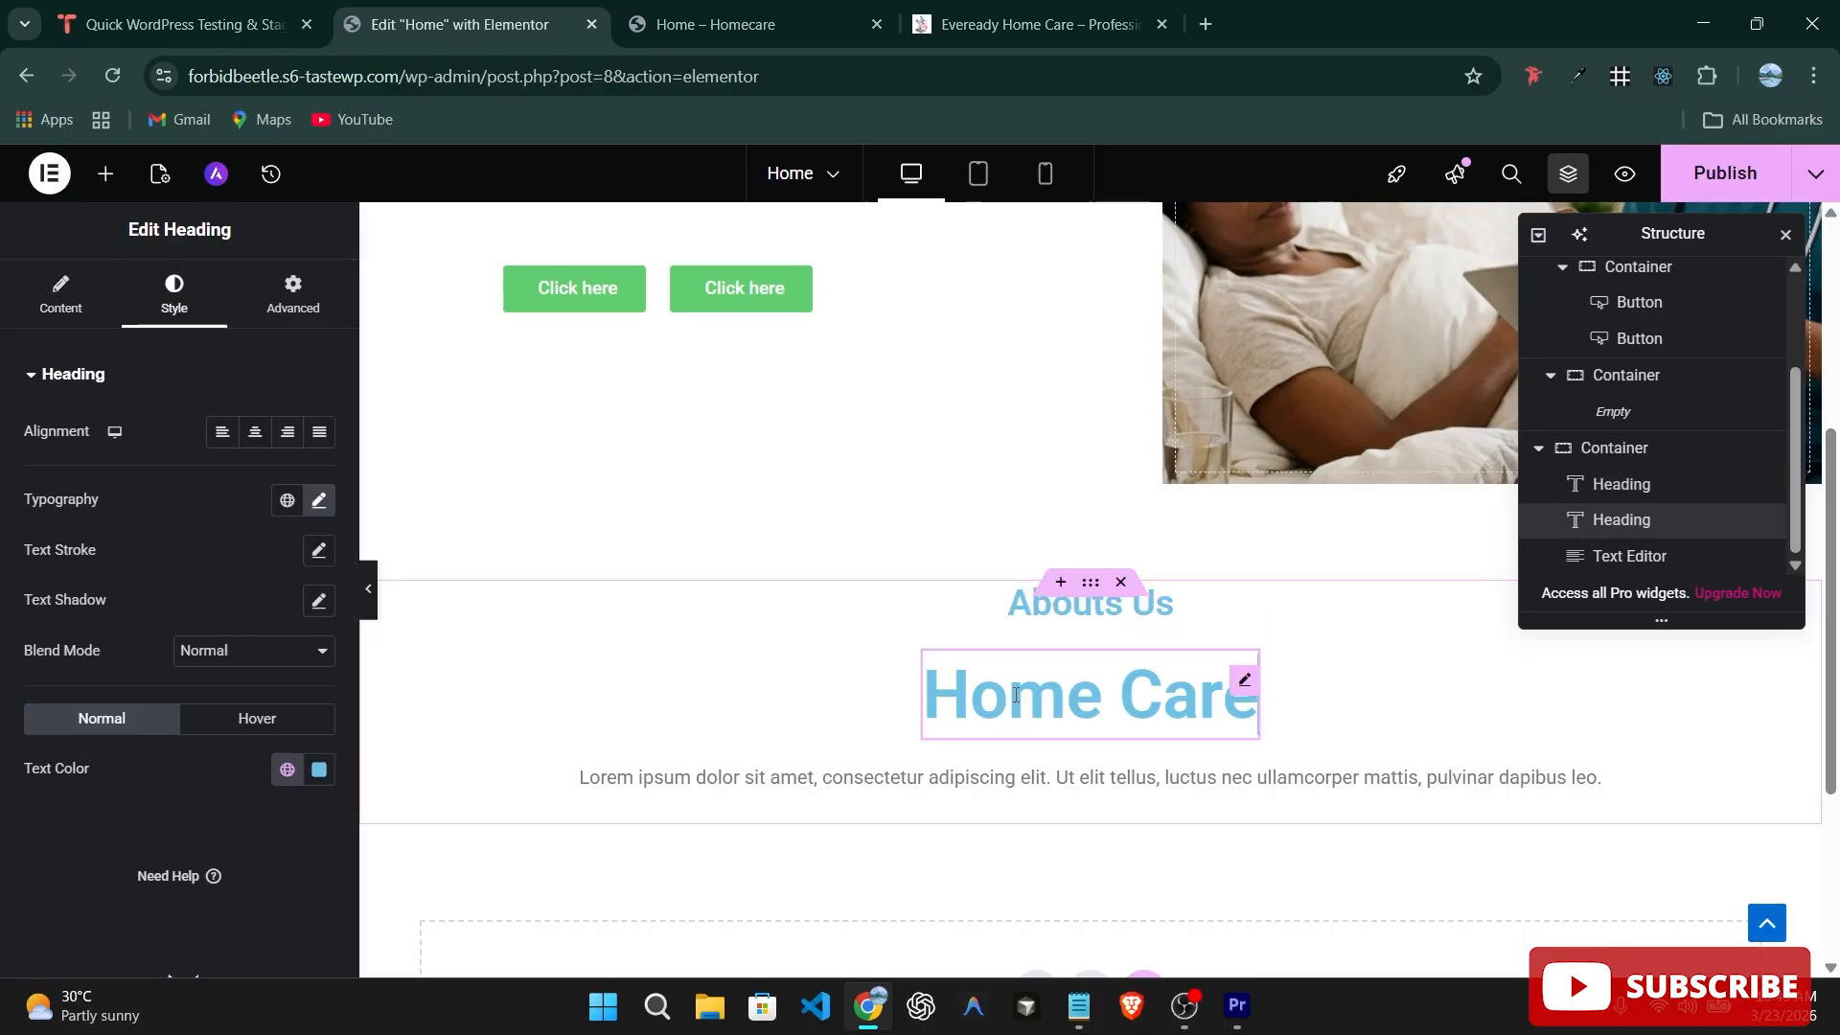
click(60, 292)
scroll(645, 635, up, 5)
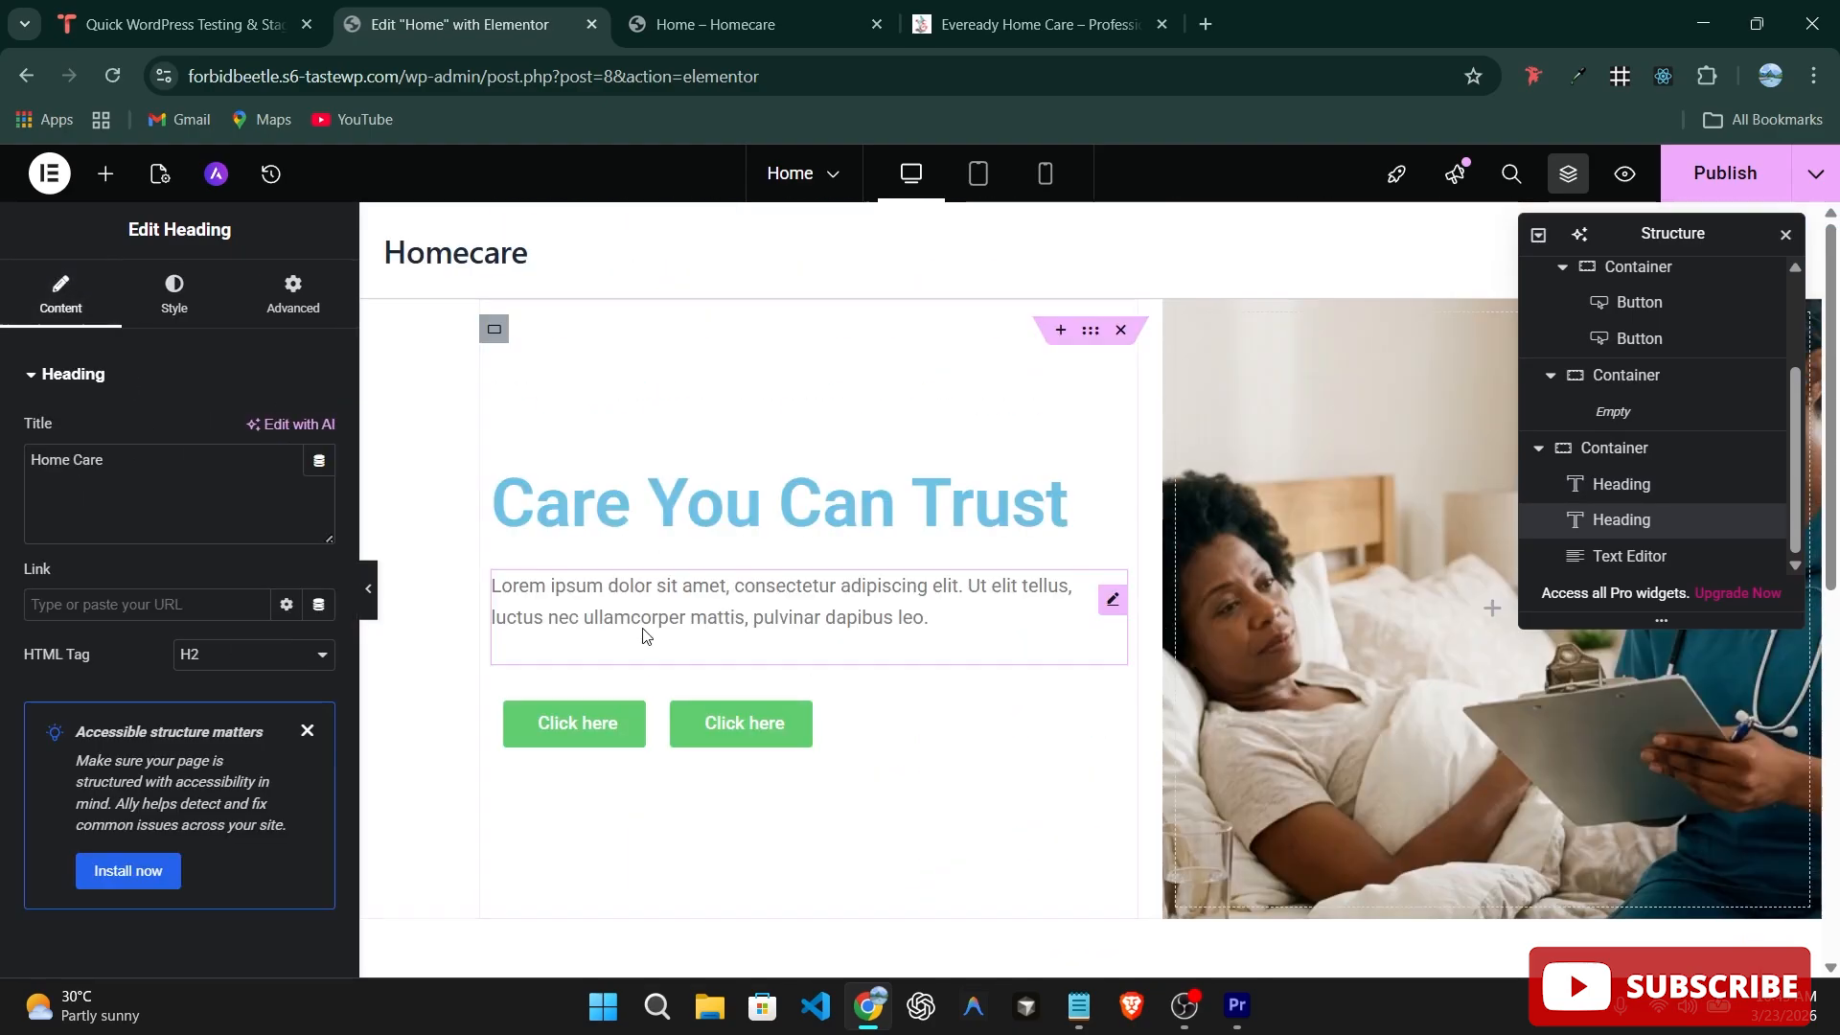
click(715, 506)
click(63, 293)
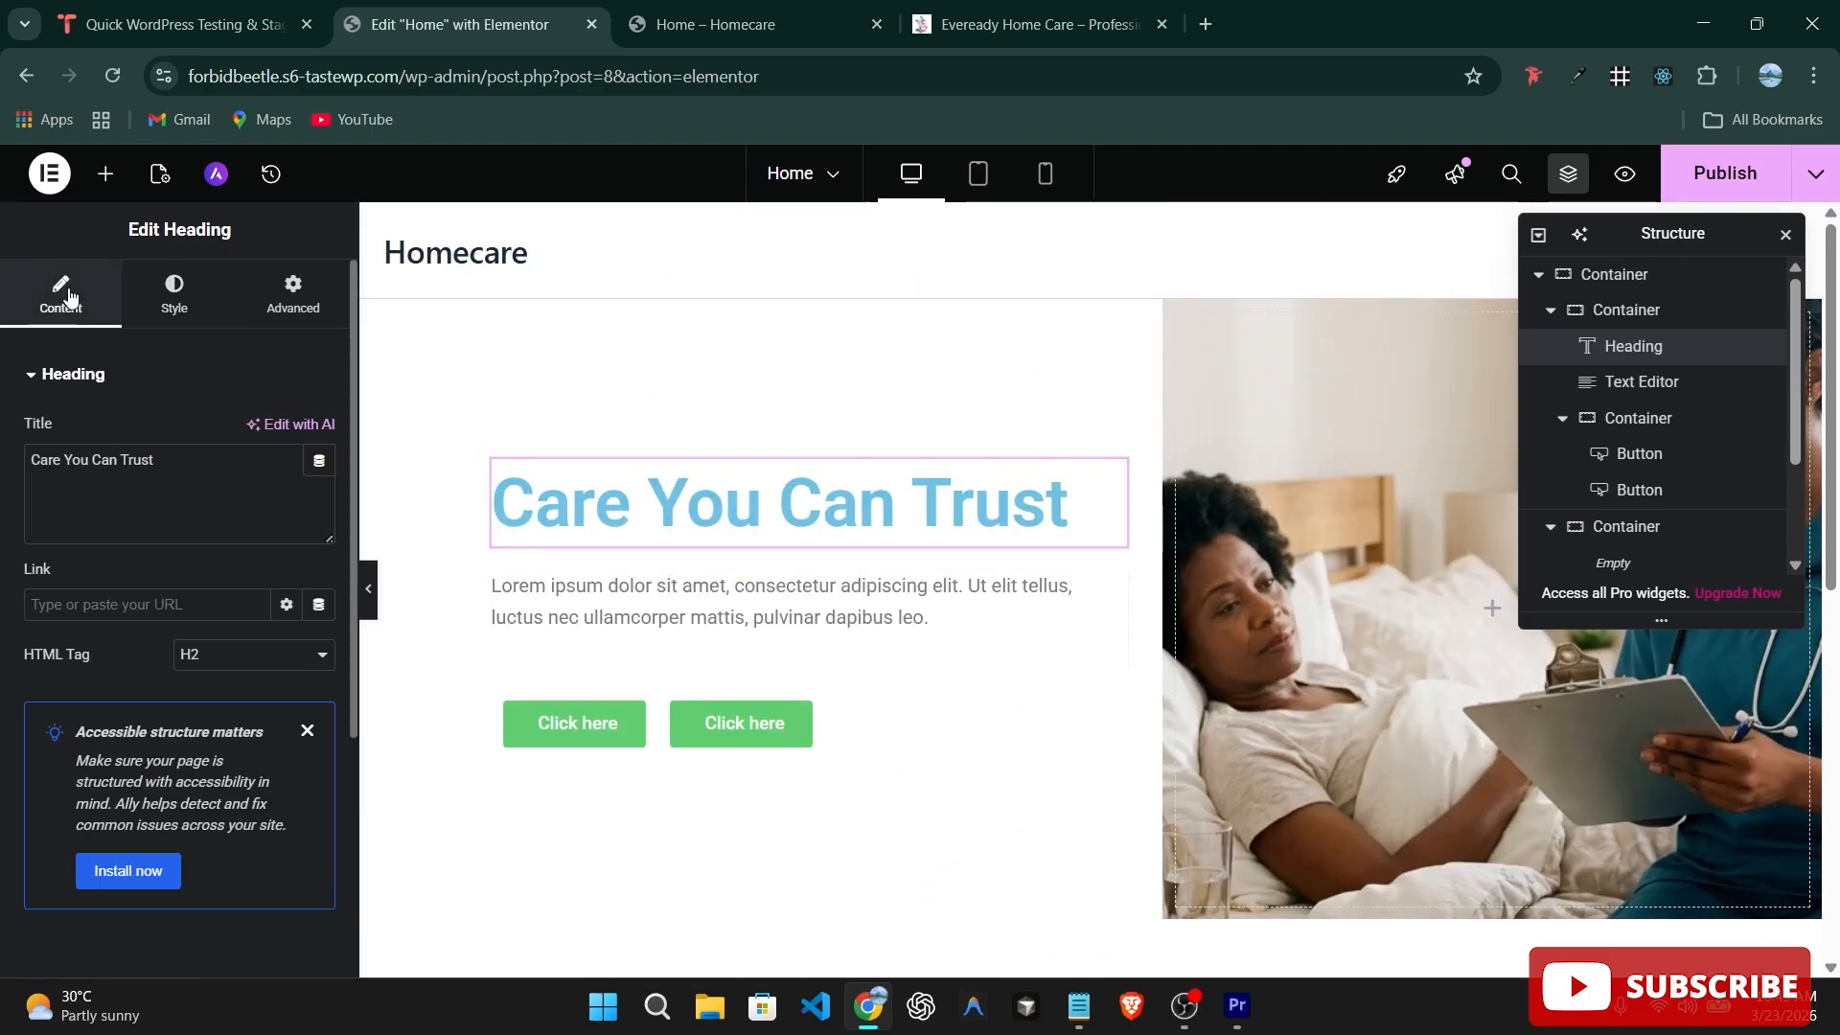
click(273, 653)
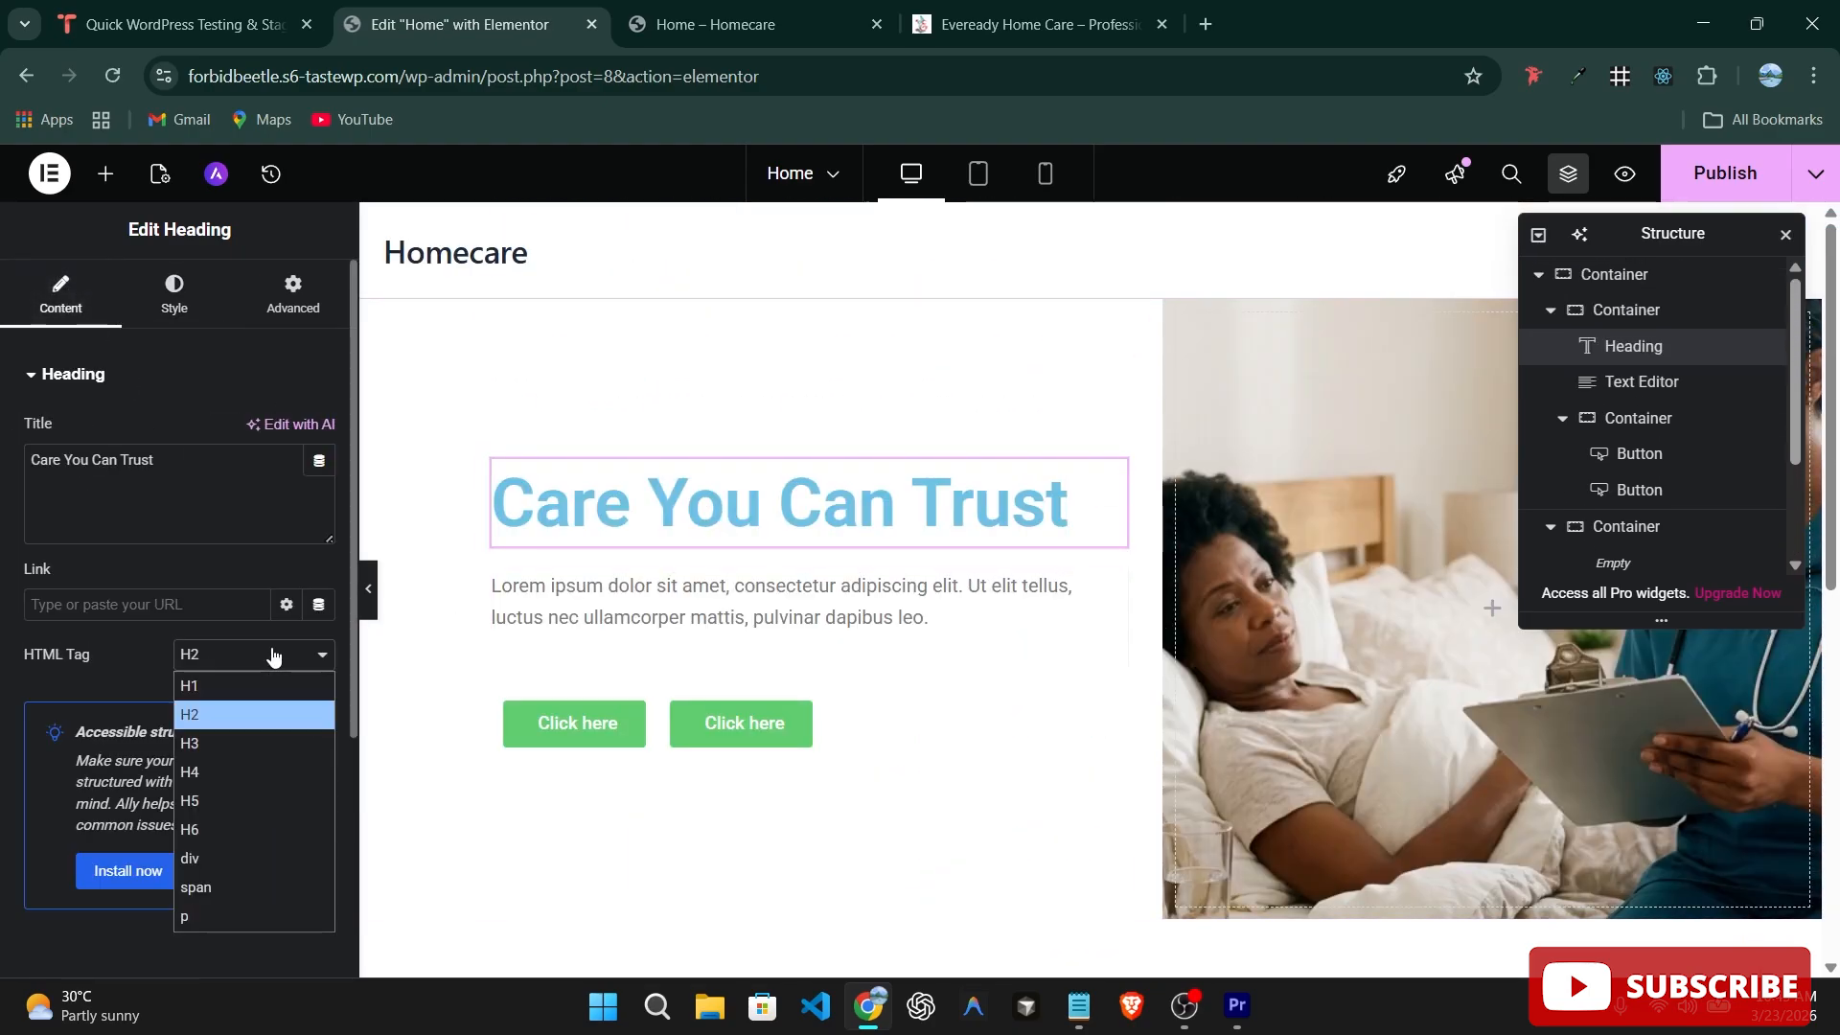
click(213, 687)
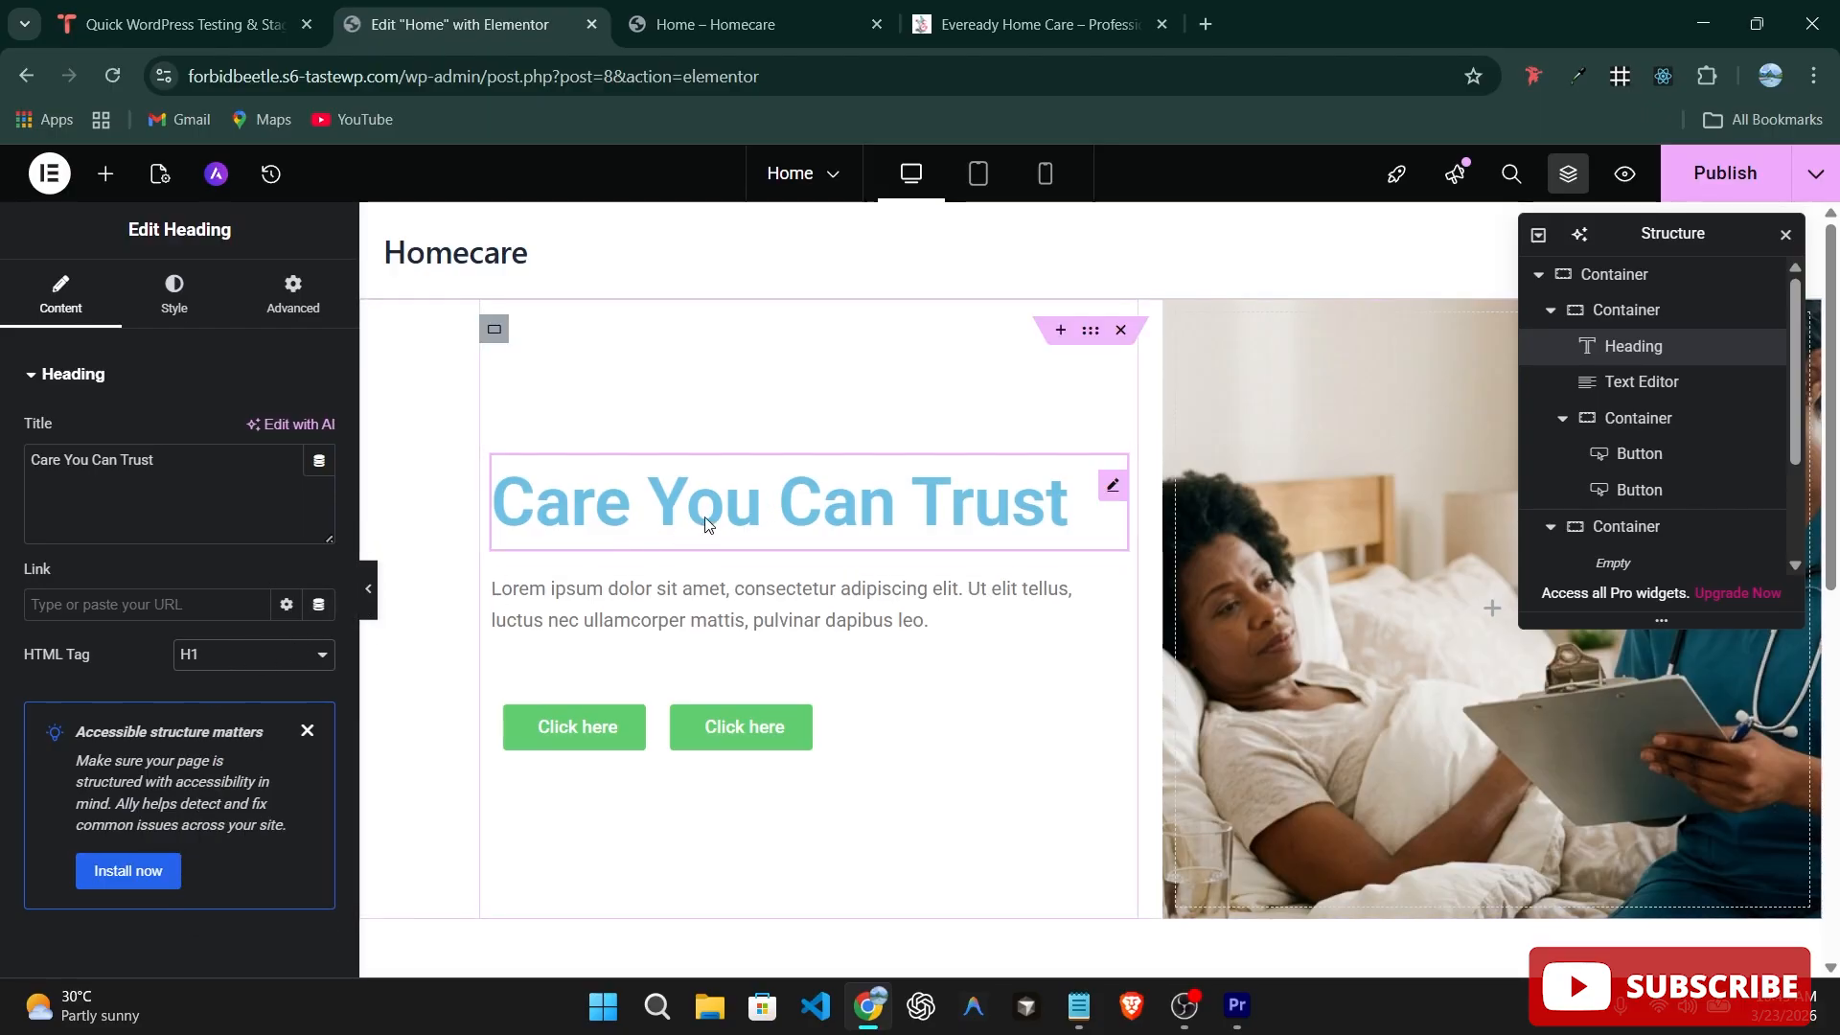
Compare the hero heading with the "Home Care" heading, checking the latter's HTML tag and their appearance on the page.
scroll(714, 536, down, 2)
scroll(764, 645, up, 2)
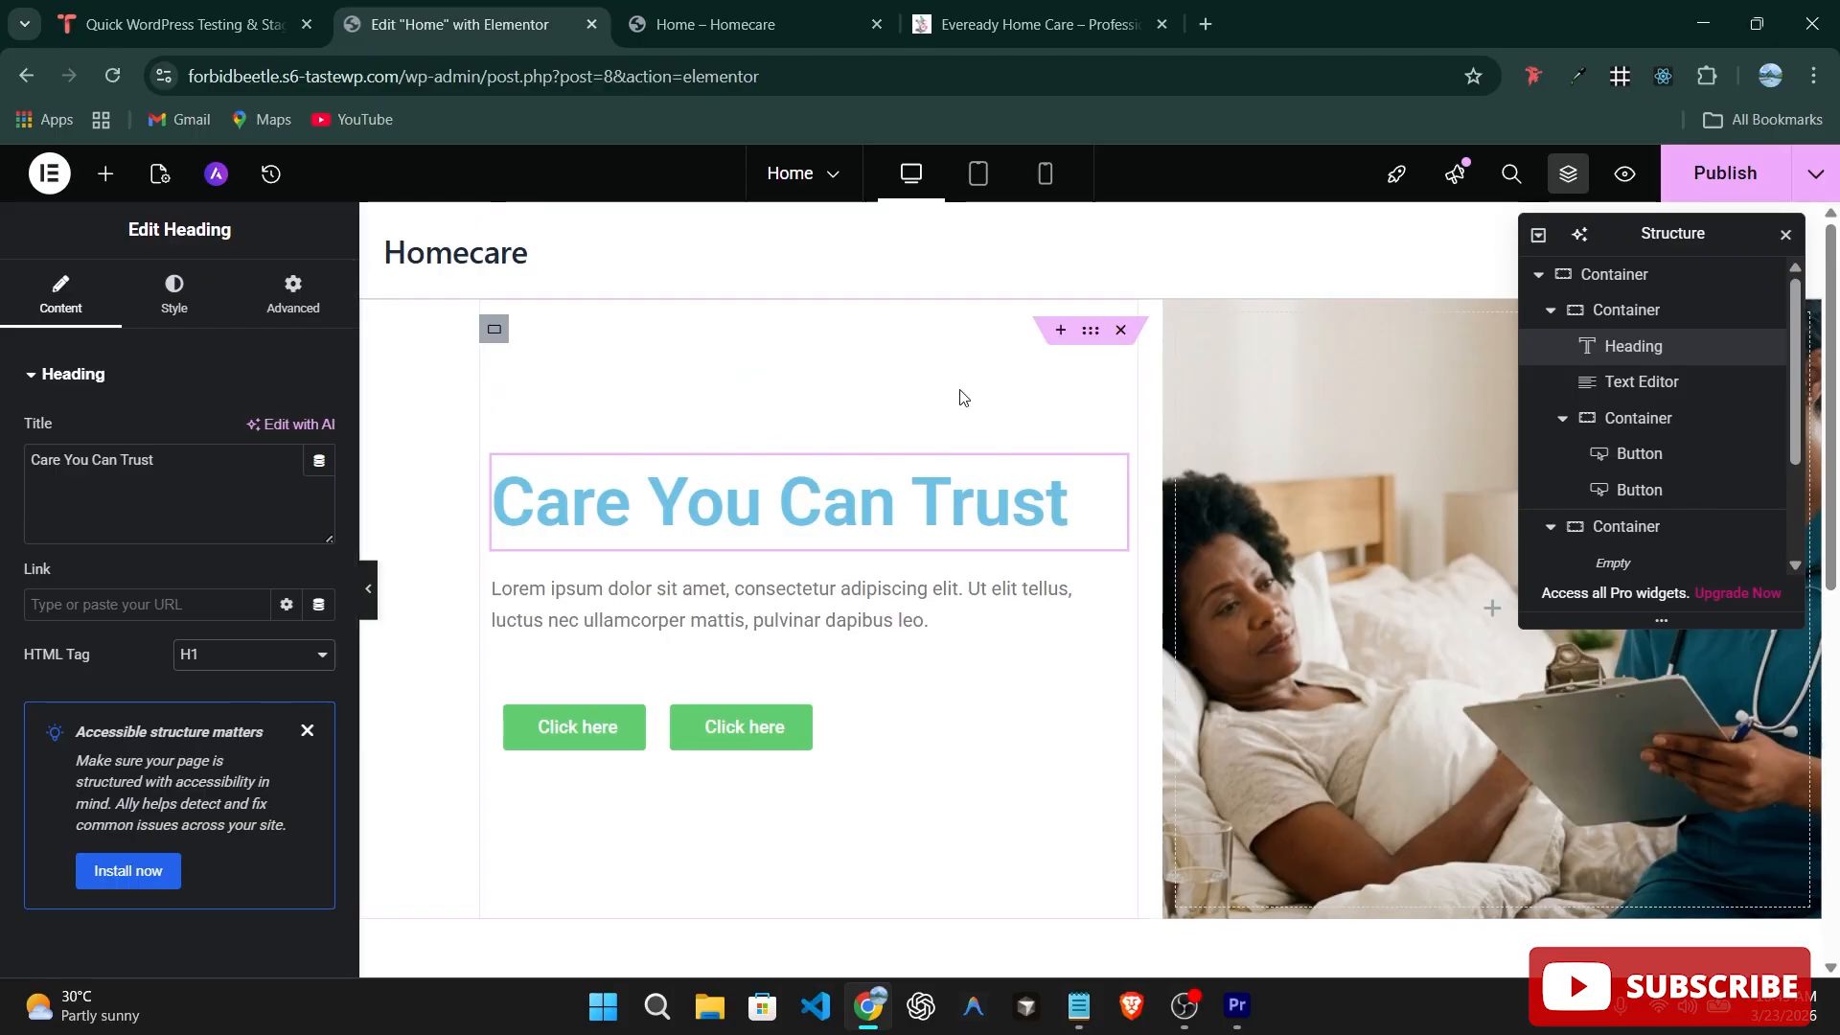
scroll(958, 479, down, 3)
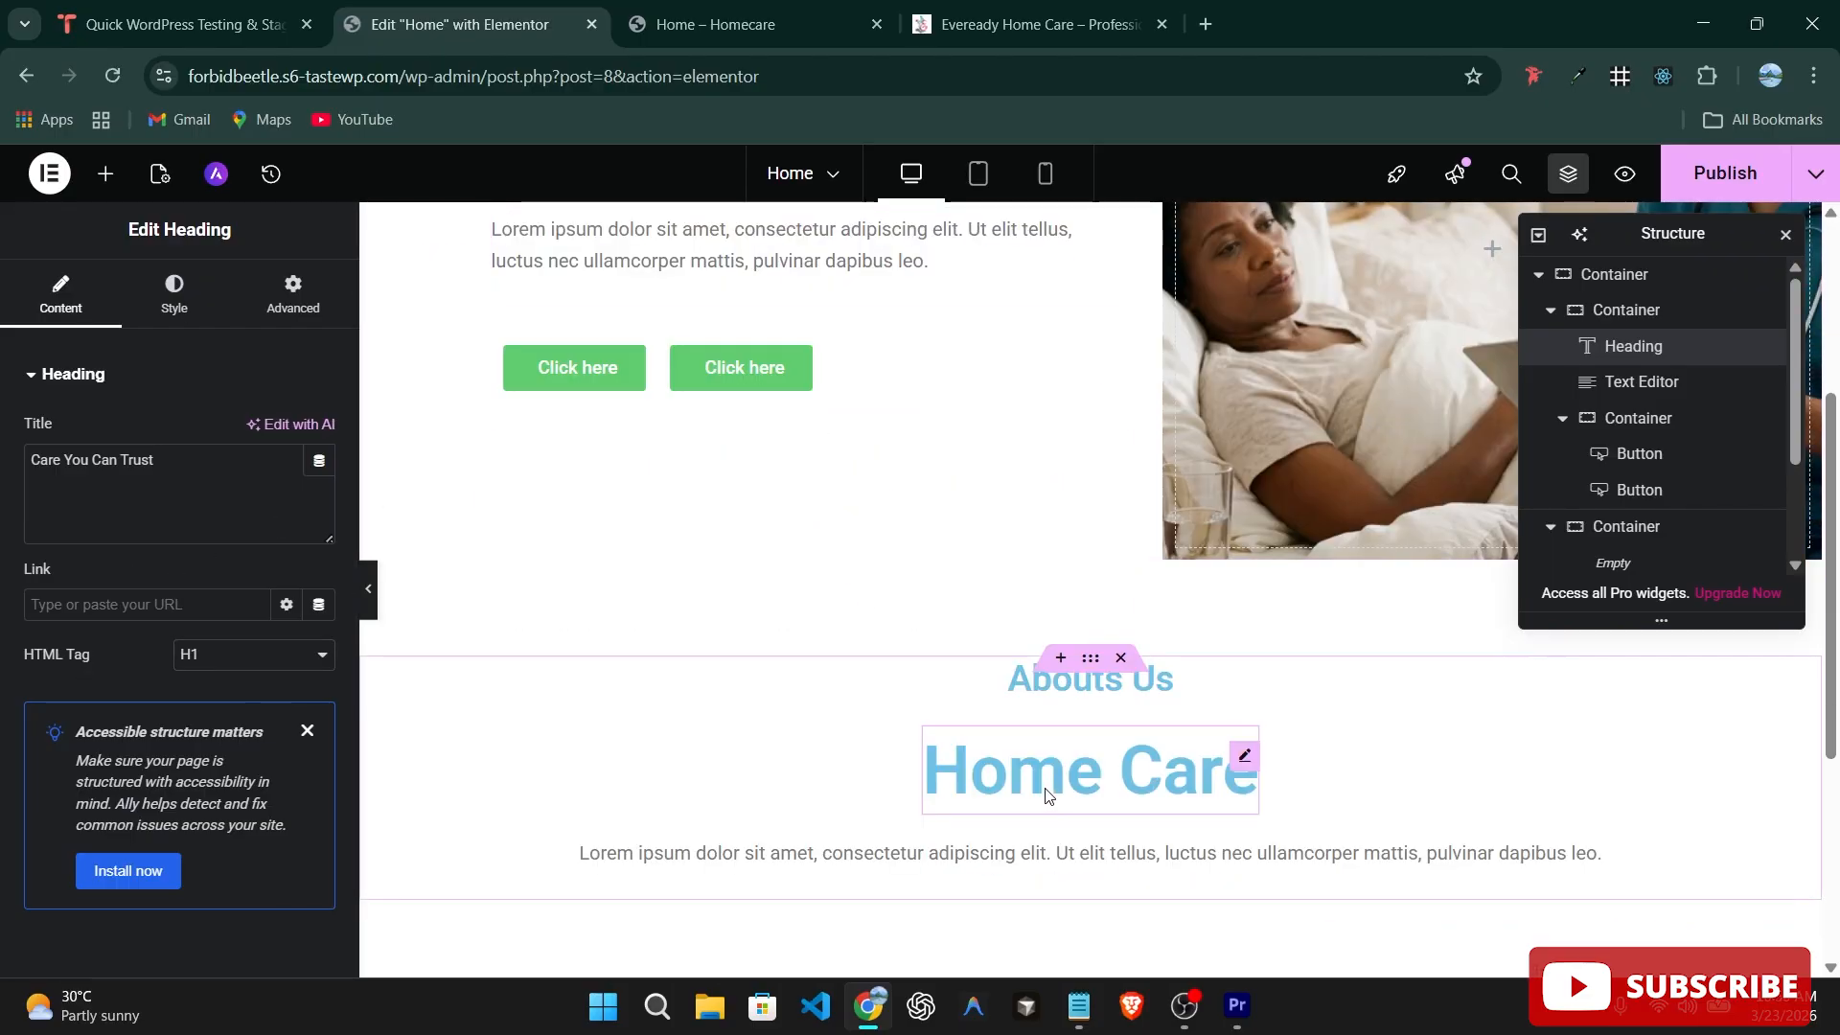
click(1048, 794)
scroll(522, 686, up, 3)
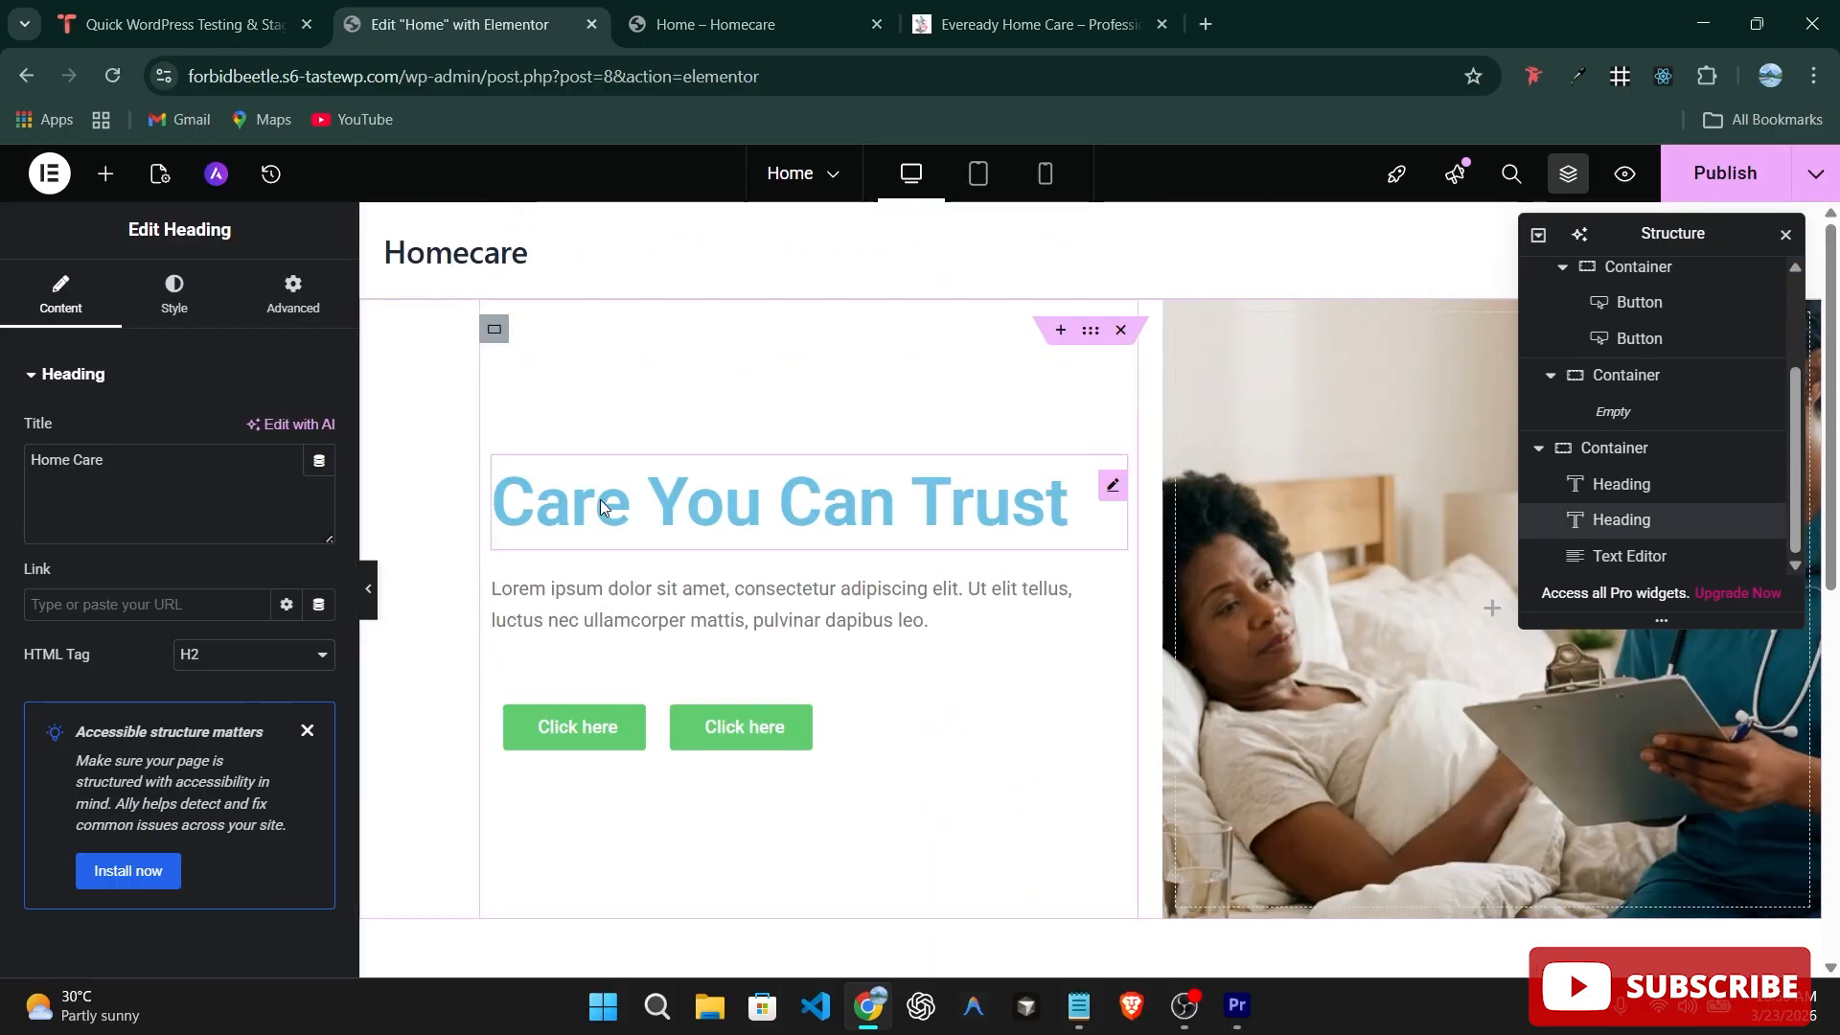
scroll(878, 475, down, 5)
scroll(1007, 588, up, 4)
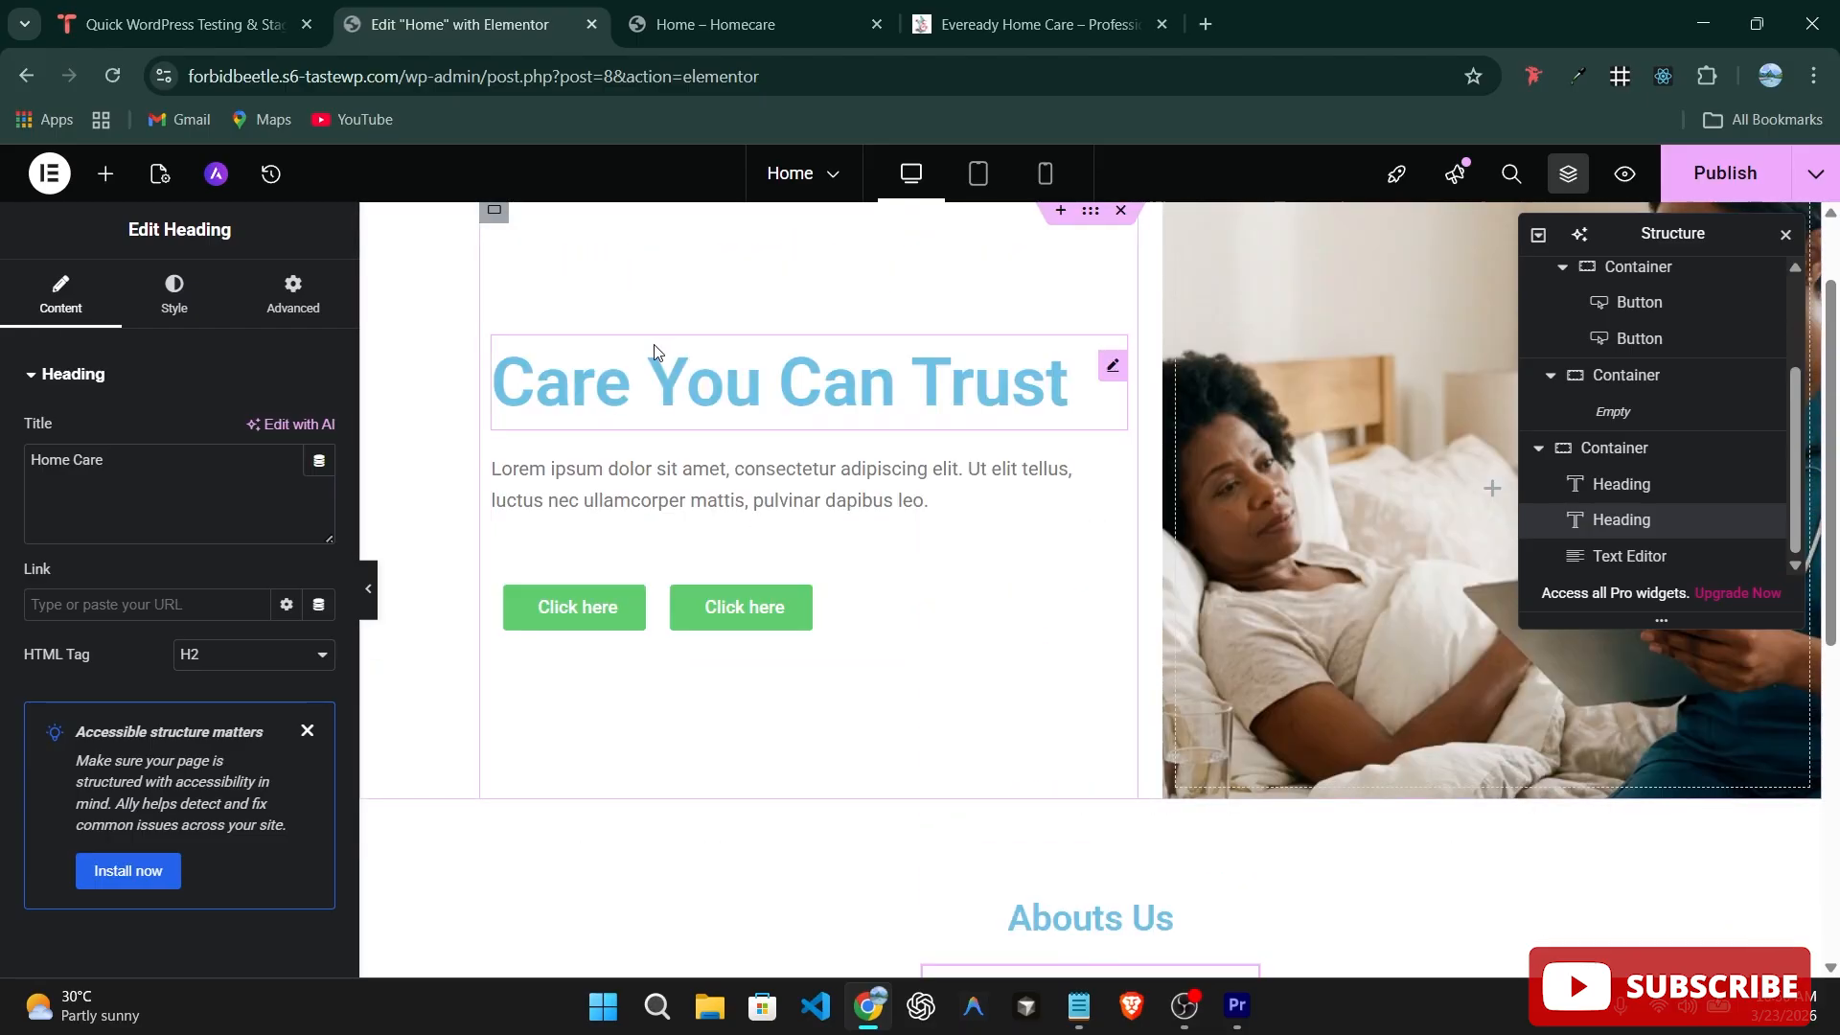
Check the content settings of the hero heading "Care You Can Trust" and review the hero against the section below it.
scroll(657, 362, up, 1)
click(774, 505)
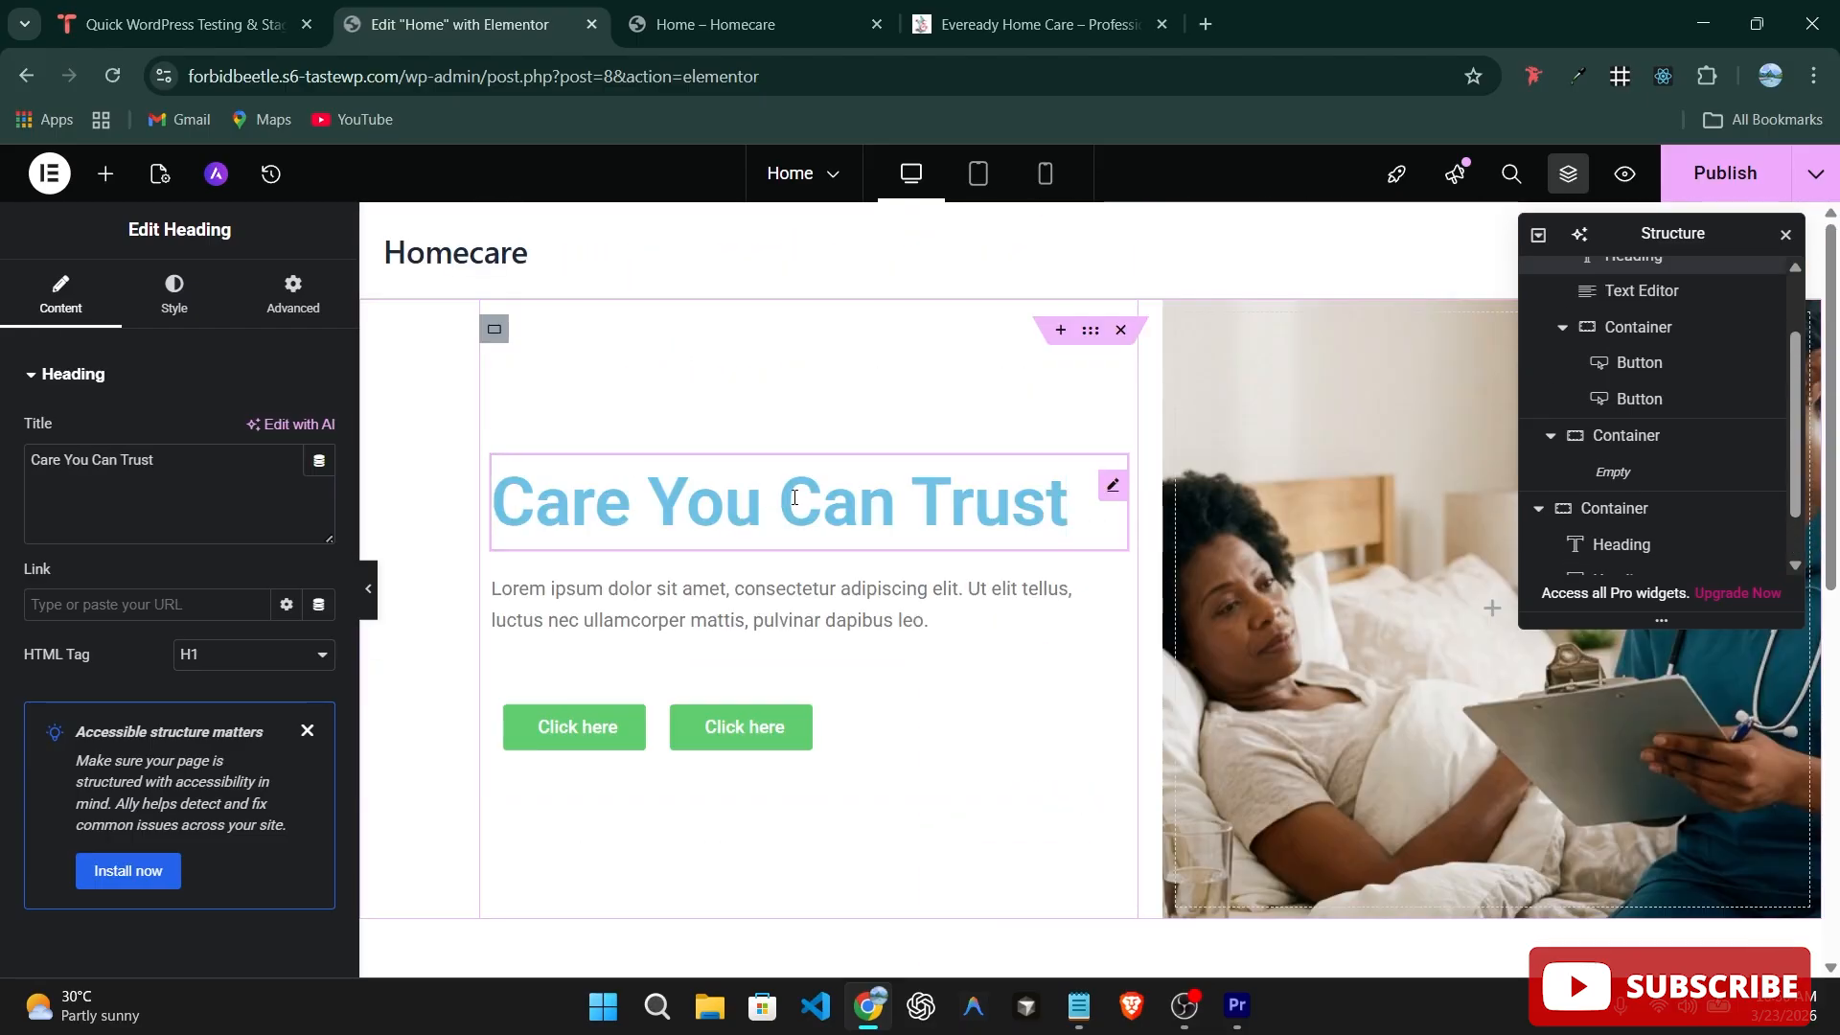
scroll(981, 542, down, 5)
scroll(878, 556, up, 2)
scroll(881, 556, up, 2)
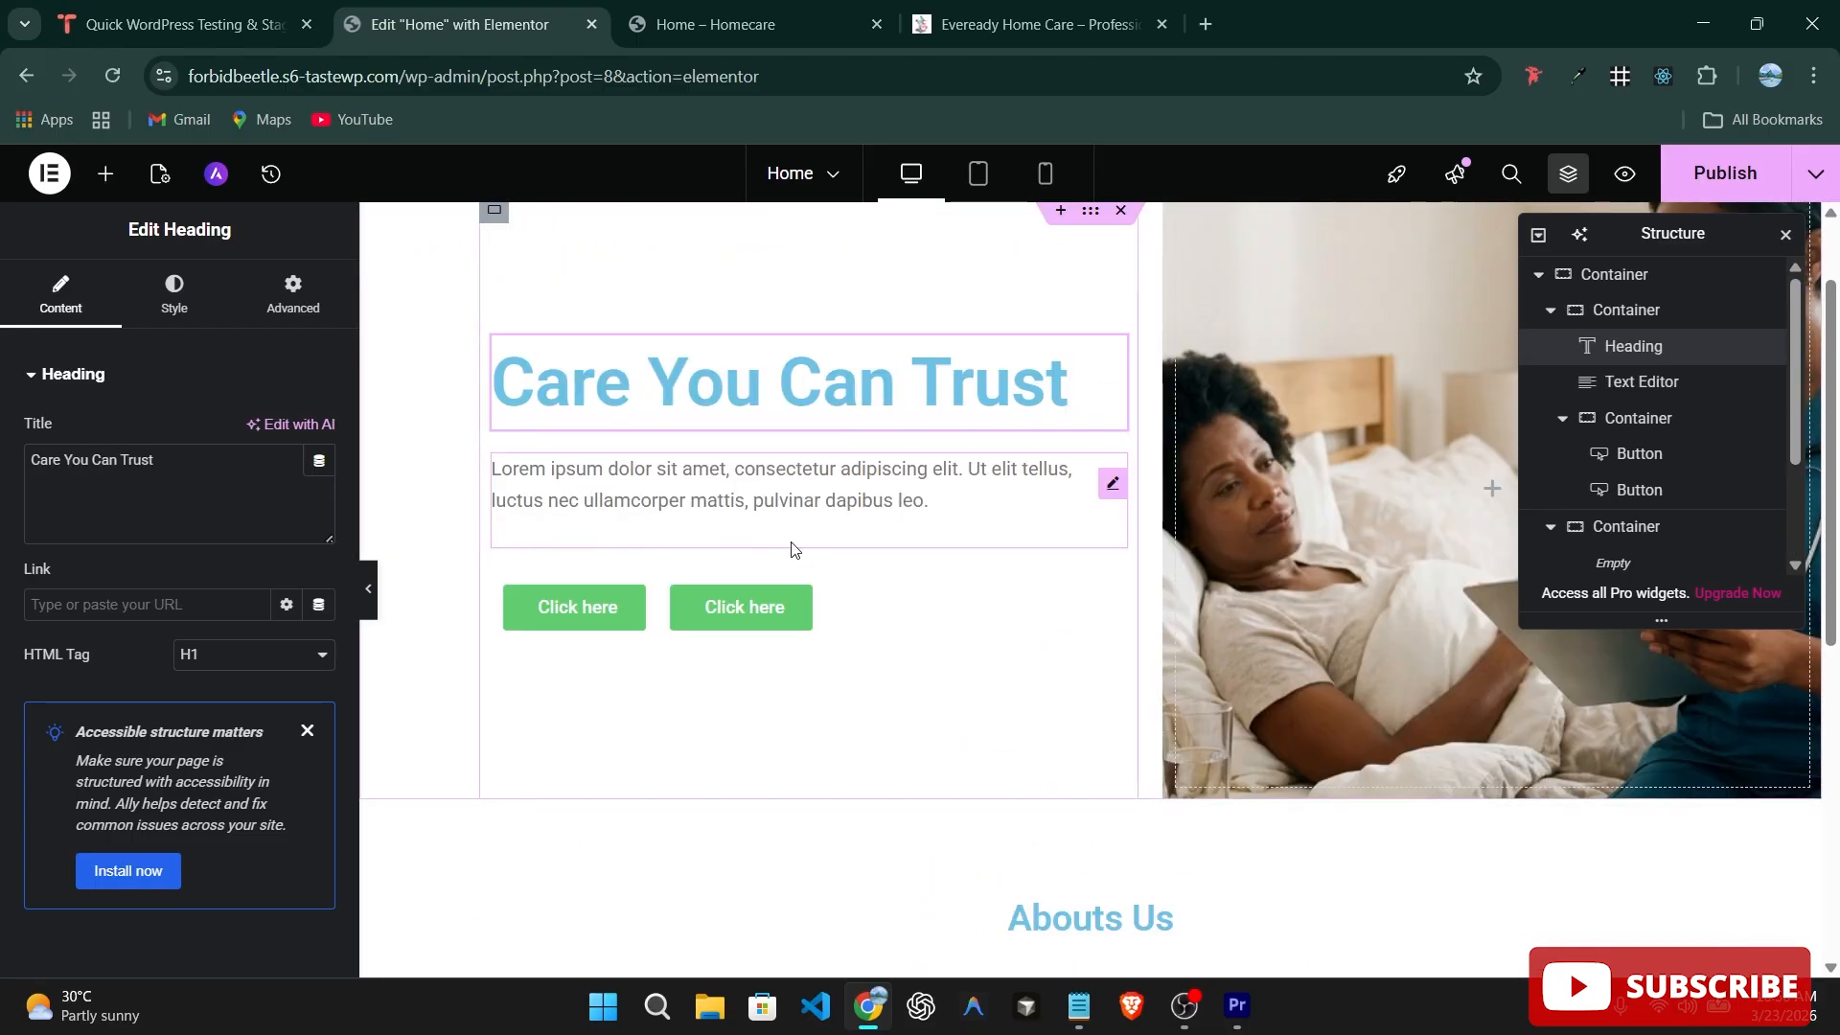
scroll(791, 548, up, 1)
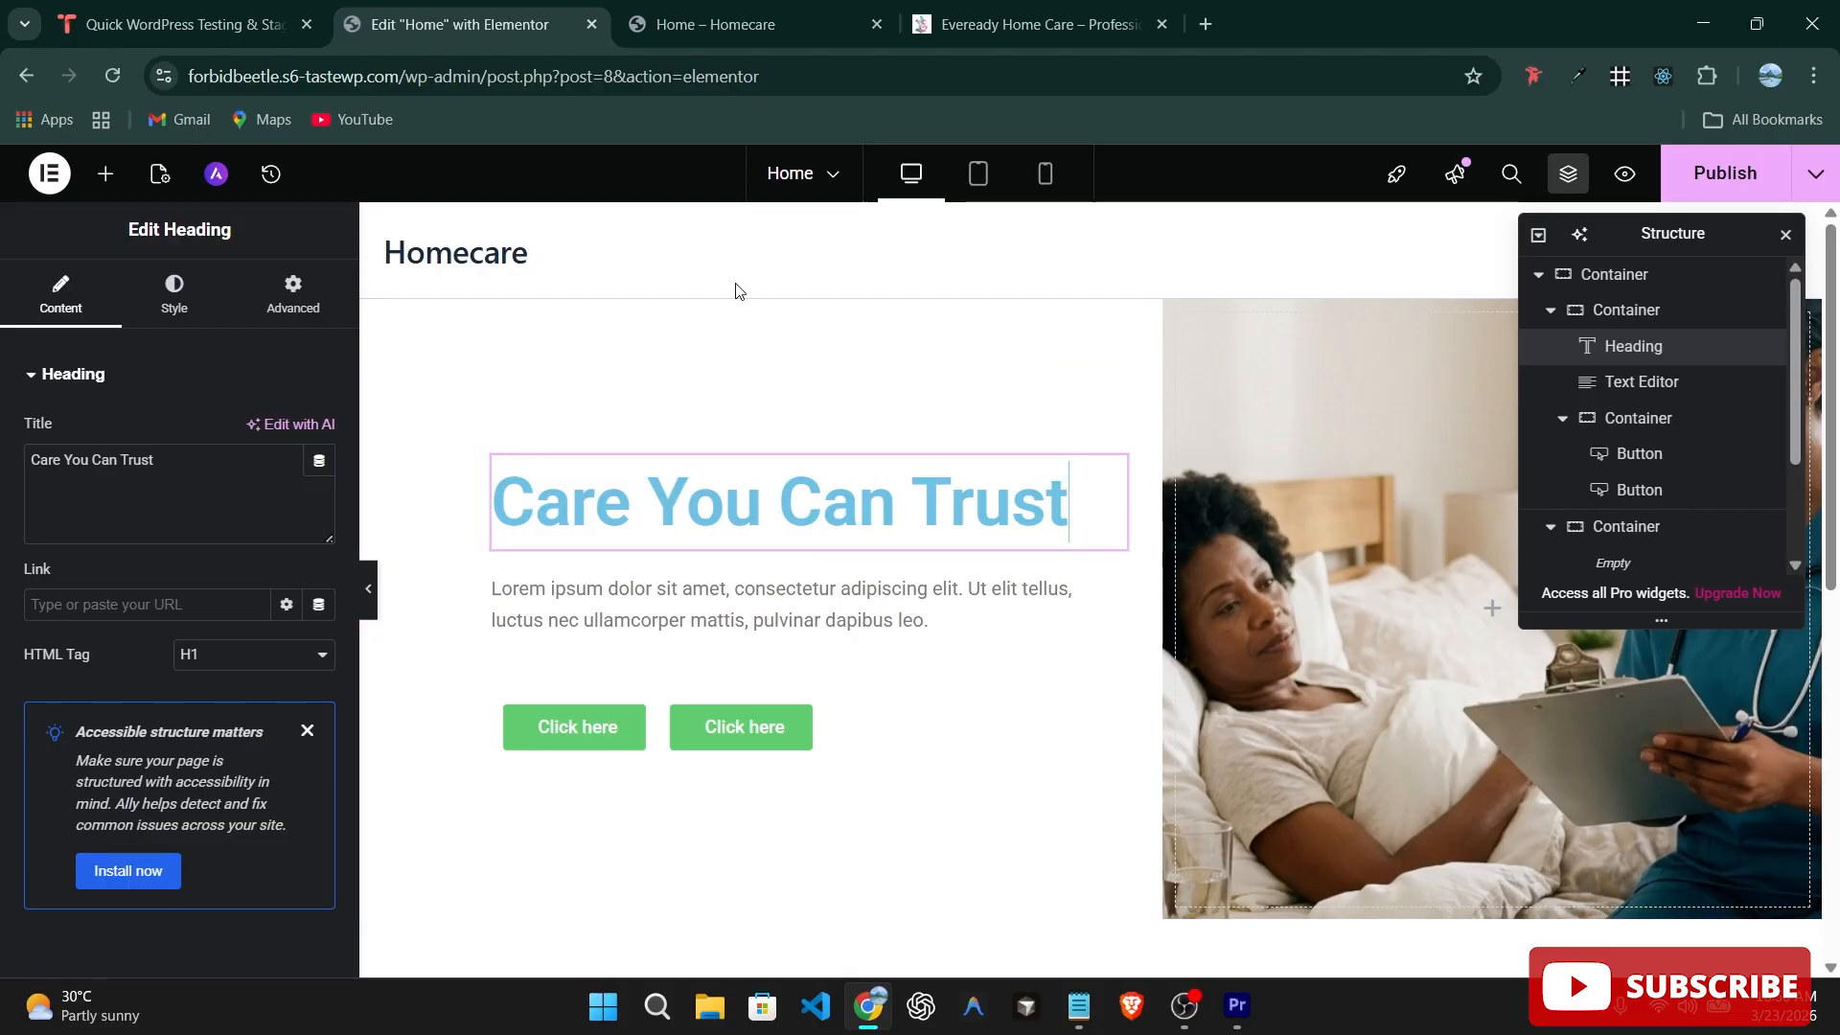
scroll(920, 613, down, 6)
scroll(1107, 625, up, 6)
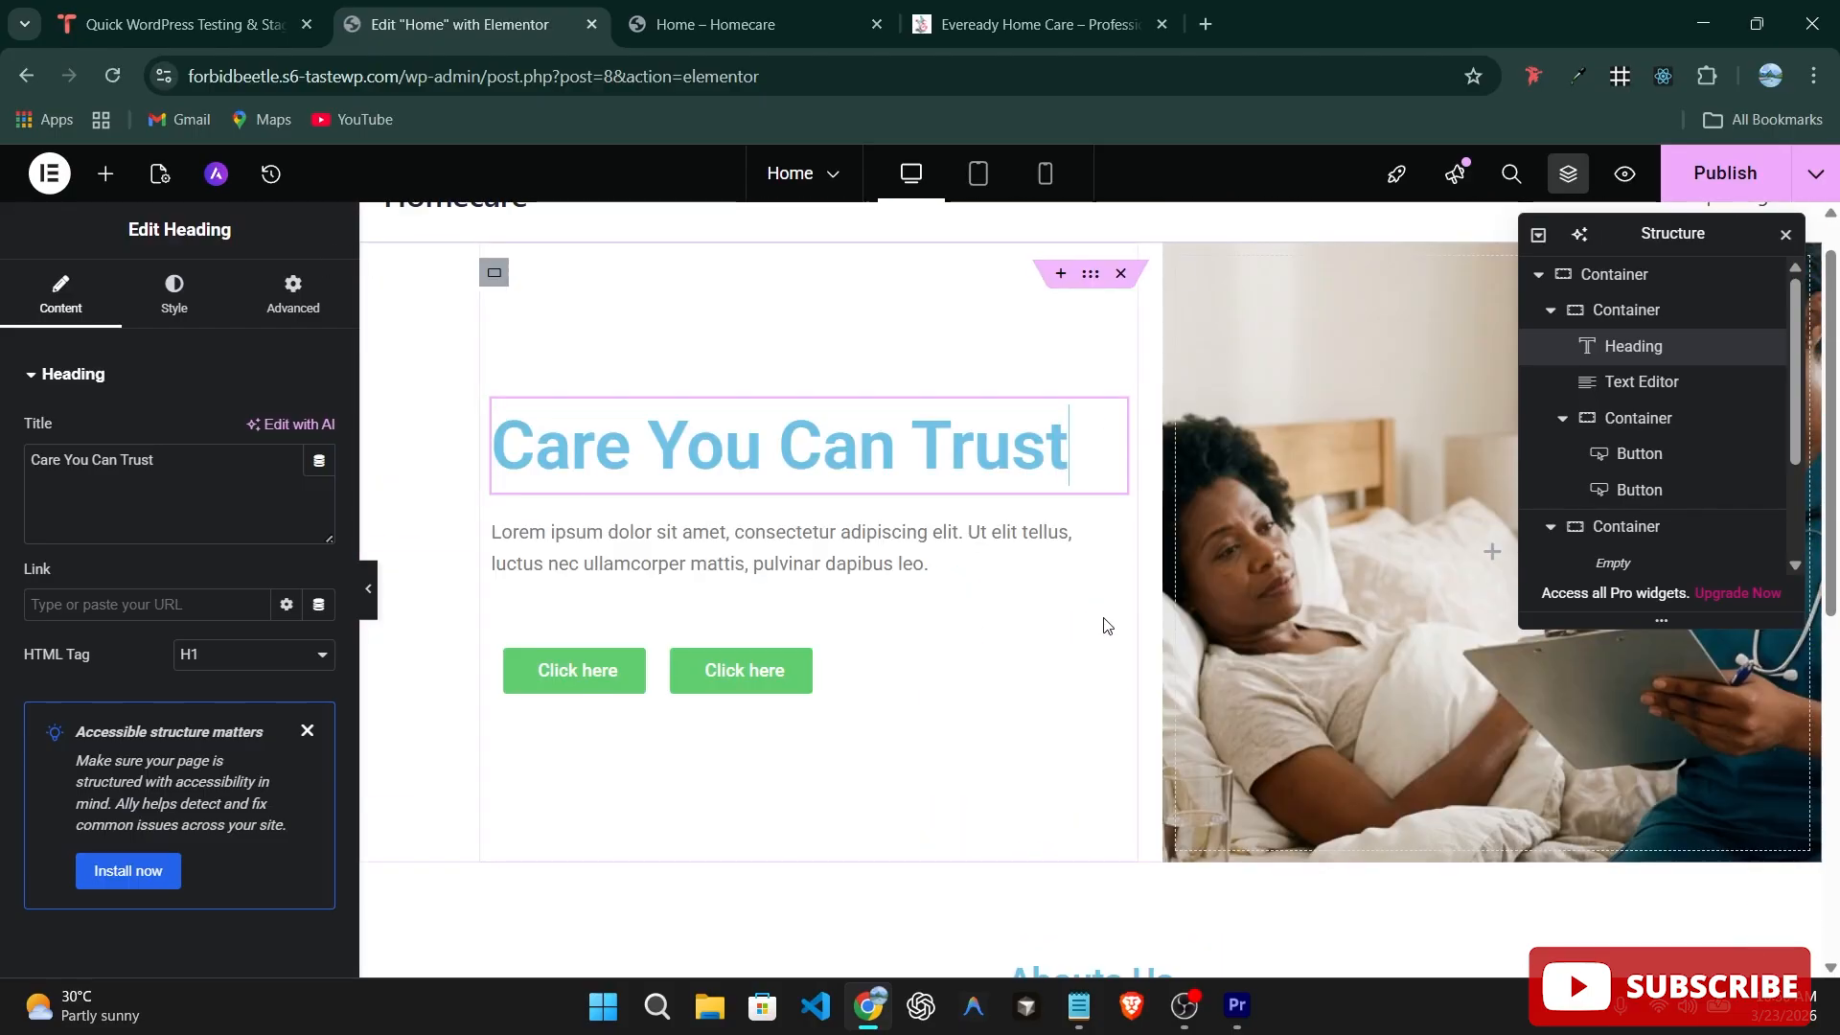
scroll(1107, 625, down, 5)
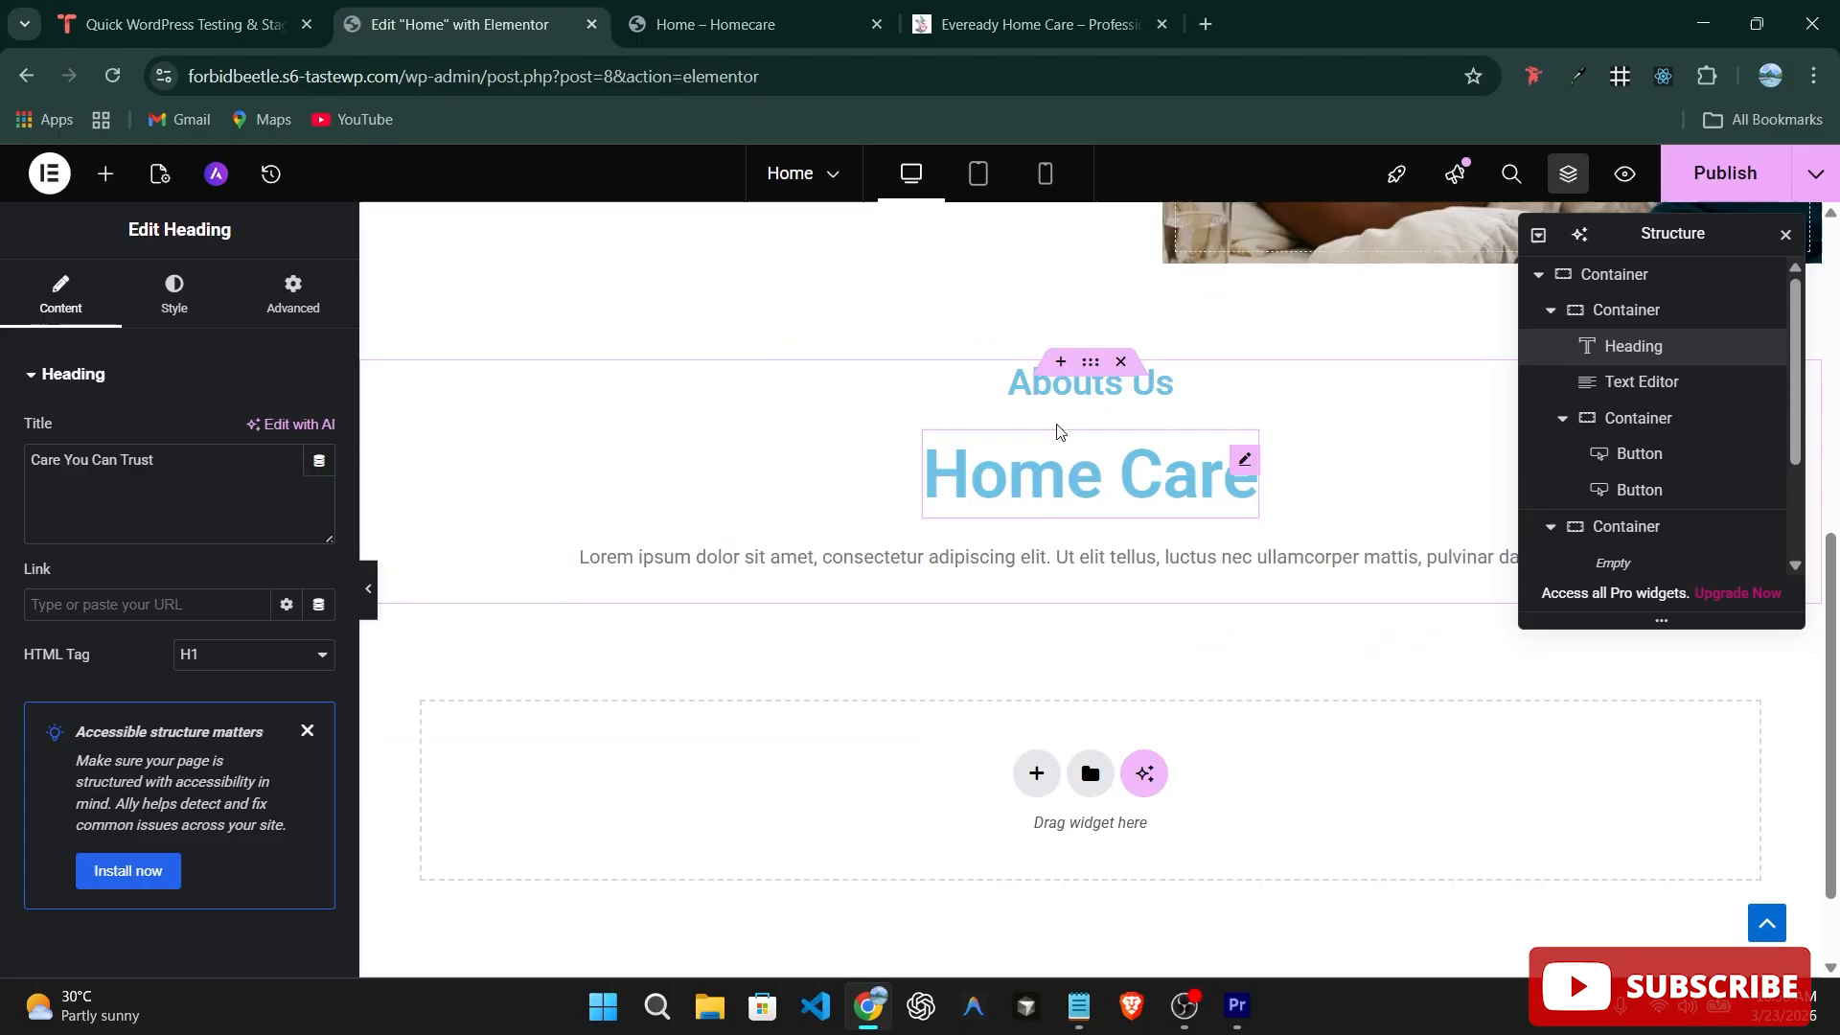
Set the column and row gaps of the container holding "Abouts Us" and "Home Care" to 5 px.
click(1090, 362)
scroll(170, 622, down, 5)
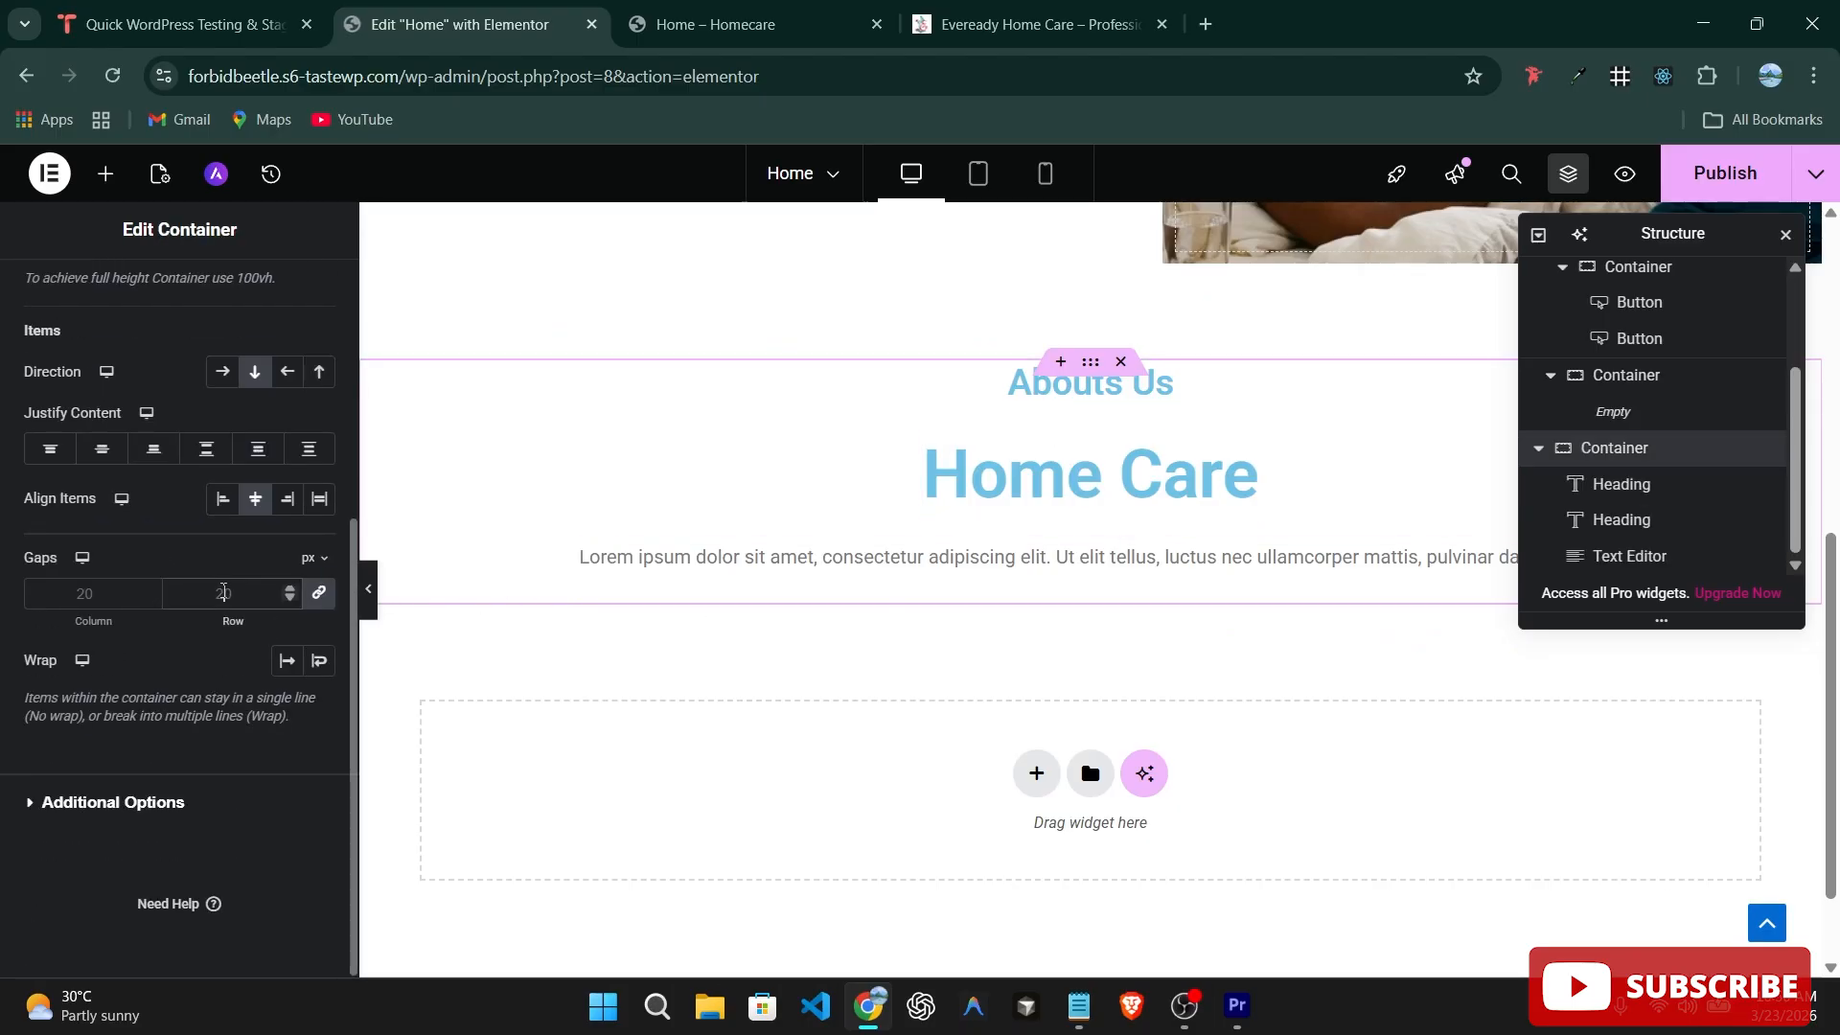
click(223, 593)
text(10)
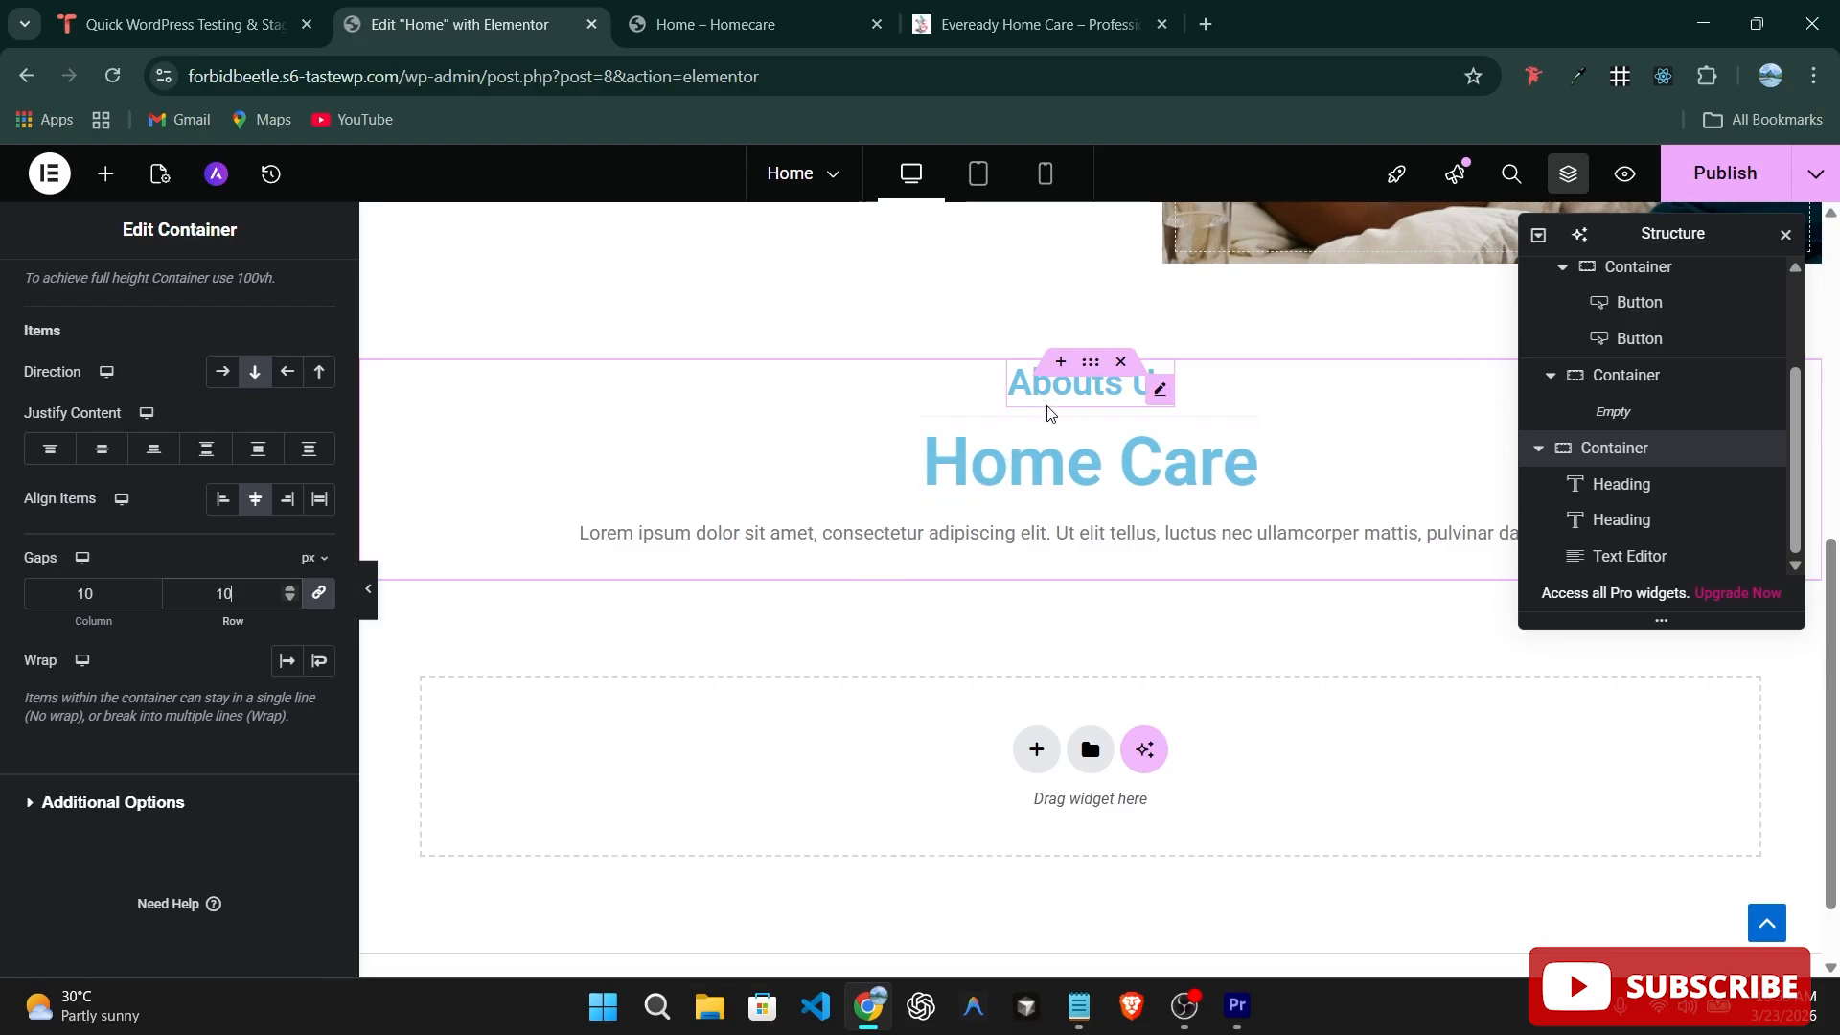
key(BackSpace)
key(BackSpace)
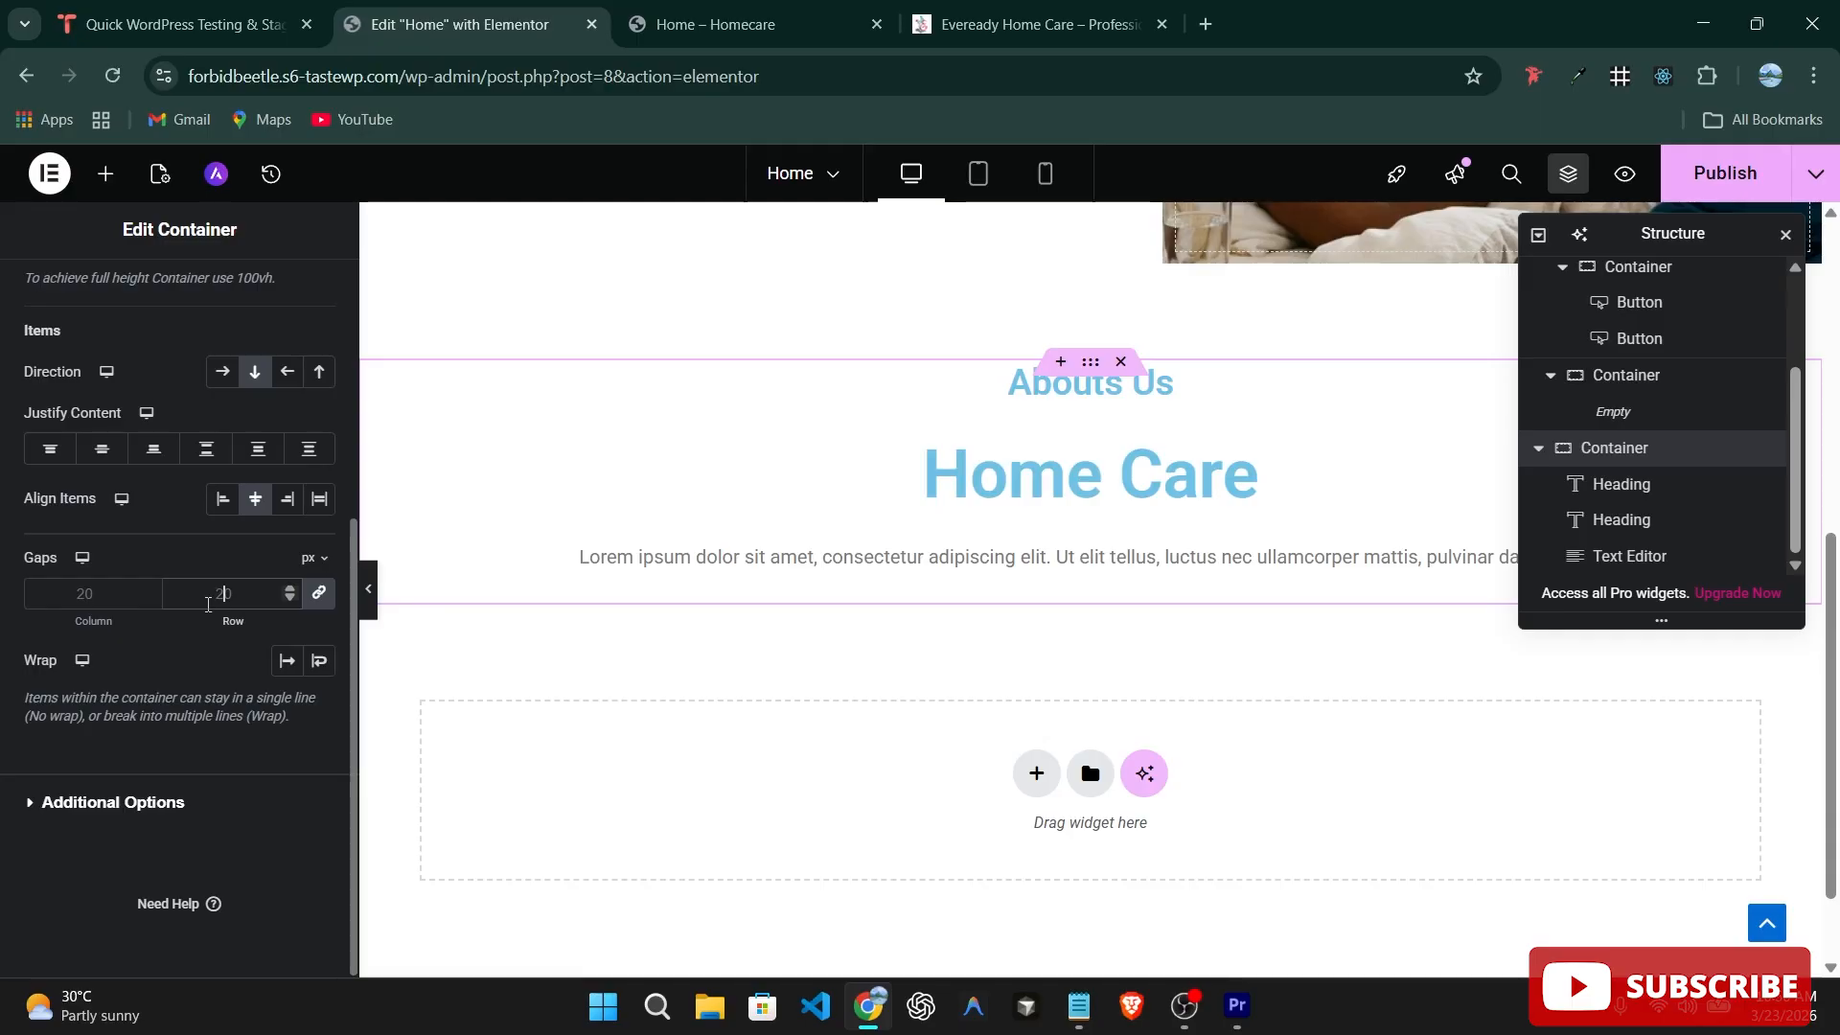
text(5)
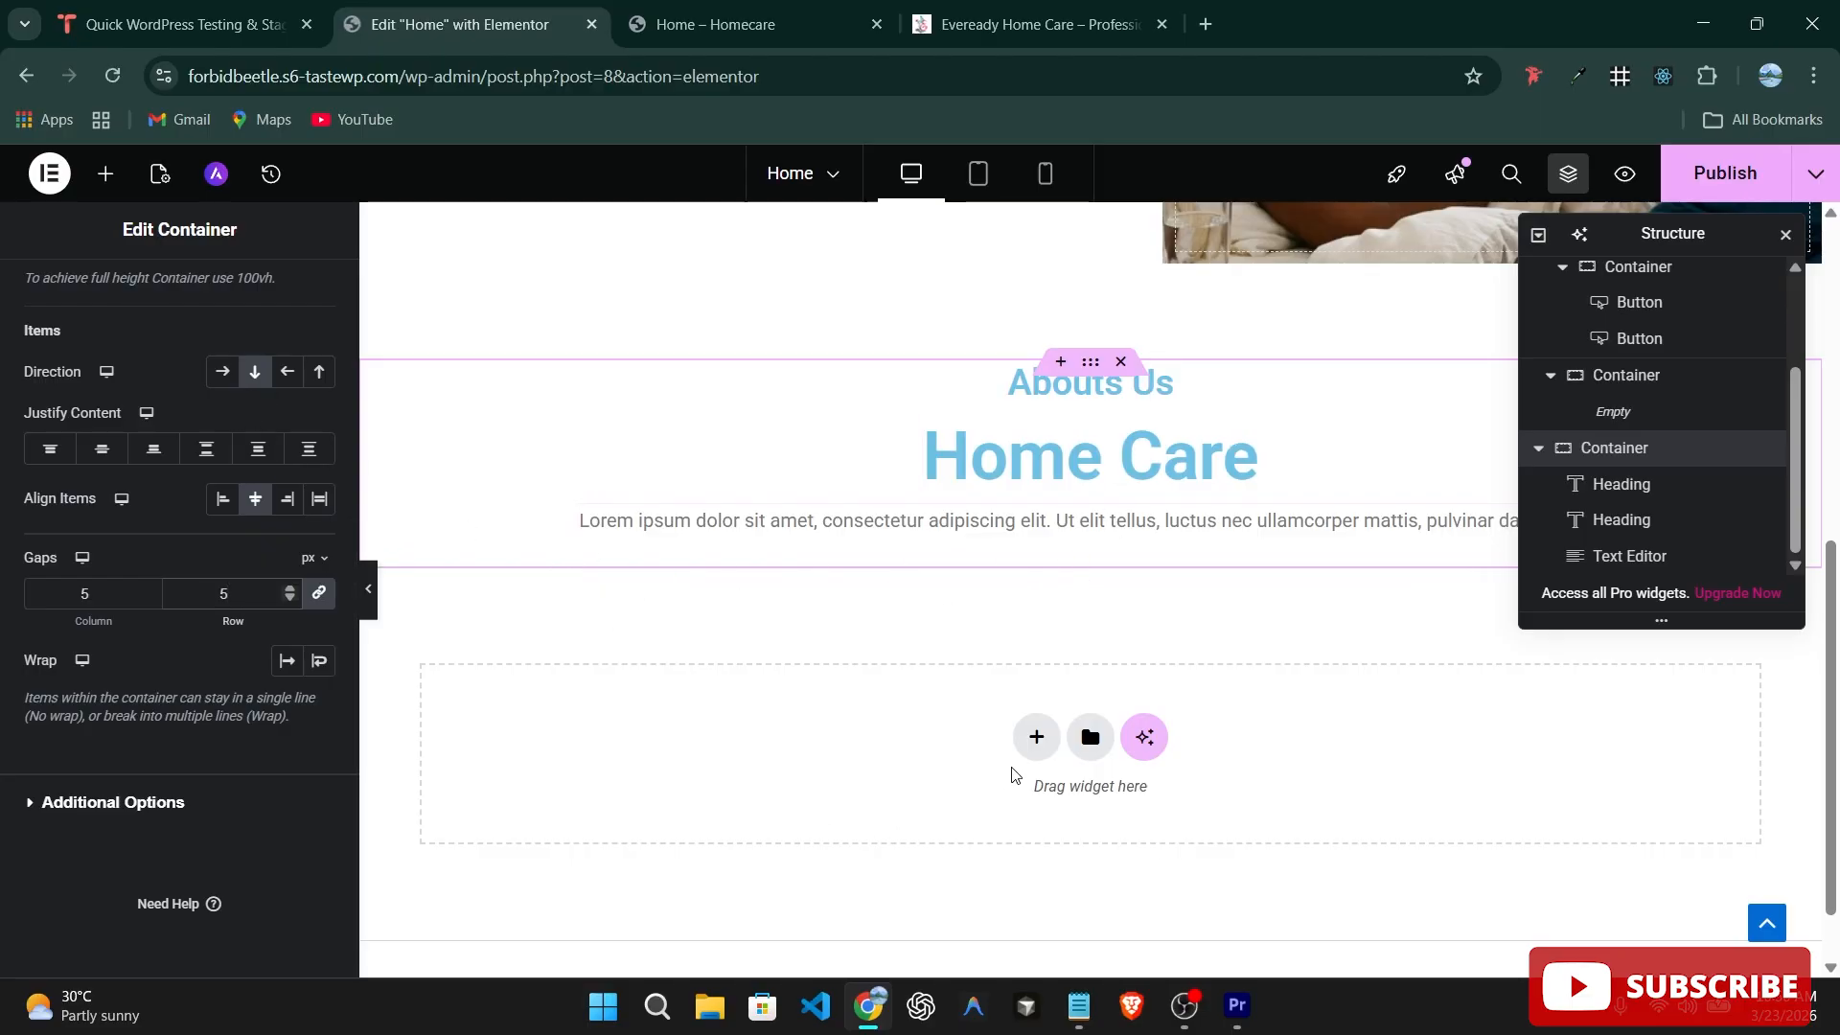
click(1034, 743)
click(992, 826)
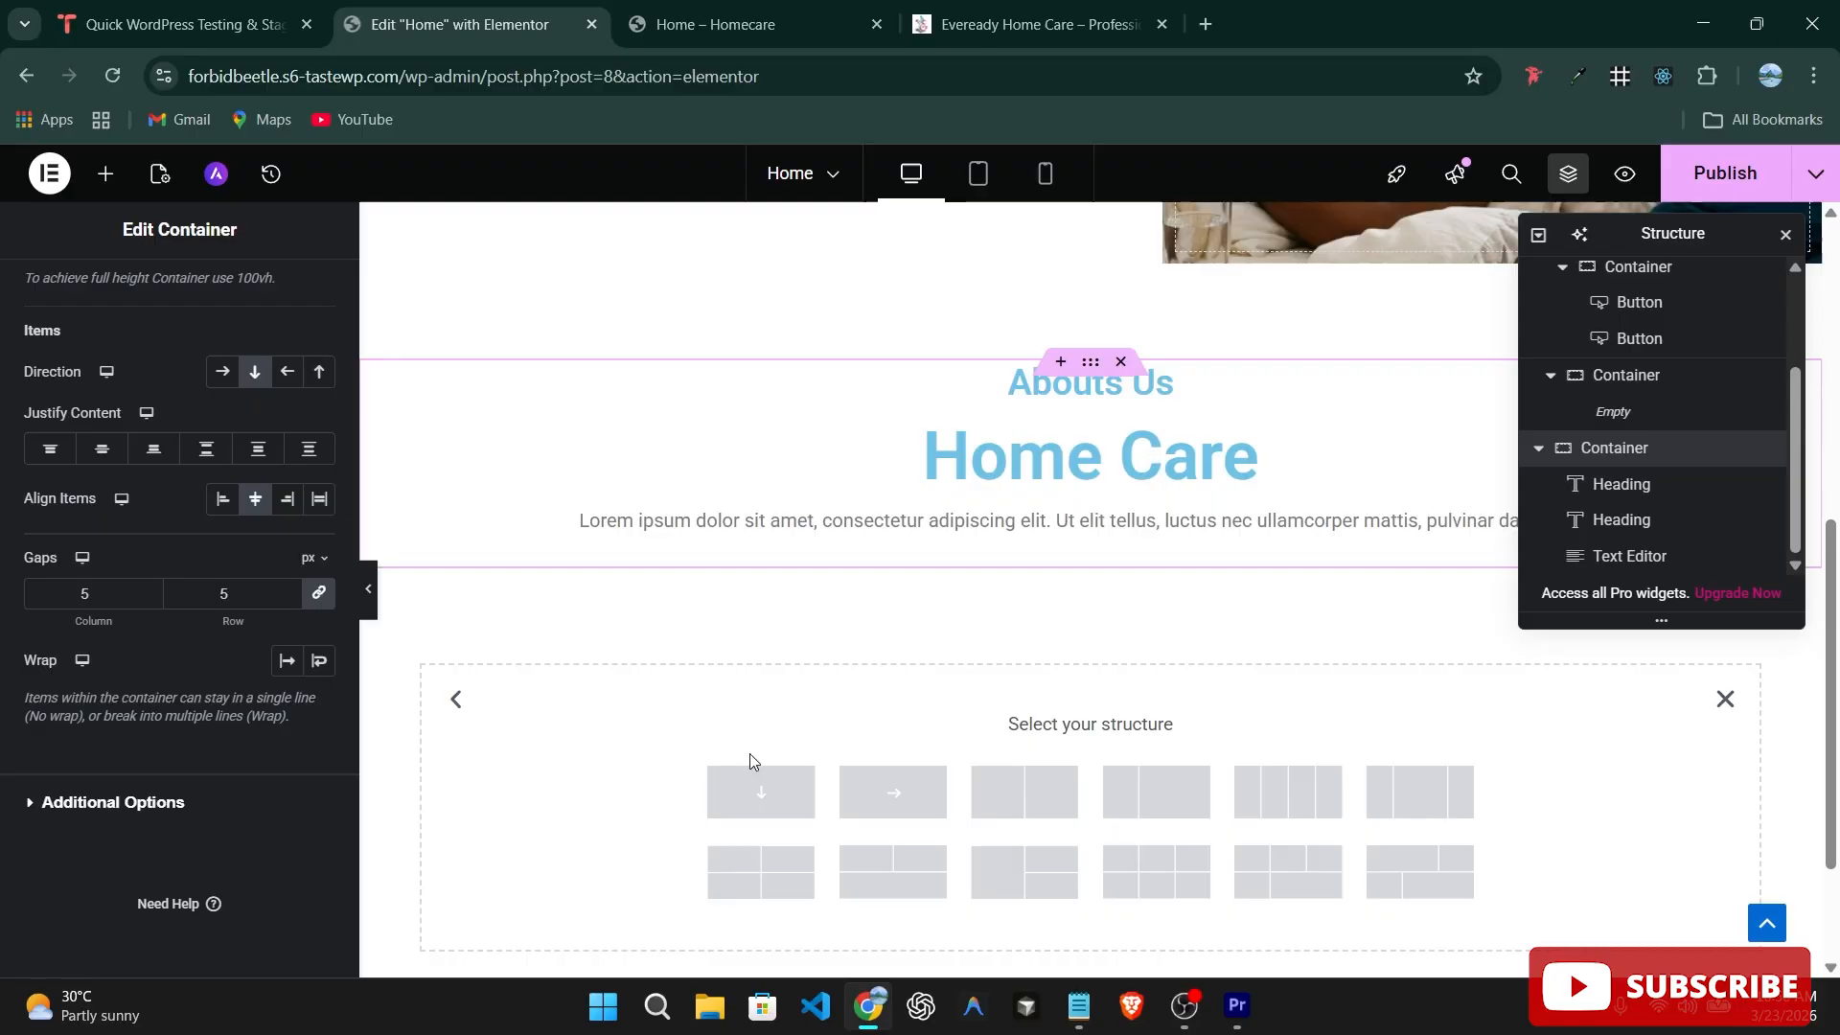
click(1731, 709)
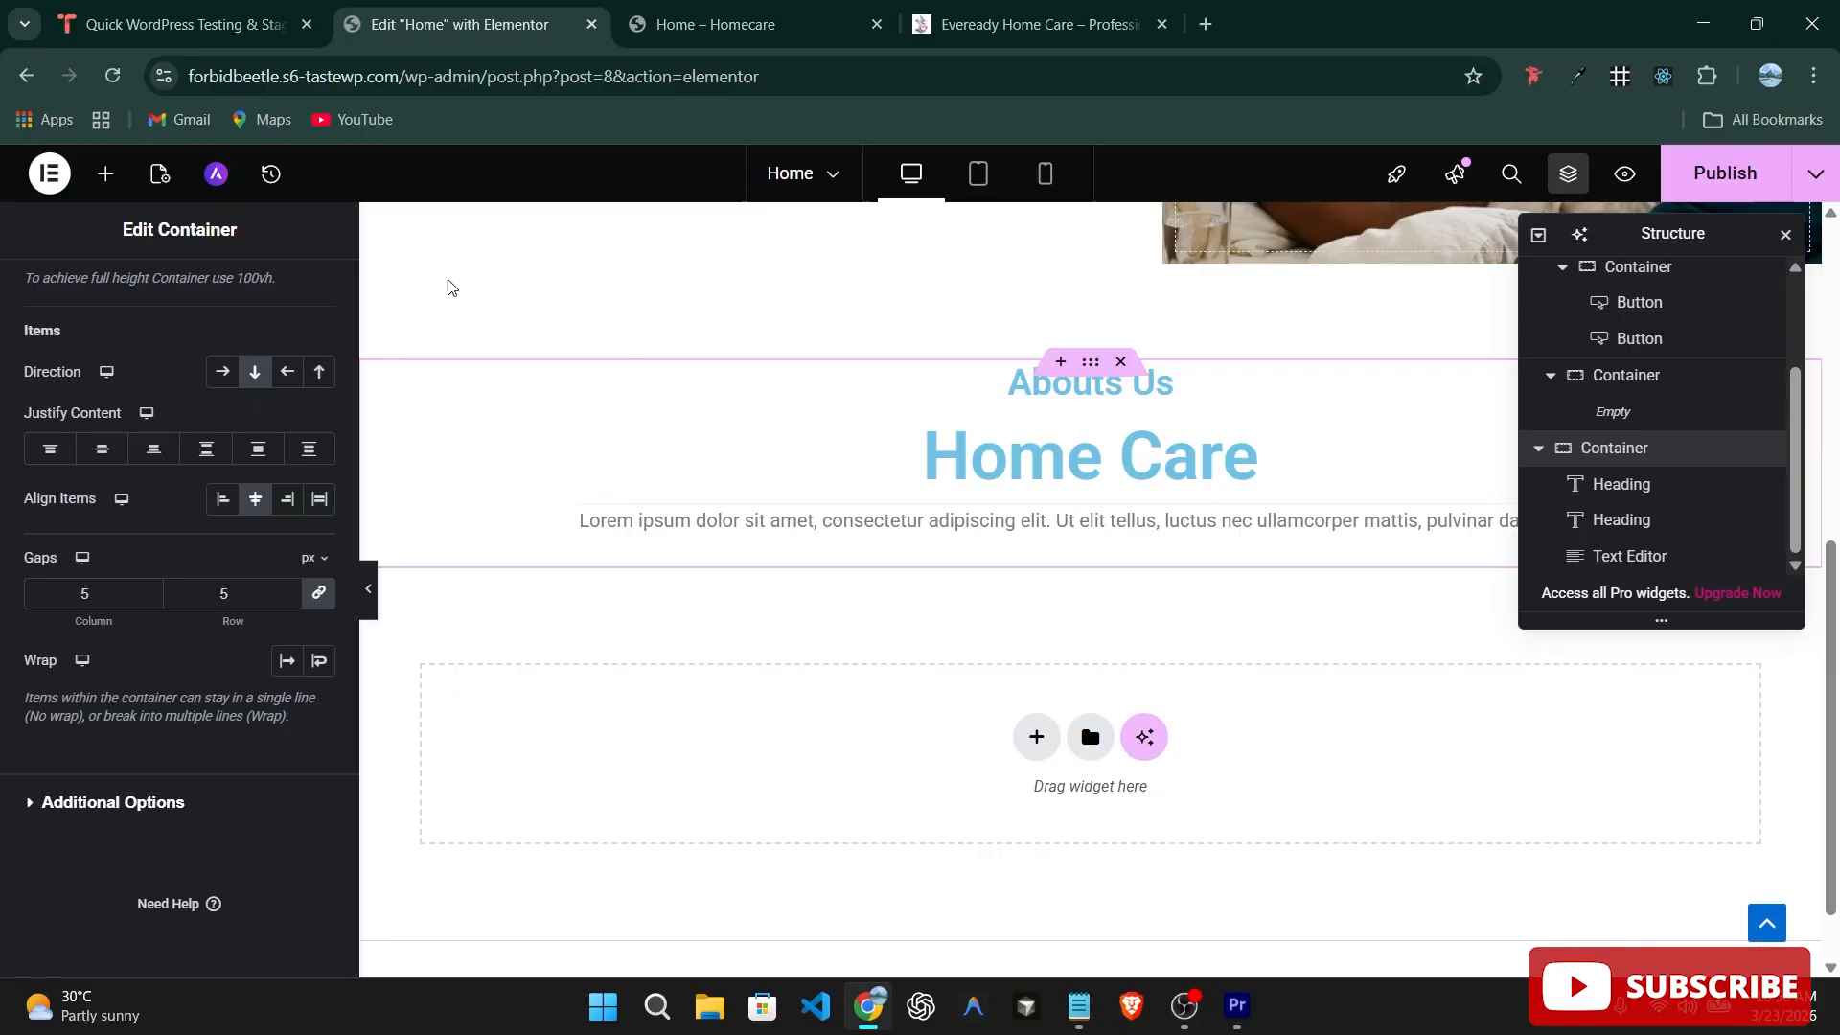
Add a container below the paragraph inside the About Us section and set its direction to Row - horizontal.
click(102, 174)
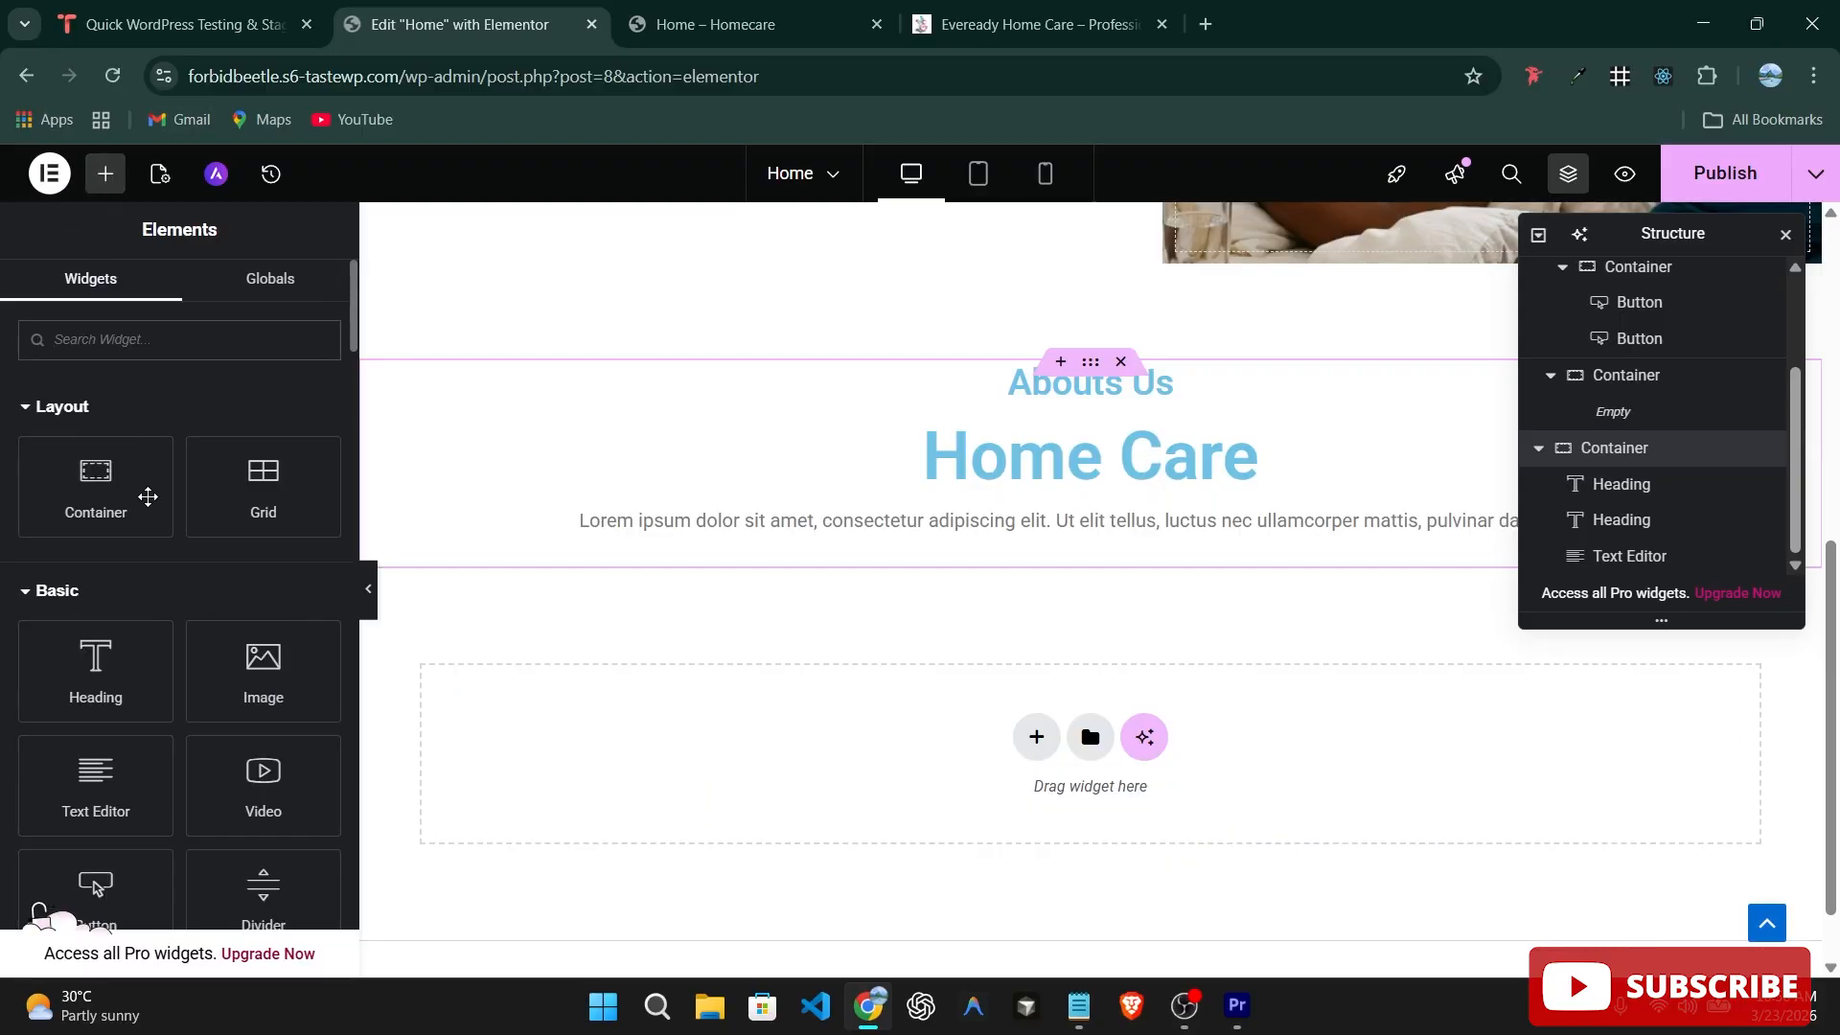
drag(96, 479, 1074, 571)
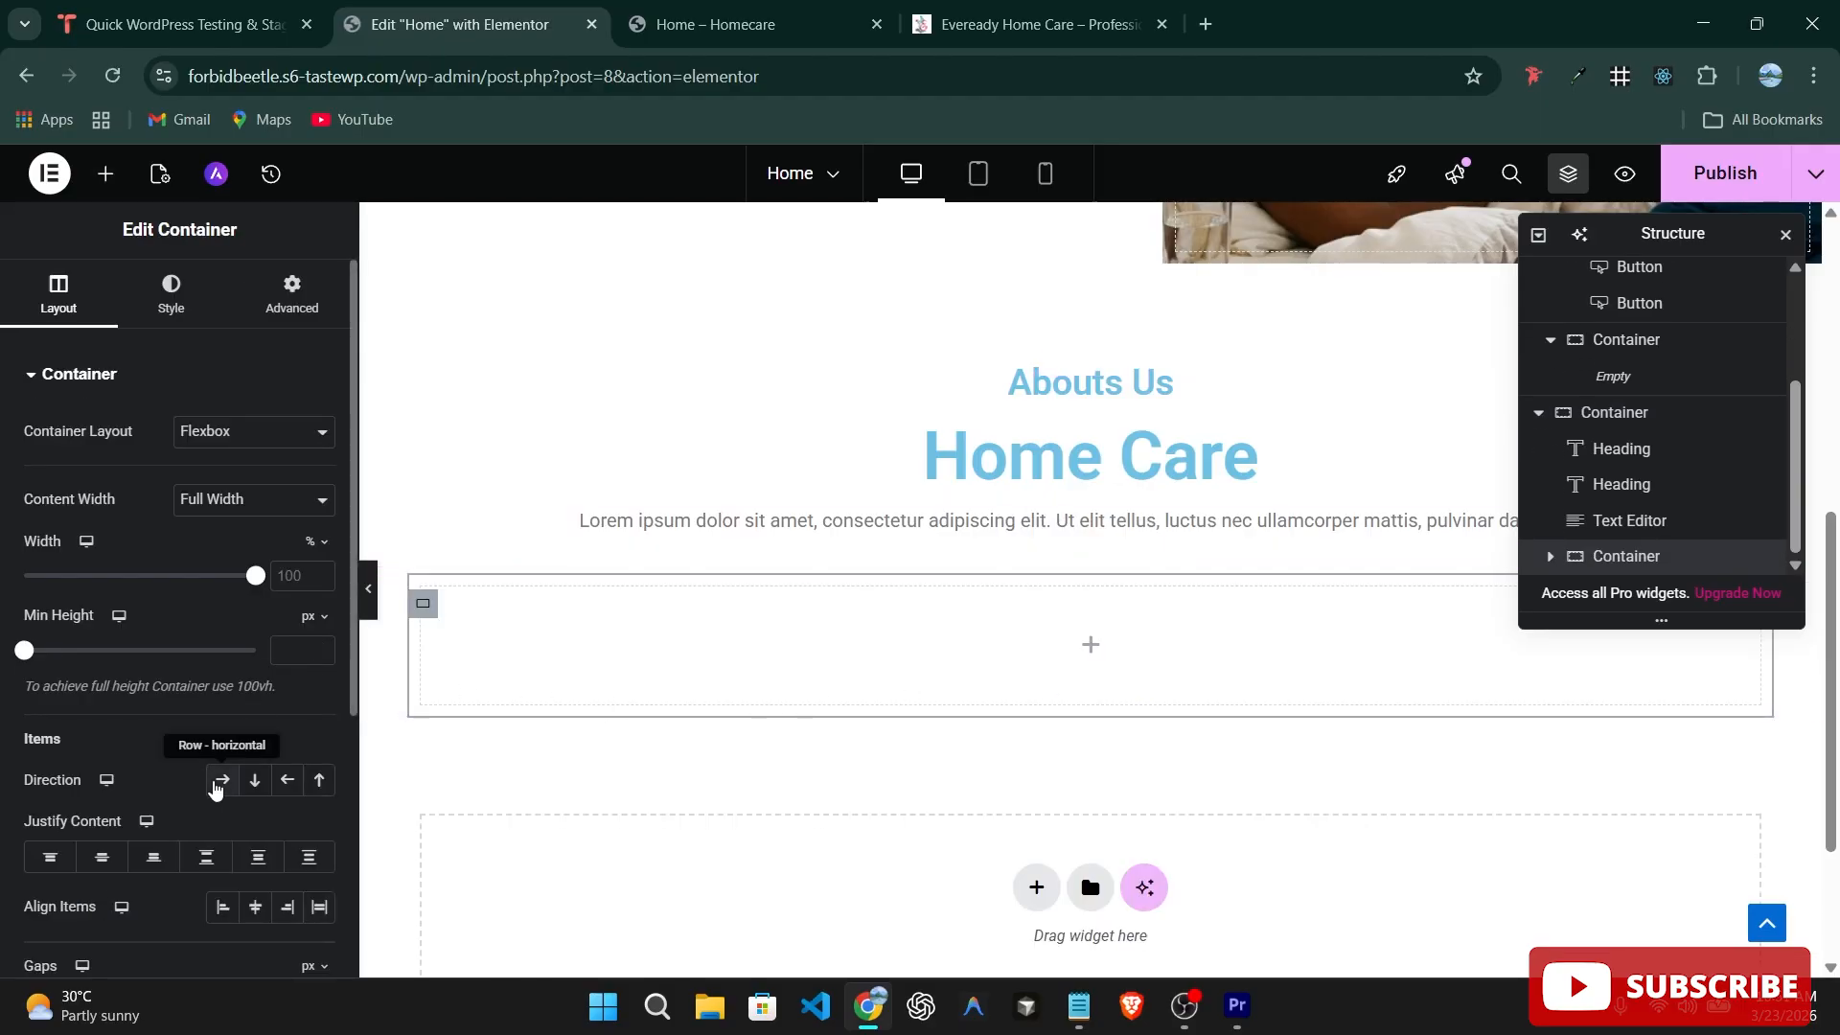
click(219, 781)
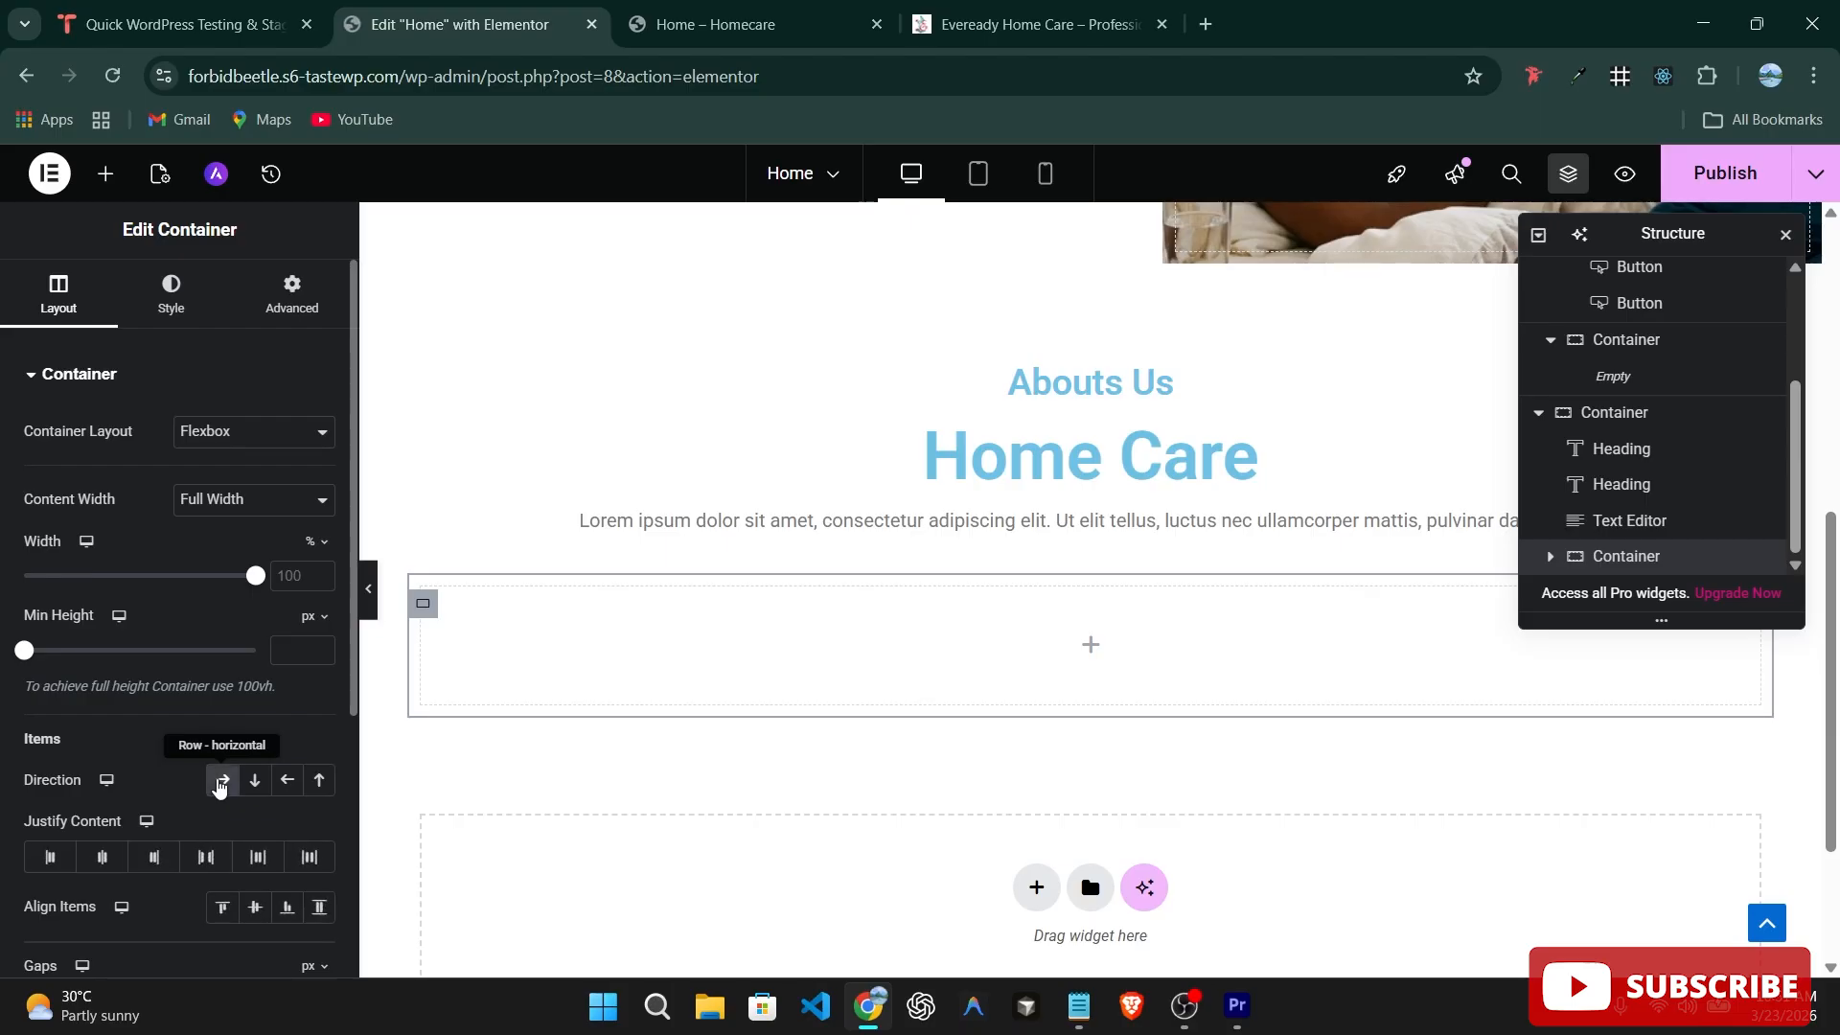
Nest a container inside the new row container and duplicate it twice to make three equal columns.
click(106, 169)
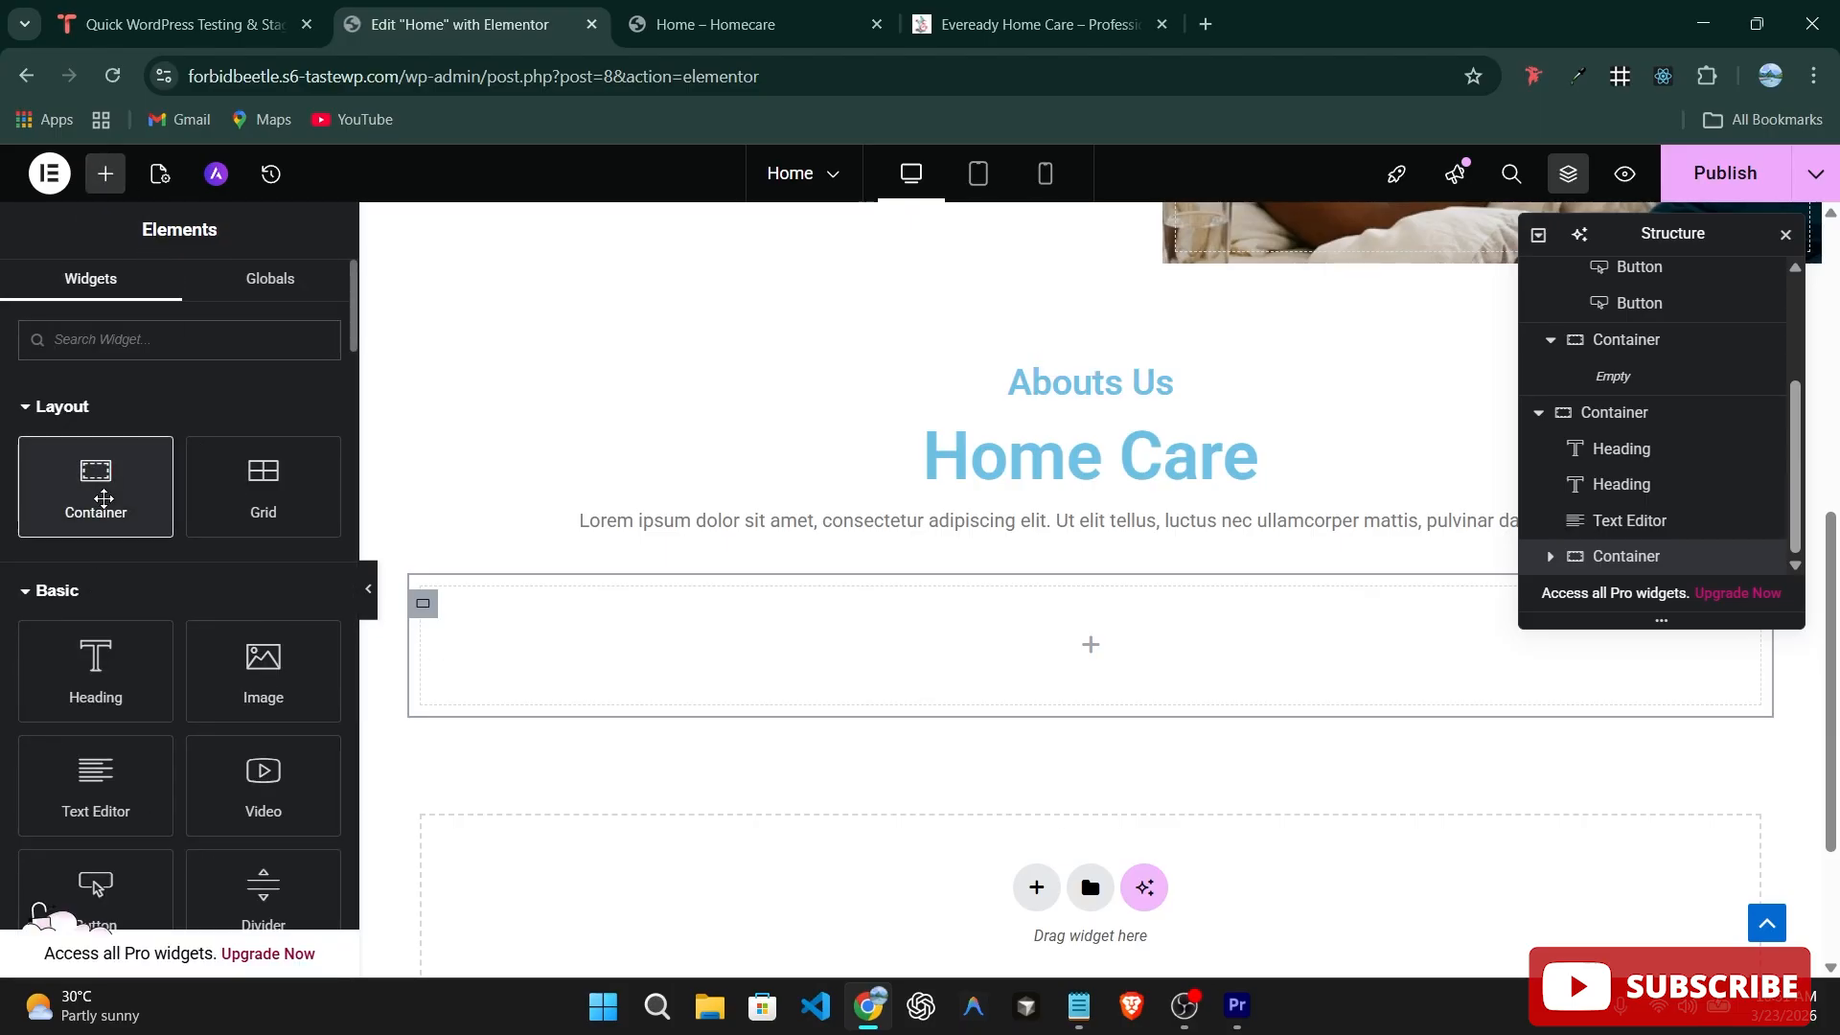
drag(96, 479, 556, 652)
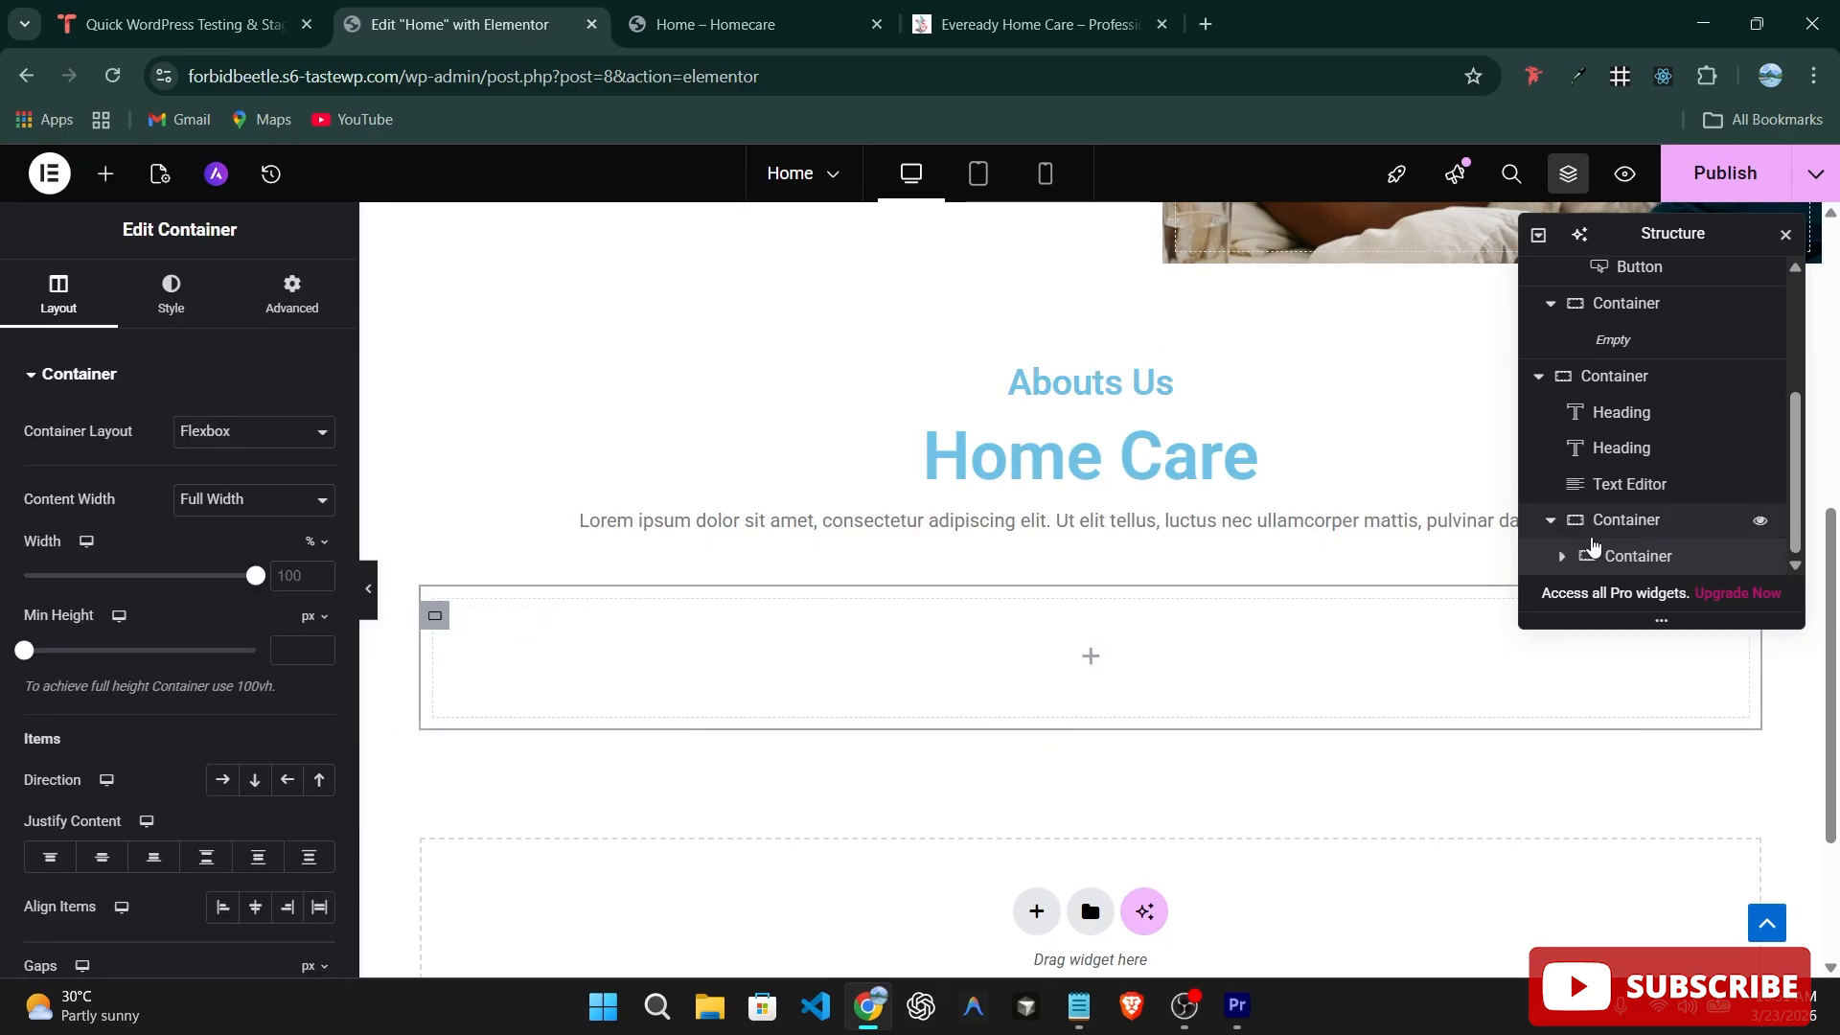
right_click(1617, 563)
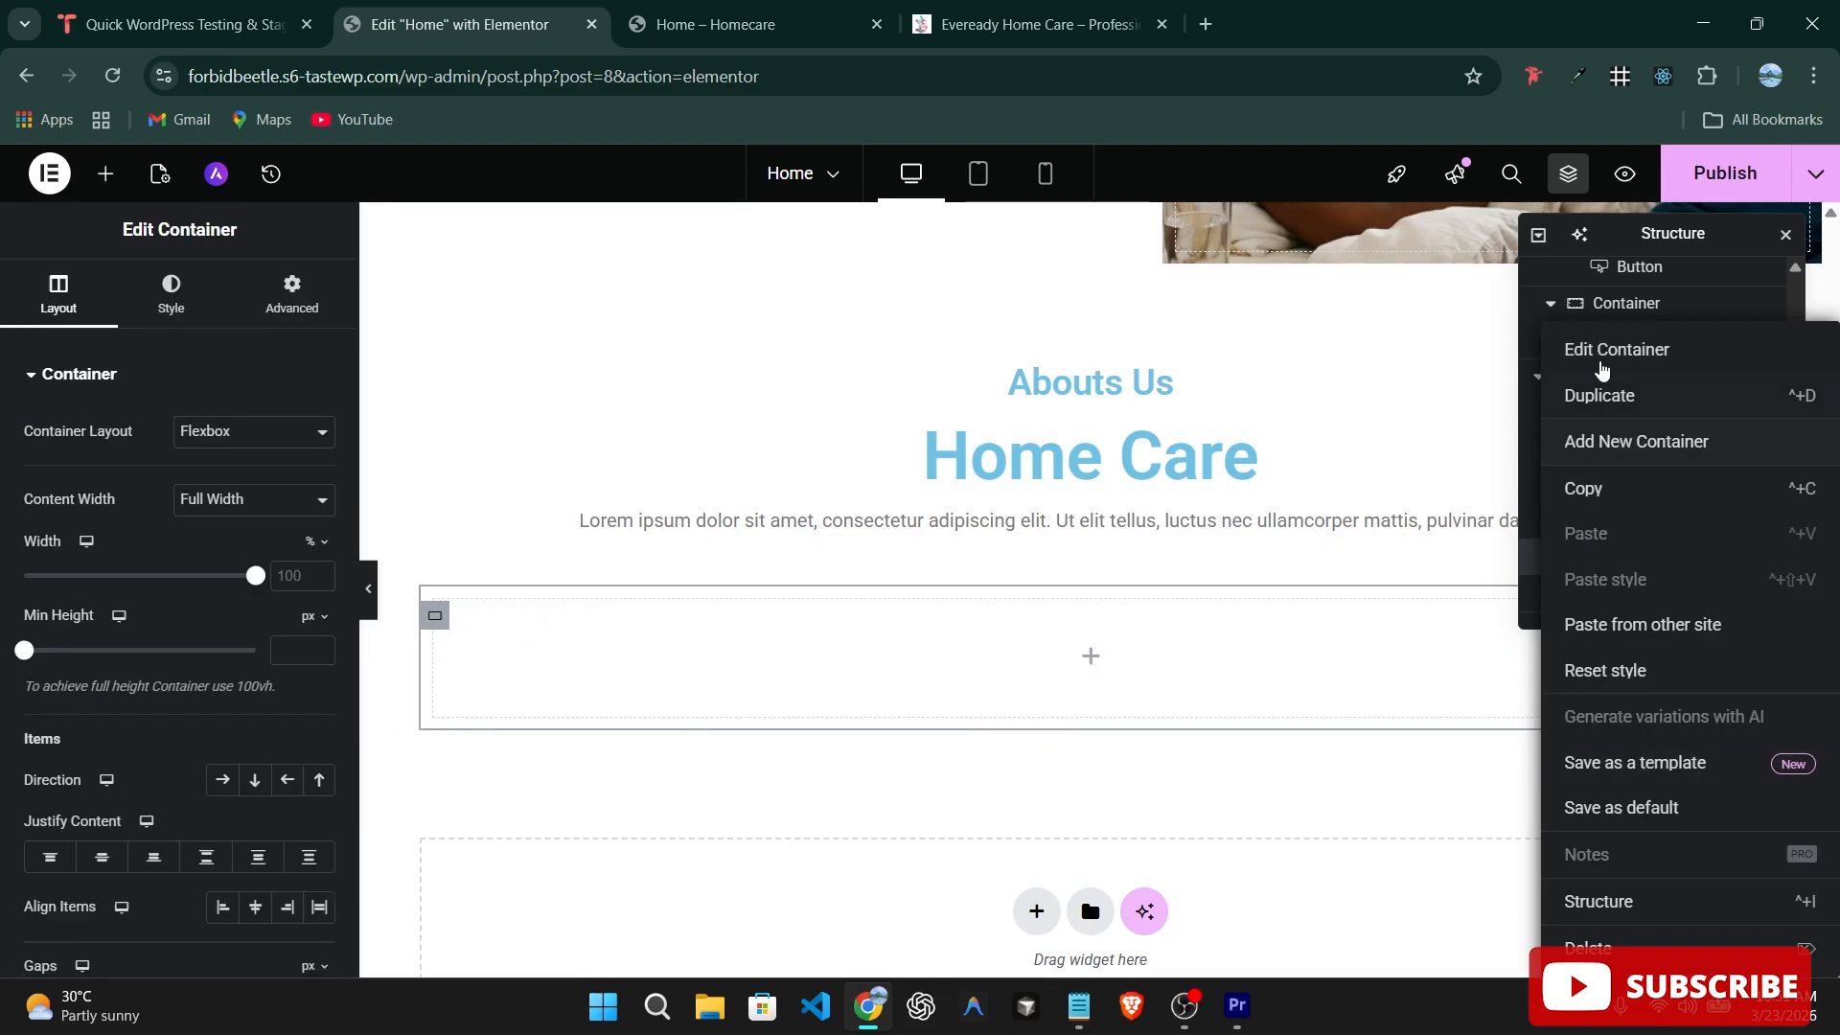
click(1600, 395)
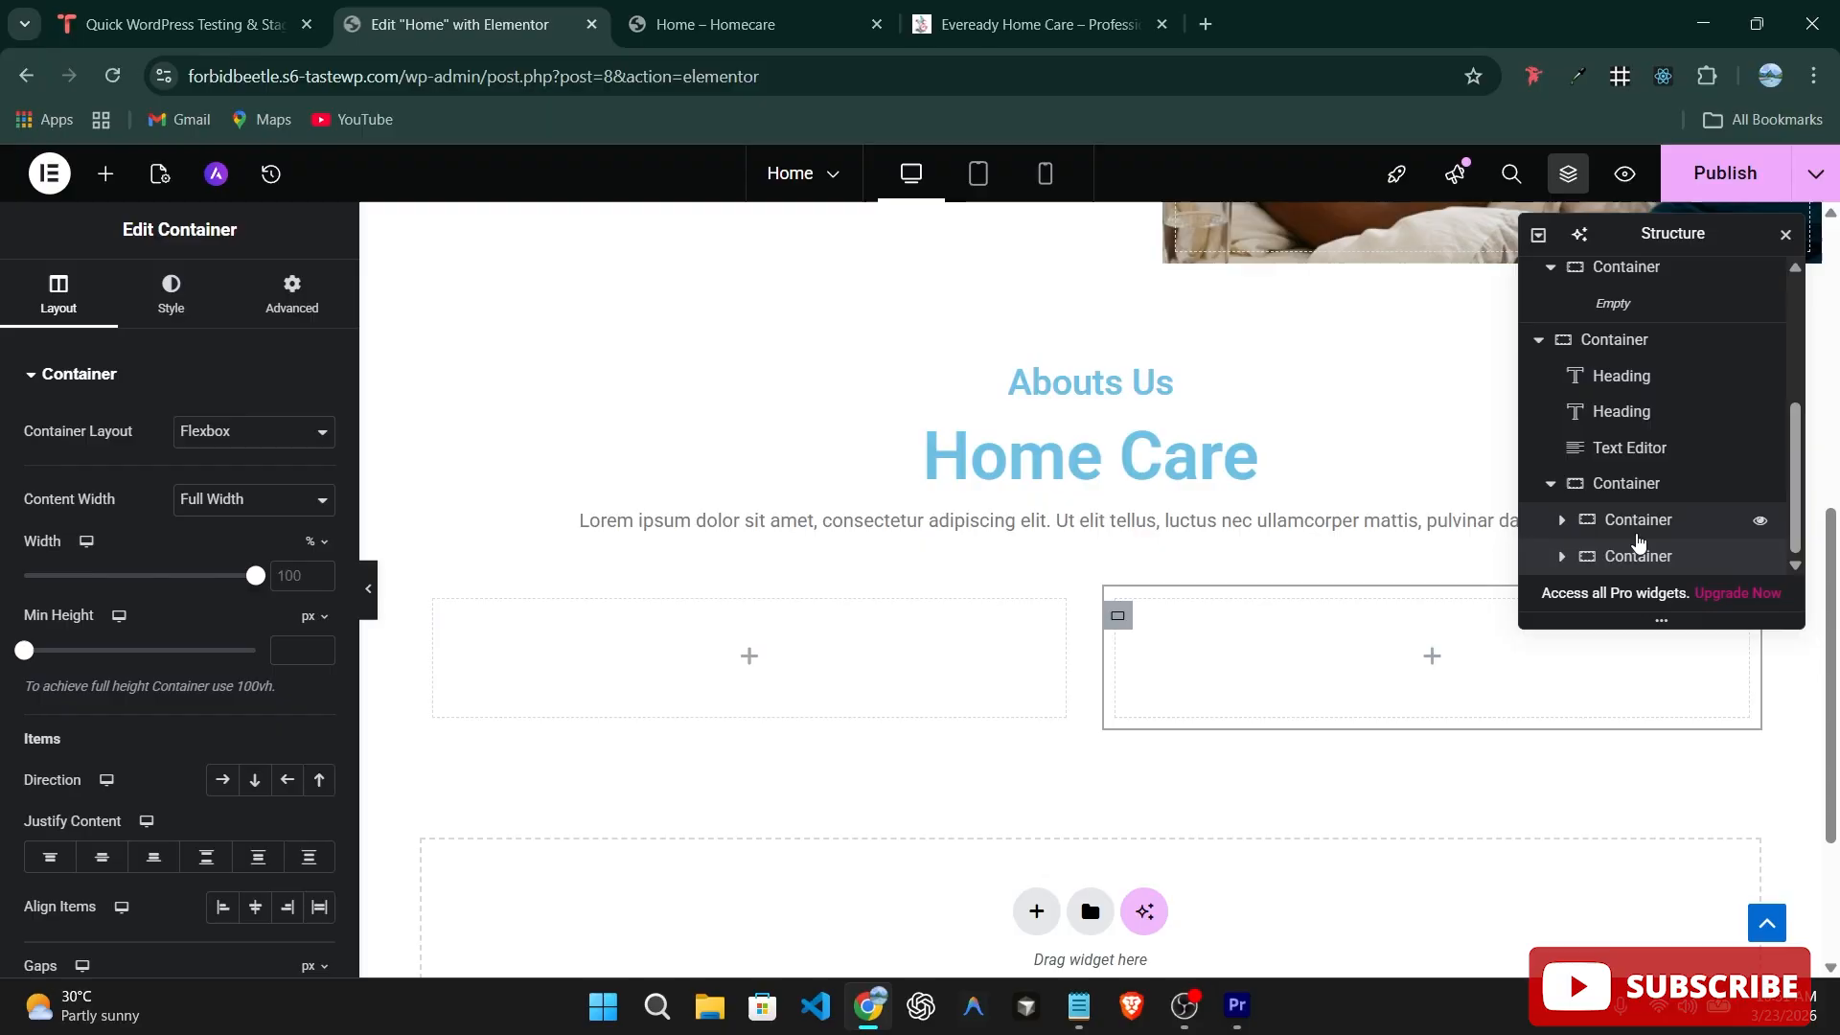
right_click(1638, 542)
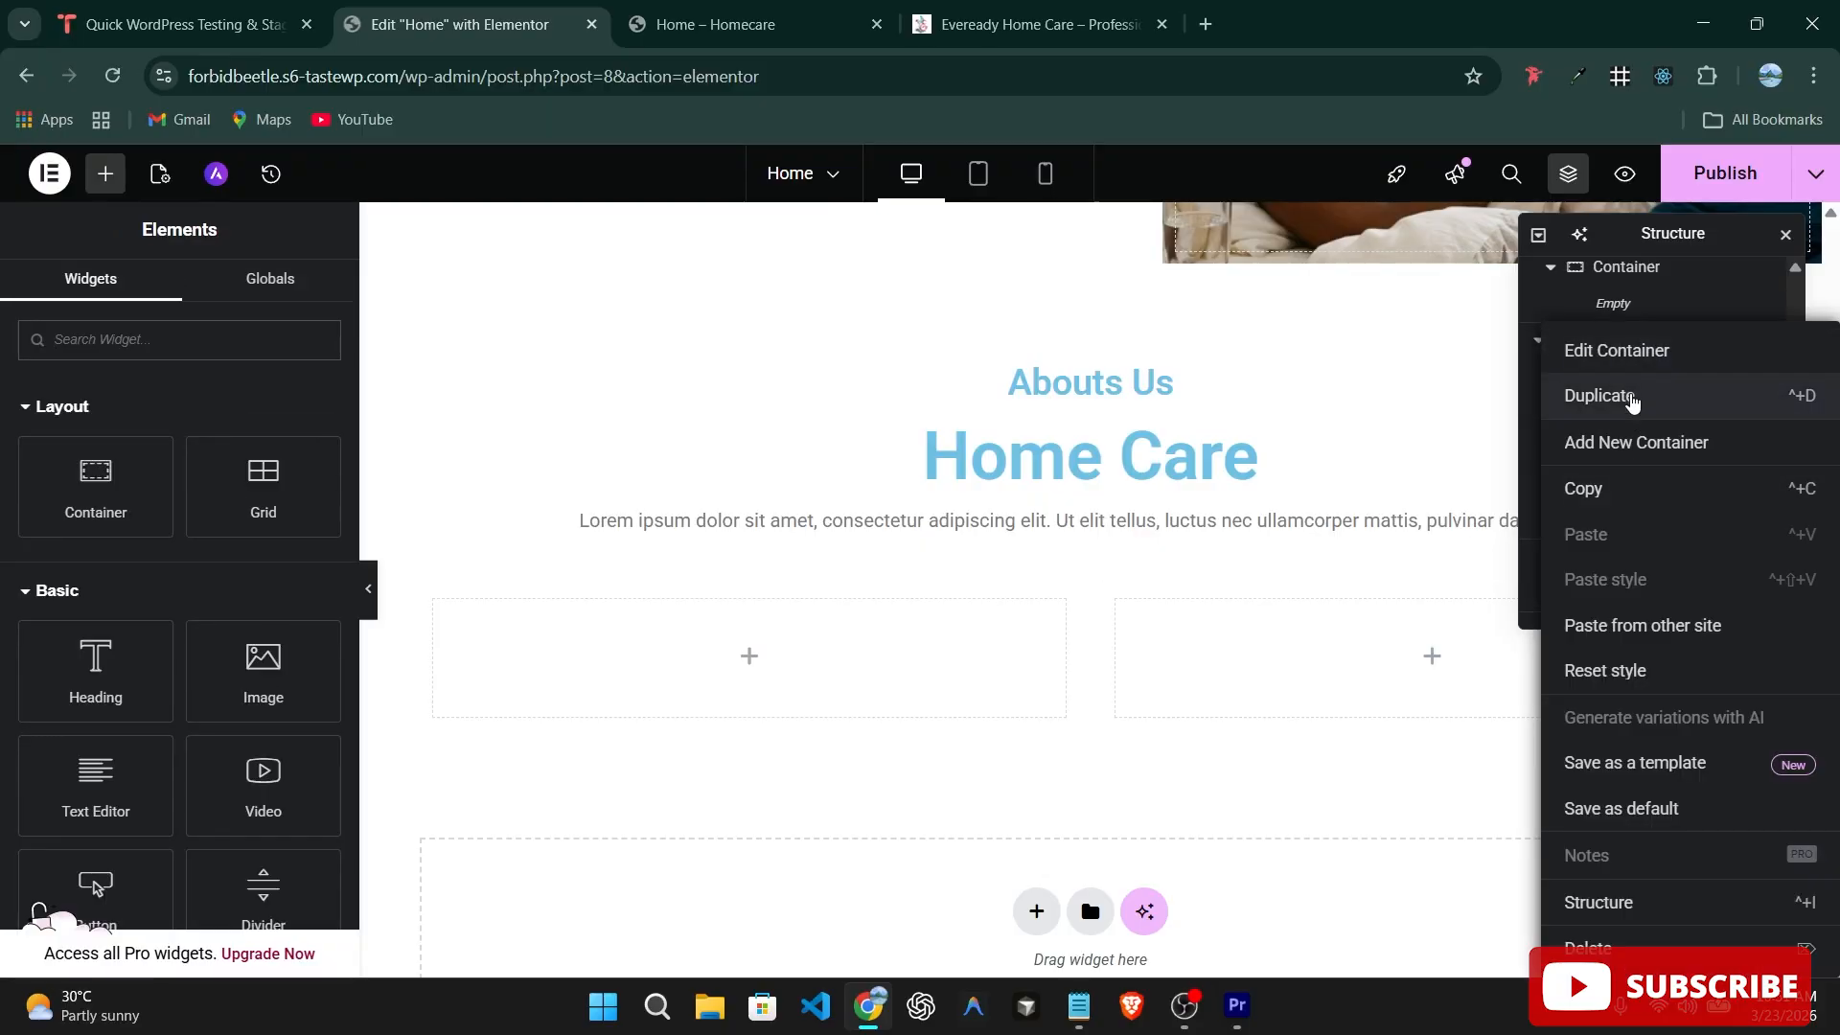
click(1632, 400)
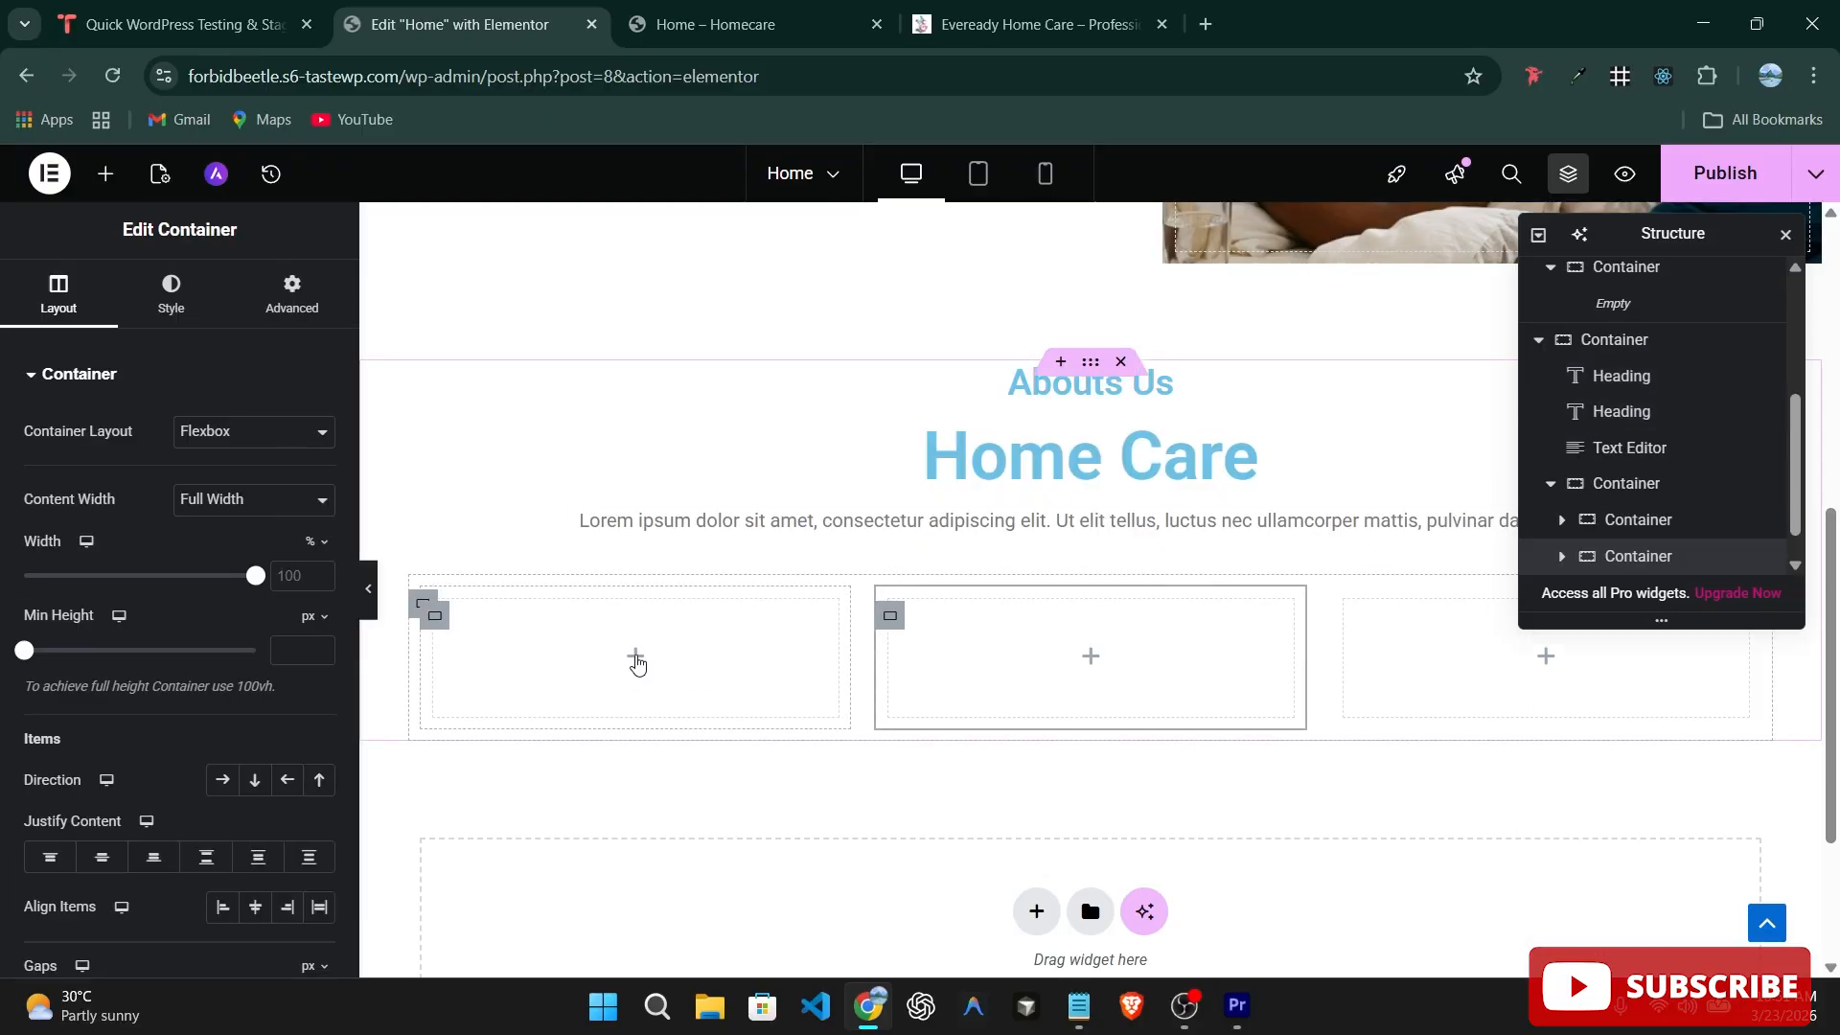
Add an Image widget to the first of the three column containers.
click(642, 662)
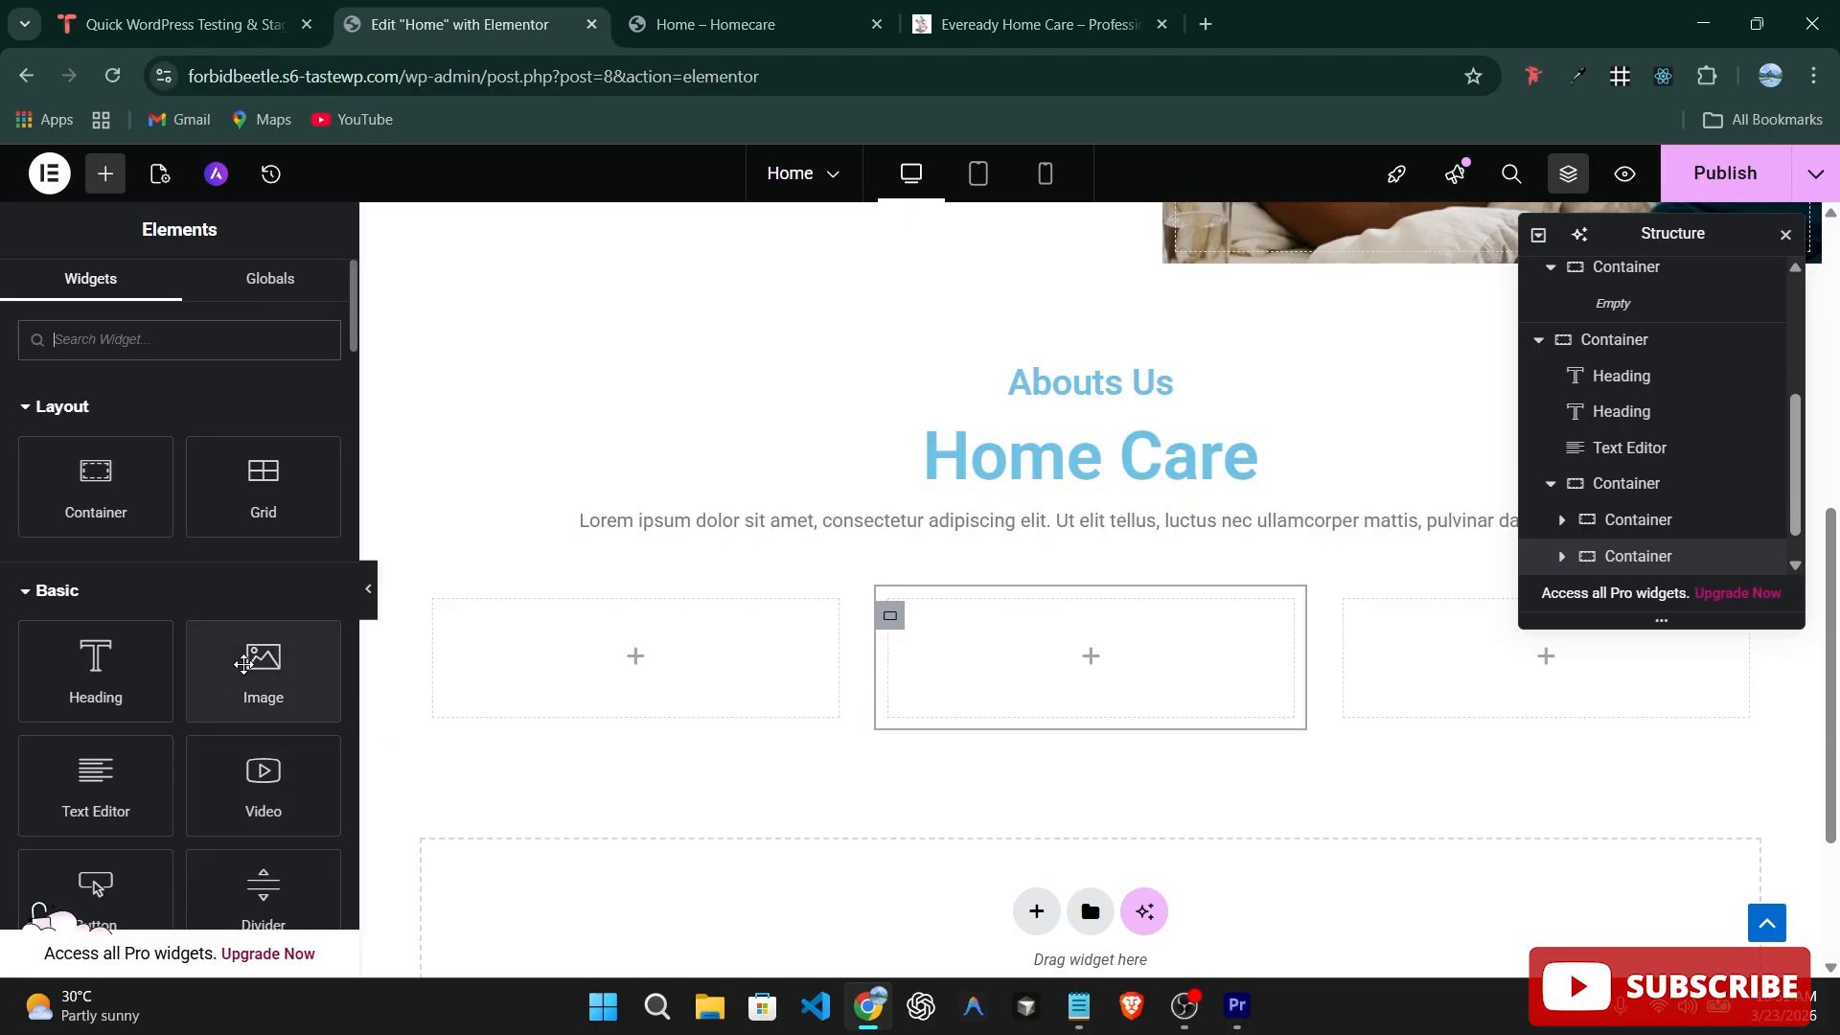
drag(259, 659, 116, 653)
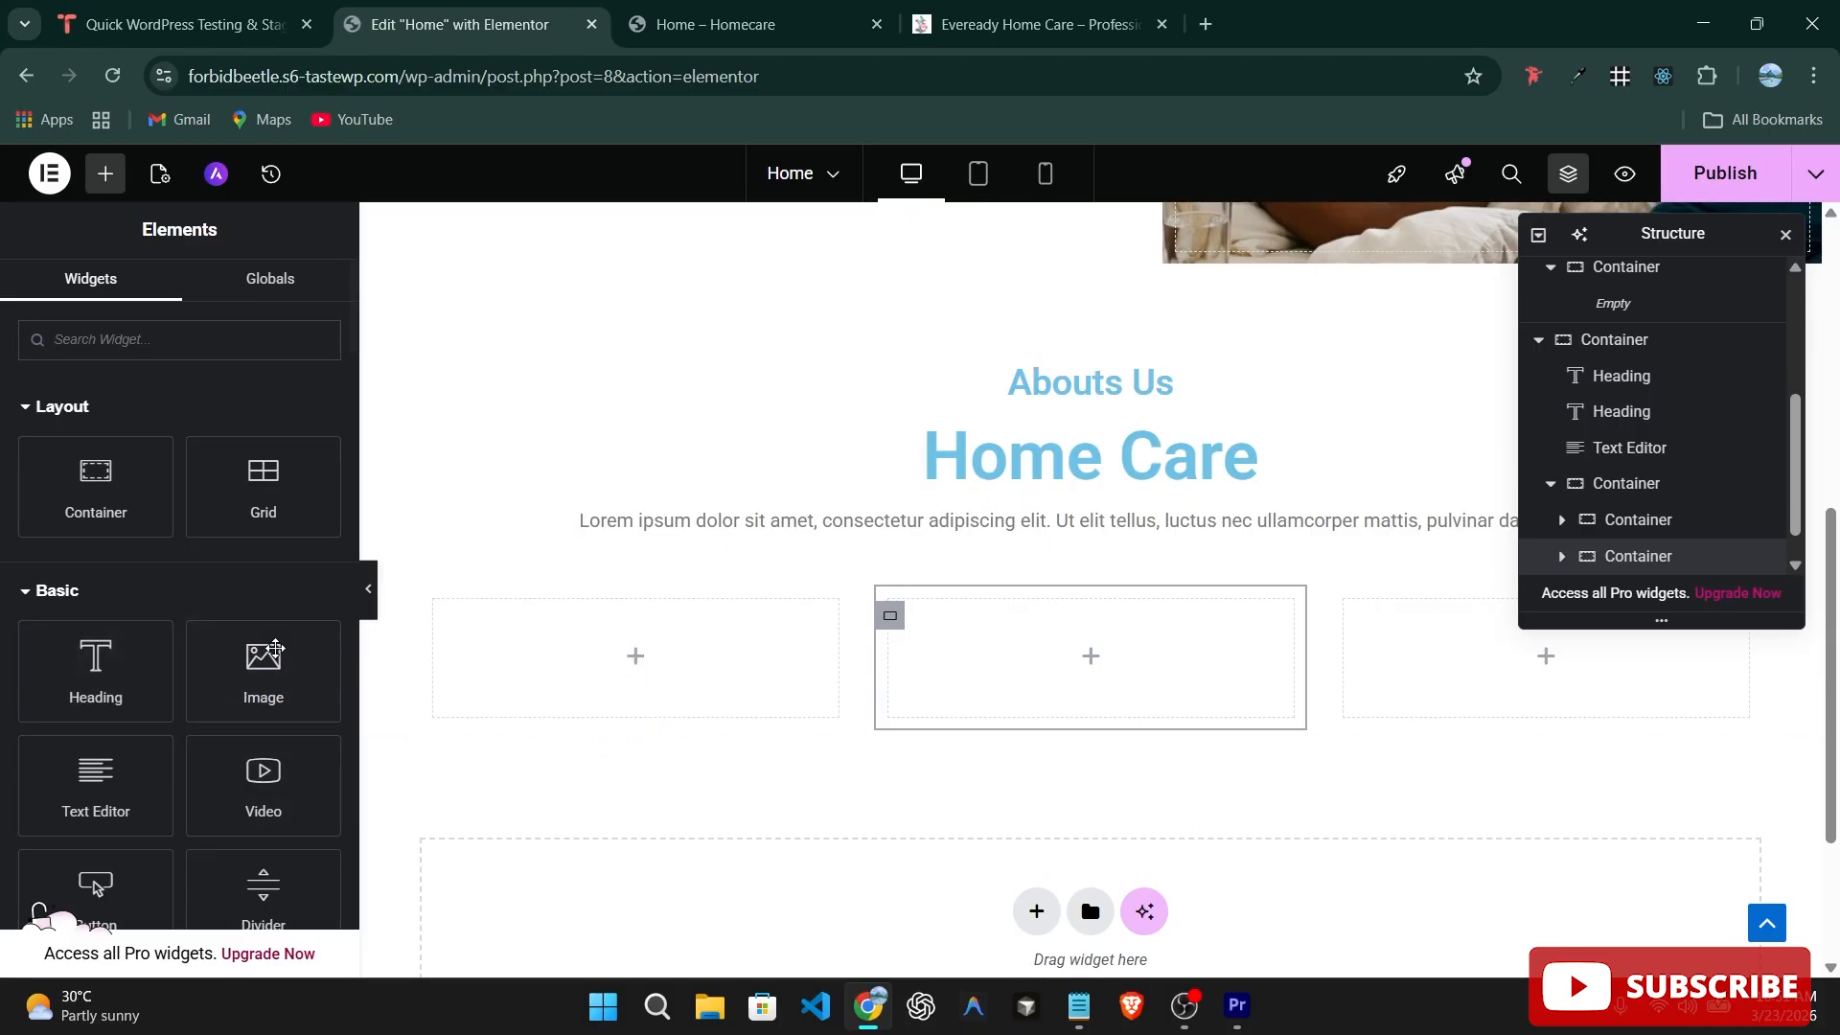
drag(263, 671, 698, 671)
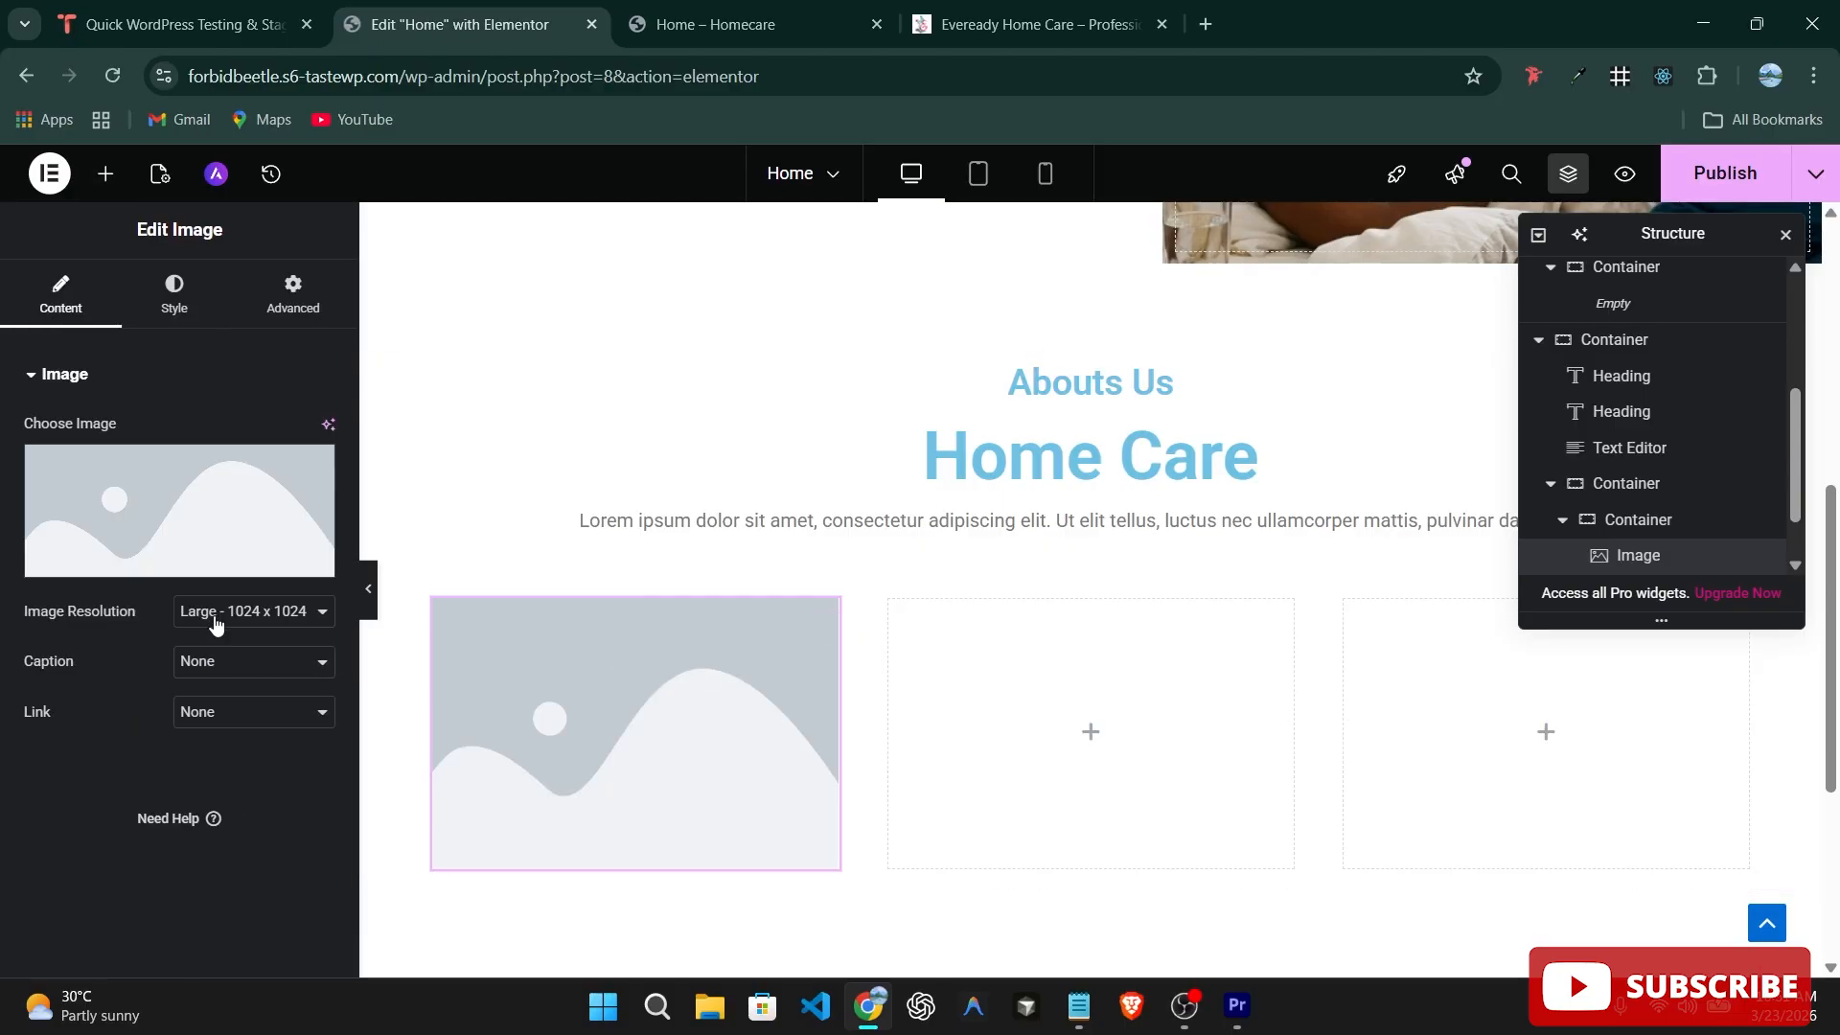
Upload the freepik picture of a male doctor in blue scrubs examining a leg into the Image widget, and publish the page.
click(165, 563)
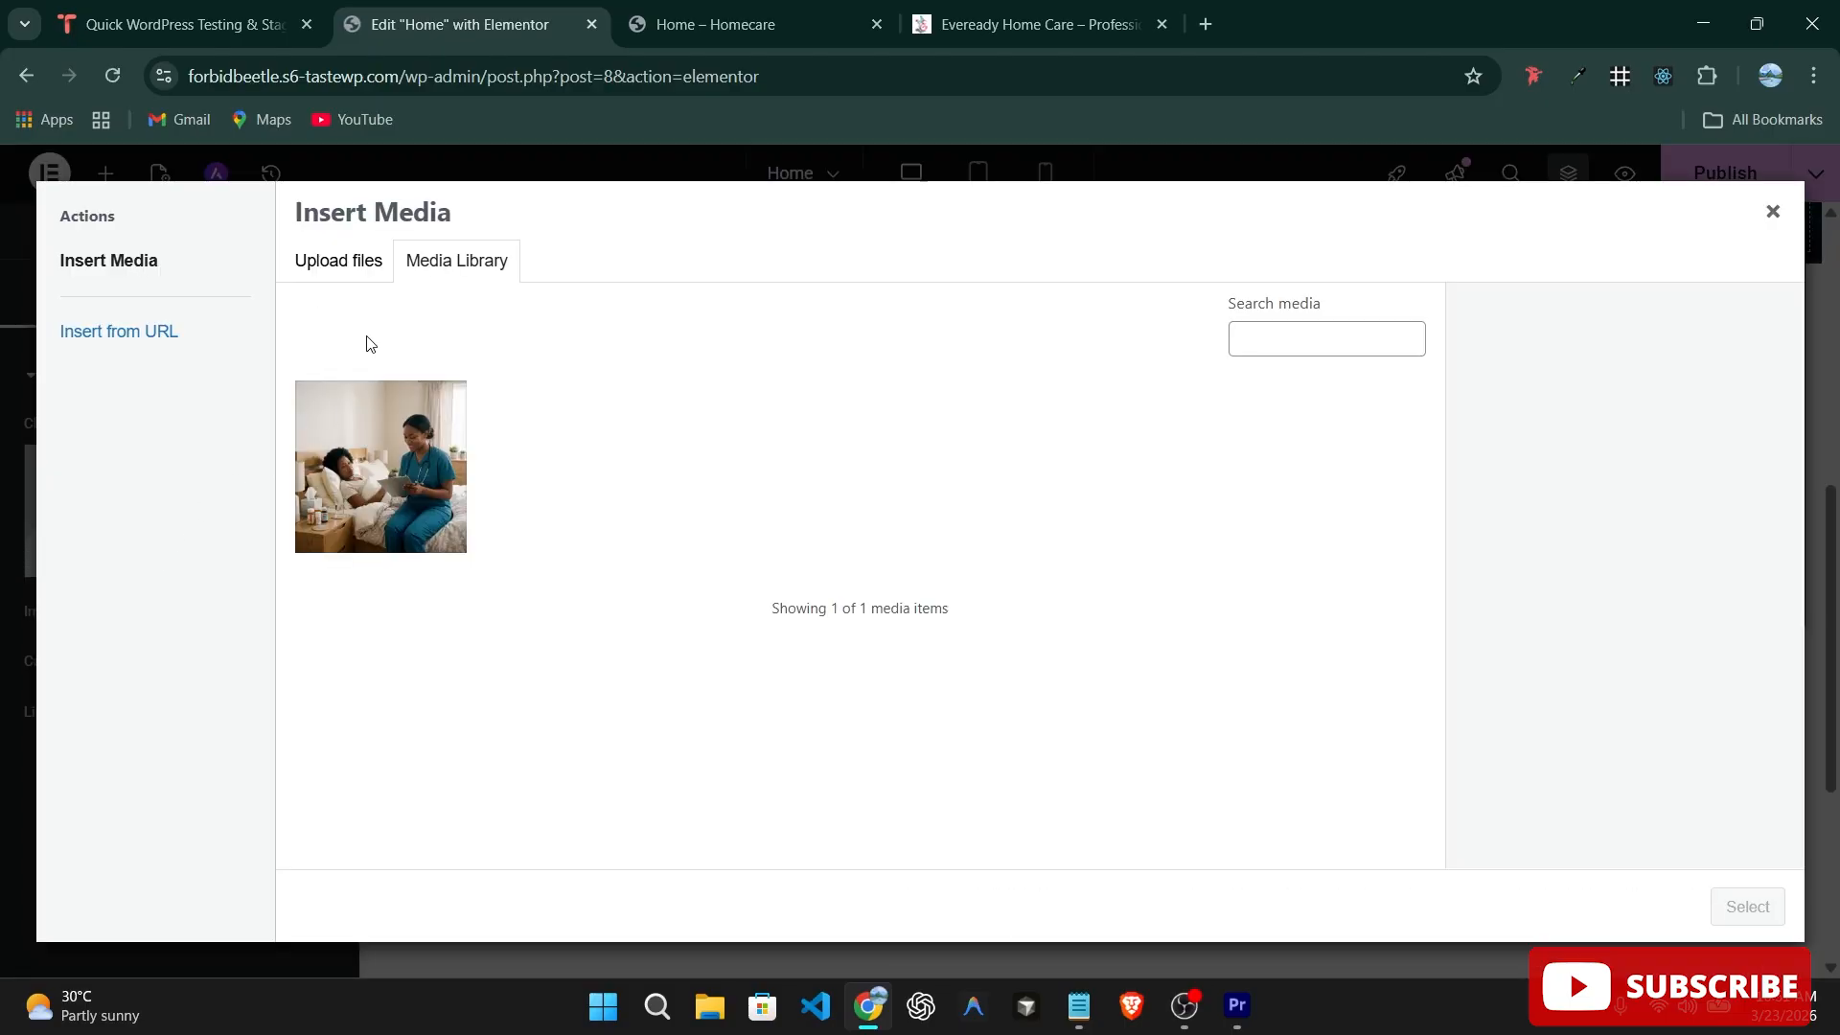
click(331, 271)
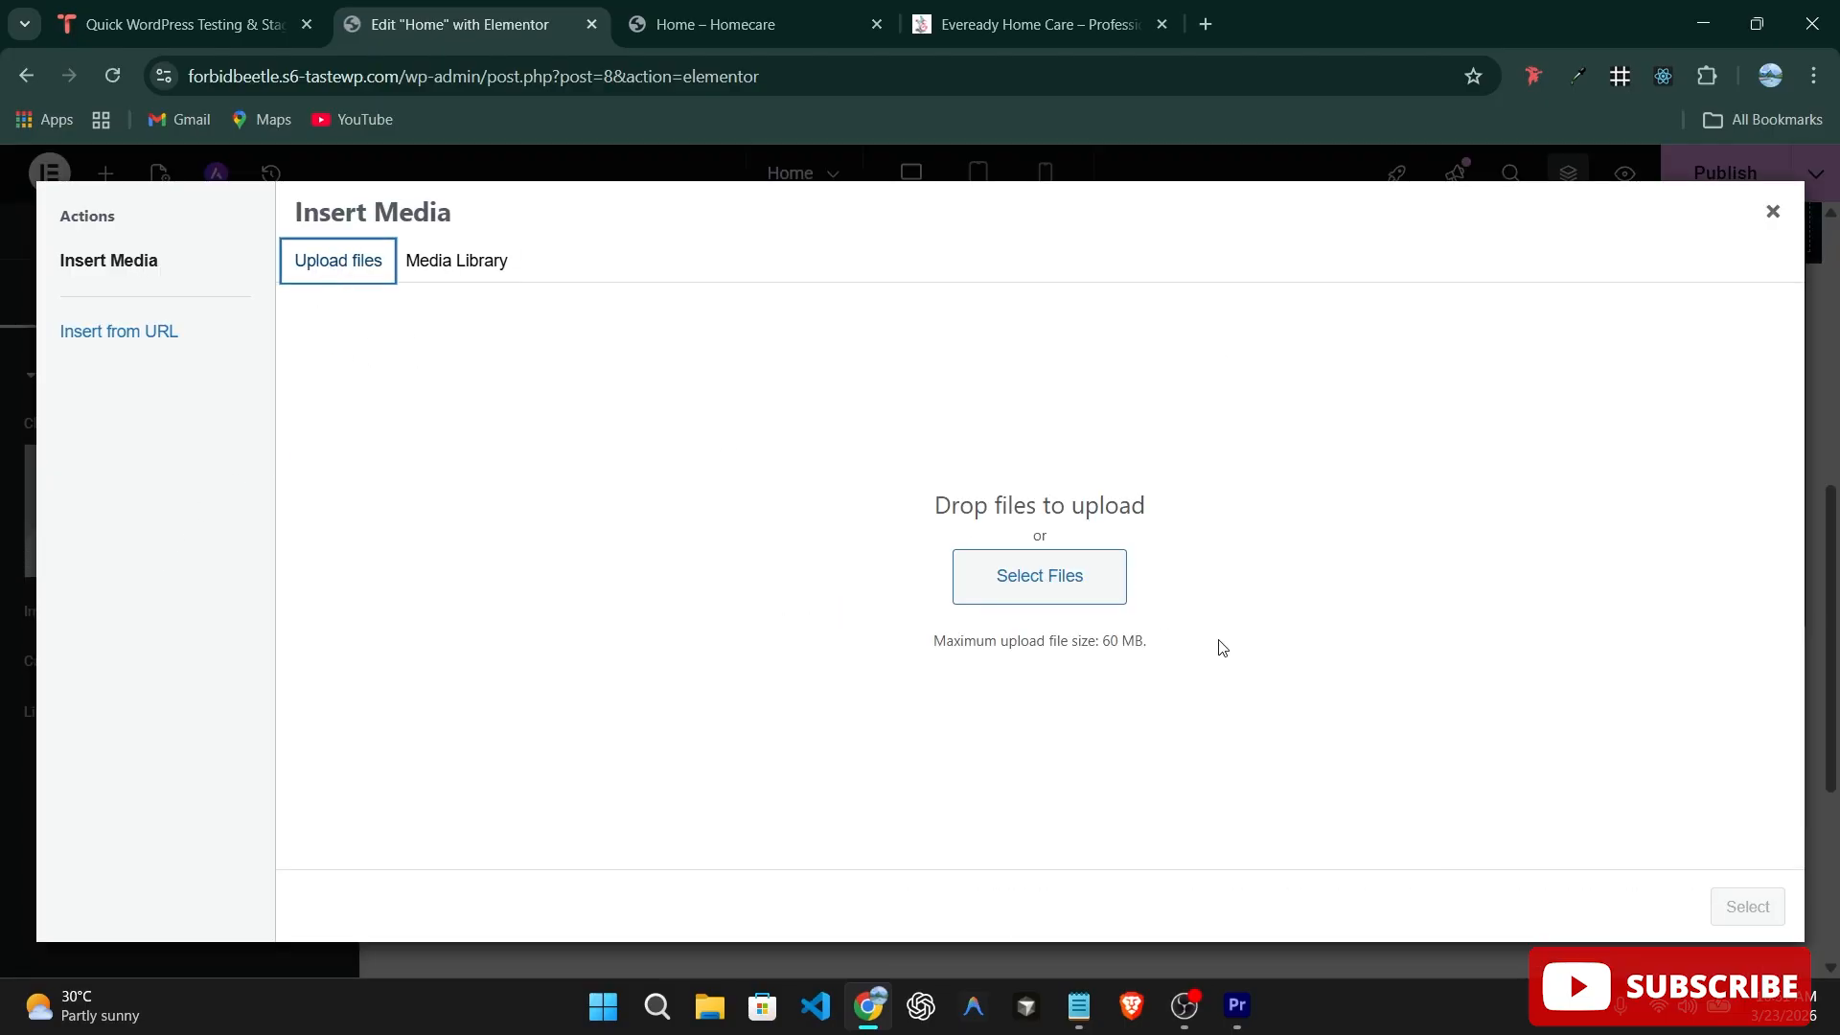
click(1095, 581)
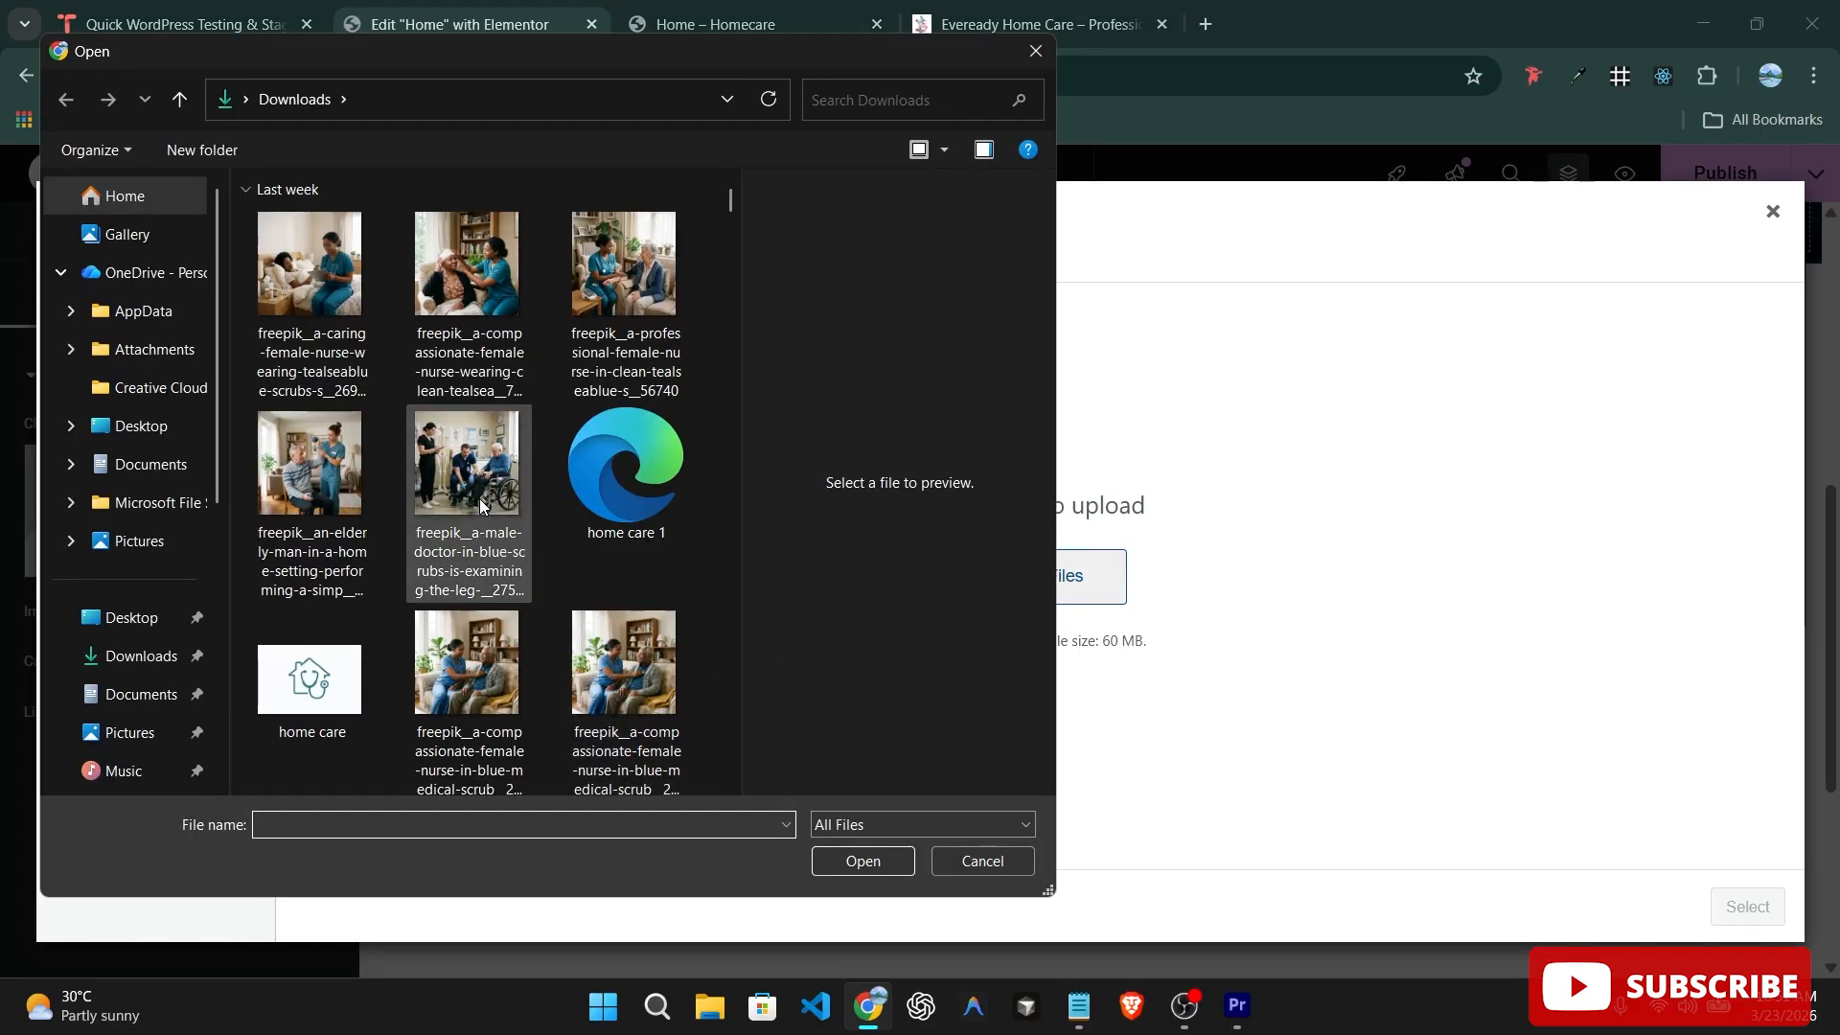
click(480, 505)
click(862, 861)
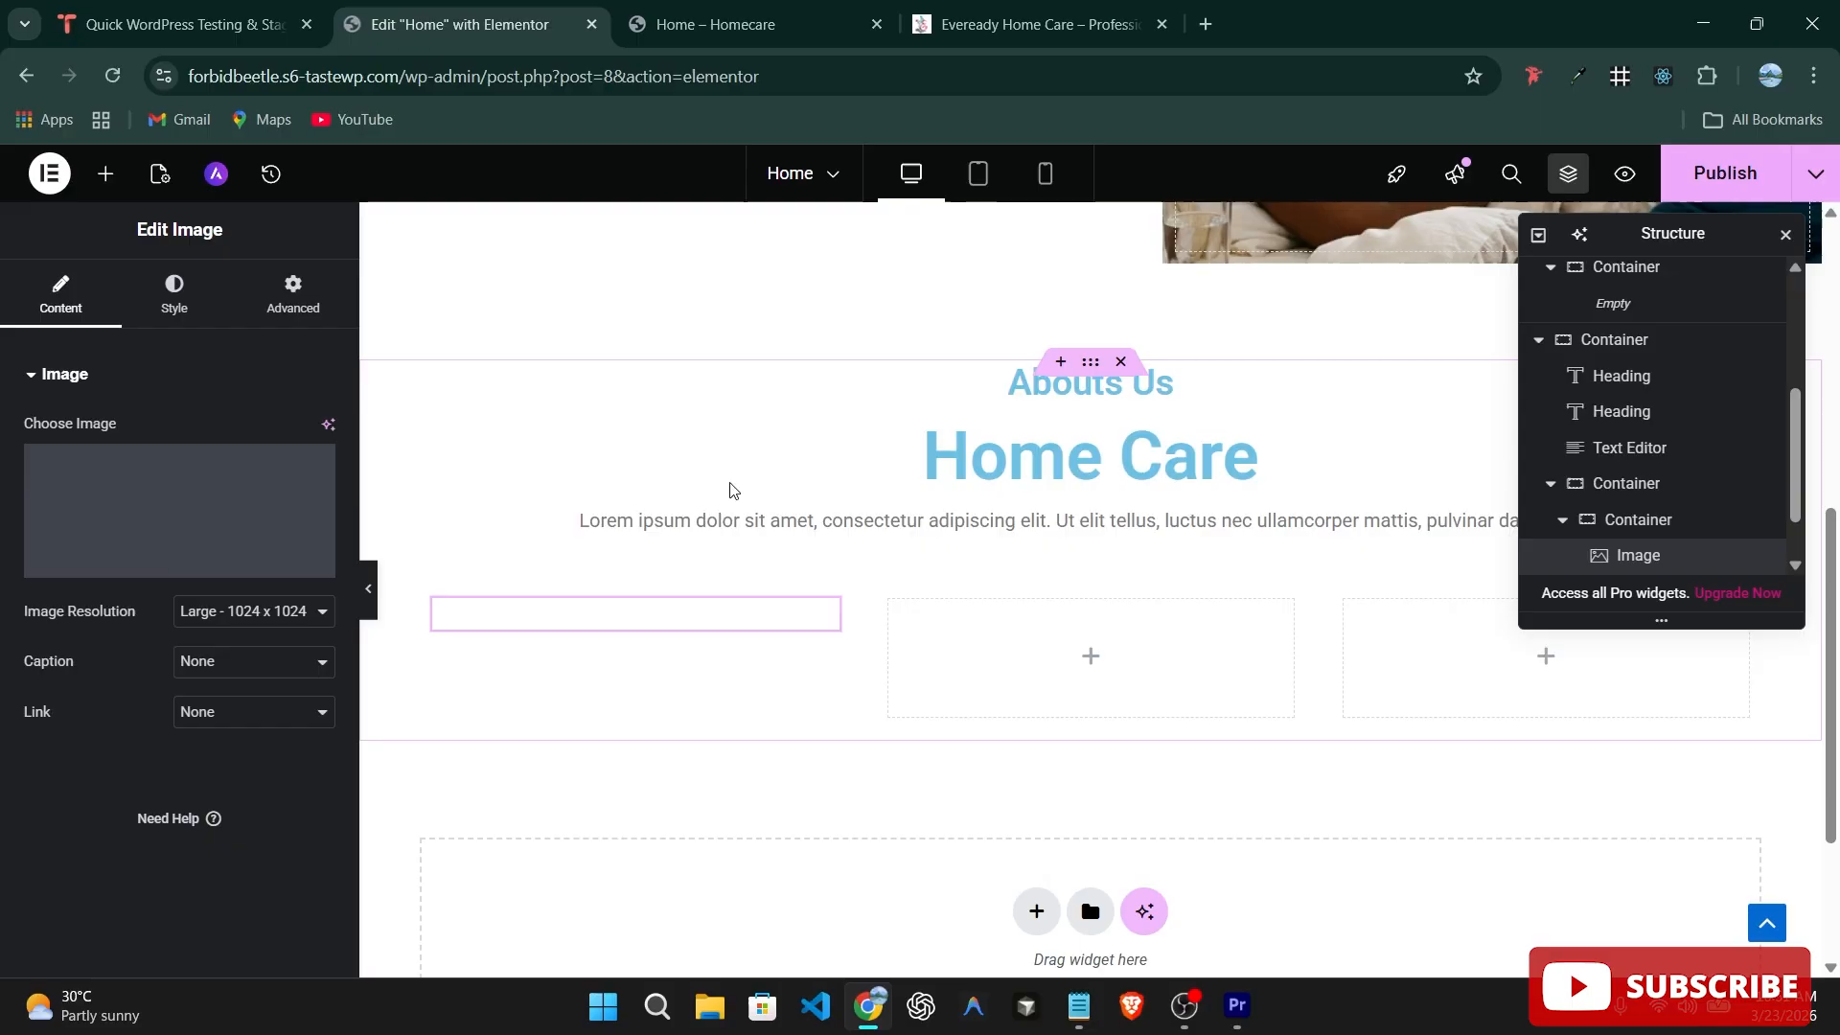
scroll(752, 463, down, 3)
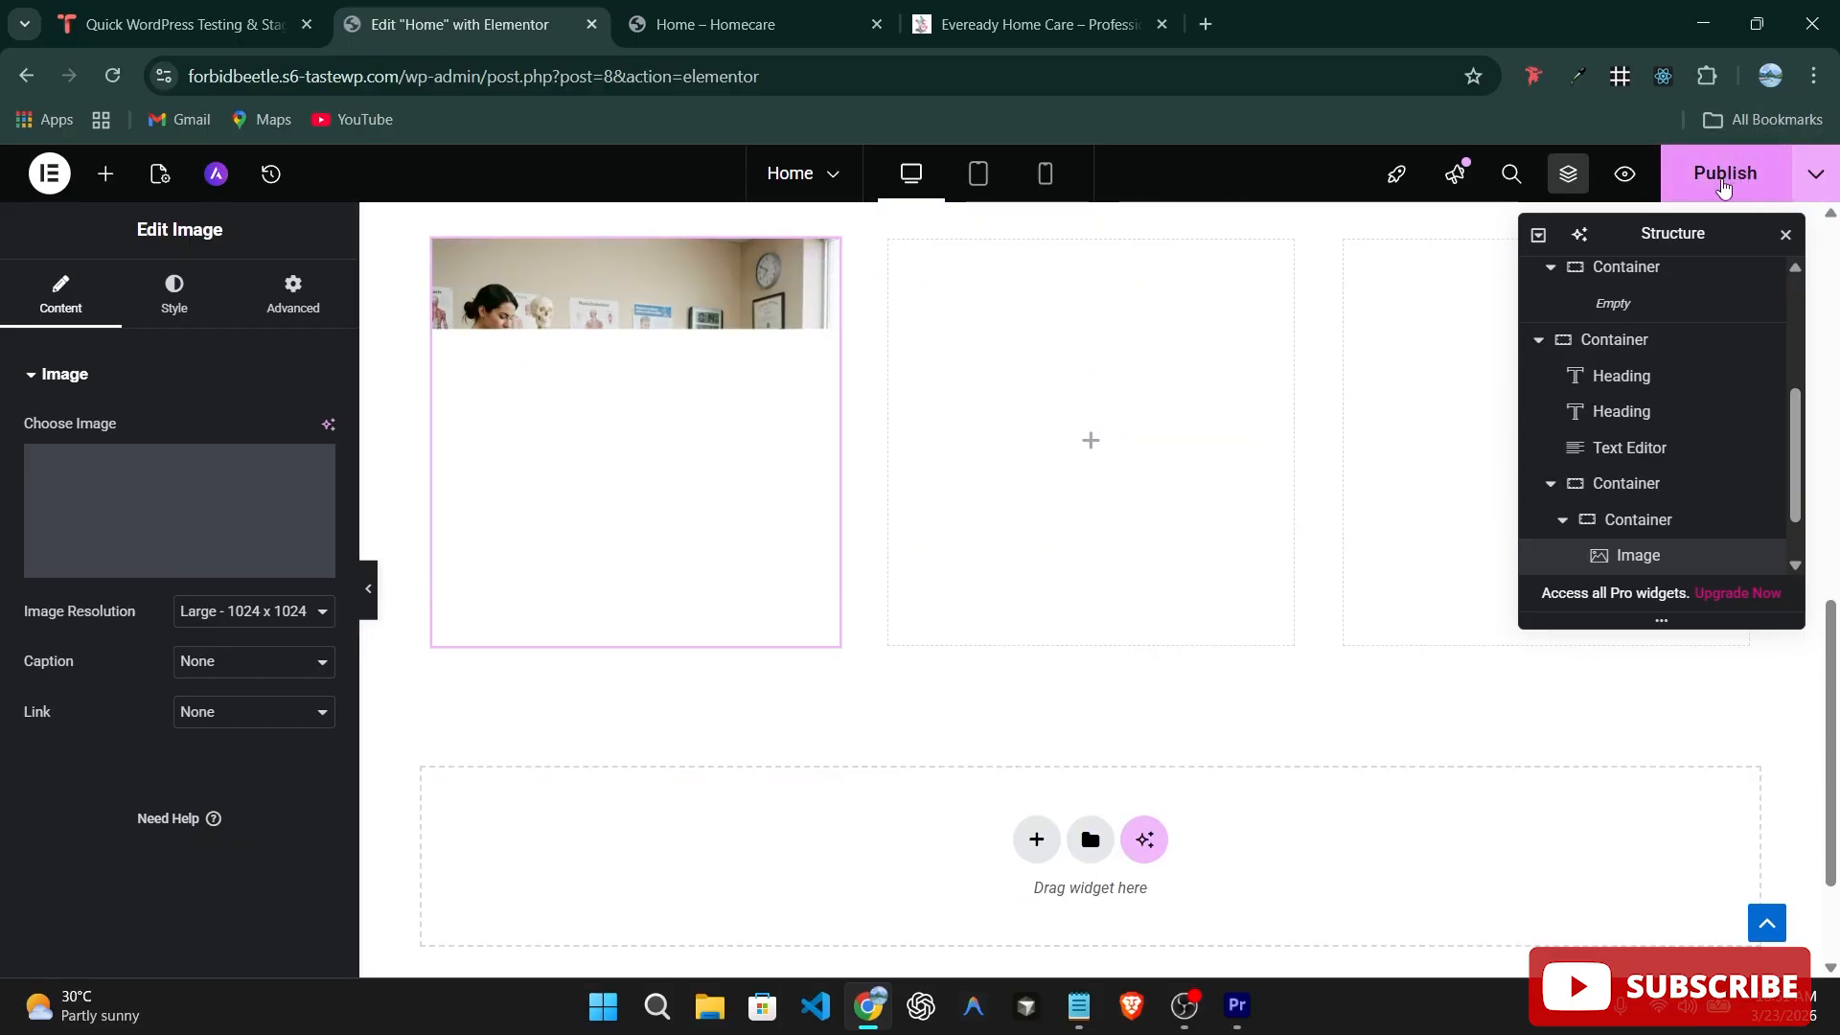
click(1723, 184)
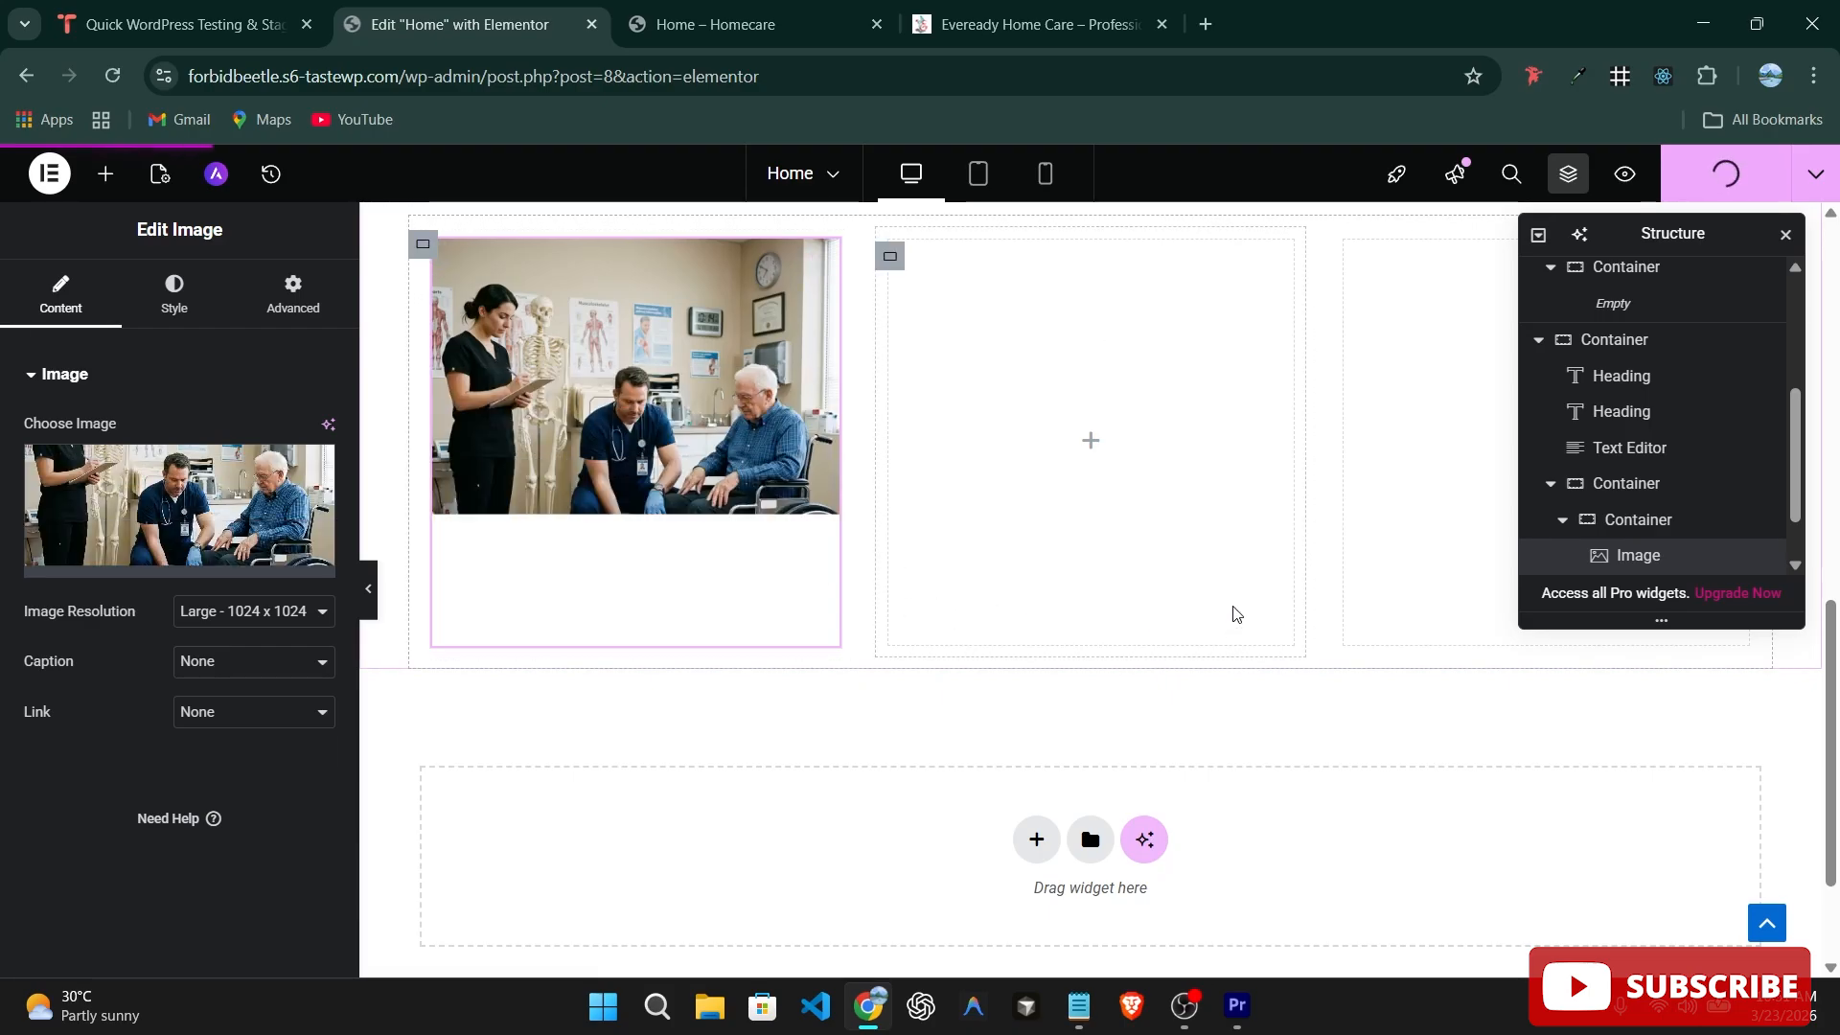
Add a Text Editor widget below the image in the first column container.
click(425, 248)
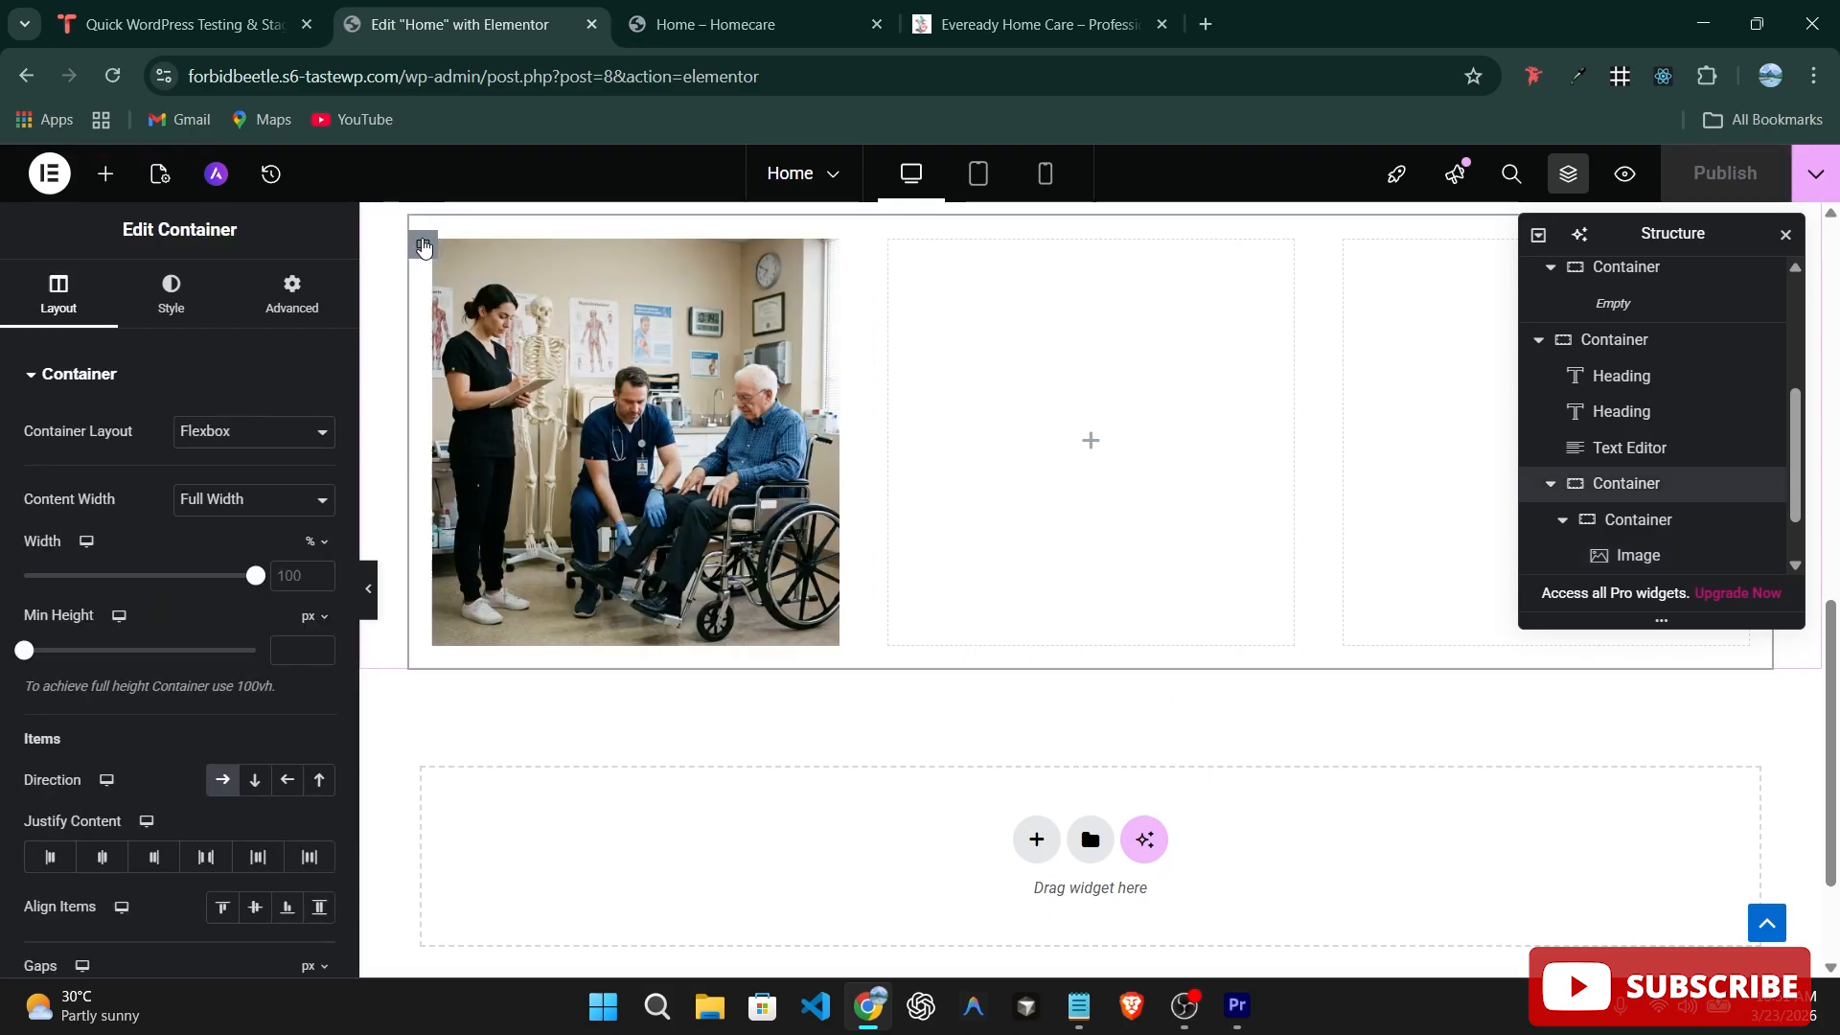
click(1641, 520)
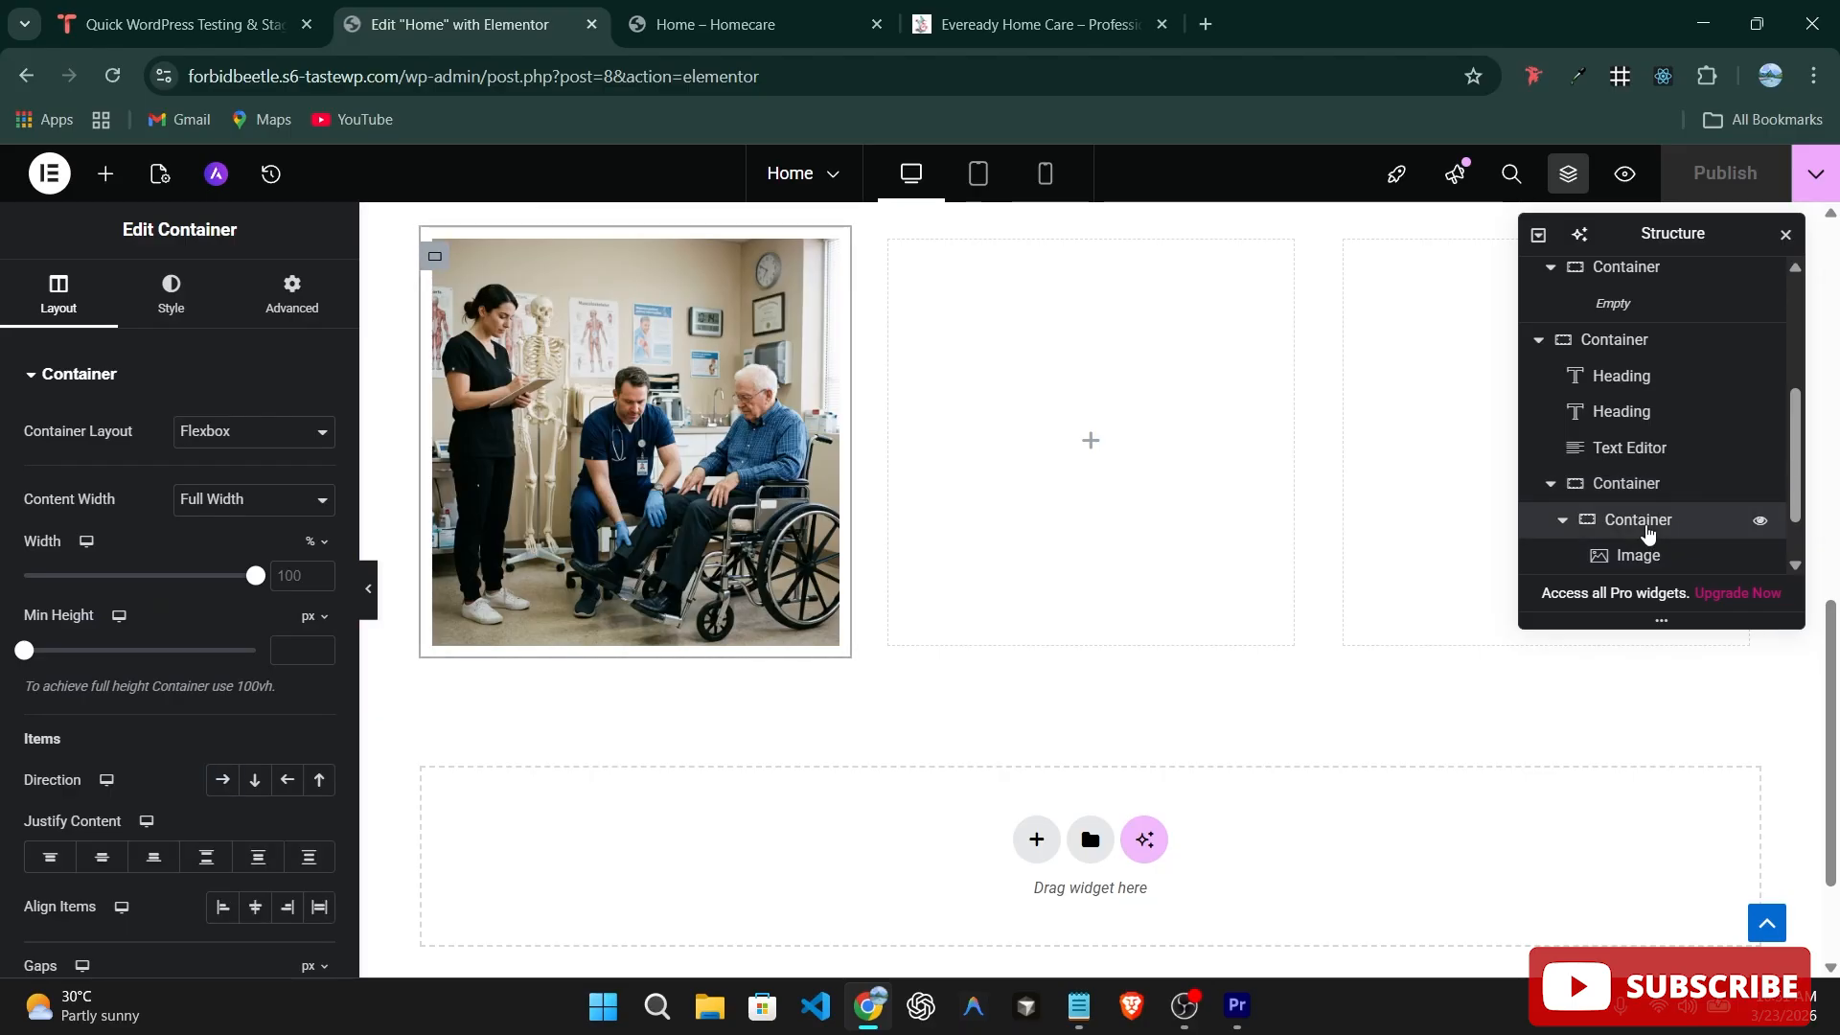
click(106, 174)
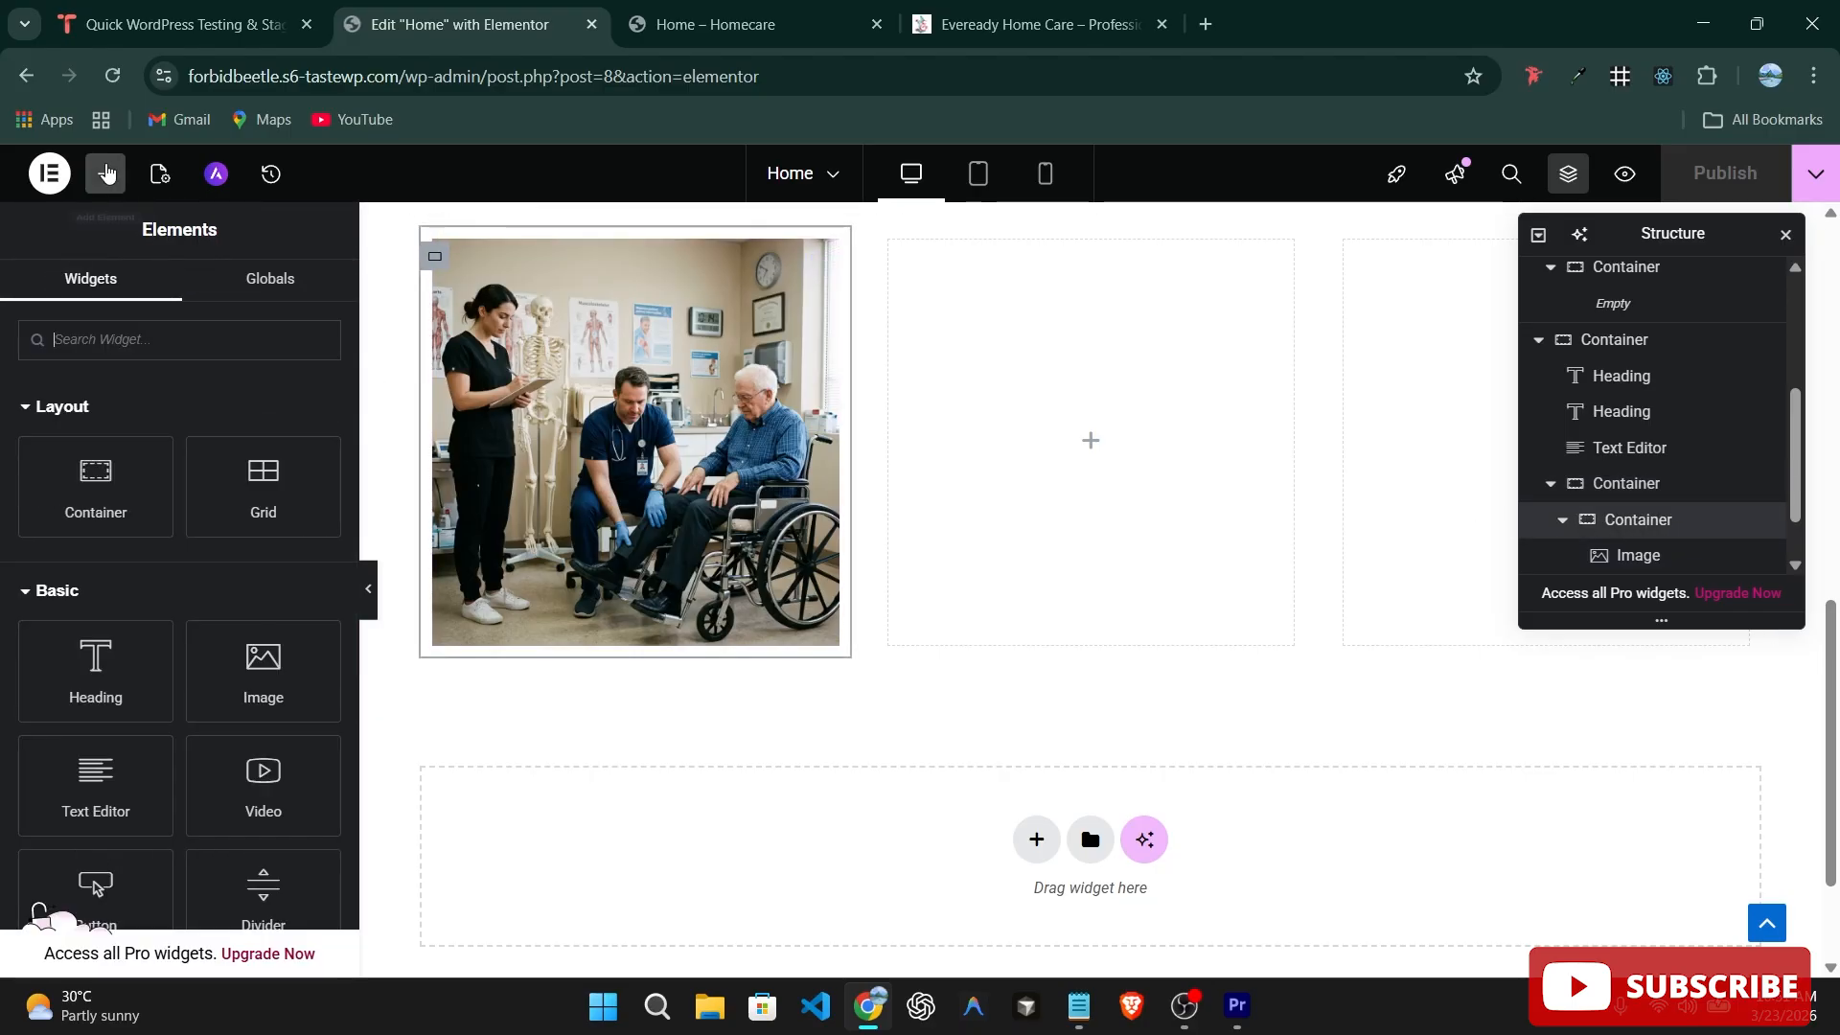
drag(106, 777, 590, 650)
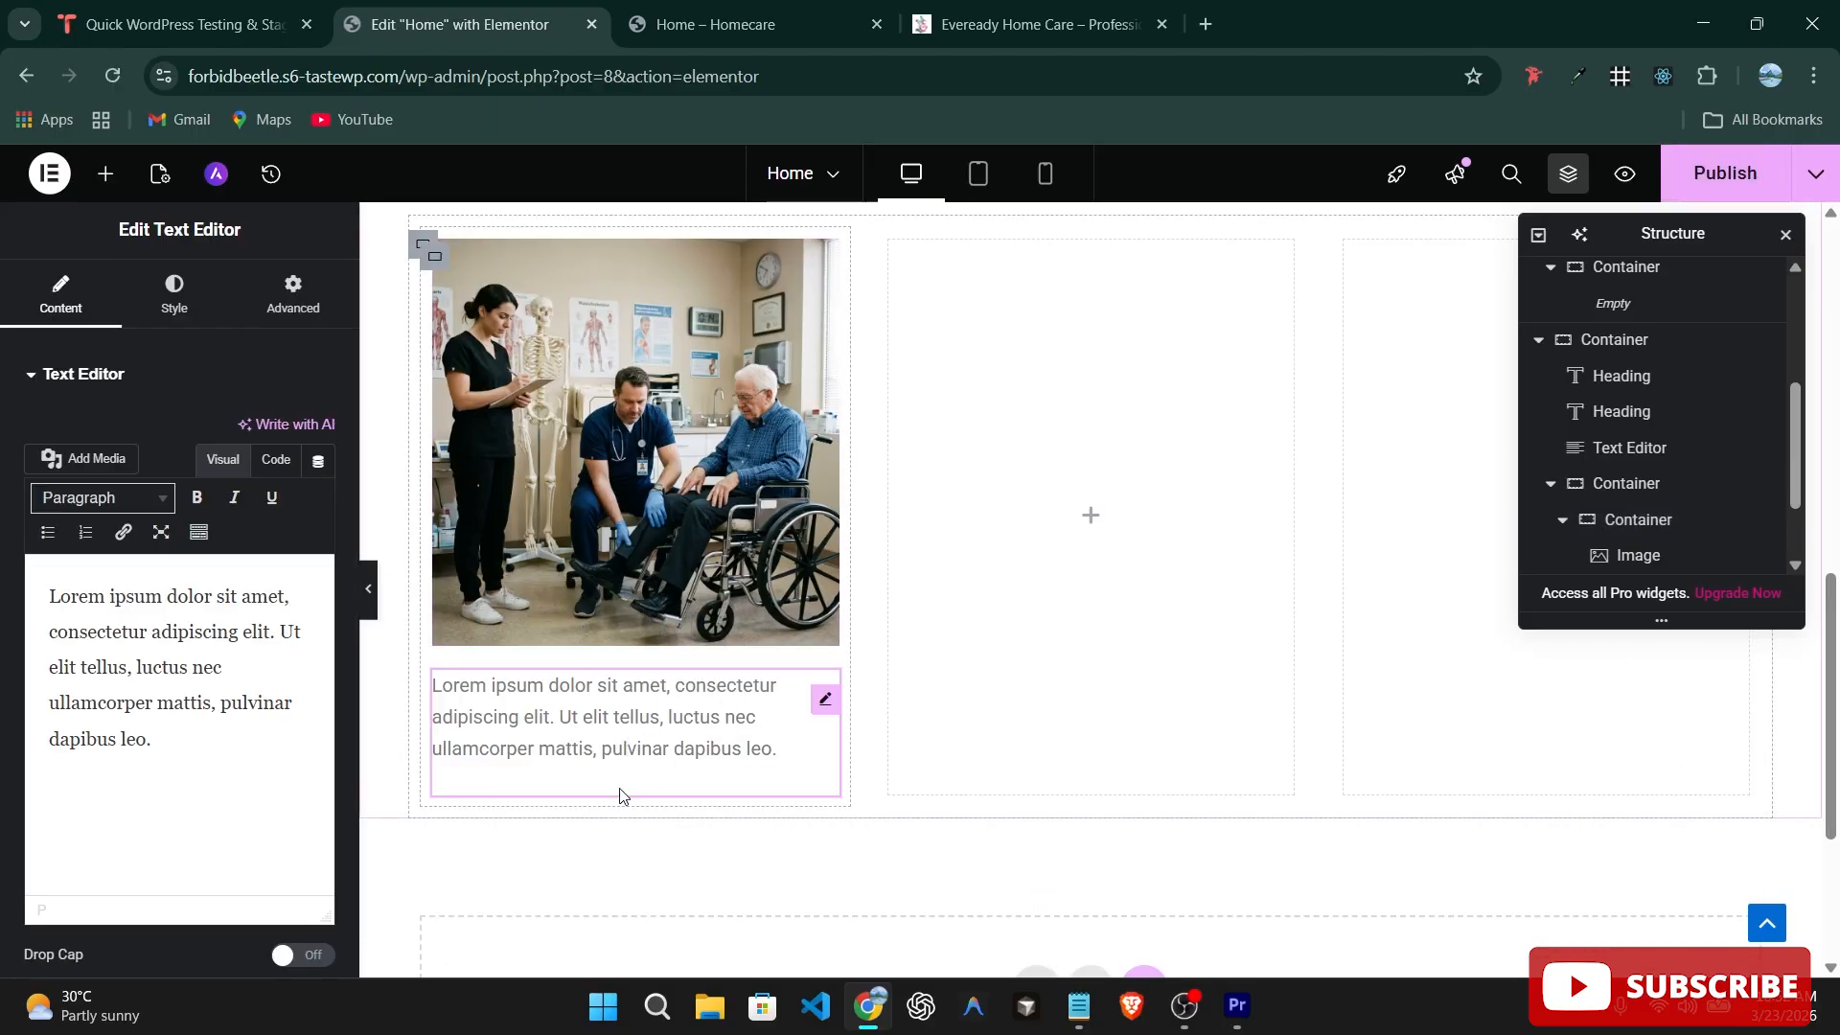
Replace the placeholder text below the first column's image with "Mobility Assistance" and center-align it.
scroll(978, 658, up, 3)
scroll(978, 657, down, 3)
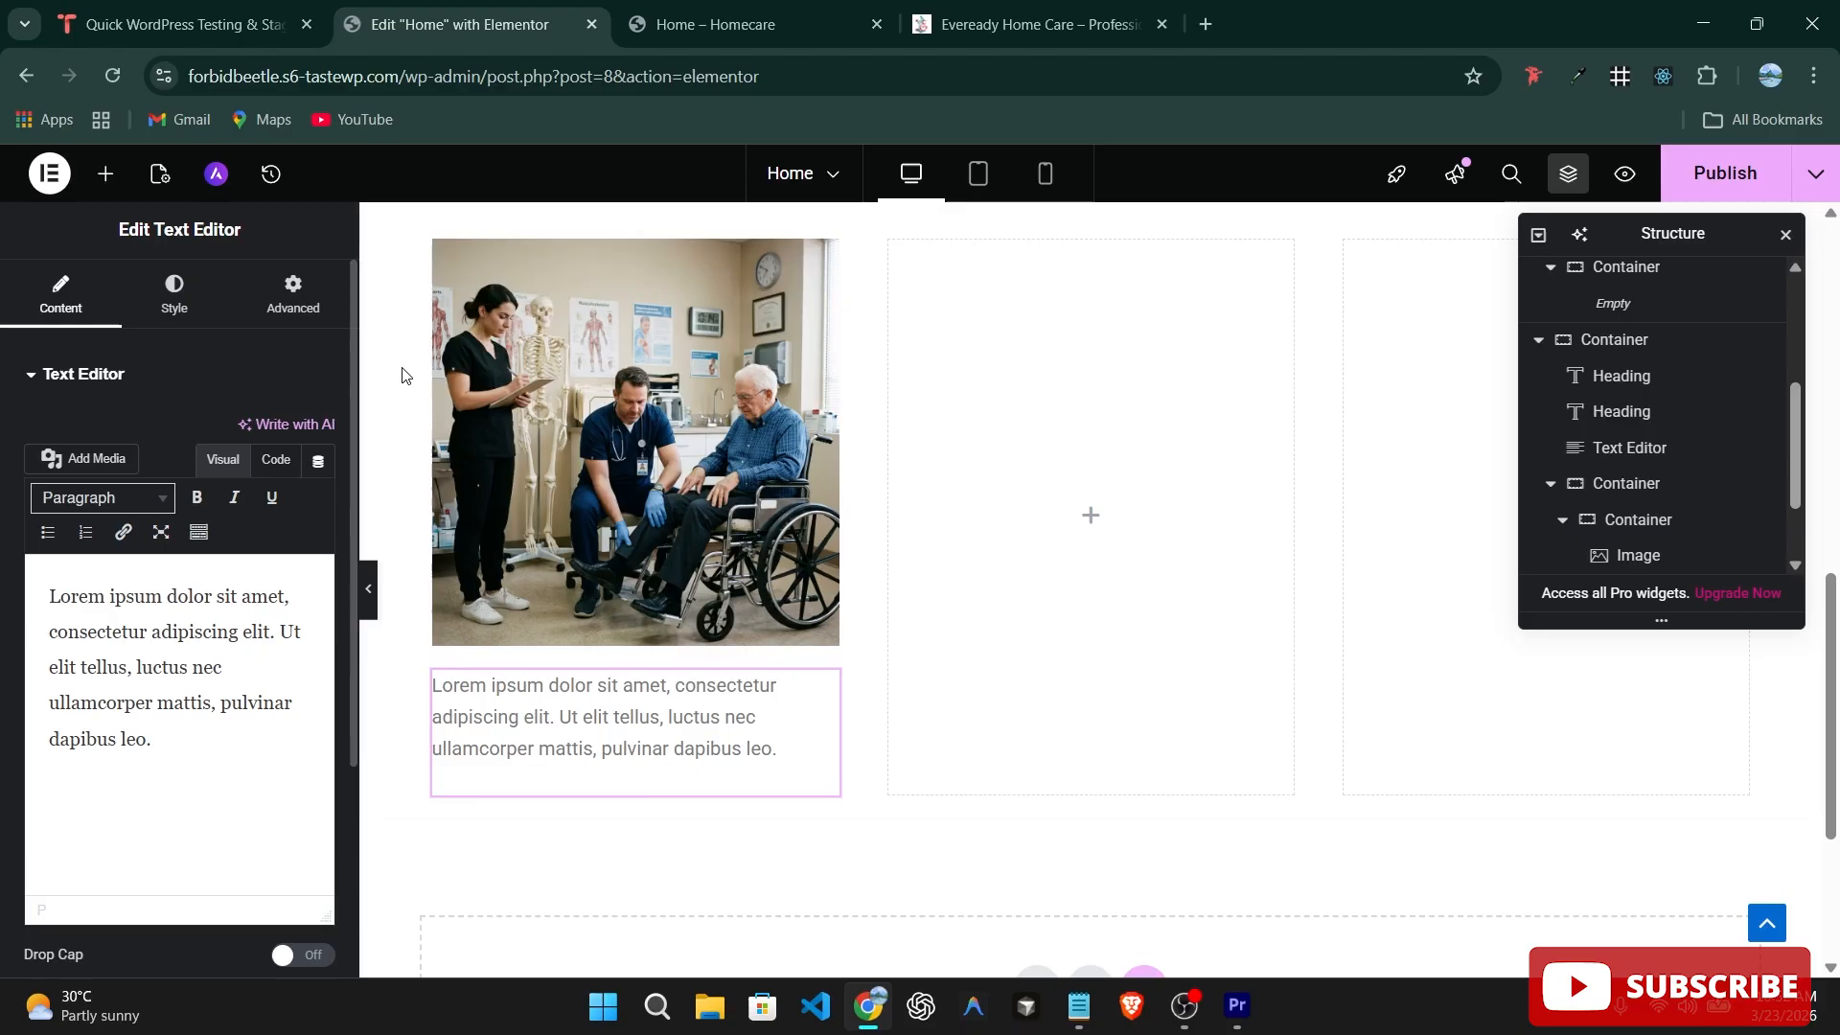
triple_click(578, 721)
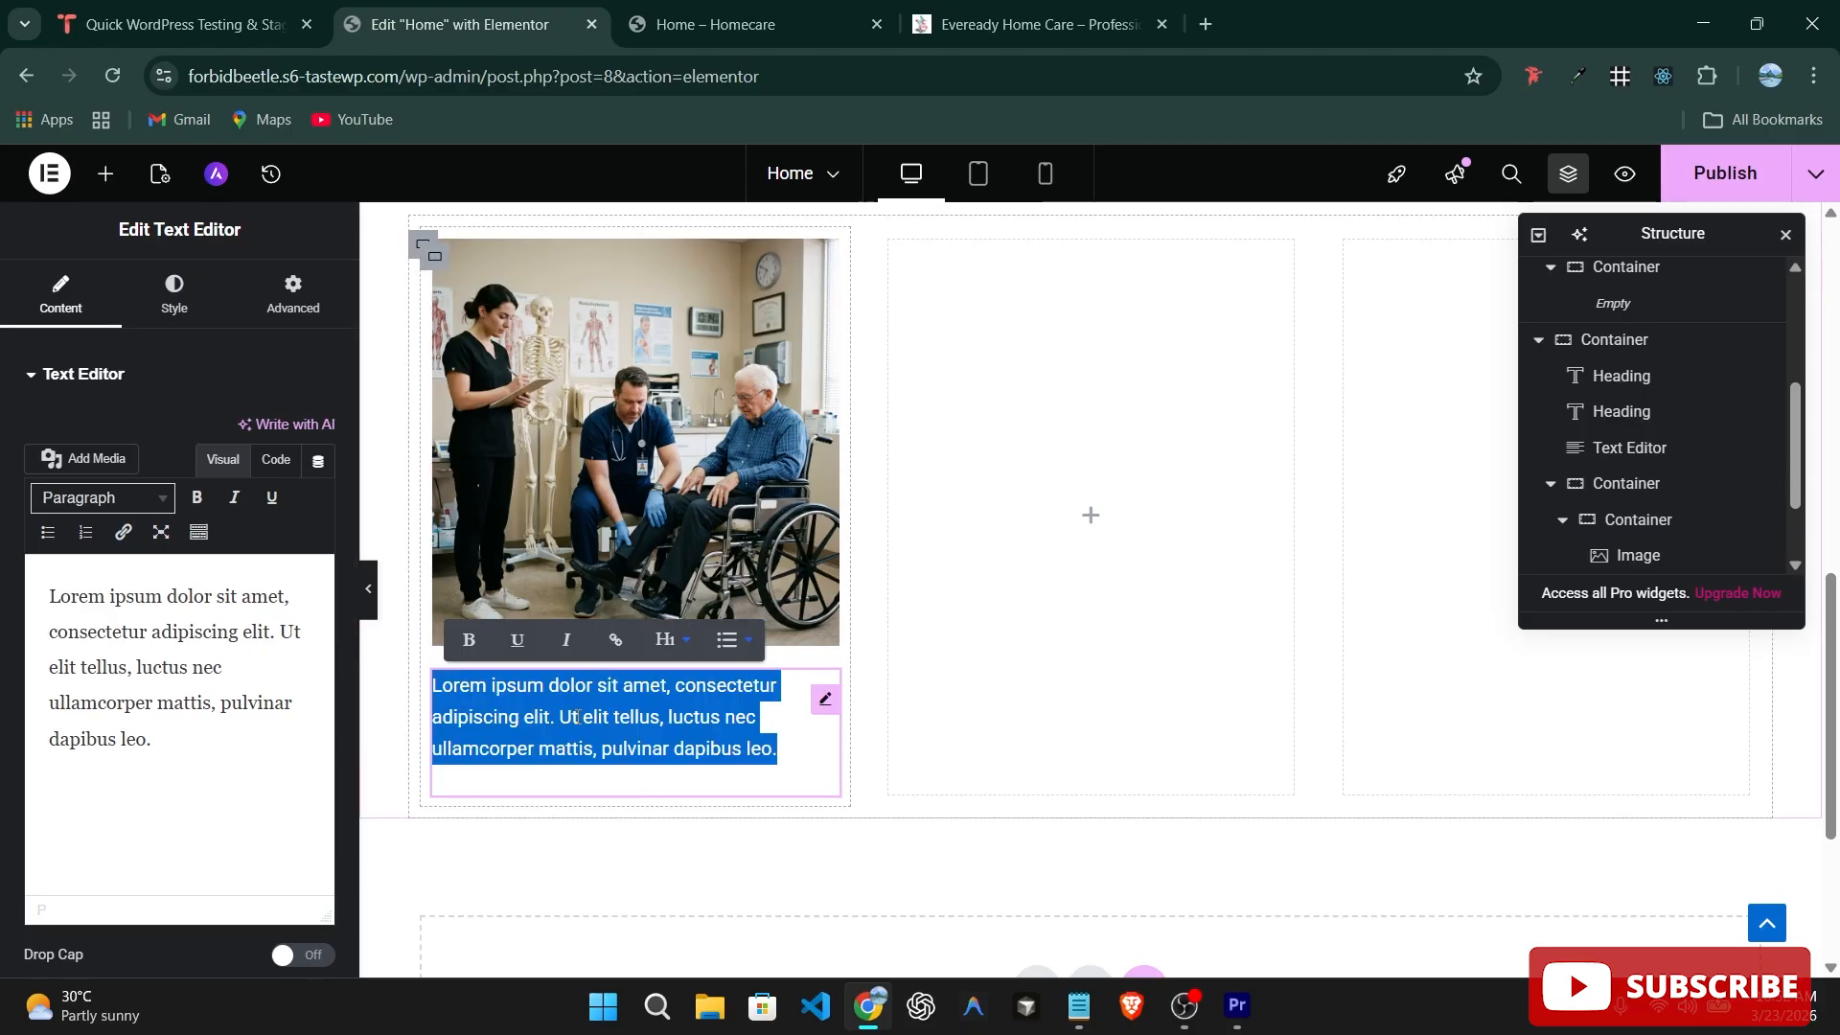
text(Mobil)
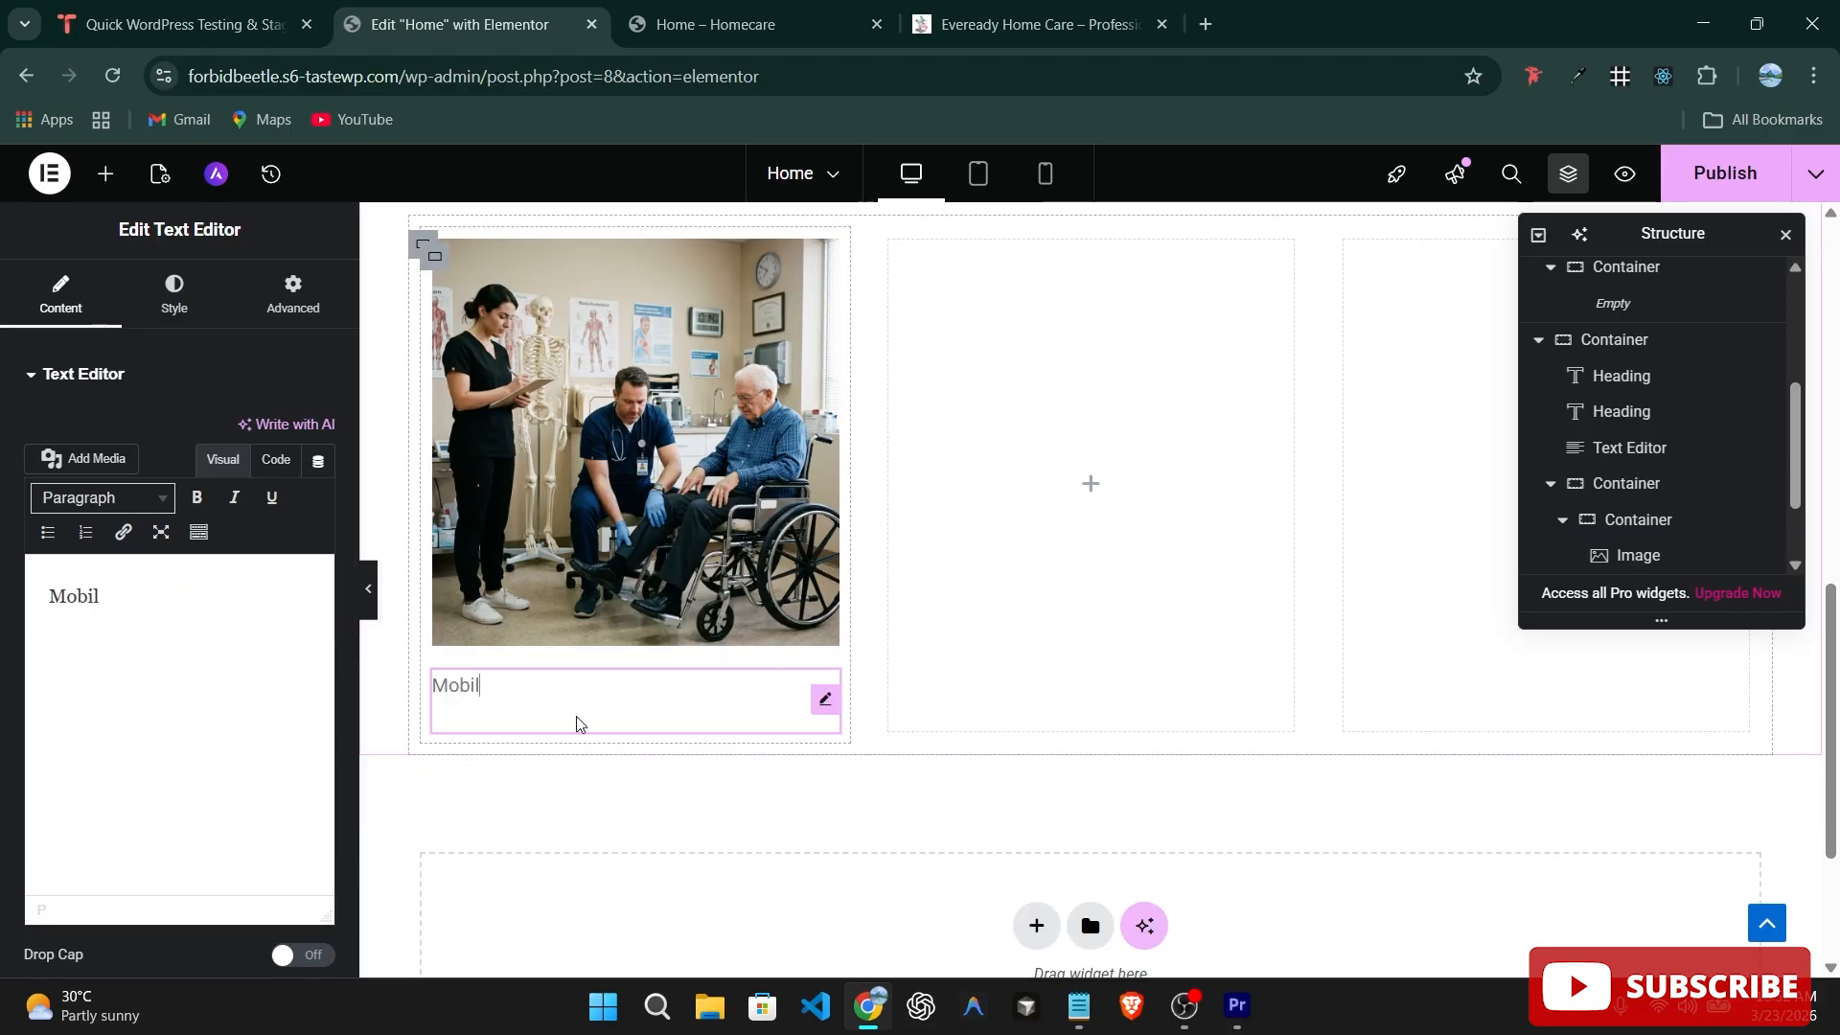
text(ity Assistance)
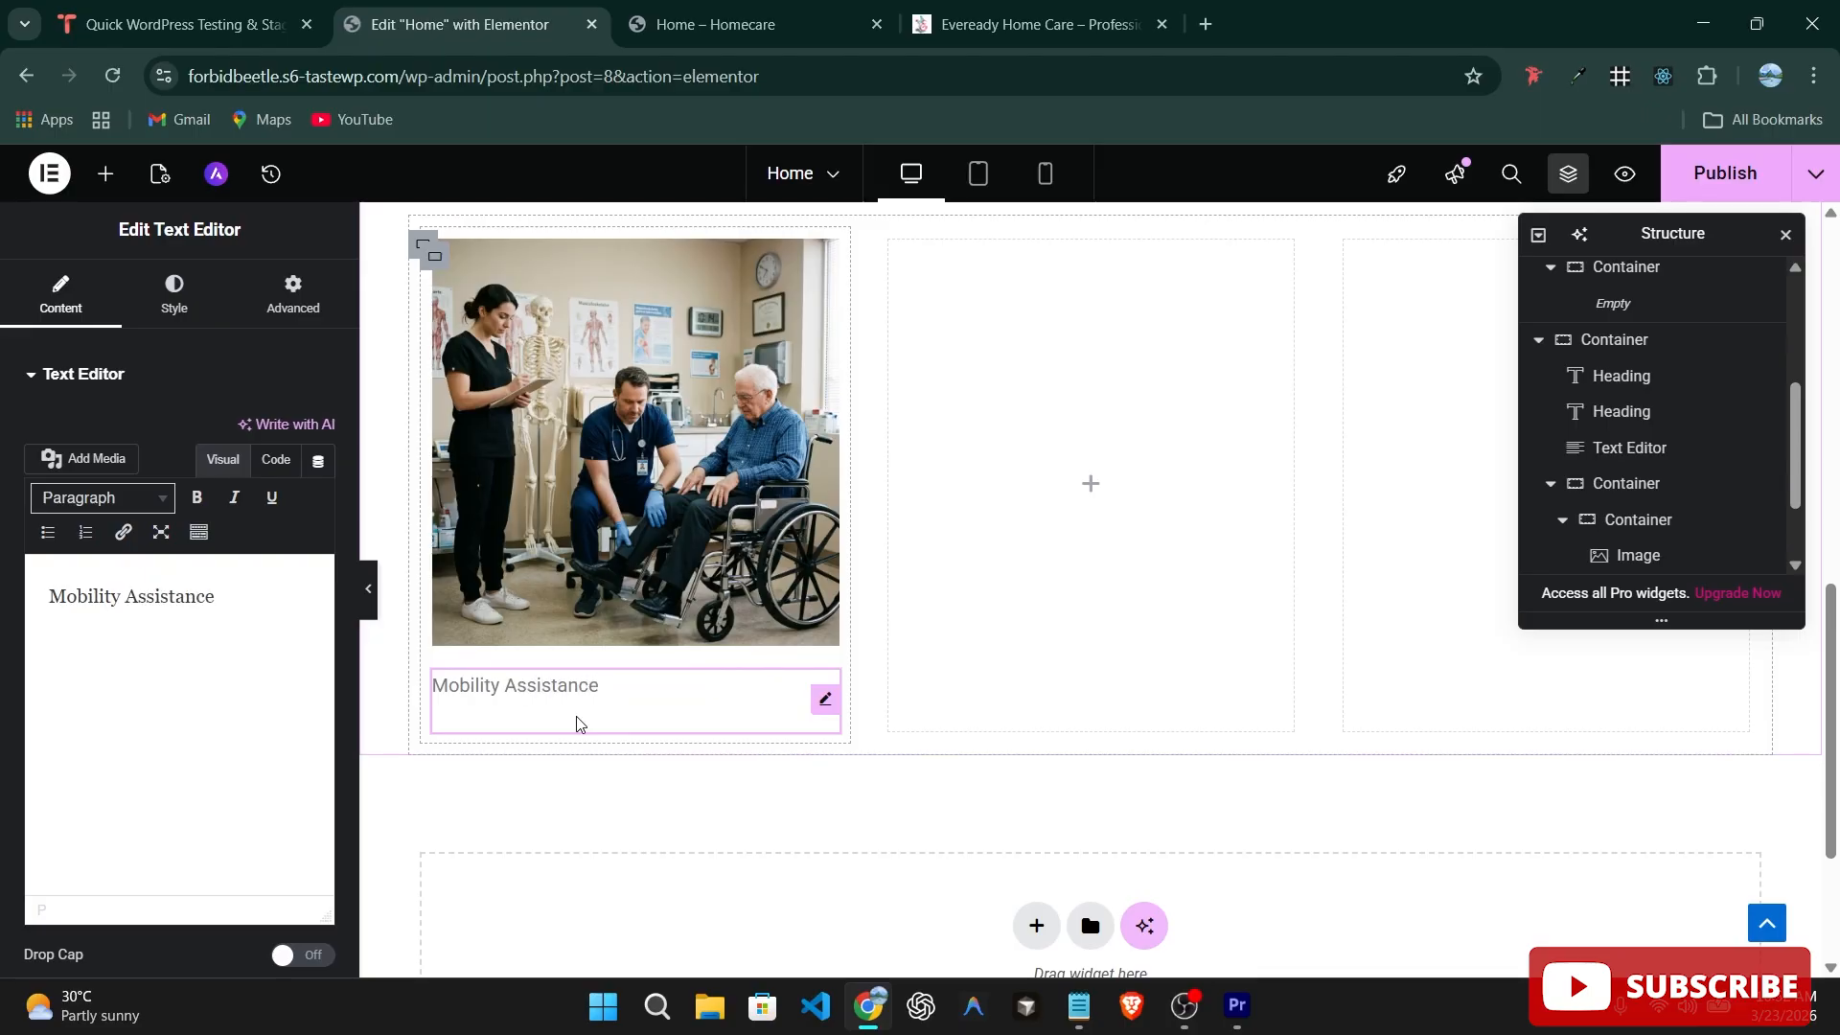
click(201, 296)
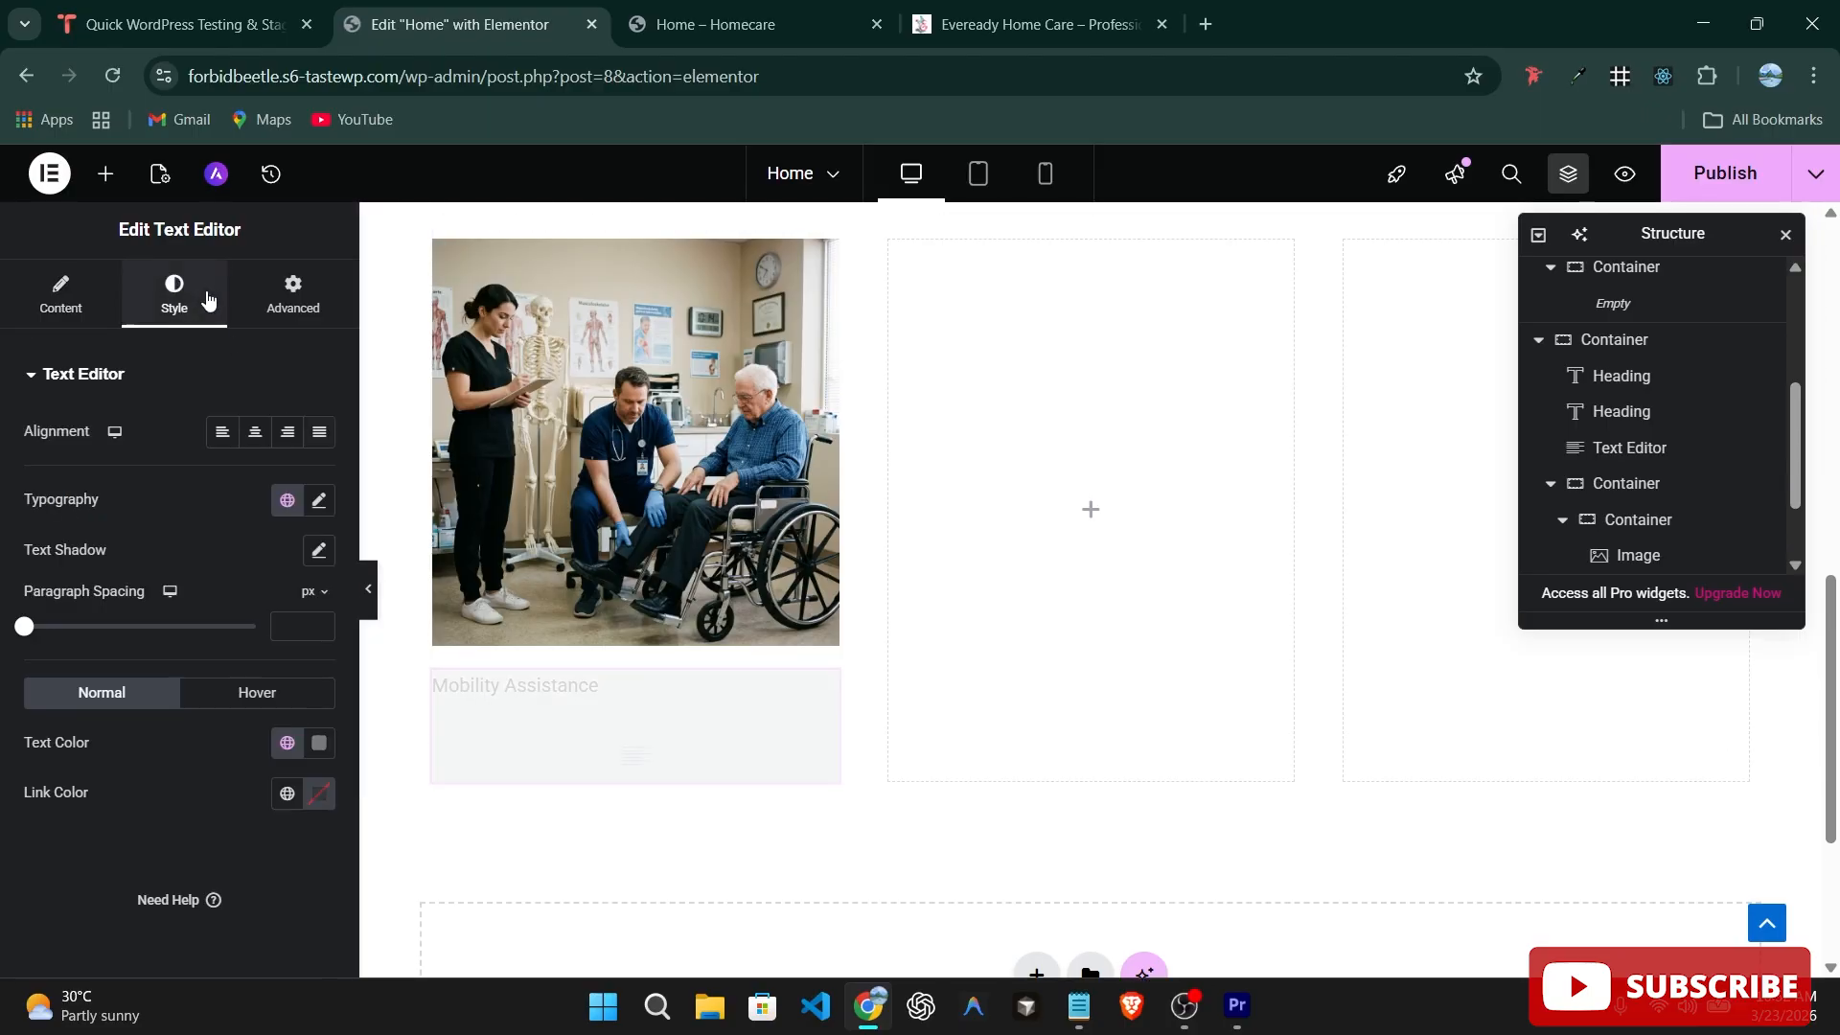
click(255, 432)
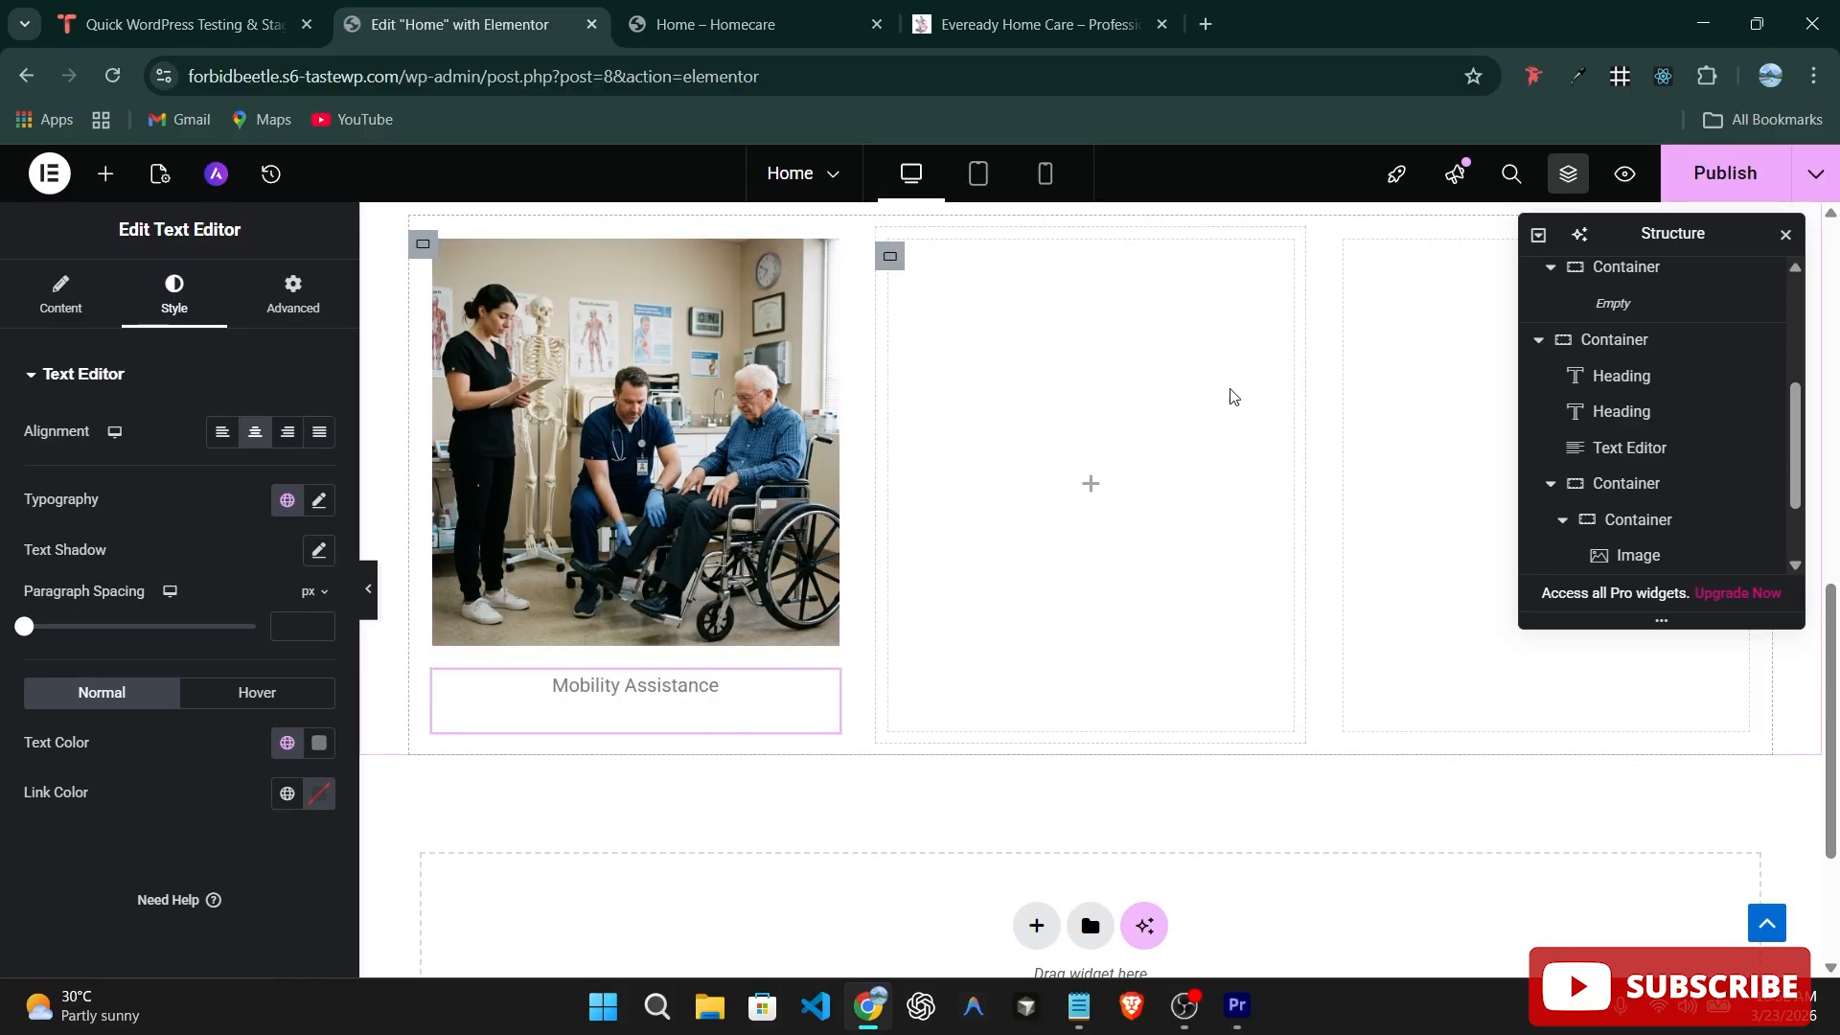
Delete the two empty column containers beside the image column.
scroll(1234, 397, up, 1)
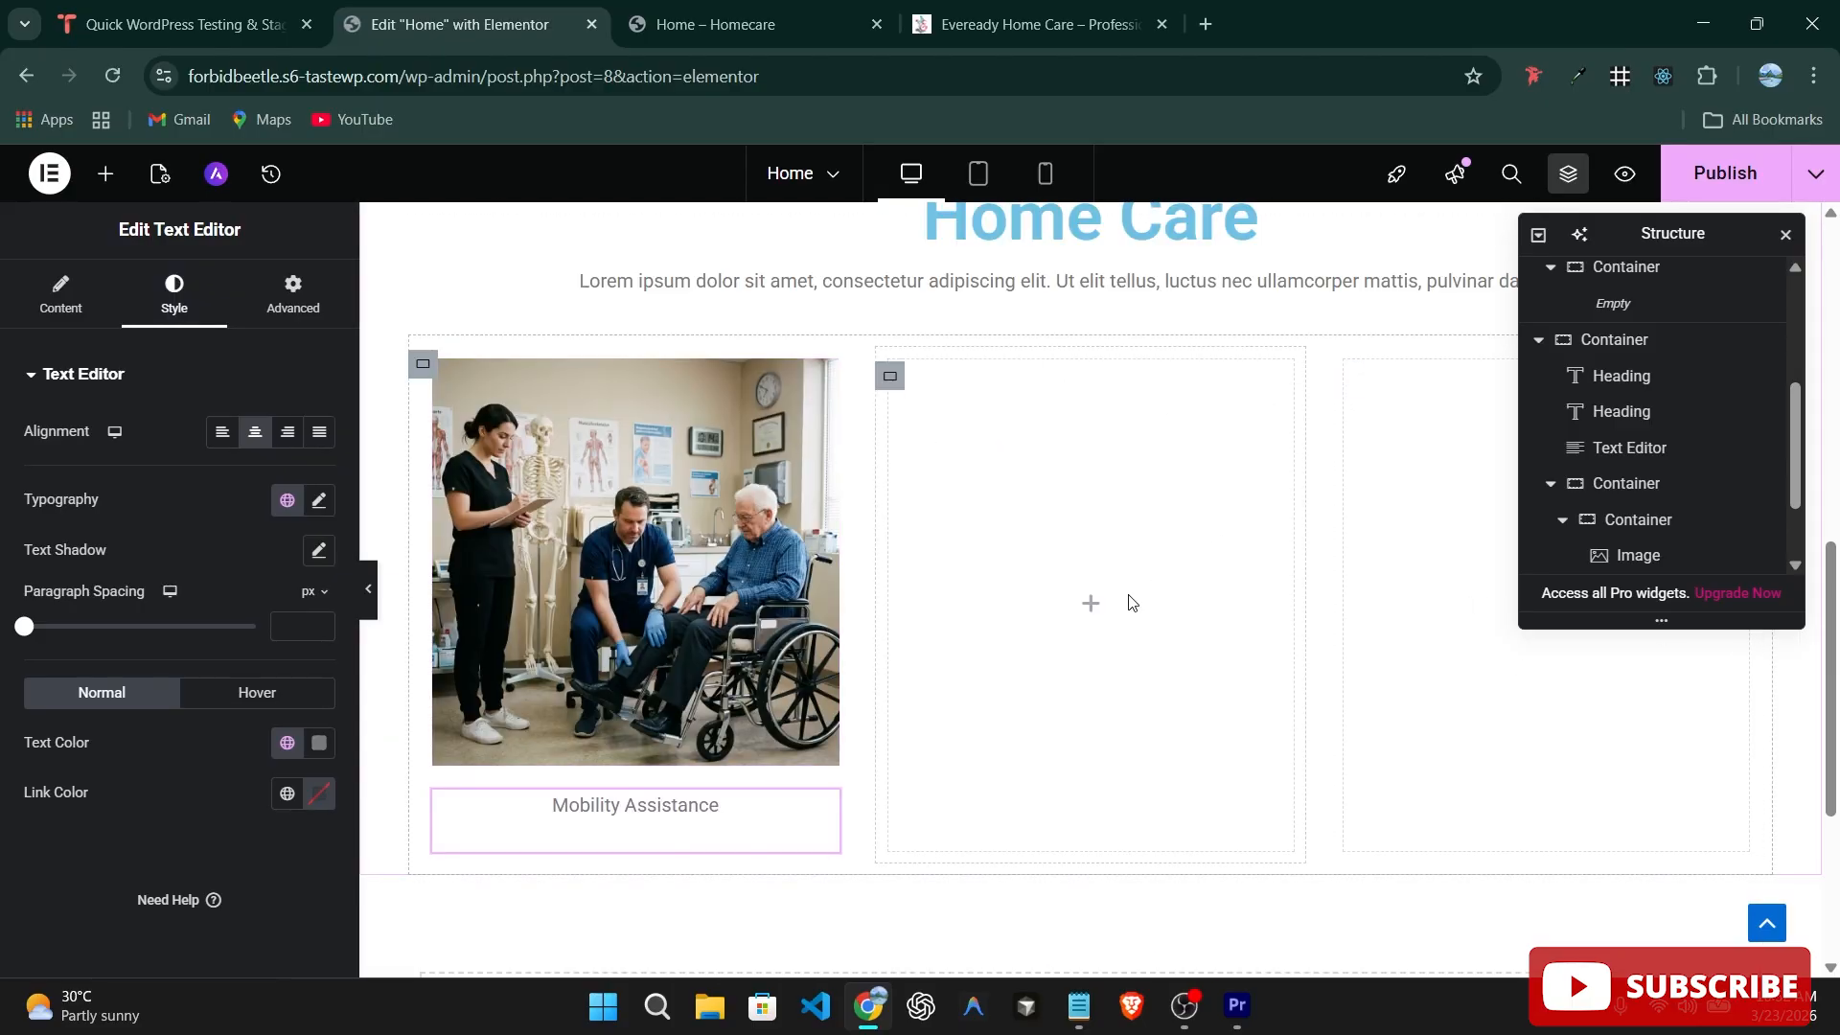
right_click(1170, 567)
click(1278, 949)
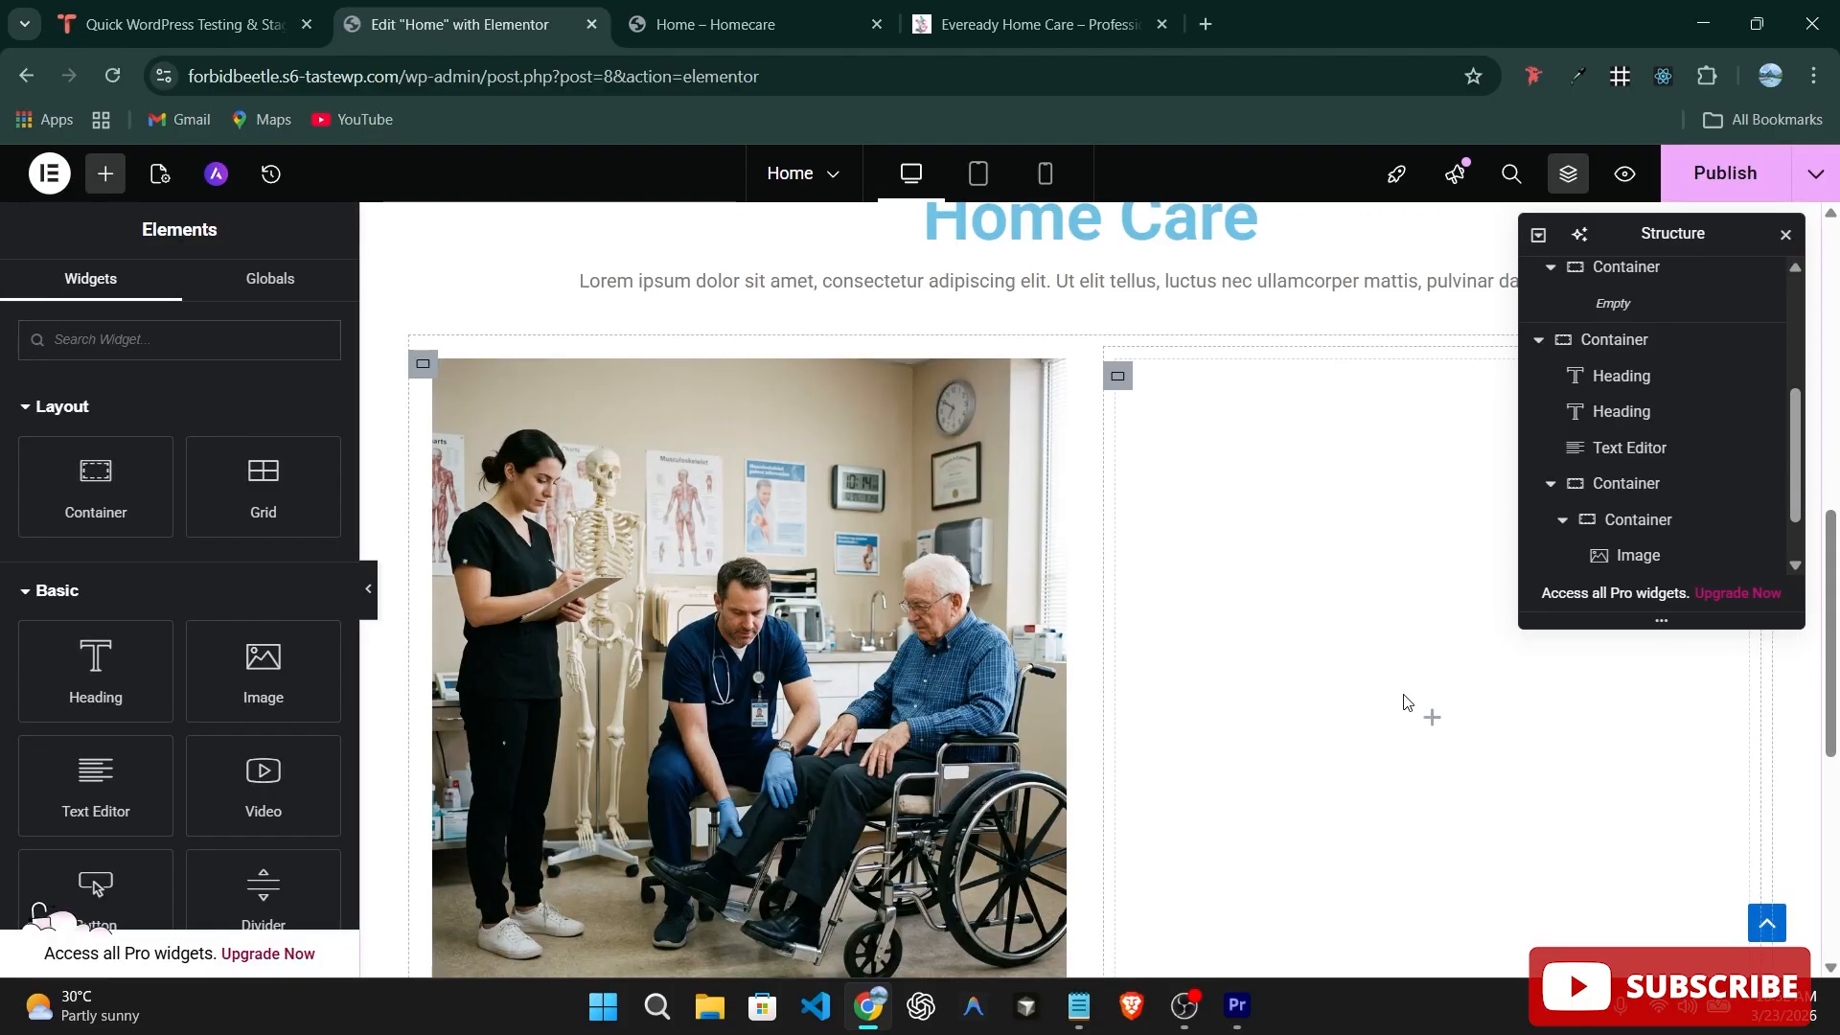
right_click(1409, 707)
click(1474, 952)
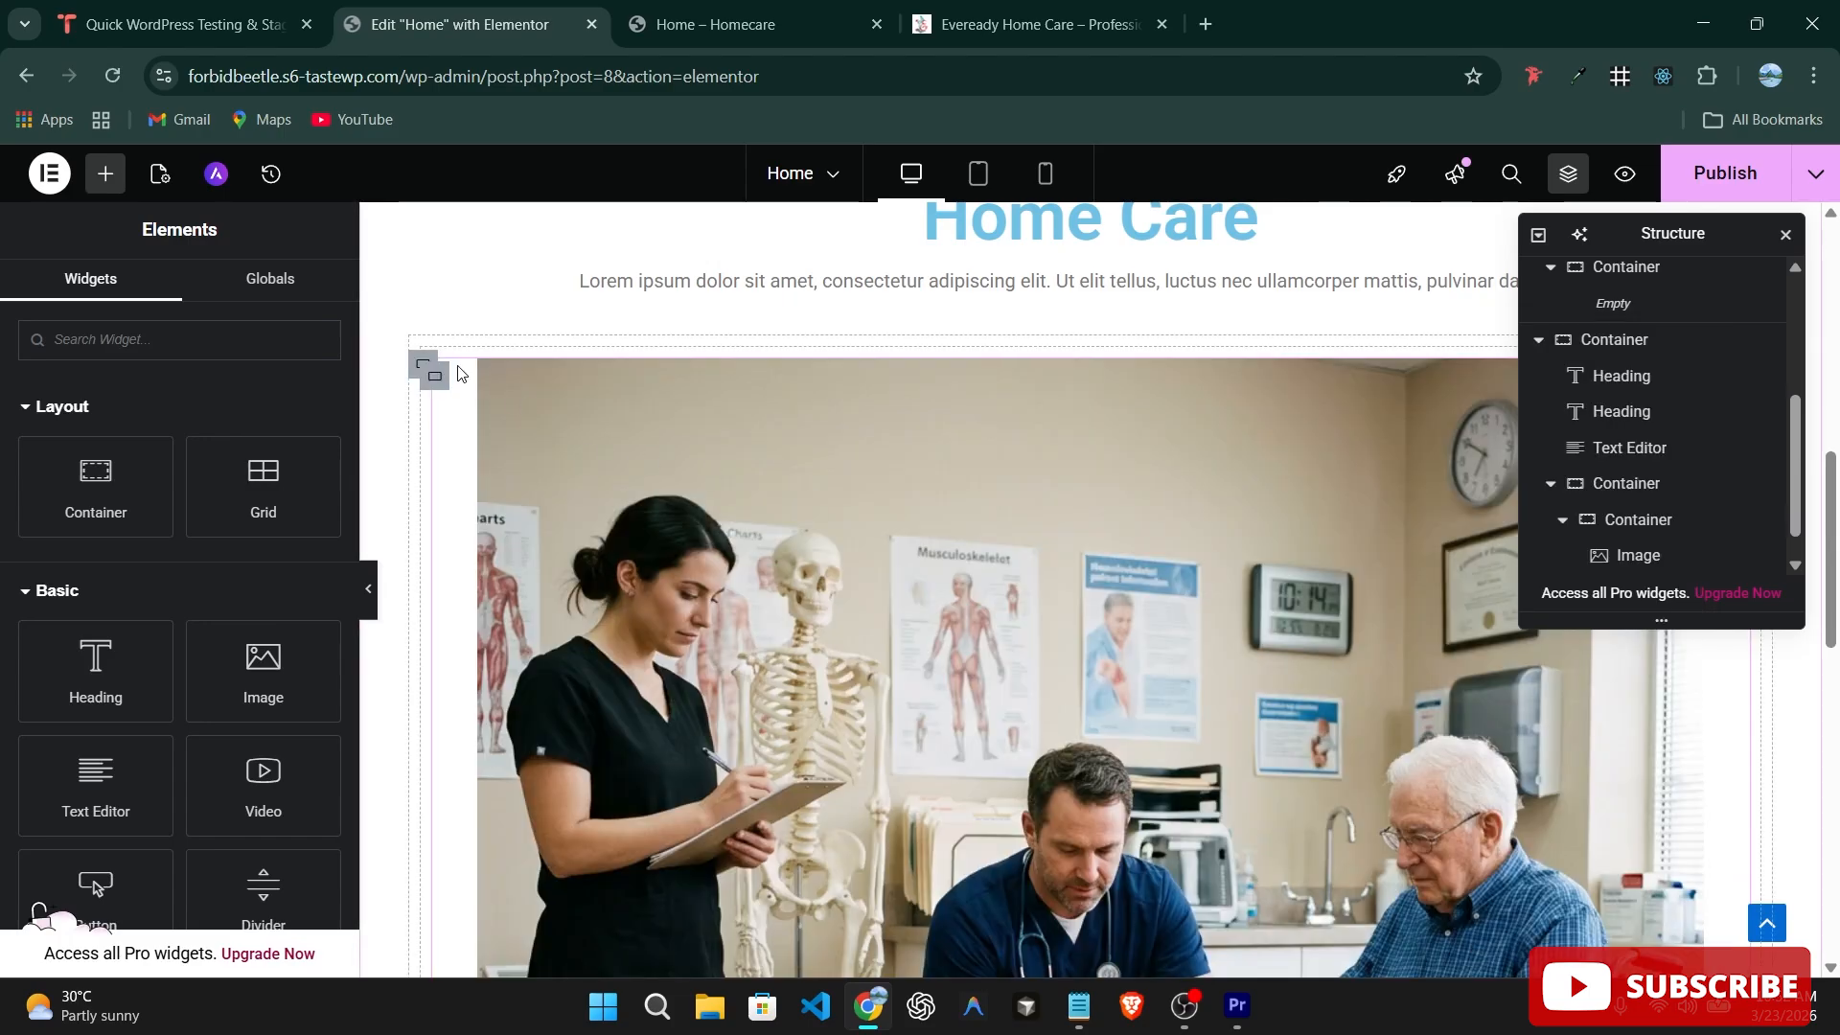
Duplicate the container holding the image and "Mobility Assistance" text twice to fill the three-column row.
scroll(1623, 490, down, 1)
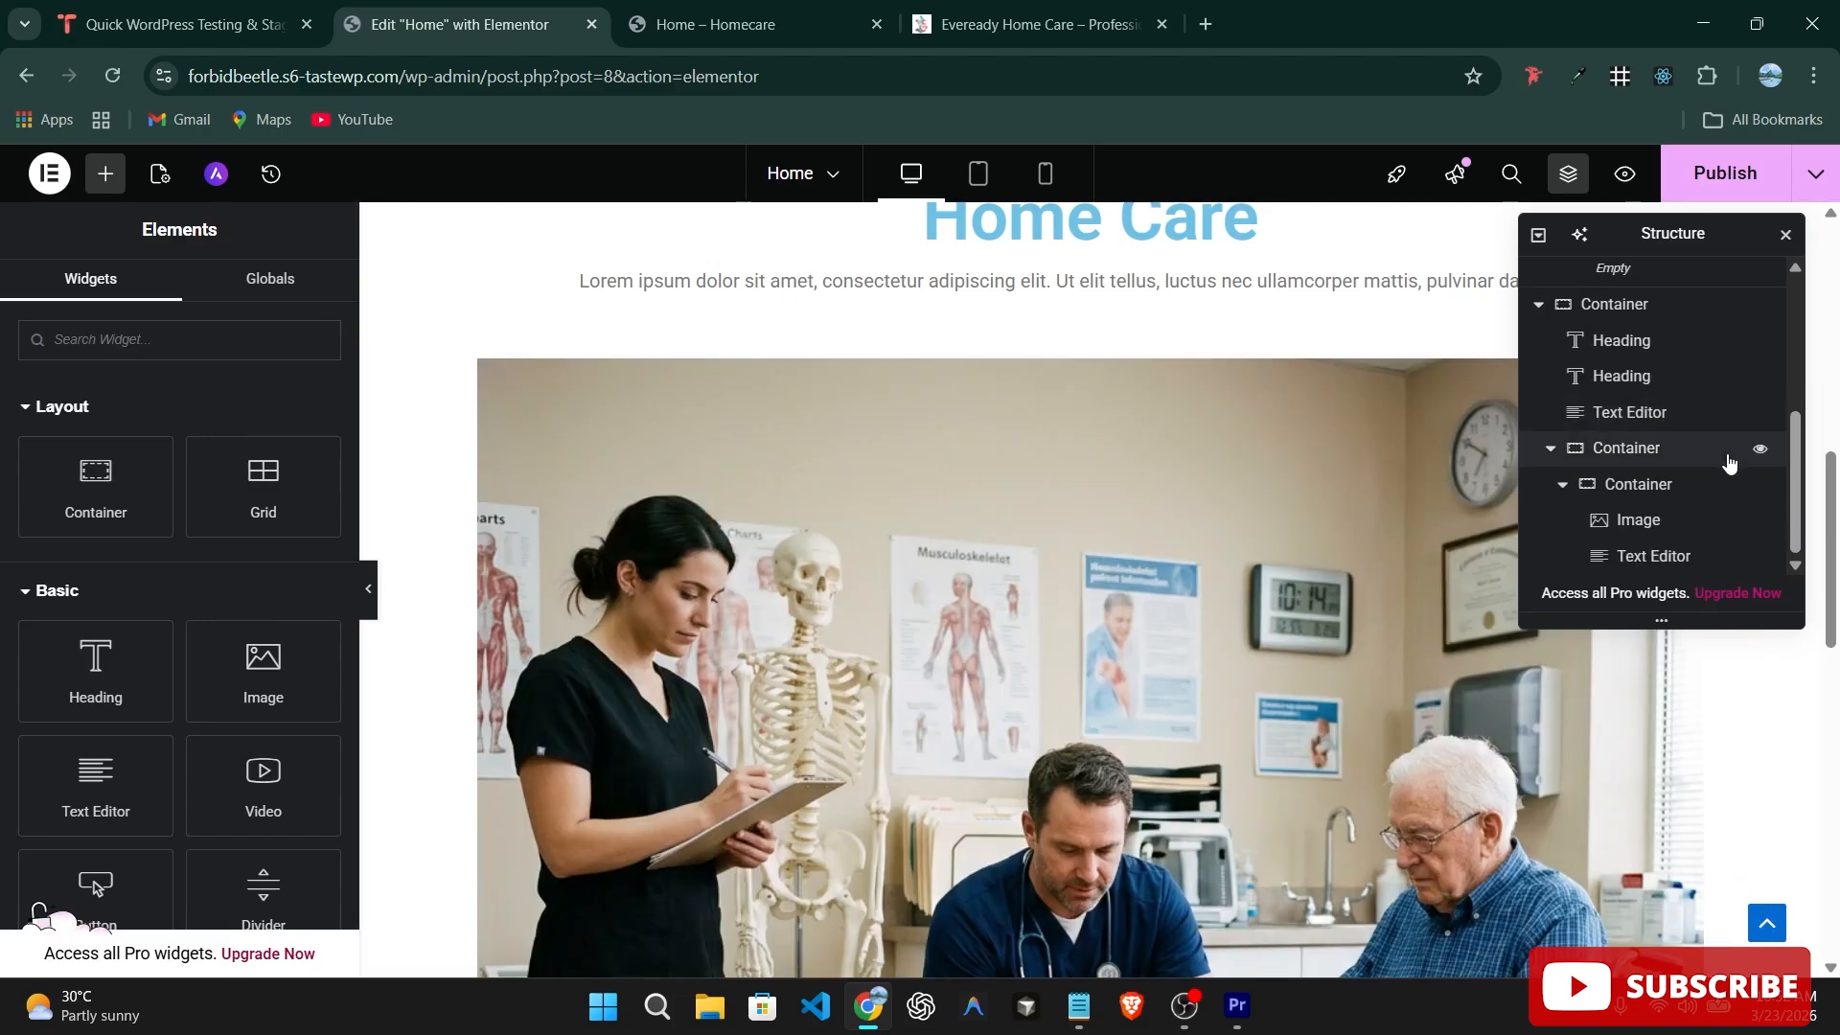
click(1576, 491)
right_click(1639, 486)
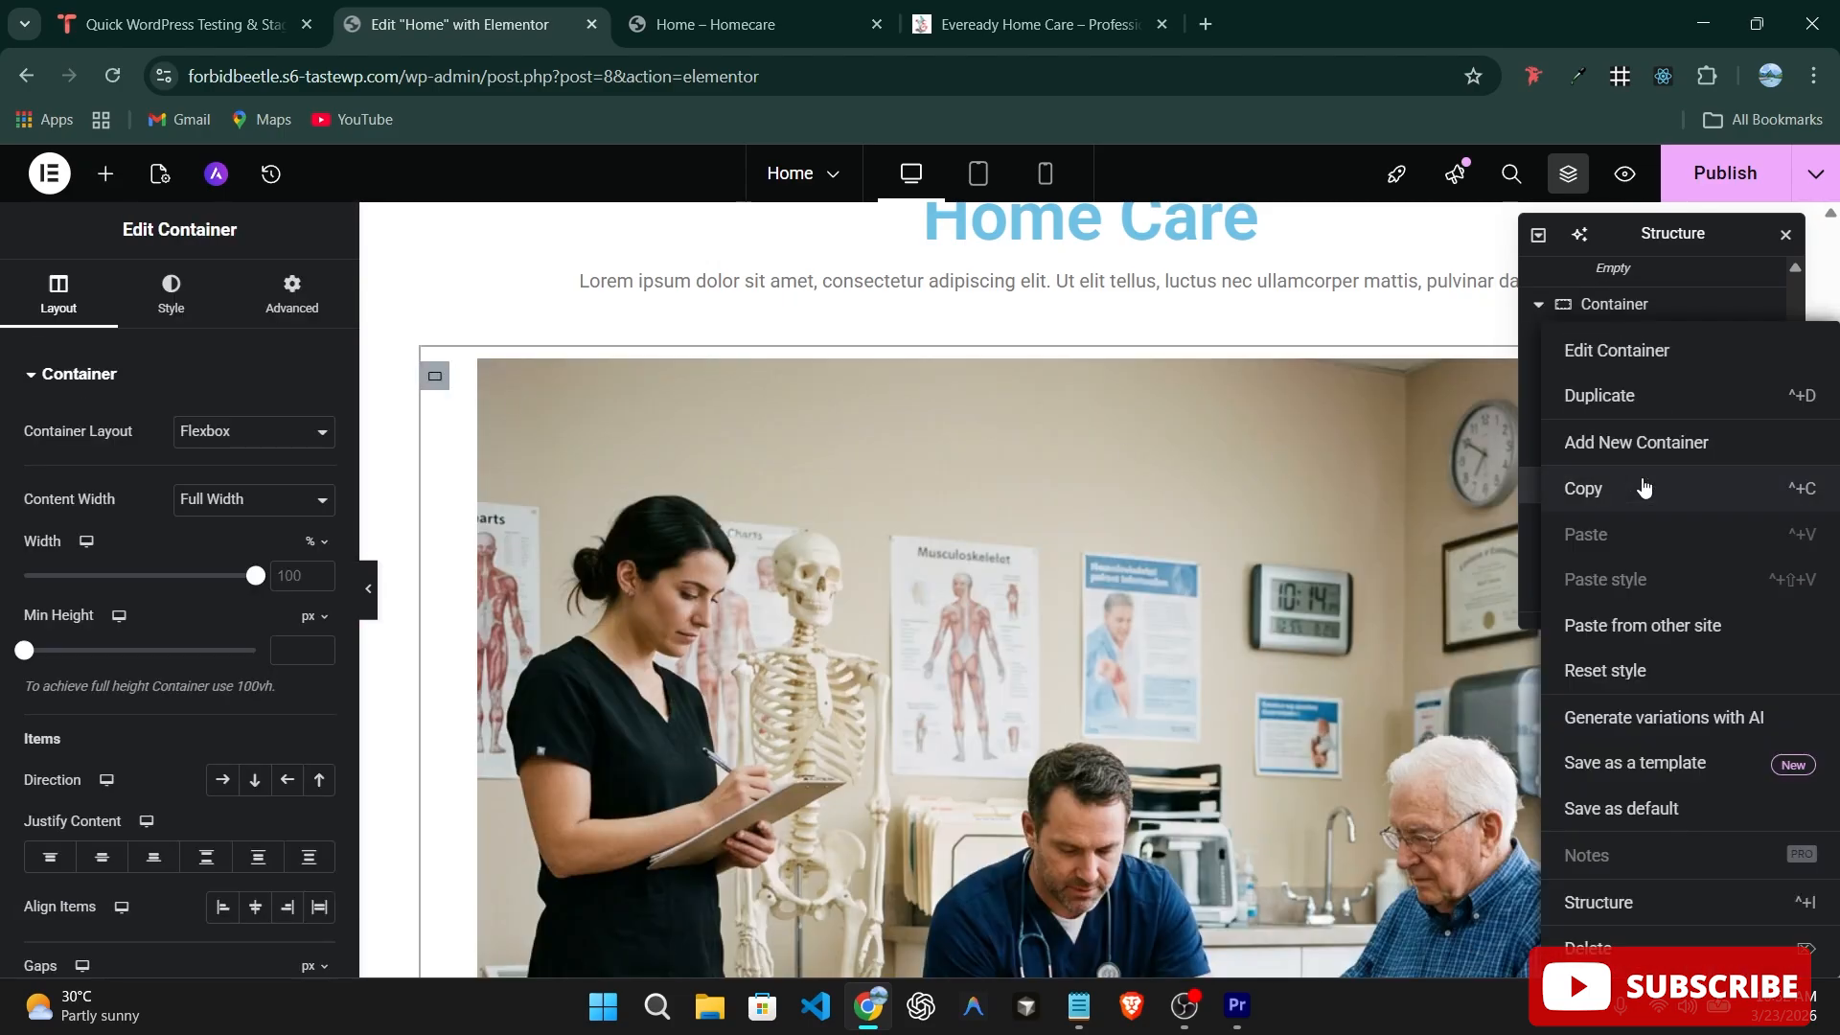
click(1627, 401)
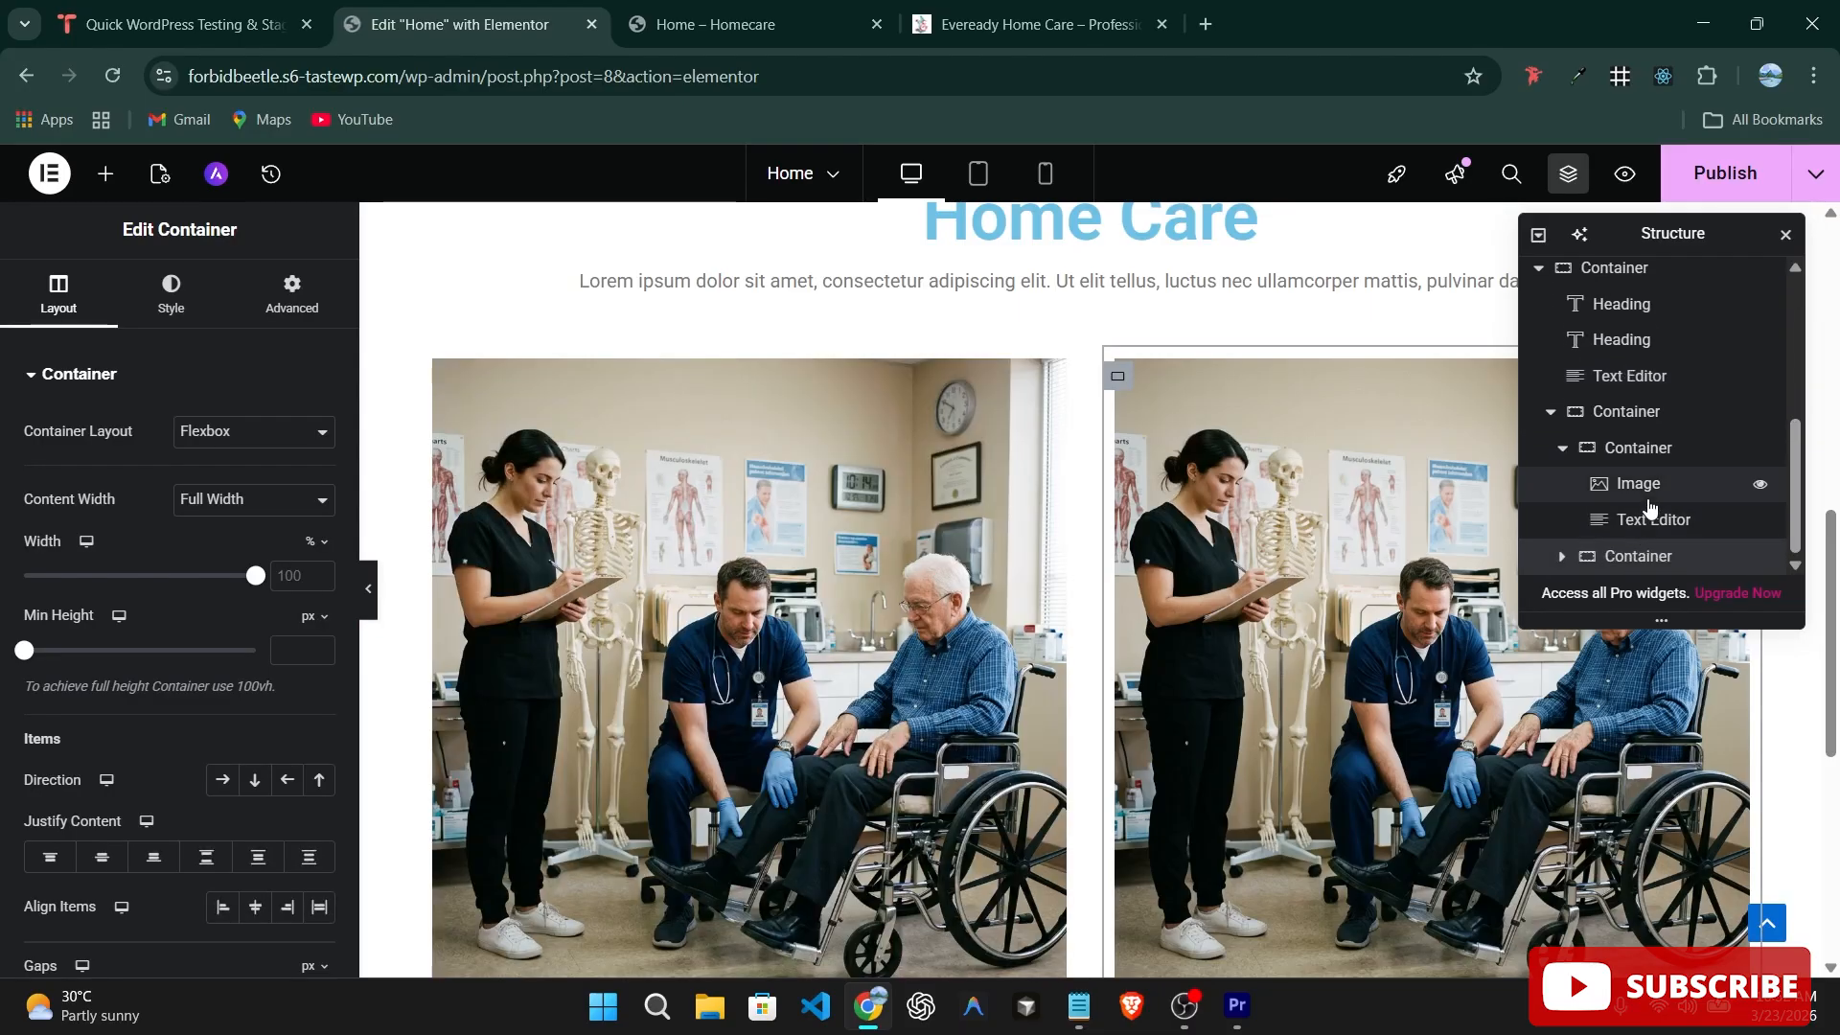
right_click(1636, 554)
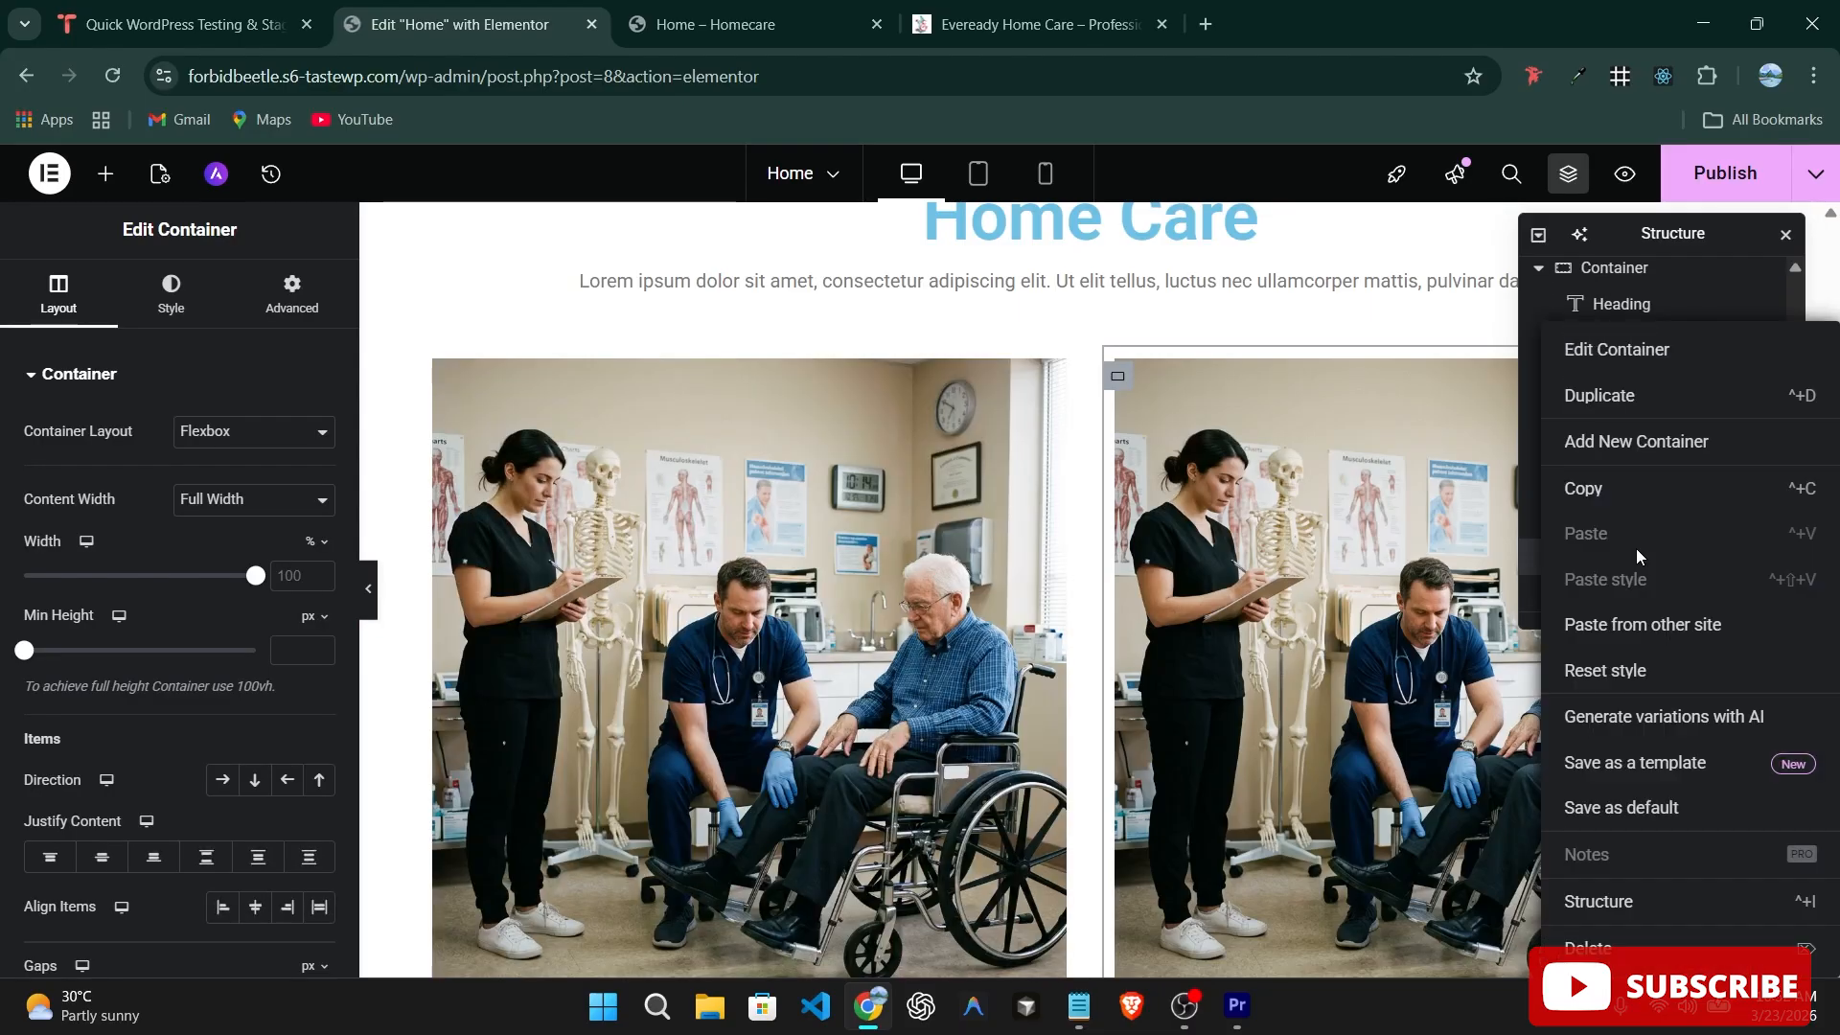
click(1621, 395)
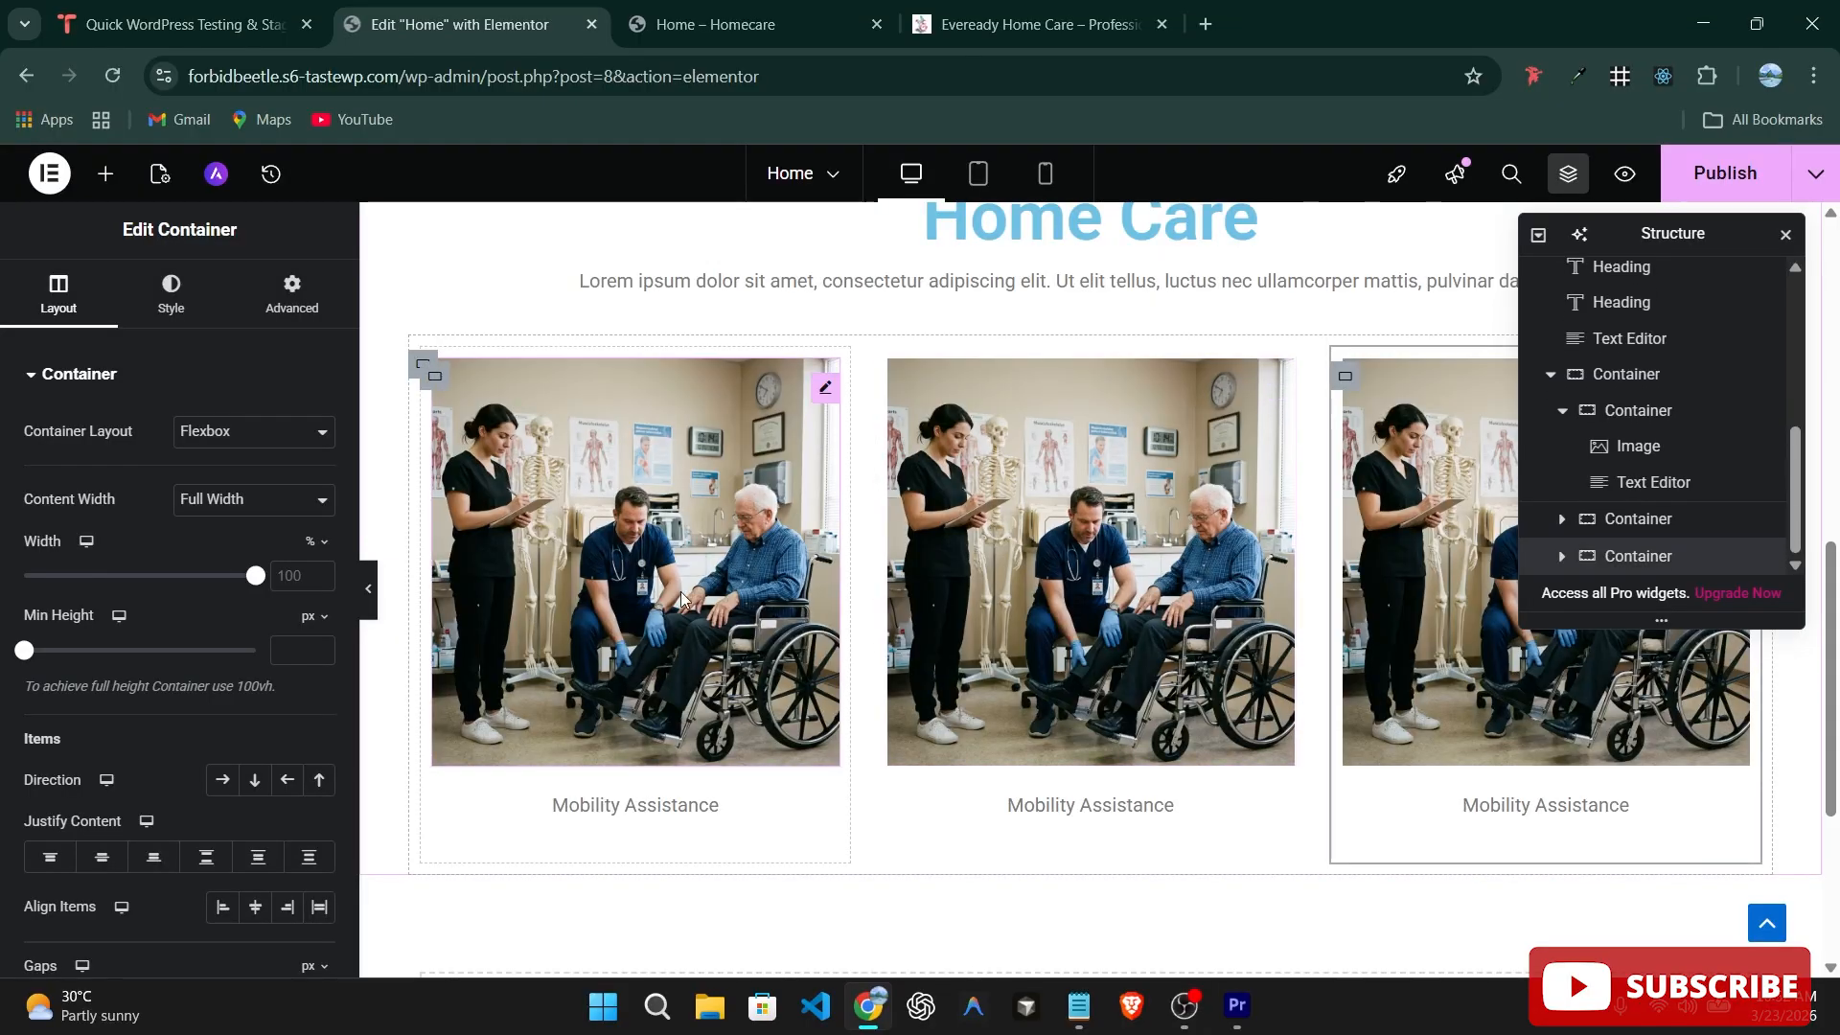
Publish the Home page with the three filled columns and open its preview.
click(1054, 597)
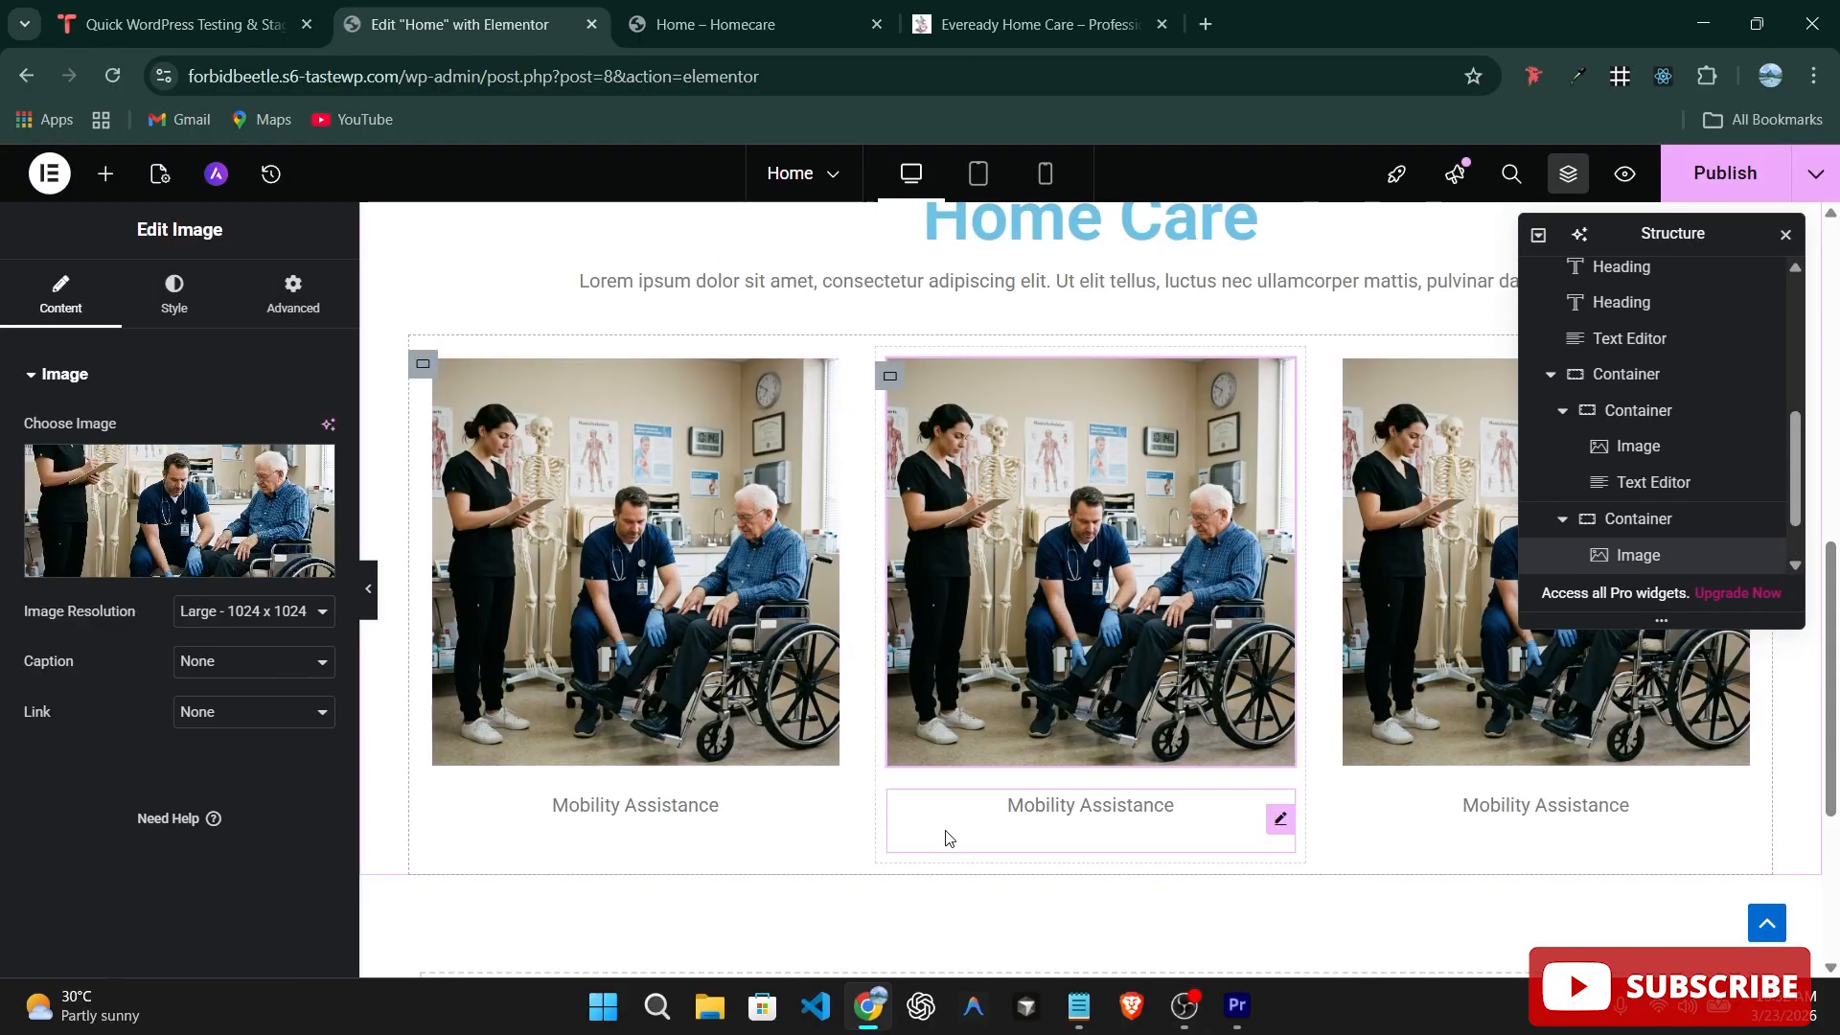
scroll(1158, 531, up, 4)
scroll(1107, 494, down, 8)
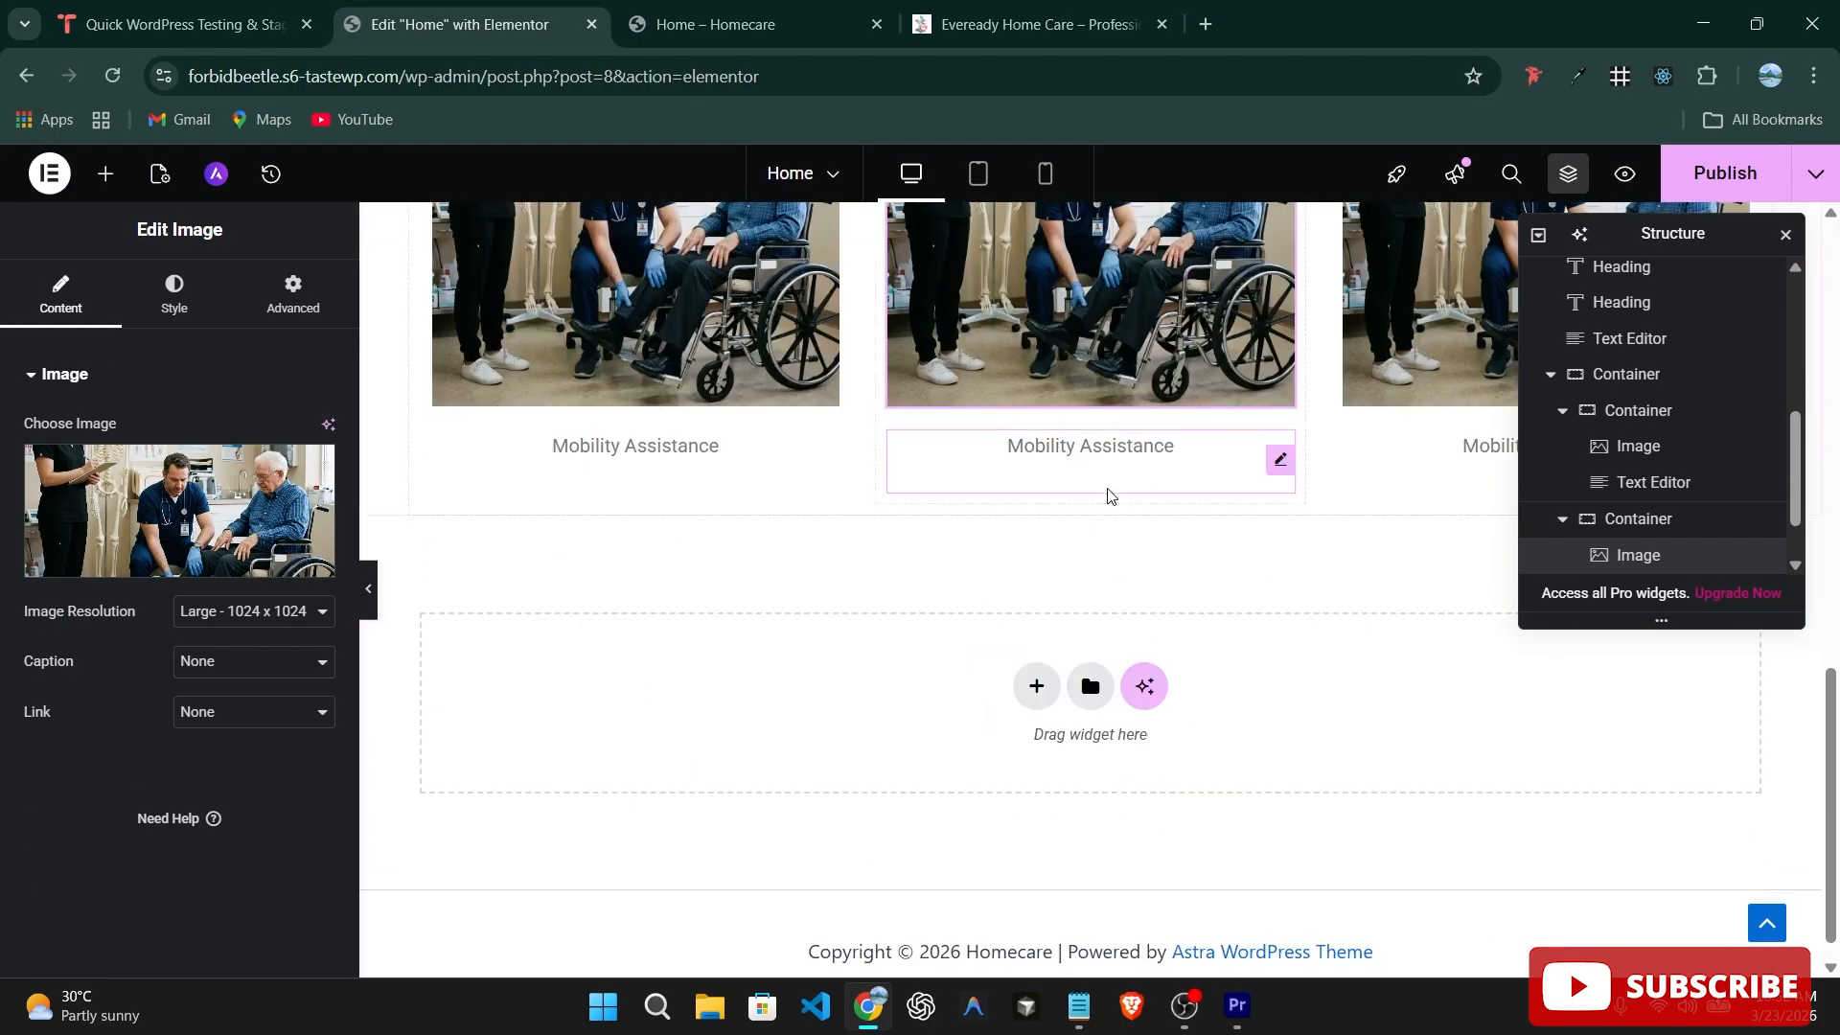
scroll(1107, 495, up, 3)
scroll(1118, 796, up, 2)
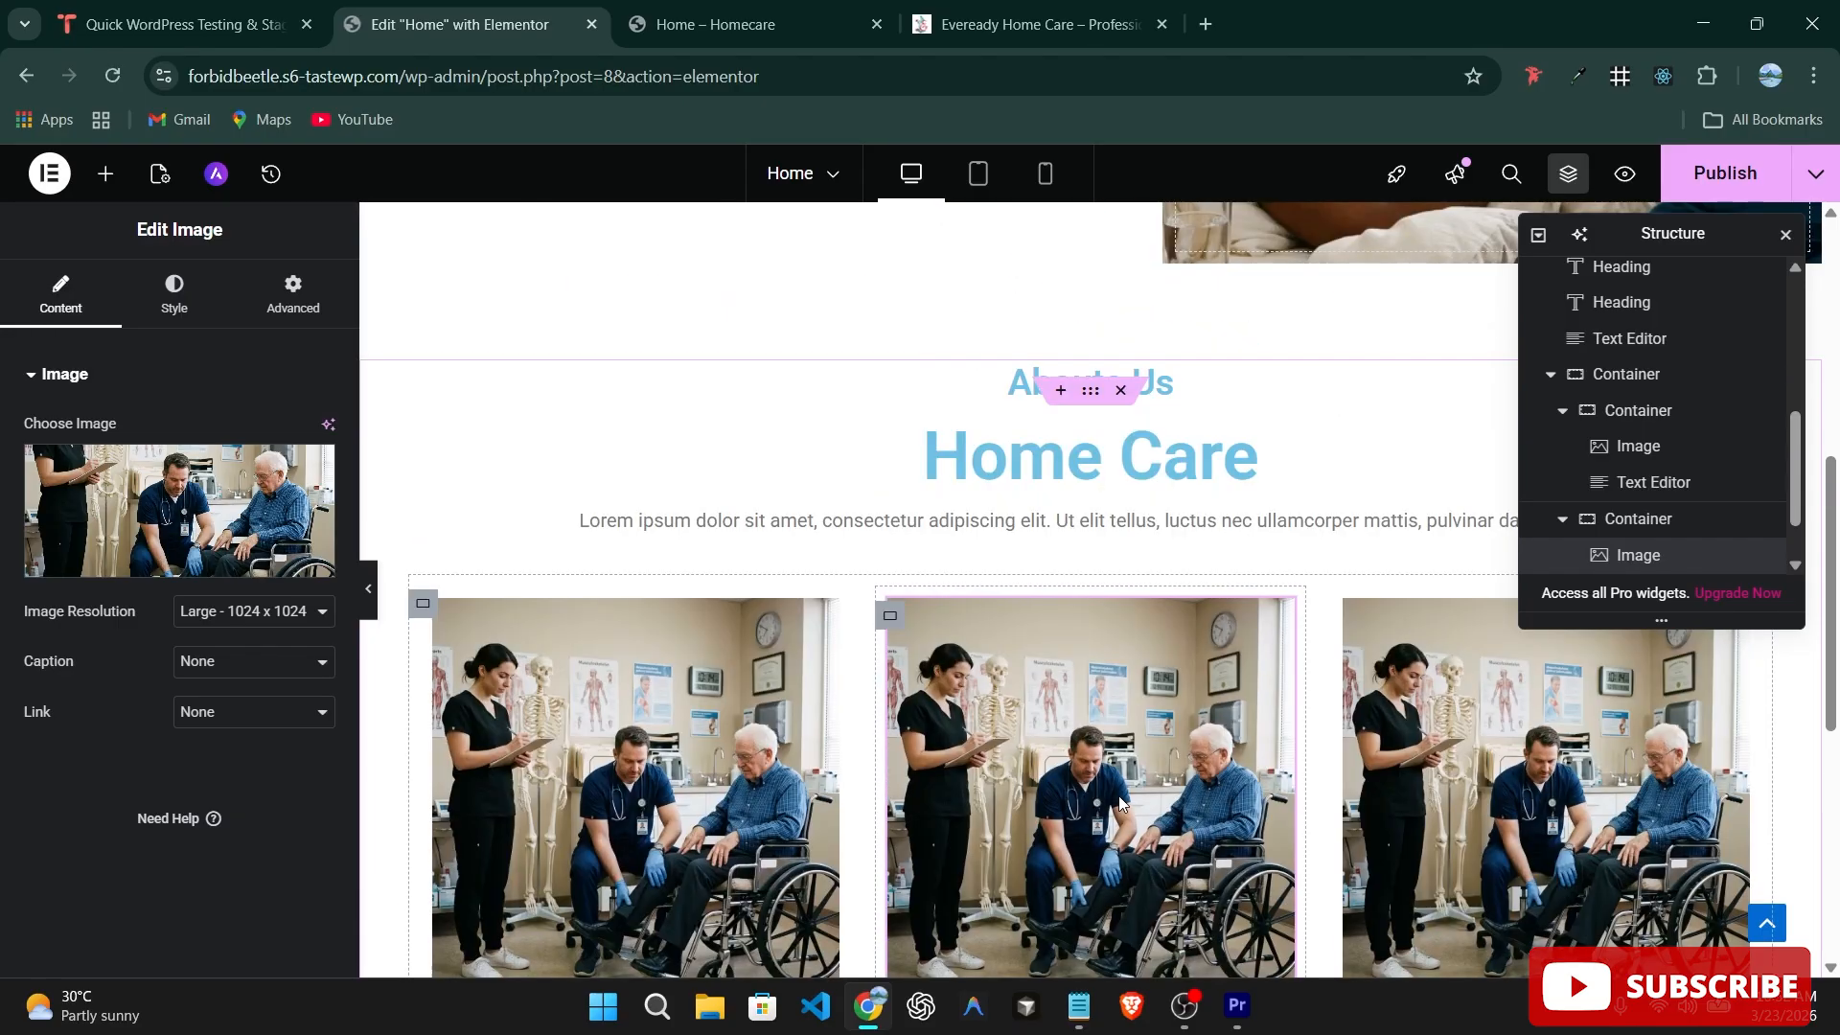
scroll(1118, 795, up, 6)
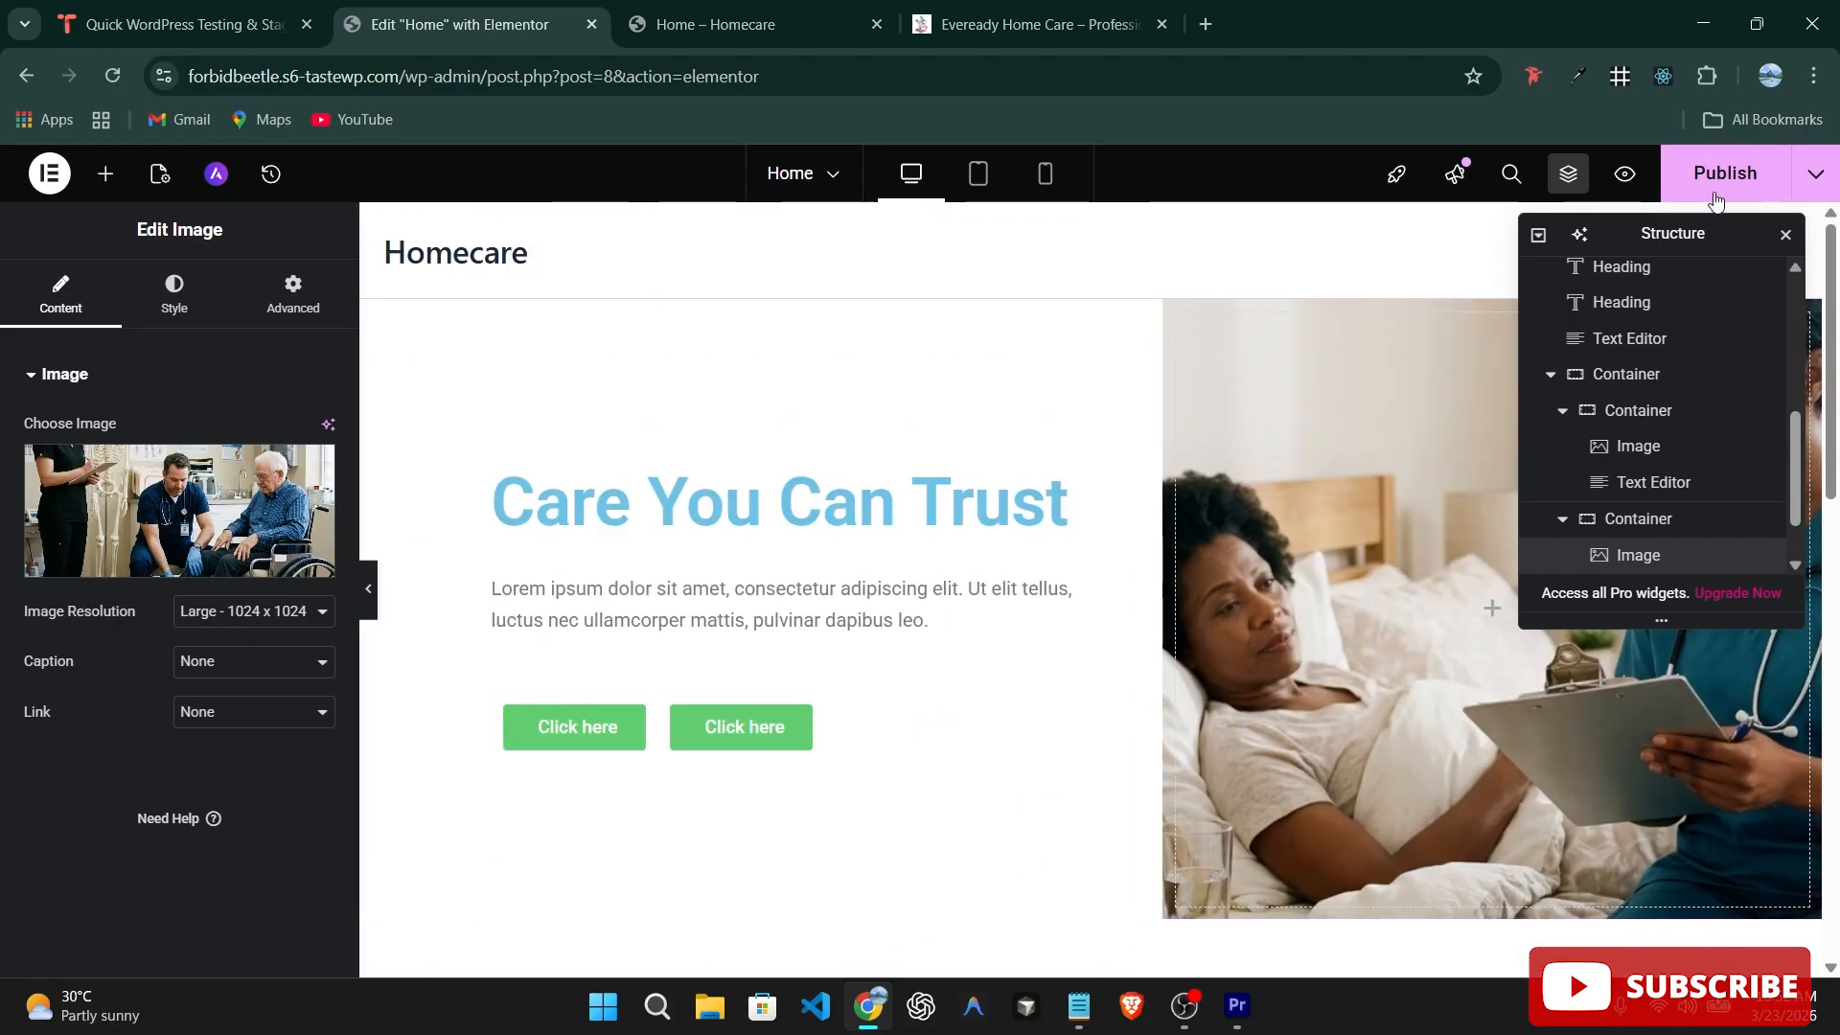
click(1715, 192)
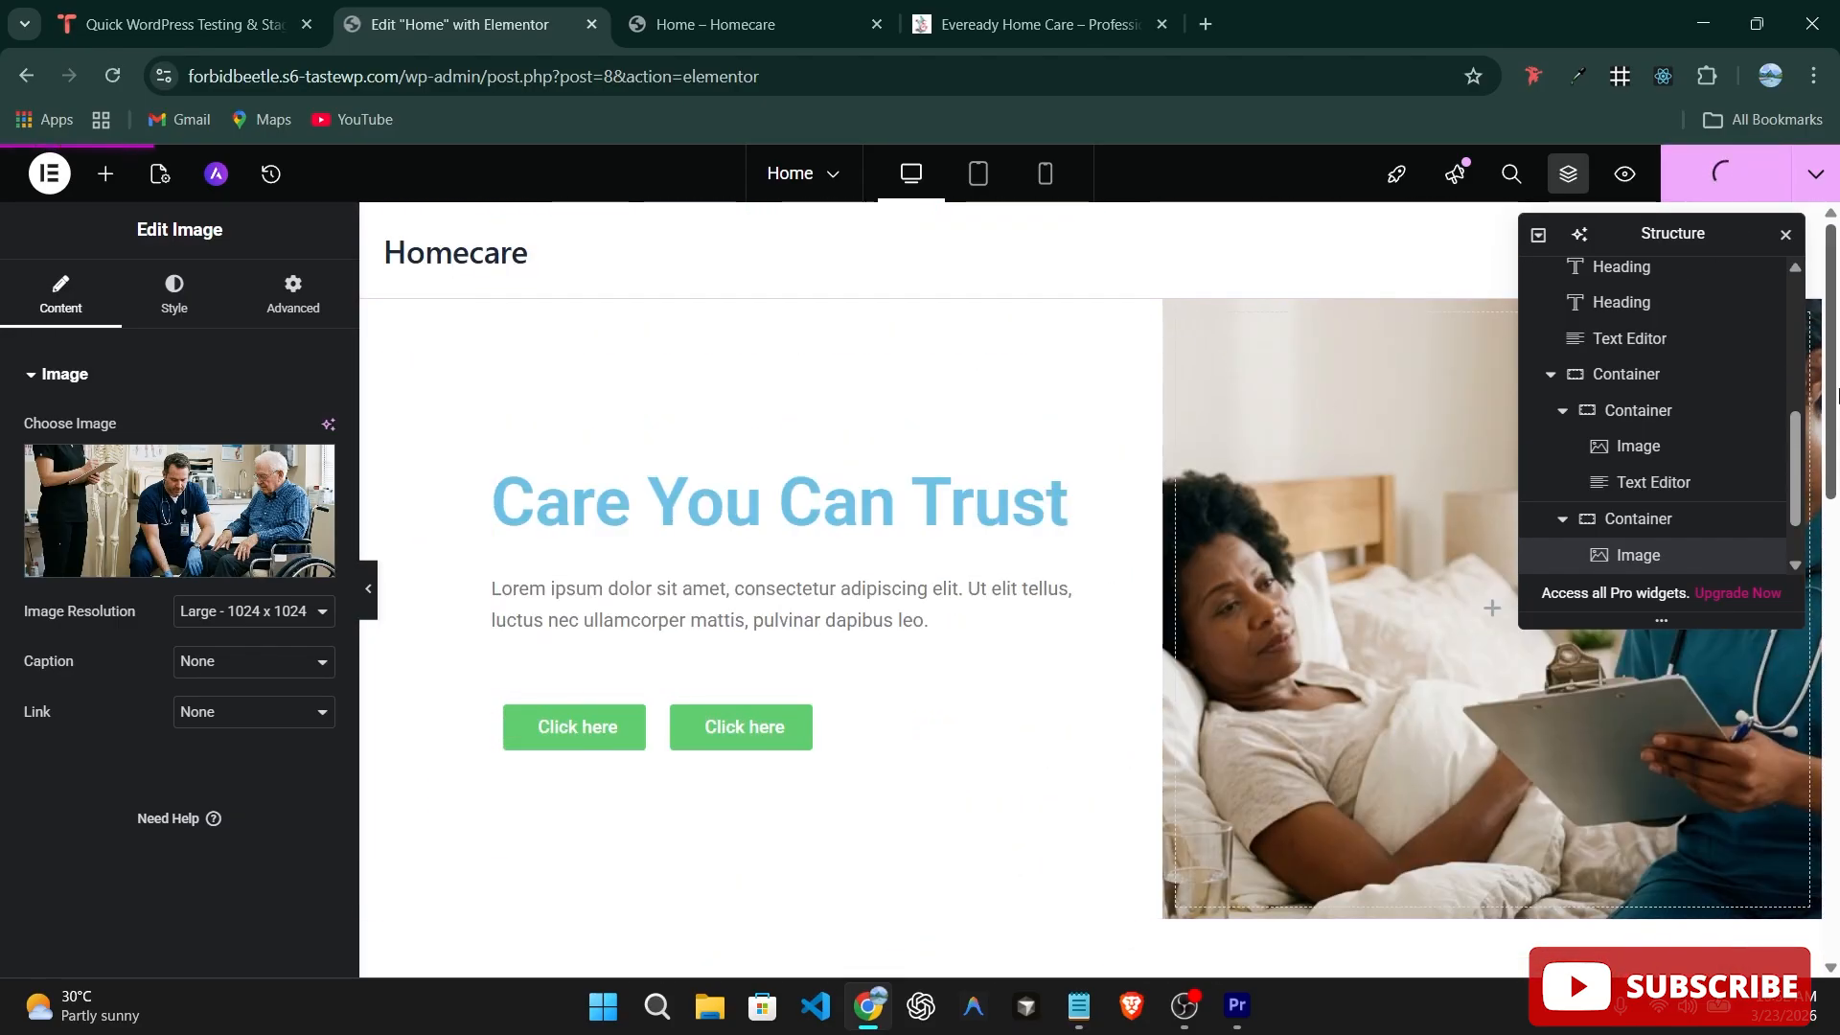
mouse_move(1837, 393)
mouse_down()
mouse_move(1836, 449)
mouse_move(1820, 372)
mouse_up()
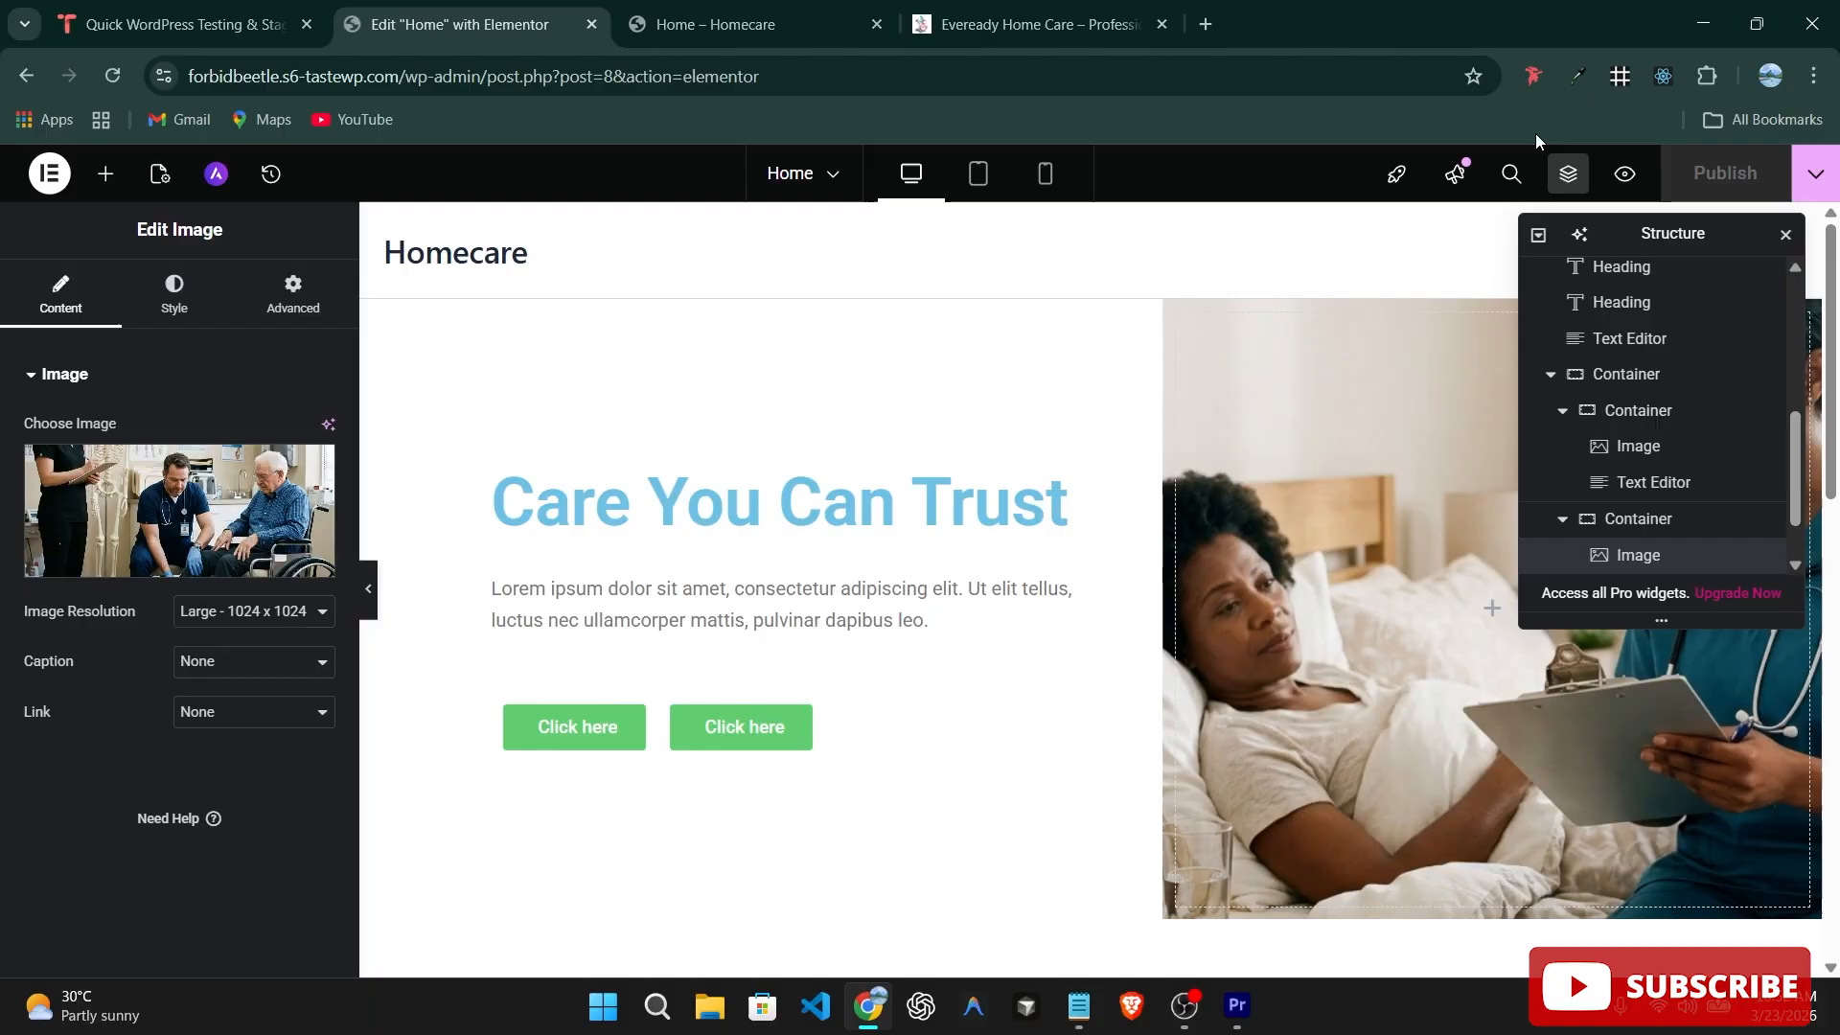
click(1624, 174)
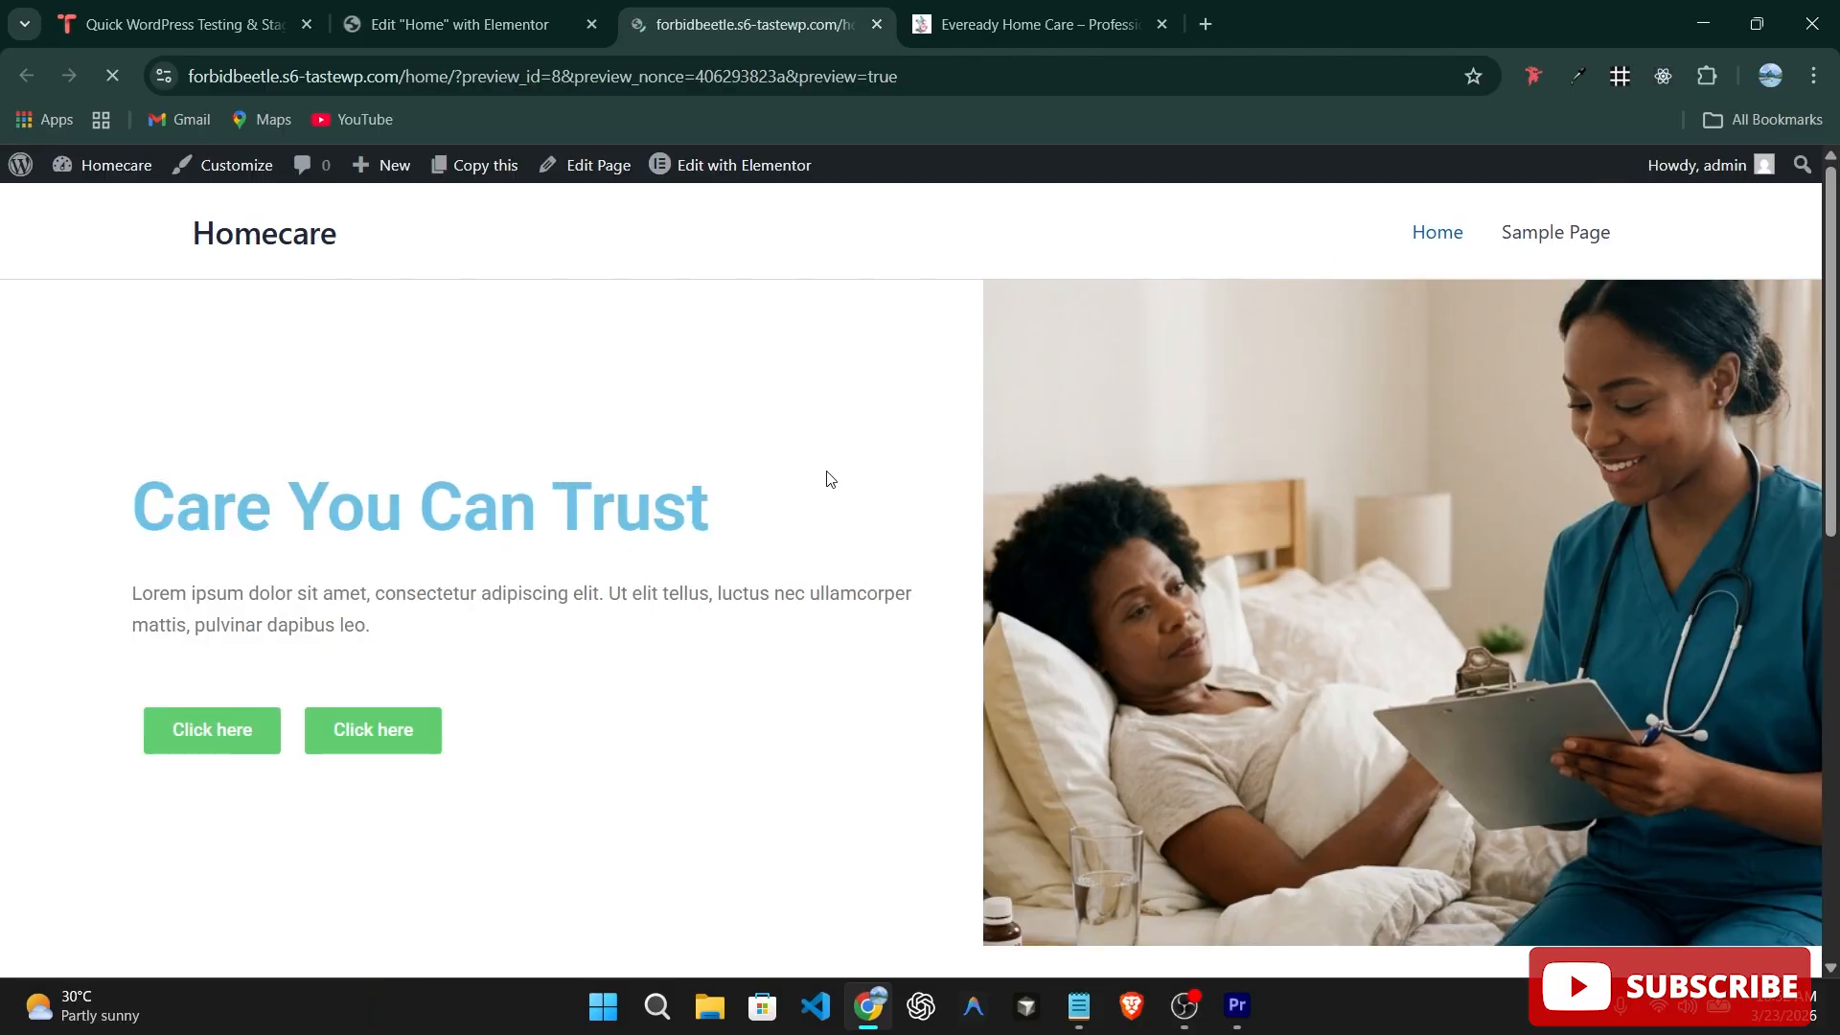
mouse_move(1836, 338)
mouse_down()
mouse_move(1834, 658)
mouse_move(1833, 316)
mouse_up()
Exit the Elementor editor of the Home page to WordPress and go to the list of all pages.
mouse_move(51, 175)
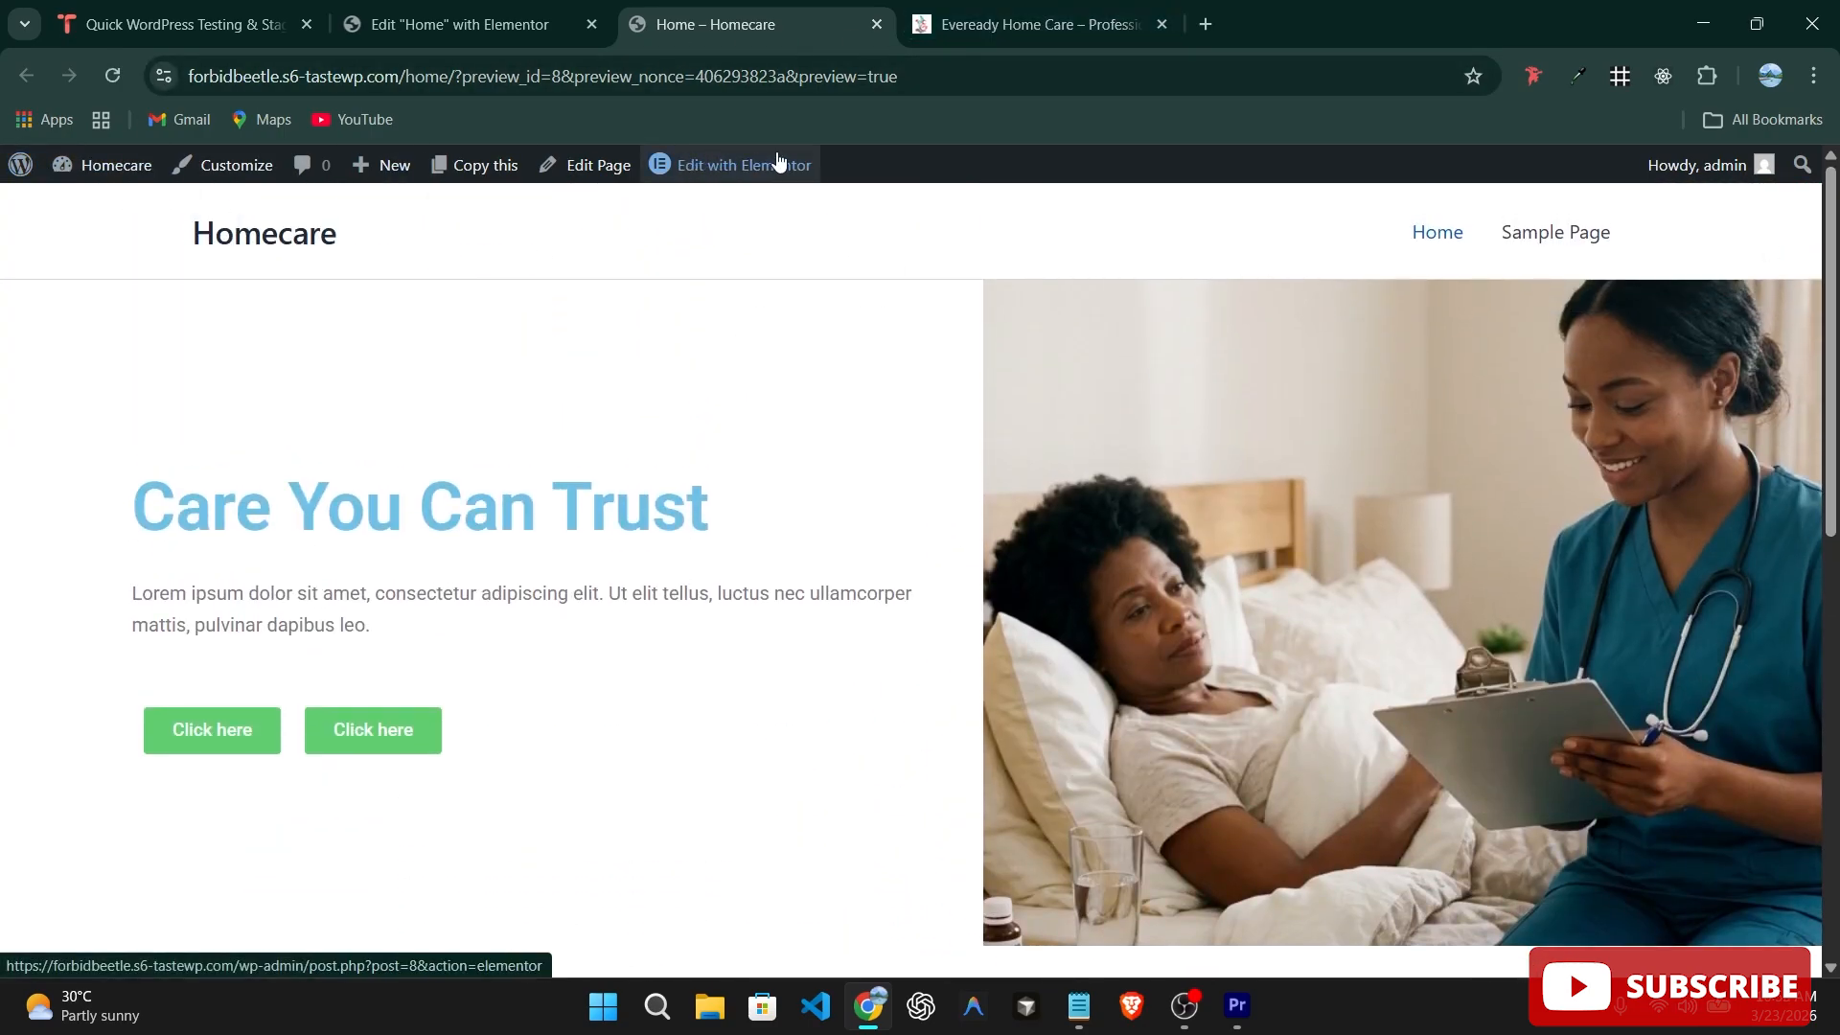
click(451, 24)
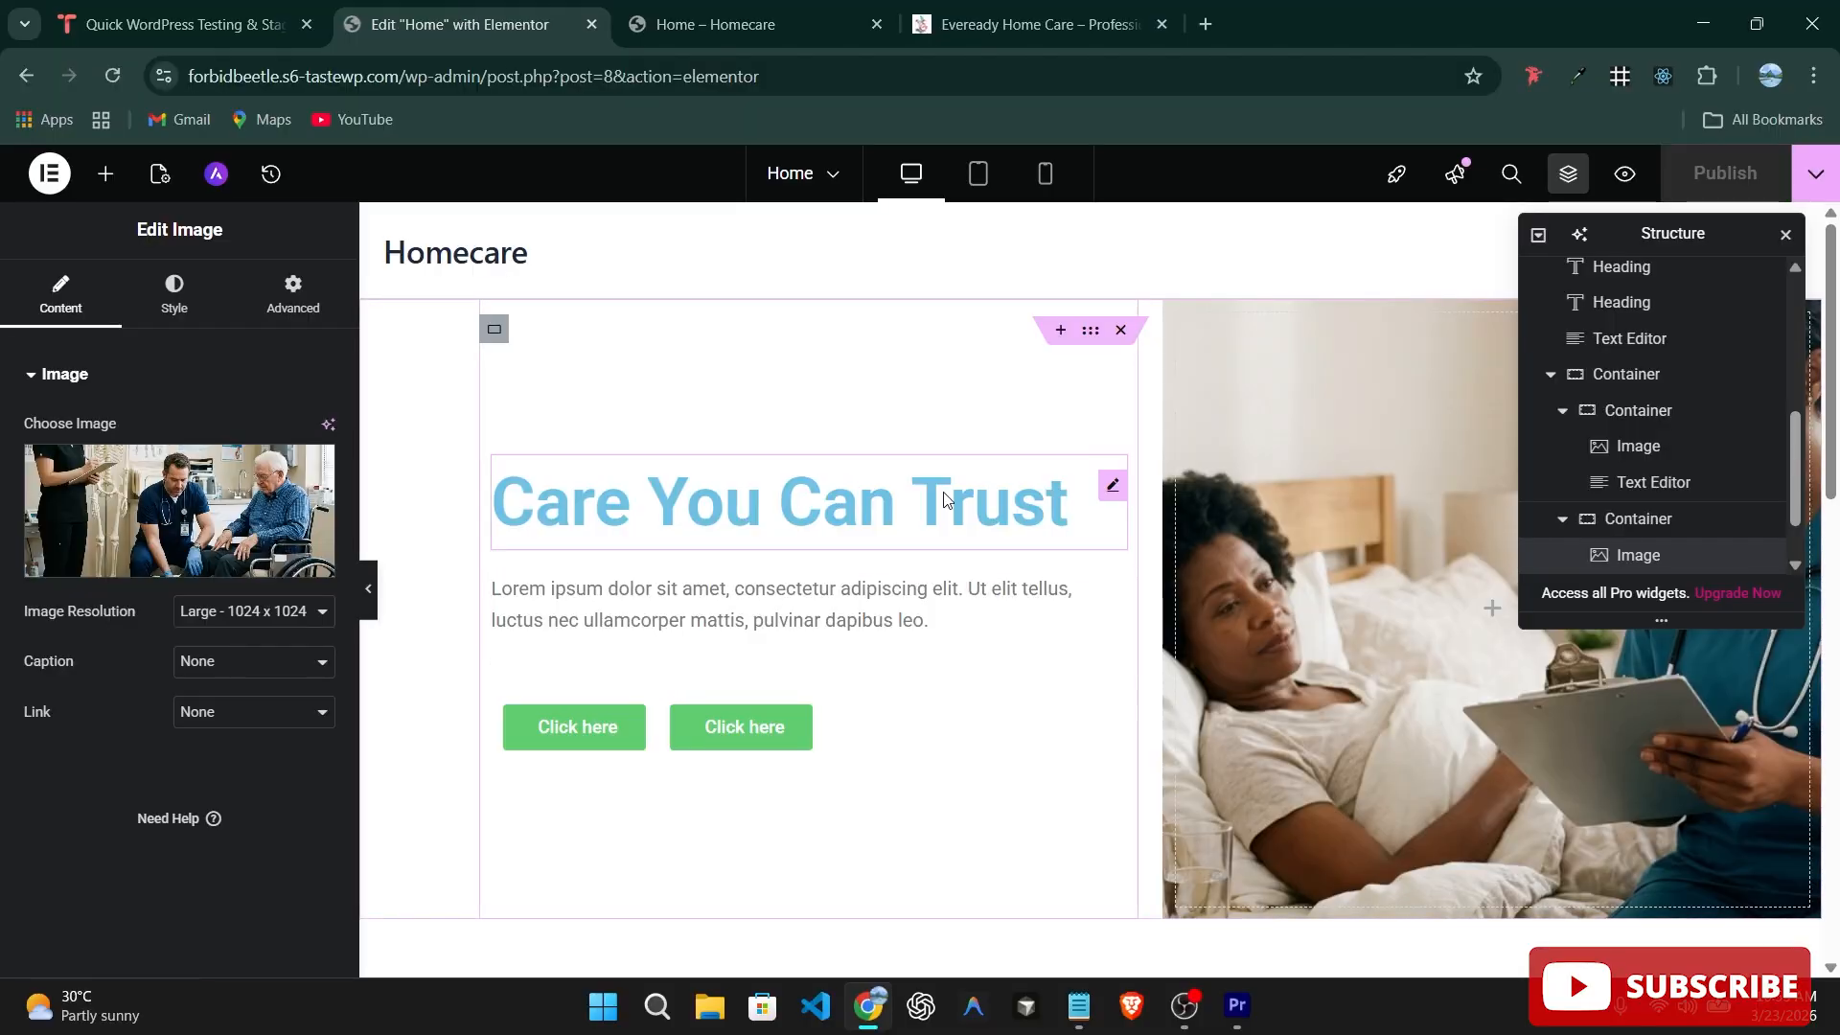
click(49, 172)
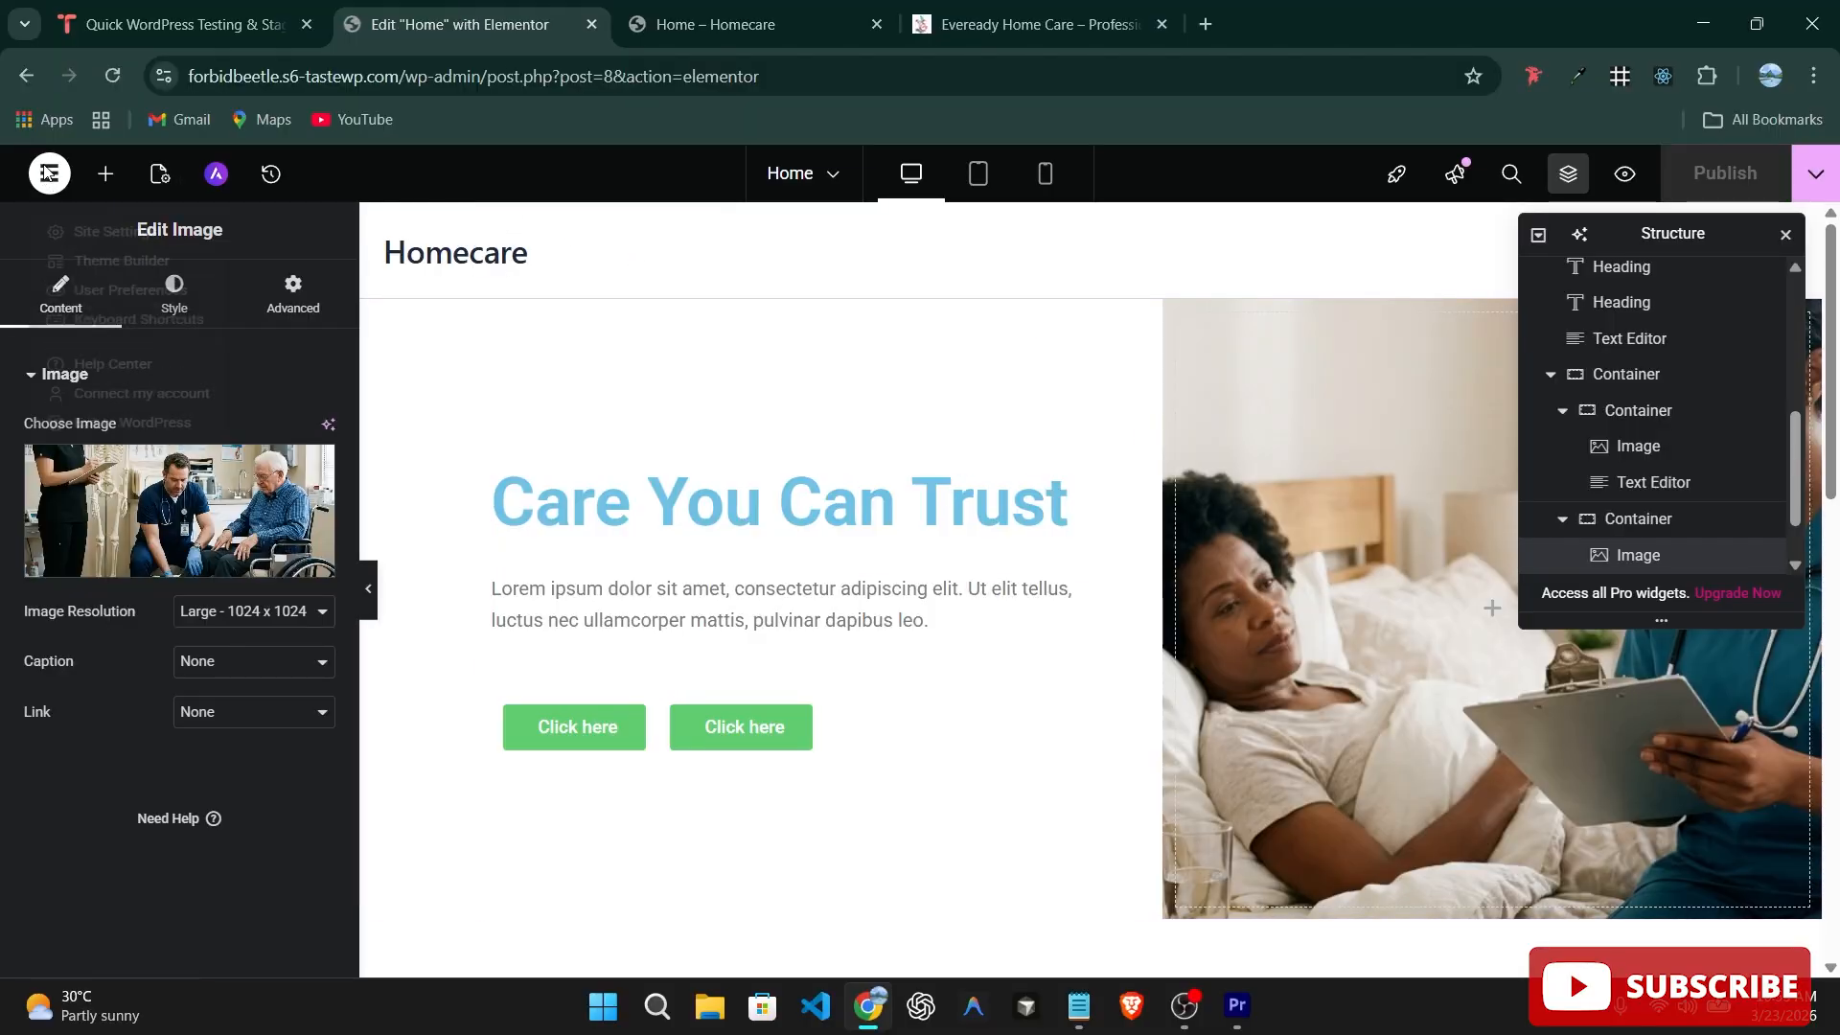
click(107, 491)
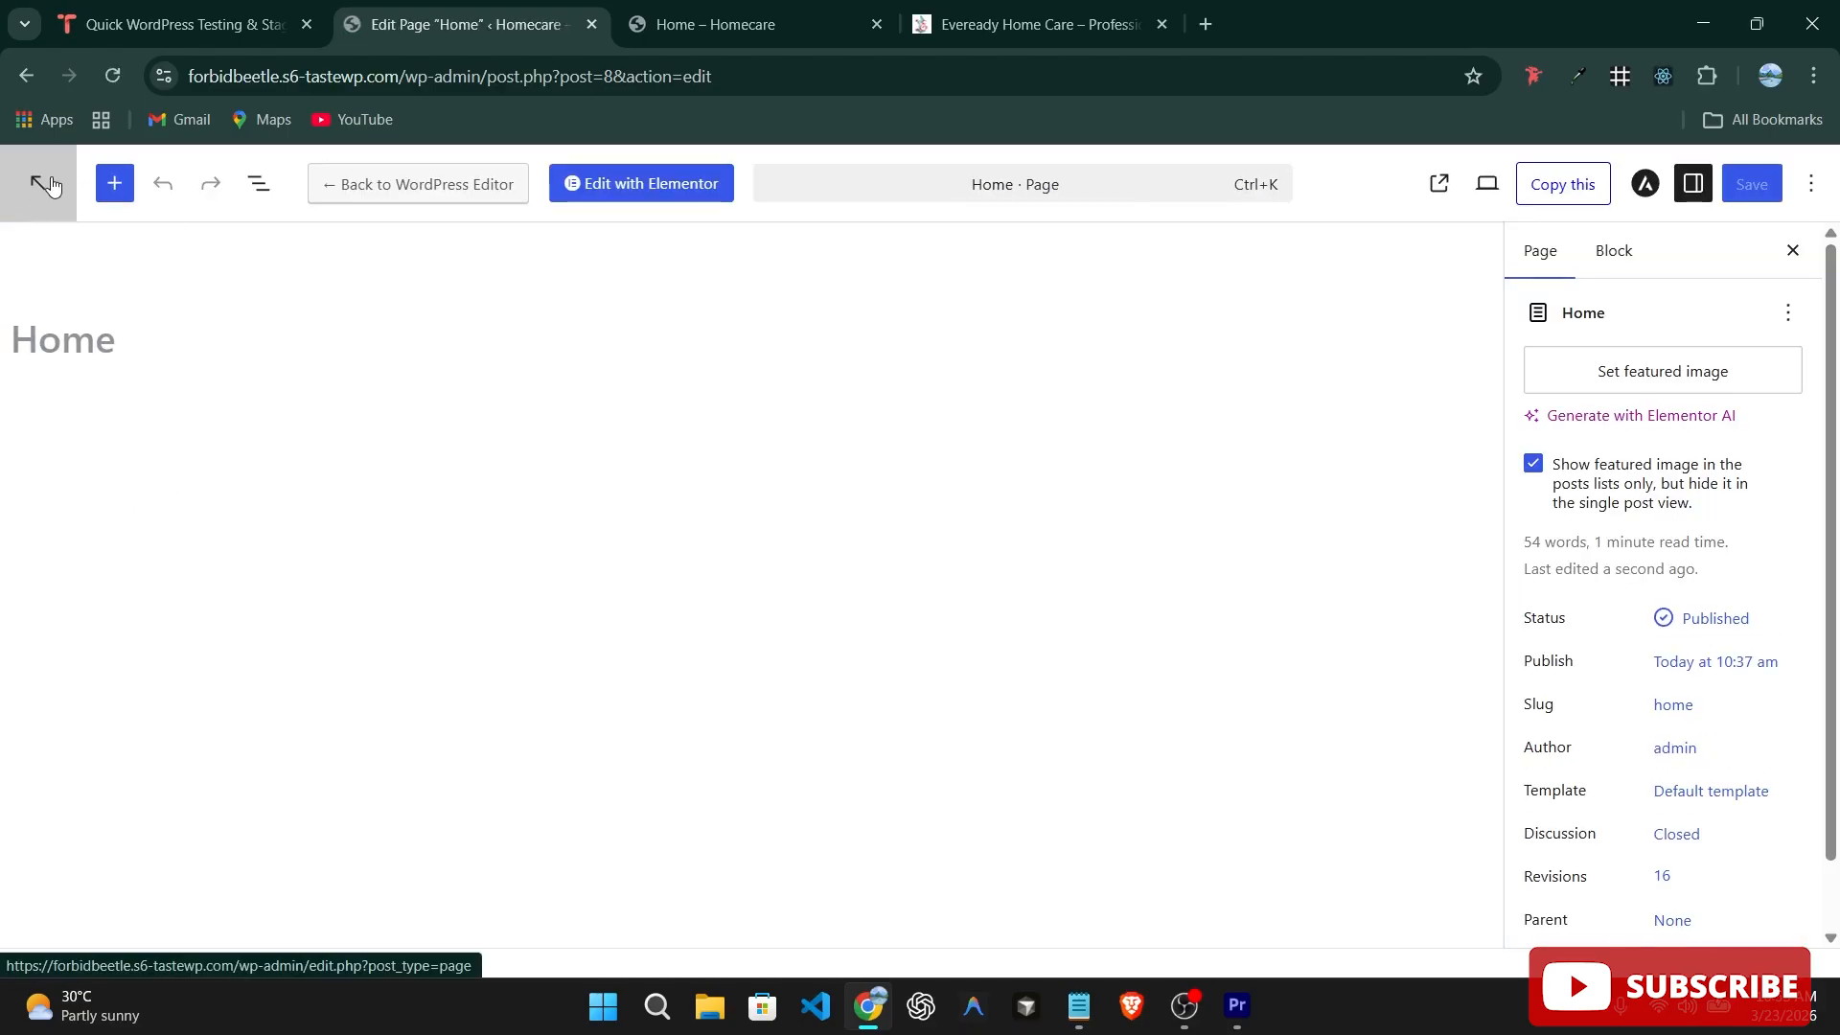
click(52, 184)
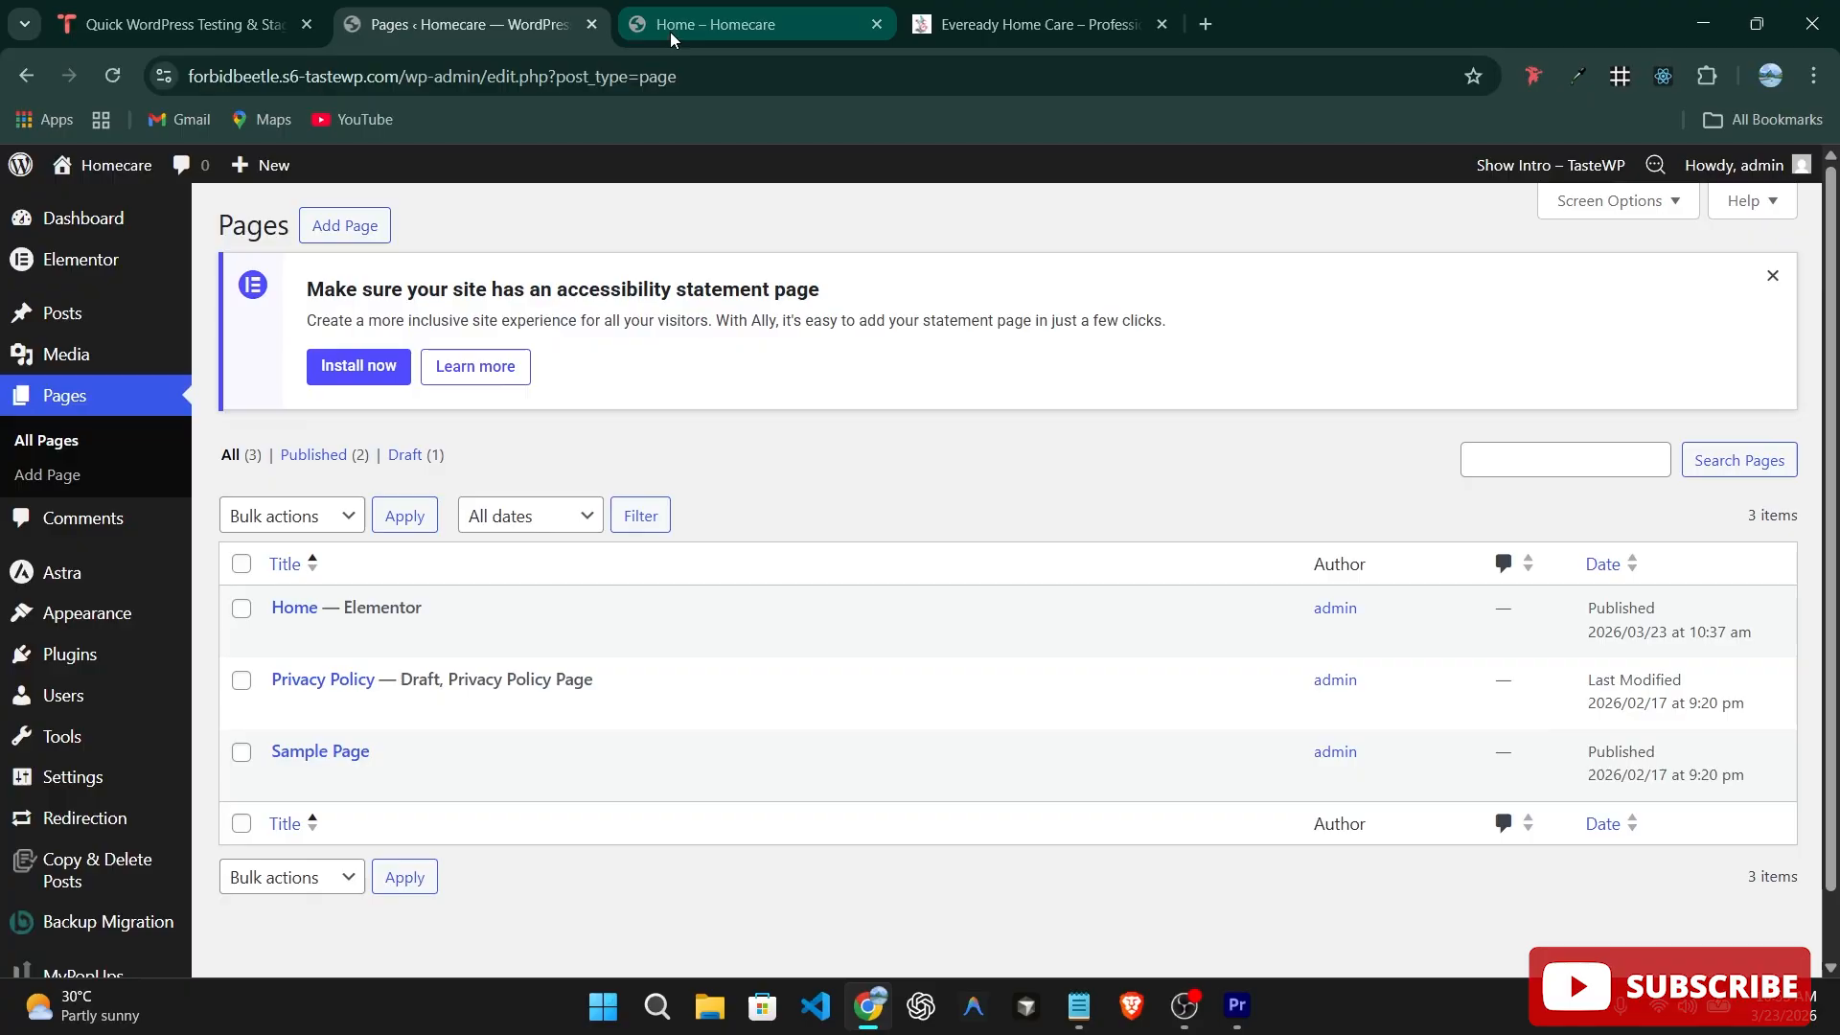
Create a new navigation menu named "Primary Menu" in the WordPress admin's Menus settings.
click(673, 29)
mouse_move(27, 180)
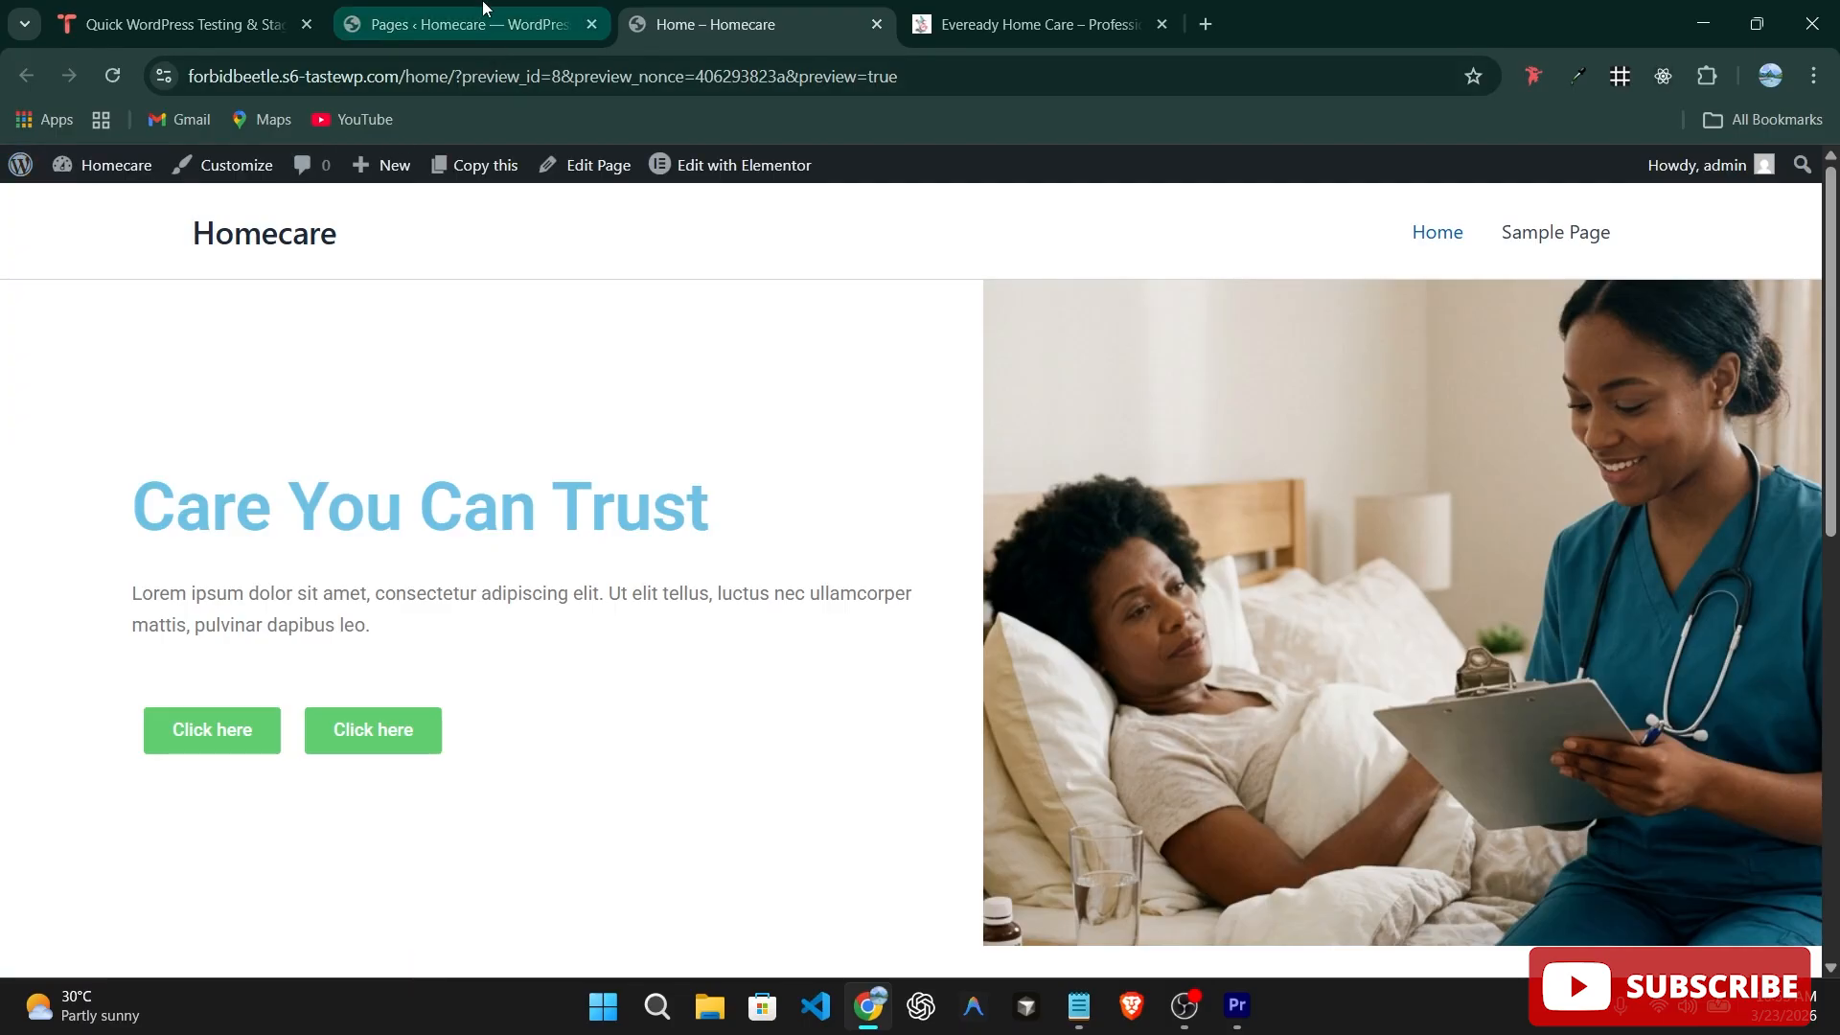
click(431, 24)
scroll(96, 815, down, 1)
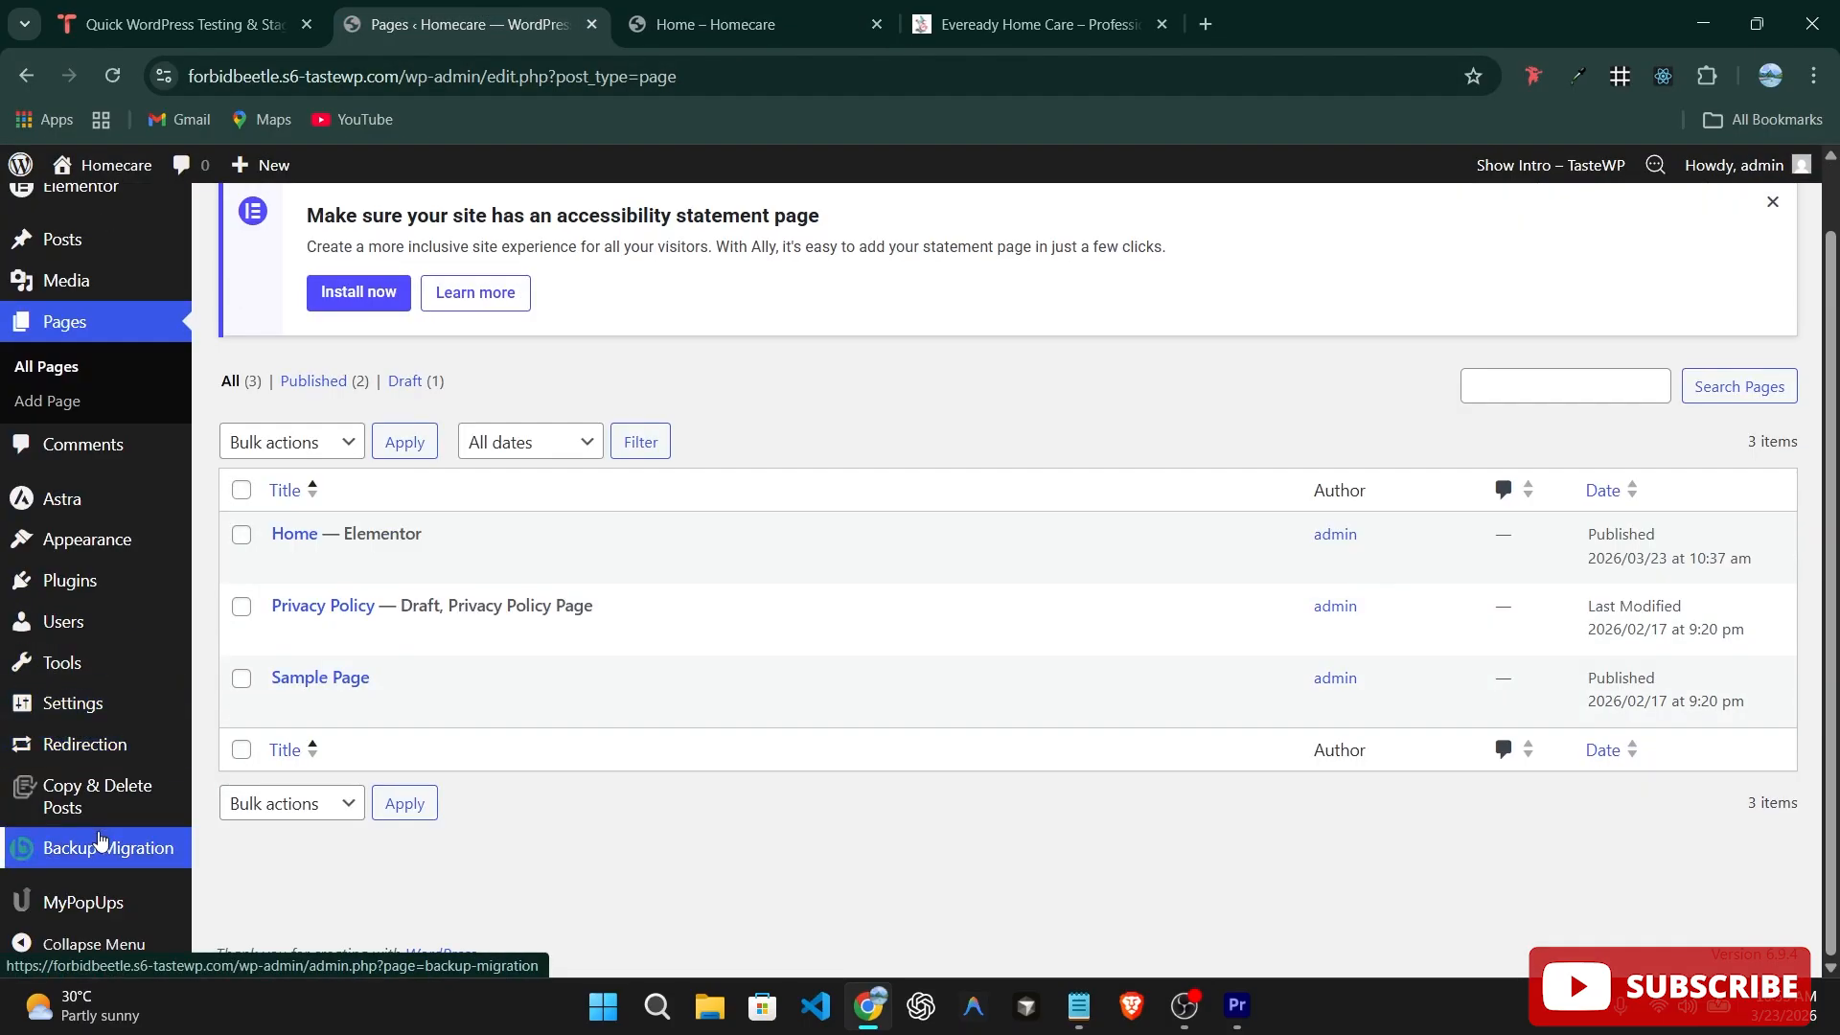
mouse_move(82, 547)
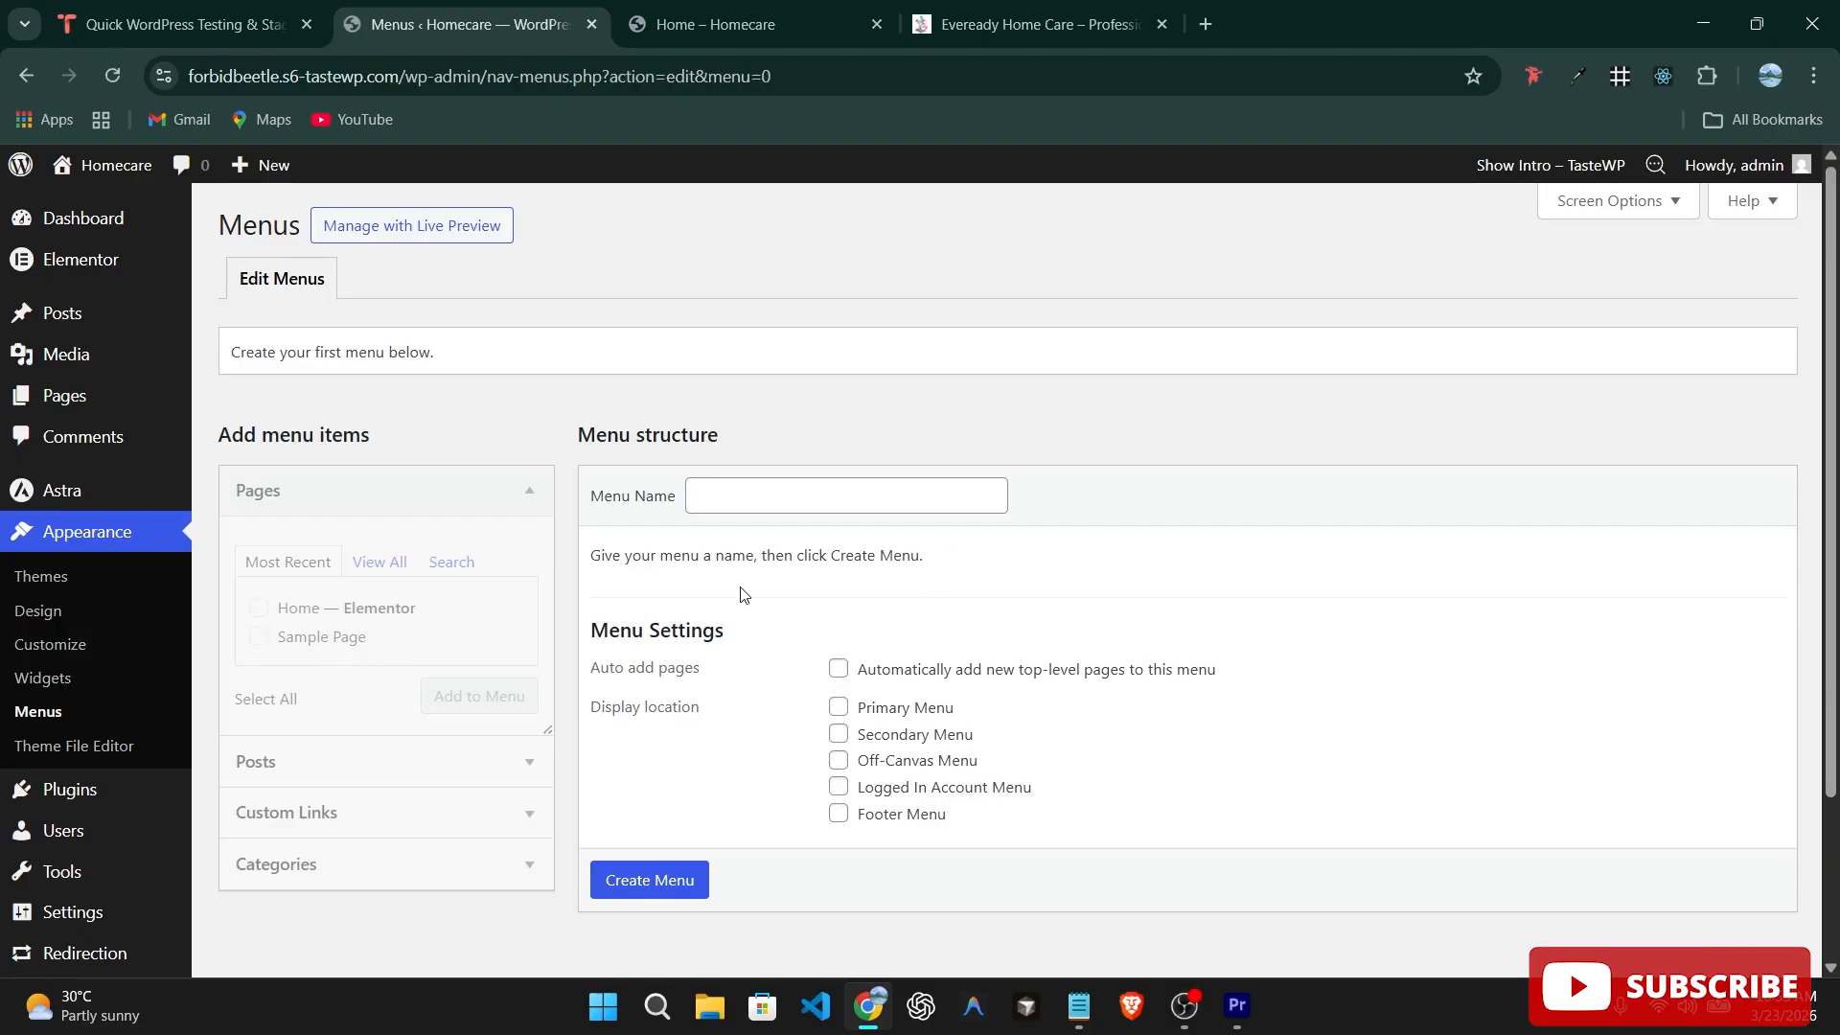
click(774, 502)
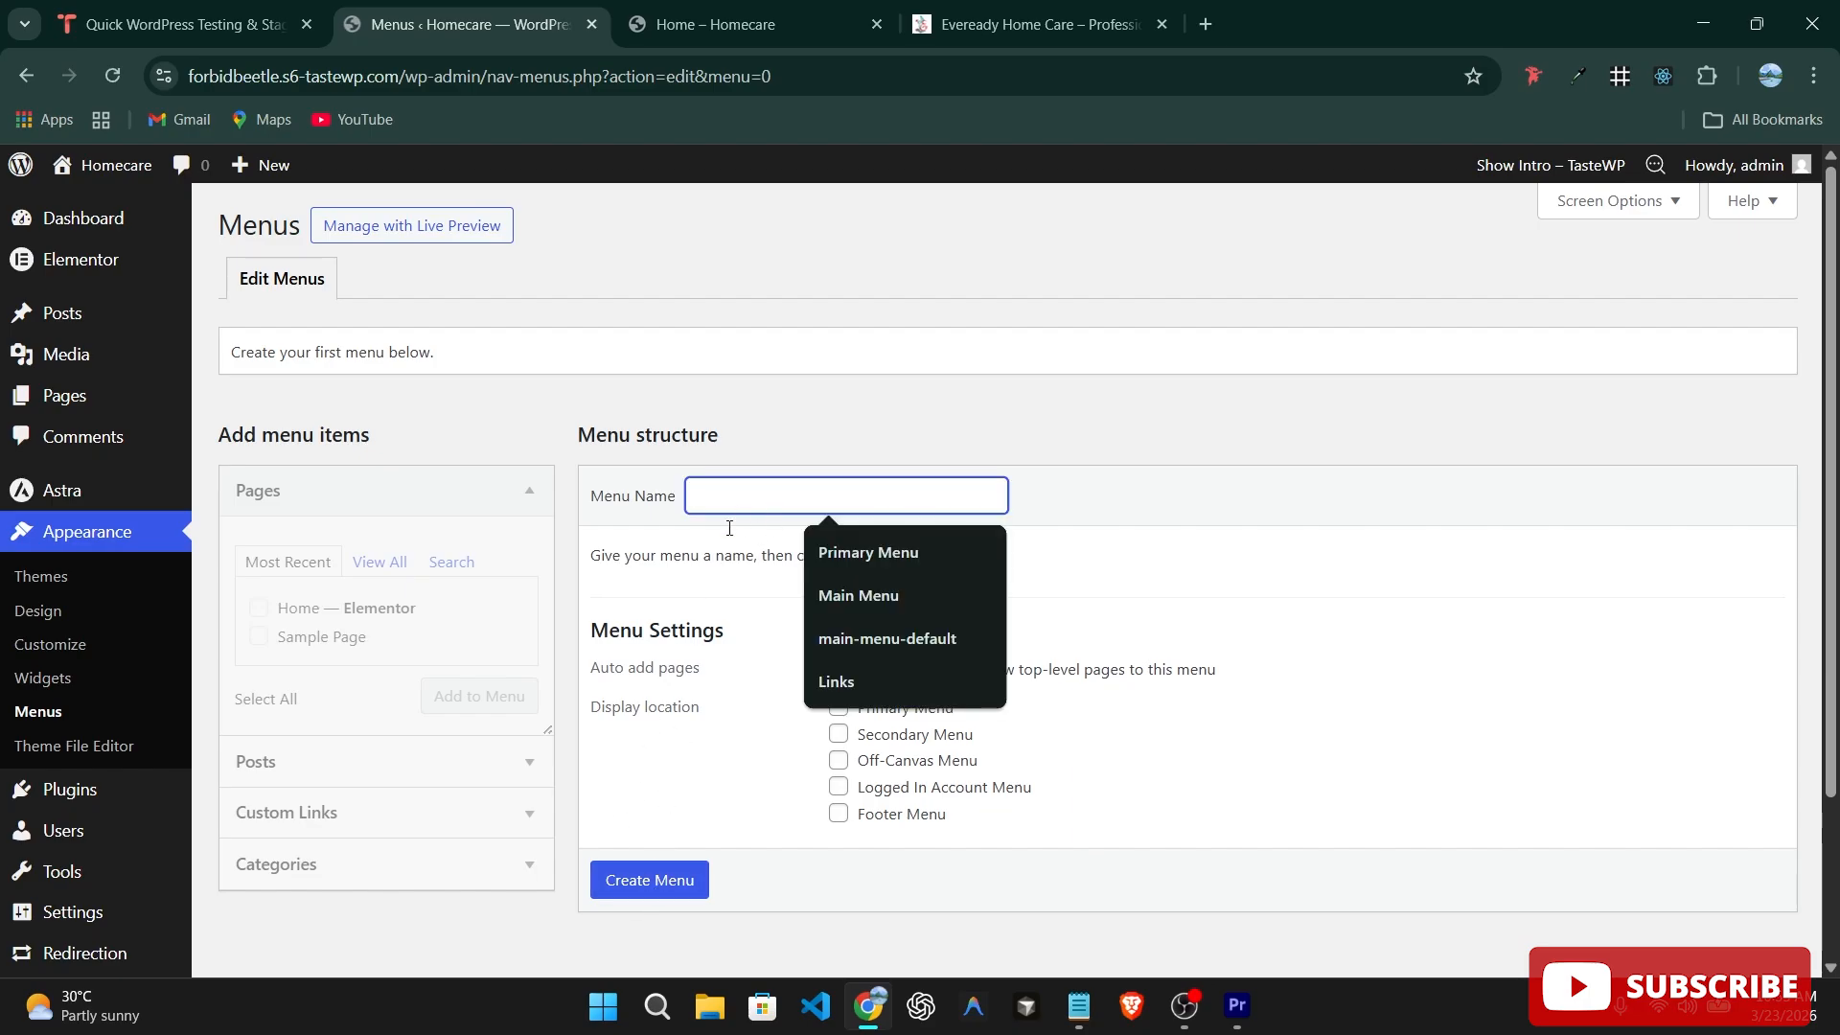
click(843, 556)
click(698, 884)
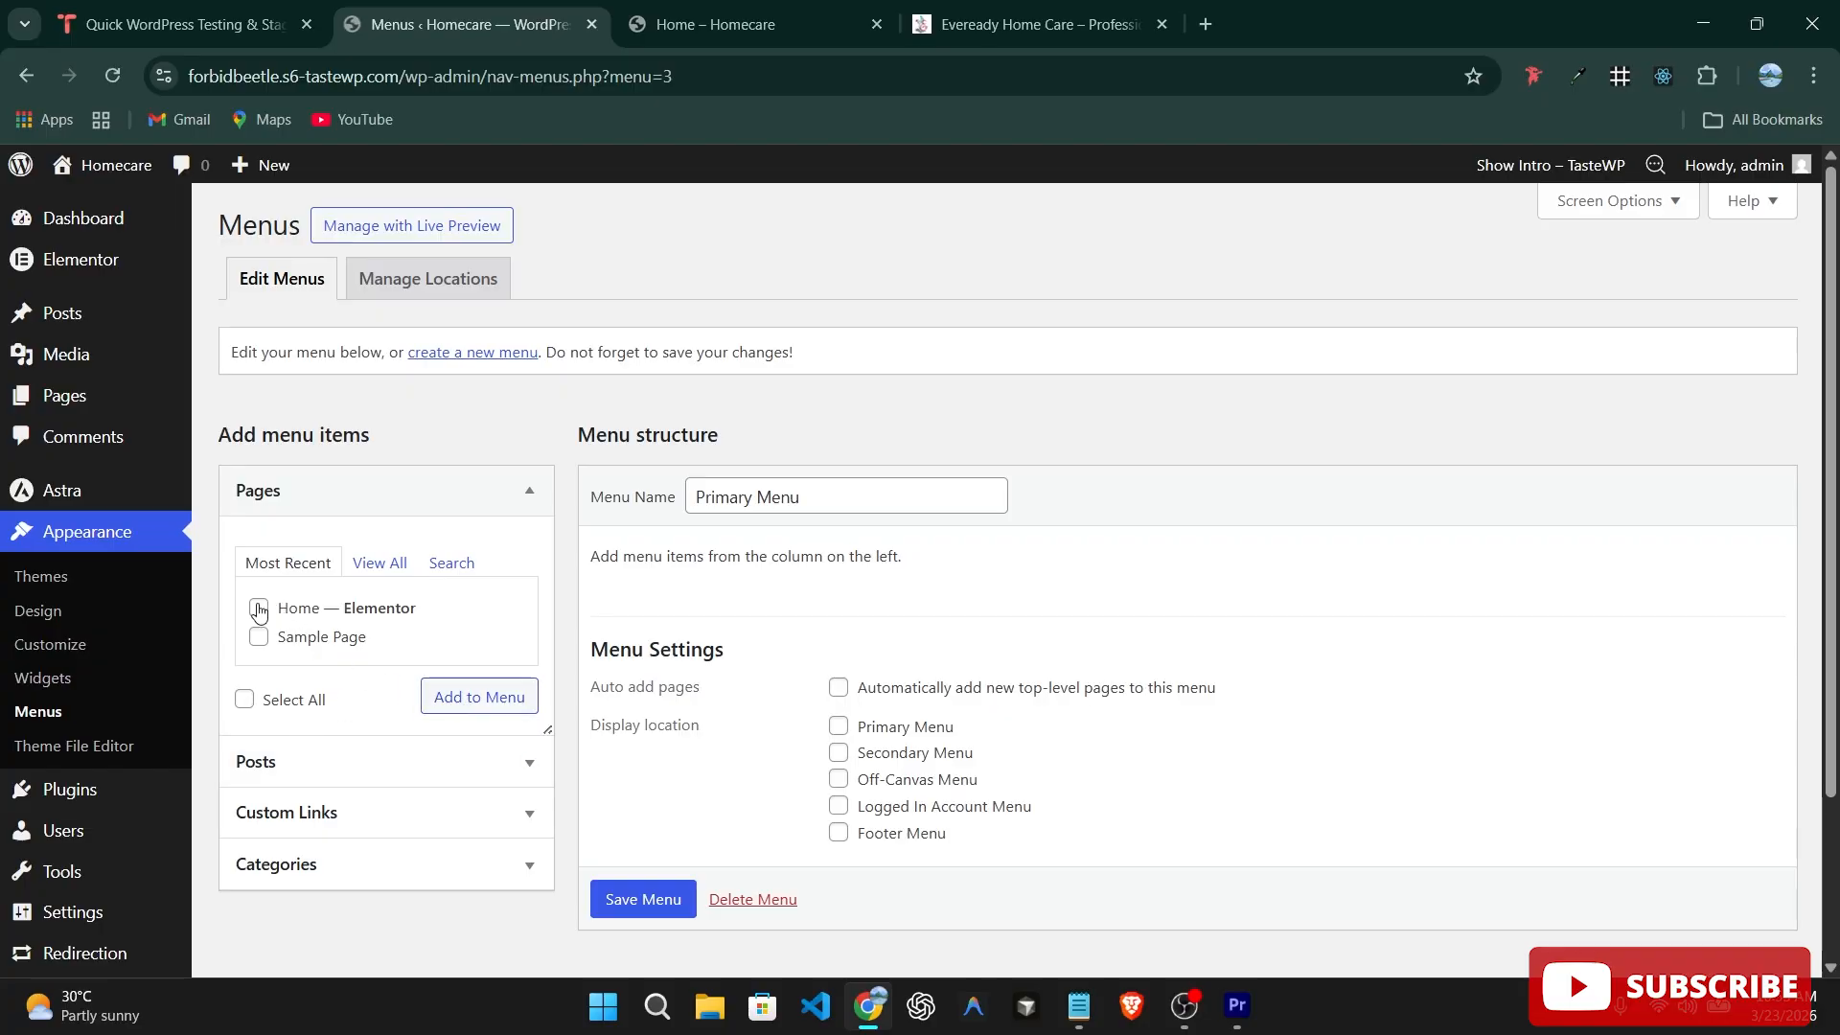
Add the Home page to the Primary Menu and save the menu.
click(470, 702)
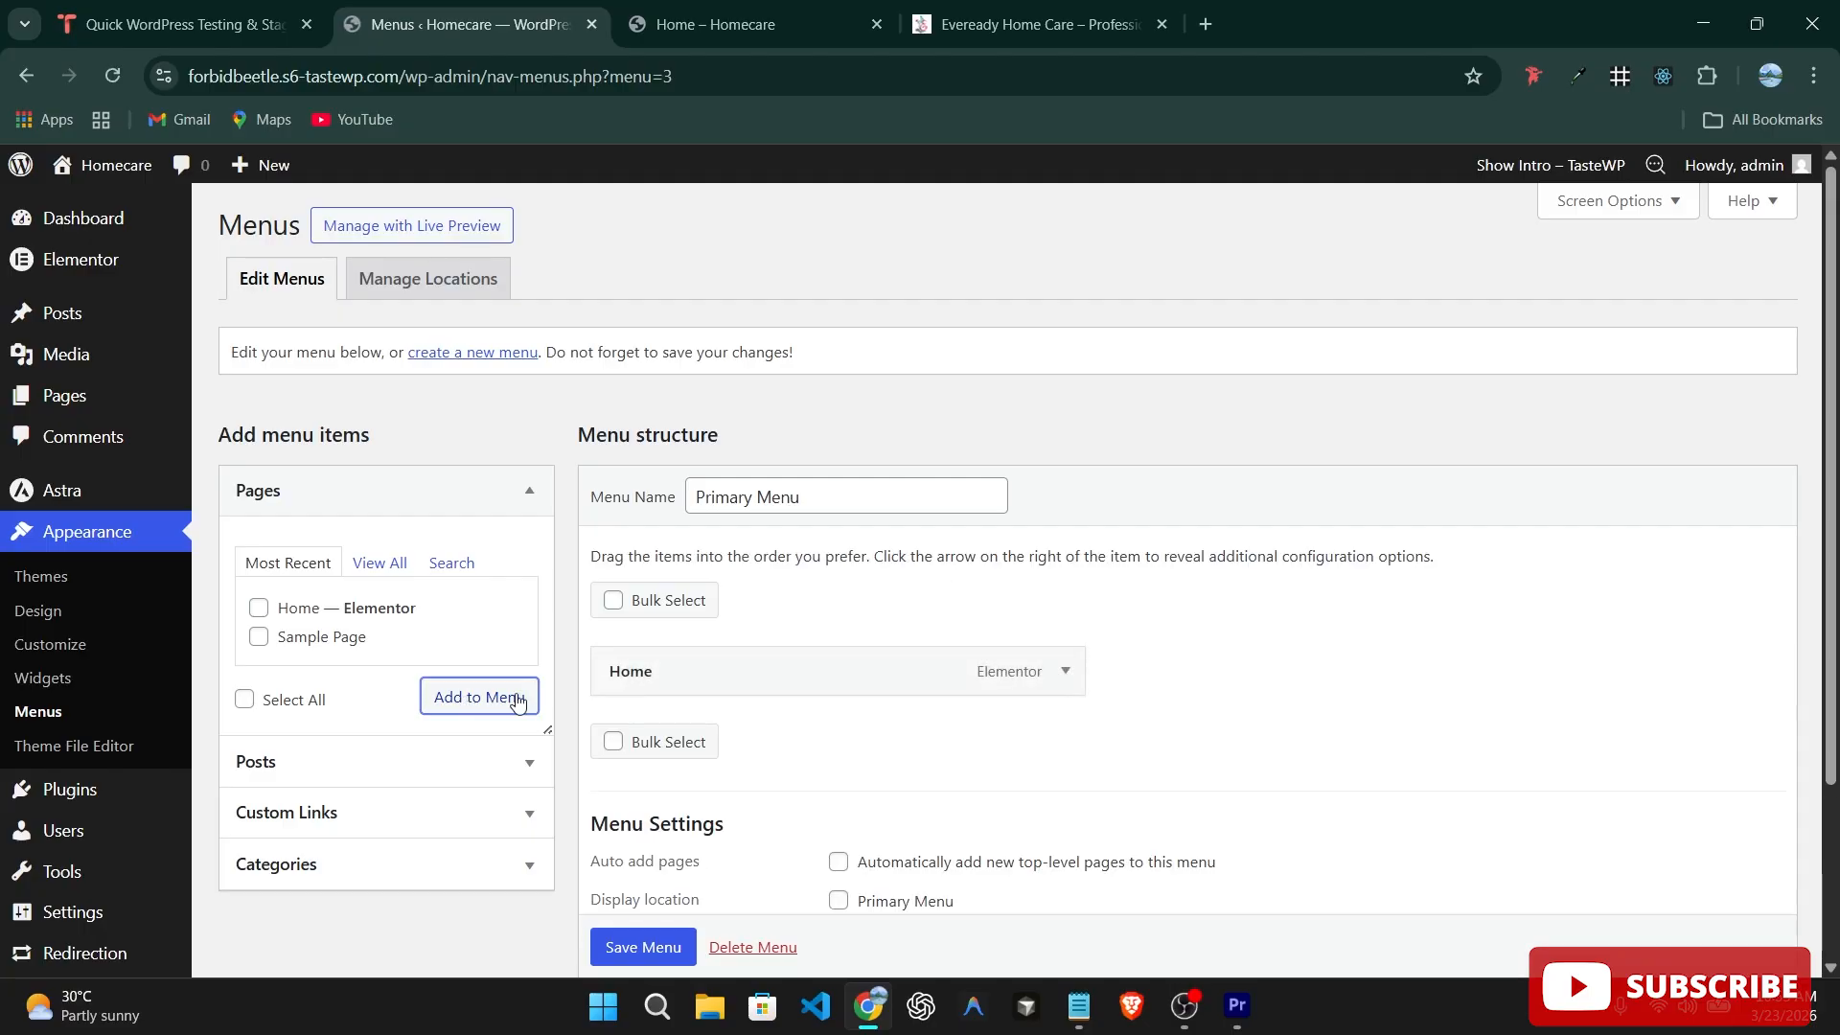
scroll(1087, 579, down, 2)
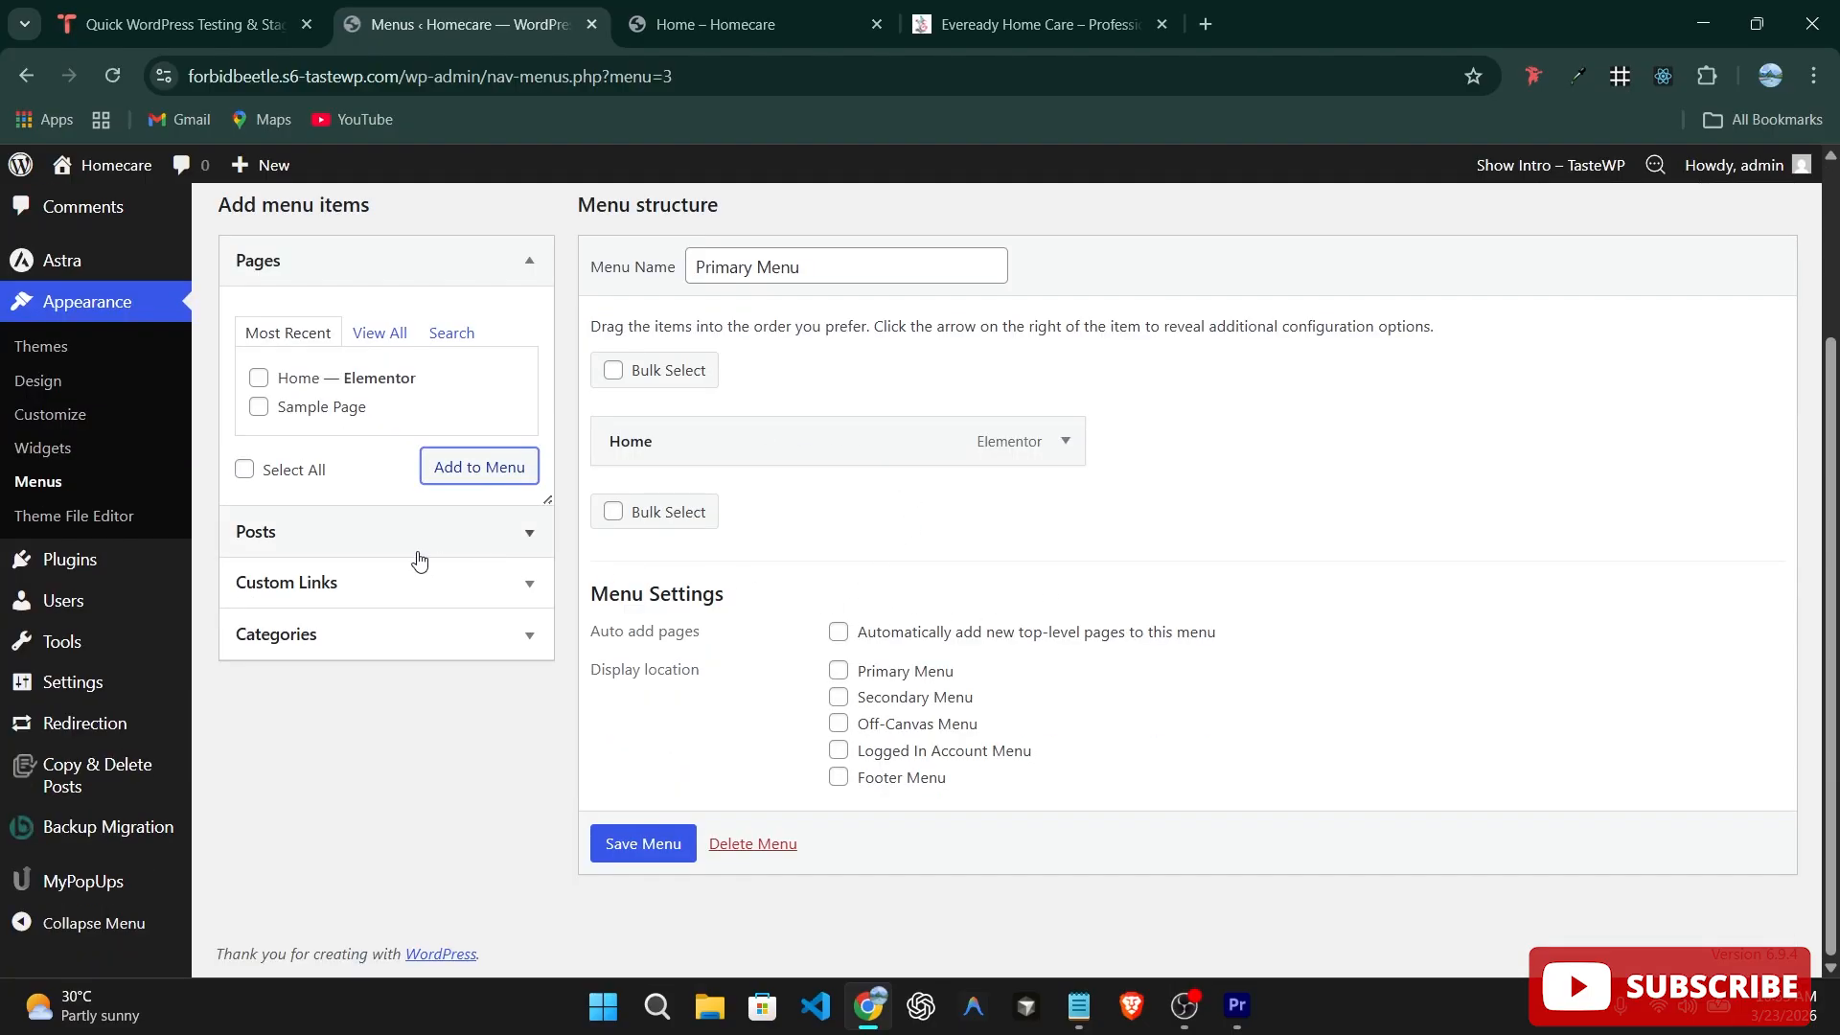
scroll(353, 562, up, 1)
scroll(657, 417, up, 1)
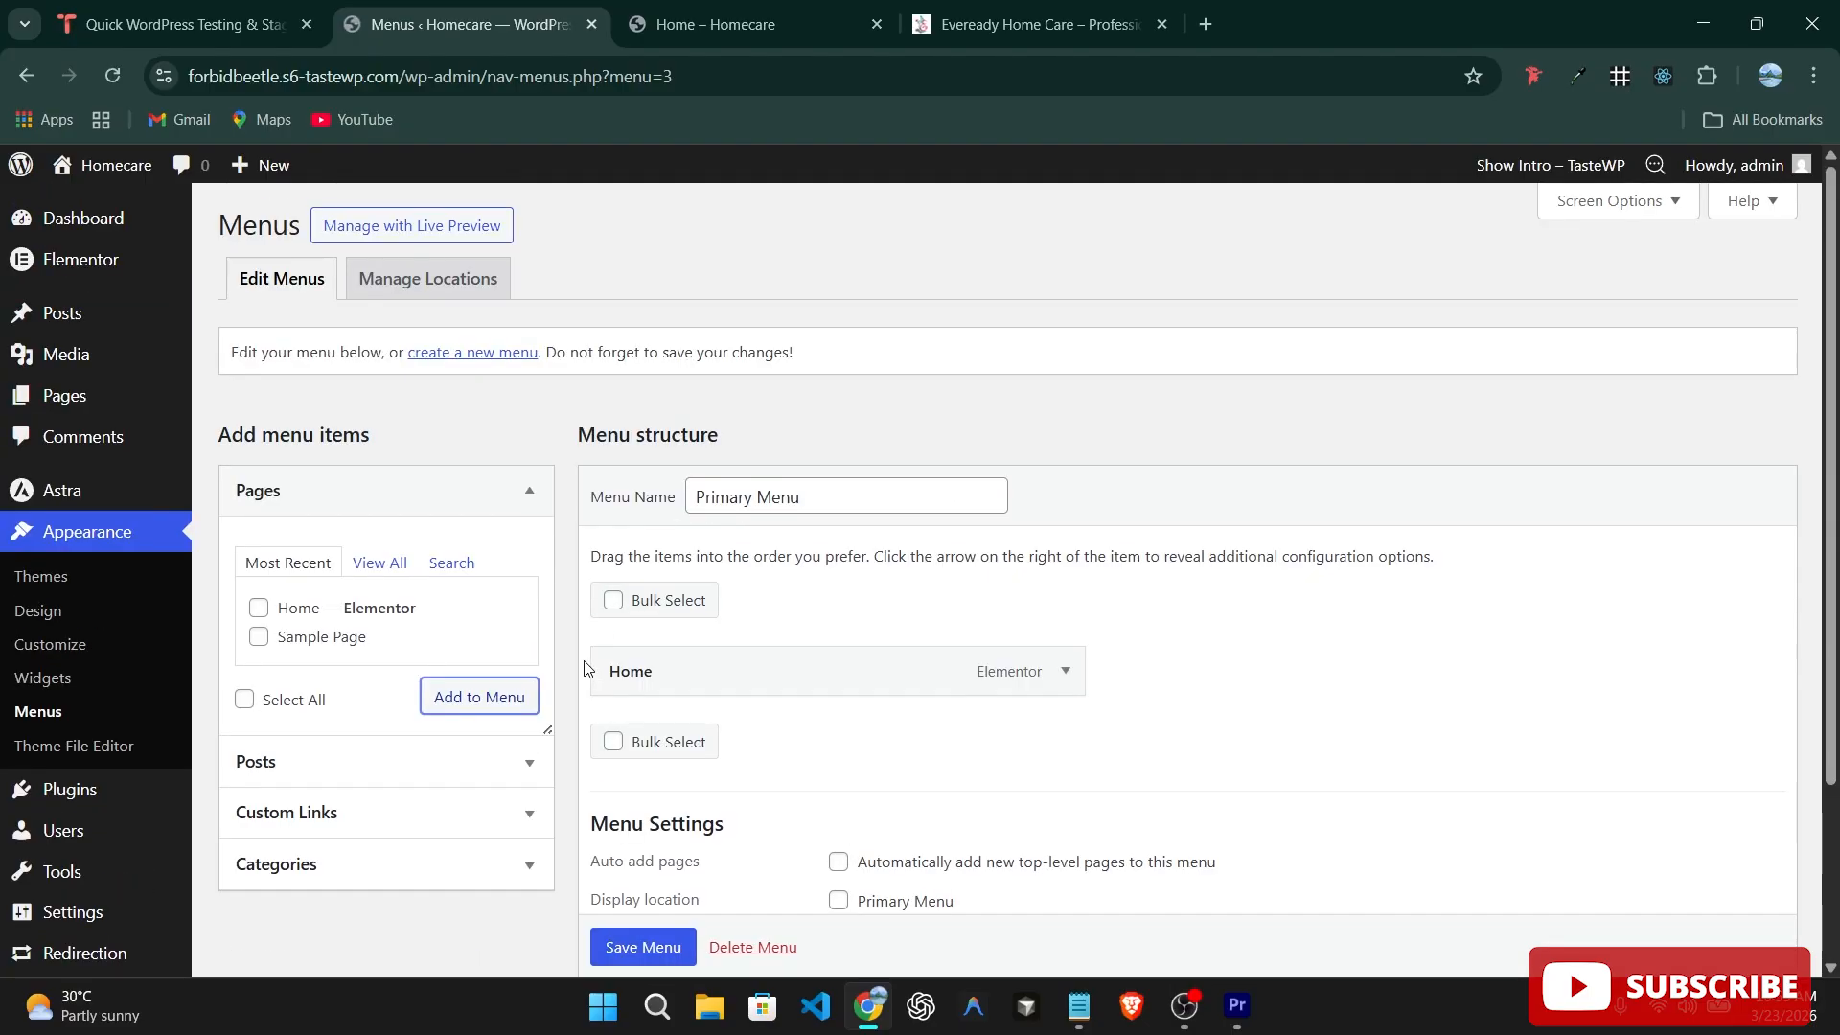
scroll(658, 480, down, 2)
click(643, 844)
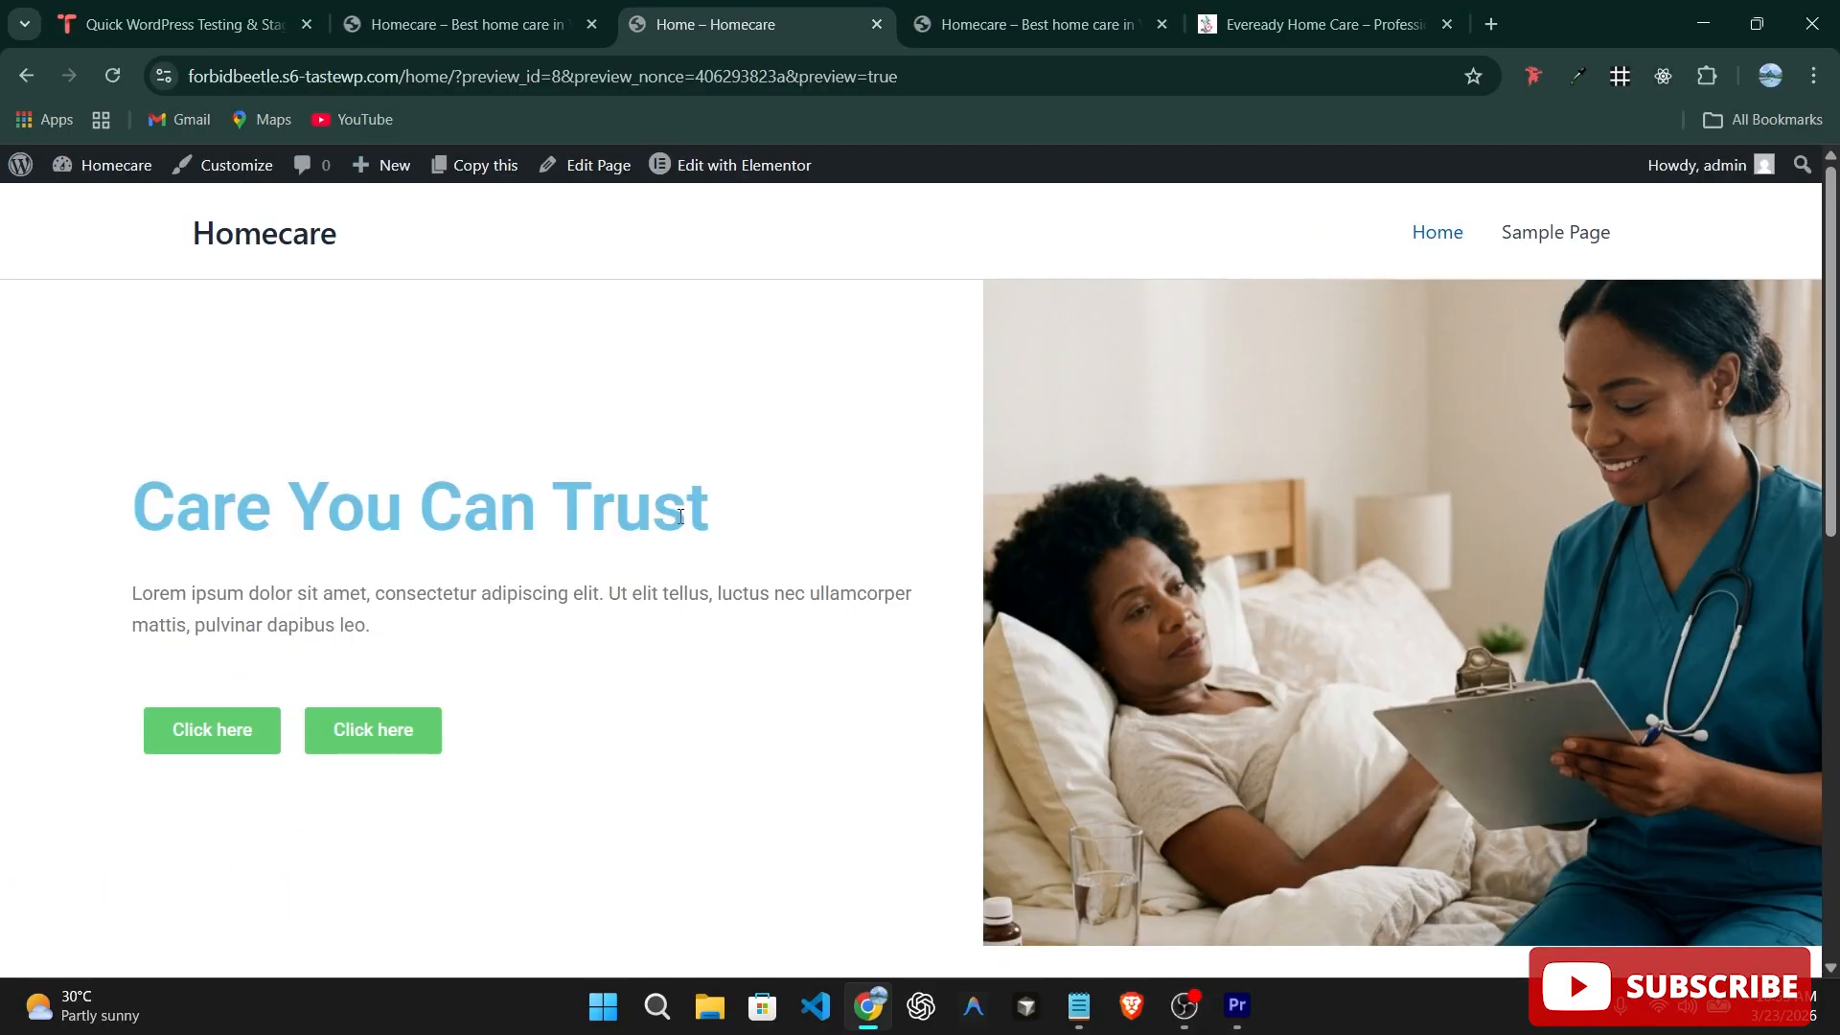
Add a new page titled "contact" in the WordPress admin, publish it and return to the list of pages.
scroll(681, 517, down, 10)
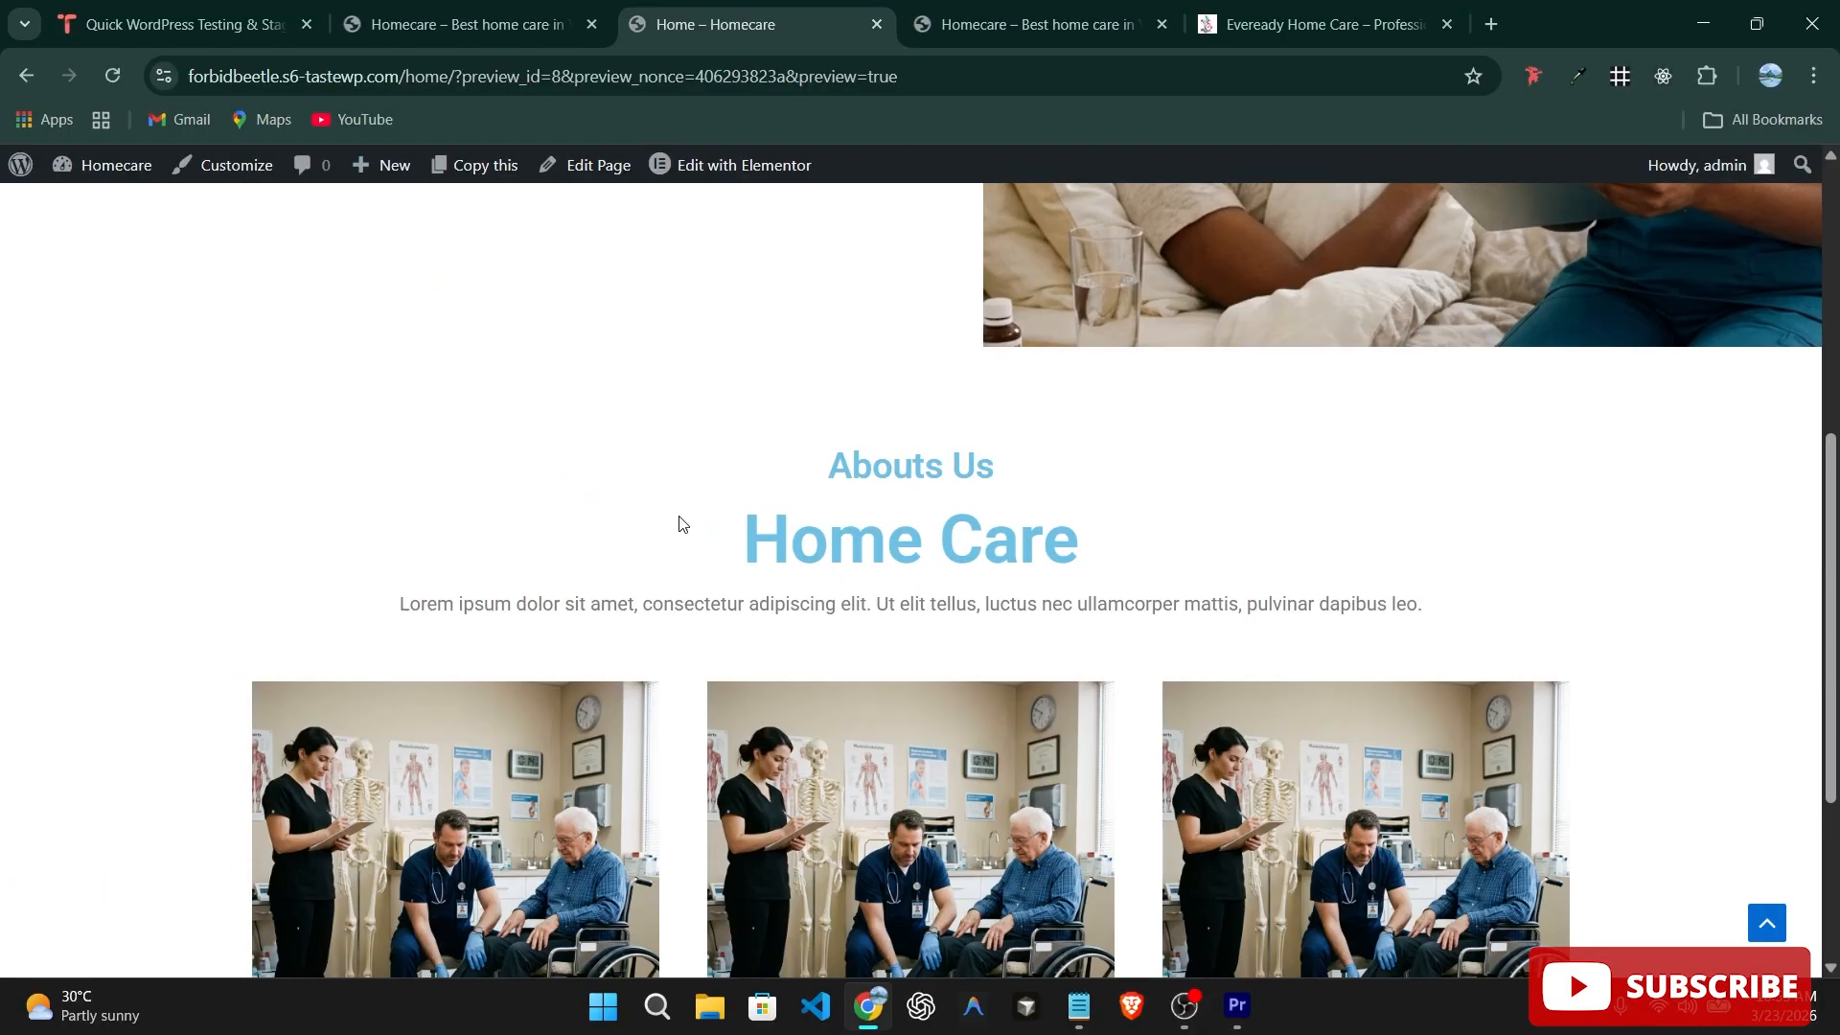
scroll(681, 522, up, 10)
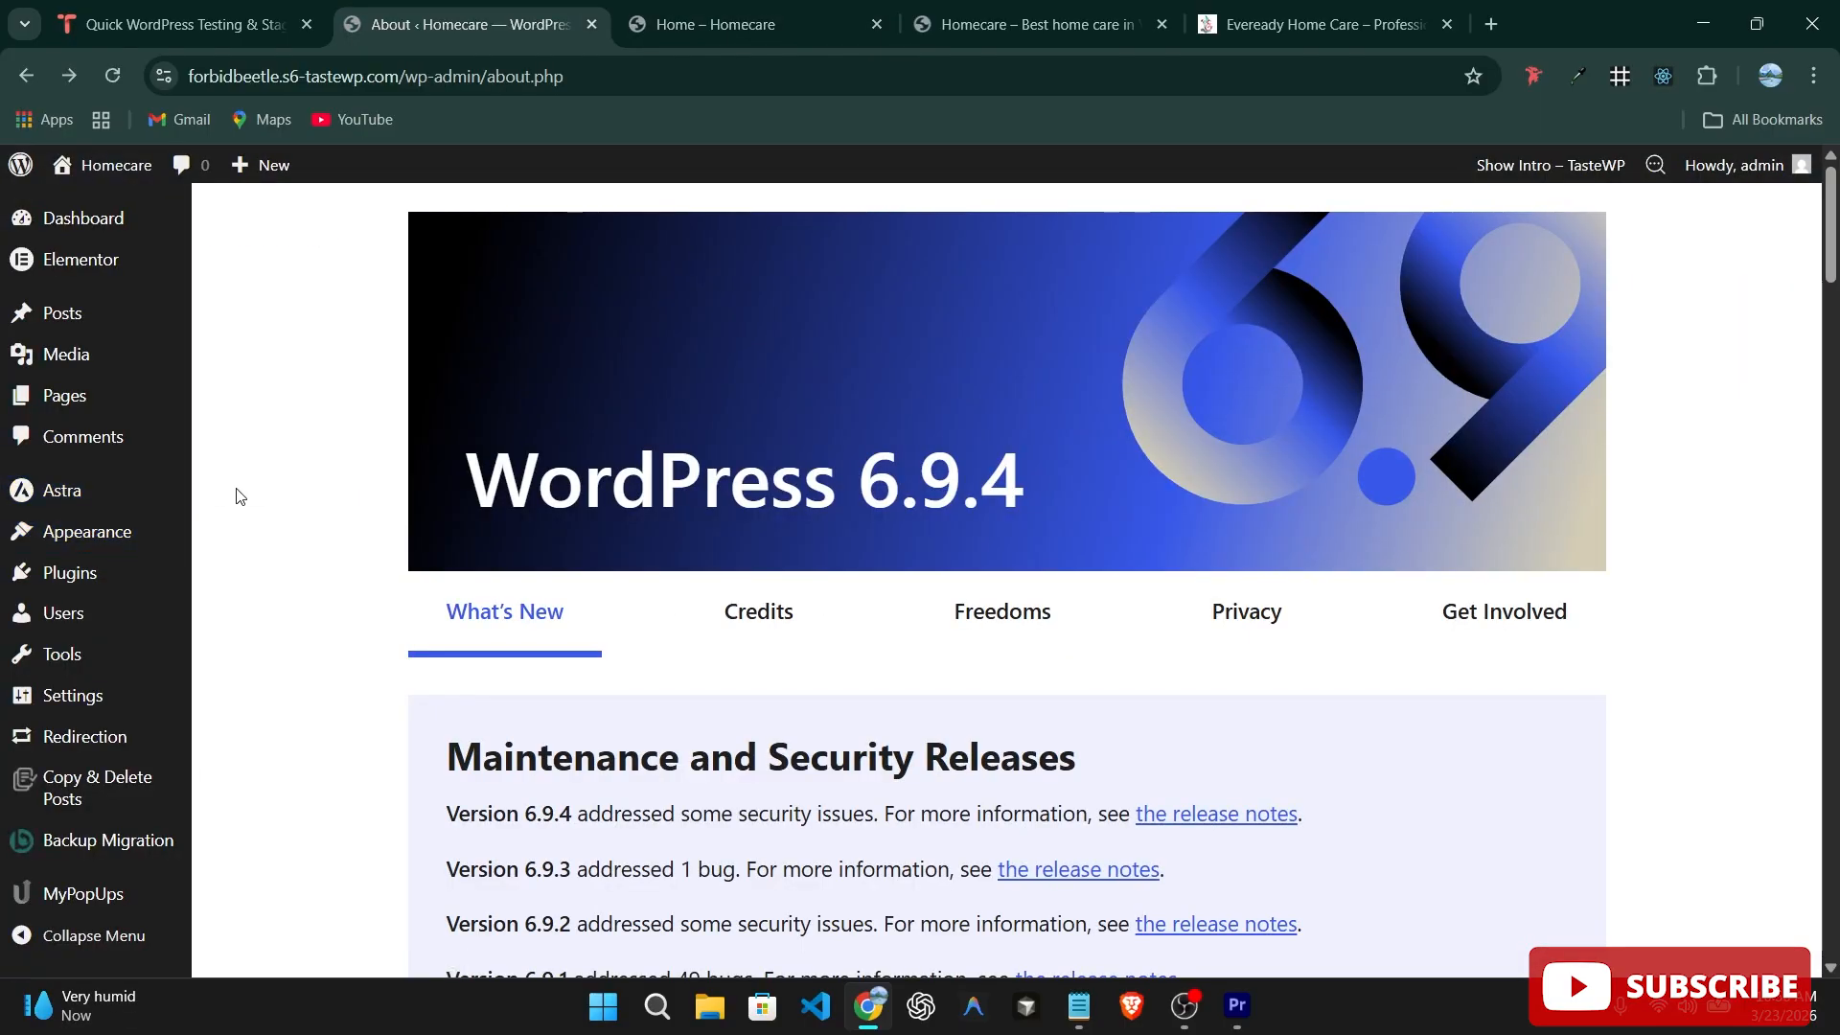
mouse_move(96, 403)
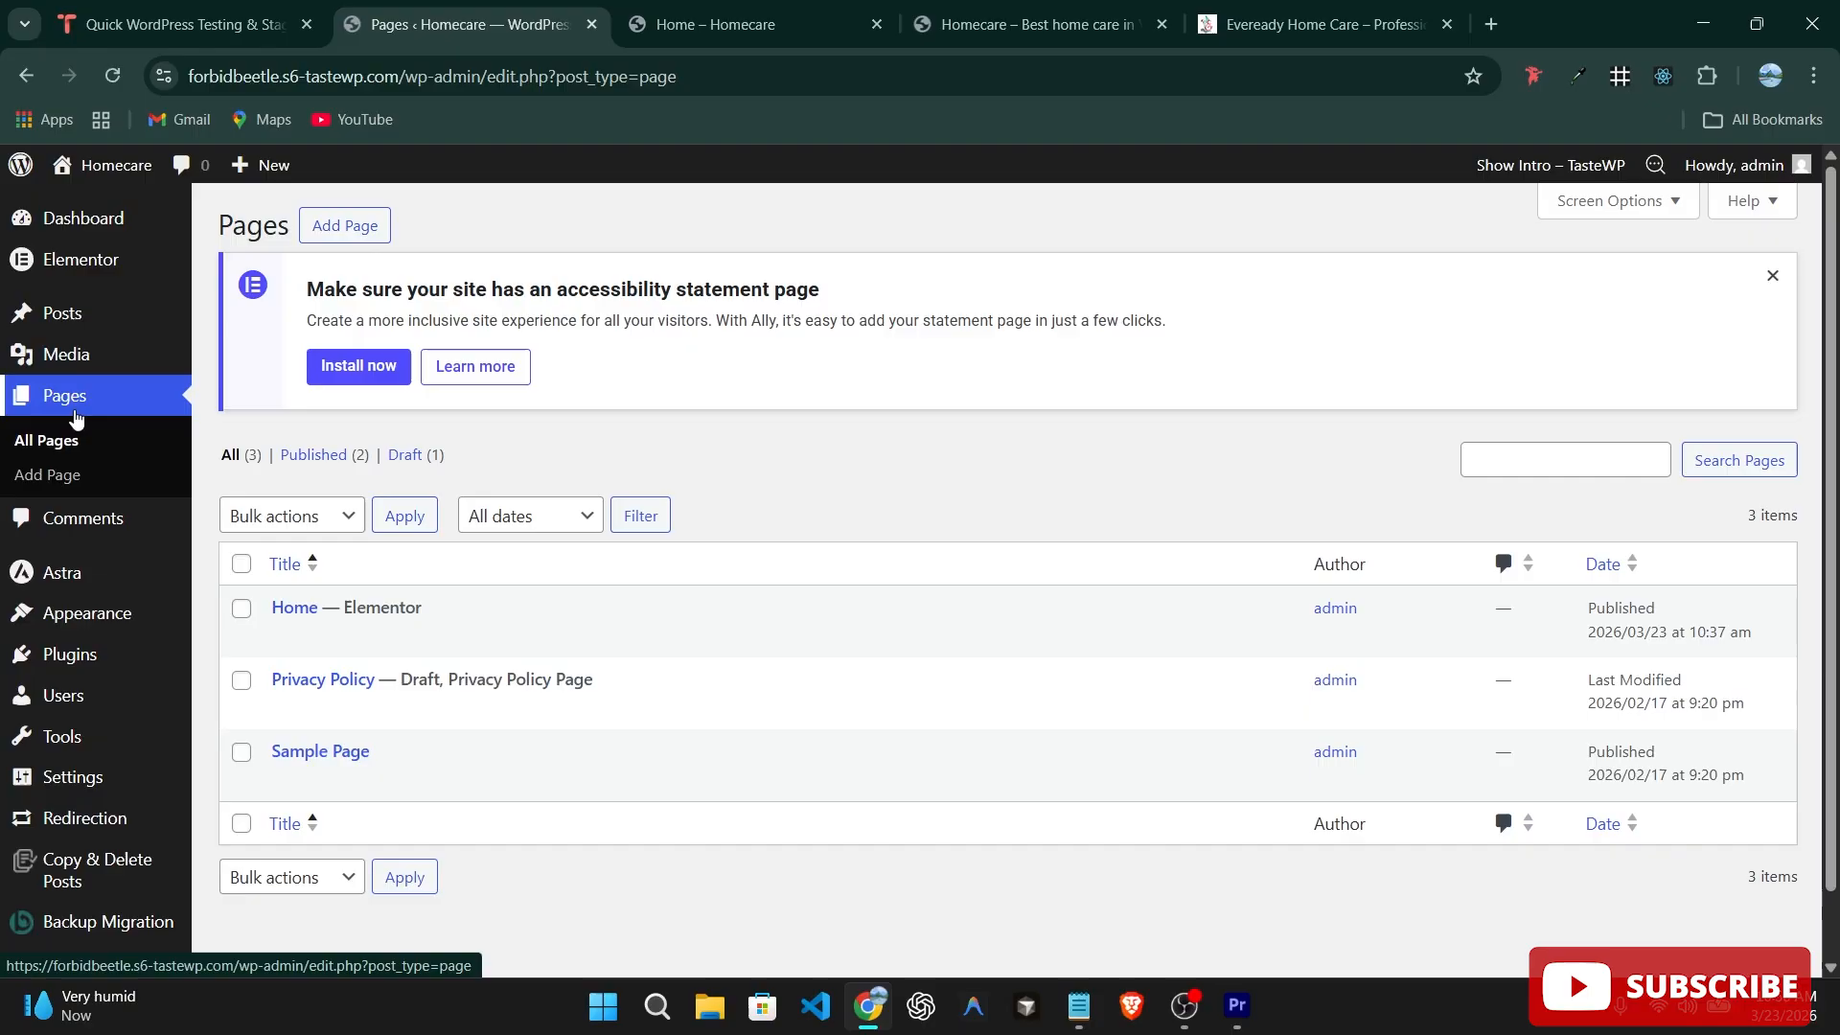
click(361, 227)
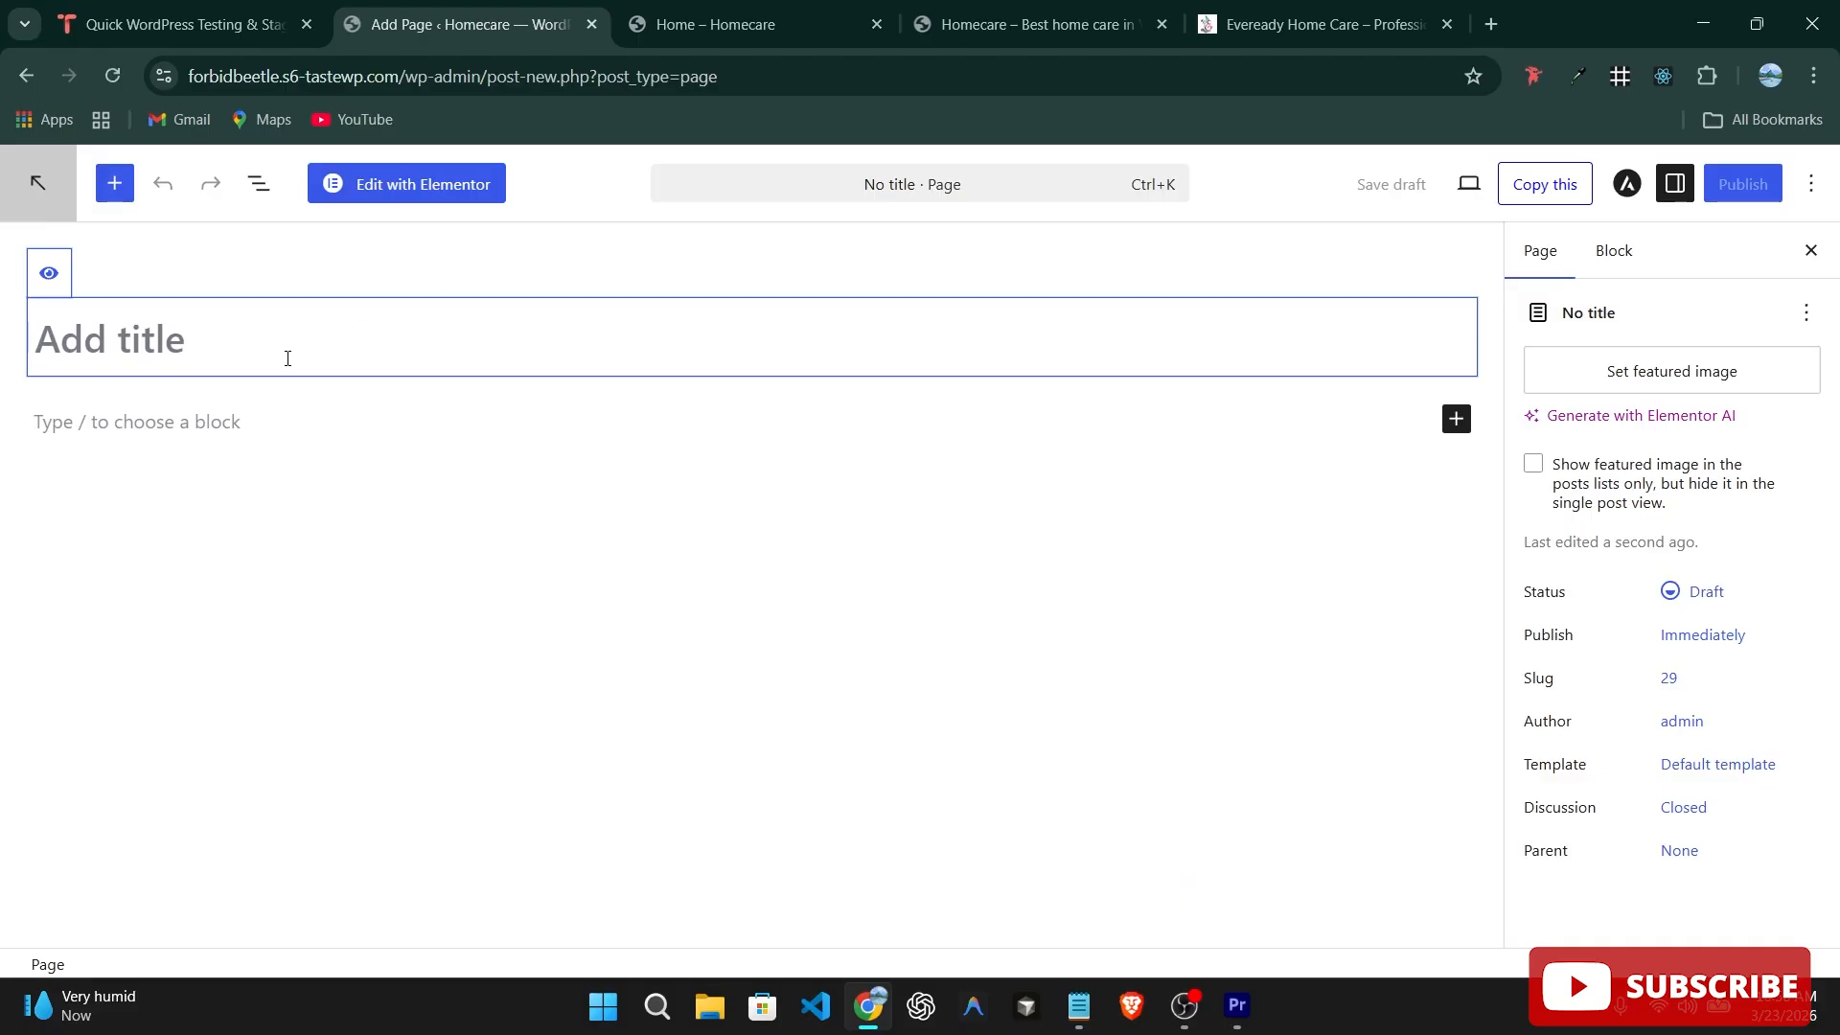
text(contact)
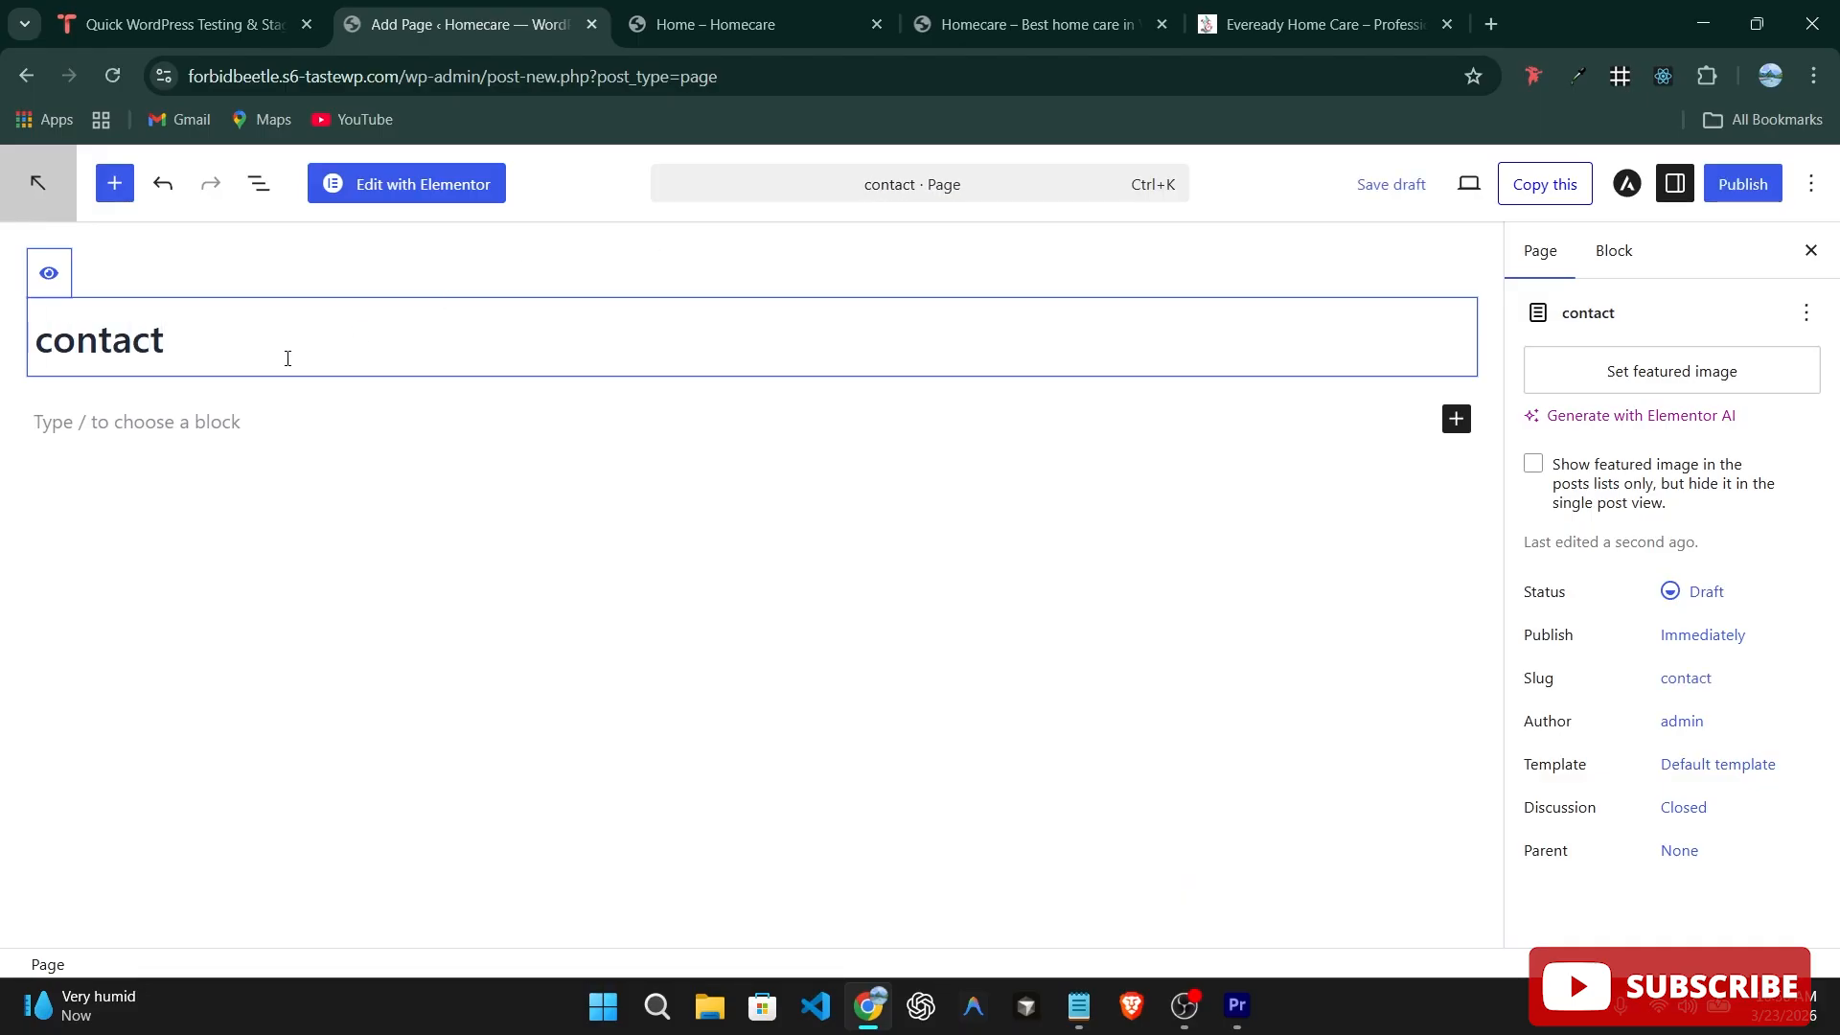
click(1742, 184)
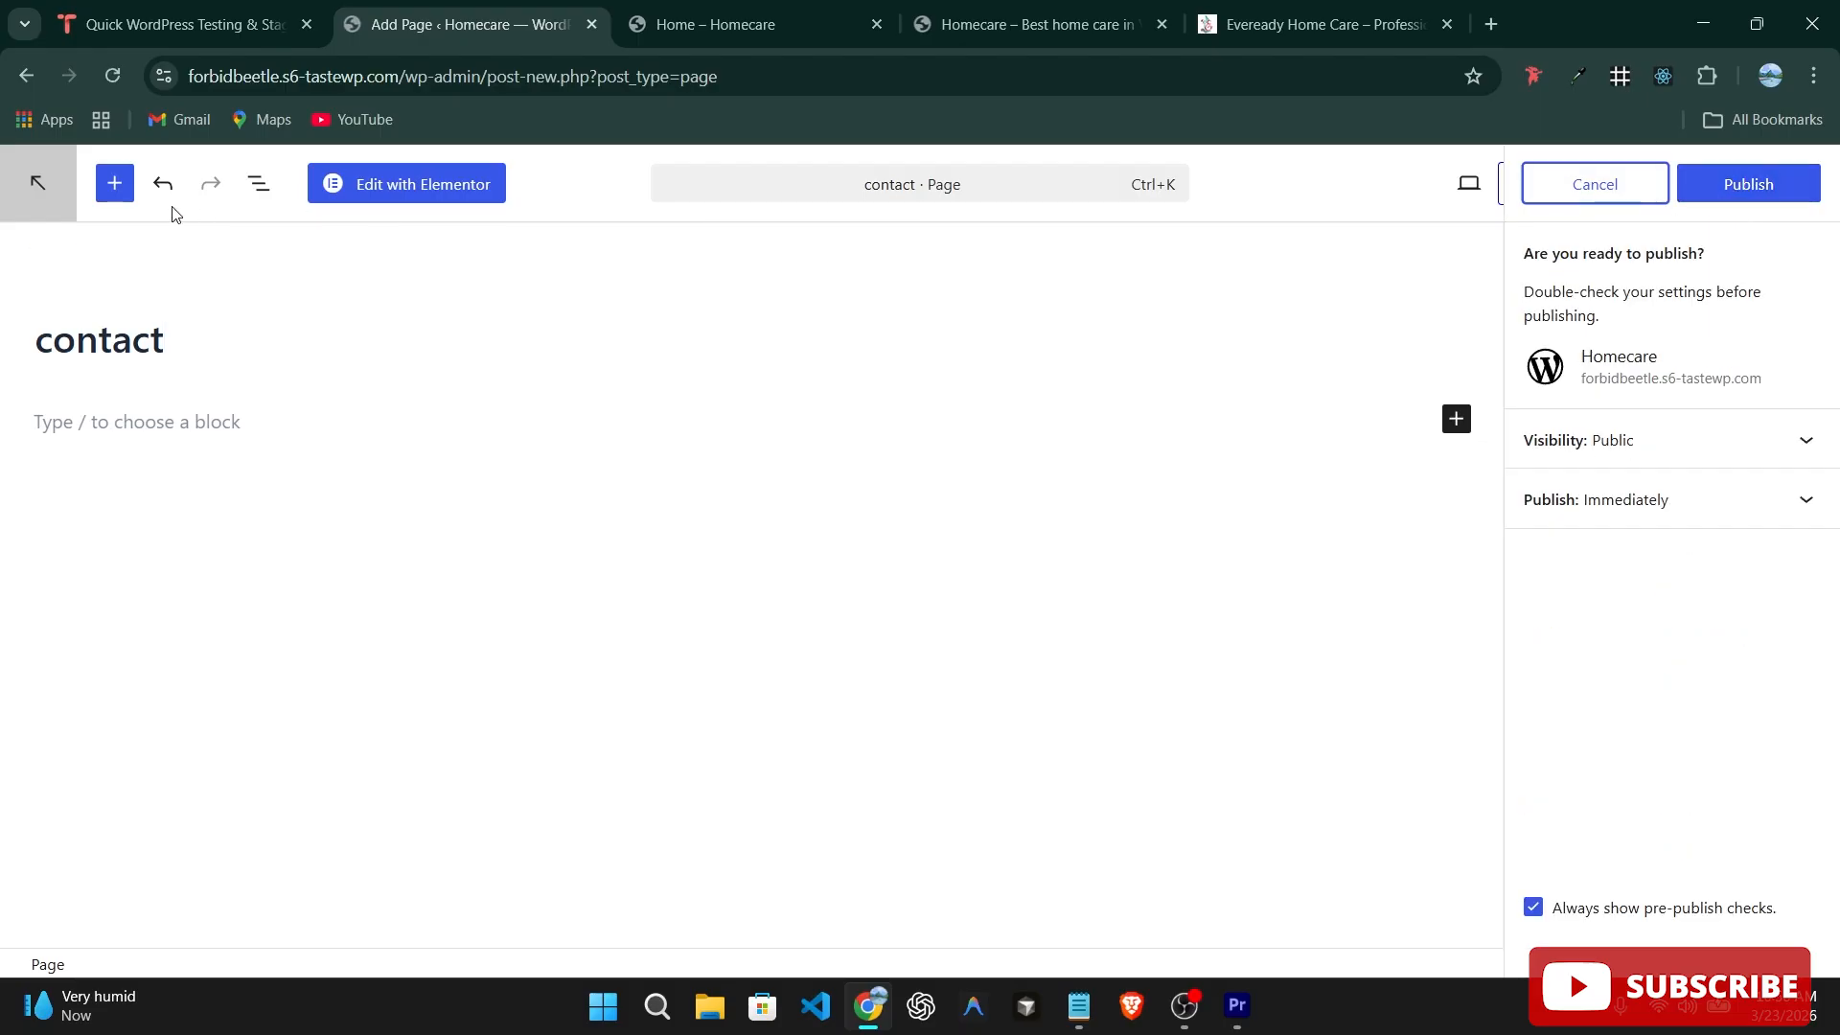
click(1747, 183)
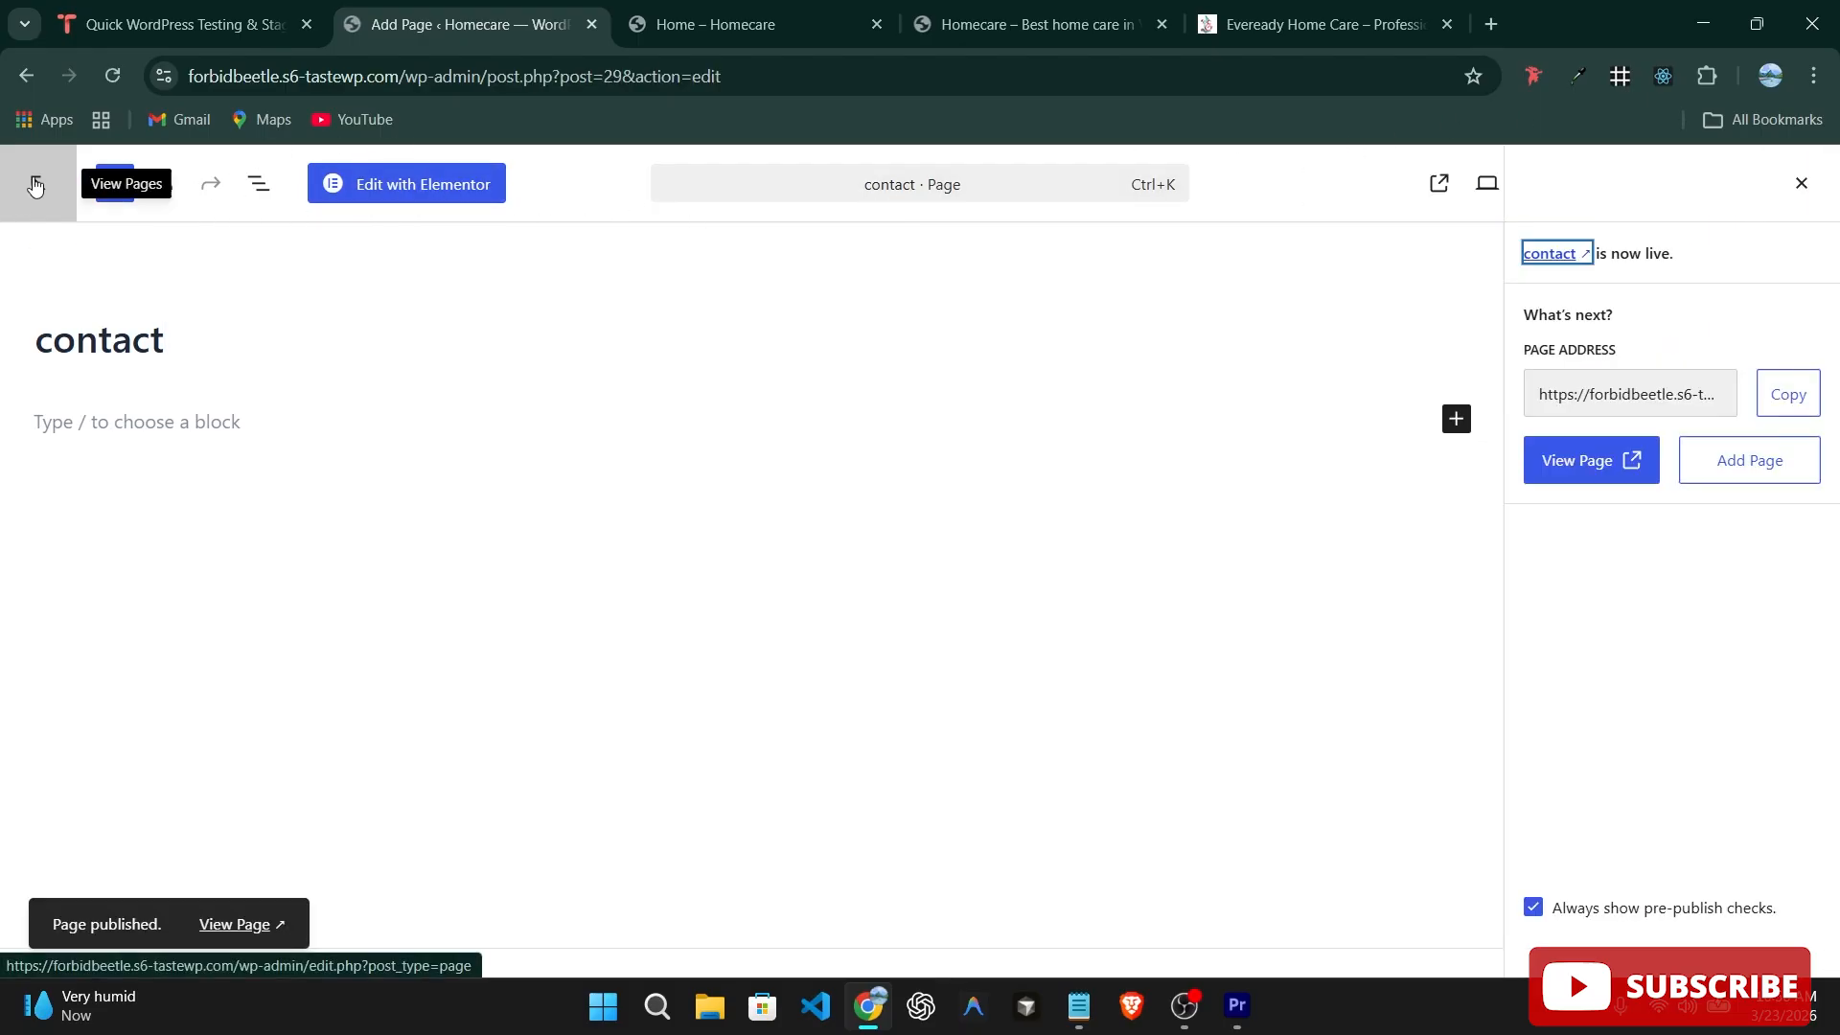
click(39, 194)
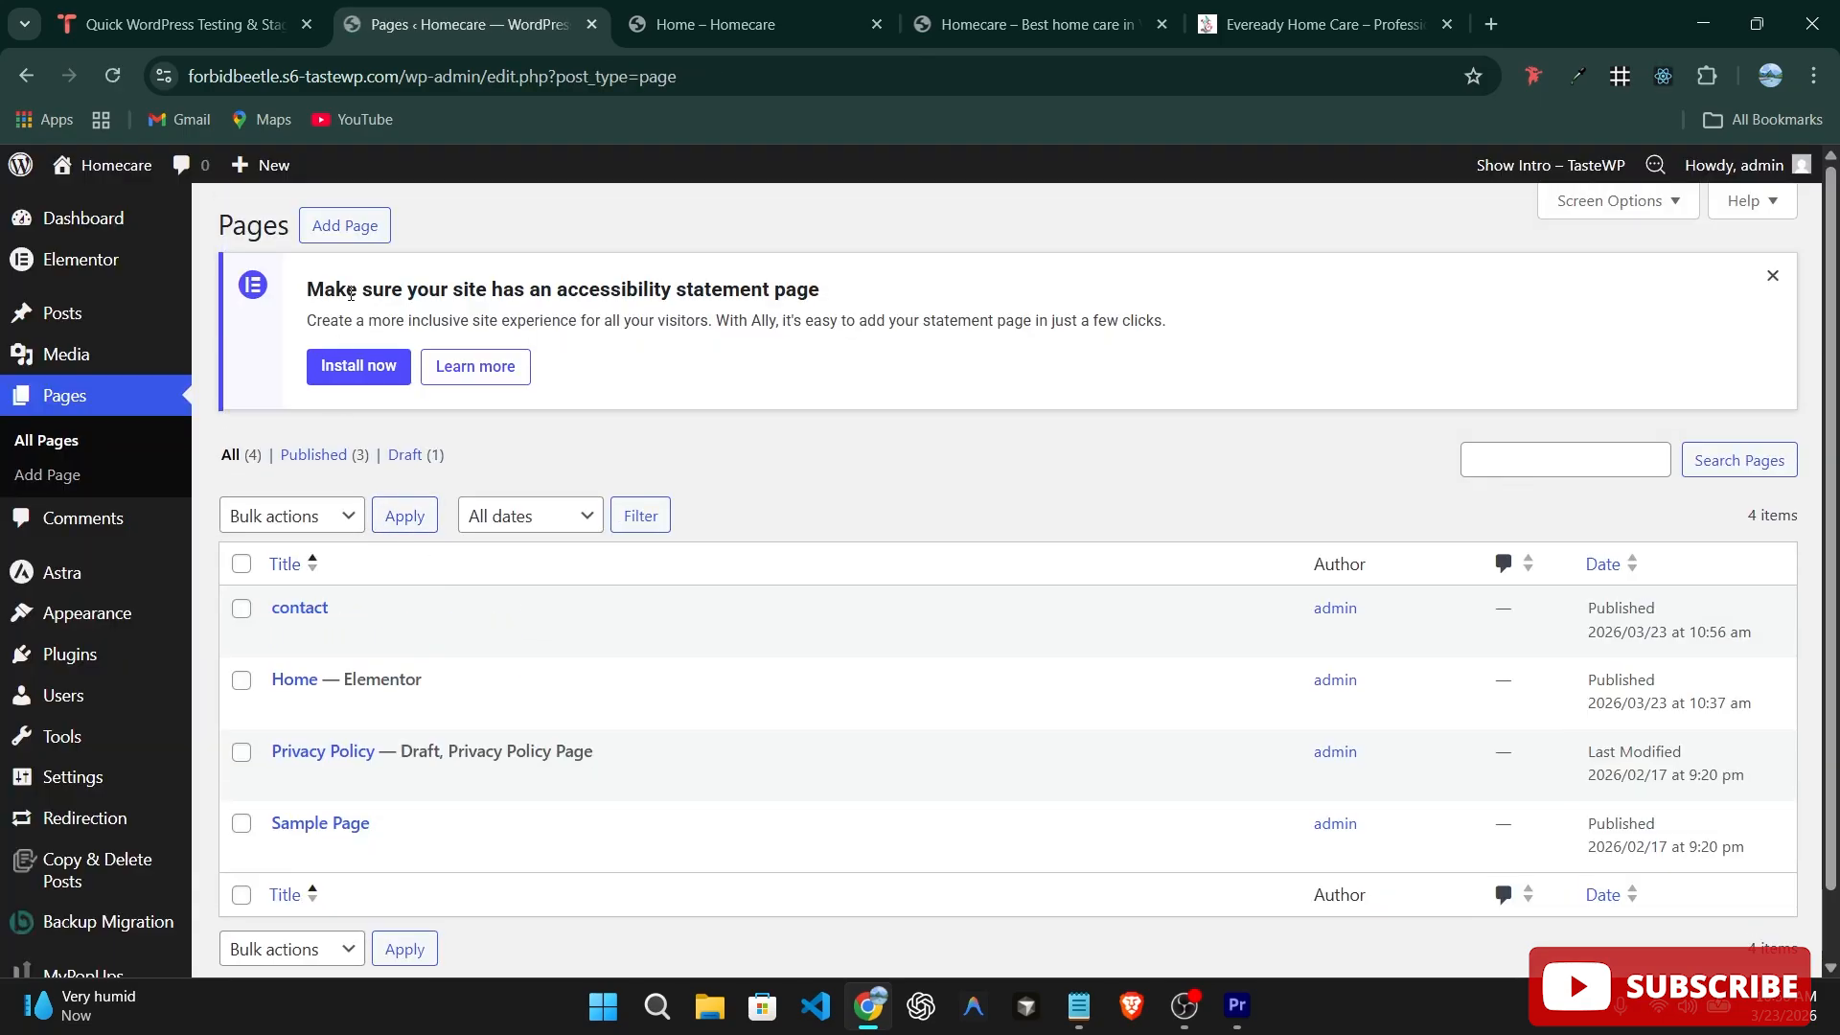
Add a new page titled "FAQ", publish it and return to the list of pages.
click(372, 226)
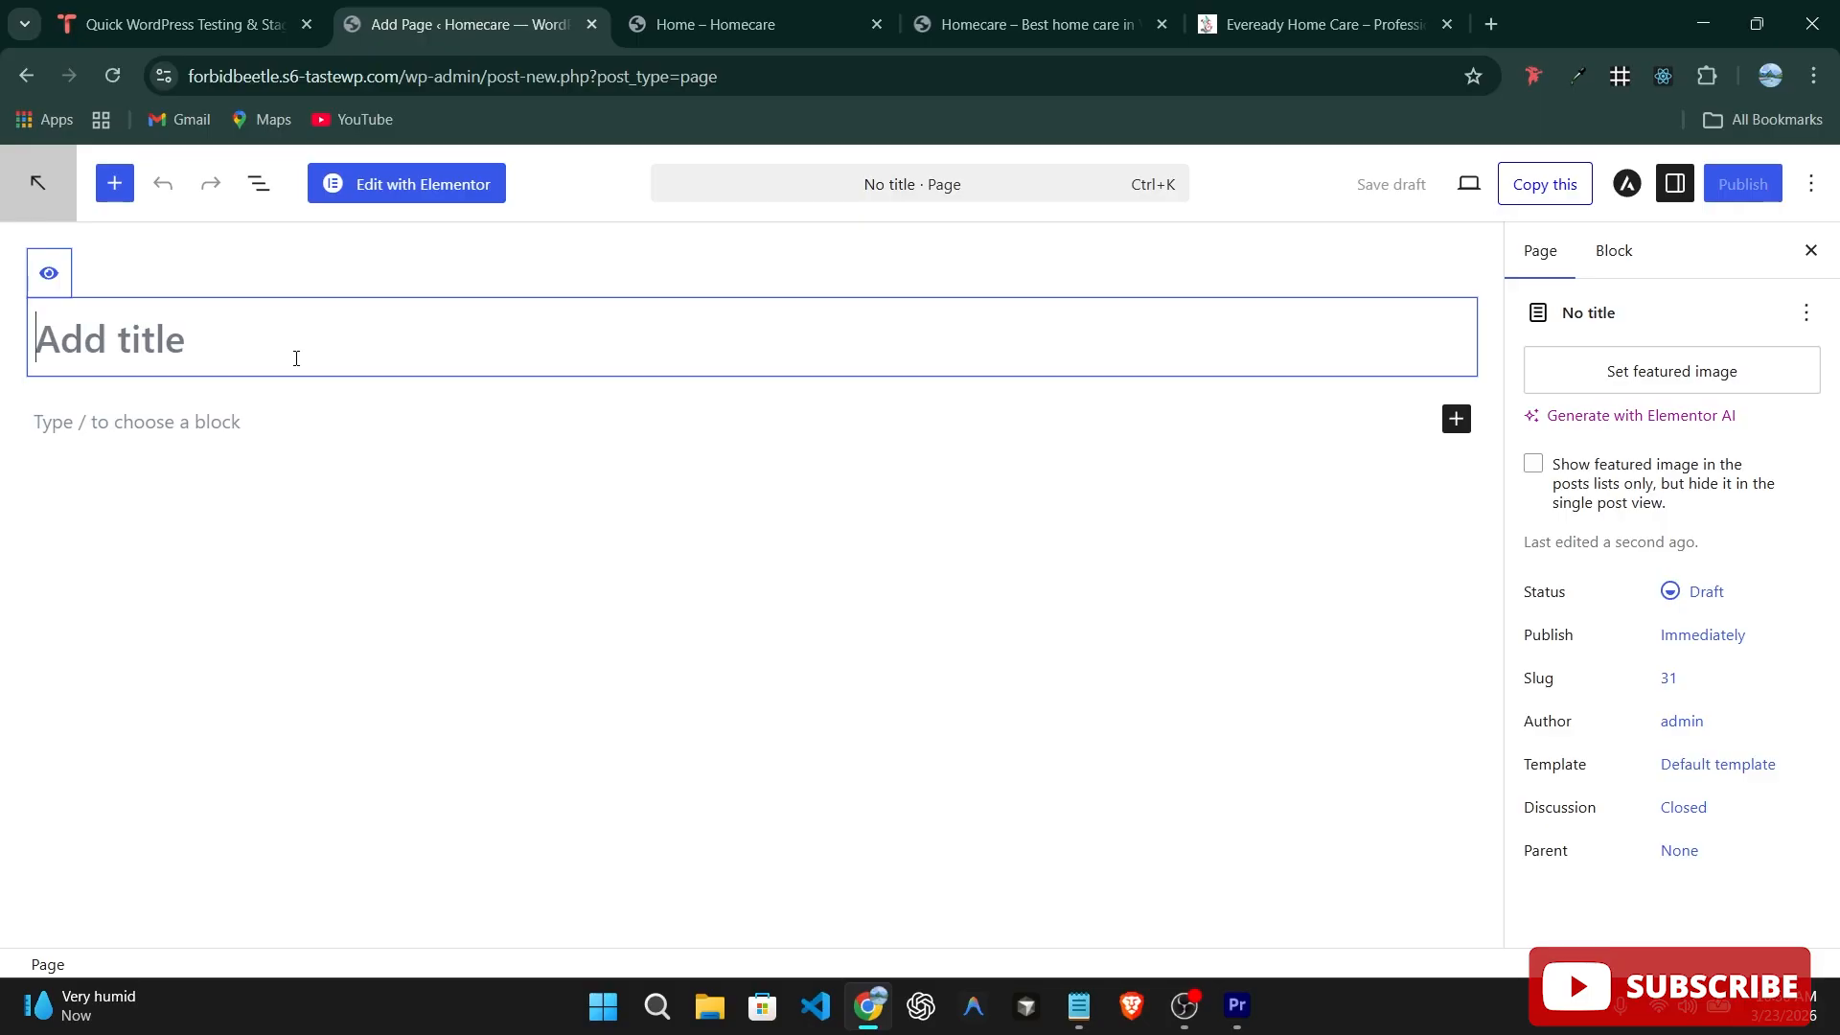
text(FA)
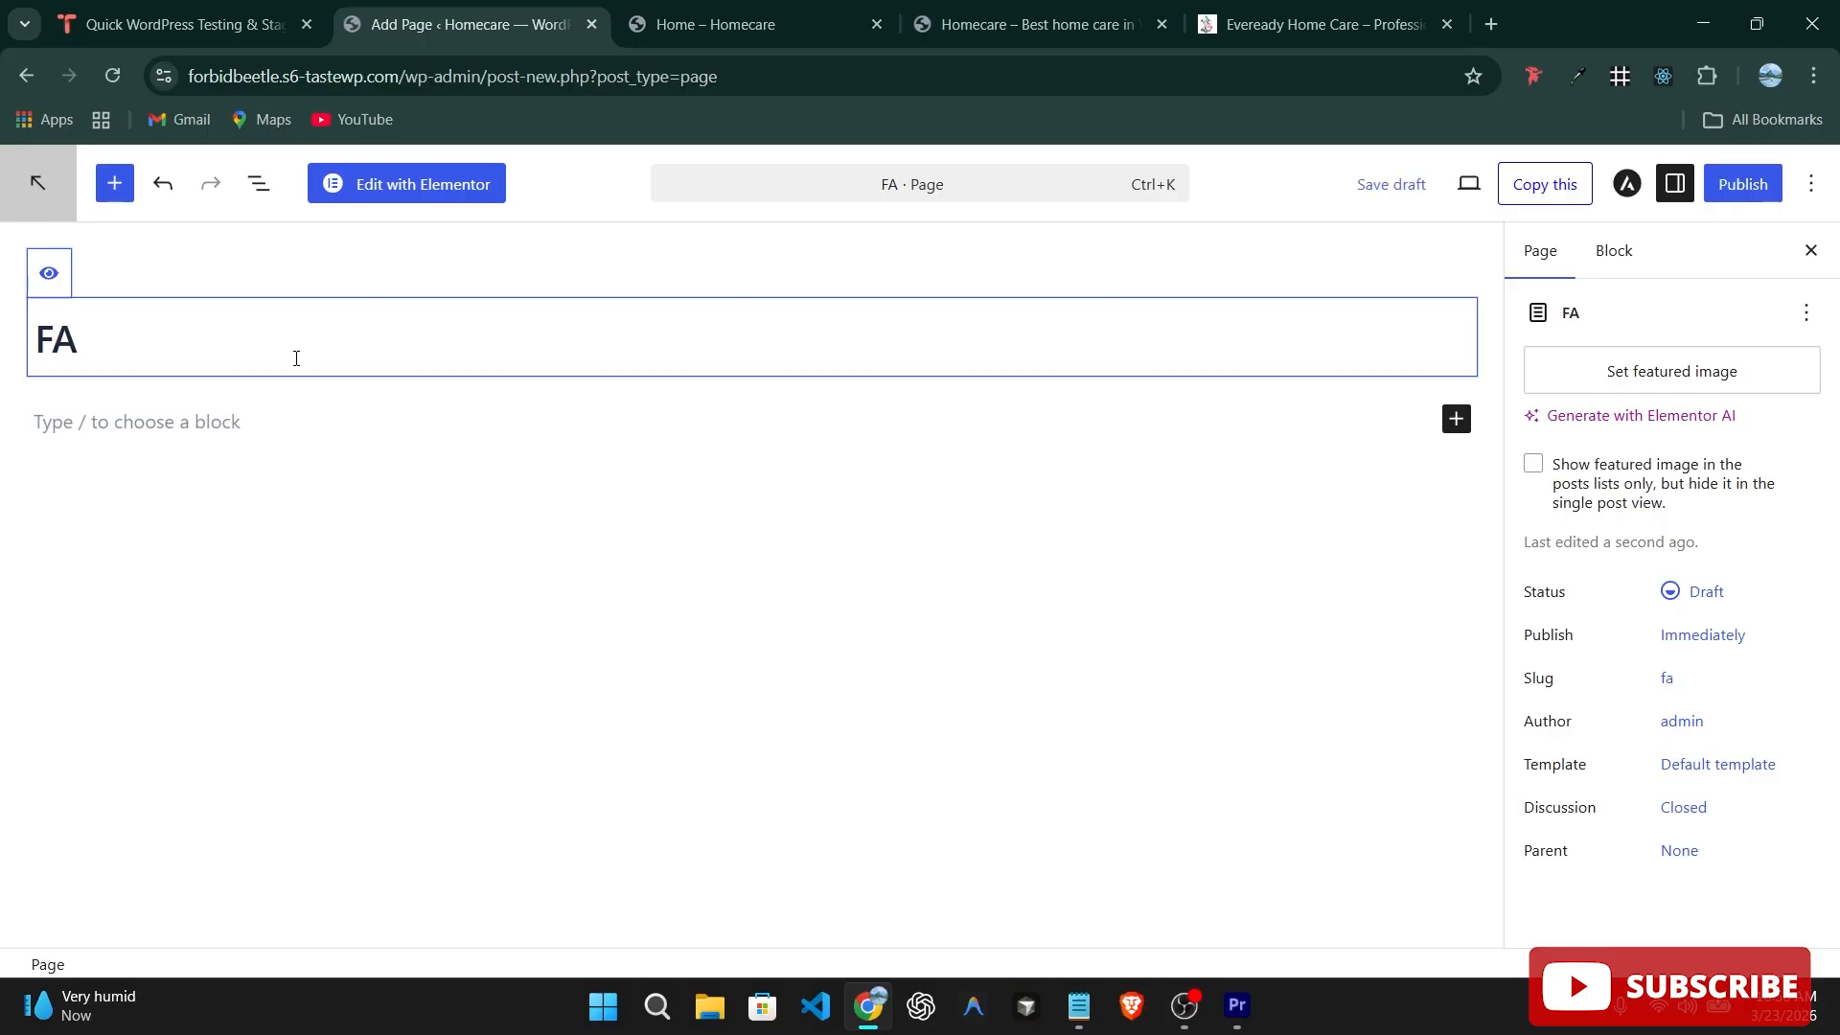
text(q)
key(BackSpace)
text(Q)
click(1742, 183)
click(1742, 183)
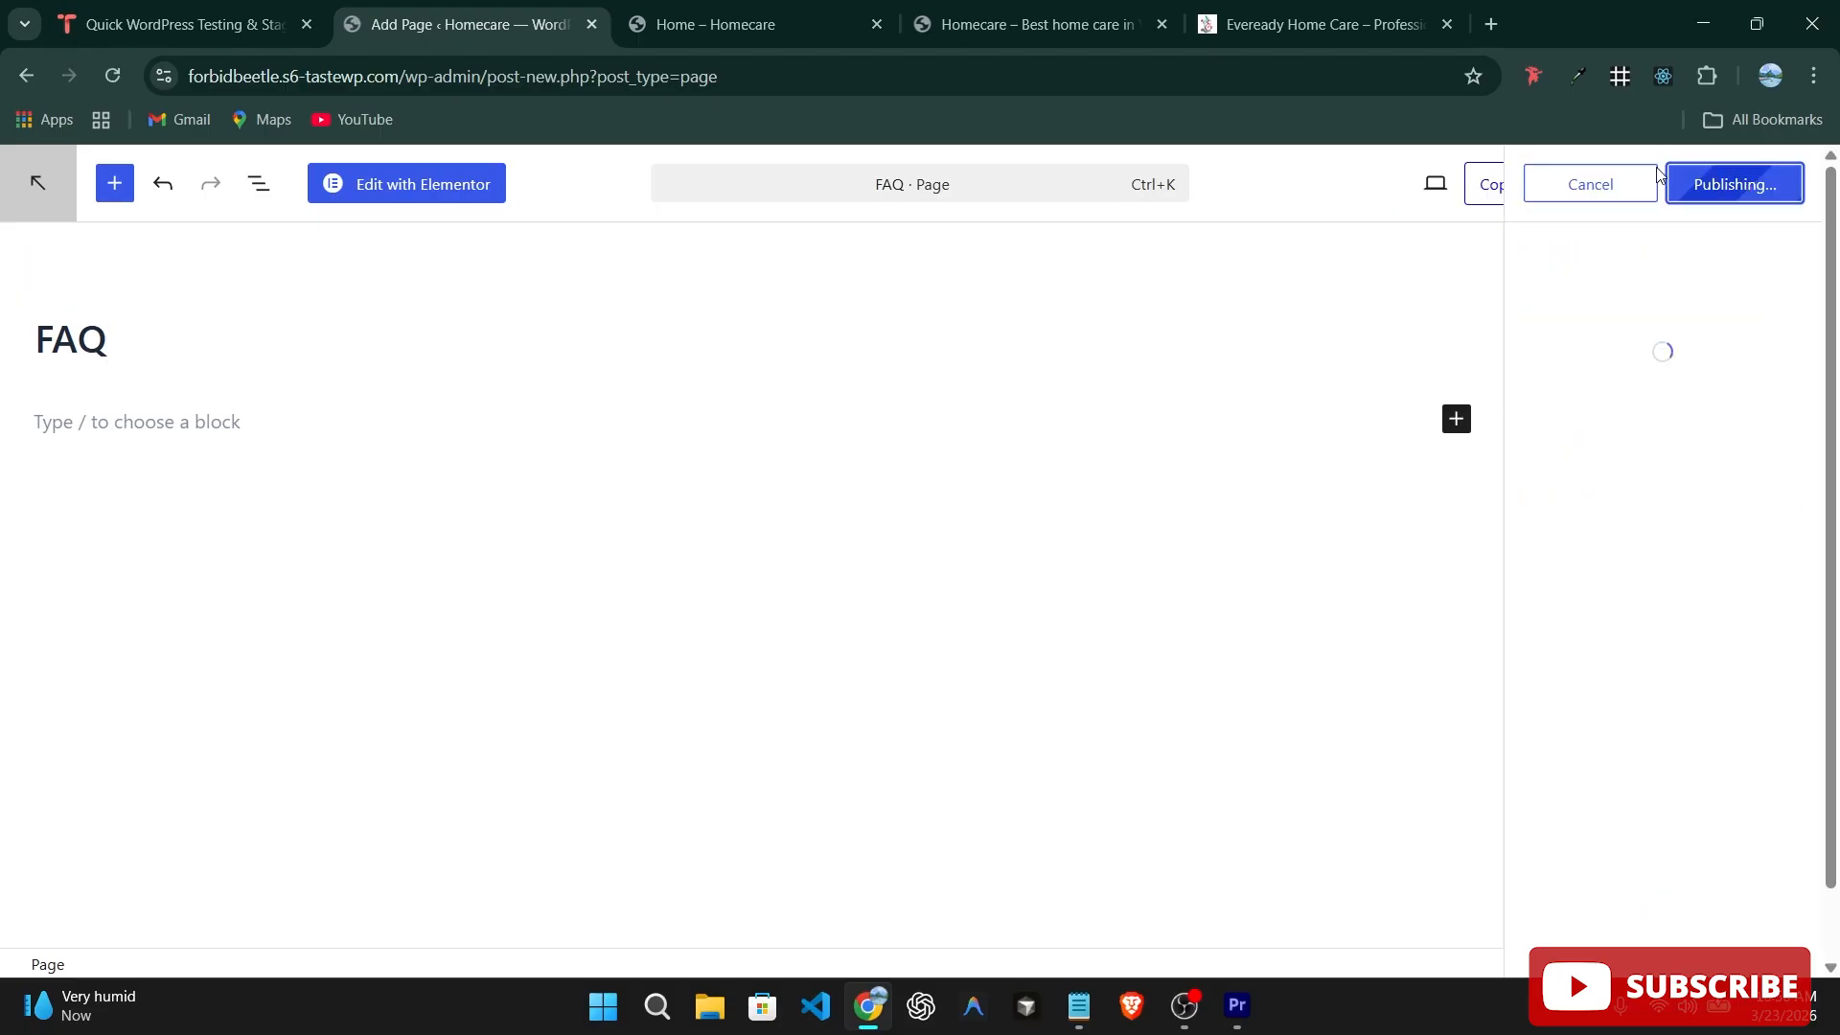
click(33, 182)
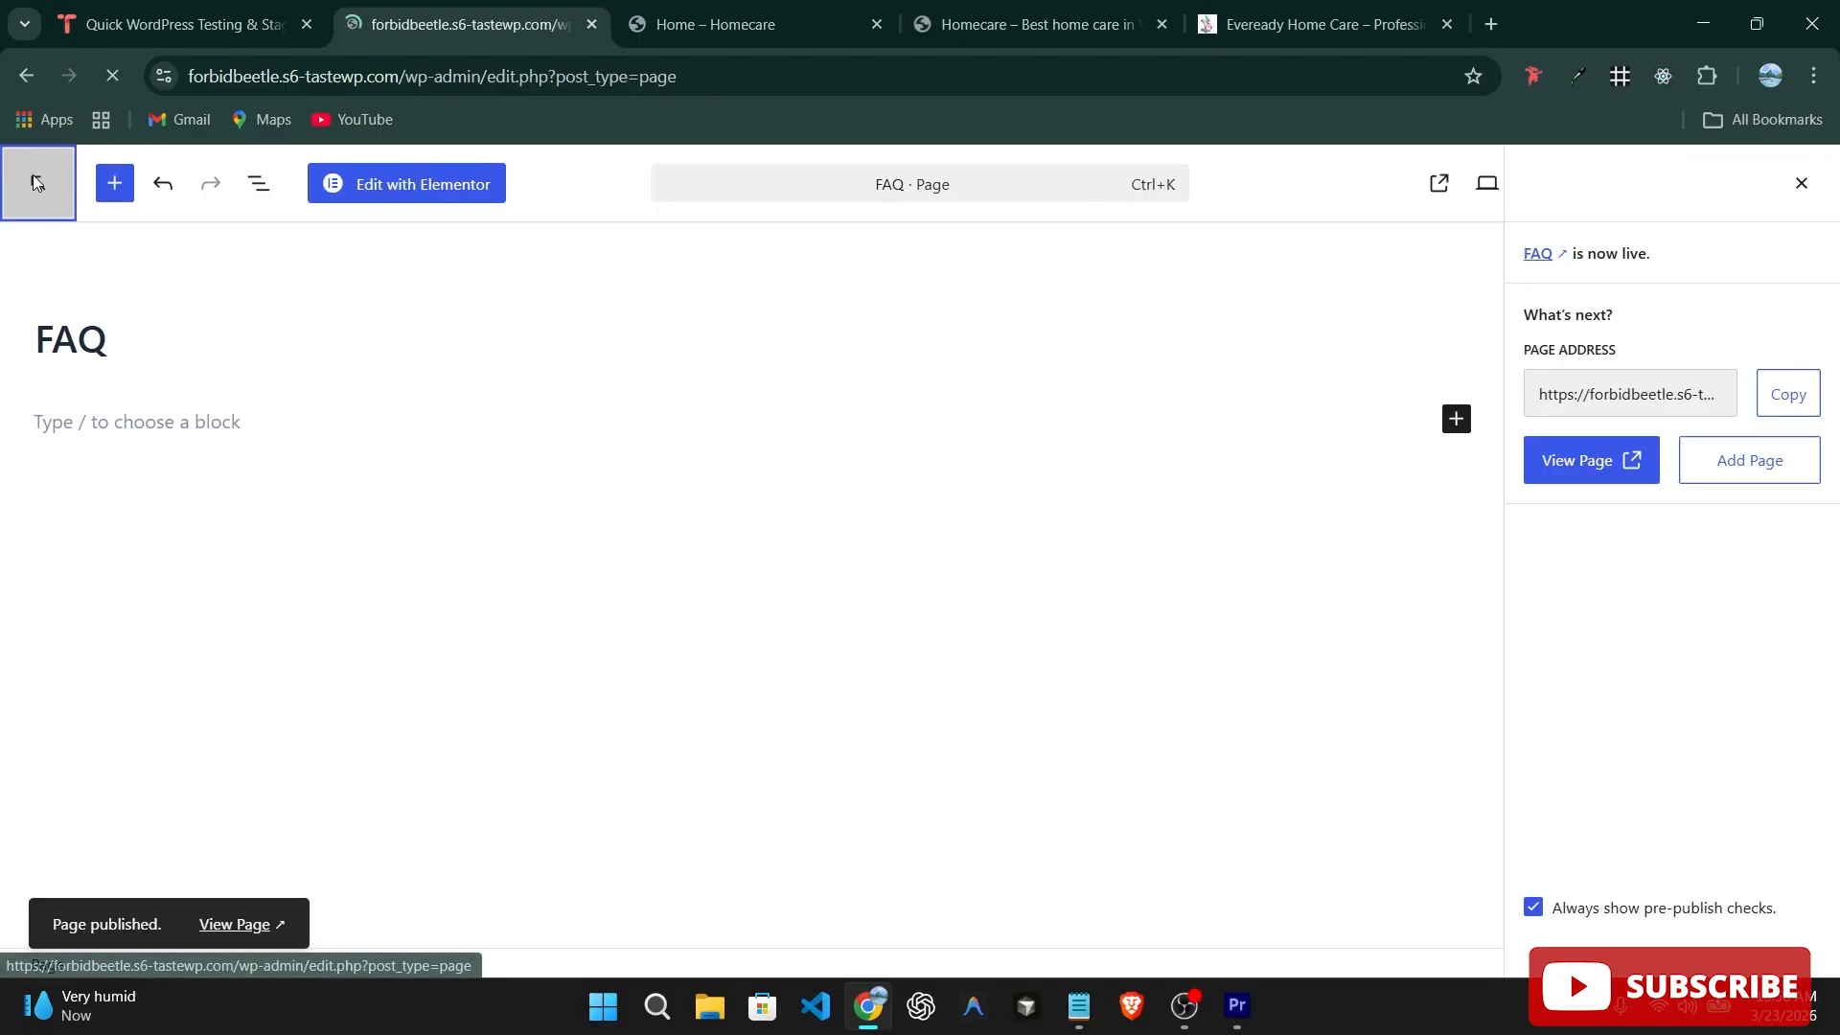
Add the FAQ and contact pages to the Primary Menu in the Menus settings and save the menu.
scroll(129, 594, down, 3)
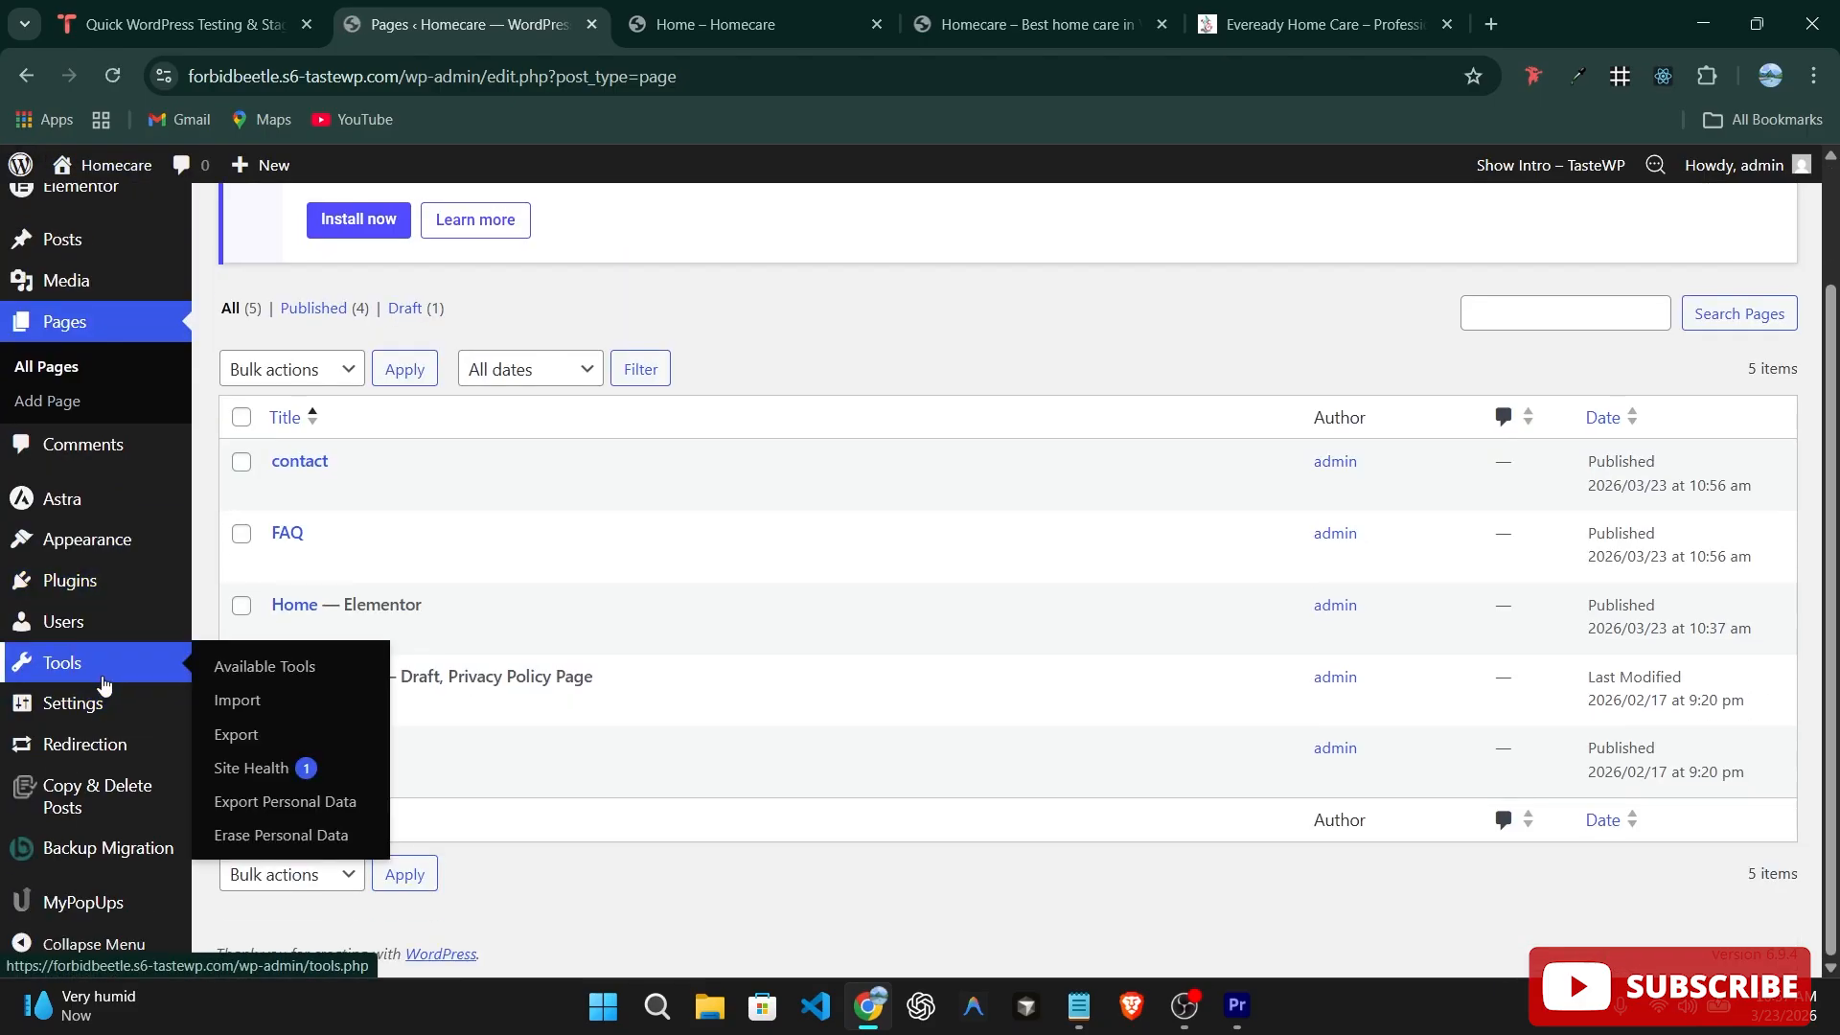
mouse_move(89, 541)
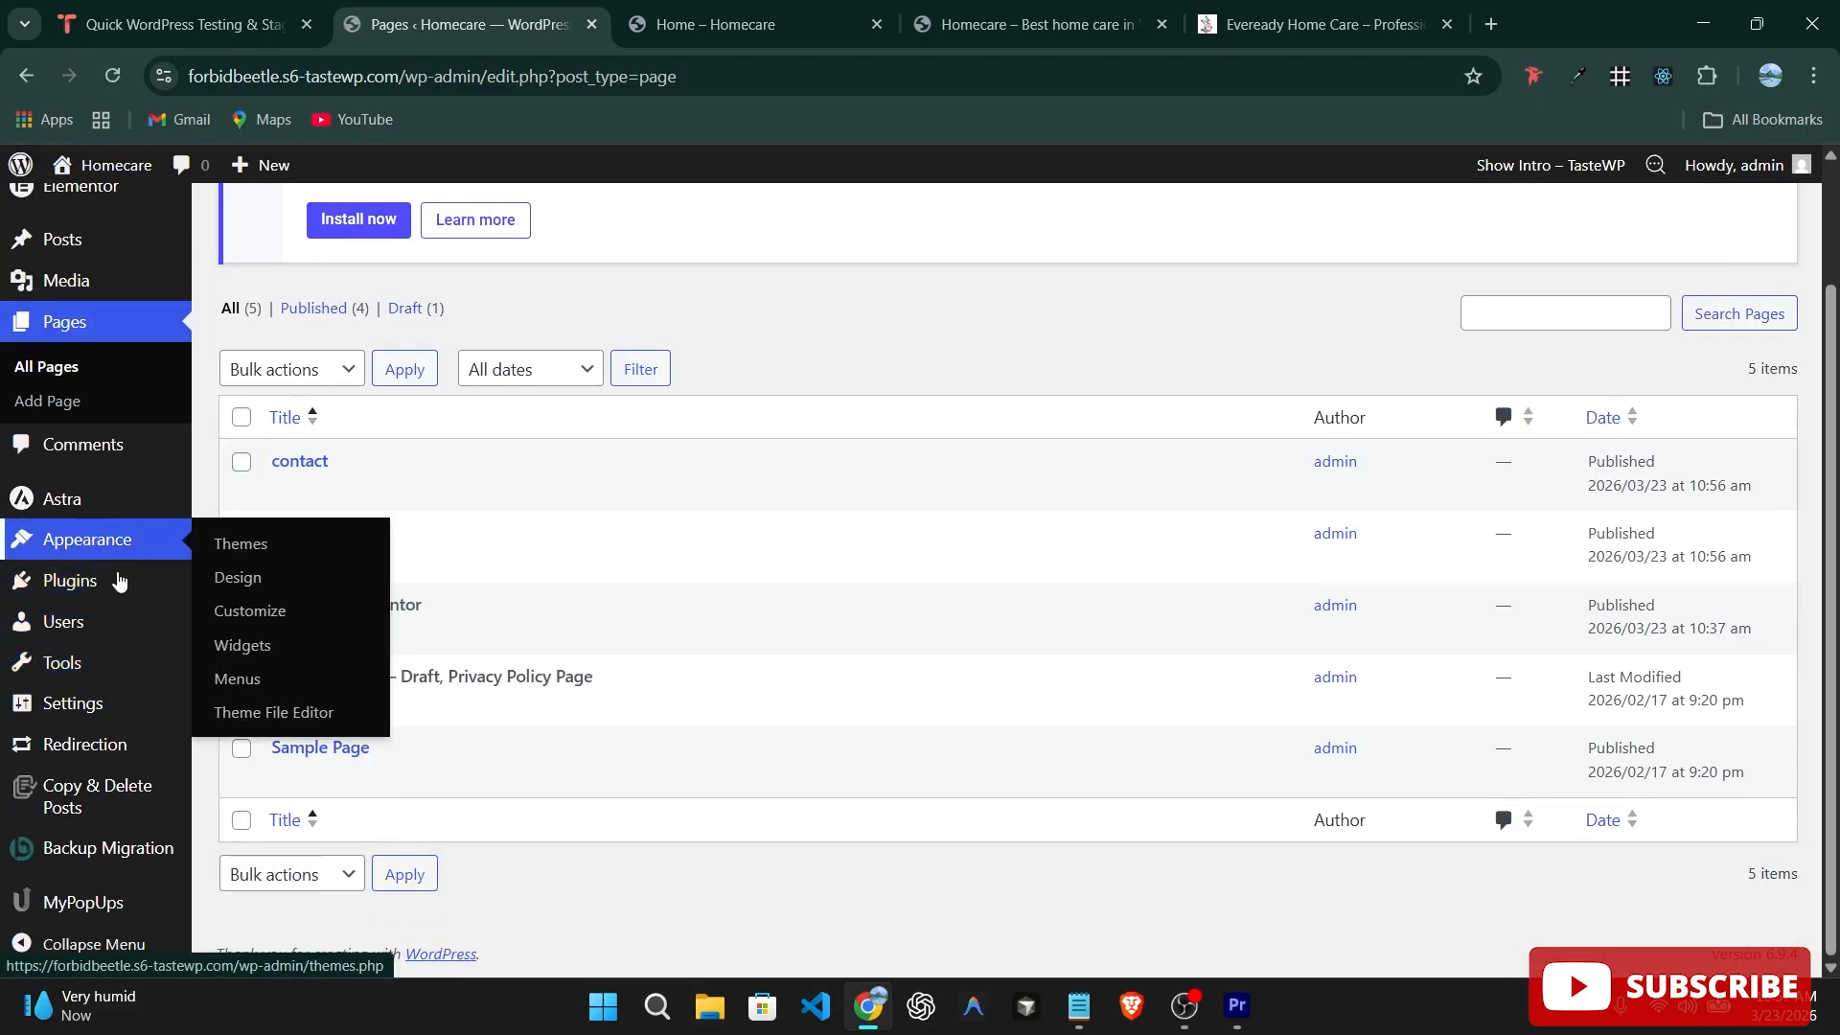
click(98, 553)
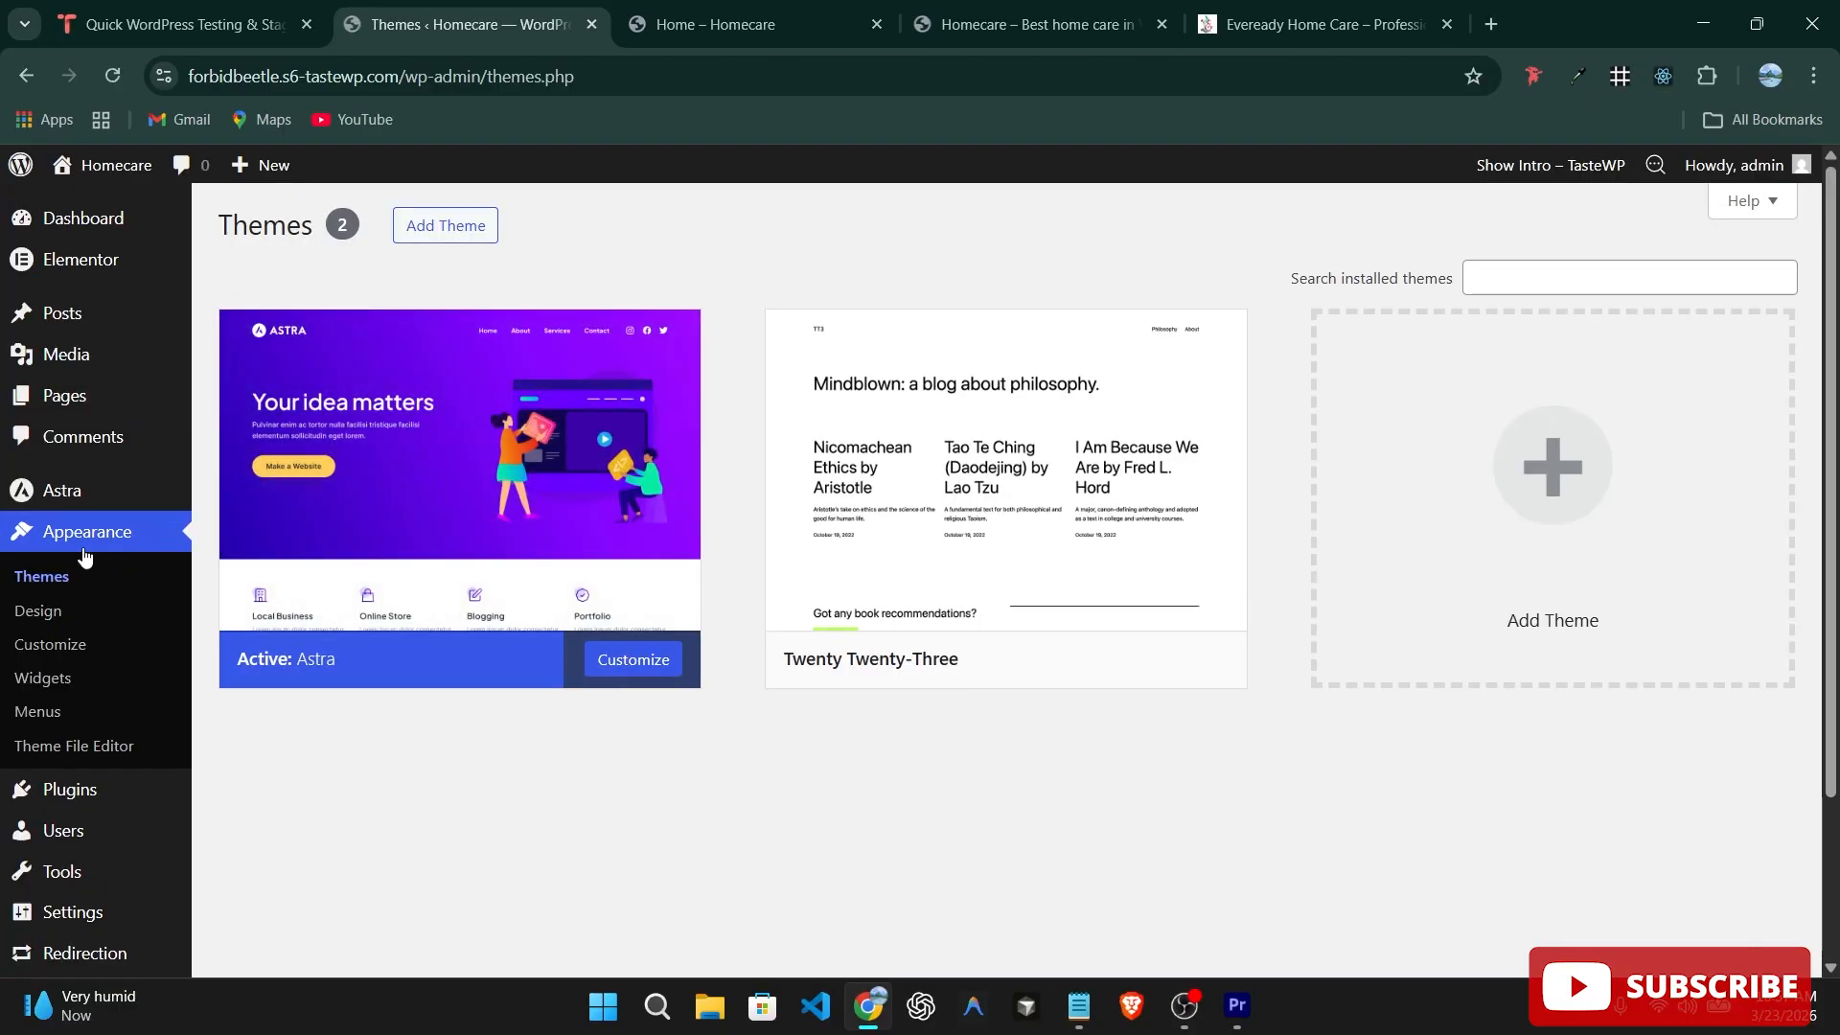
click(52, 714)
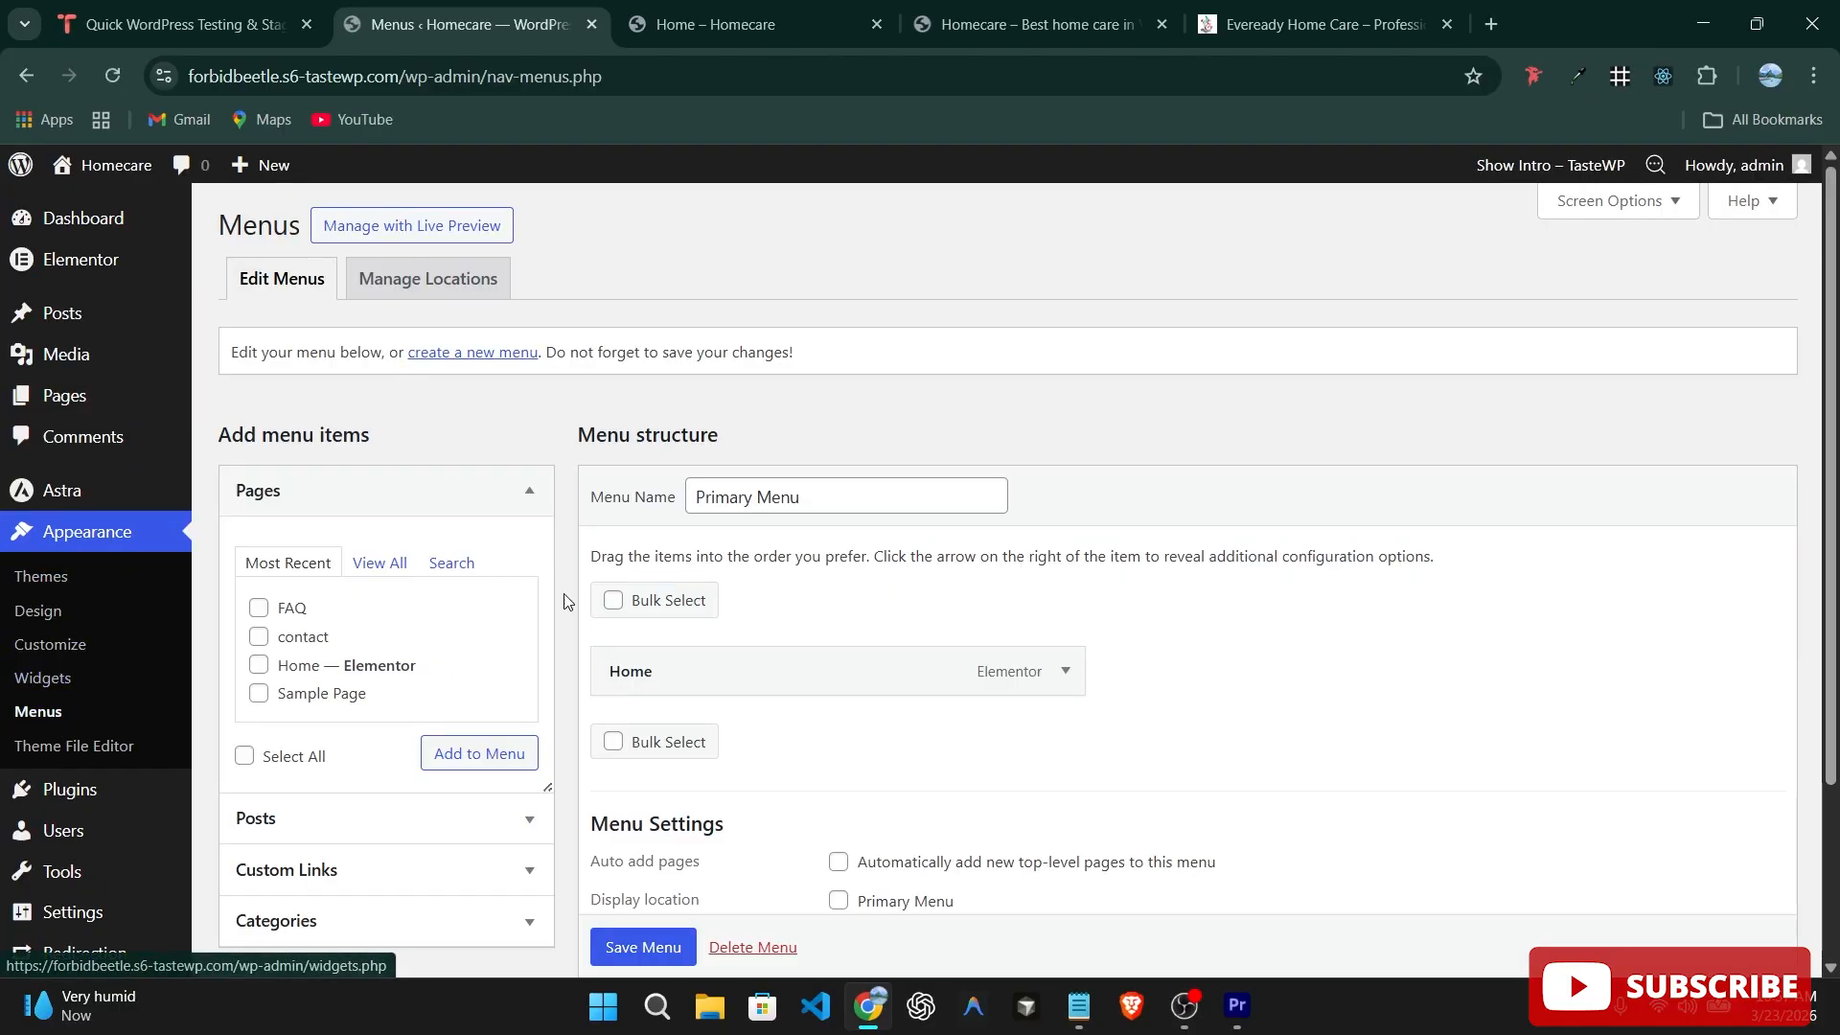
scroll(573, 597, down, 3)
click(259, 383)
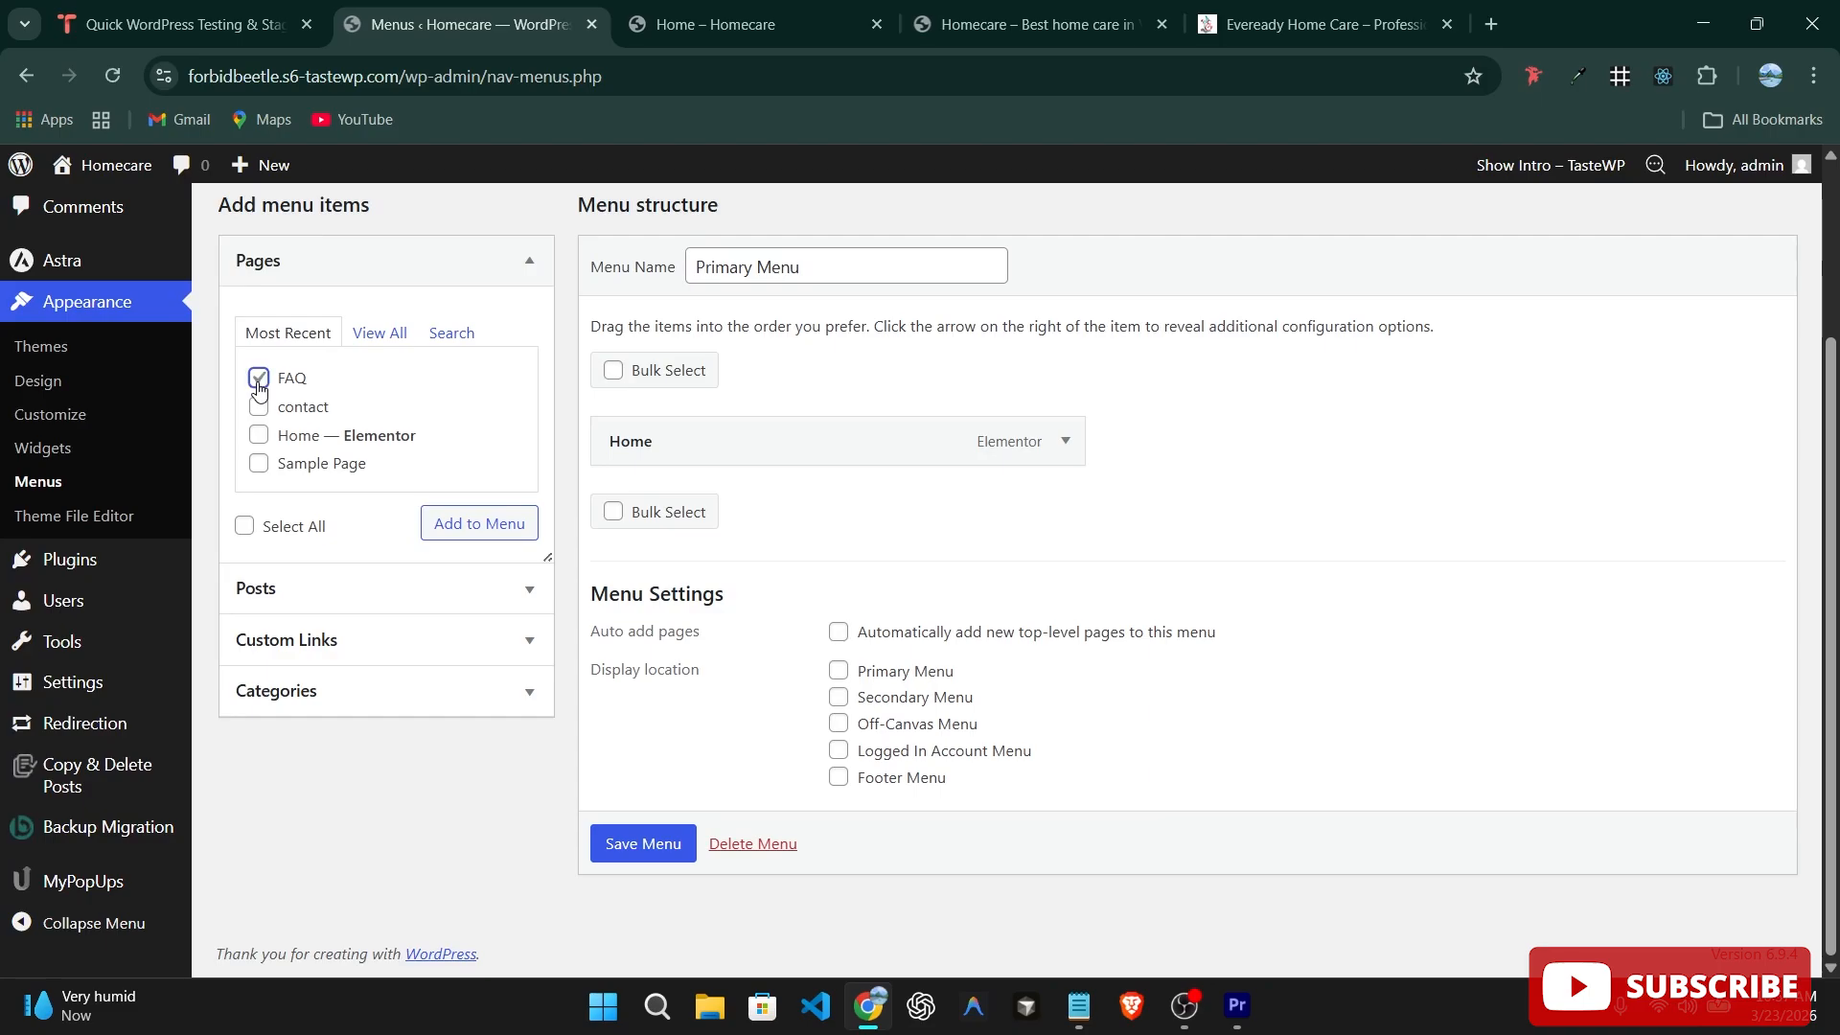
click(259, 408)
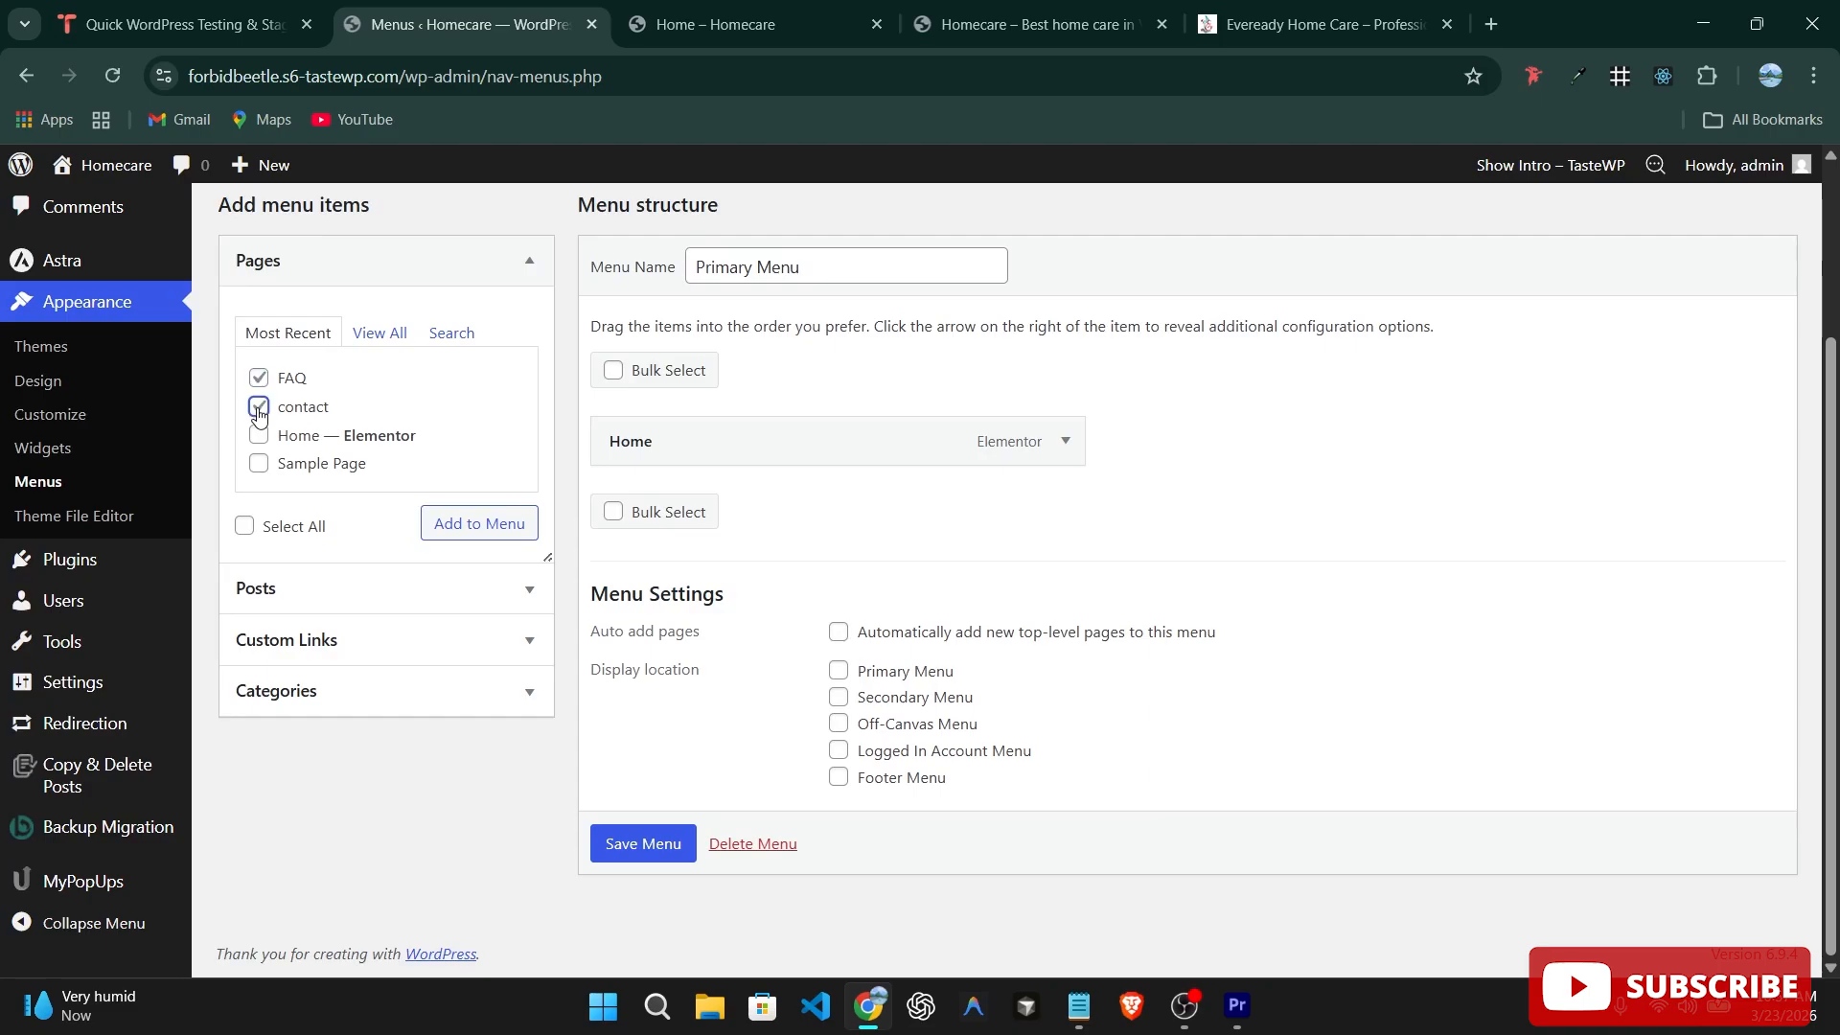
click(443, 525)
scroll(717, 748, down, 2)
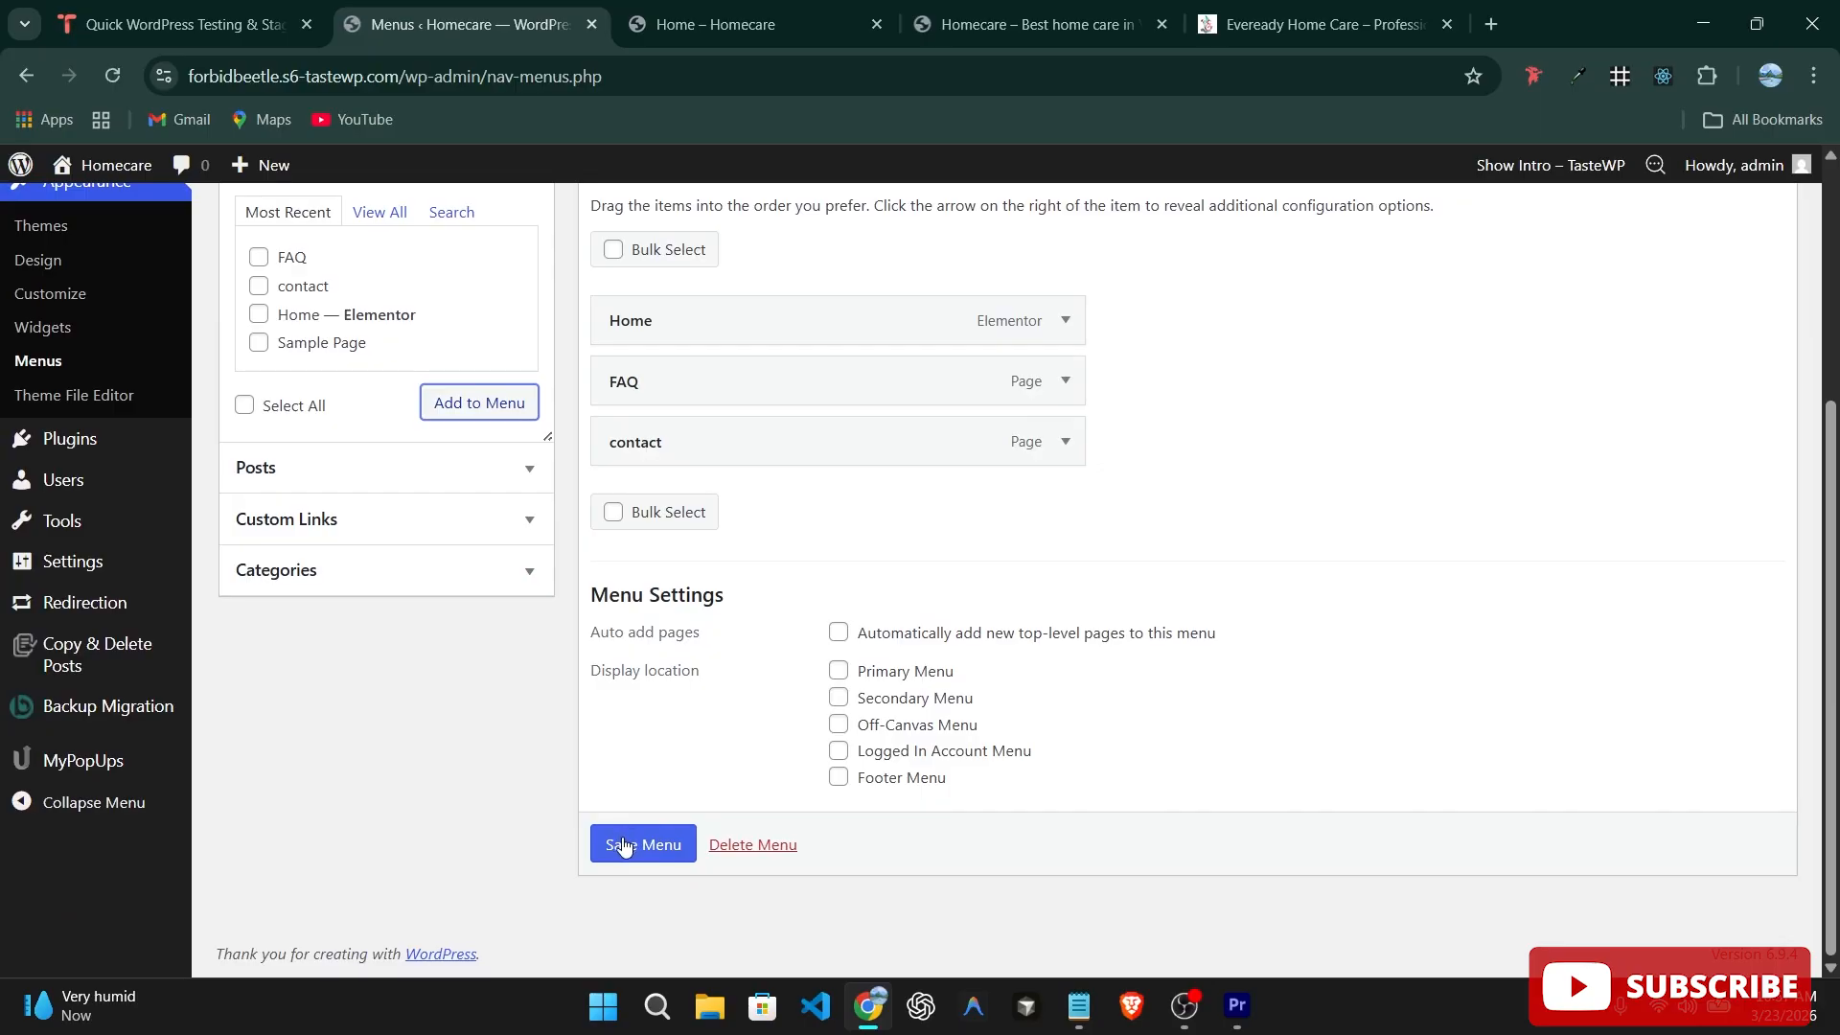
click(621, 845)
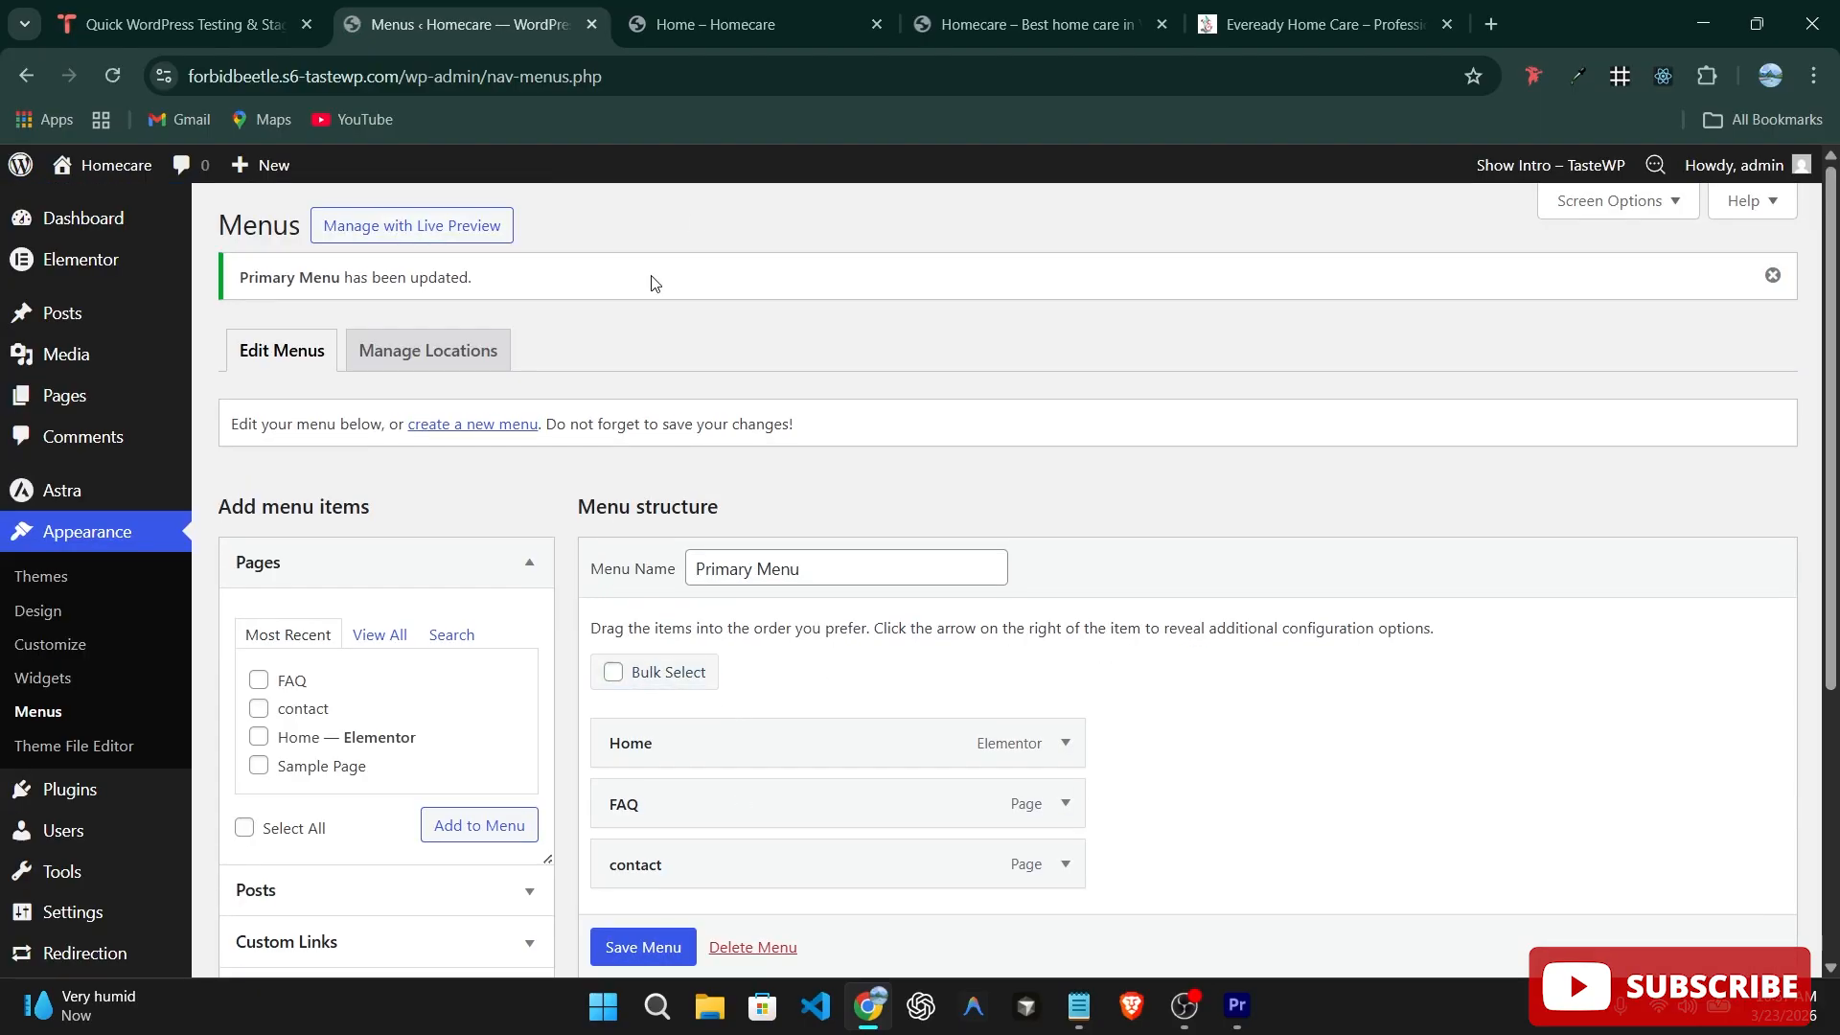
Reload the Home page preview, visit the contact and Home pages through the site header navigation, and review the Home page's three-column section.
click(763, 18)
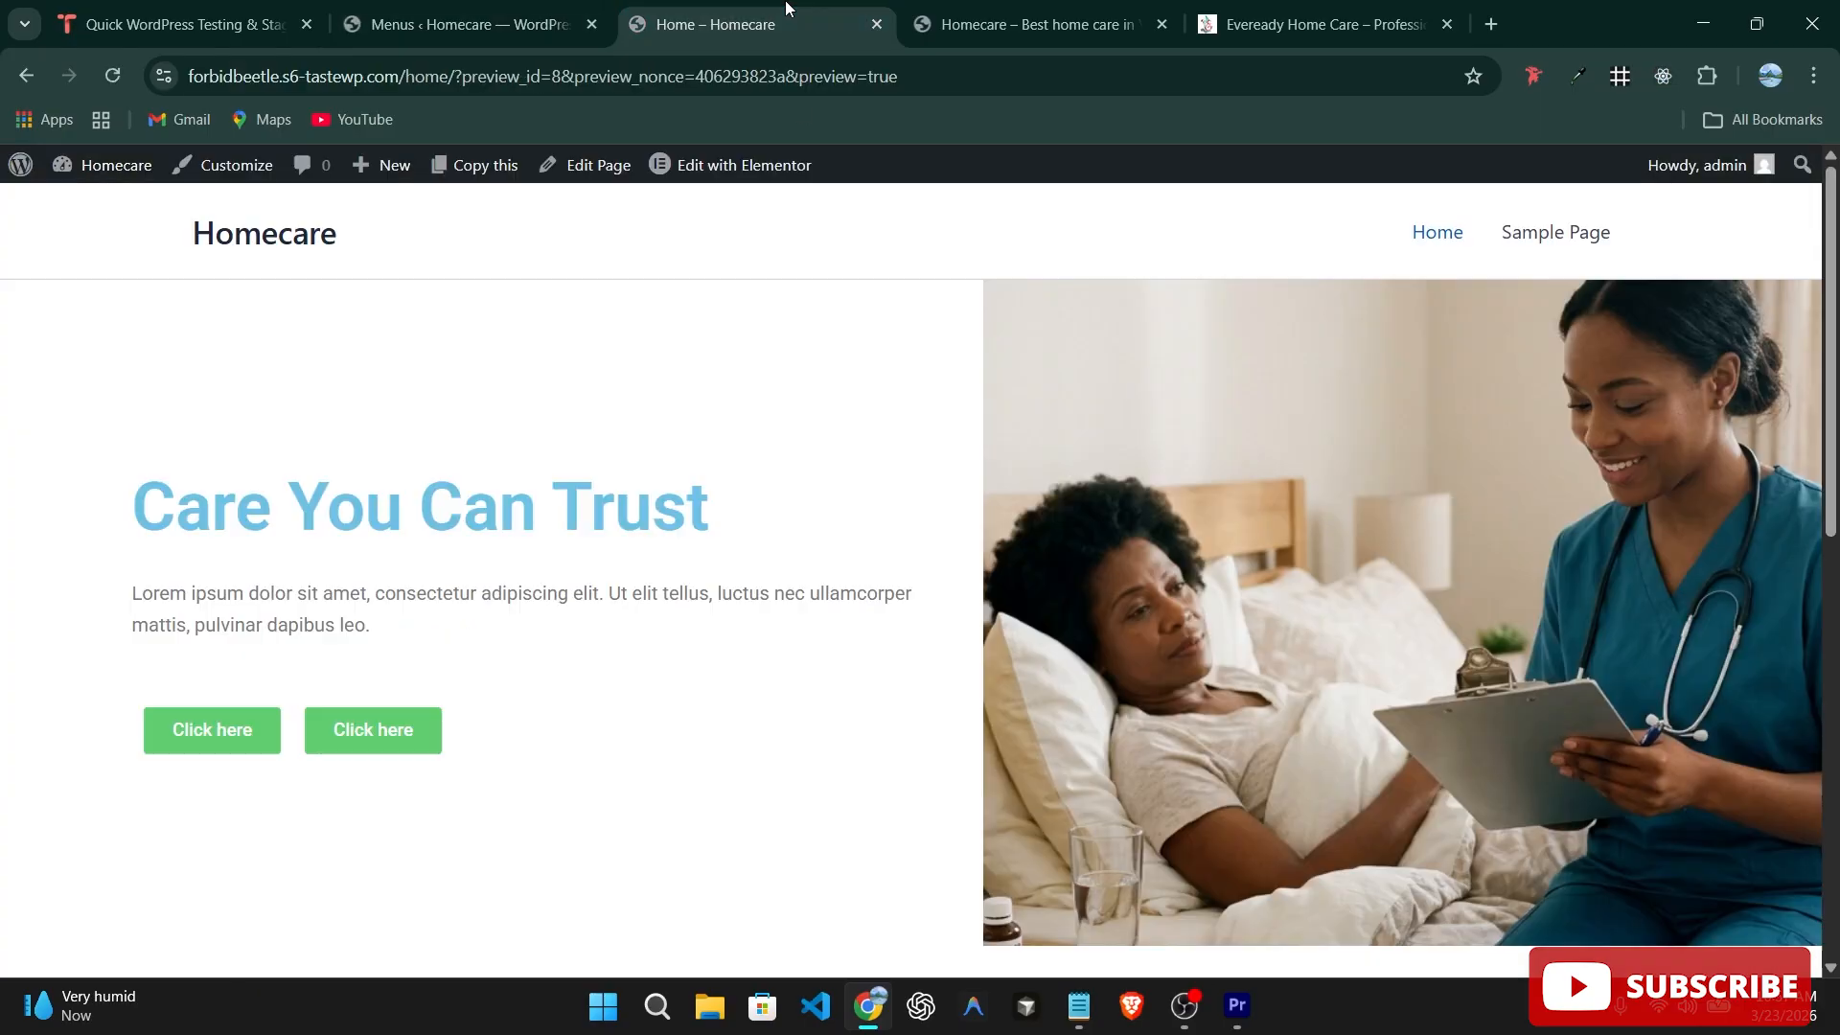
click(117, 73)
click(1271, 233)
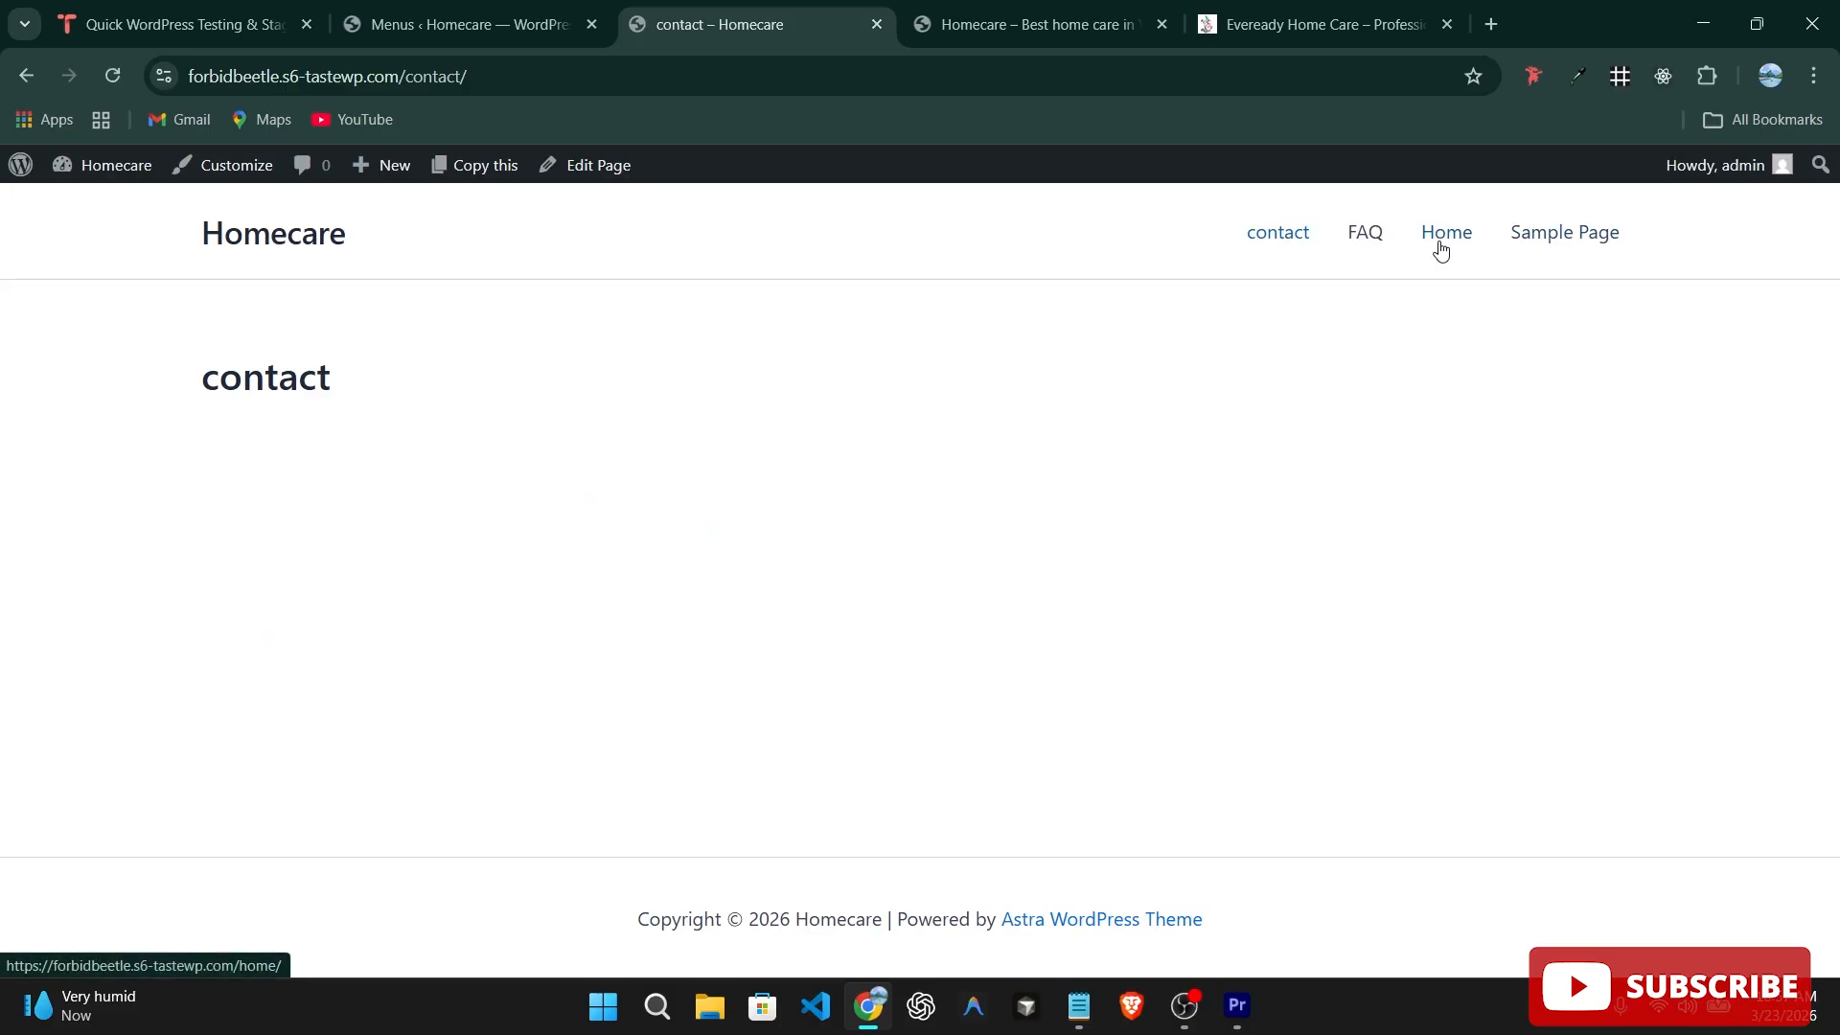
click(1440, 241)
scroll(949, 436, down, 10)
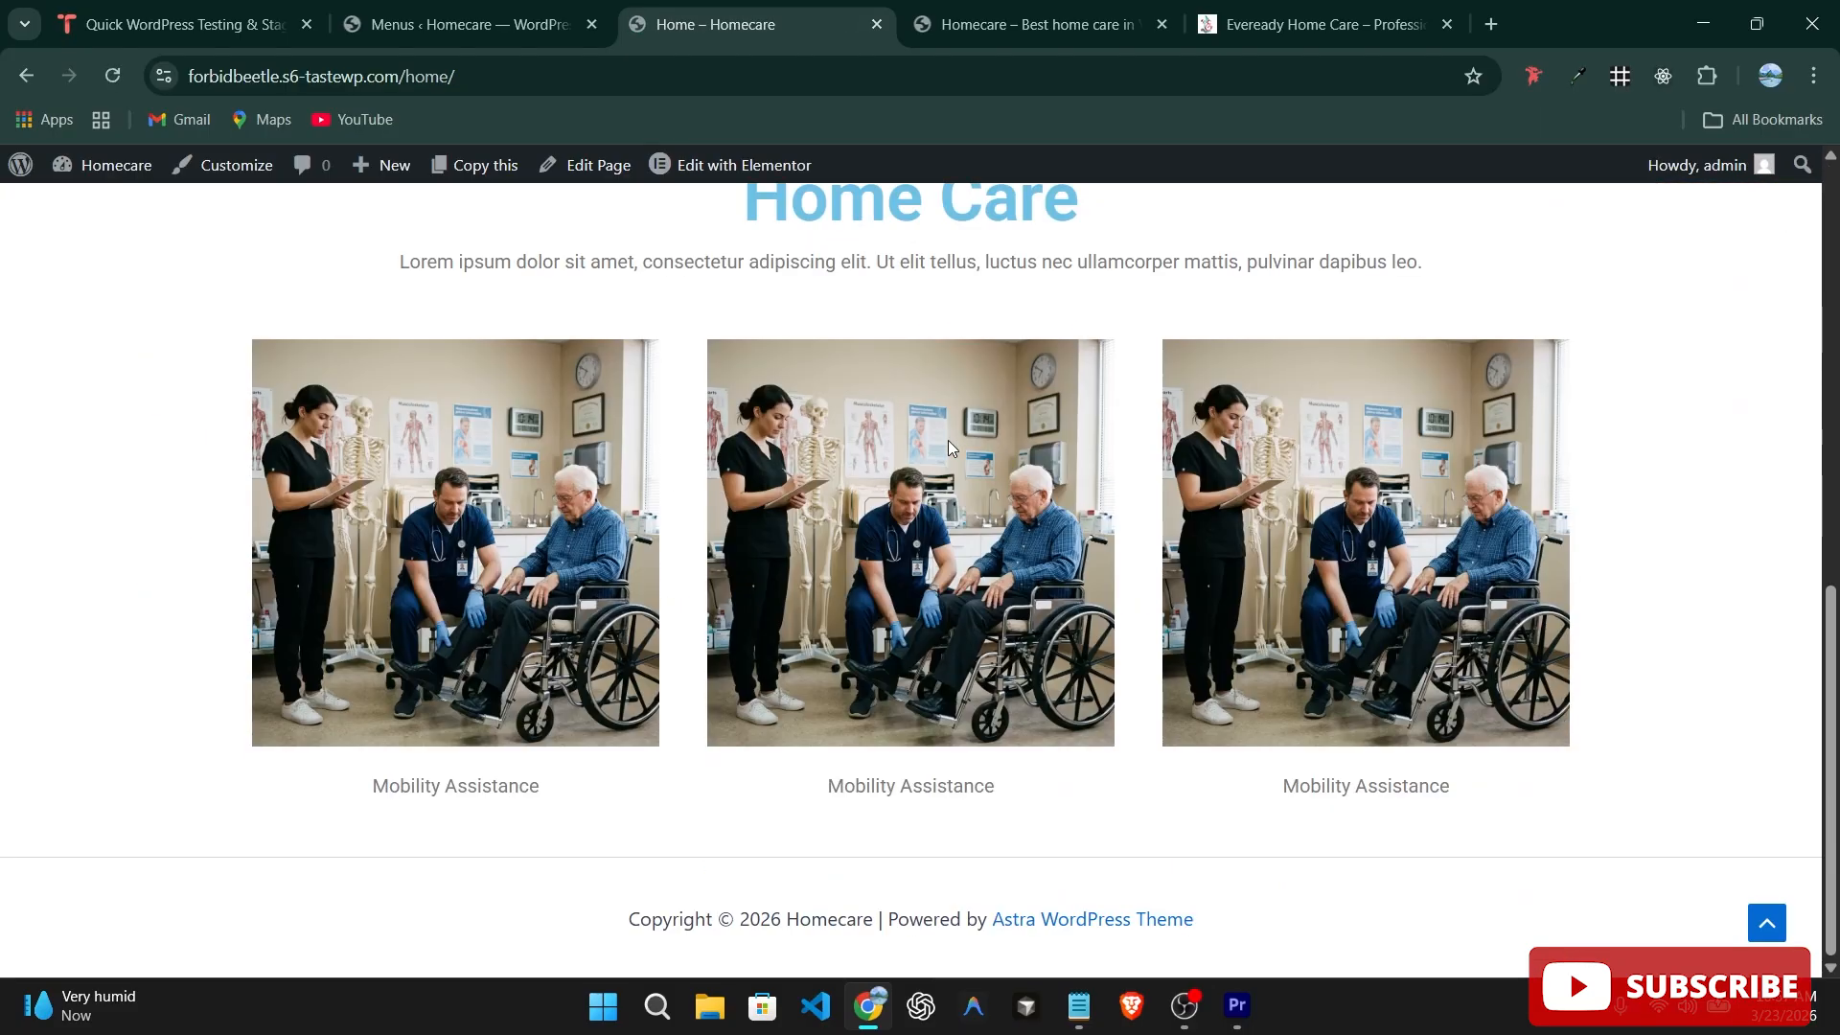
drag(1831, 647, 1821, 621)
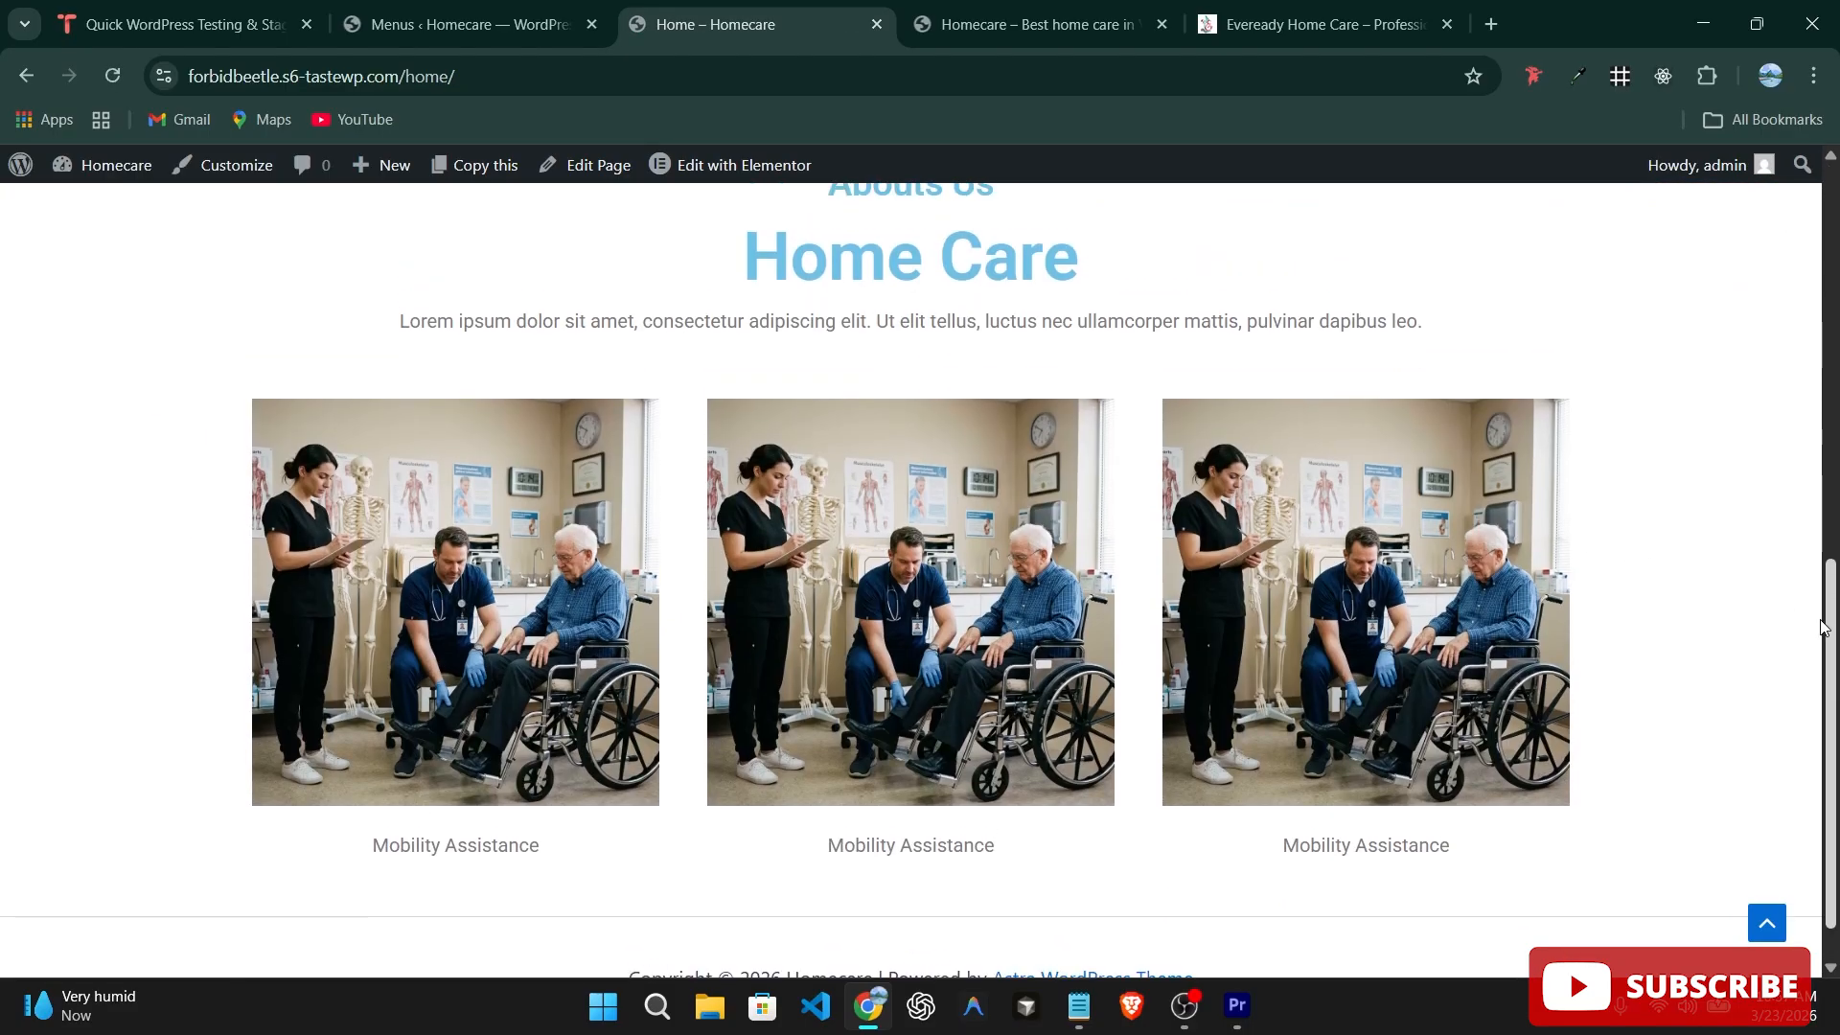